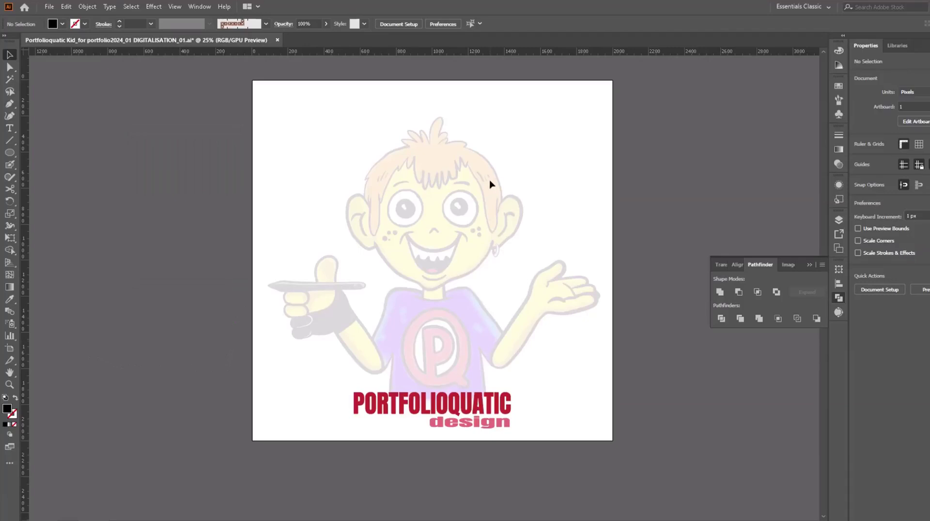
Step: Draw a circle over the sketched head and make it an unfilled 19 pt black outline
{"action": "left_click", "coordinate": [10, 154]}
{"action": "left_click_drag", "start_coordinate": [365, 137], "coordinate": [499, 276]}
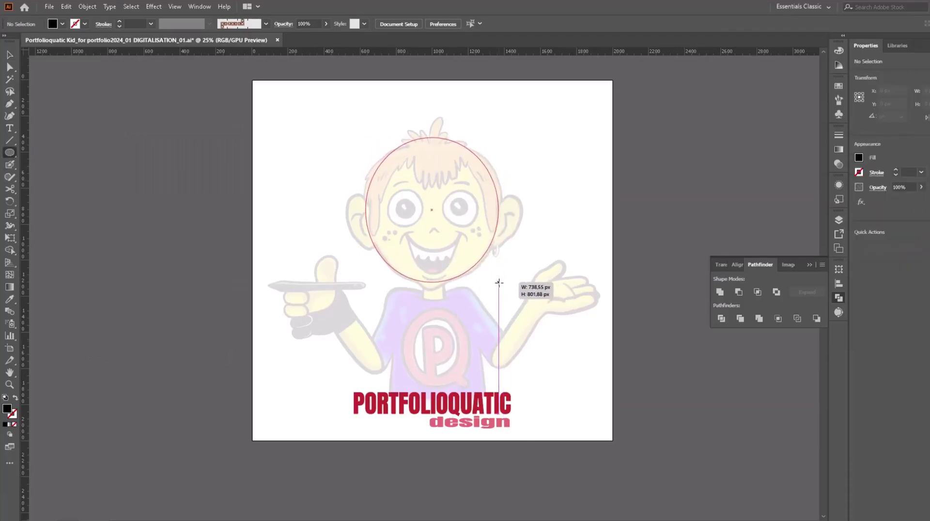
{"action": "mouse_move", "coordinate": [499, 275]}
{"action": "left_mouse_down"}
{"action": "mouse_move", "coordinate": [509, 291]}
{"action": "mouse_move", "coordinate": [510, 282]}
{"action": "left_mouse_up"}
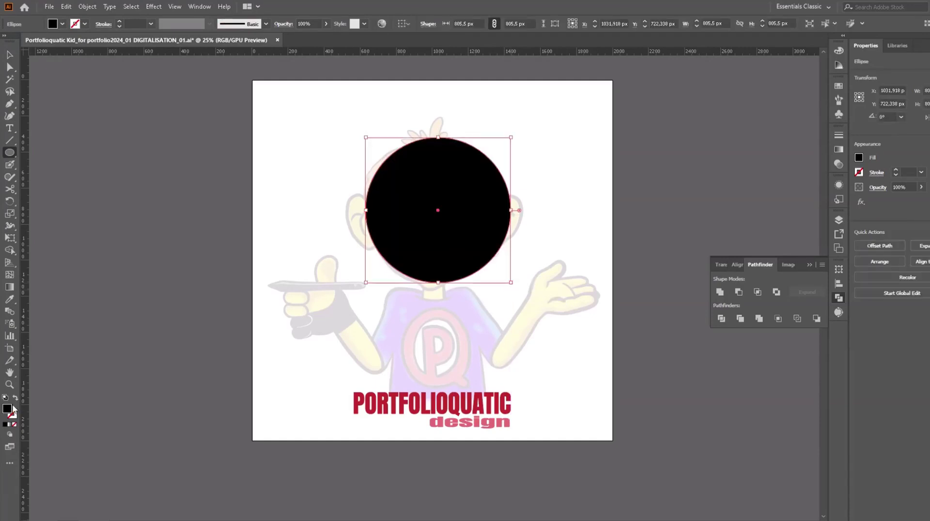
{"action": "key", "text": "shift+x"}
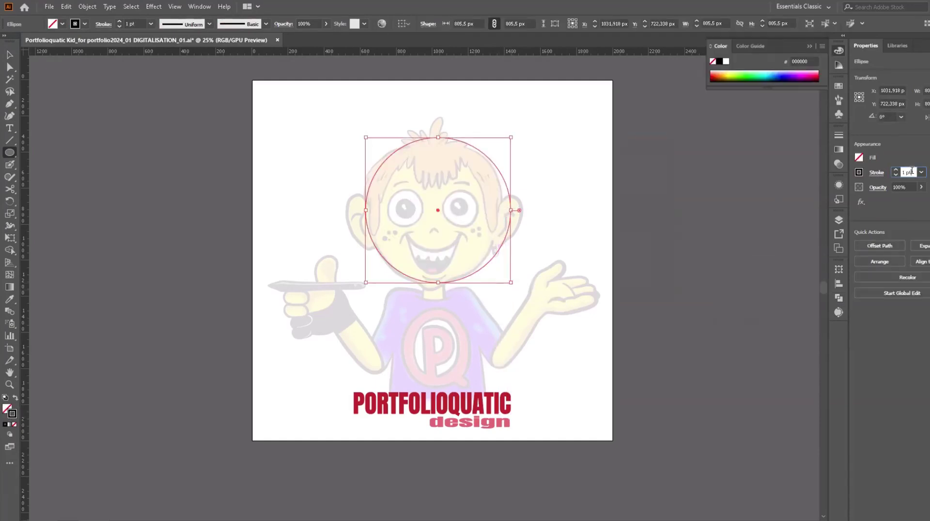
{"action": "scroll", "coordinate": [908, 172], "scroll_direction": "up", "scroll_amount": 18}
Step: Fit the oval from hairline to chin, then draw a small ellipse over the right ear
{"action": "left_click", "coordinate": [10, 56]}
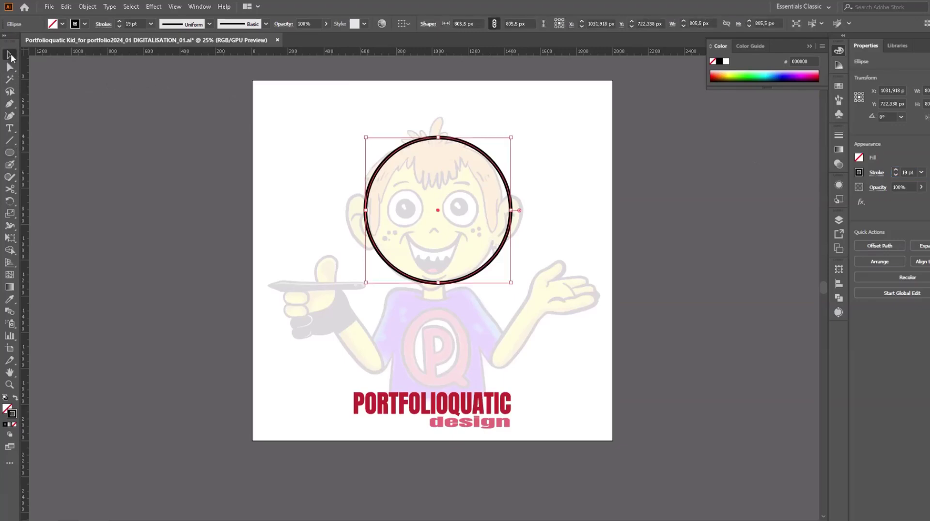
{"action": "key", "text": "ctrl+1"}
{"action": "left_click_drag", "start_coordinate": [542, 107], "coordinate": [526, 114]}
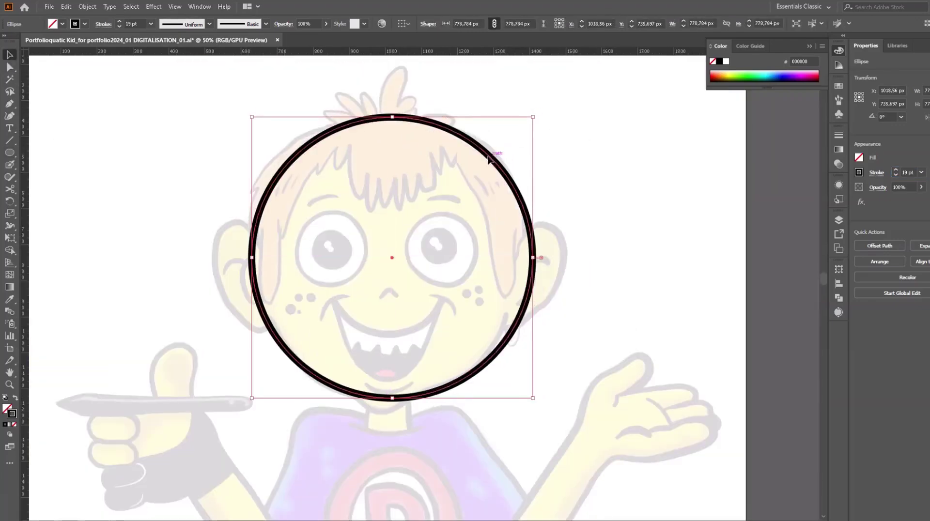
{"action": "left_click_drag", "start_coordinate": [386, 395], "coordinate": [392, 410]}
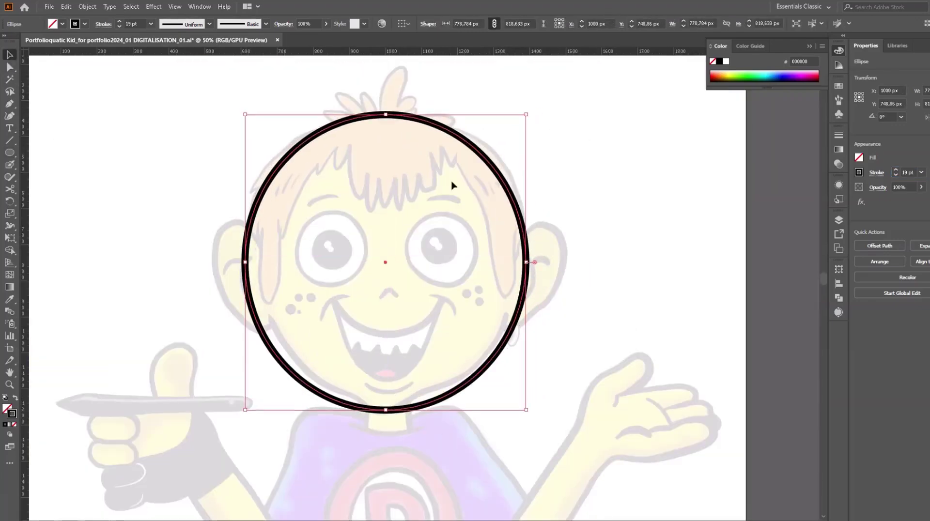
{"action": "left_click_drag", "start_coordinate": [386, 114], "coordinate": [385, 107]}
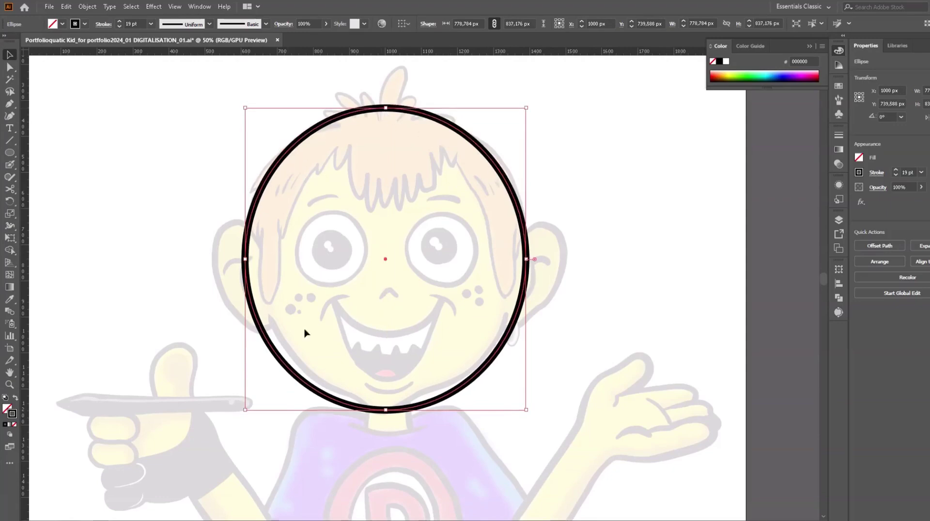
{"action": "key", "text": "l"}
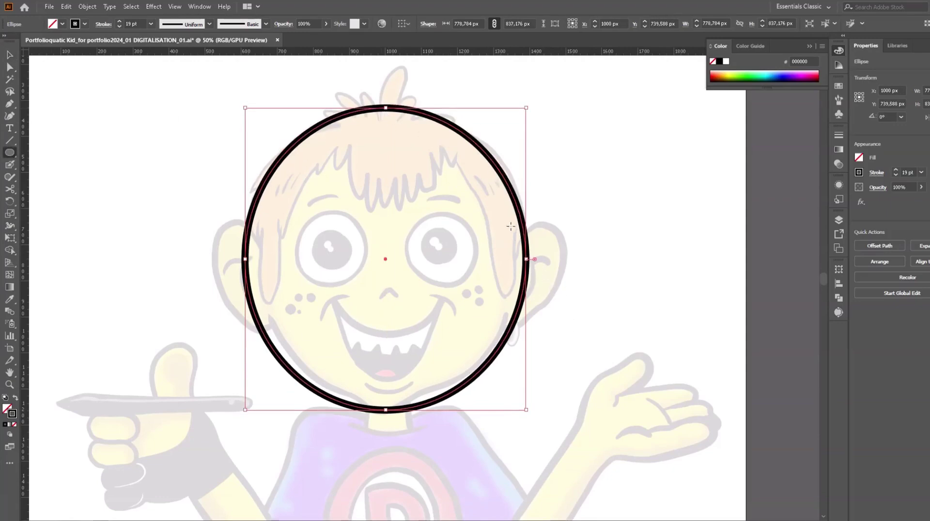
{"action": "left_click_drag", "start_coordinate": [510, 226], "coordinate": [562, 307]}
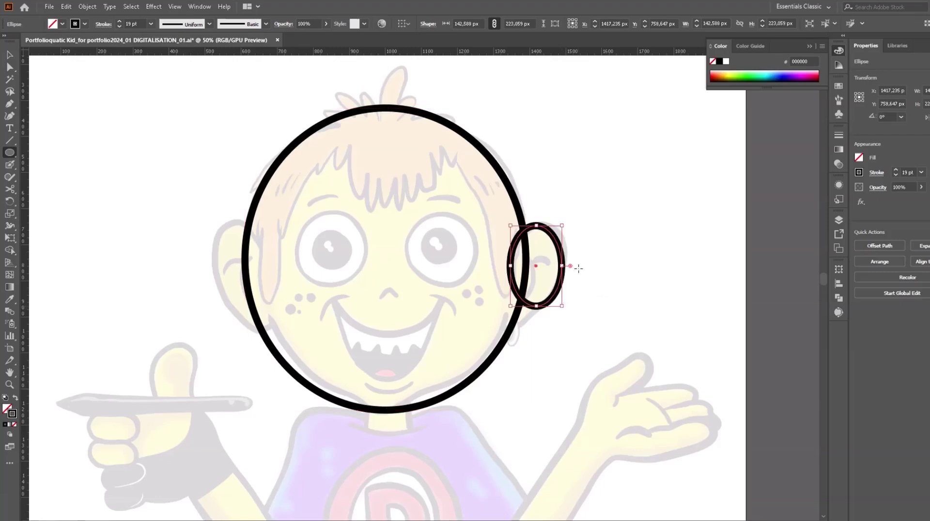
Step: Tilt the ear ellipse, add a smaller pasted copy lower down, and unite both into one shape
{"action": "key", "text": "v"}
{"action": "left_click_drag", "start_coordinate": [564, 310], "coordinate": [566, 248]}
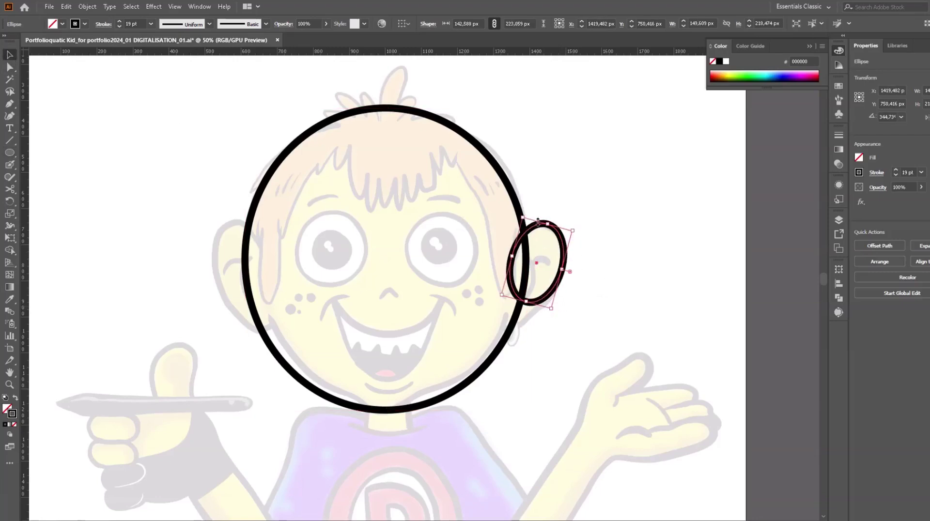
{"action": "key", "text": "l"}
{"action": "left_click", "coordinate": [66, 7]}
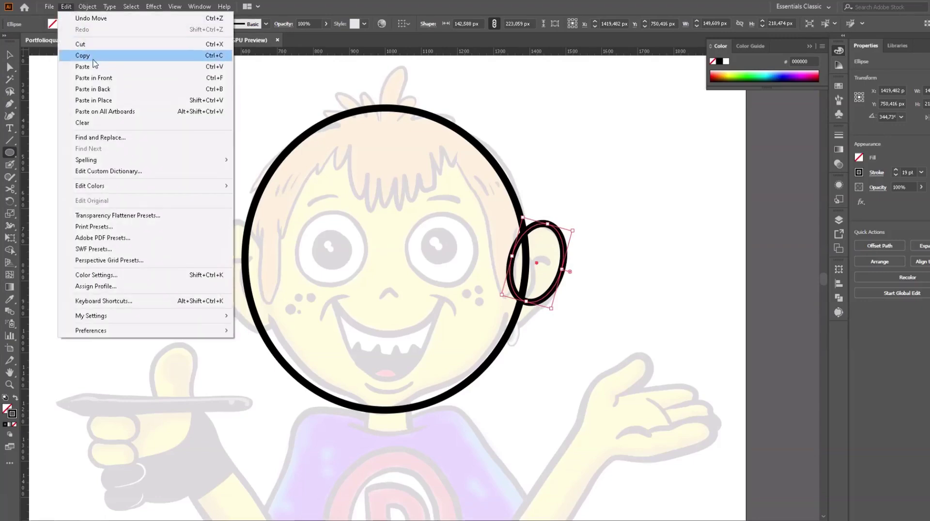
{"action": "left_click", "coordinate": [107, 100]}
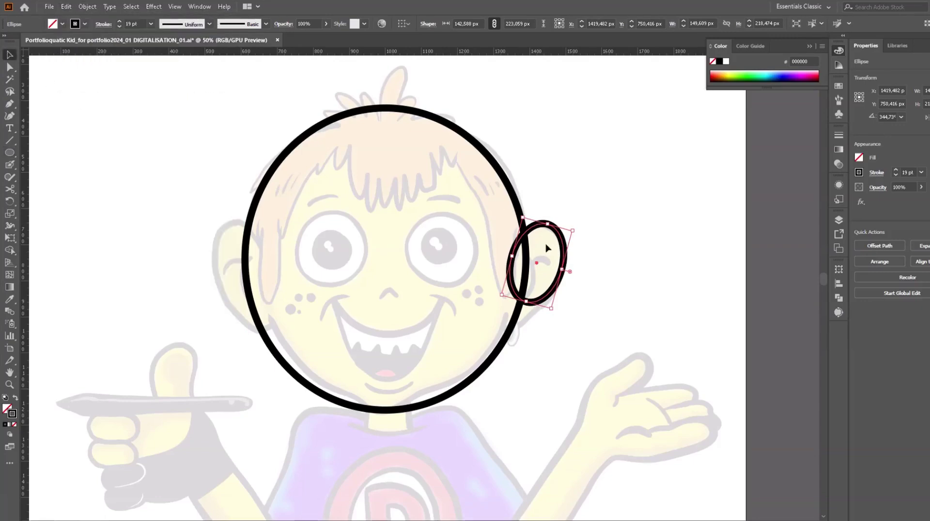
{"action": "mouse_move", "coordinate": [545, 249]}
{"action": "left_mouse_down"}
{"action": "mouse_move", "coordinate": [537, 296]}
{"action": "mouse_move", "coordinate": [548, 310]}
{"action": "mouse_move", "coordinate": [540, 296]}
{"action": "left_mouse_up"}
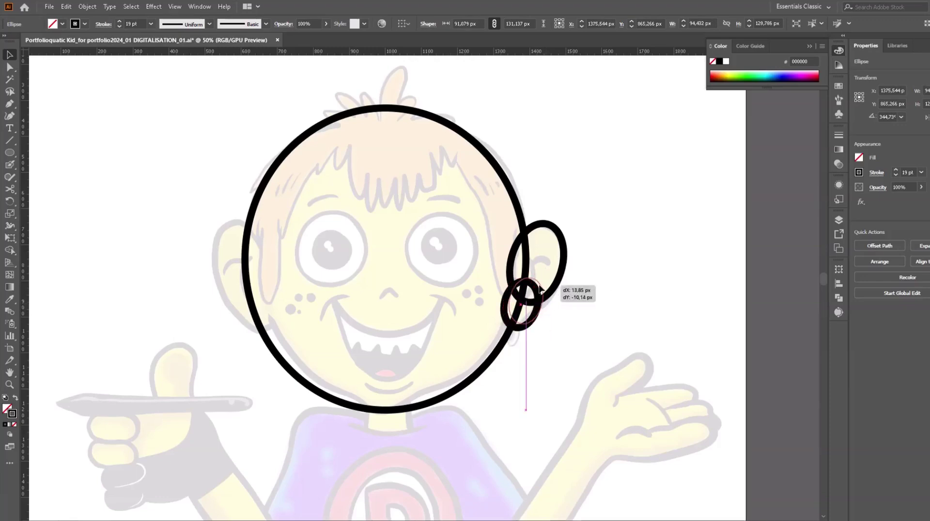
{"action": "left_click", "coordinate": [564, 269], "text": "shift"}
{"action": "left_click", "coordinate": [840, 299]}
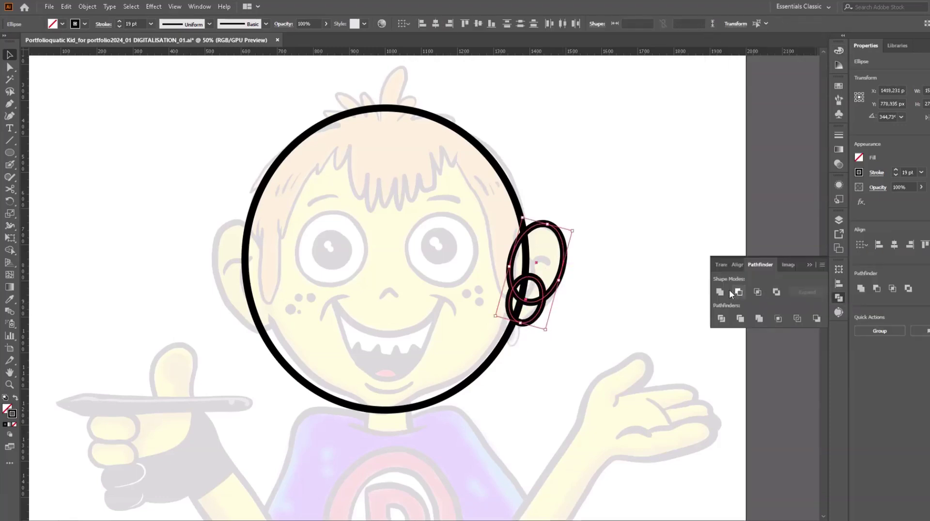
{"action": "left_click", "coordinate": [720, 292]}
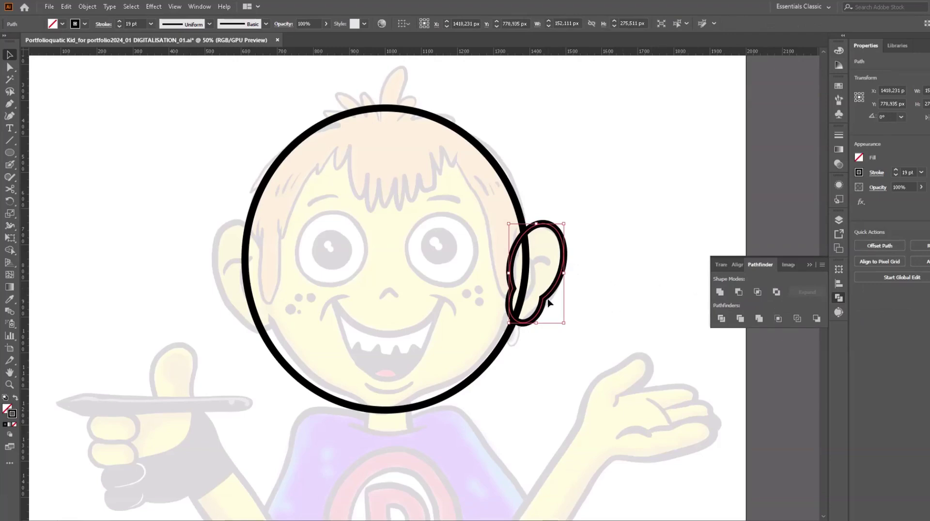
Step: Round the ear's sharp corner near the lobe to a 42 px radius
{"action": "scroll", "coordinate": [549, 303], "scroll_direction": "up", "scroll_amount": 1}
{"action": "scroll", "coordinate": [549, 303], "scroll_direction": "up", "scroll_amount": 4}
{"action": "scroll", "coordinate": [549, 303], "scroll_direction": "up", "scroll_amount": 1}
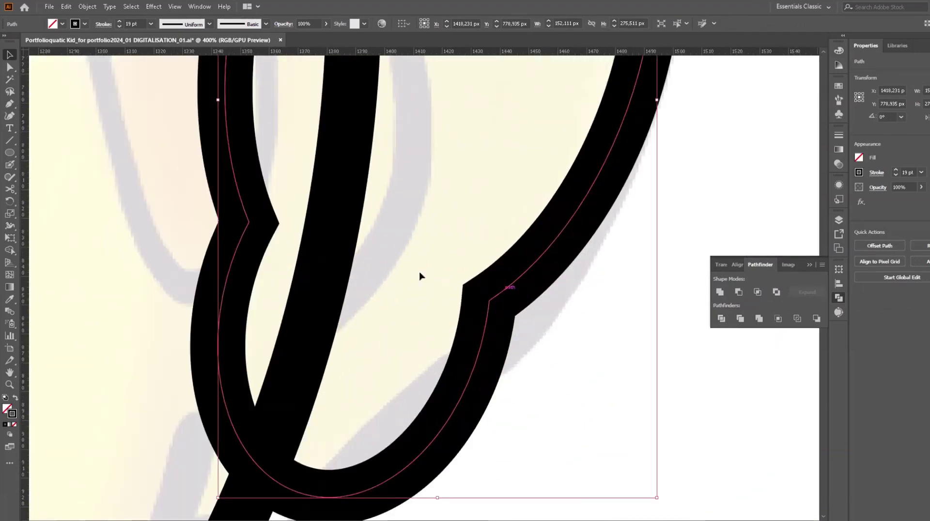
{"action": "left_click", "coordinate": [9, 68]}
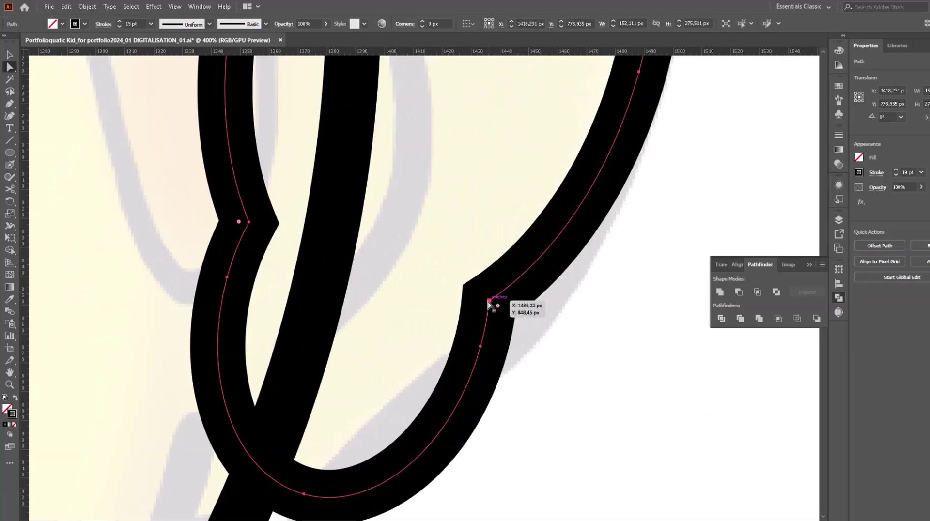
{"action": "left_click", "coordinate": [499, 307]}
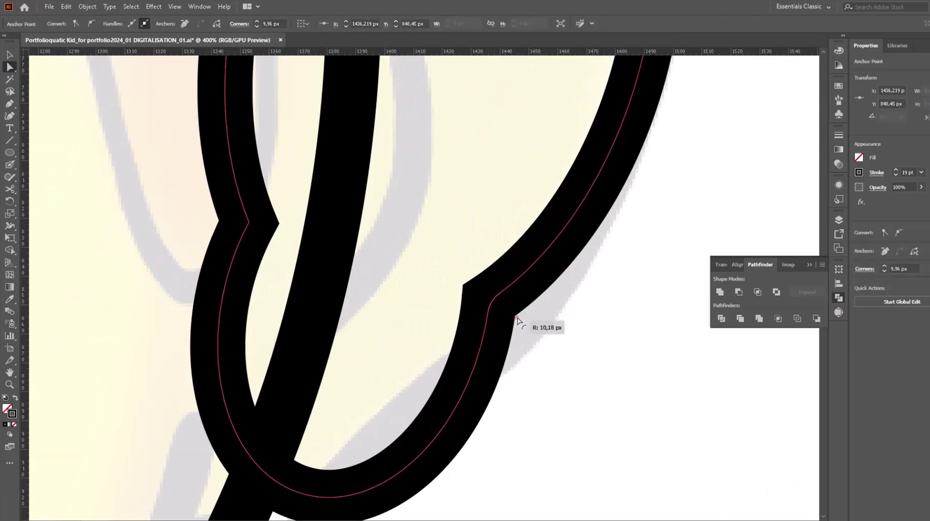
{"action": "left_click_drag", "start_coordinate": [527, 325], "coordinate": [623, 357]}
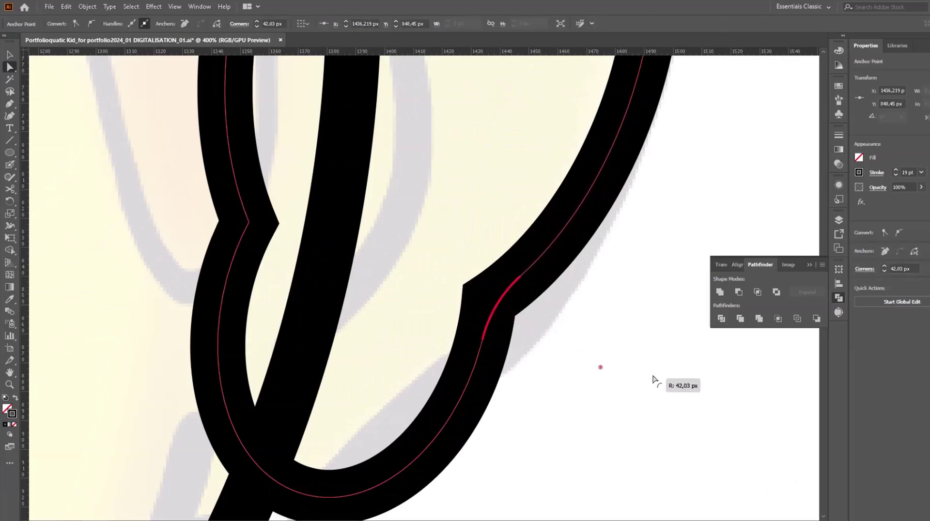
{"action": "scroll", "coordinate": [565, 333], "scroll_direction": "down", "scroll_amount": 4}
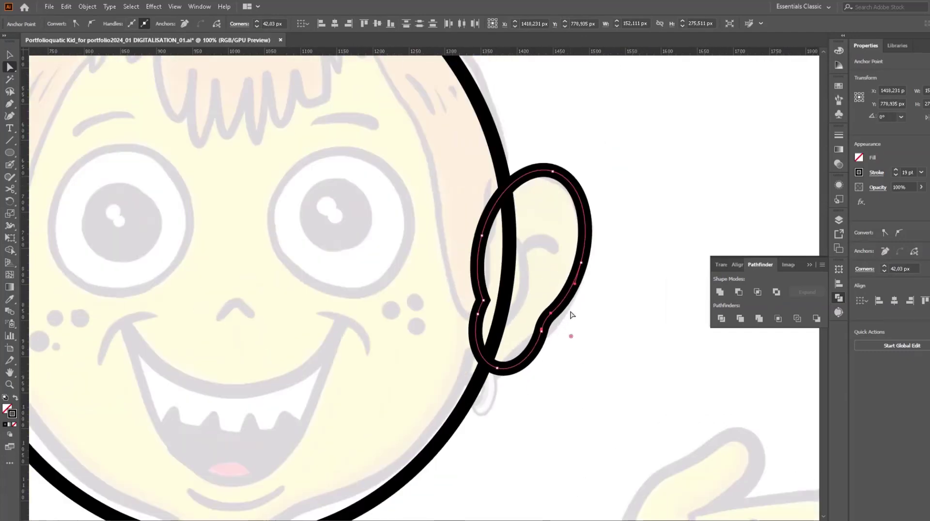
{"action": "scroll", "coordinate": [632, 276], "scroll_direction": "down", "scroll_amount": 1}
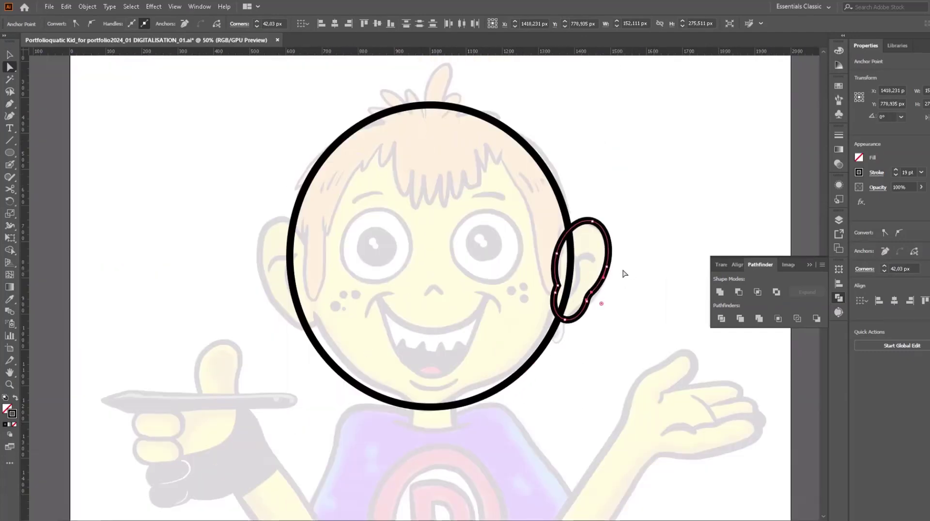
Step: Make a vertically reflected copy of the ear and place it on the head's left side
{"action": "key", "text": "v"}
{"action": "left_click", "coordinate": [87, 6]}
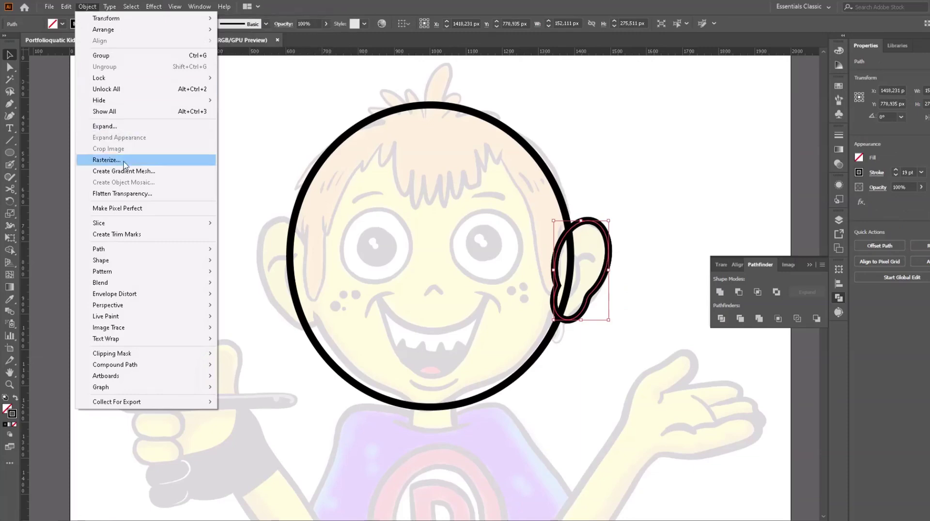
{"action": "left_click", "coordinate": [233, 54]}
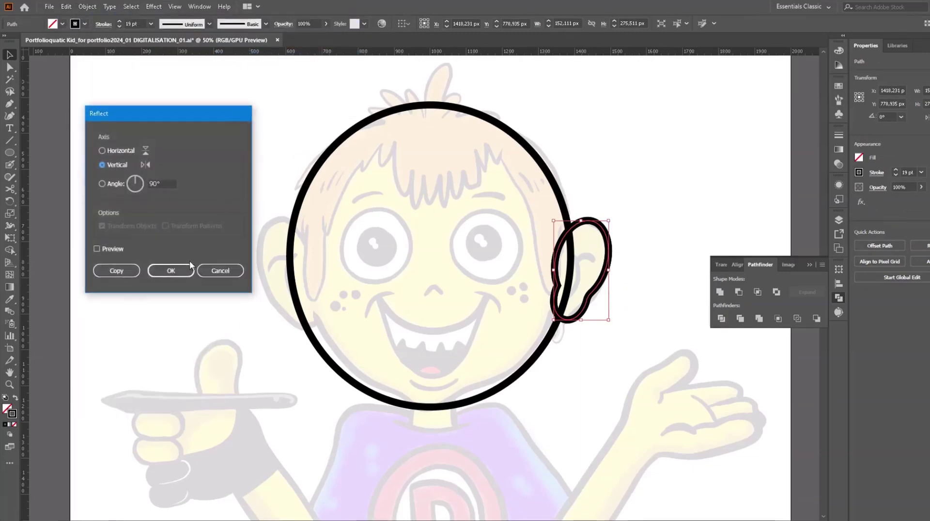
{"action": "key", "text": "Return"}
{"action": "left_click_drag", "start_coordinate": [599, 242], "coordinate": [303, 243]}
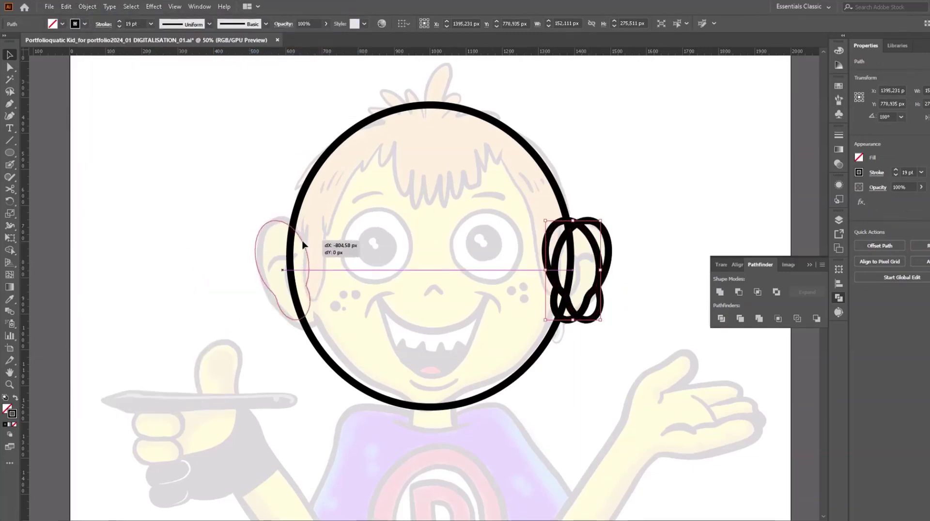
Step: Try horizontally centering the ears with the head, undo it, then select the head ellipse
{"action": "key", "text": "ctrl+shift+a"}
{"action": "left_click", "coordinate": [304, 245]}
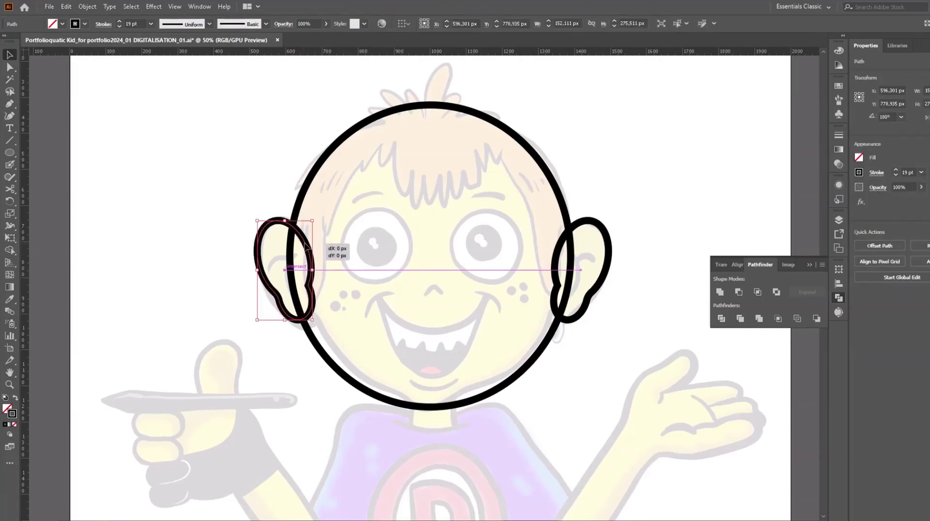
{"action": "left_click_drag", "start_coordinate": [255, 192], "coordinate": [606, 272]}
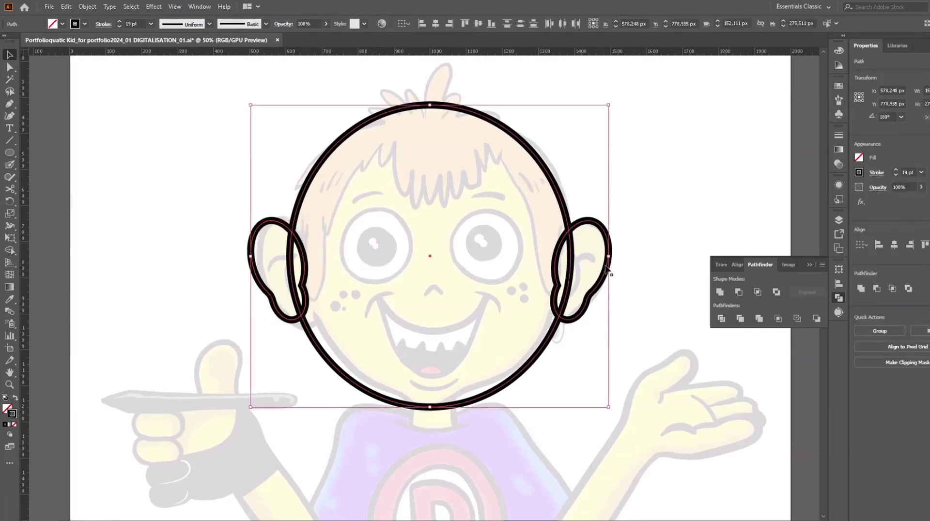
{"action": "left_click", "coordinate": [434, 25]}
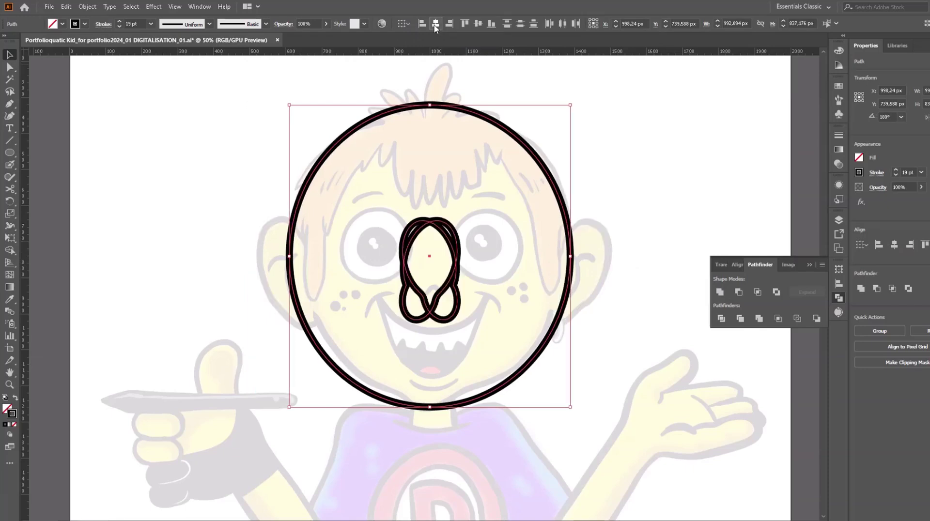
{"action": "key", "text": "ctrl+z"}
{"action": "left_click", "coordinate": [608, 238]}
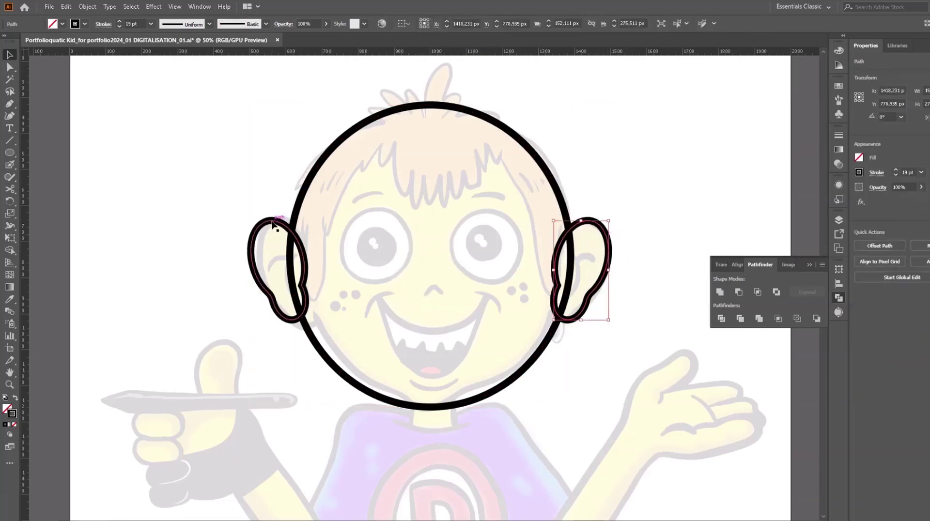
{"action": "left_click", "coordinate": [281, 222], "text": "shift"}
{"action": "left_click", "coordinate": [415, 101], "text": "shift"}
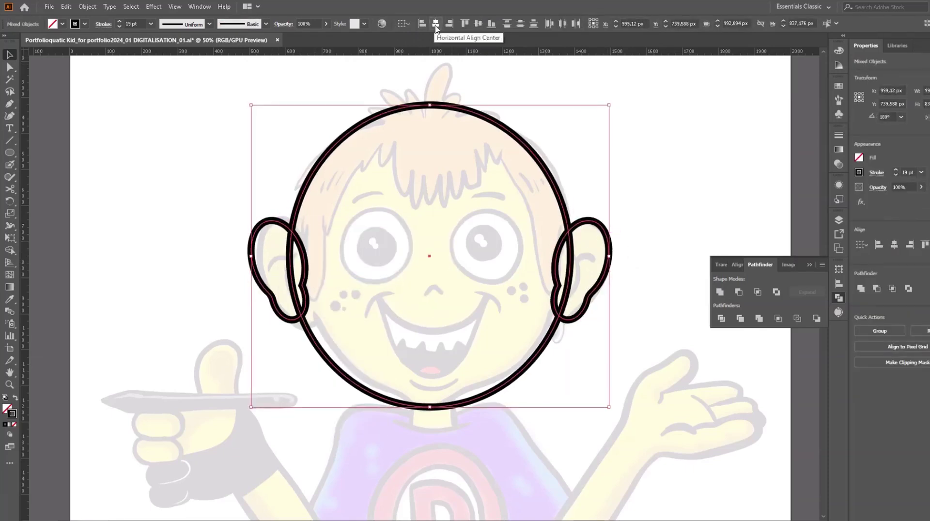
{"action": "left_click", "coordinate": [635, 160]}
{"action": "left_click", "coordinate": [466, 406]}
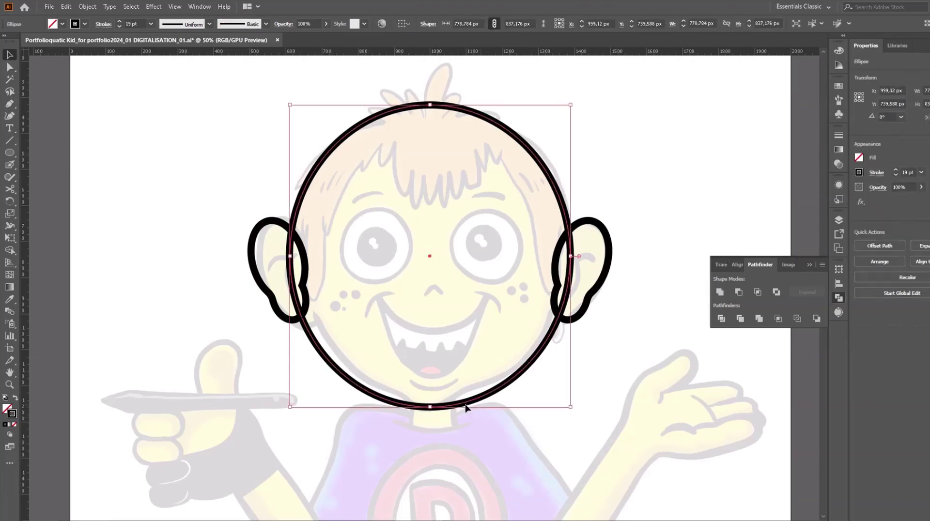
Step: Add an anchor at the lower right of the head and pull it up to shape the chin
{"action": "right_click", "coordinate": [369, 122]}
{"action": "left_click", "coordinate": [357, 170]}
{"action": "left_click", "coordinate": [315, 170]}
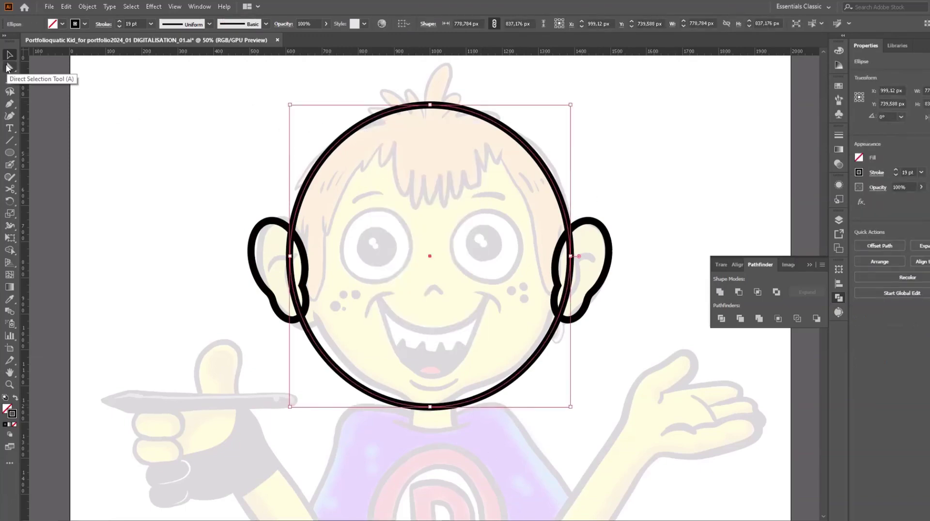
{"action": "left_click", "coordinate": [9, 103]}
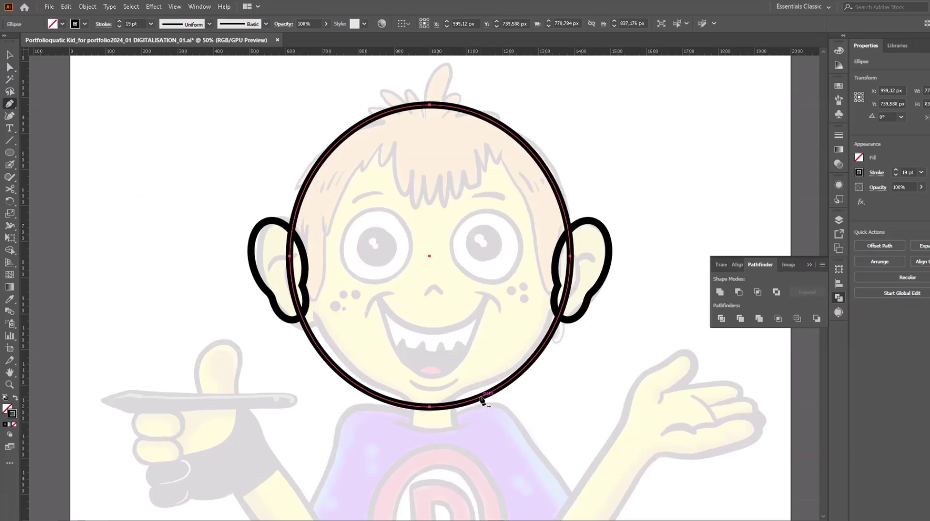
{"action": "left_click", "coordinate": [482, 400]}
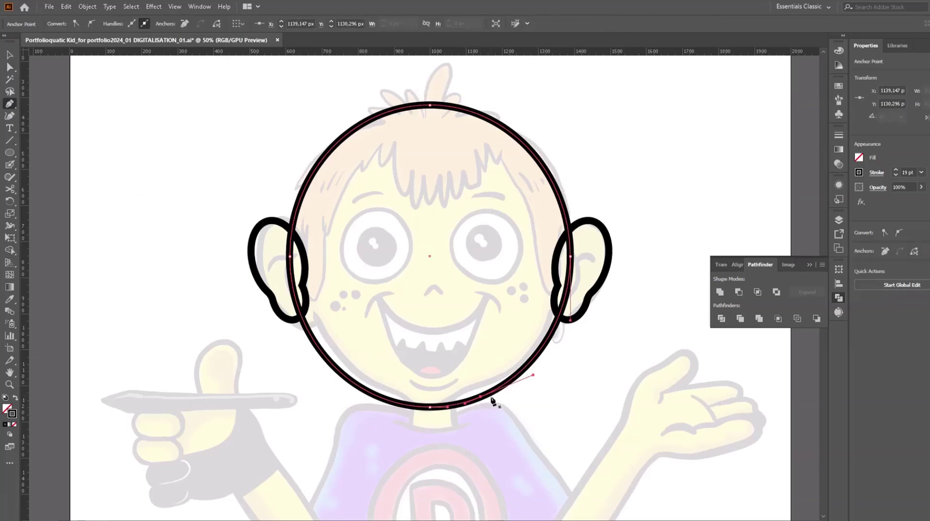
{"action": "left_click_drag", "start_coordinate": [502, 410], "coordinate": [492, 391]}
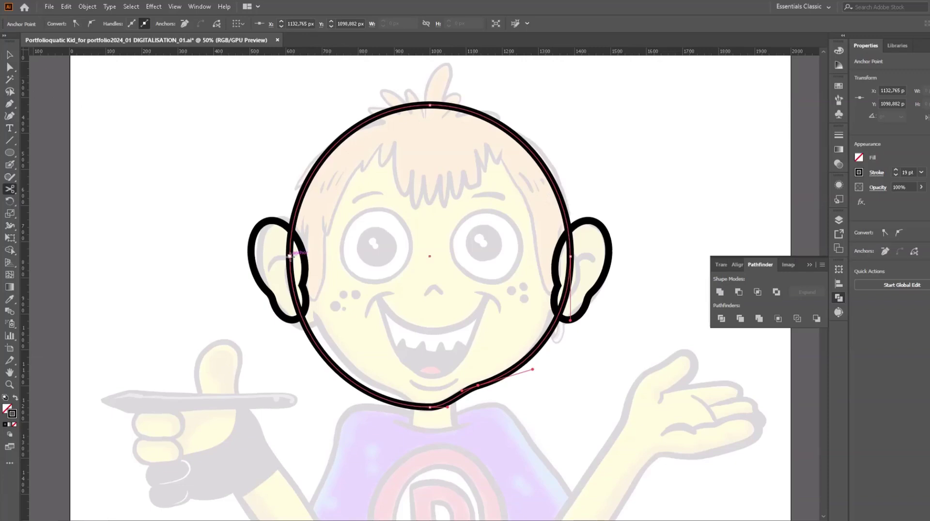
Step: Cut the head outline at its bottom point and delete the left lower piece
{"action": "key", "text": "v"}
{"action": "key", "text": "ctrl+shift+a"}
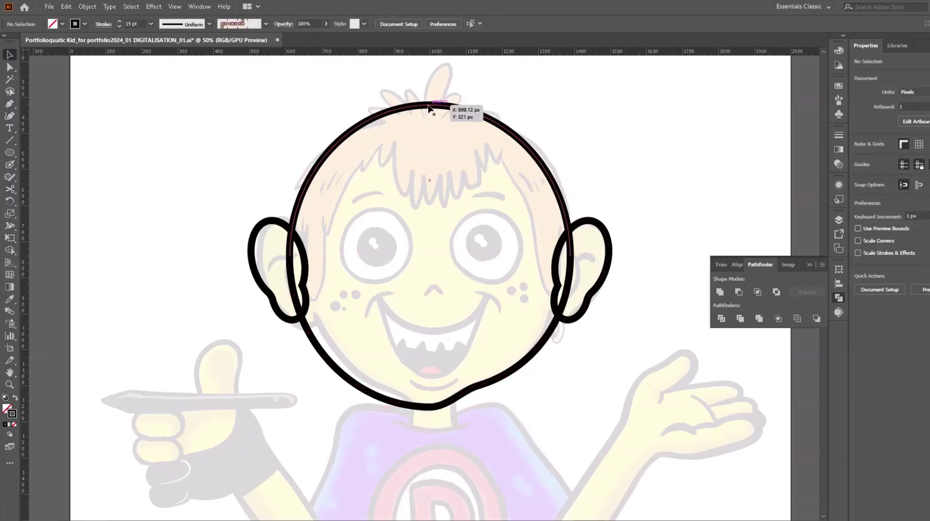
{"action": "left_click", "coordinate": [305, 337]}
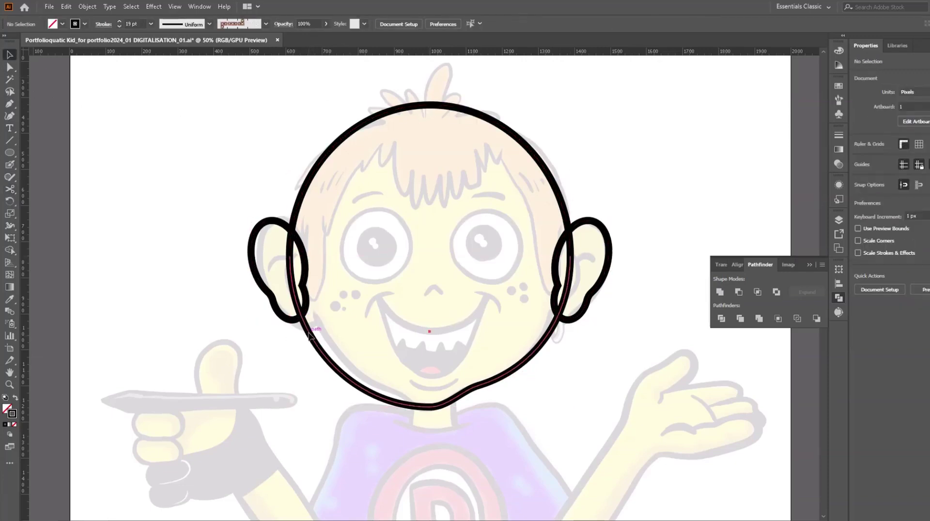
{"action": "left_click", "coordinate": [10, 190]}
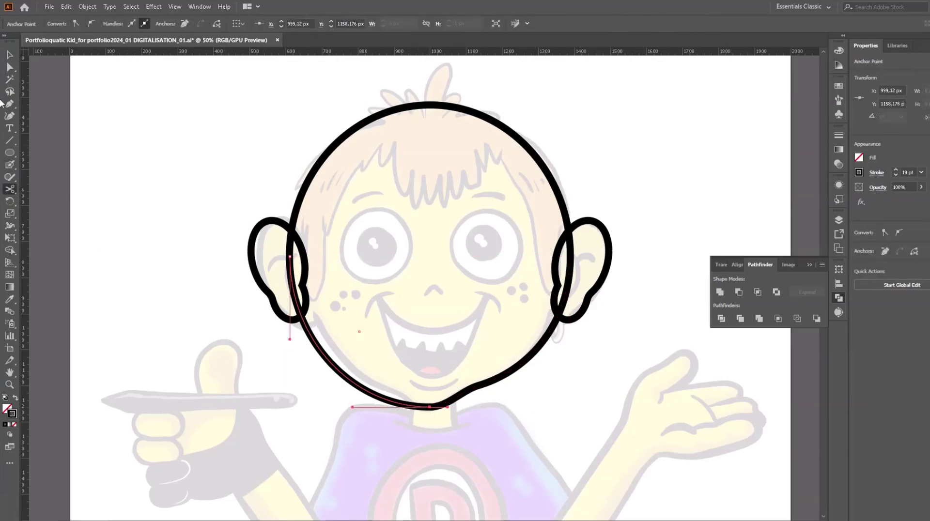
{"action": "left_click", "coordinate": [430, 406]}
{"action": "key", "text": "v"}
{"action": "key", "text": "Delete"}
Step: Expand the right chin curve's appearance, then copy and paste a duplicate of it
{"action": "left_click", "coordinate": [486, 385]}
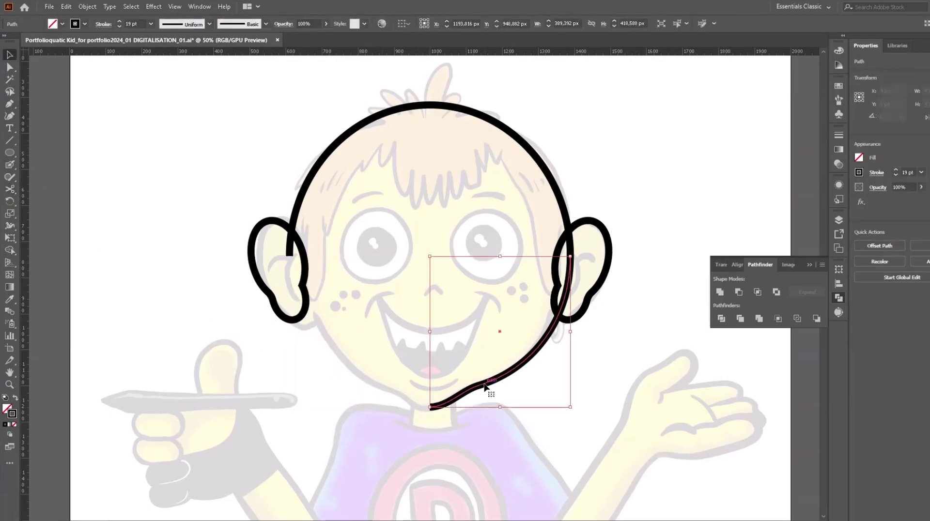
{"action": "left_click", "coordinate": [89, 7]}
{"action": "left_click", "coordinate": [127, 126]}
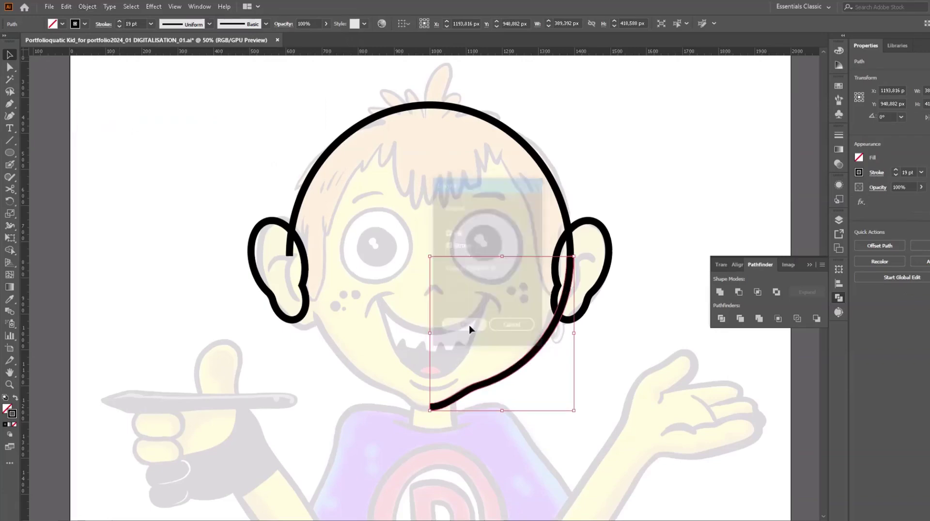
{"action": "left_click", "coordinate": [66, 7]}
{"action": "left_click", "coordinate": [84, 55]}
{"action": "left_click", "coordinate": [66, 7]}
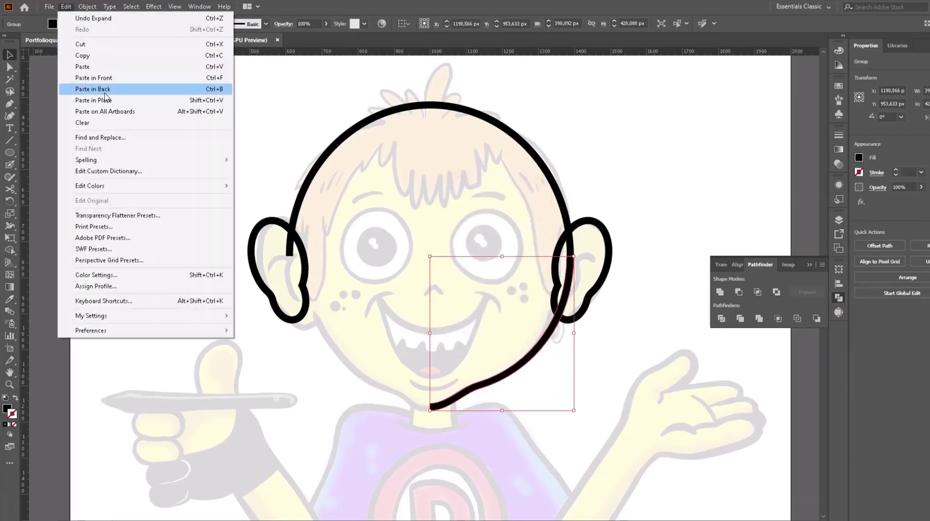
{"action": "left_click", "coordinate": [104, 97]}
Step: Reflect the duplicate curve and move it left to complete a symmetrical chin
{"action": "left_click", "coordinate": [88, 6]}
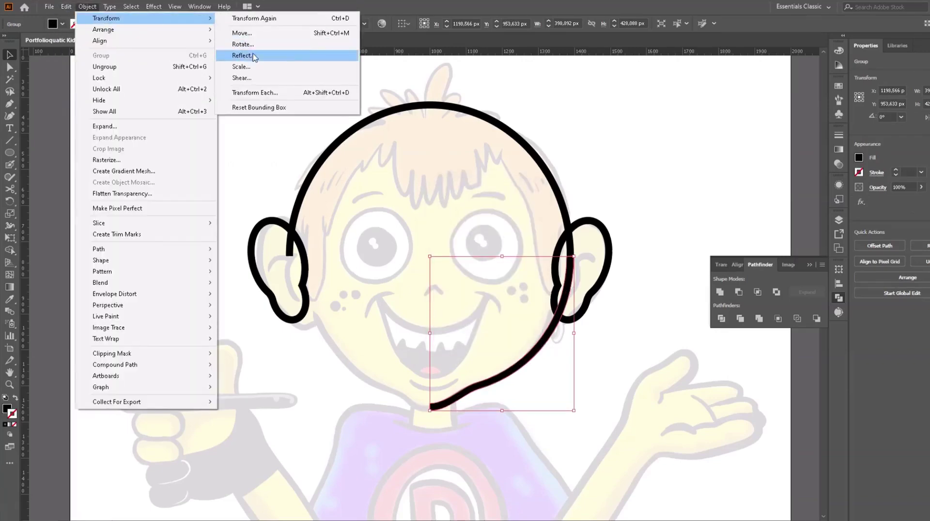
{"action": "left_click", "coordinate": [242, 57]}
{"action": "left_click", "coordinate": [178, 270]}
{"action": "left_click_drag", "start_coordinate": [441, 306], "coordinate": [296, 306]}
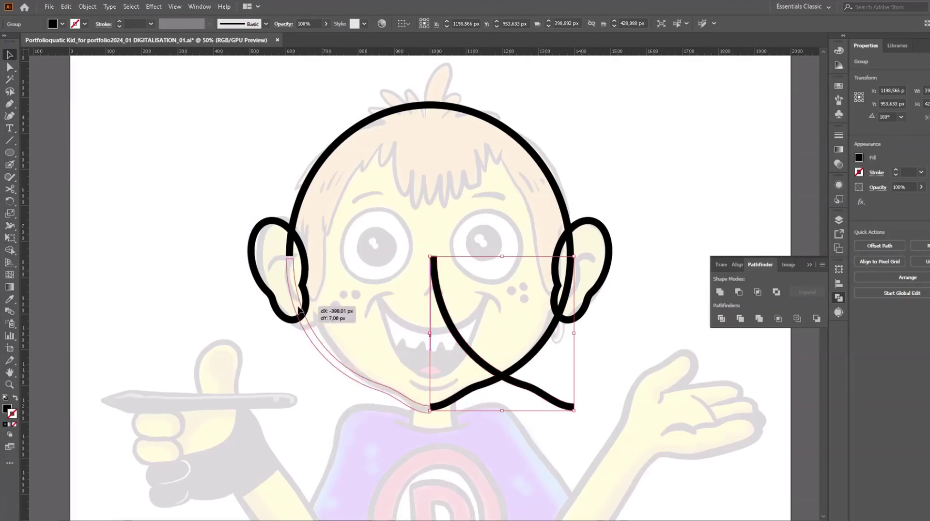
{"action": "scroll", "coordinate": [401, 314], "scroll_direction": "up", "scroll_amount": 4}
{"action": "scroll", "coordinate": [401, 315], "scroll_direction": "down", "scroll_amount": 5}
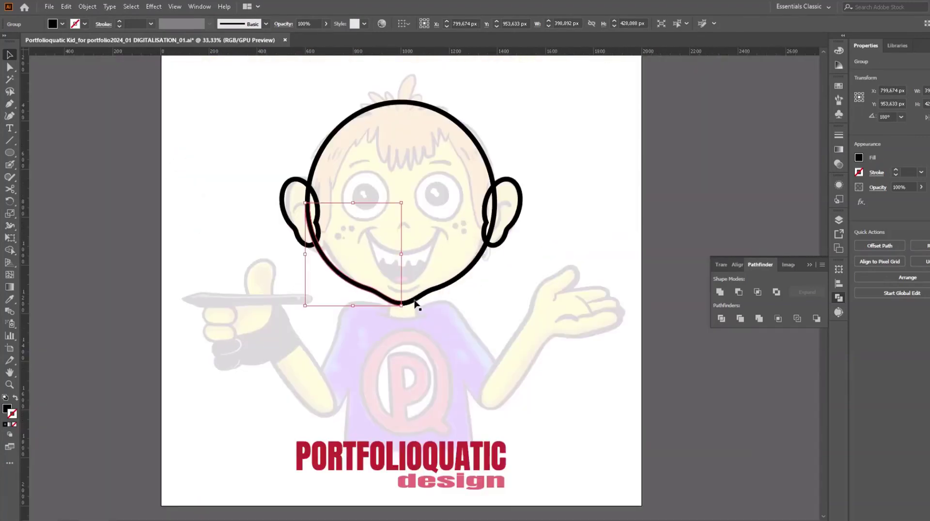
Step: Unite the chin pieces into one head outline and deselect
{"action": "left_click", "coordinate": [719, 292]}
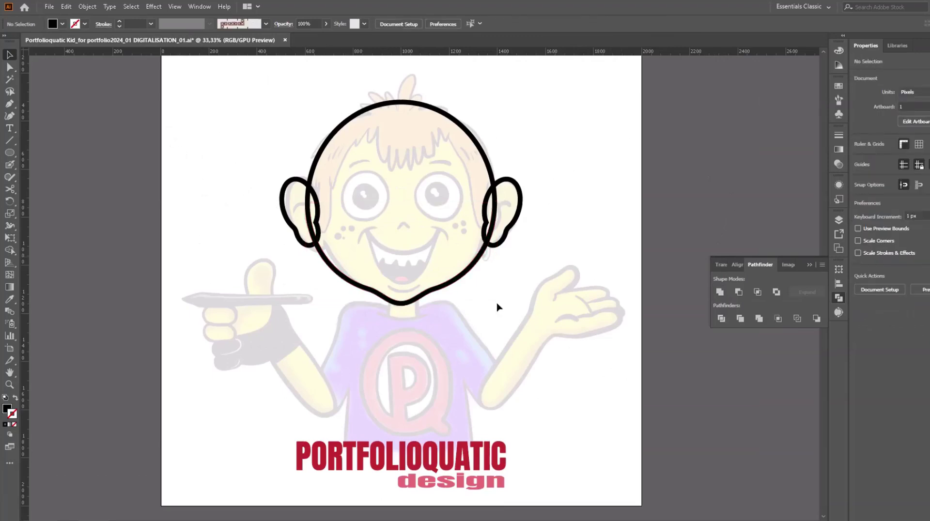
{"action": "scroll", "coordinate": [402, 304], "scroll_direction": "up", "scroll_amount": 8}
{"action": "scroll", "coordinate": [414, 358], "scroll_direction": "down", "scroll_amount": 7}
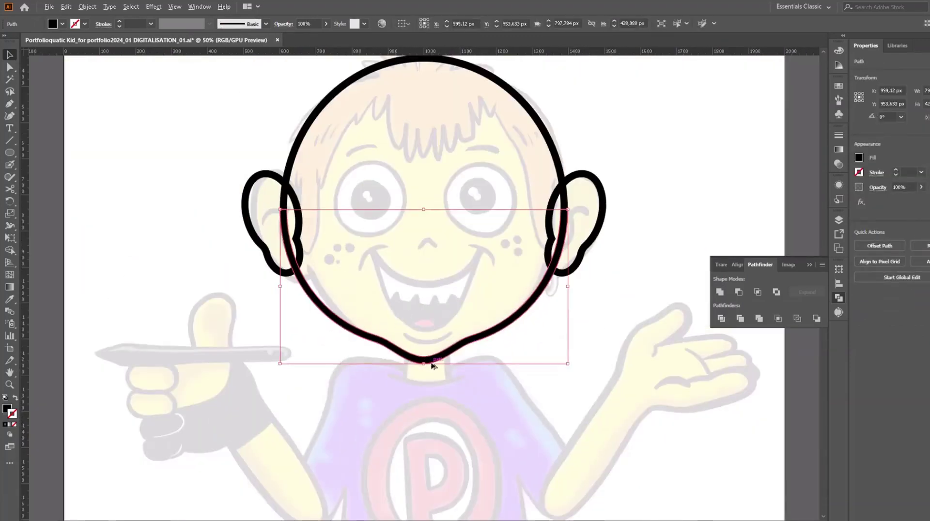
{"action": "left_click_drag", "start_coordinate": [433, 365], "coordinate": [479, 460]}
{"action": "left_click", "coordinate": [379, 197]}
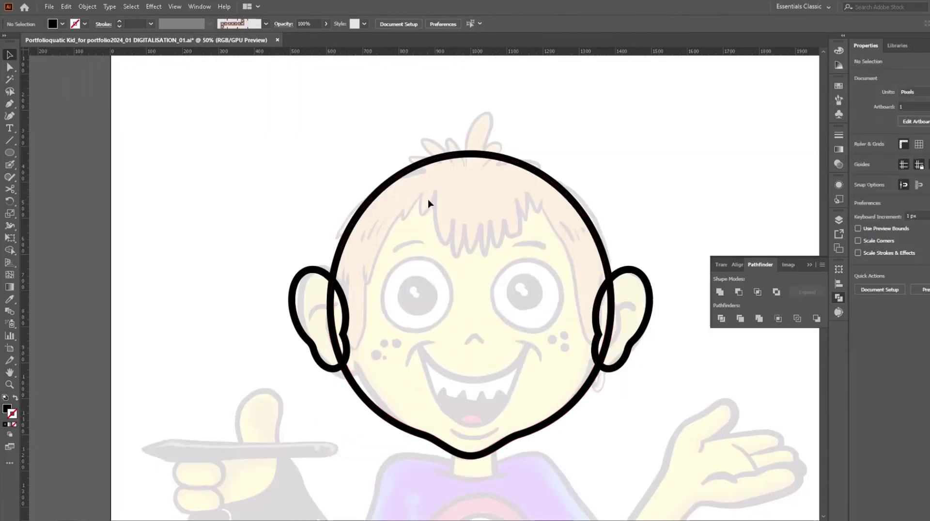
Step: Start the hair with a Pen-drawn curved tuft at the top of the head
{"action": "left_click", "coordinate": [9, 103]}
{"action": "left_click", "coordinate": [466, 164]}
{"action": "mouse_move", "coordinate": [478, 112]}
{"action": "left_mouse_down"}
{"action": "mouse_move", "coordinate": [493, 116]}
{"action": "mouse_move", "coordinate": [514, 157]}
{"action": "mouse_move", "coordinate": [564, 180]}
{"action": "left_mouse_up"}
Step: Continue the hair path over another tuft and down the right side past the ear, as an unfilled 1 pt outline
{"action": "left_click", "coordinate": [498, 164]}
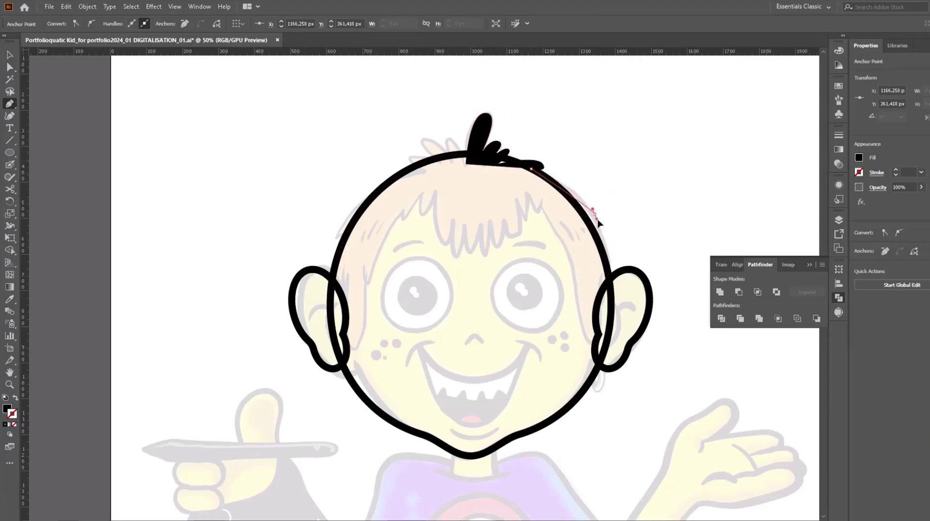
{"action": "left_click_drag", "start_coordinate": [594, 213], "coordinate": [624, 322]}
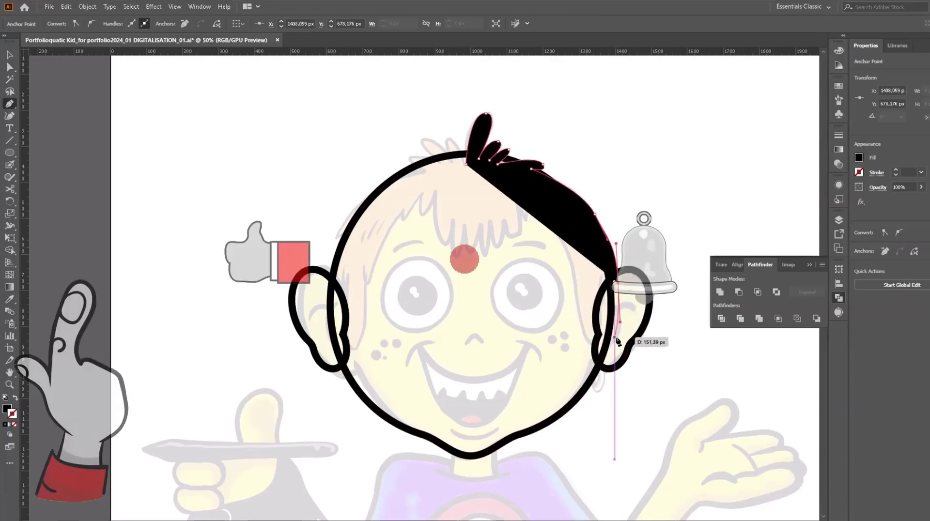
{"action": "mouse_move", "coordinate": [605, 289]}
{"action": "left_mouse_down"}
{"action": "mouse_move", "coordinate": [603, 329]}
{"action": "mouse_move", "coordinate": [581, 314]}
{"action": "left_mouse_up"}
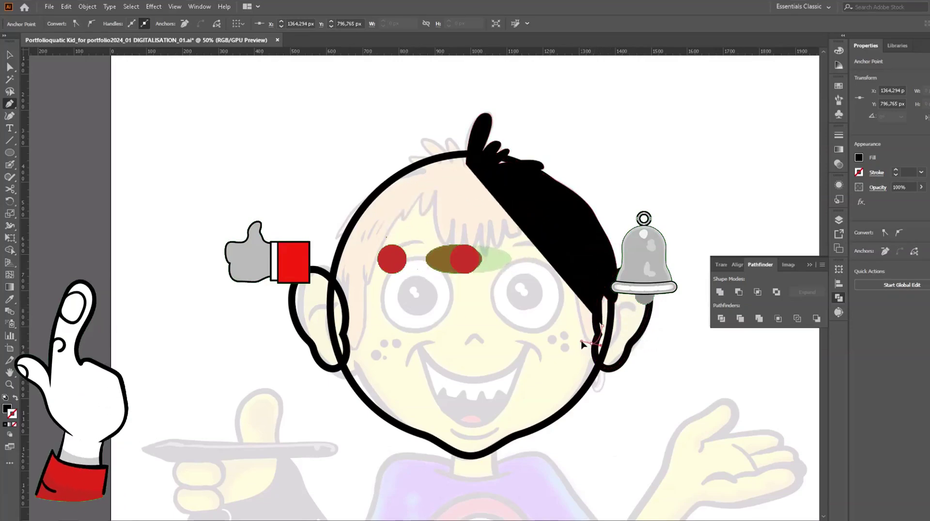
{"action": "left_click", "coordinate": [15, 397]}
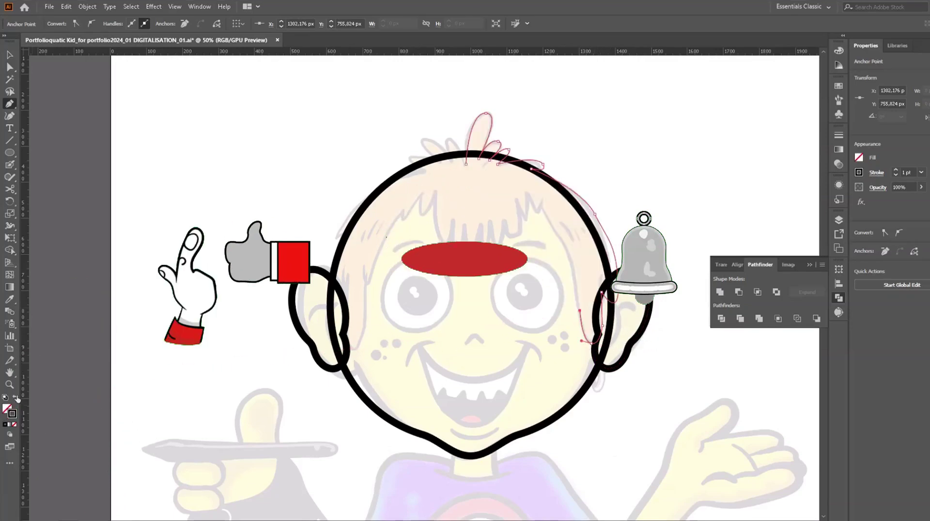
{"action": "left_click_drag", "start_coordinate": [581, 315], "coordinate": [575, 275]}
{"action": "left_click_drag", "start_coordinate": [541, 204], "coordinate": [539, 216]}
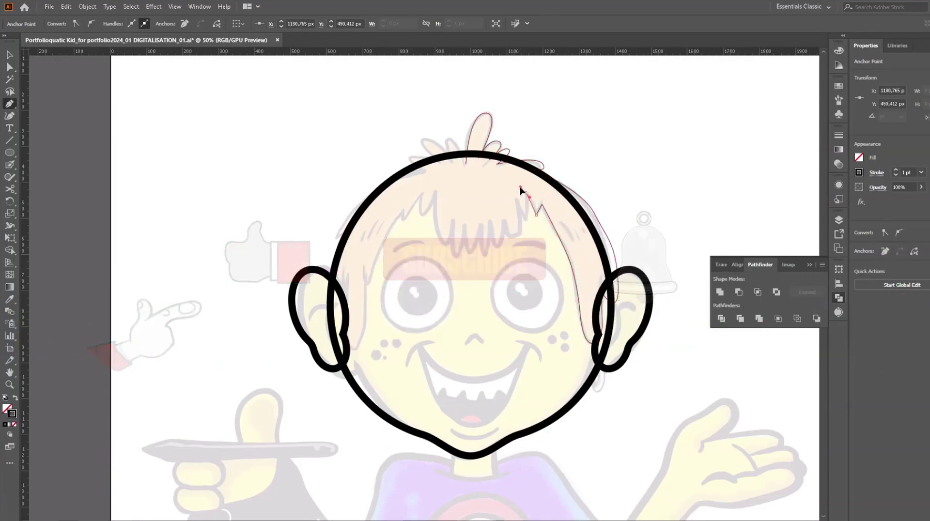
Step: Trace the zig-zag fringe leftward toward the left temple with Pen anchors
{"action": "left_click", "coordinate": [525, 192]}
{"action": "left_click_drag", "start_coordinate": [528, 221], "coordinate": [482, 261]}
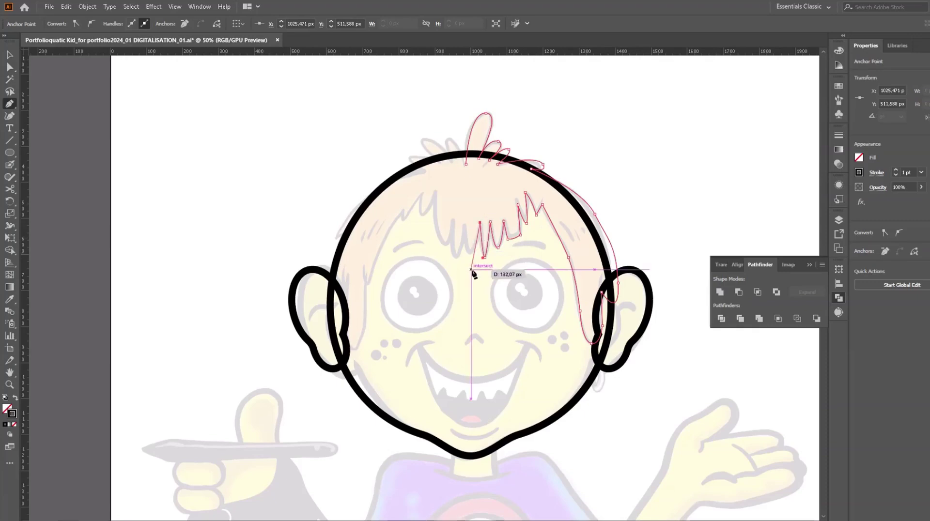
{"action": "left_click_drag", "start_coordinate": [471, 270], "coordinate": [466, 273]}
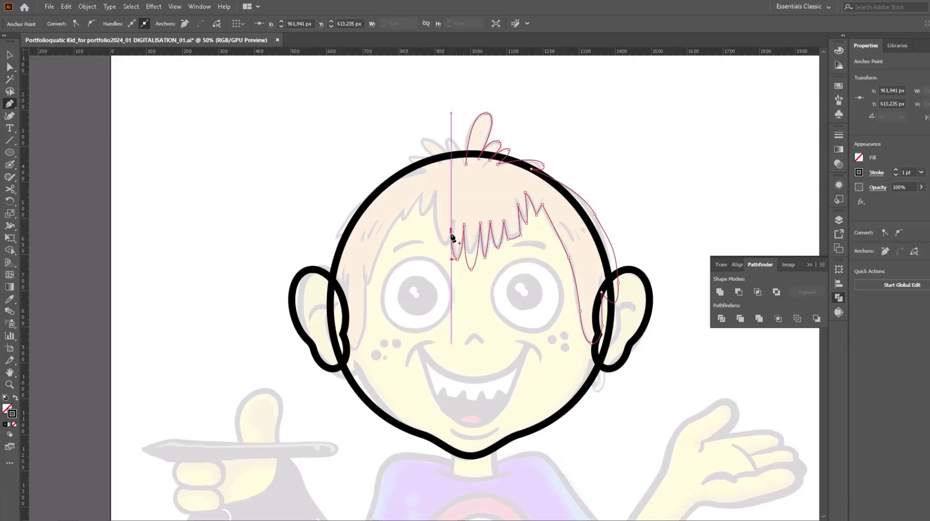
{"action": "left_click_drag", "start_coordinate": [445, 246], "coordinate": [442, 246]}
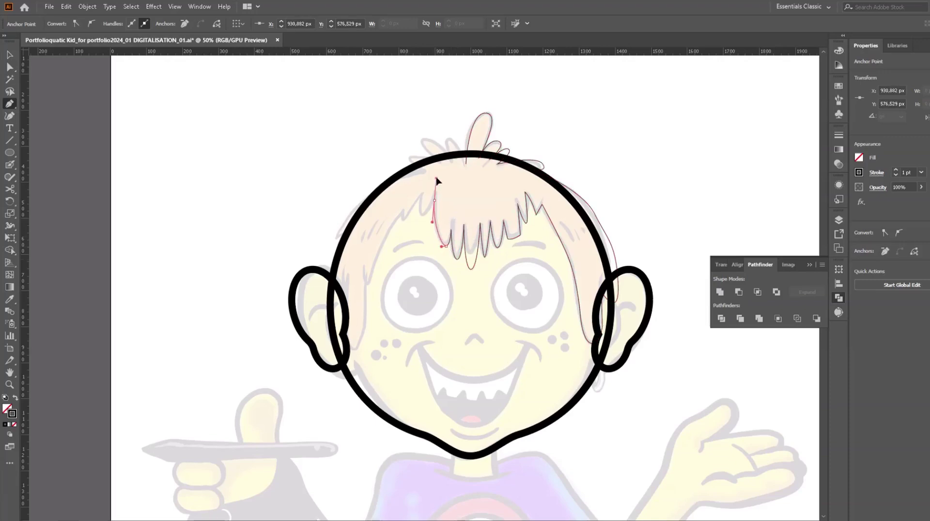
{"action": "mouse_move", "coordinate": [422, 194]}
{"action": "left_mouse_down"}
{"action": "mouse_move", "coordinate": [390, 235]}
{"action": "mouse_move", "coordinate": [373, 280]}
{"action": "mouse_move", "coordinate": [364, 268]}
{"action": "left_mouse_up"}
Step: Carry the hair outline down to the left cheek, back up, and over the head top
{"action": "left_click", "coordinate": [402, 221]}
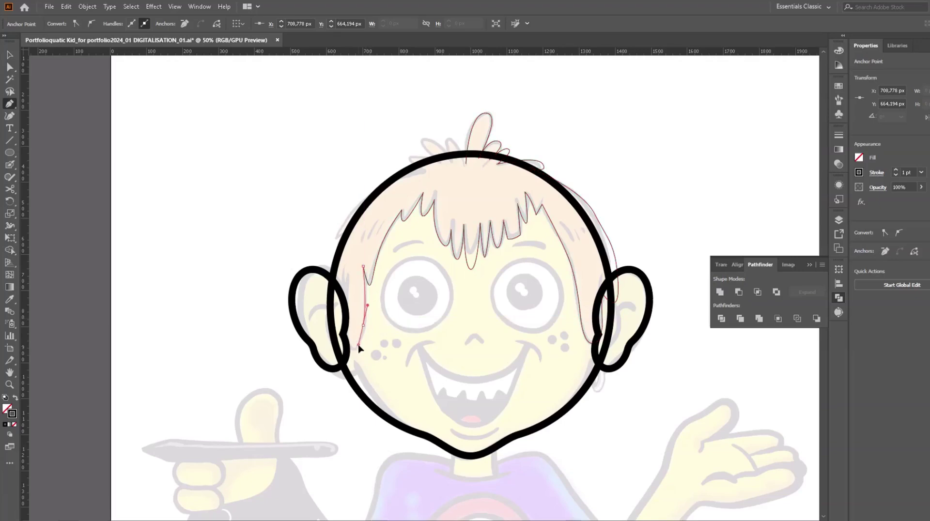
{"action": "left_click_drag", "start_coordinate": [358, 346], "coordinate": [350, 349]}
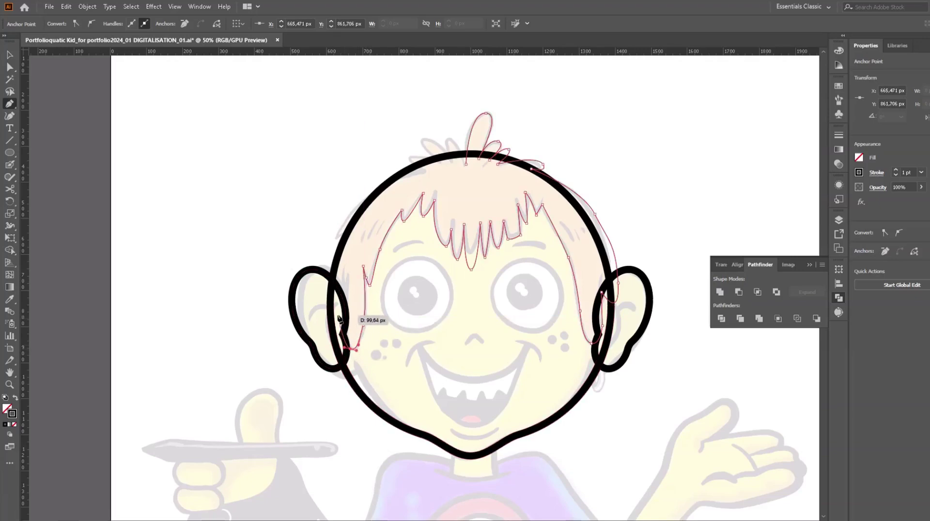
{"action": "mouse_move", "coordinate": [335, 287]}
{"action": "left_mouse_down"}
{"action": "mouse_move", "coordinate": [350, 260]}
{"action": "mouse_move", "coordinate": [339, 289]}
{"action": "mouse_move", "coordinate": [319, 273]}
{"action": "mouse_move", "coordinate": [373, 184]}
{"action": "mouse_move", "coordinate": [424, 173]}
{"action": "left_mouse_up"}
{"action": "left_click", "coordinate": [356, 186]}
{"action": "left_click", "coordinate": [371, 179]}
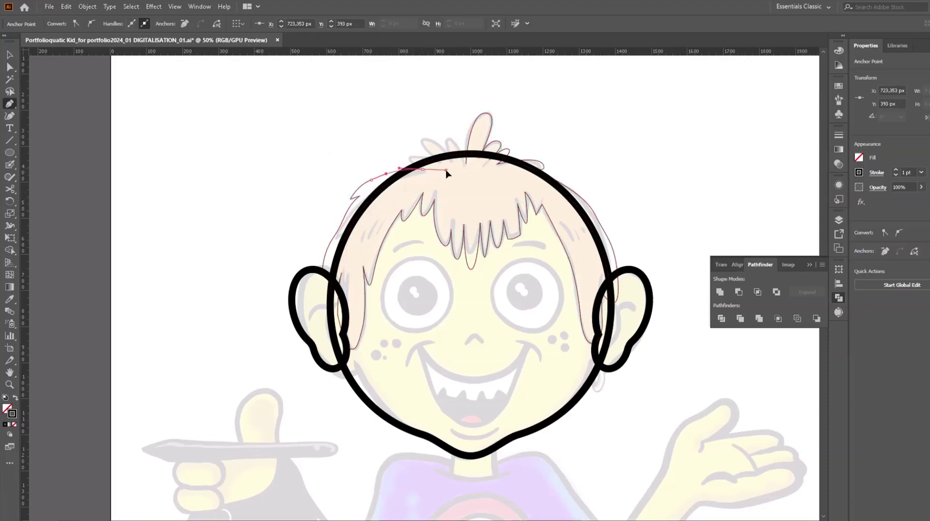
{"action": "mouse_move", "coordinate": [424, 173]}
{"action": "left_mouse_down"}
{"action": "mouse_move", "coordinate": [419, 156]}
{"action": "mouse_move", "coordinate": [446, 144]}
{"action": "left_mouse_up"}
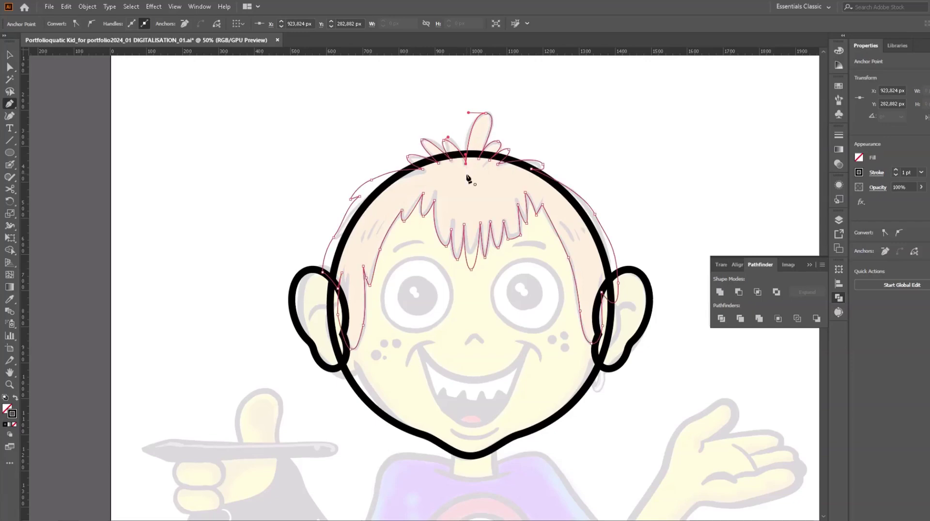
{"action": "scroll", "coordinate": [570, 158], "scroll_direction": "down", "scroll_amount": 2}
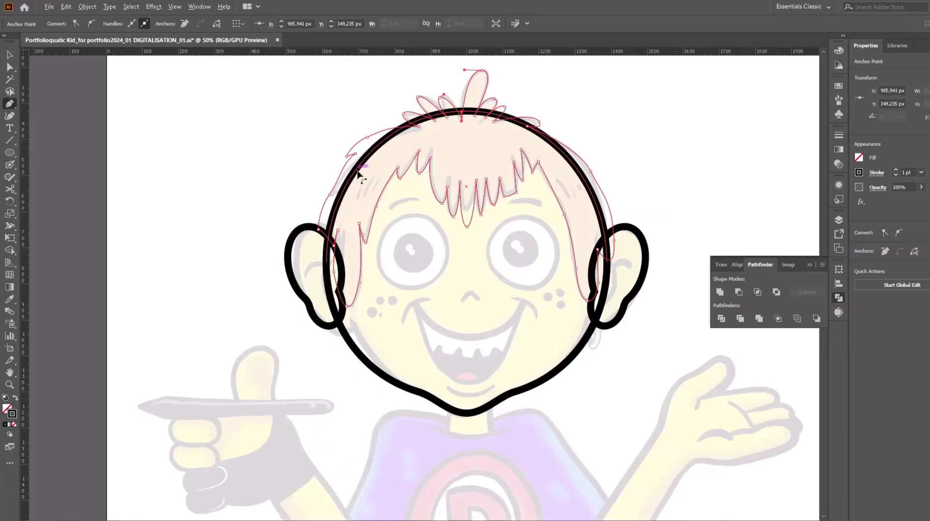
{"action": "left_click", "coordinate": [907, 171]}
Step: Set the hair stroke to 11 pt with a tapered Width Profile 1
{"action": "type", "text": "11"}
{"action": "key", "text": "Return"}
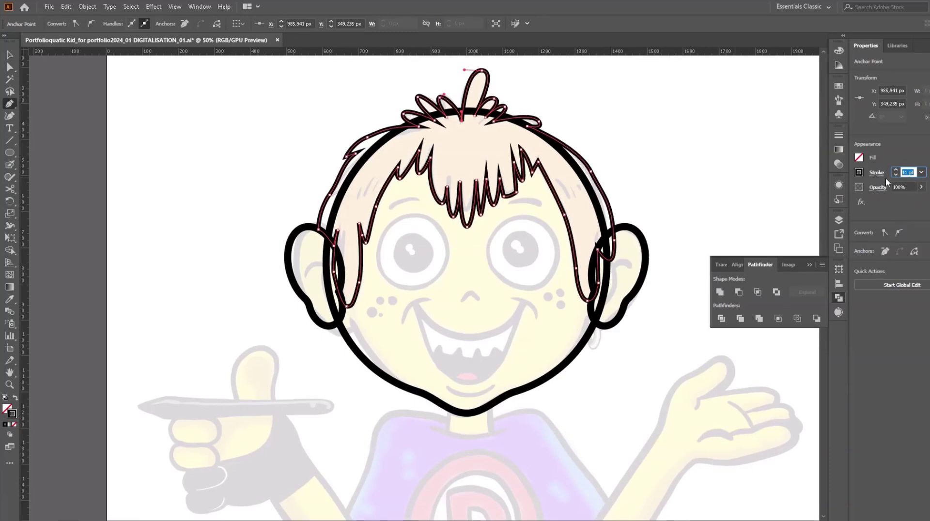
{"action": "left_click", "coordinate": [876, 173]}
{"action": "left_click", "coordinate": [824, 331]}
{"action": "left_click", "coordinate": [822, 363]}
{"action": "left_click", "coordinate": [826, 332]}
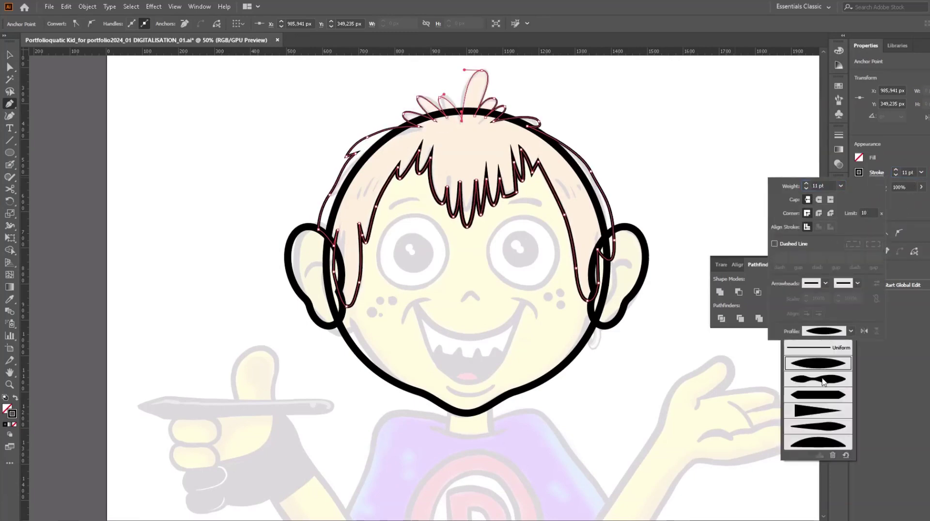
{"action": "left_click", "coordinate": [822, 381]}
{"action": "left_click", "coordinate": [826, 332]}
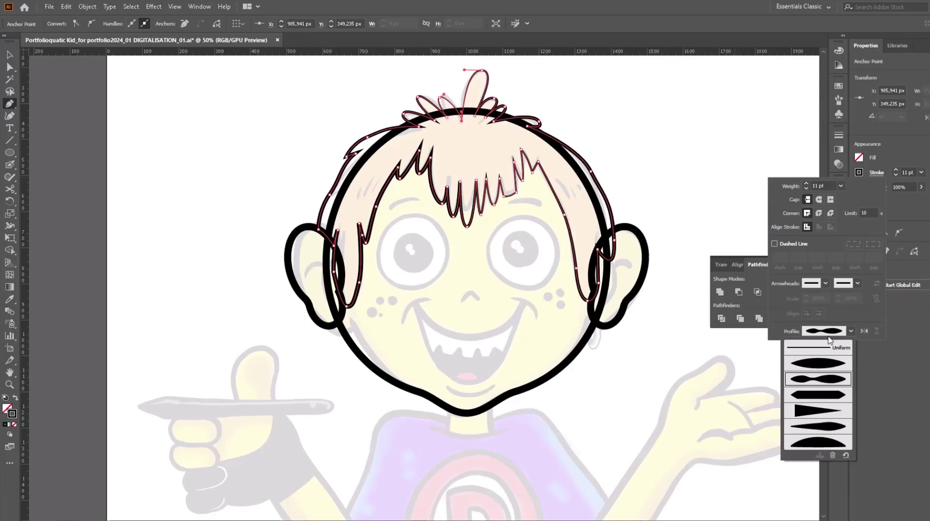
{"action": "left_click", "coordinate": [830, 366]}
{"action": "left_click", "coordinate": [826, 332]}
{"action": "left_click", "coordinate": [819, 363]}
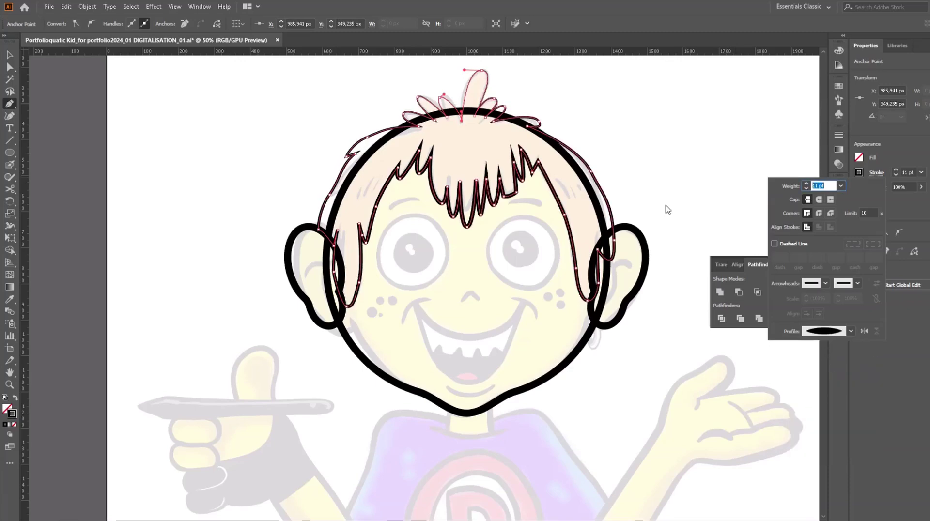
Step: Switch to the Selection tool, deselect the hair paths, and open the layers list
{"action": "key", "text": "Escape"}
{"action": "left_click", "coordinate": [12, 55]}
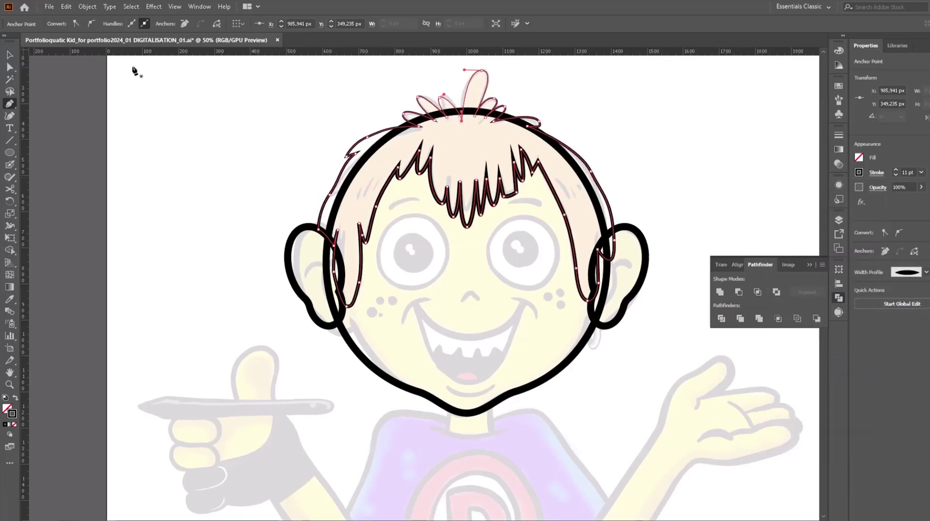
{"action": "left_click", "coordinate": [134, 68]}
{"action": "left_click", "coordinate": [839, 219]}
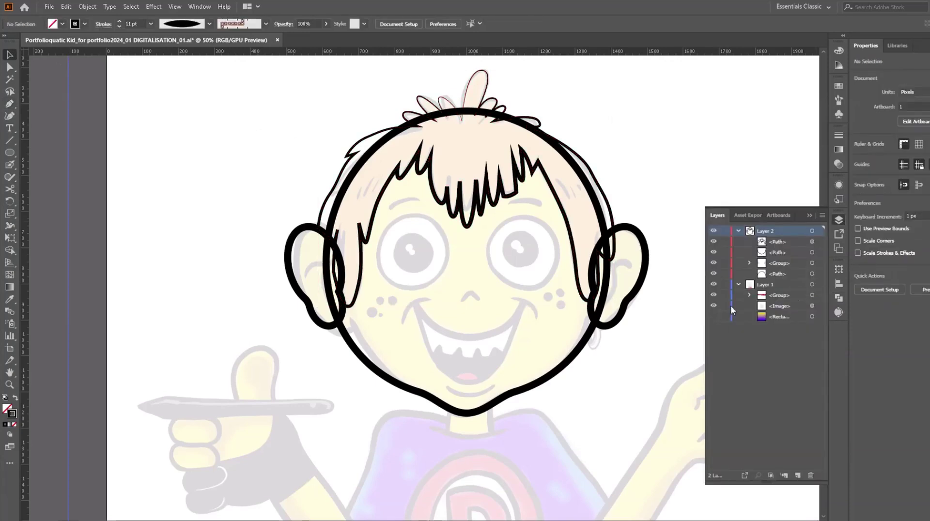
Step: Restore the faded reference sketch to 100% opacity and deselect it
{"action": "left_click", "coordinate": [805, 309]}
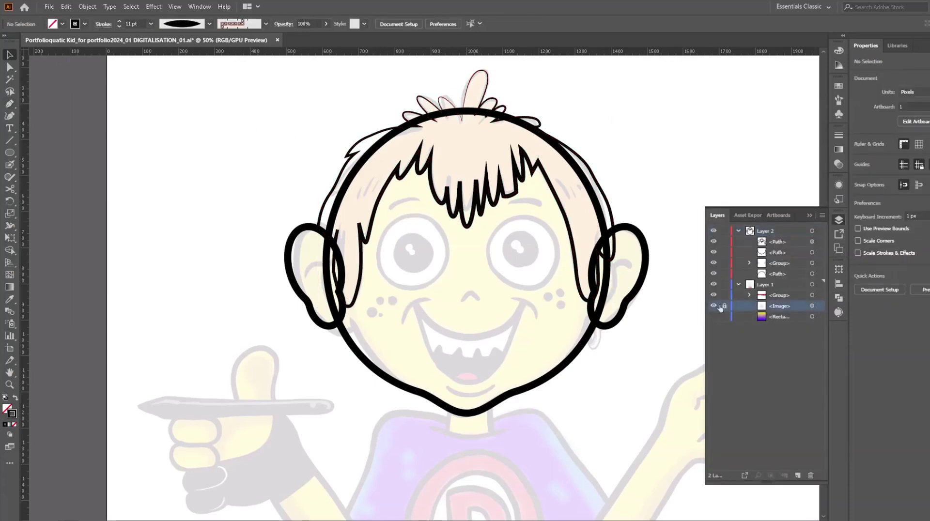
{"action": "left_click", "coordinate": [838, 164]}
{"action": "left_click_drag", "start_coordinate": [812, 163], "coordinate": [820, 162]}
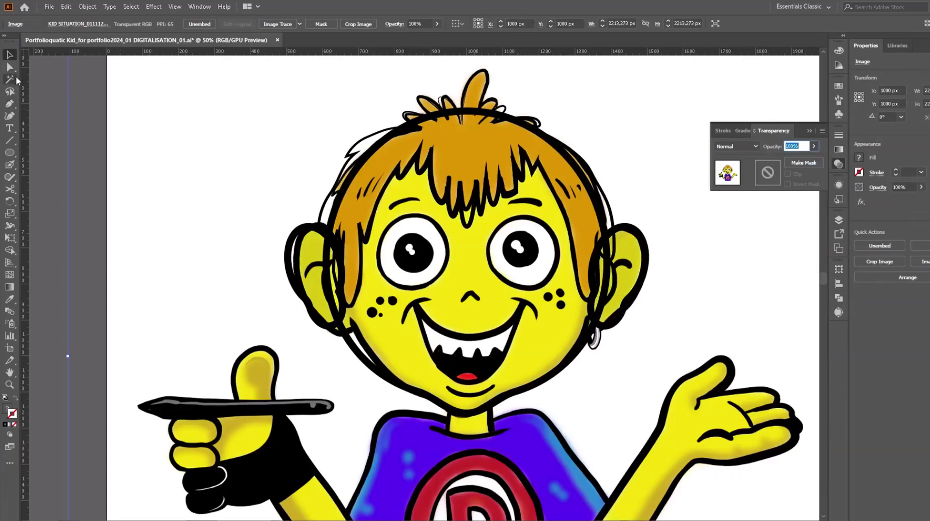
{"action": "key", "text": "ctrl+shift+a"}
Step: Draw a small circle left of the head and fill it with the hair's orange
{"action": "key", "text": "l"}
{"action": "left_click_drag", "start_coordinate": [184, 133], "coordinate": [215, 164]}
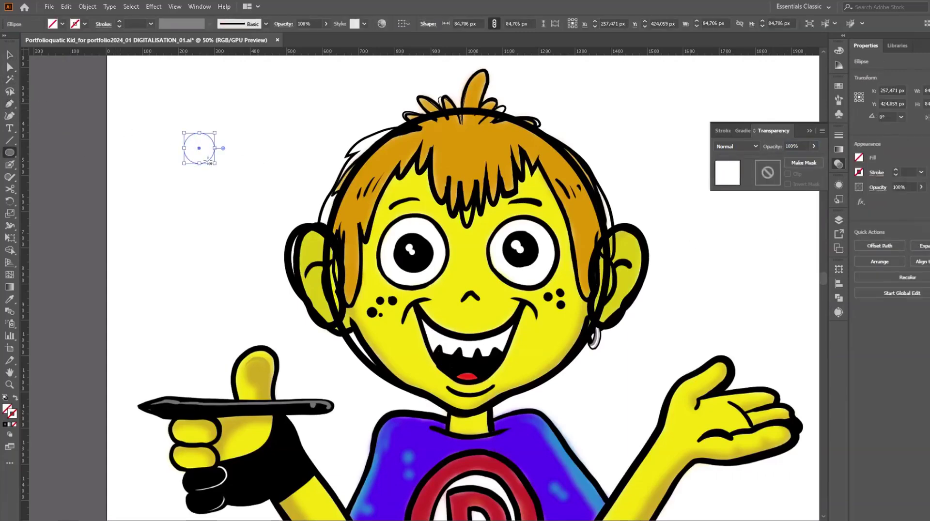
{"action": "double_click", "coordinate": [7, 409]}
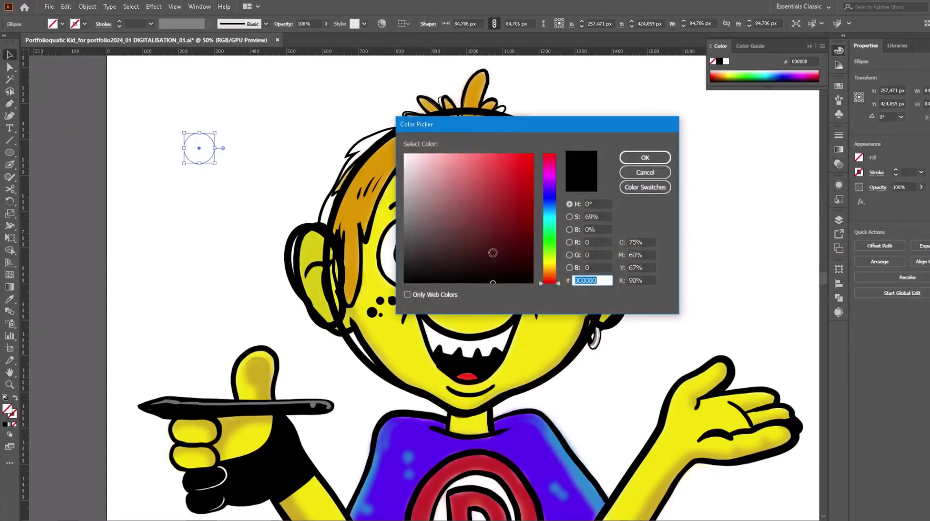
{"action": "left_click", "coordinate": [644, 173]}
{"action": "left_click", "coordinate": [9, 299]}
{"action": "left_click", "coordinate": [465, 145]}
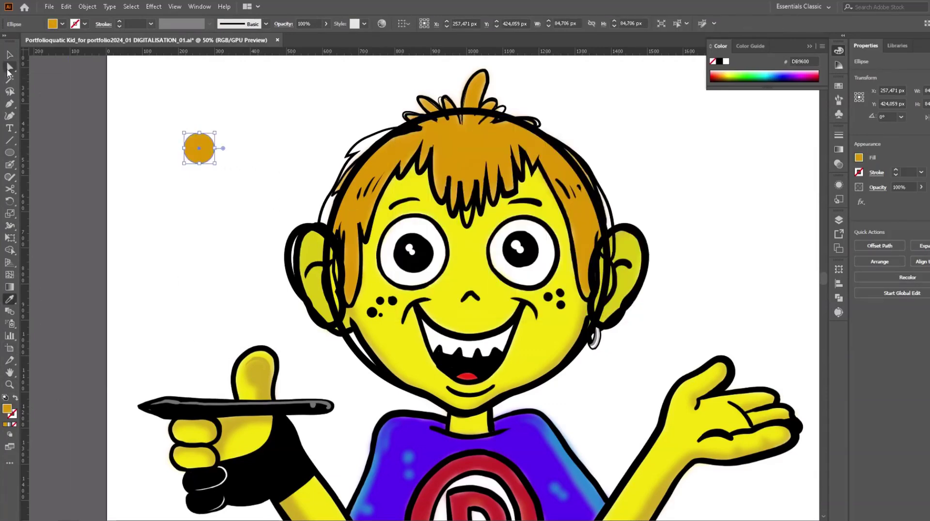
{"action": "left_click", "coordinate": [10, 54]}
Step: Duplicate the circle twice downward, filling the copies with the skin's yellow and the tongue's red
{"action": "left_click_drag", "start_coordinate": [198, 149], "coordinate": [199, 184]}
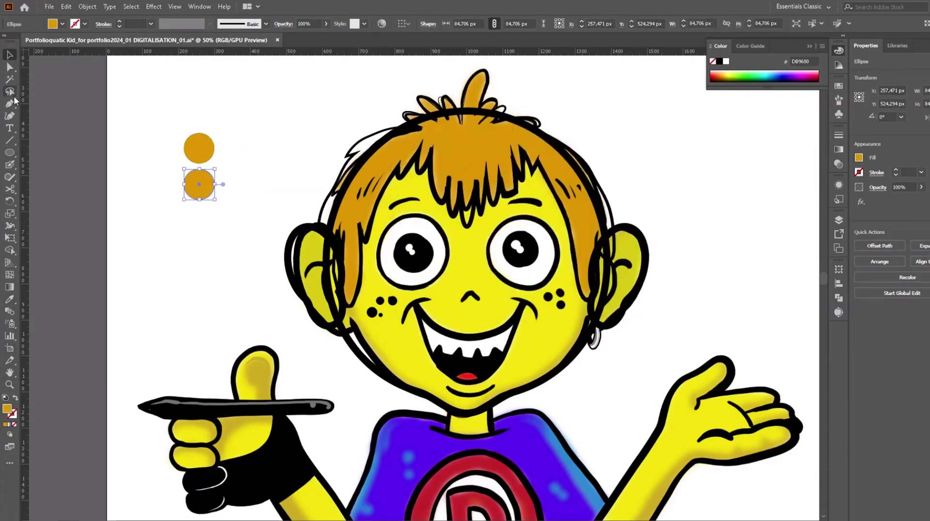
{"action": "left_click", "coordinate": [10, 299]}
{"action": "left_click", "coordinate": [393, 342]}
{"action": "left_click_drag", "start_coordinate": [200, 187], "coordinate": [200, 223]}
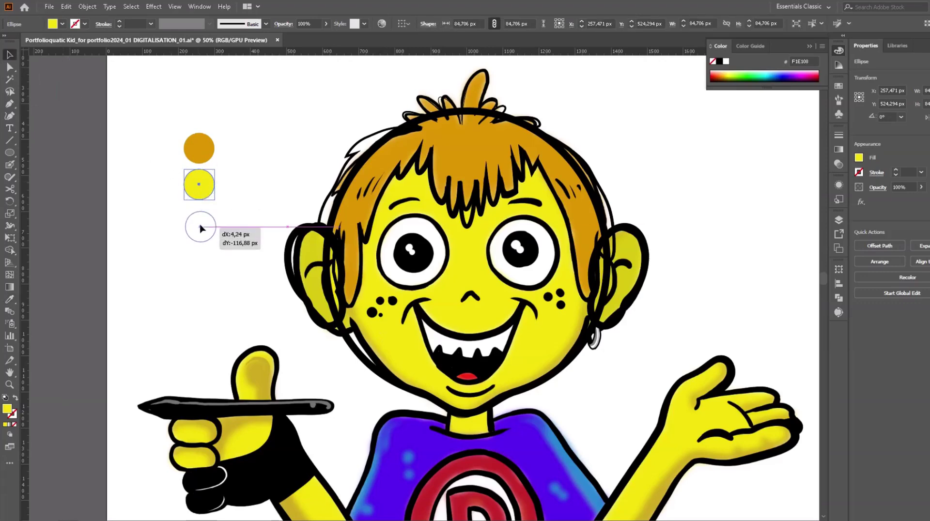
{"action": "left_click", "coordinate": [9, 299]}
{"action": "left_click", "coordinate": [468, 376]}
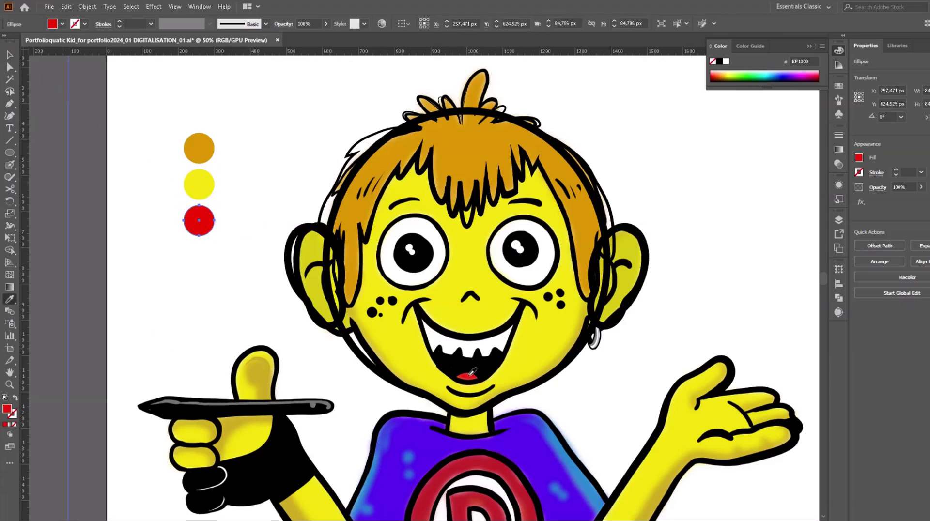
Step: Add a fourth circle in the shirt's purple, aligned under the red one
{"action": "left_click_drag", "start_coordinate": [200, 224], "coordinate": [199, 262]}
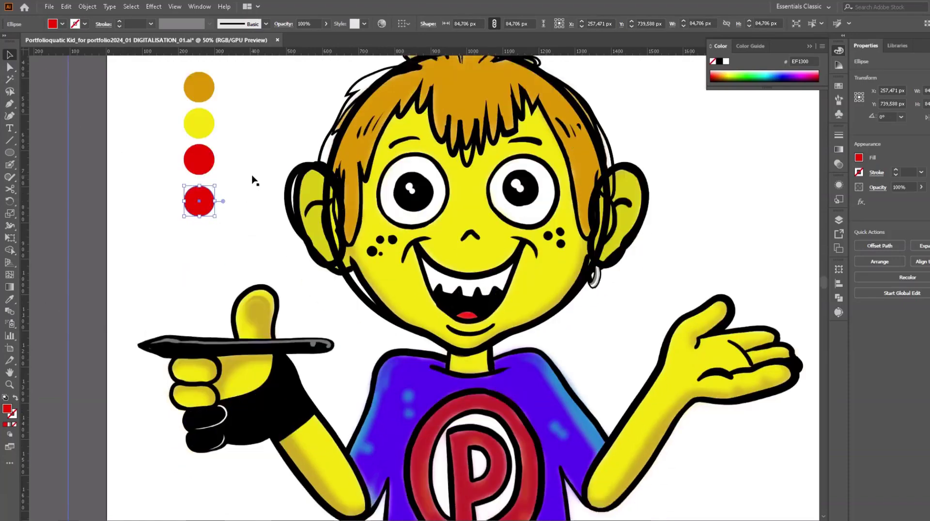
{"action": "scroll", "coordinate": [254, 180], "scroll_direction": "down", "scroll_amount": 3}
{"action": "scroll", "coordinate": [253, 181], "scroll_direction": "down", "scroll_amount": 1}
{"action": "left_click", "coordinate": [9, 299]}
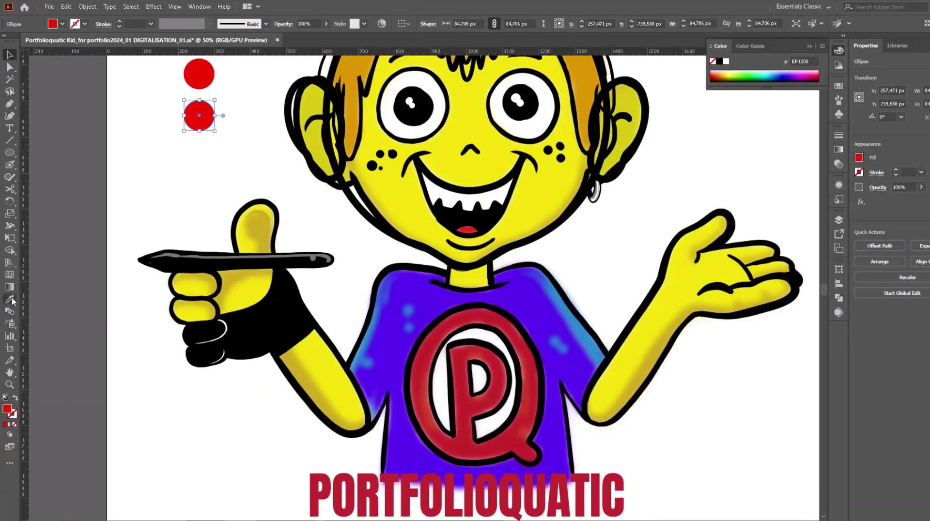
{"action": "left_click", "coordinate": [397, 368]}
{"action": "left_click", "coordinate": [9, 54]}
{"action": "scroll", "coordinate": [196, 259], "scroll_direction": "down", "scroll_amount": 2}
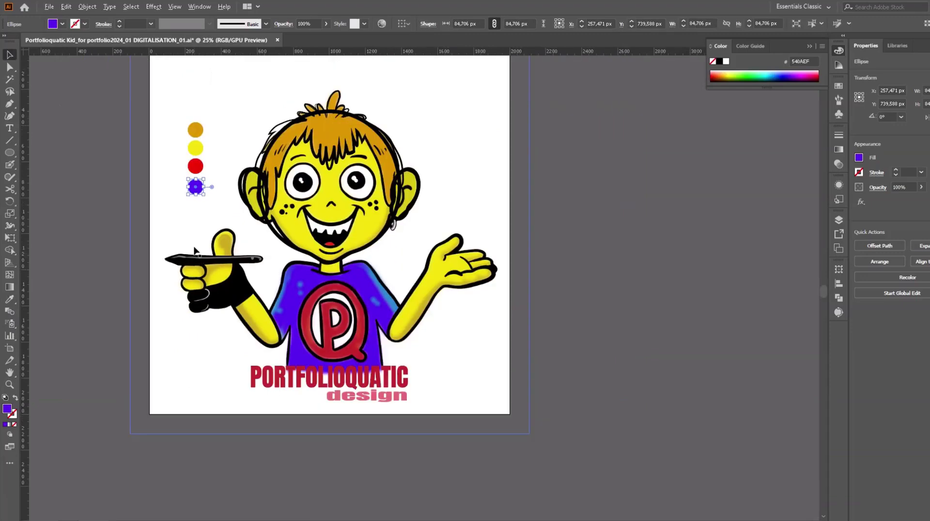
{"action": "scroll", "coordinate": [141, 127], "scroll_direction": "up", "scroll_amount": 1}
{"action": "scroll", "coordinate": [179, 154], "scroll_direction": "up", "scroll_amount": 4}
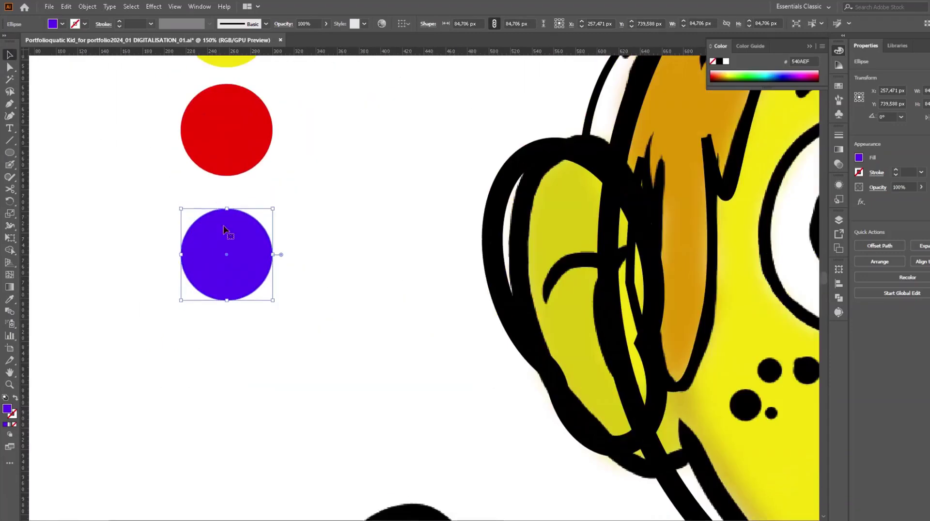
{"action": "left_click_drag", "start_coordinate": [229, 235], "coordinate": [231, 221]}
{"action": "scroll", "coordinate": [231, 222], "scroll_direction": "down", "scroll_amount": 3}
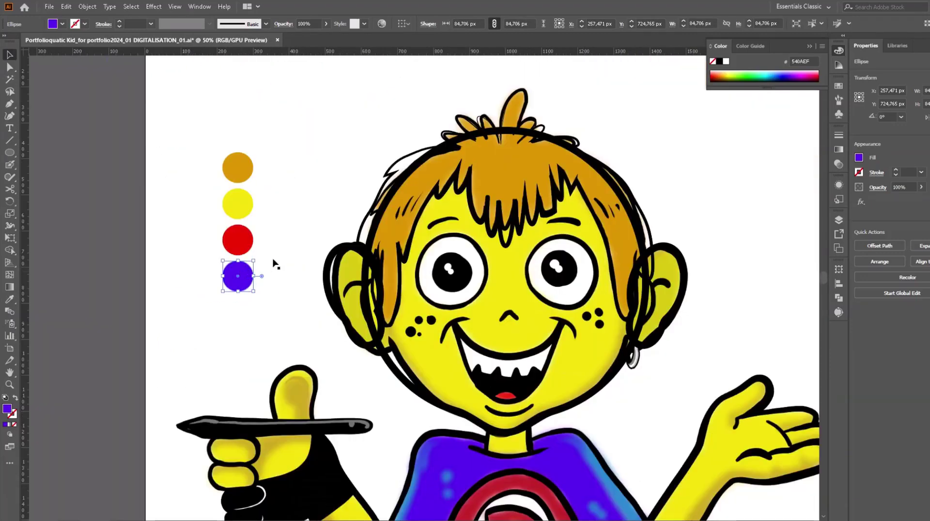
{"action": "left_click", "coordinate": [322, 160]}
Step: Fade the reference image back to 15% opacity
{"action": "left_click", "coordinate": [839, 220]}
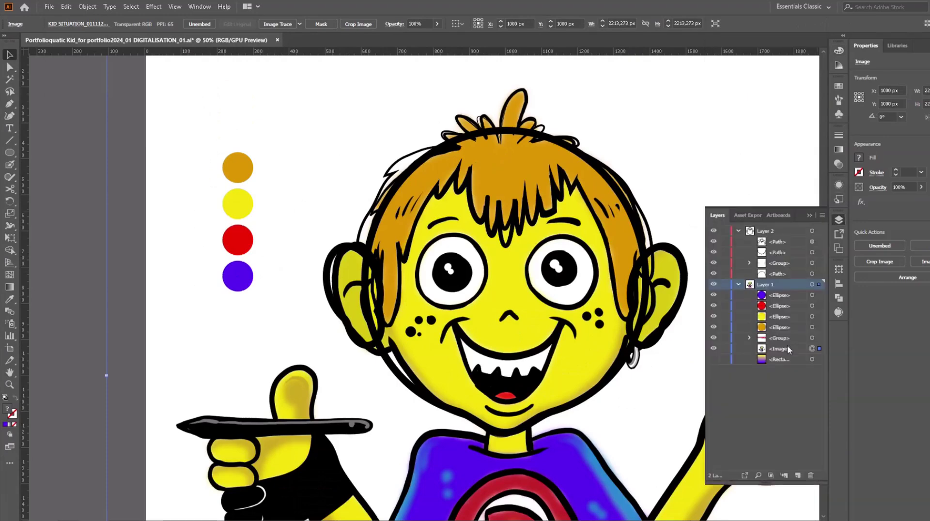
{"action": "left_click", "coordinate": [838, 165]}
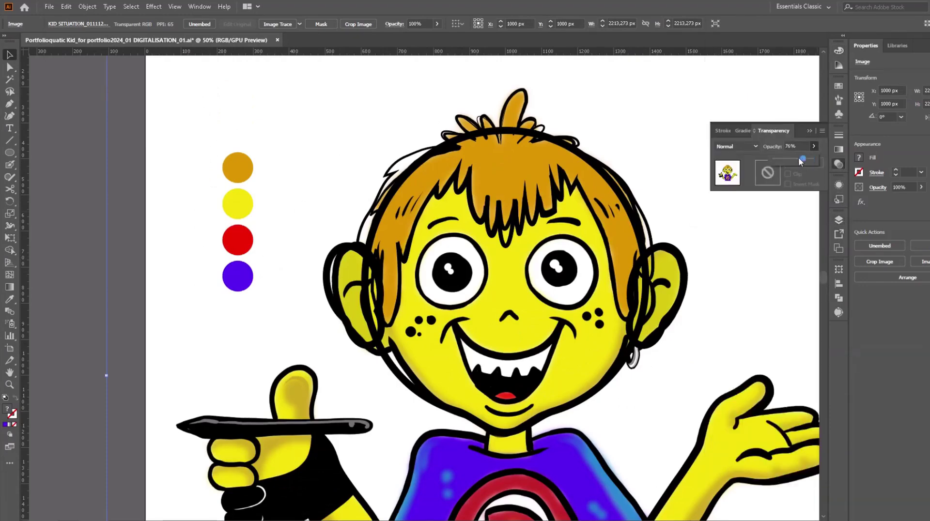
{"action": "left_click_drag", "start_coordinate": [780, 159], "coordinate": [779, 159]}
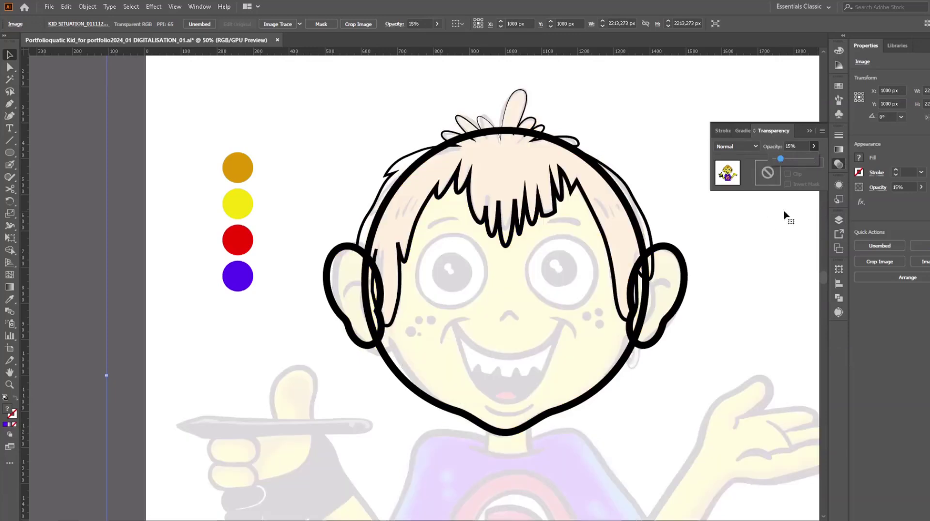
Step: Lock the reference image in Layers and make Layer 2 the active layer
{"action": "left_click", "coordinate": [839, 220]}
{"action": "left_click", "coordinate": [725, 349]}
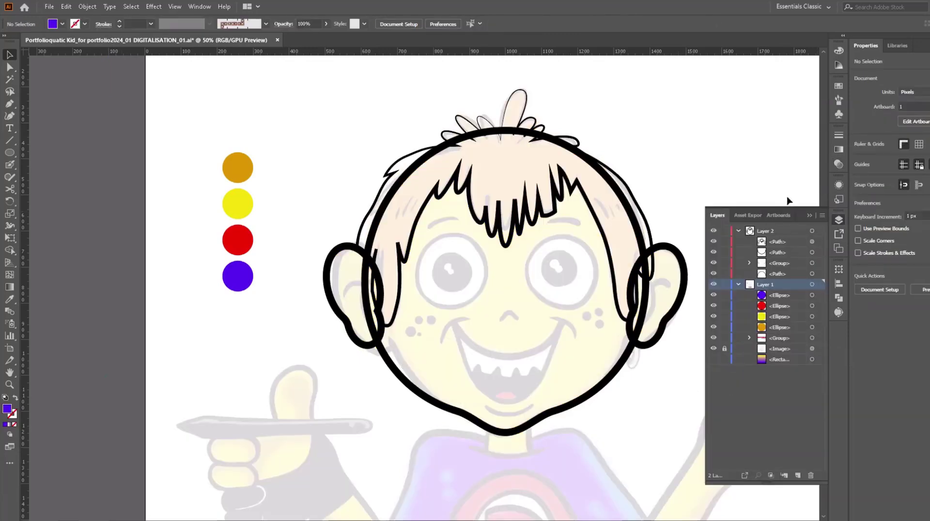
{"action": "left_click", "coordinate": [807, 216]}
{"action": "left_click", "coordinate": [838, 221]}
{"action": "left_click", "coordinate": [789, 230]}
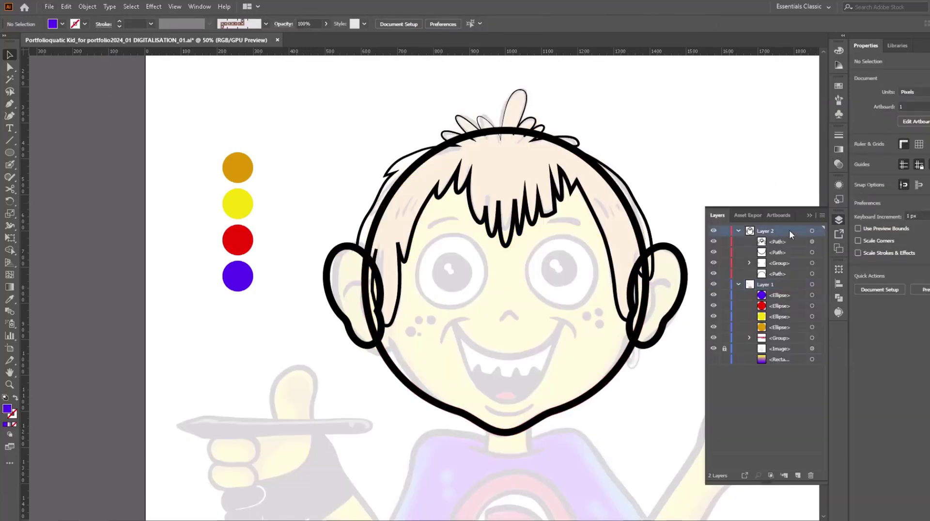
{"action": "left_click", "coordinate": [809, 216]}
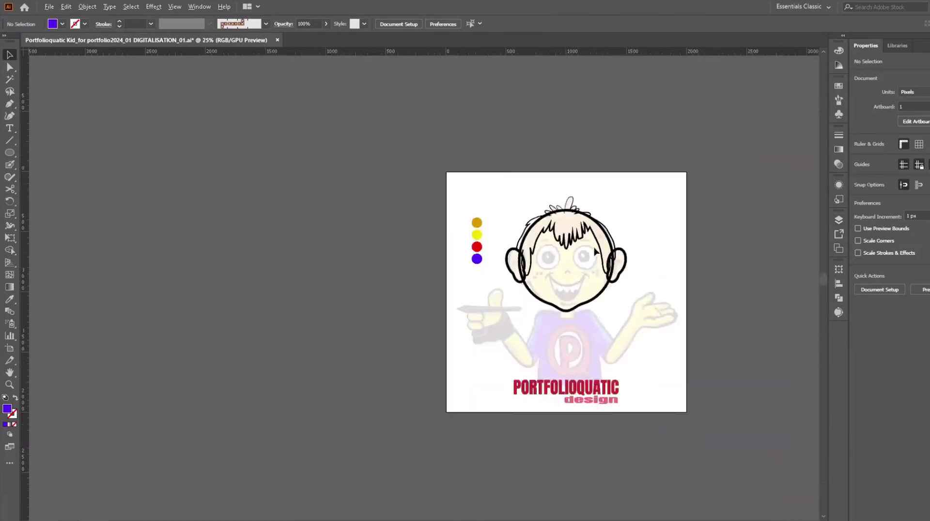
{"action": "key", "text": "ctrl+plus"}
Step: Draw a circle over the right eye, tilted and positioned to match the sketch
{"action": "left_click", "coordinate": [10, 152]}
{"action": "left_click_drag", "start_coordinate": [575, 185], "coordinate": [667, 281]}
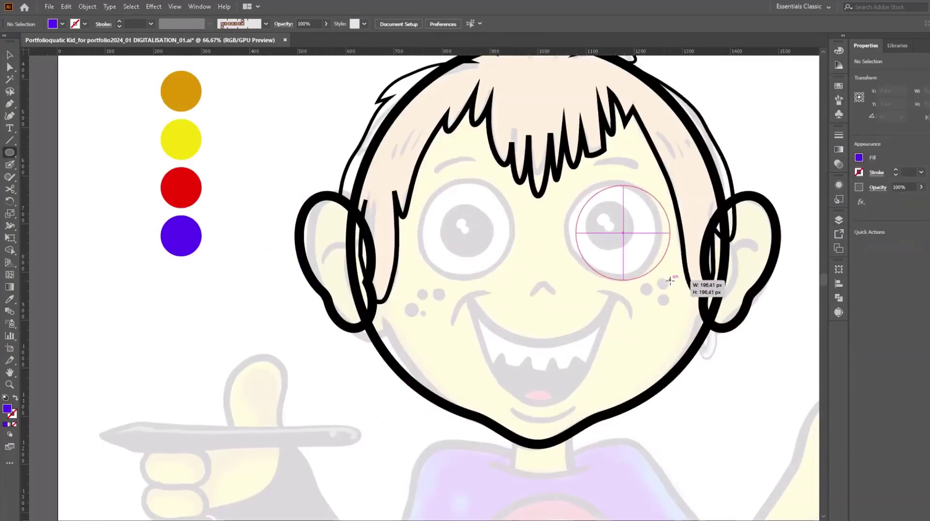
{"action": "left_click_drag", "start_coordinate": [675, 182], "coordinate": [664, 172]}
{"action": "key", "text": "v"}
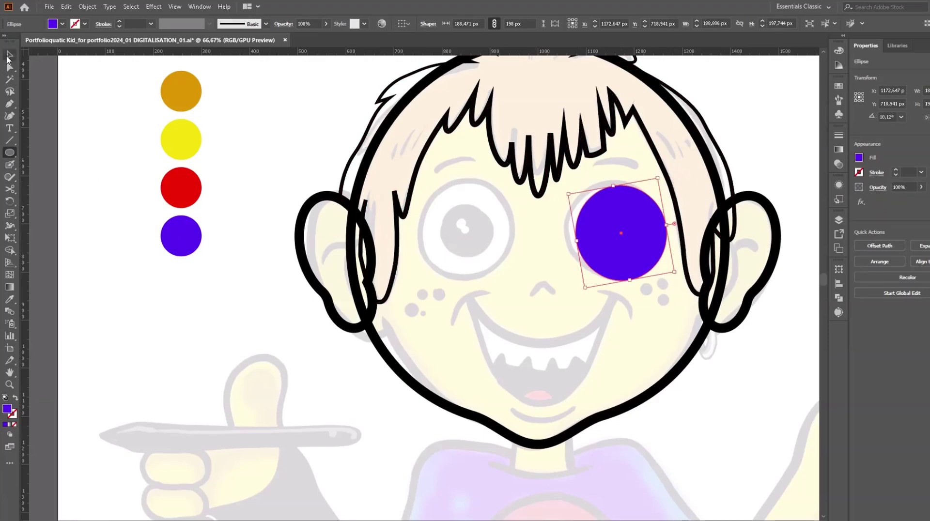
{"action": "left_click_drag", "start_coordinate": [622, 237], "coordinate": [614, 232]}
{"action": "left_click_drag", "start_coordinate": [663, 285], "coordinate": [675, 269]}
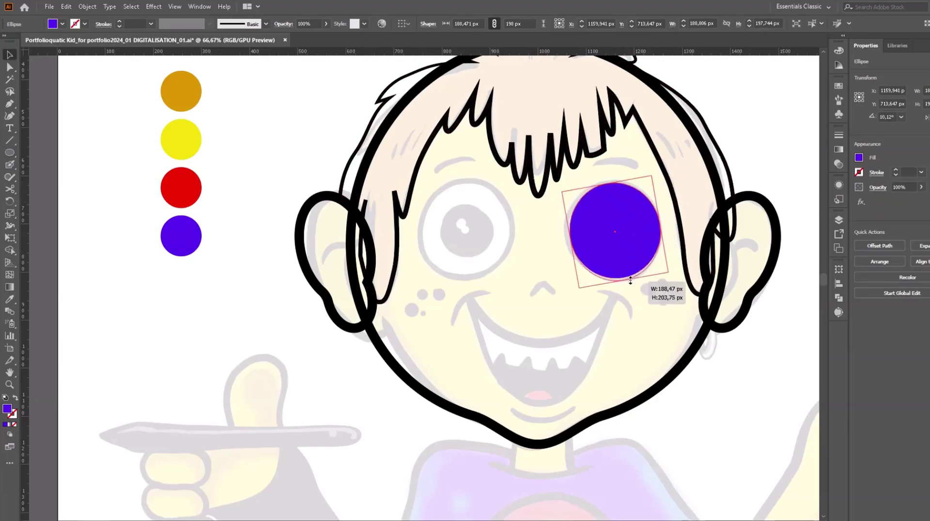
Step: Fill the eye white (ffffff) and apply the ear's thick black outline to it
{"action": "double_click", "coordinate": [7, 410]}
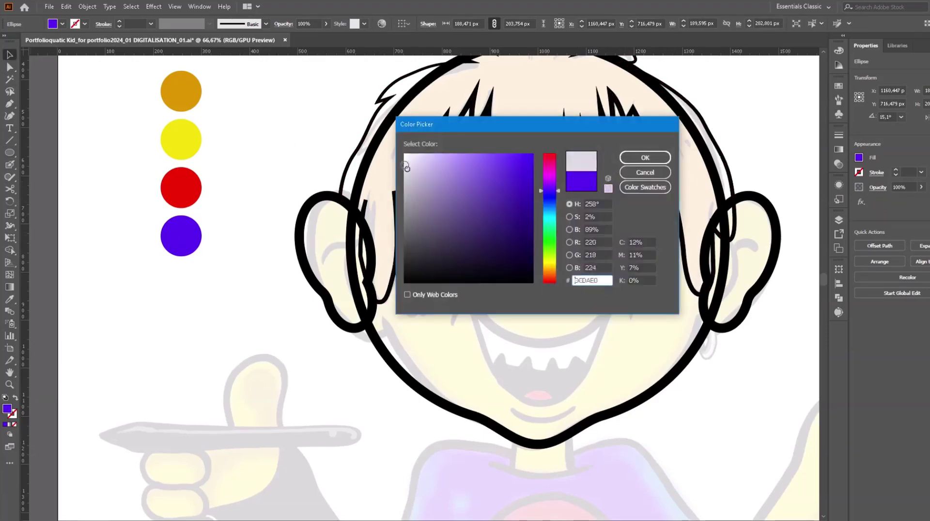
{"action": "type", "text": "ffffff"}
{"action": "left_click", "coordinate": [645, 158]}
{"action": "double_click", "coordinate": [12, 414]}
{"action": "left_click", "coordinate": [455, 282]}
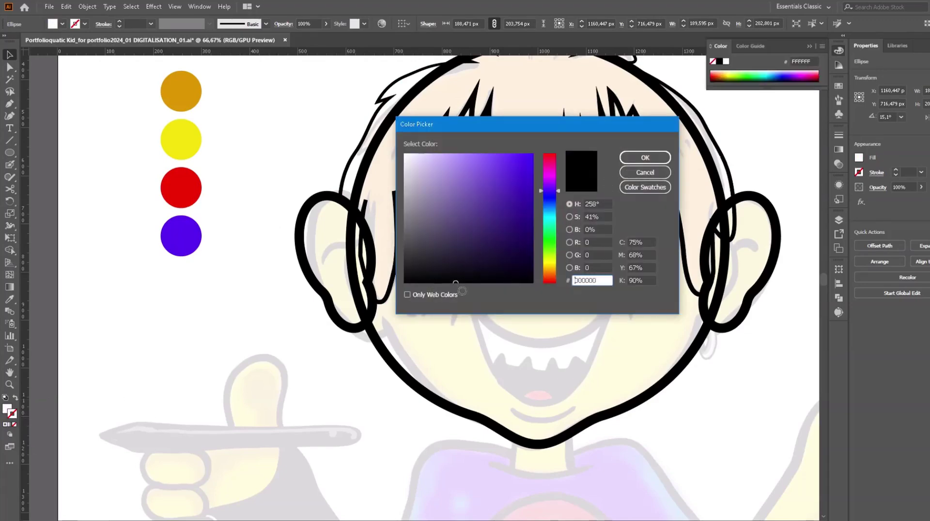
{"action": "left_click", "coordinate": [634, 162]}
{"action": "left_click", "coordinate": [9, 298]}
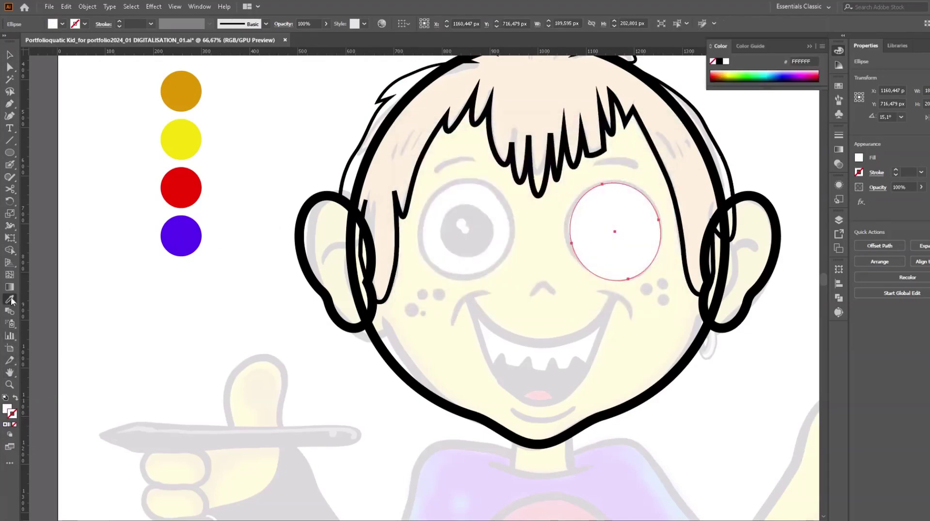
{"action": "left_click", "coordinate": [301, 228]}
{"action": "left_click", "coordinate": [9, 55]}
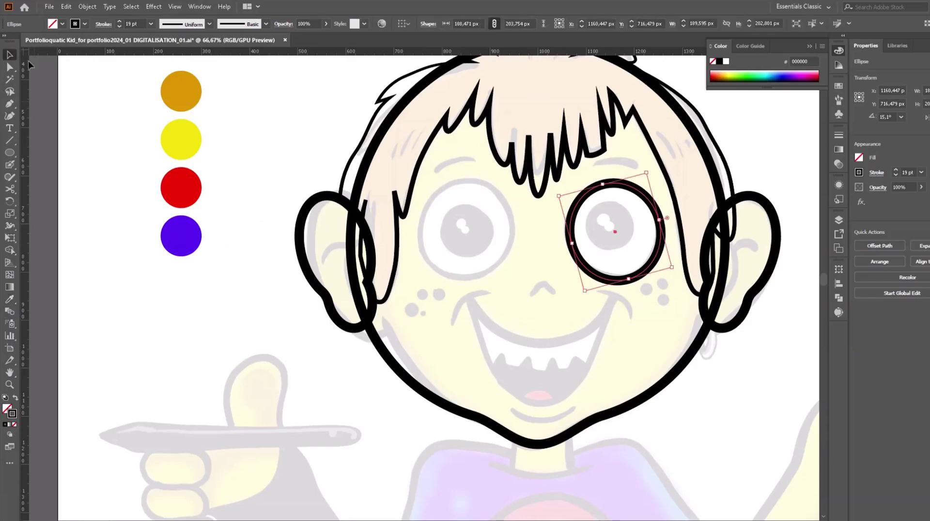
Step: Draw a smaller pupil circle inside the right eye, nudged up and left
{"action": "left_click", "coordinate": [9, 153]}
{"action": "left_click_drag", "start_coordinate": [593, 203], "coordinate": [640, 251]}
{"action": "key", "text": "v"}
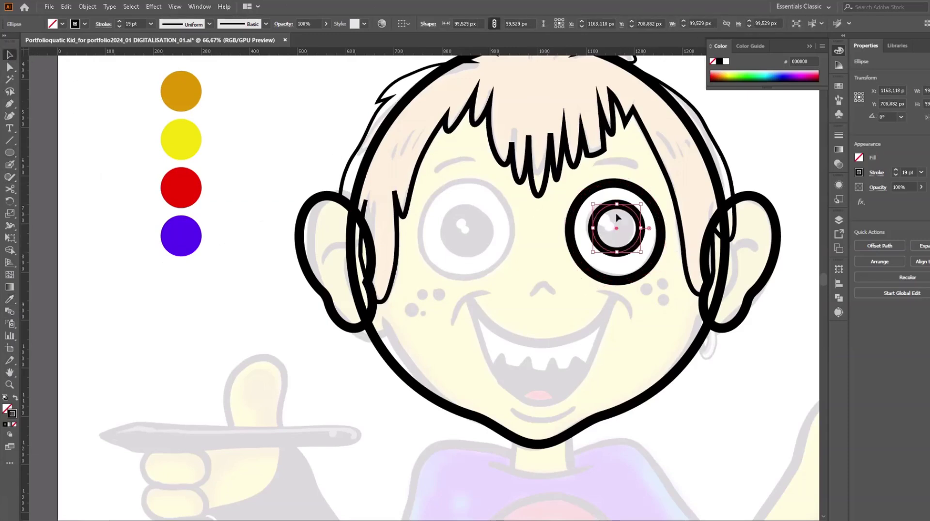
{"action": "left_click_drag", "start_coordinate": [617, 218], "coordinate": [611, 216]}
{"action": "left_click", "coordinate": [10, 299]}
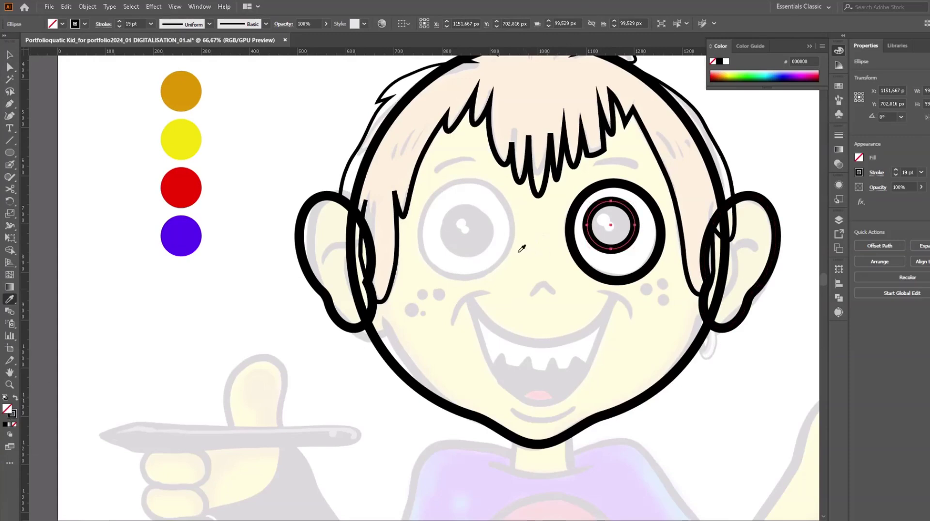
{"action": "left_click", "coordinate": [9, 54]}
Step: Sample the sketch's pupil fill and raise its opacity to 100% for solid black
{"action": "scroll", "coordinate": [624, 214], "scroll_direction": "up", "scroll_amount": 3}
{"action": "key", "text": "i"}
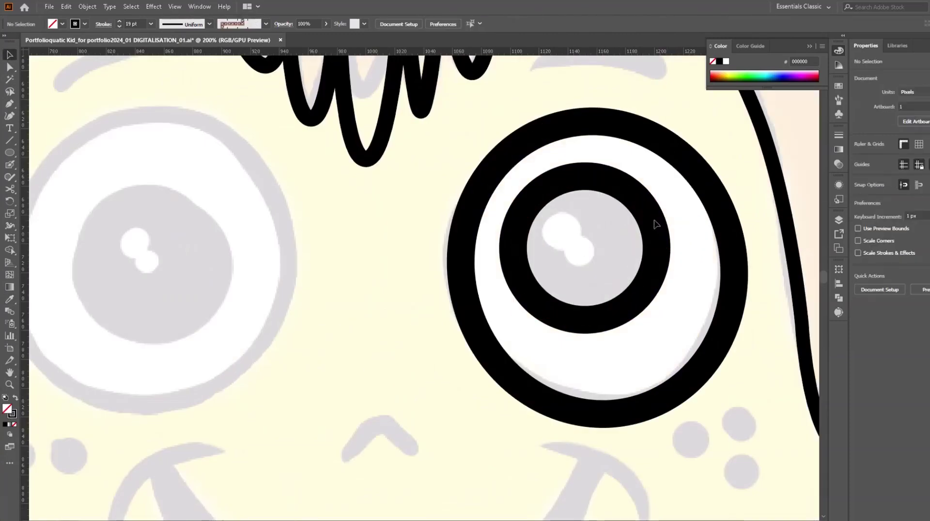
{"action": "left_click", "coordinate": [531, 272]}
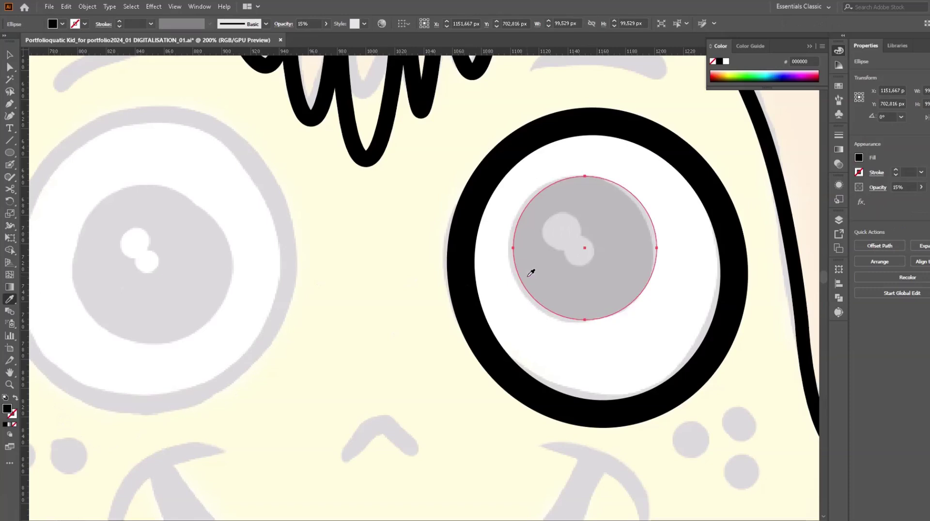
{"action": "left_click", "coordinate": [839, 164]}
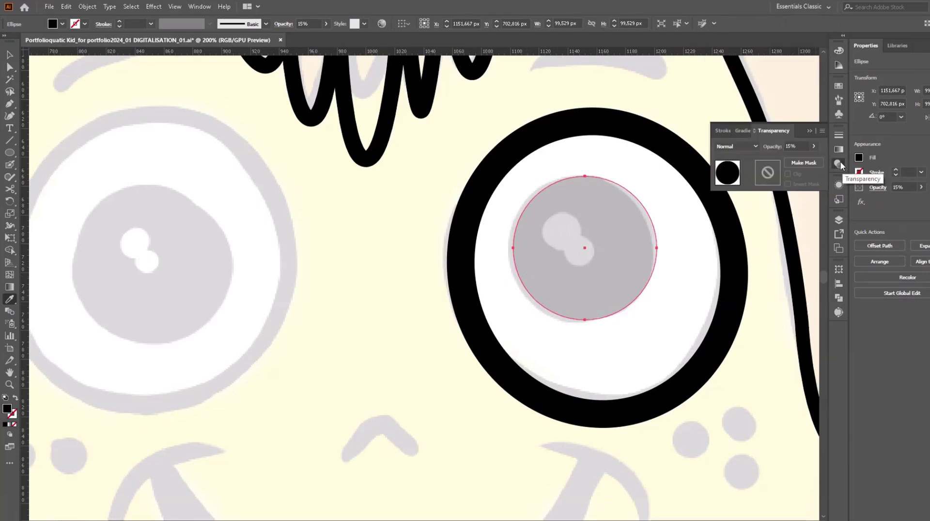
{"action": "left_click_drag", "start_coordinate": [814, 147], "coordinate": [846, 159]}
{"action": "left_click", "coordinate": [809, 131]}
{"action": "left_click", "coordinate": [839, 220]}
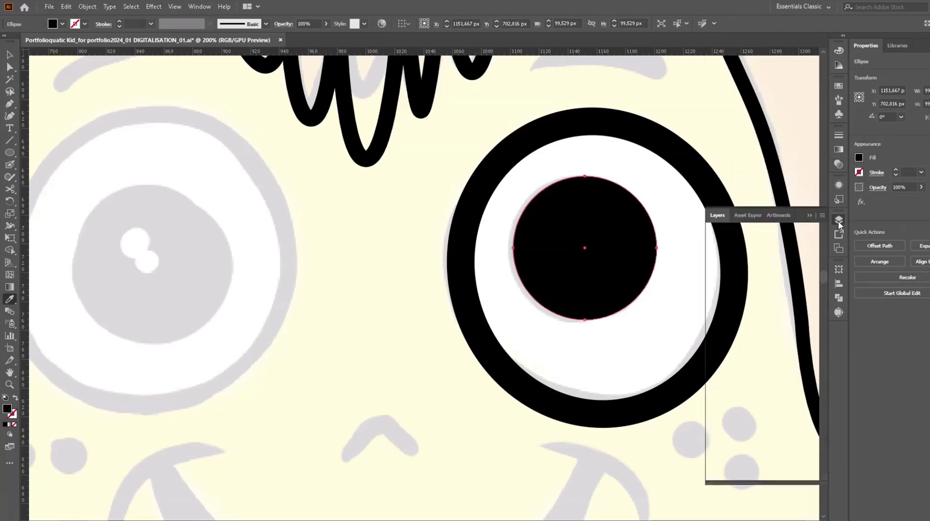
{"action": "scroll", "coordinate": [468, 219], "scroll_direction": "down", "scroll_amount": 5}
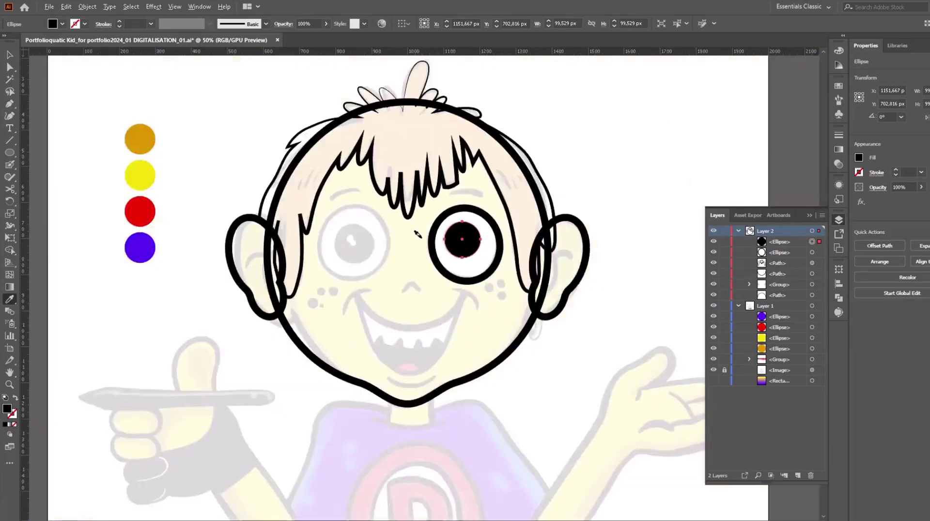
{"action": "scroll", "coordinate": [371, 226], "scroll_direction": "up", "scroll_amount": 5}
Step: Draw two small highlight circles on the pupil and unite them into one shape
{"action": "key", "text": "l"}
{"action": "left_click_drag", "start_coordinate": [347, 204], "coordinate": [389, 247]}
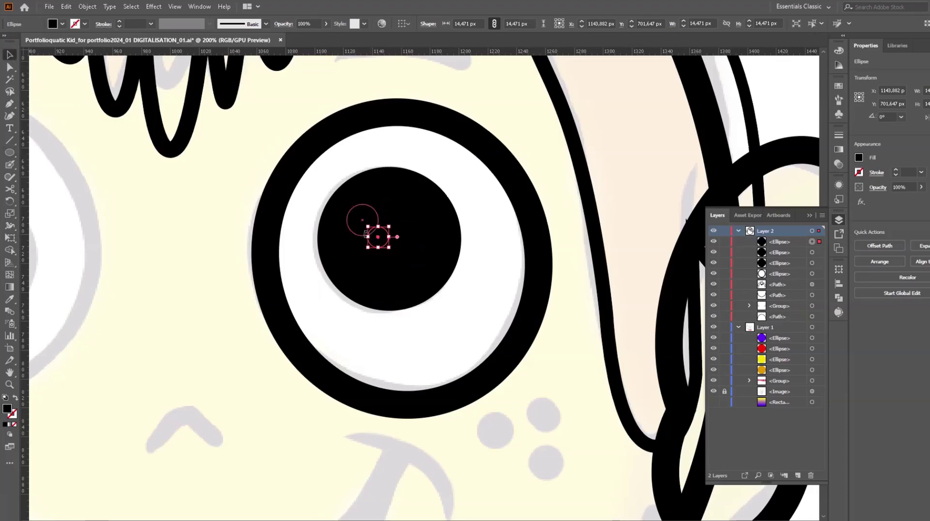
{"action": "scroll", "coordinate": [365, 234], "scroll_direction": "up", "scroll_amount": 4}
{"action": "left_click", "coordinate": [370, 191], "text": "shift"}
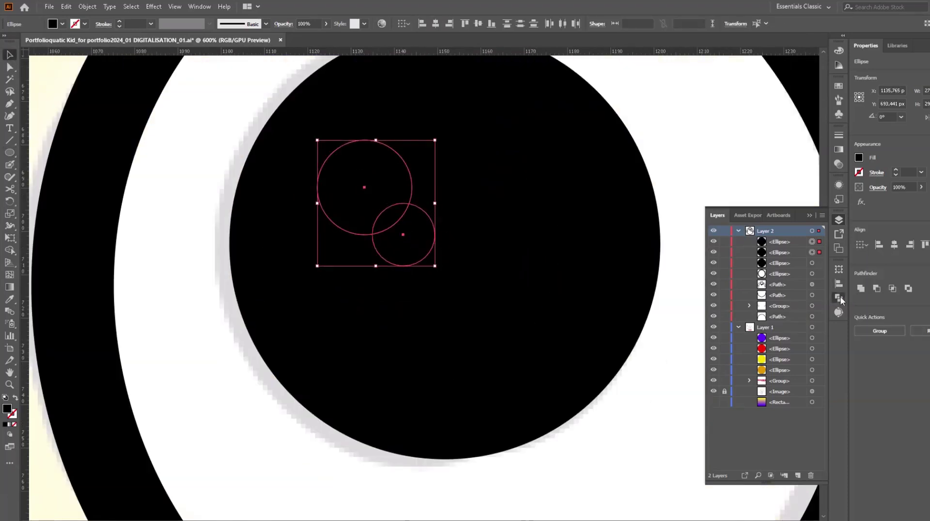
{"action": "left_click", "coordinate": [839, 298]}
{"action": "left_click", "coordinate": [719, 292]}
Step: Sample a faint 15% white fill onto the merged highlight shape
{"action": "left_click", "coordinate": [9, 298]}
{"action": "left_click", "coordinate": [157, 307]}
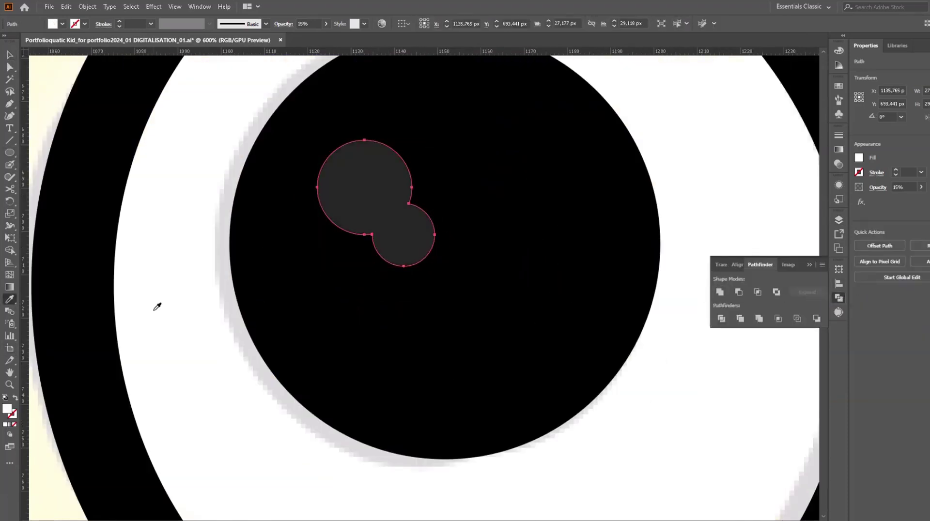
{"action": "scroll", "coordinate": [220, 301], "scroll_direction": "down", "scroll_amount": 5}
{"action": "scroll", "coordinate": [220, 301], "scroll_direction": "down", "scroll_amount": 3}
{"action": "scroll", "coordinate": [543, 209], "scroll_direction": "up", "scroll_amount": 3}
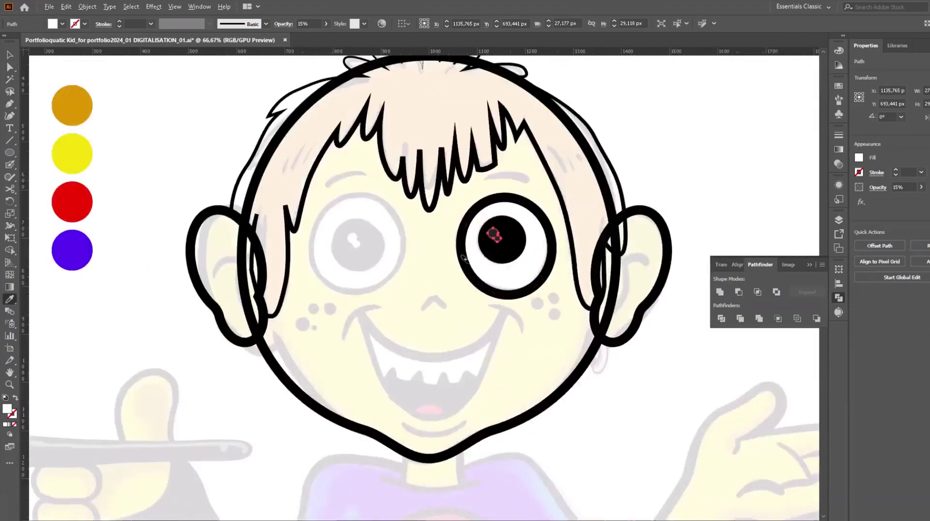
{"action": "left_click", "coordinate": [9, 54]}
{"action": "left_click", "coordinate": [181, 256]}
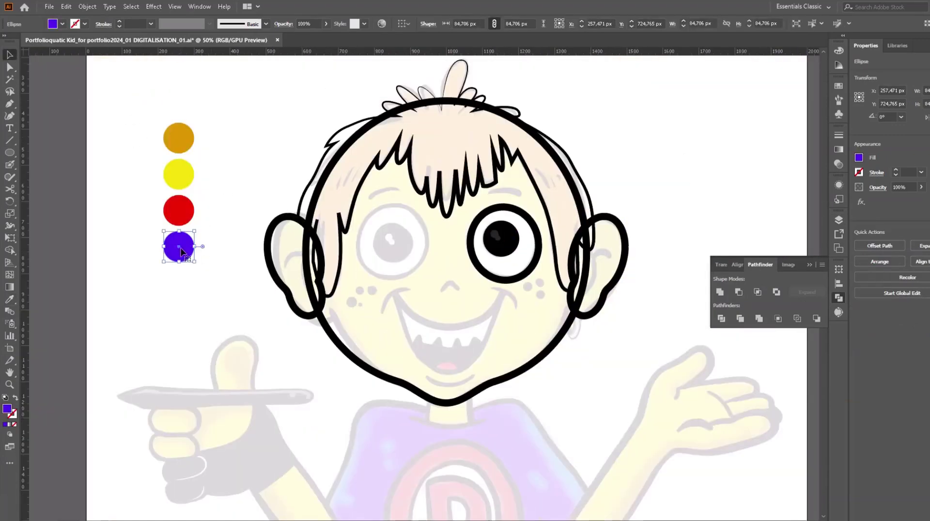
Step: Duplicate the purple swatch, fill the copy black, and delete the extra purple circle
{"action": "left_click_drag", "start_coordinate": [182, 252], "coordinate": [179, 321]}
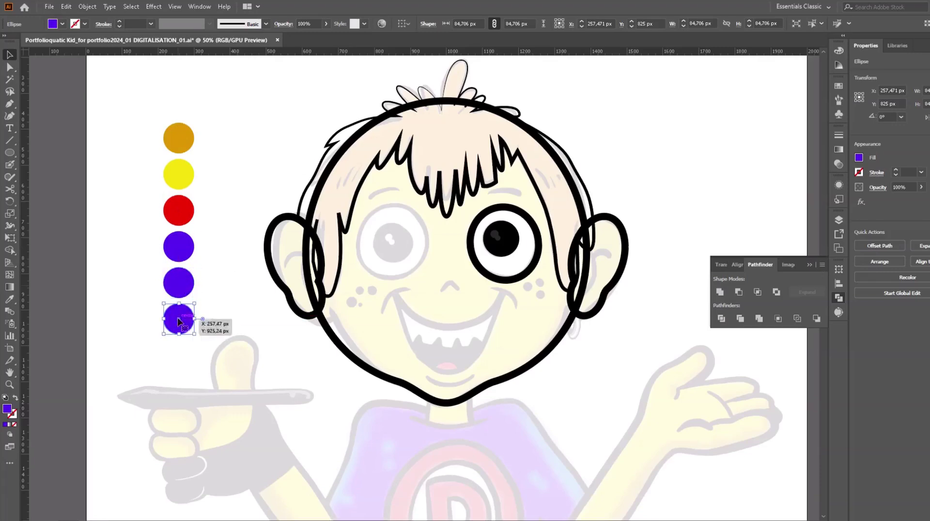
{"action": "left_click", "coordinate": [179, 282]}
{"action": "key", "text": "i"}
{"action": "left_click", "coordinate": [320, 309]}
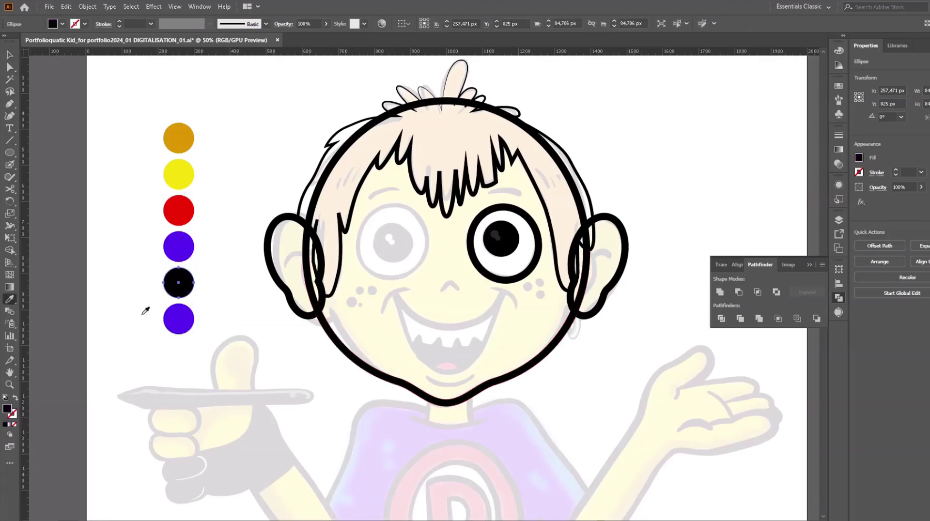
{"action": "left_click", "coordinate": [178, 319], "text": "ctrl"}
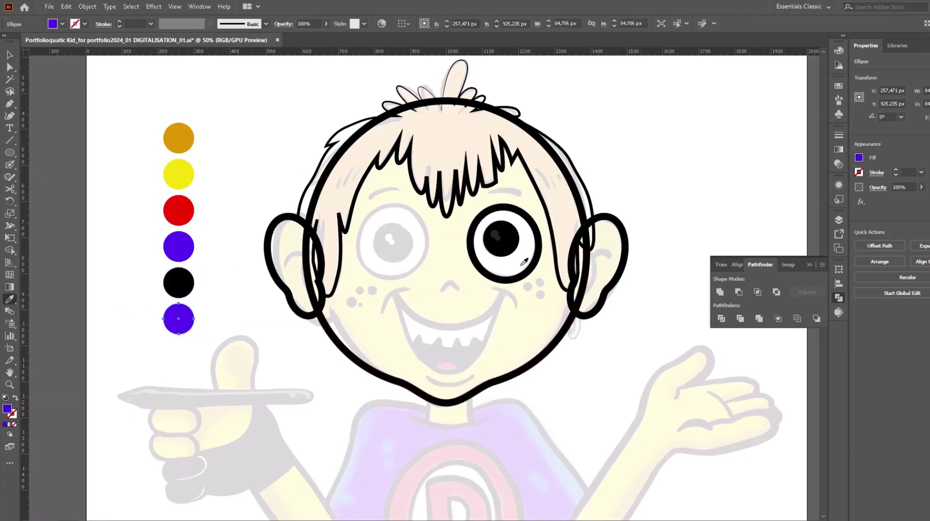
{"action": "key", "text": "Delete"}
Step: Draw a tall rectangle around the swatch circles and send it behind them
{"action": "left_click_drag", "start_coordinate": [9, 152], "coordinate": [54, 150]}
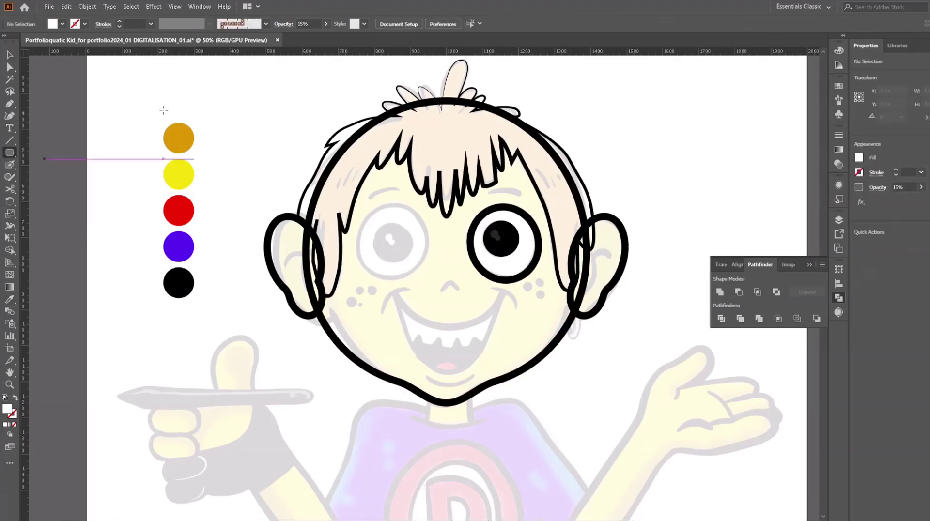
{"action": "left_click_drag", "start_coordinate": [163, 110], "coordinate": [205, 305]}
{"action": "double_click", "coordinate": [7, 409]}
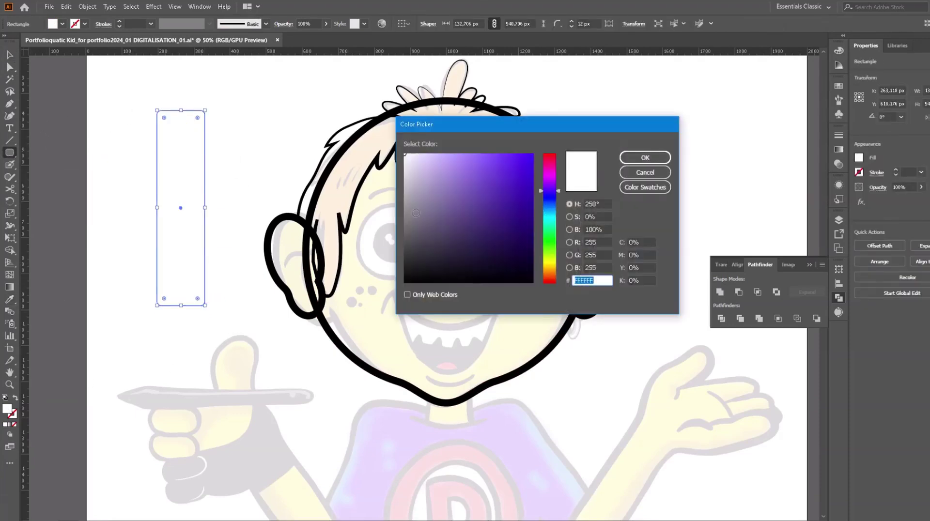
{"action": "key", "text": "ctrl+v"}
{"action": "key", "text": "Return"}
{"action": "key", "text": "v"}
{"action": "right_click", "coordinate": [191, 165]}
{"action": "left_click", "coordinate": [342, 356]}
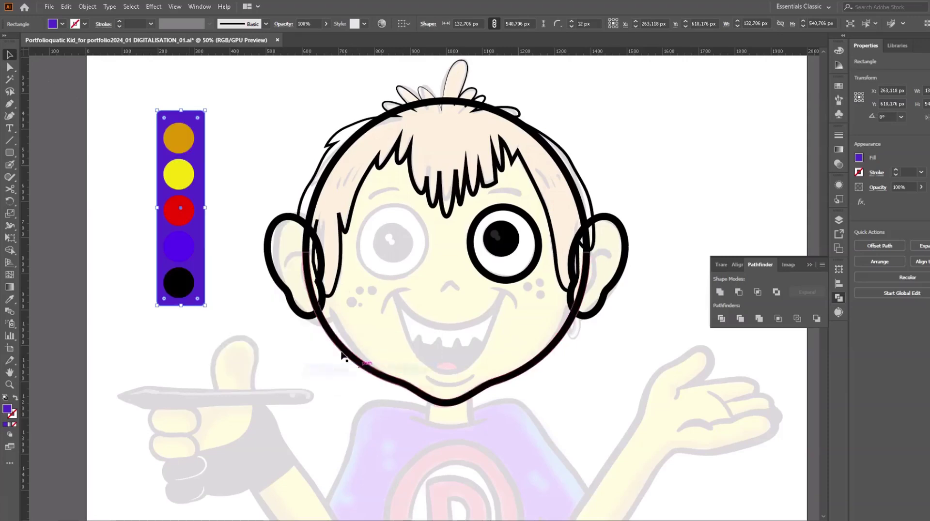
{"action": "double_click", "coordinate": [188, 285]}
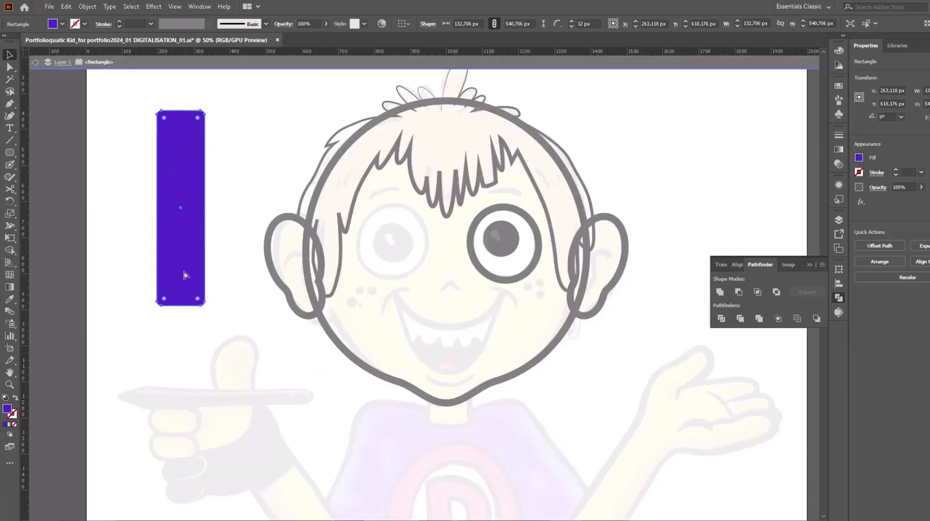
{"action": "key", "text": "Escape"}
Step: Recolour the bar yellow-green, send it to the back, and stretch it over the bottom circle
{"action": "double_click", "coordinate": [7, 410]}
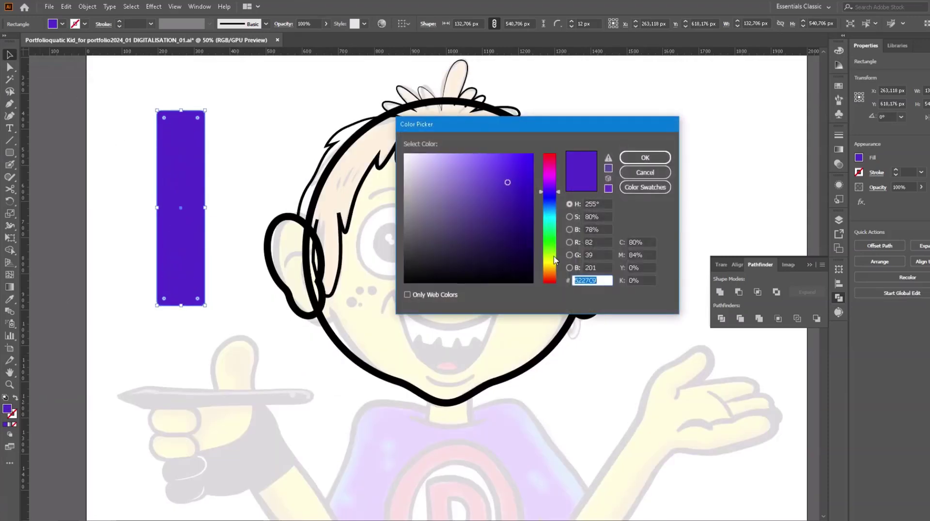
{"action": "left_click_drag", "start_coordinate": [554, 177], "coordinate": [550, 261]}
{"action": "left_click", "coordinate": [645, 157]}
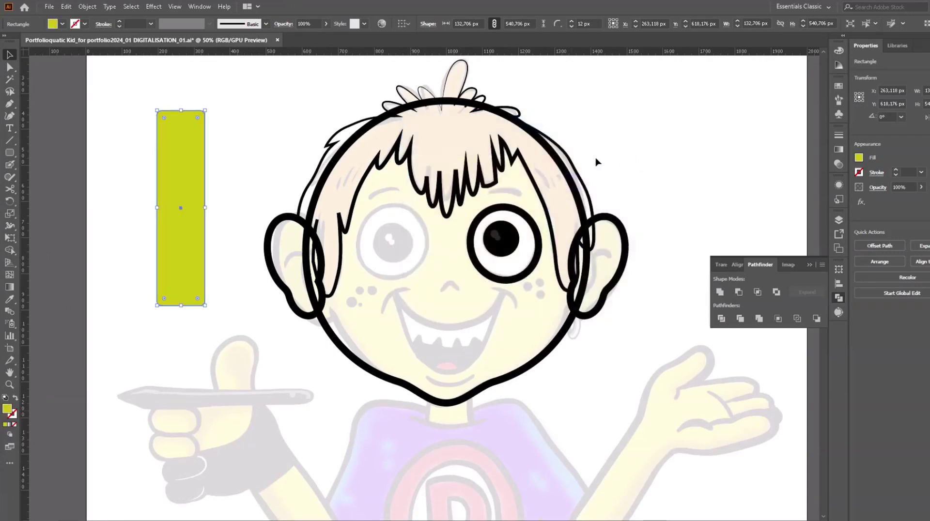
{"action": "right_click", "coordinate": [195, 188]}
{"action": "mouse_move", "coordinate": [289, 367]}
{"action": "left_click", "coordinate": [341, 390]}
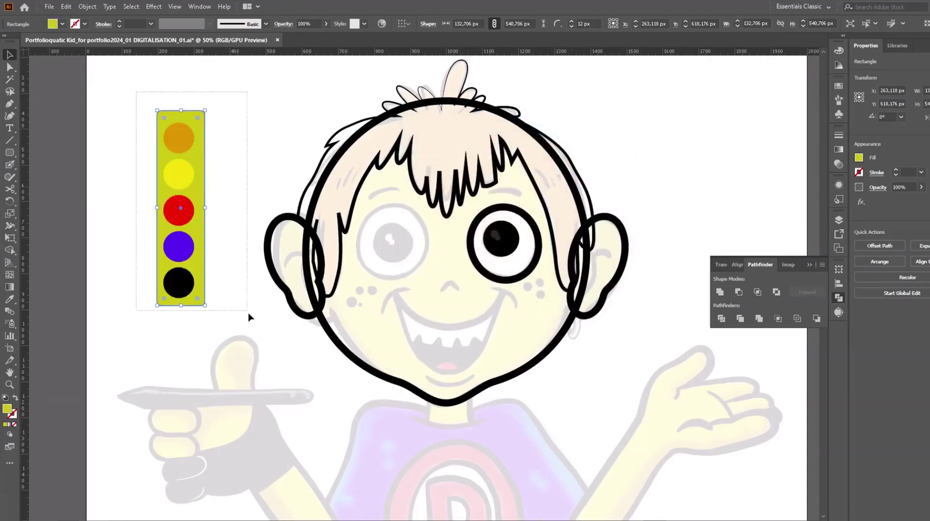
{"action": "left_click_drag", "start_coordinate": [181, 305], "coordinate": [181, 346]}
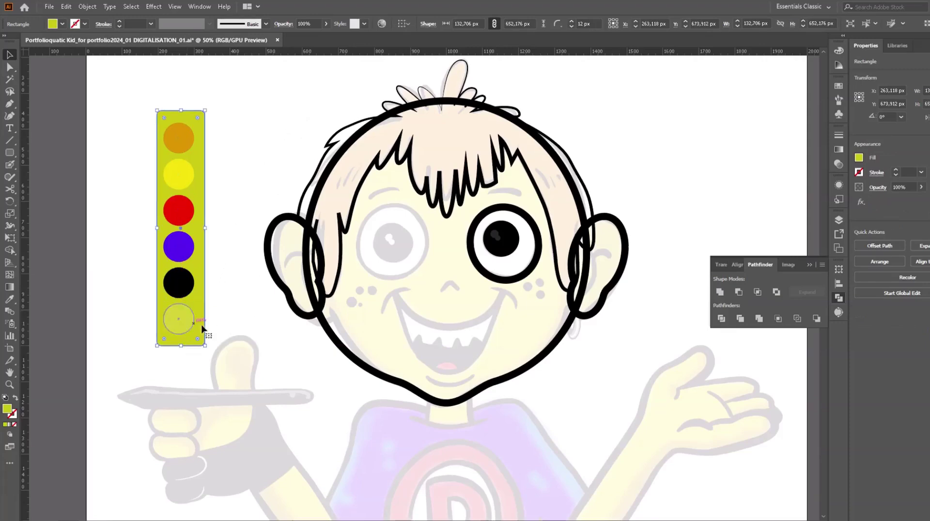
{"action": "left_click", "coordinate": [202, 328]}
Step: Raise the white circle's opacity to 100% and check the pupil highlight in Layers
{"action": "left_click", "coordinate": [9, 299]}
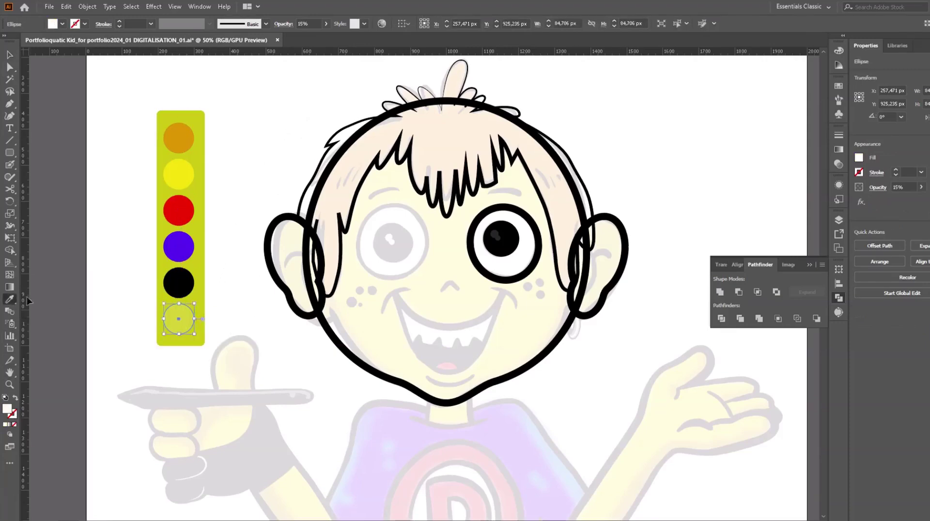
{"action": "scroll", "coordinate": [523, 258], "scroll_direction": "up", "scroll_amount": 4}
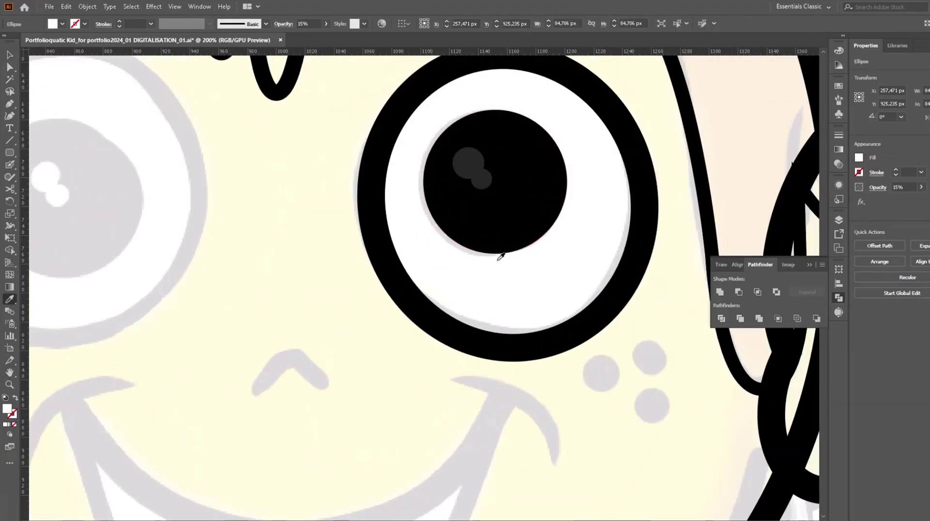
{"action": "key", "text": "v"}
{"action": "left_click", "coordinate": [839, 164]}
{"action": "left_click_drag", "start_coordinate": [782, 157], "coordinate": [813, 159]}
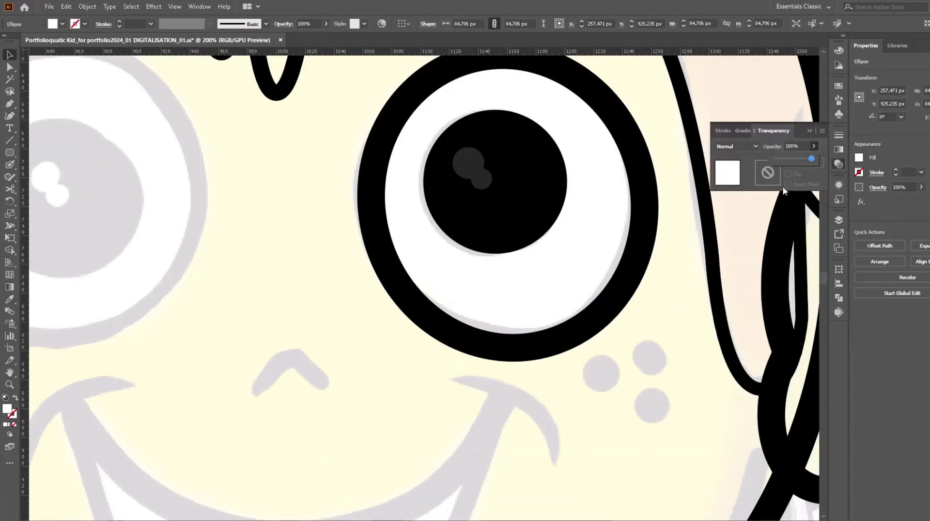
{"action": "left_click", "coordinate": [838, 219]}
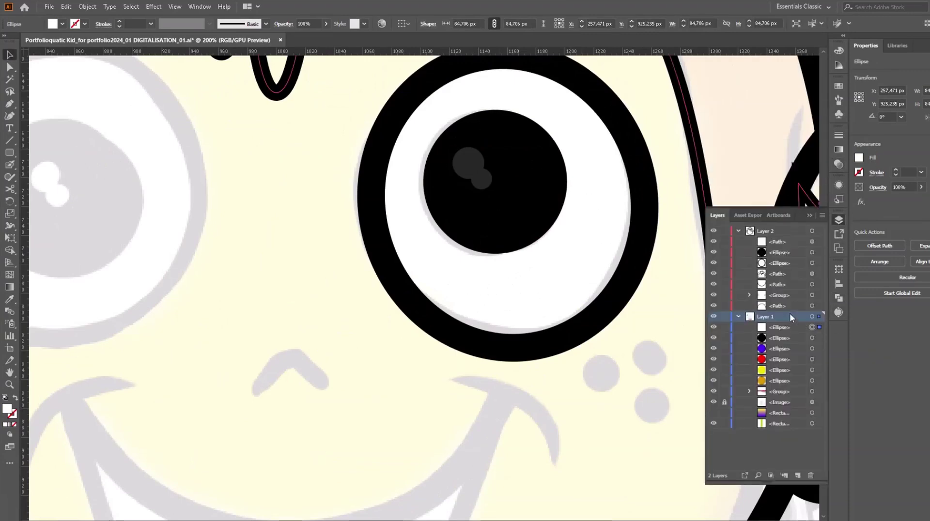
{"action": "left_click", "coordinate": [713, 241]}
{"action": "left_click", "coordinate": [713, 241]}
Step: Select the pupil highlight, then zoom out to view the whole face
{"action": "key", "text": "ctrl+shift+a"}
{"action": "key", "text": "ctrl+1"}
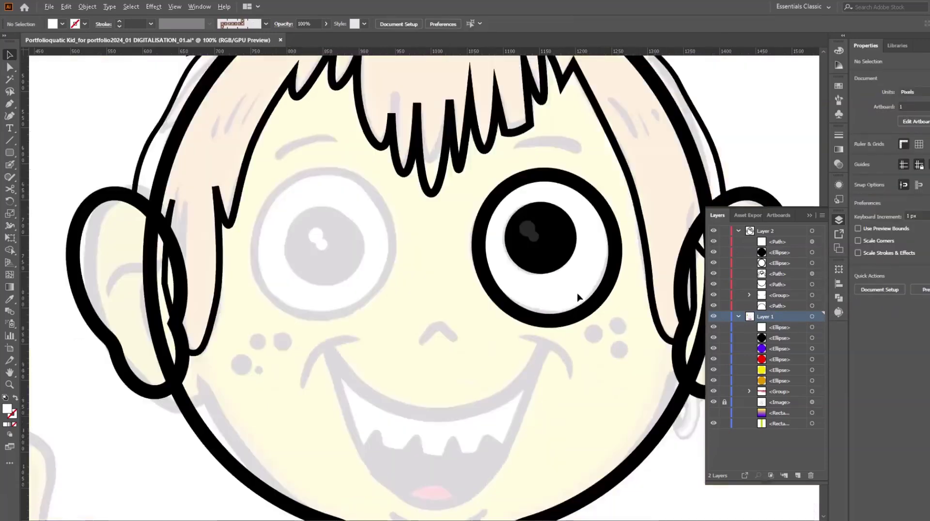
{"action": "scroll", "coordinate": [577, 297], "scroll_direction": "right", "scroll_amount": 3}
{"action": "key", "text": "ctrl+minus"}
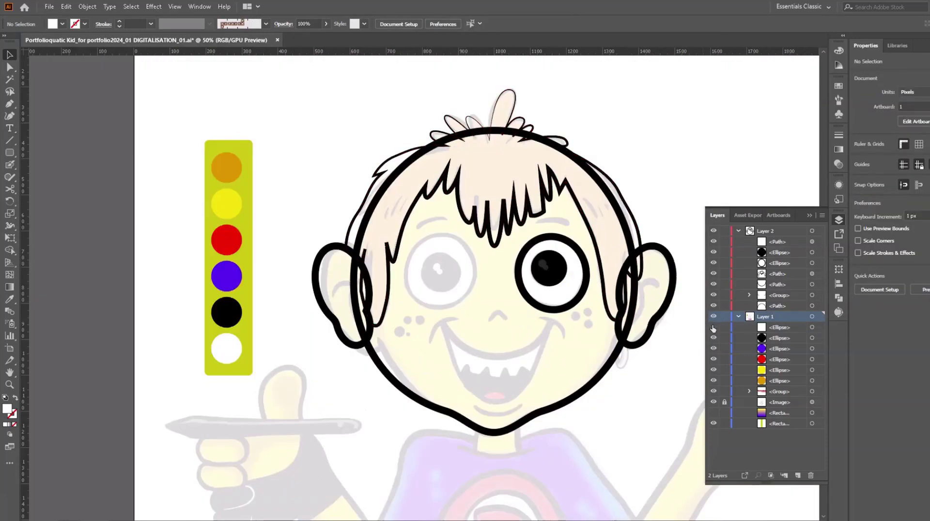
{"action": "scroll", "coordinate": [210, 353], "scroll_direction": "up", "scroll_amount": 5}
{"action": "scroll", "coordinate": [210, 353], "scroll_direction": "down", "scroll_amount": 3}
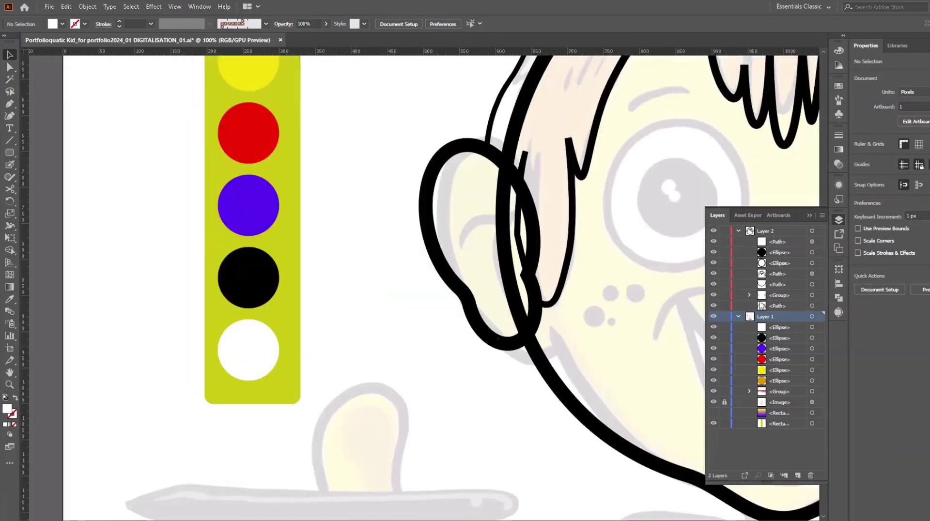
{"action": "left_click", "coordinate": [812, 241]}
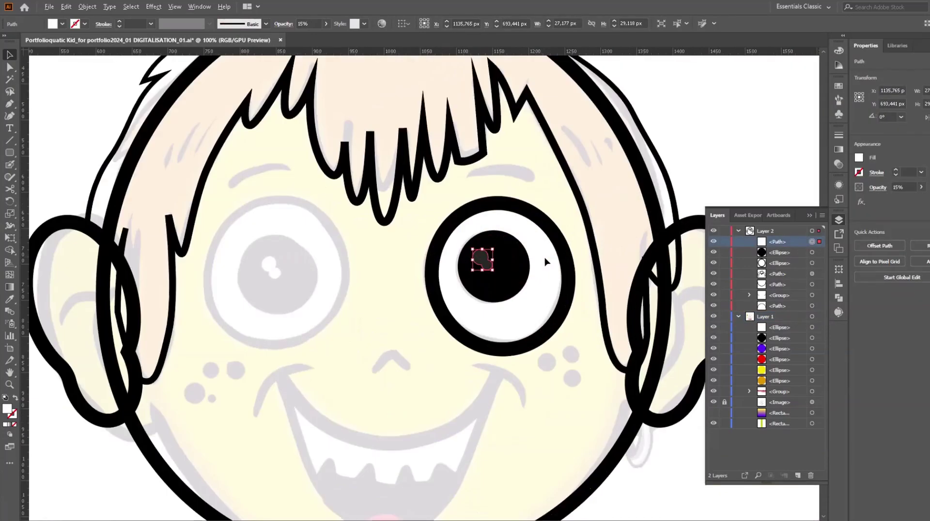
{"action": "key", "text": "ctrl+minus"}
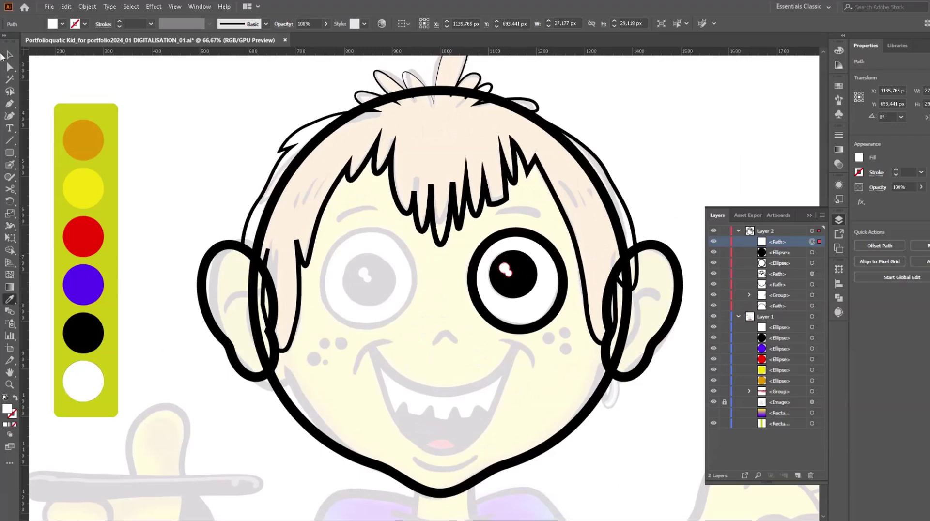
{"action": "key", "text": "ctrl+shift+a"}
{"action": "scroll", "coordinate": [526, 205], "scroll_direction": "up", "scroll_amount": 2}
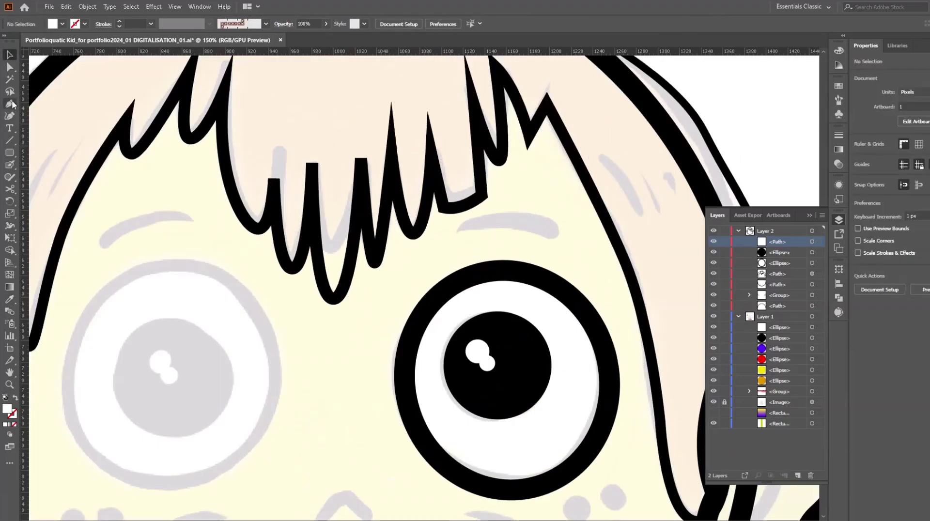
Step: Draw a curved Pen path along the sketch above the right eye and give it a black stroke
{"action": "key", "text": "p"}
{"action": "left_click", "coordinate": [463, 225]}
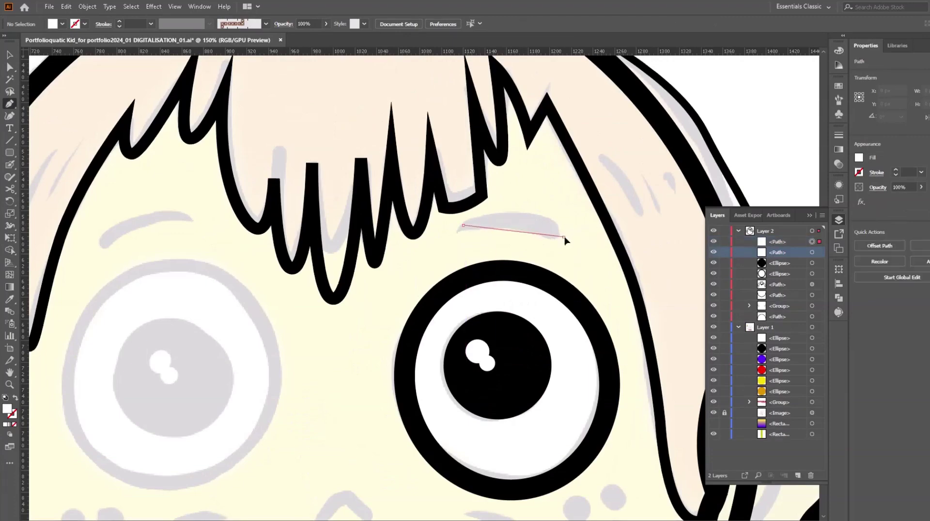
{"action": "left_click_drag", "start_coordinate": [564, 236], "coordinate": [612, 277]}
{"action": "left_click", "coordinate": [18, 398]}
{"action": "double_click", "coordinate": [12, 414]}
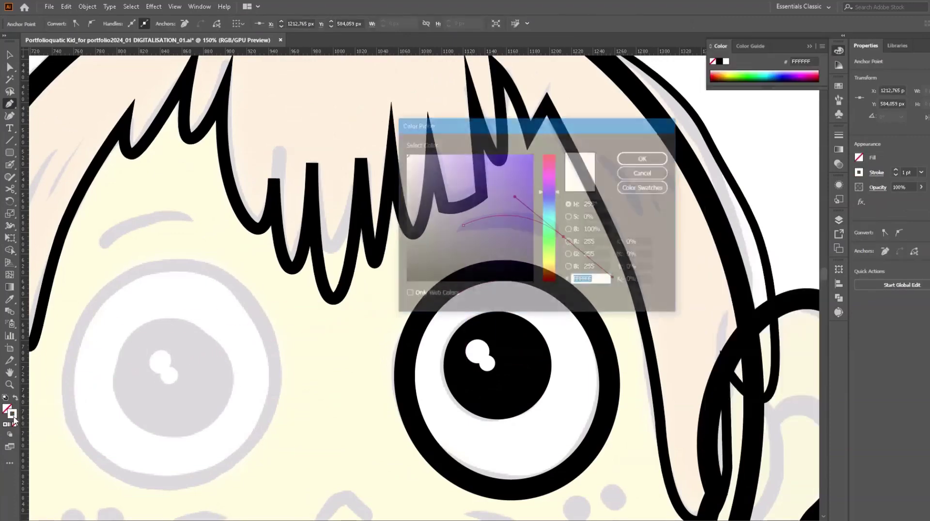
{"action": "left_click", "coordinate": [650, 173]}
{"action": "key", "text": "ctrl+minus"}
{"action": "key", "text": "ctrl+minus"}
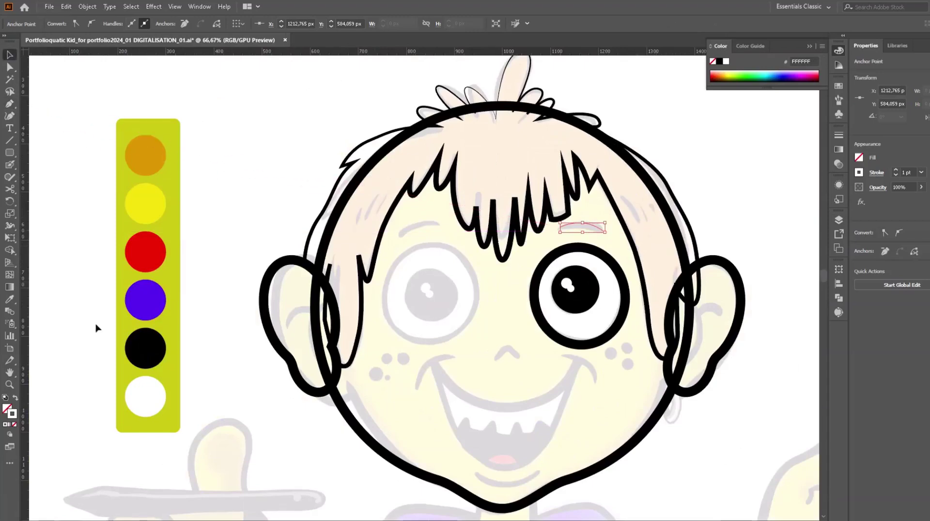
{"action": "key", "text": "i"}
{"action": "left_click", "coordinate": [15, 398]}
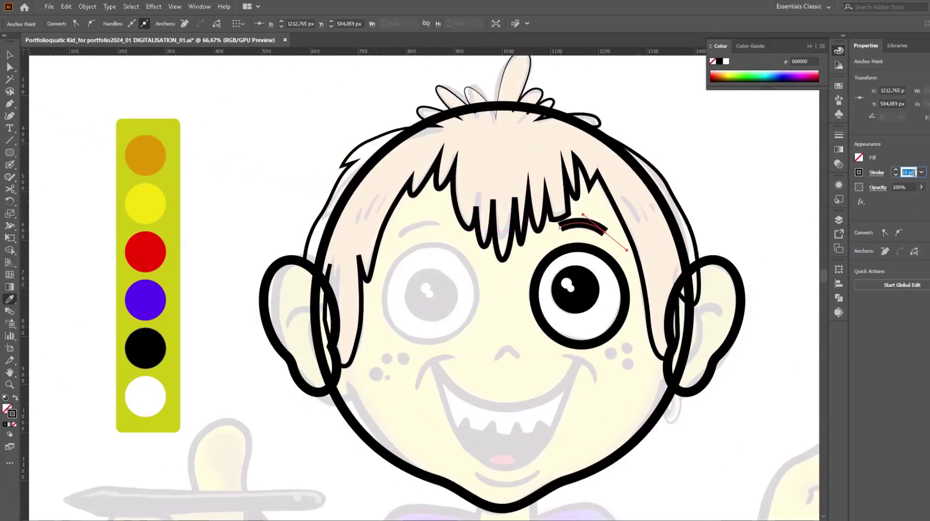
Step: Apply a tapered width profile and expand the eyebrow, then undo back to the editable stroke
{"action": "left_click", "coordinate": [879, 175]}
{"action": "left_click", "coordinate": [850, 331]}
{"action": "left_click", "coordinate": [824, 366]}
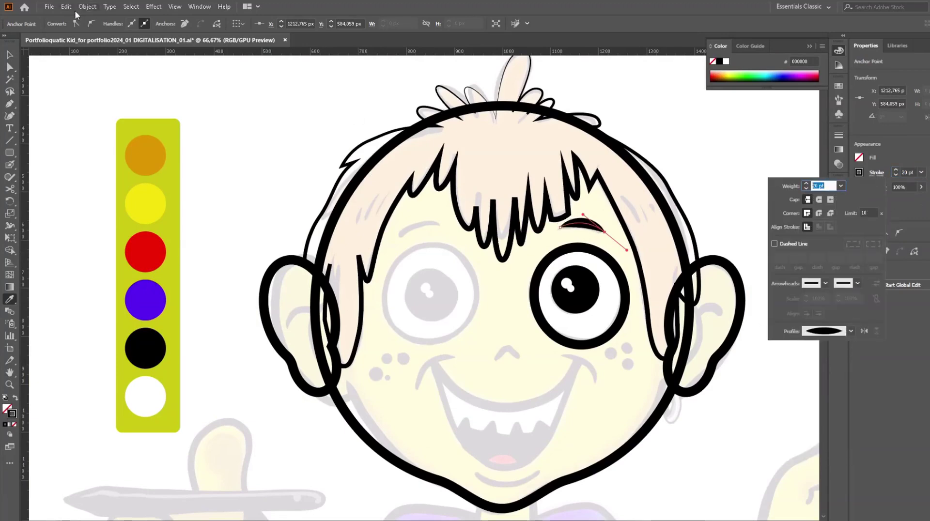
{"action": "left_click", "coordinate": [87, 6]}
{"action": "left_click", "coordinate": [125, 132]}
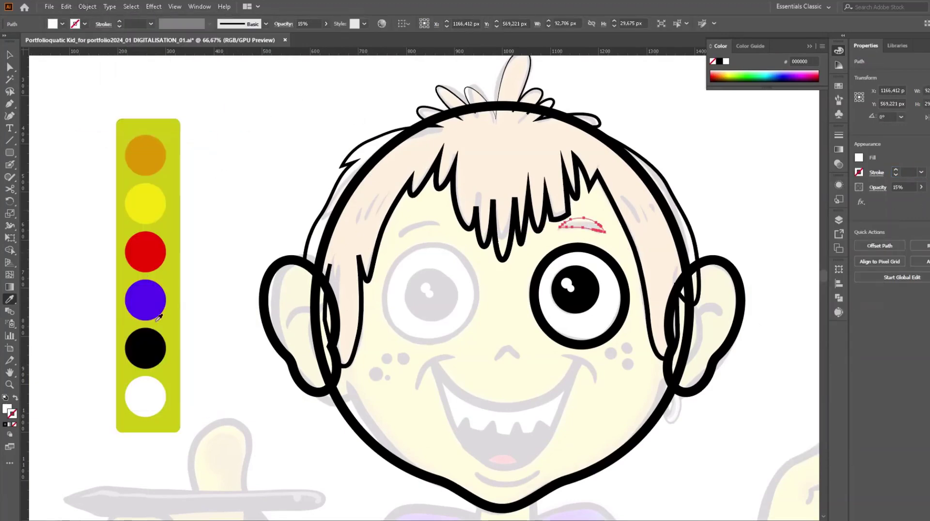
{"action": "left_click", "coordinate": [145, 348]}
{"action": "left_click", "coordinate": [9, 54]}
{"action": "key", "text": "ctrl+shift+a"}
{"action": "key", "text": "ctrl+0"}
{"action": "scroll", "coordinate": [660, 201], "scroll_direction": "up", "scroll_amount": 5}
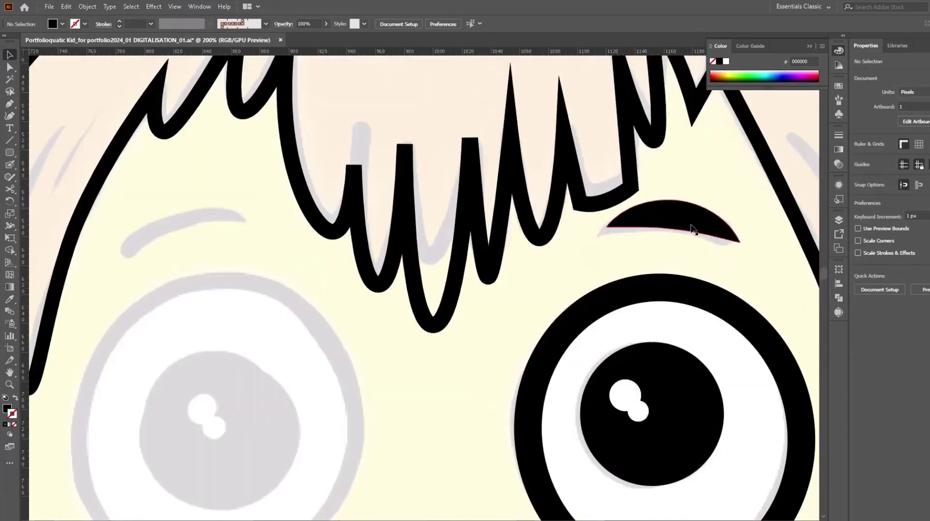
{"action": "left_click_drag", "start_coordinate": [692, 227], "coordinate": [804, 310]}
{"action": "key", "text": "ctrl+z"}
{"action": "key", "text": "p"}
Step: Make the eyebrow an 11 pt black stroke, taper both ends, and Expand Appearance into a filled shape
{"action": "key", "text": "v"}
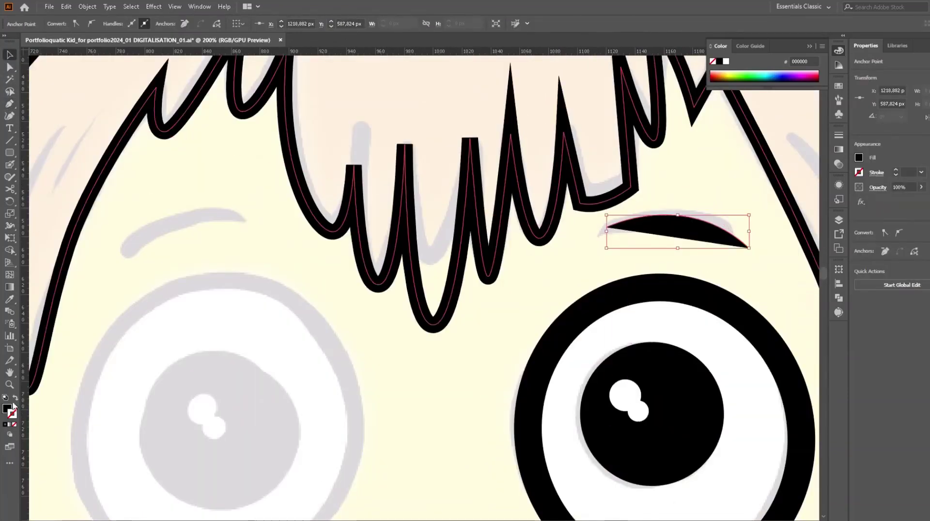
{"action": "left_click", "coordinate": [16, 398]}
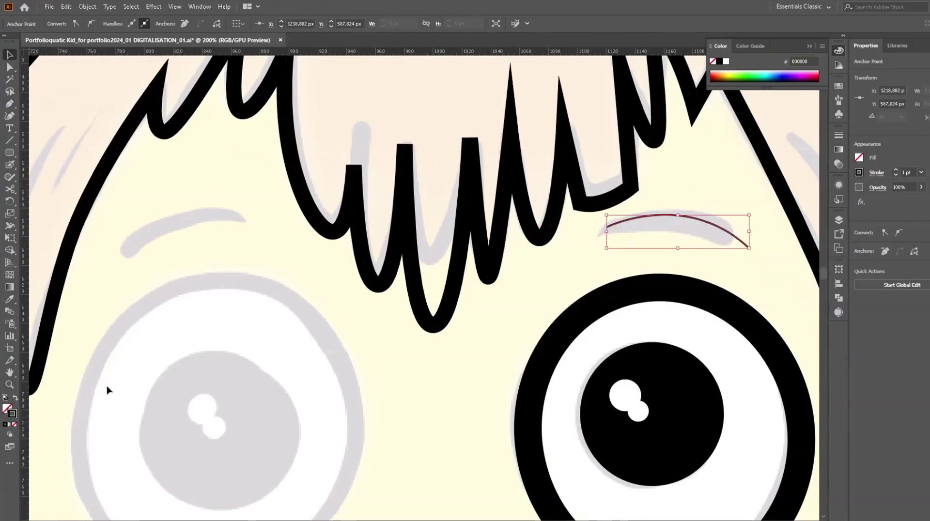
{"action": "left_click", "coordinate": [908, 173]}
{"action": "key", "text": "Up"}
{"action": "key", "text": "Up"}
{"action": "key", "text": "Up"}
{"action": "key", "text": "Up"}
{"action": "key", "text": "Up"}
{"action": "key", "text": "Up"}
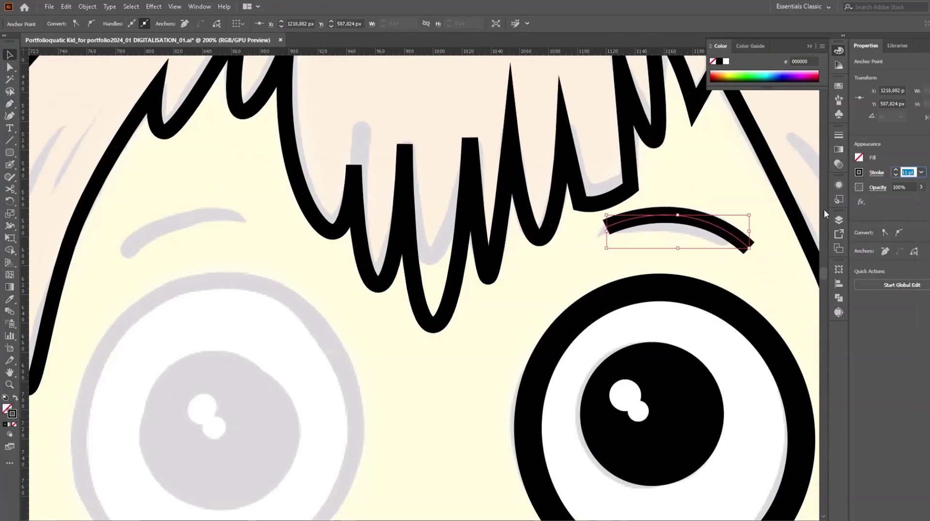
{"action": "left_click", "coordinate": [877, 173]}
{"action": "left_click", "coordinate": [837, 323]}
{"action": "left_click", "coordinate": [823, 359]}
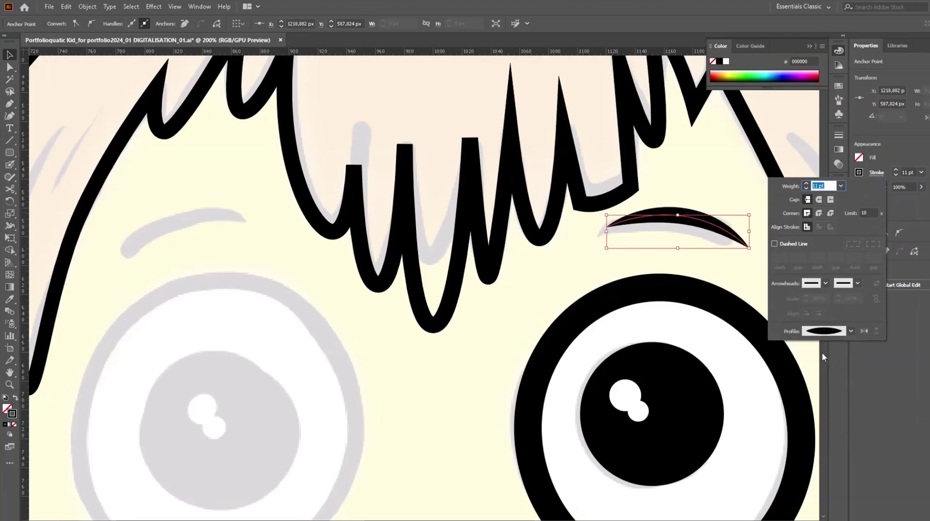
{"action": "left_click", "coordinate": [88, 7]}
{"action": "left_click", "coordinate": [131, 141]}
{"action": "key", "text": "ctrl+0"}
{"action": "scroll", "coordinate": [498, 105], "scroll_direction": "up", "scroll_amount": 3}
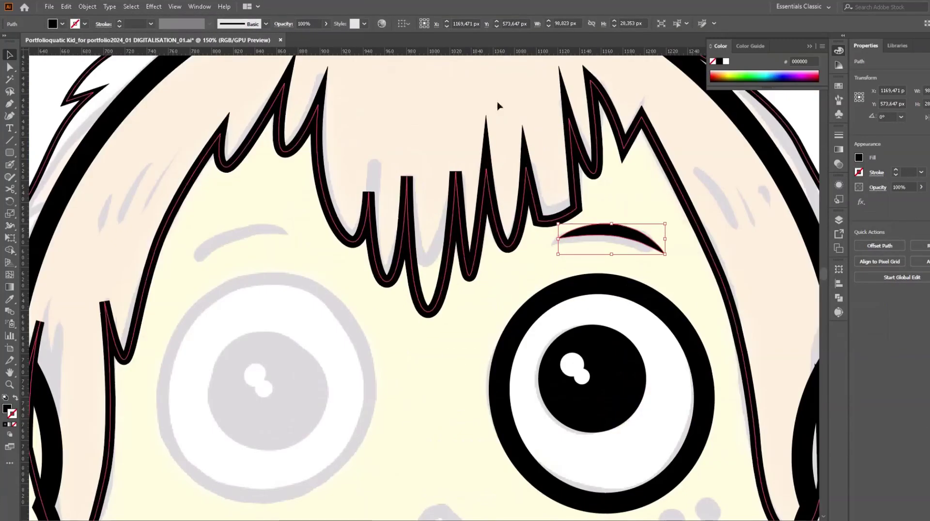
{"action": "scroll", "coordinate": [572, 218], "scroll_direction": "down", "scroll_amount": 1}
{"action": "scroll", "coordinate": [599, 241], "scroll_direction": "down", "scroll_amount": 3}
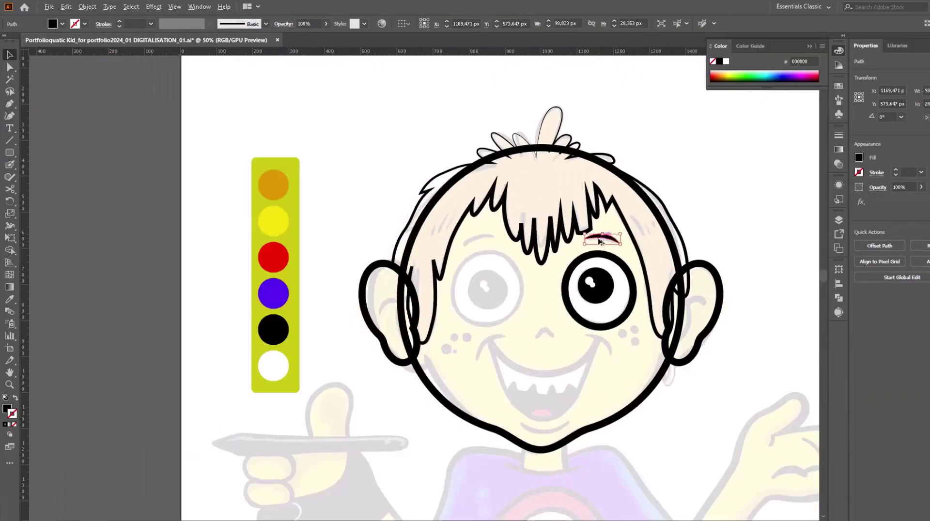
{"action": "left_click", "coordinate": [396, 130]}
{"action": "left_click", "coordinate": [838, 219]}
{"action": "left_click", "coordinate": [607, 290]}
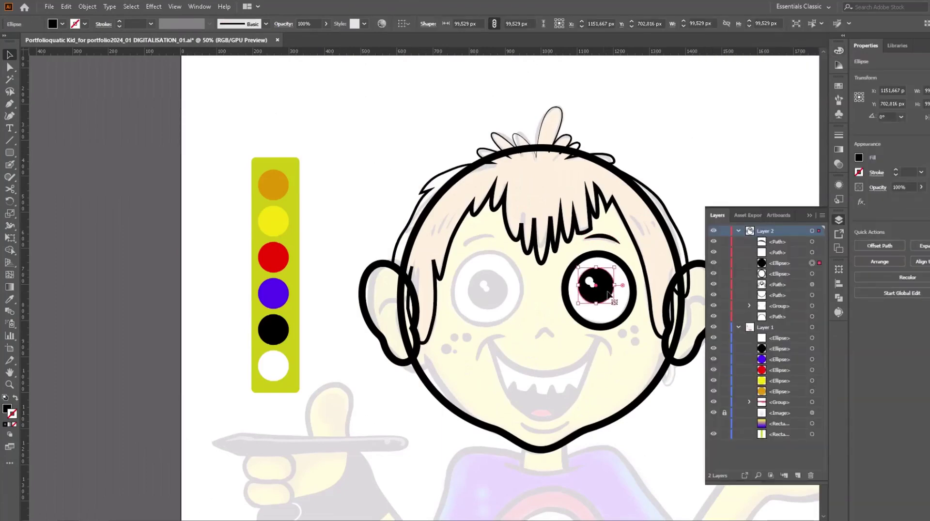
{"action": "scroll", "coordinate": [623, 301], "scroll_direction": "up", "scroll_amount": 3}
{"action": "left_click", "coordinate": [535, 266]}
{"action": "left_click", "coordinate": [577, 276], "text": "shift"}
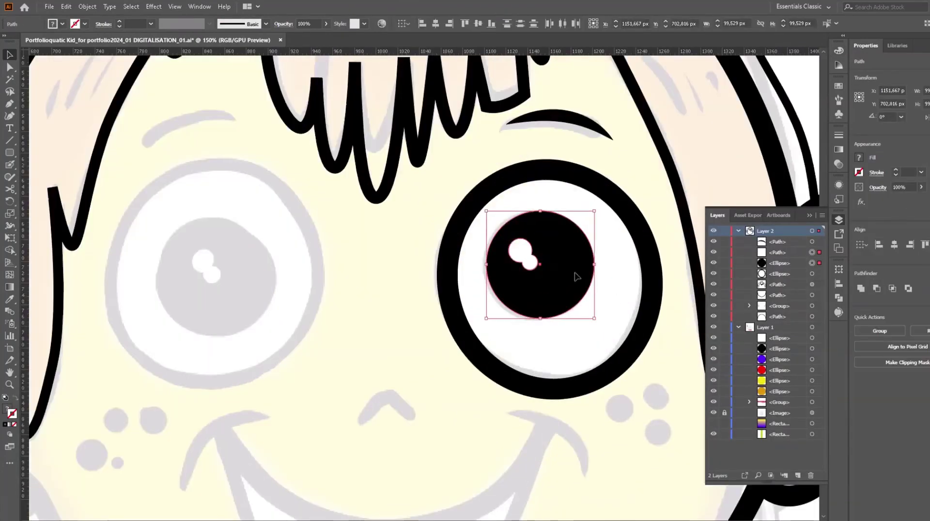
{"action": "left_click", "coordinate": [620, 284]}
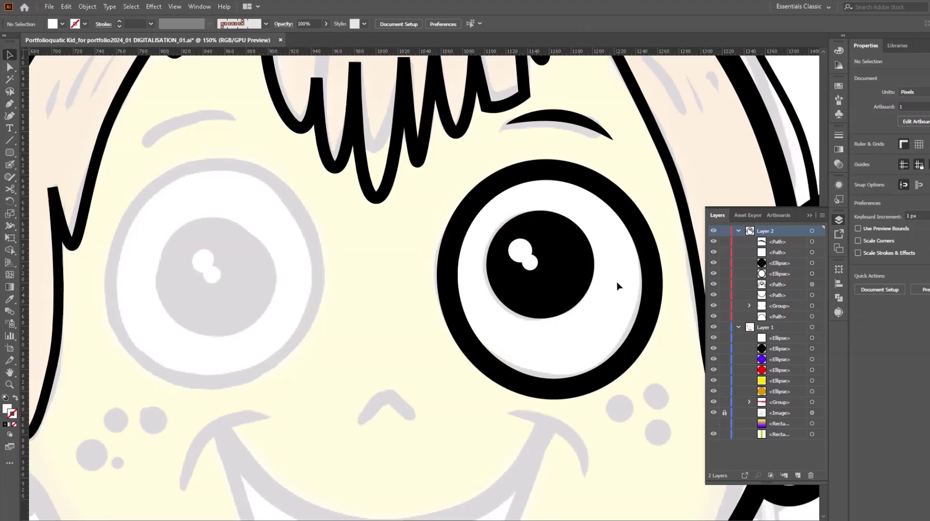
Step: Draw a white ellipse filling the right eye ring and send it behind the pupil
{"action": "left_click_drag", "start_coordinate": [9, 153], "coordinate": [58, 168]}
{"action": "left_click_drag", "start_coordinate": [461, 182], "coordinate": [652, 391]}
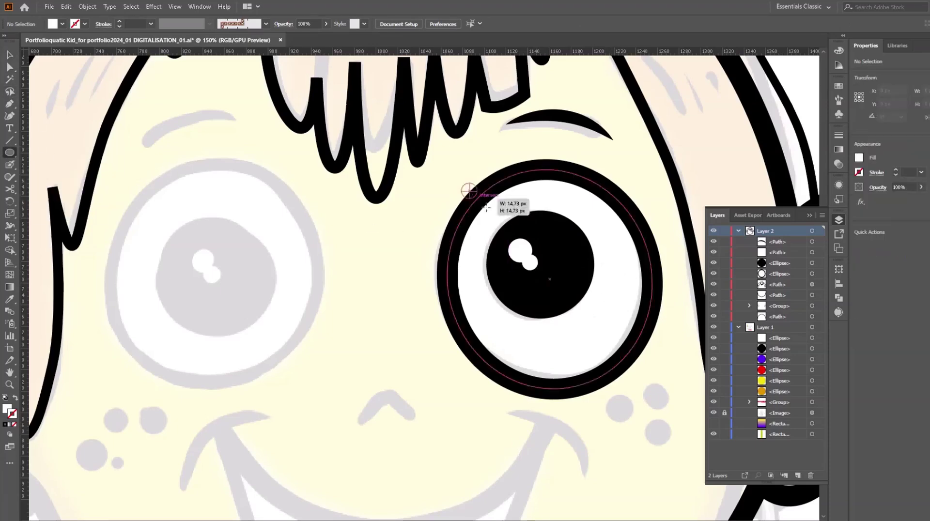
{"action": "key", "text": "v"}
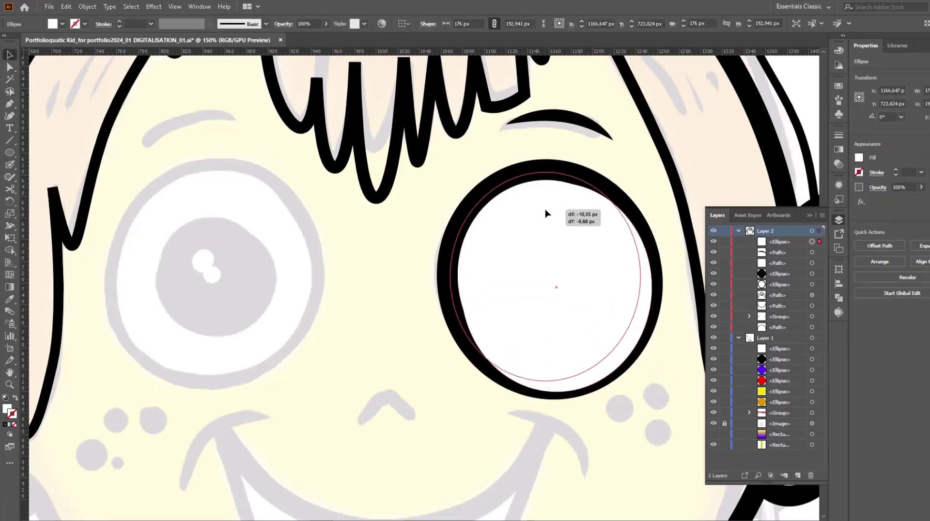
{"action": "left_click_drag", "start_coordinate": [537, 216], "coordinate": [531, 209]}
{"action": "left_click_drag", "start_coordinate": [644, 384], "coordinate": [651, 389]}
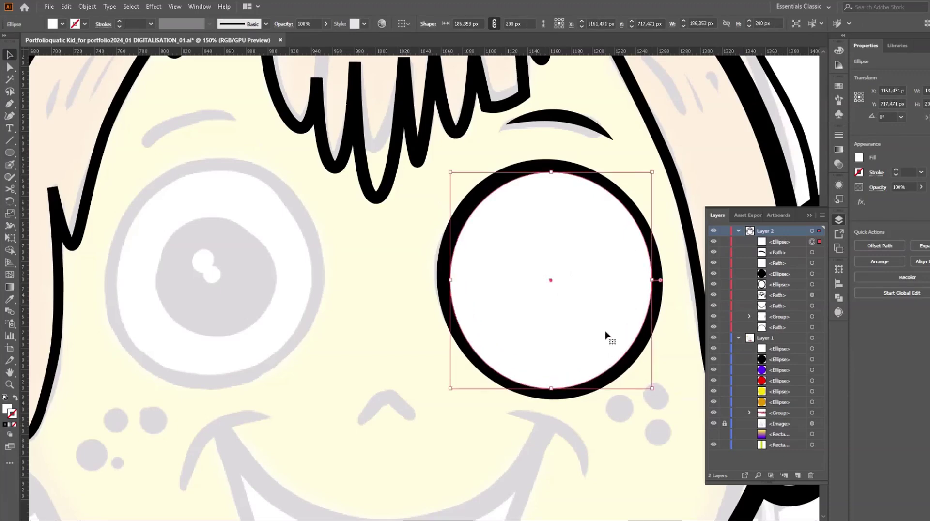
{"action": "left_click", "coordinate": [87, 6]}
{"action": "left_click", "coordinate": [42, 129]}
{"action": "right_click", "coordinate": [569, 277]}
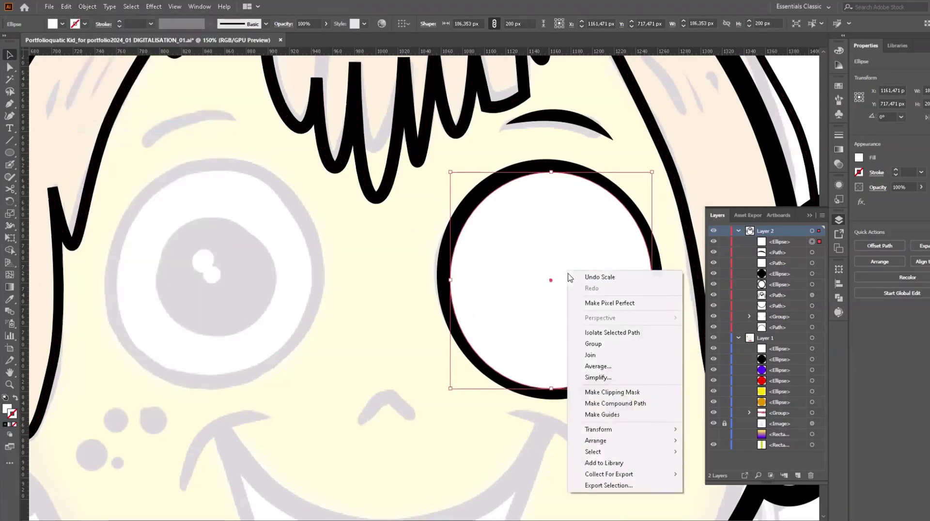
{"action": "left_click", "coordinate": [702, 477]}
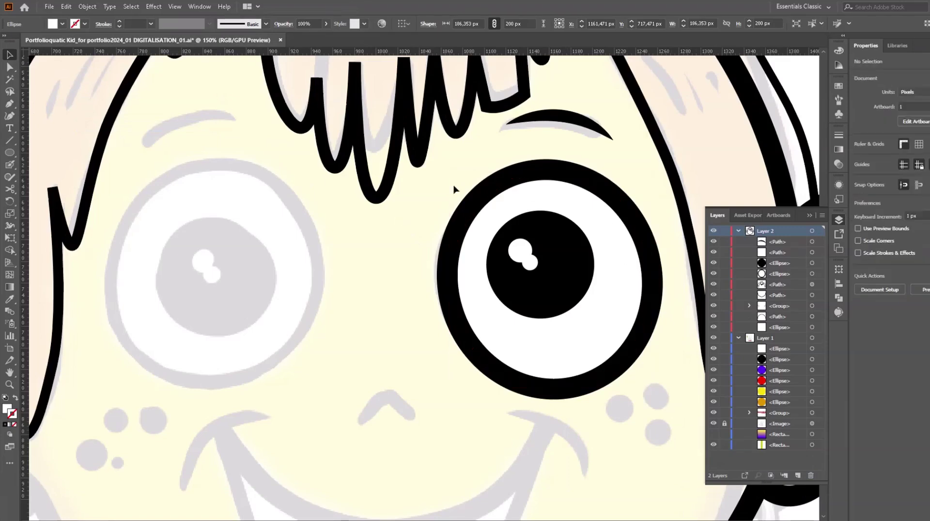
Step: Marquee-select the right eye pieces and eyebrow, and group them
{"action": "left_click_drag", "start_coordinate": [535, 92], "coordinate": [637, 389]}
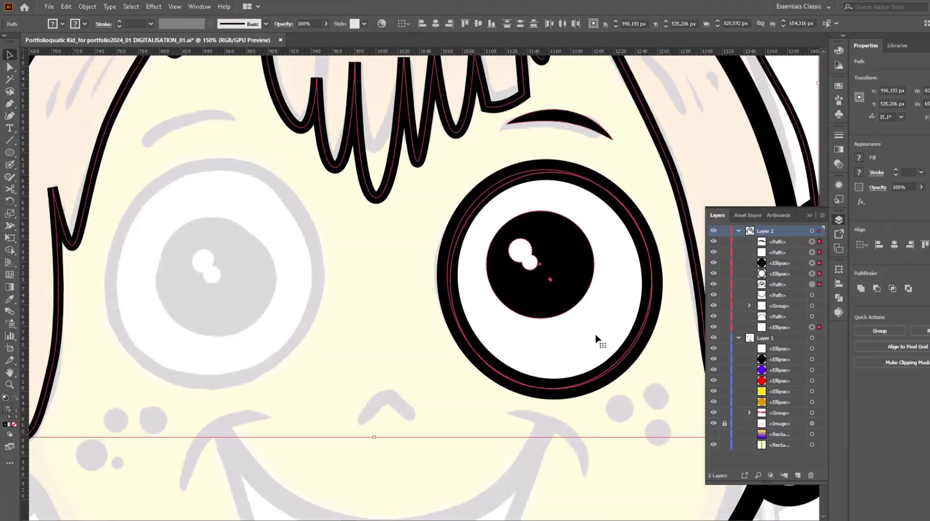
{"action": "left_click", "coordinate": [409, 272]}
{"action": "left_click", "coordinate": [546, 271]}
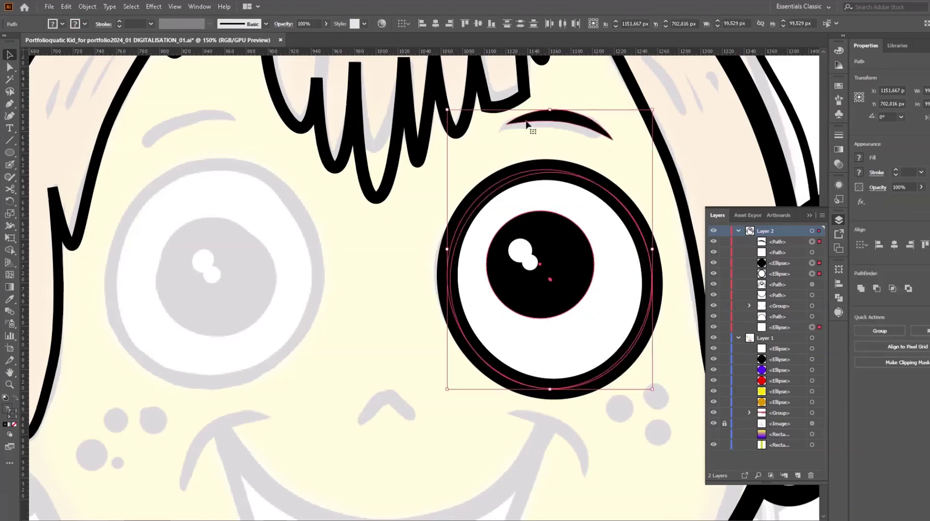
{"action": "left_click_drag", "start_coordinate": [535, 86], "coordinate": [554, 136]}
{"action": "left_click_drag", "start_coordinate": [596, 391], "coordinate": [597, 392]}
{"action": "right_click", "coordinate": [581, 148]}
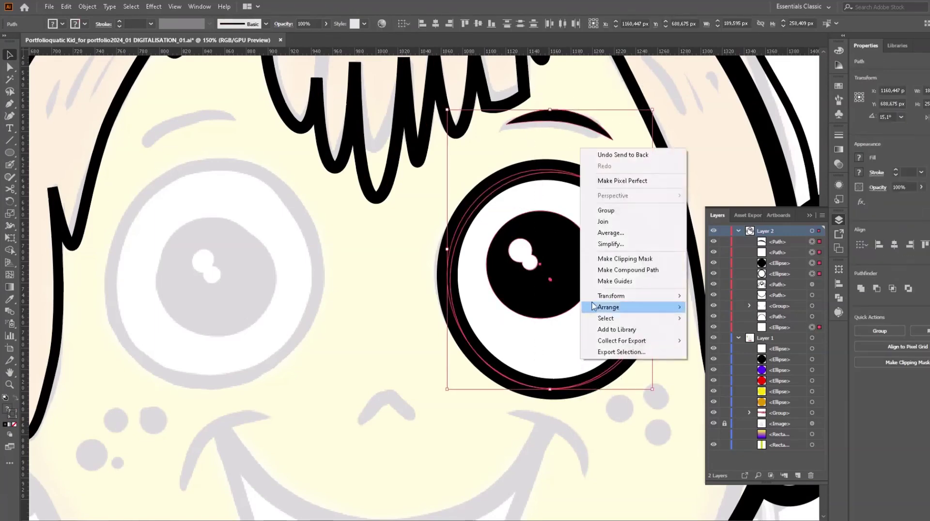
{"action": "left_click", "coordinate": [605, 221]}
Step: Copy the right eye group, Paste in Place, and move the copy onto the sketch's left eye
{"action": "left_click", "coordinate": [66, 6]}
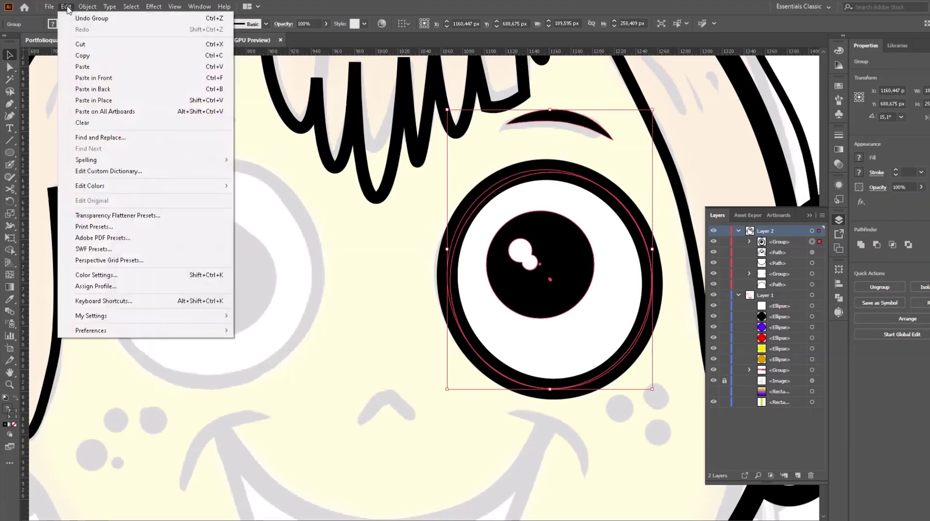
{"action": "left_click", "coordinate": [81, 54]}
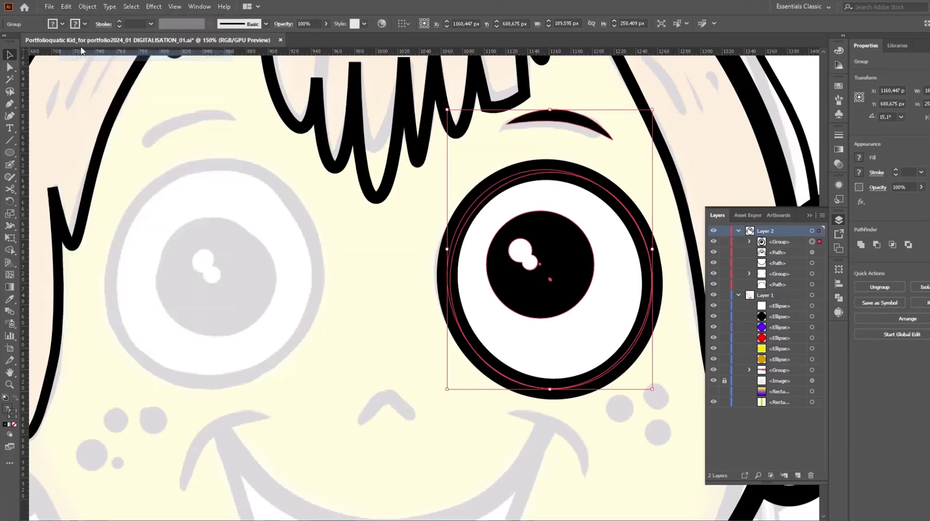
{"action": "left_click", "coordinate": [66, 6]}
{"action": "left_click", "coordinate": [100, 100]}
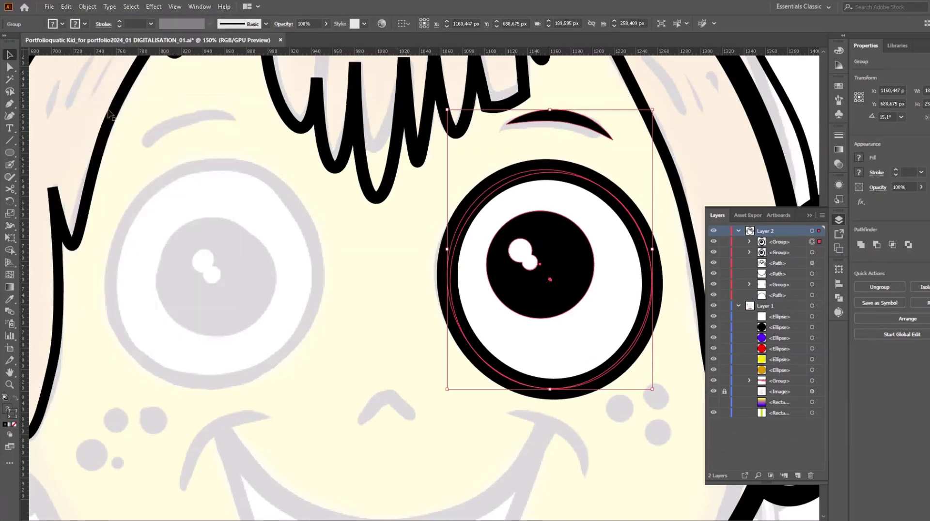
{"action": "left_click_drag", "start_coordinate": [498, 259], "coordinate": [274, 256]}
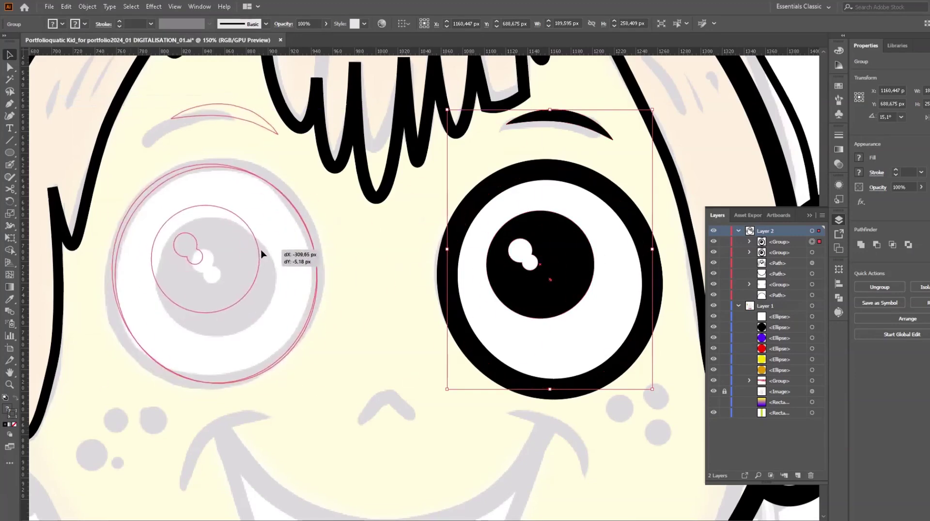
Step: Reflect the copy vertically and Vertical Align Center it with the right eye
{"action": "left_click", "coordinate": [87, 6]}
{"action": "left_click", "coordinate": [249, 56]}
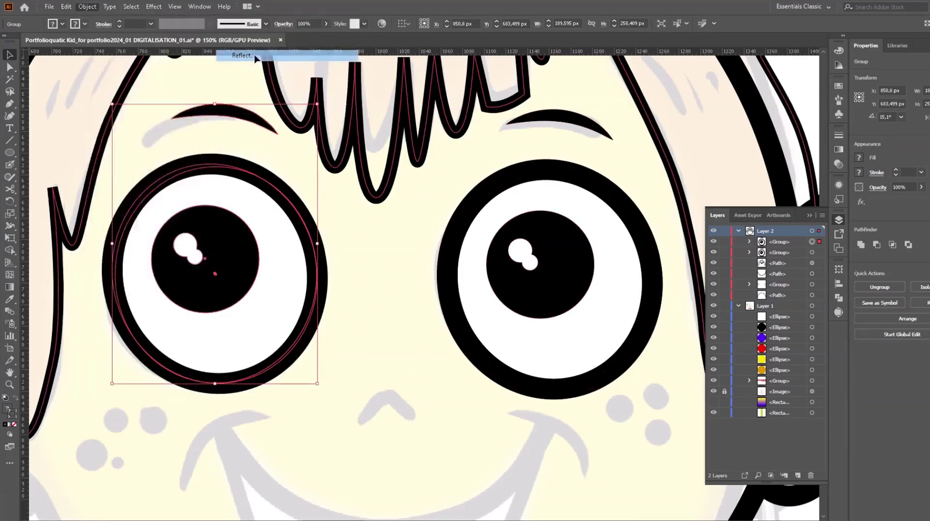
{"action": "left_click", "coordinate": [174, 272]}
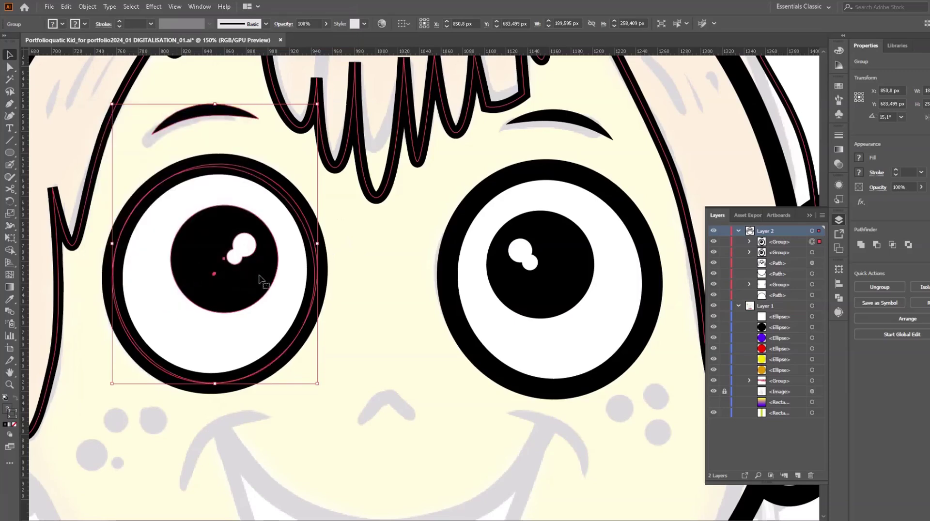
{"action": "left_click", "coordinate": [488, 272], "text": "shift"}
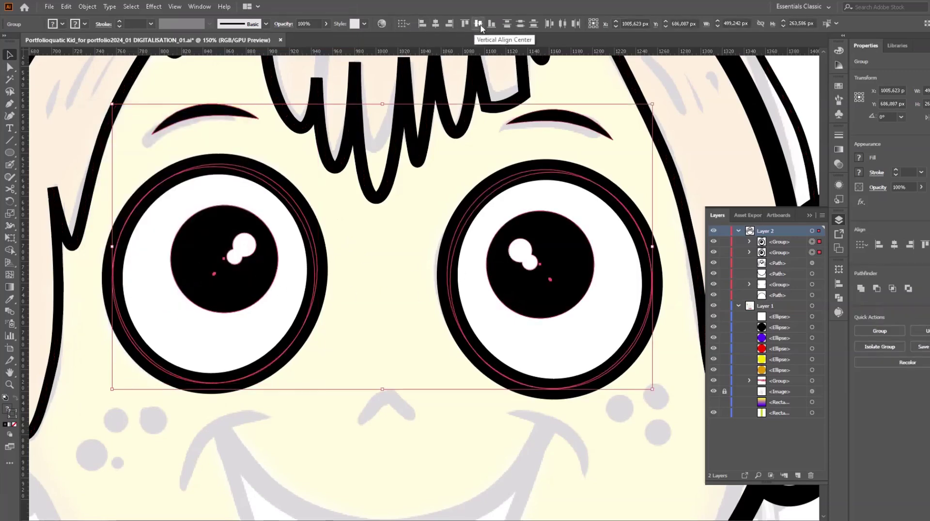
{"action": "left_click", "coordinate": [412, 24]}
{"action": "key", "text": "ctrl+shift+a"}
{"action": "key", "text": "ctrl+minus"}
{"action": "key", "text": "ctrl+minus"}
{"action": "left_click", "coordinate": [381, 182]}
Step: Fill the hair with the orange swatch and give it an 11 pt black outline
{"action": "key", "text": "i"}
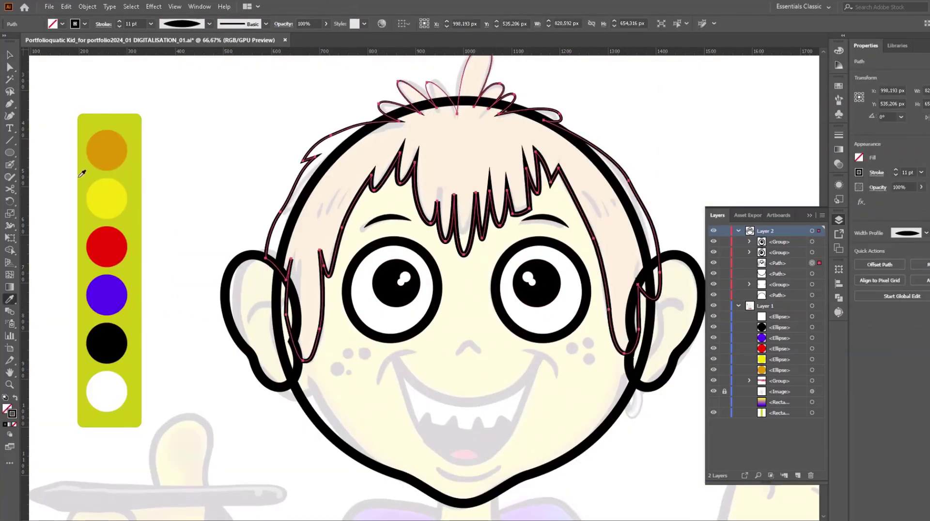
{"action": "left_click", "coordinate": [106, 152]}
{"action": "left_click", "coordinate": [859, 172]}
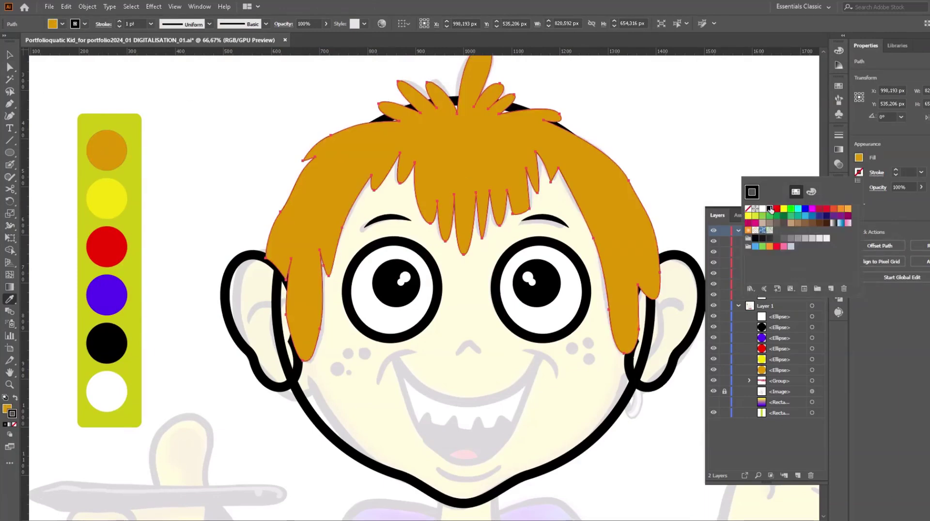
{"action": "left_click", "coordinate": [771, 210]}
{"action": "left_click", "coordinate": [896, 170]}
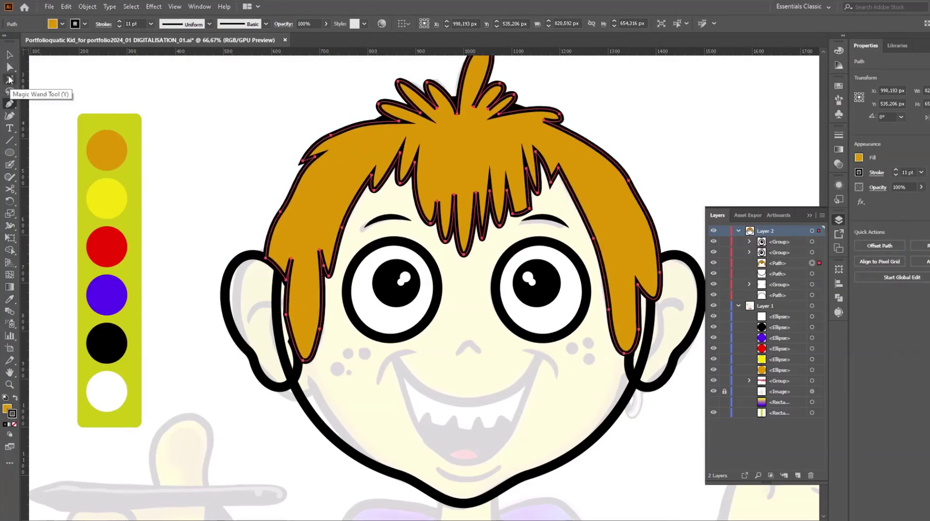
Step: Reshape and smooth the anchors of the left hair strand with Direct Selection
{"action": "left_click", "coordinate": [10, 67]}
{"action": "scroll", "coordinate": [314, 300], "scroll_direction": "up", "scroll_amount": 5}
{"action": "left_click_drag", "start_coordinate": [292, 195], "coordinate": [297, 203]}
{"action": "scroll", "coordinate": [306, 184], "scroll_direction": "up", "scroll_amount": 1}
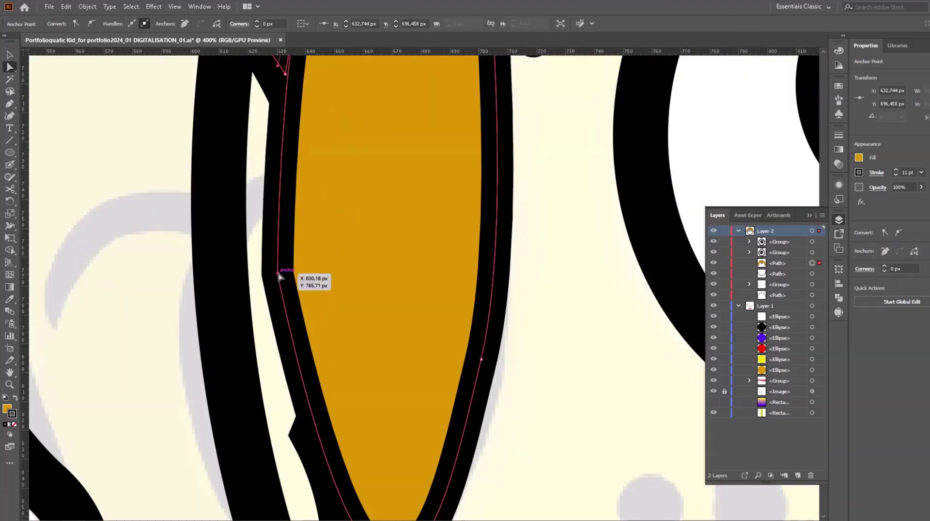
{"action": "left_click", "coordinate": [92, 25]}
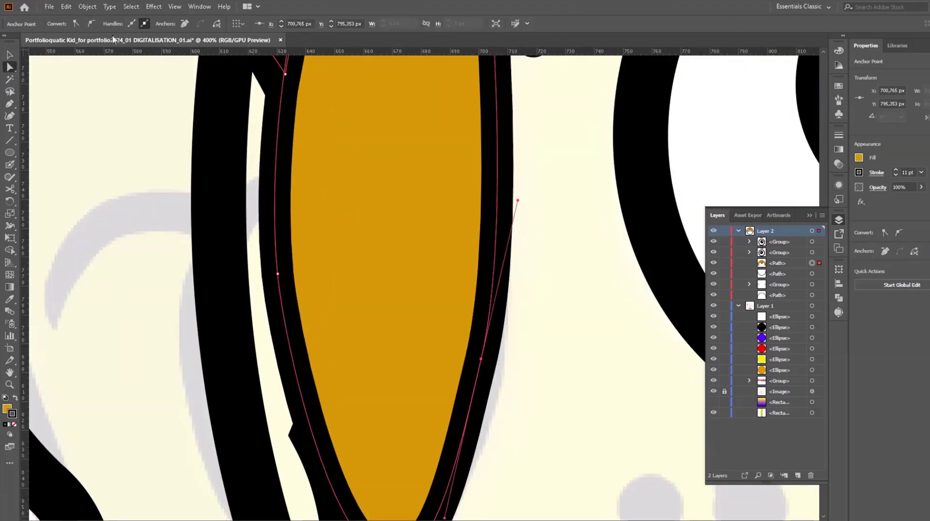
{"action": "scroll", "coordinate": [379, 364], "scroll_direction": "down", "scroll_amount": 3}
{"action": "scroll", "coordinate": [359, 235], "scroll_direction": "up", "scroll_amount": 3}
{"action": "left_click", "coordinate": [349, 236]}
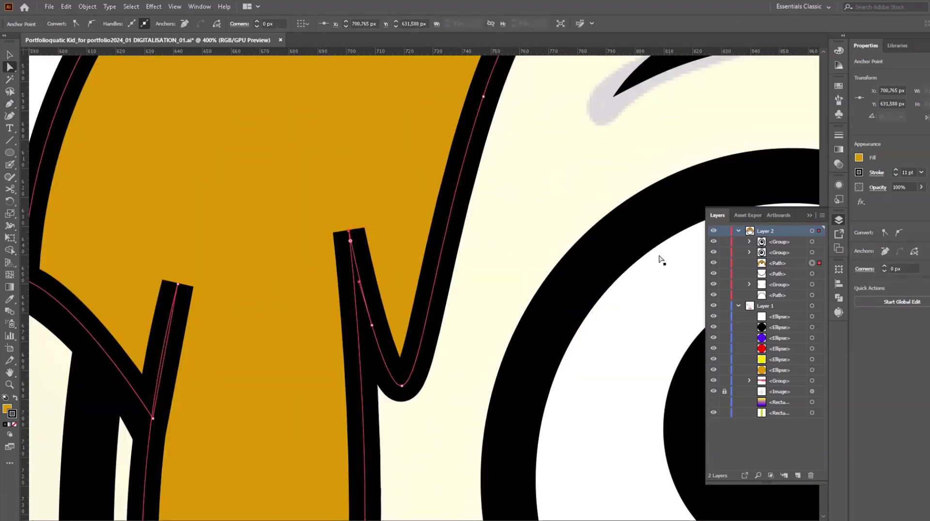
Step: Give the hair outline an oval tapered width profile
{"action": "left_click", "coordinate": [457, 270]}
{"action": "left_click", "coordinate": [457, 274]}
{"action": "left_click", "coordinate": [876, 172]}
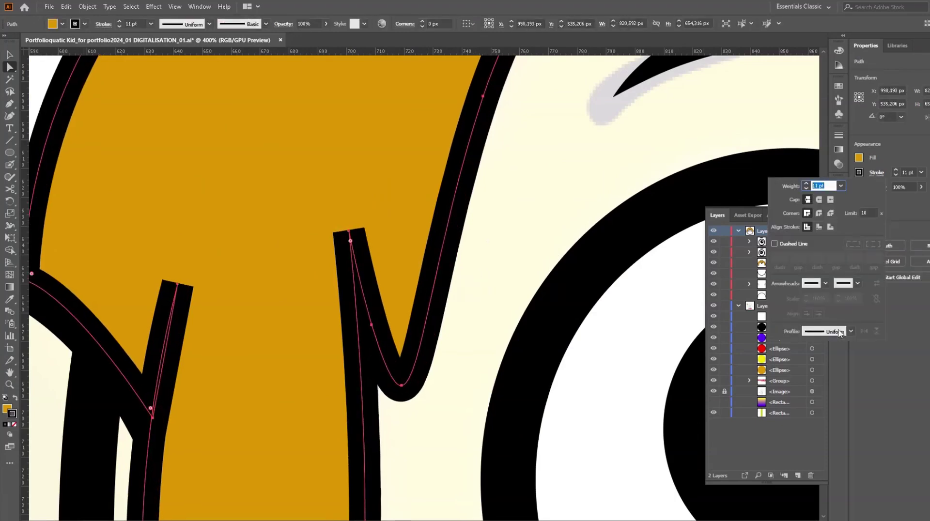
{"action": "left_click", "coordinate": [839, 332]}
{"action": "left_click", "coordinate": [826, 362]}
{"action": "left_click", "coordinate": [839, 332]}
{"action": "left_click", "coordinate": [826, 362]}
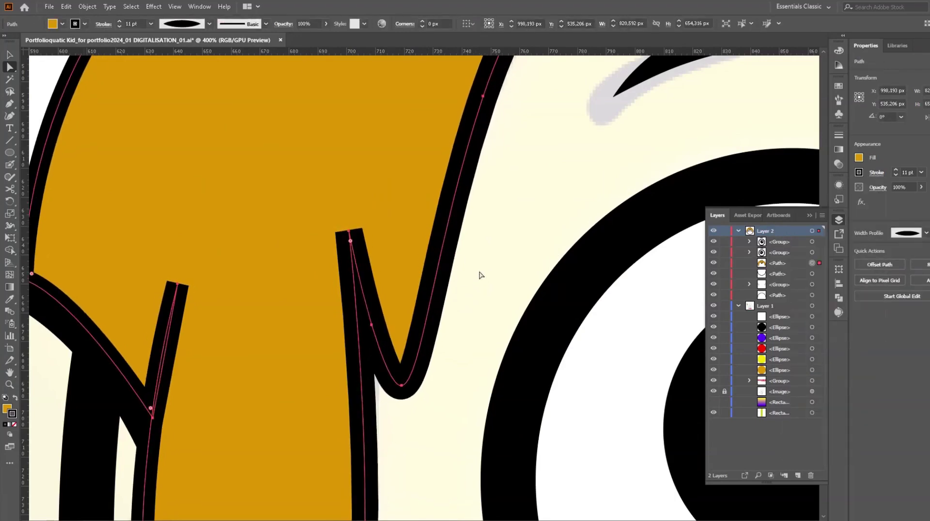
{"action": "scroll", "coordinate": [479, 275], "scroll_direction": "down", "scroll_amount": 3}
{"action": "scroll", "coordinate": [529, 114], "scroll_direction": "down", "scroll_amount": 2}
{"action": "scroll", "coordinate": [406, 242], "scroll_direction": "up", "scroll_amount": 2}
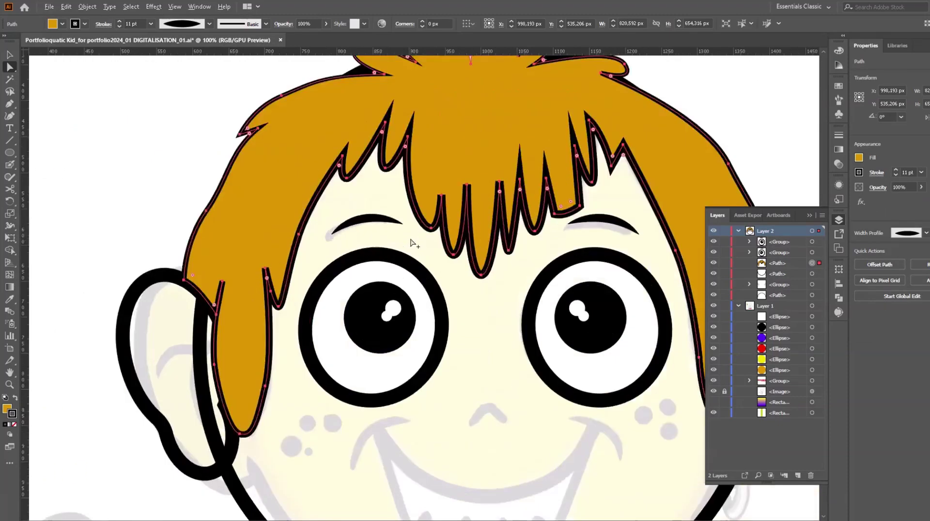
{"action": "scroll", "coordinate": [442, 322], "scroll_direction": "down", "scroll_amount": 2}
Step: Start a Pen shape beside the left ear, placing and curving its lower anchors
{"action": "key", "text": "p"}
{"action": "left_click", "coordinate": [277, 197]}
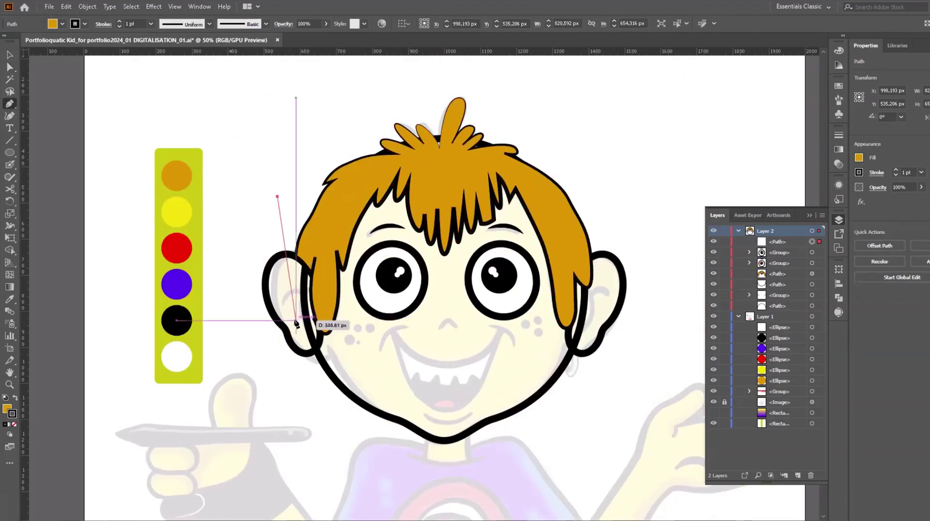
{"action": "left_click", "coordinate": [304, 344]}
{"action": "left_click", "coordinate": [310, 356]}
{"action": "scroll", "coordinate": [305, 368], "scroll_direction": "up", "scroll_amount": 3}
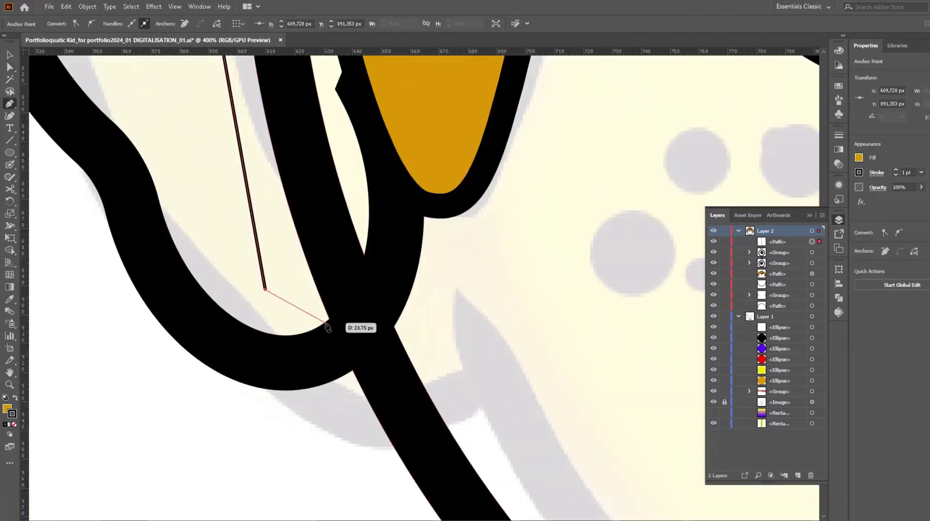
{"action": "left_click_drag", "start_coordinate": [366, 237], "coordinate": [366, 227]}
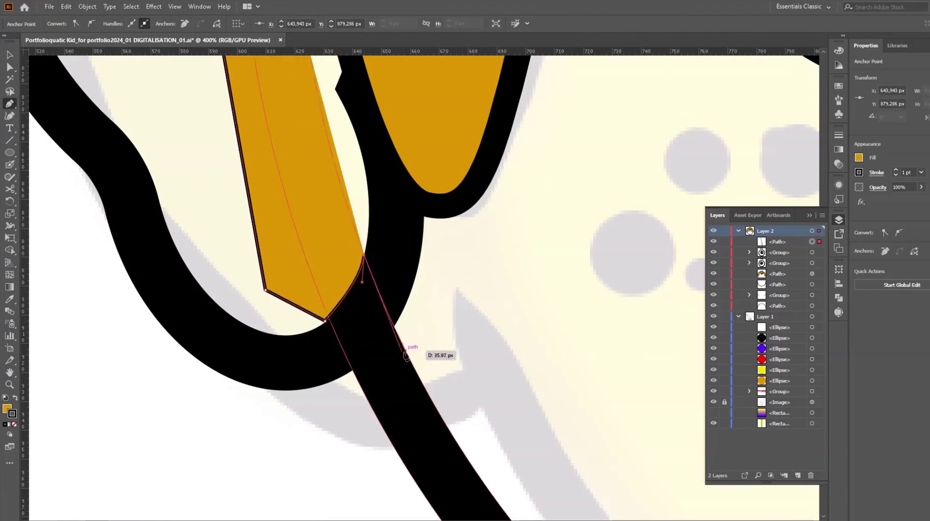
{"action": "left_click", "coordinate": [407, 355]}
{"action": "scroll", "coordinate": [527, 345], "scroll_direction": "down", "scroll_amount": 5}
Step: Extend the shape across the face to the right ear and close it along the top
{"action": "left_click", "coordinate": [618, 357]}
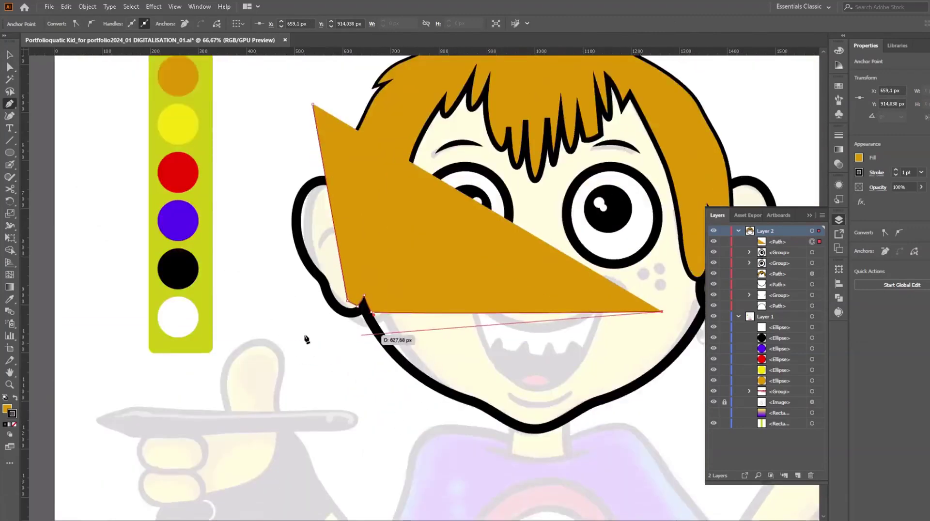
{"action": "scroll", "coordinate": [618, 358], "scroll_direction": "up", "scroll_amount": 5}
{"action": "left_click", "coordinate": [401, 221]}
{"action": "left_click_drag", "start_coordinate": [429, 275], "coordinate": [471, 299]}
{"action": "scroll", "coordinate": [483, 253], "scroll_direction": "down", "scroll_amount": 5}
{"action": "scroll", "coordinate": [483, 253], "scroll_direction": "up", "scroll_amount": 2}
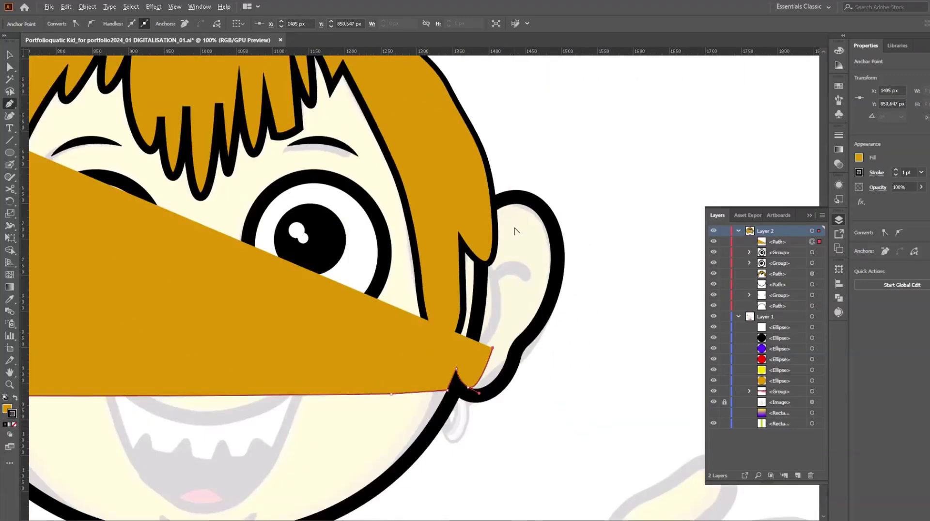
{"action": "scroll", "coordinate": [494, 130], "scroll_direction": "down", "scroll_amount": 2}
{"action": "left_click", "coordinate": [535, 162]}
{"action": "left_click", "coordinate": [415, 99]}
{"action": "left_click", "coordinate": [301, 104]}
Step: Use a Pathfinder shape mode to cut the new shape out of the outline
{"action": "left_click", "coordinate": [294, 189]}
{"action": "key", "text": "v"}
{"action": "scroll", "coordinate": [280, 333], "scroll_direction": "up", "scroll_amount": 3}
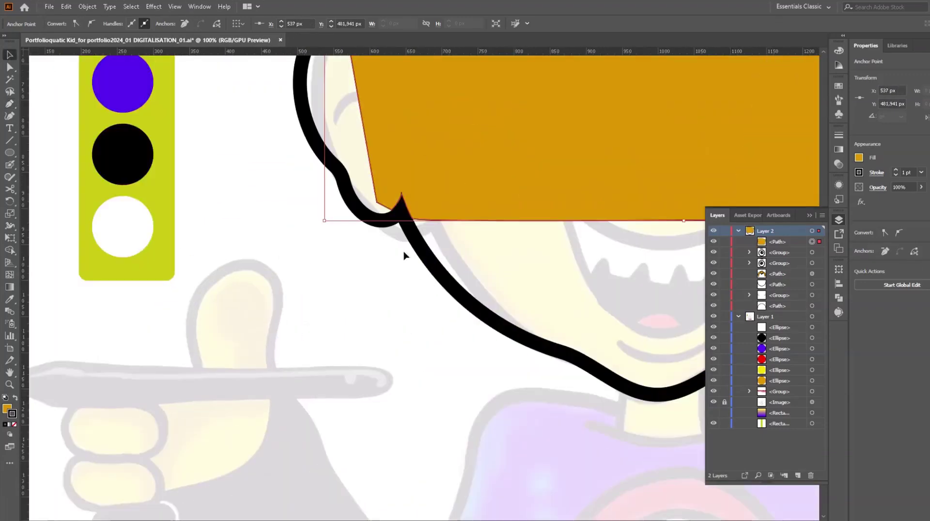
{"action": "left_click", "coordinate": [838, 298]}
{"action": "left_click", "coordinate": [739, 292]}
Step: Nudge an anchor point on the trimmed head outline, then deselect
{"action": "key", "text": "a"}
{"action": "scroll", "coordinate": [332, 263], "scroll_direction": "up", "scroll_amount": 8}
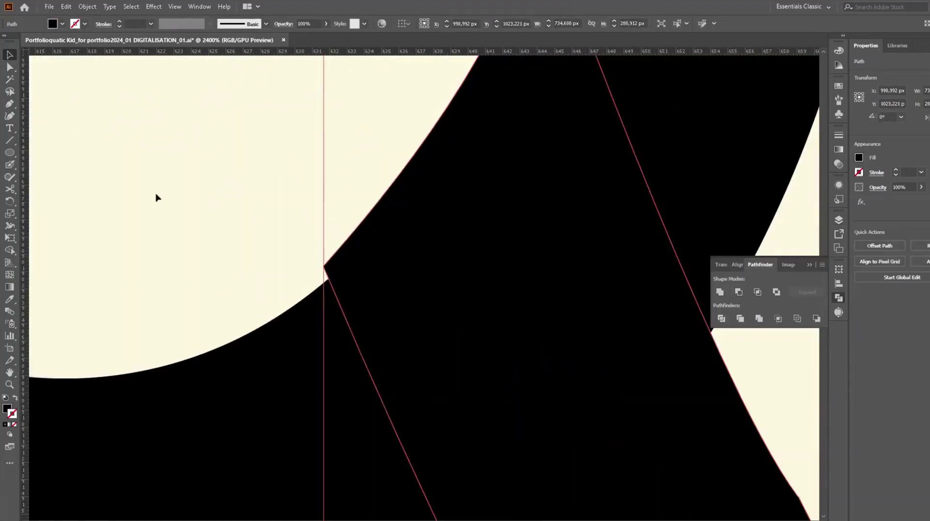
{"action": "left_click", "coordinate": [323, 267]}
{"action": "left_click_drag", "start_coordinate": [328, 283], "coordinate": [329, 281]}
{"action": "scroll", "coordinate": [368, 218], "scroll_direction": "down", "scroll_amount": 6}
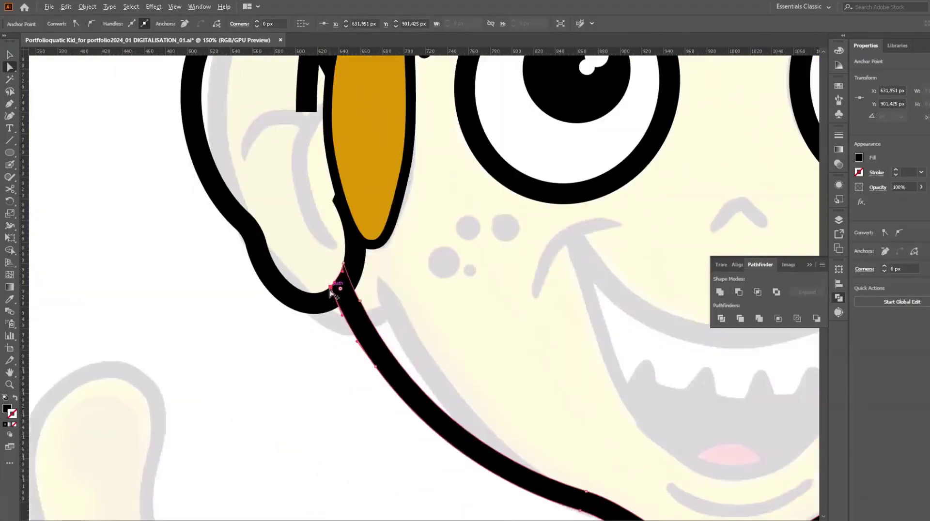
{"action": "scroll", "coordinate": [368, 218], "scroll_direction": "up", "scroll_amount": 3}
{"action": "key", "text": "ctrl+shift+a"}
Step: Try a tapered width profile on the left ear outline, then return it to uniform width
{"action": "left_click", "coordinate": [4, 55]}
{"action": "scroll", "coordinate": [339, 242], "scroll_direction": "down", "scroll_amount": 3}
{"action": "left_click", "coordinate": [222, 208]}
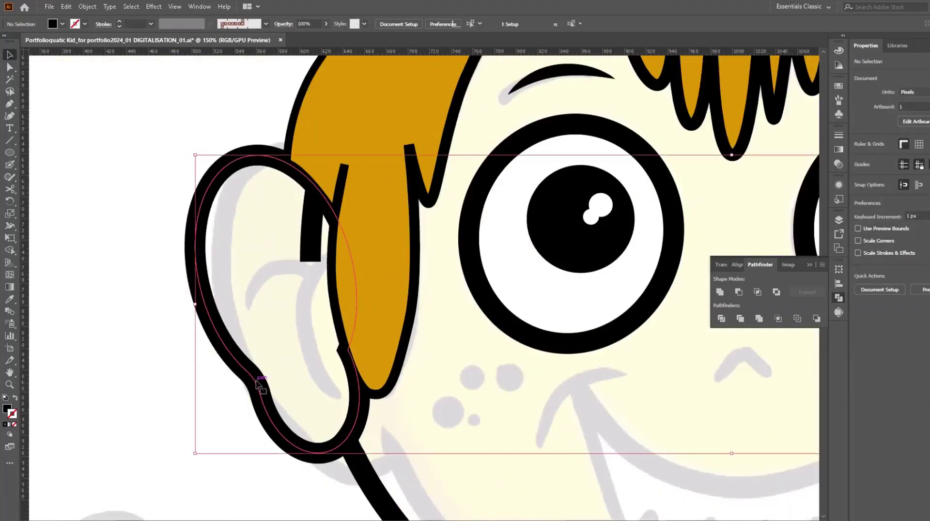
{"action": "left_click", "coordinate": [87, 6]}
{"action": "left_click", "coordinate": [876, 172]}
{"action": "left_click", "coordinate": [850, 330]}
{"action": "left_click", "coordinate": [817, 395]}
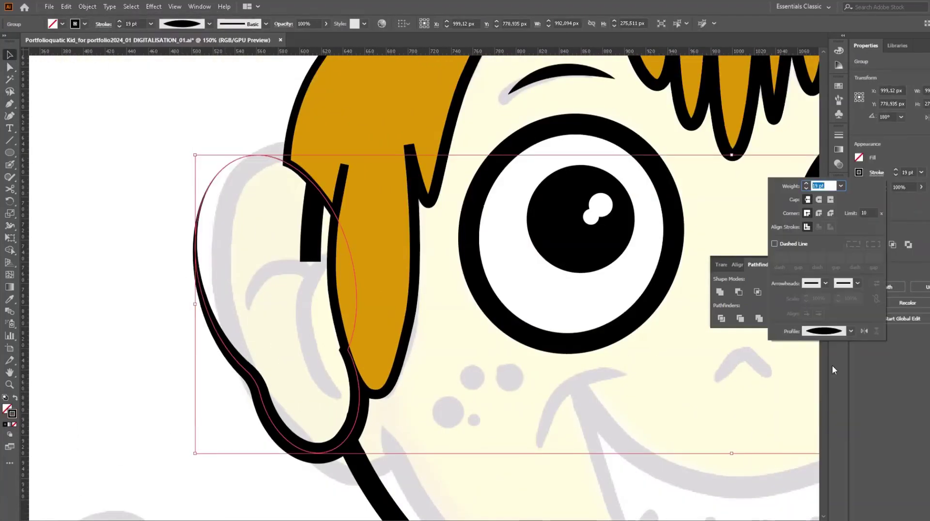
{"action": "left_click", "coordinate": [850, 331]}
{"action": "left_click", "coordinate": [817, 378]}
{"action": "left_click", "coordinate": [851, 331]}
{"action": "left_click", "coordinate": [831, 396]}
{"action": "left_click", "coordinate": [850, 331]}
{"action": "left_click", "coordinate": [824, 347]}
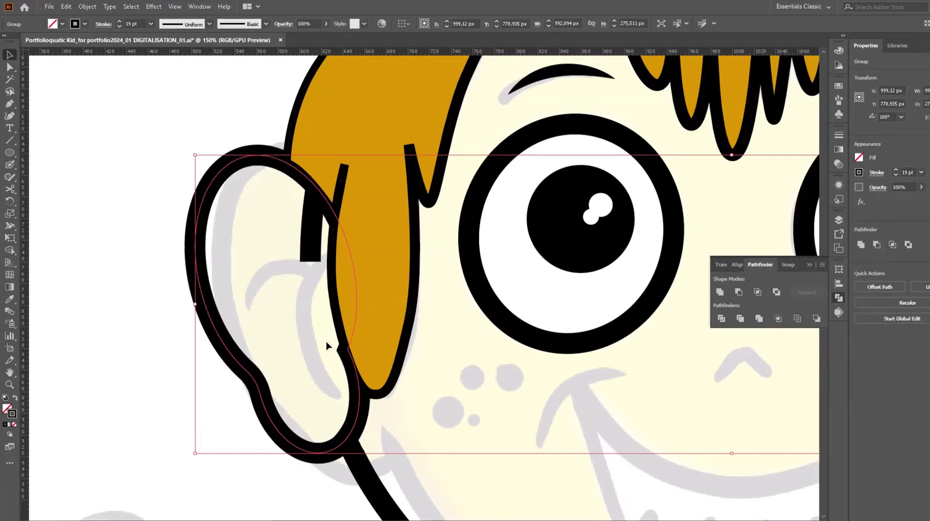
Step: Draw a Pen shape along the face outline, cut it with Minus Front, then undo the cut
{"action": "key", "text": "p"}
{"action": "scroll", "coordinate": [322, 426], "scroll_direction": "up", "scroll_amount": 4}
{"action": "left_click", "coordinate": [449, 463]}
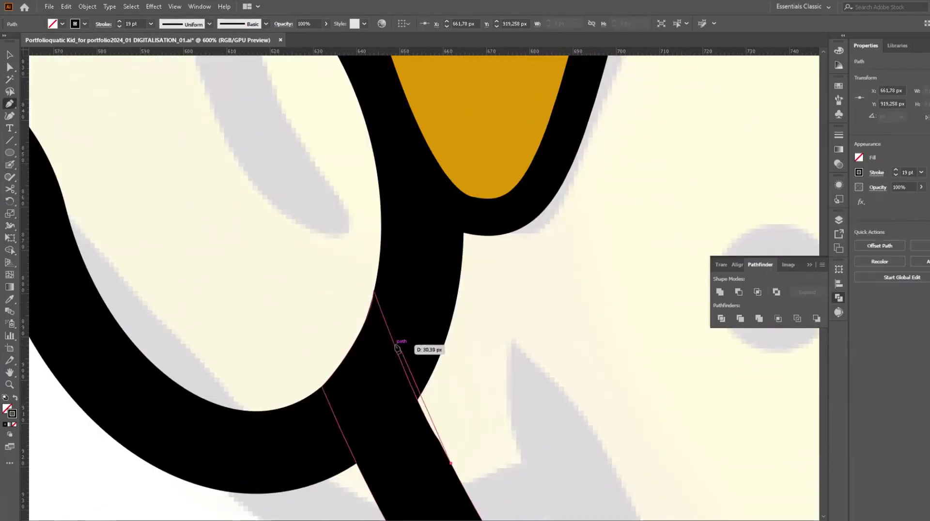
{"action": "left_click_drag", "start_coordinate": [364, 229], "coordinate": [394, 213]}
{"action": "scroll", "coordinate": [388, 213], "scroll_direction": "down", "scroll_amount": 2}
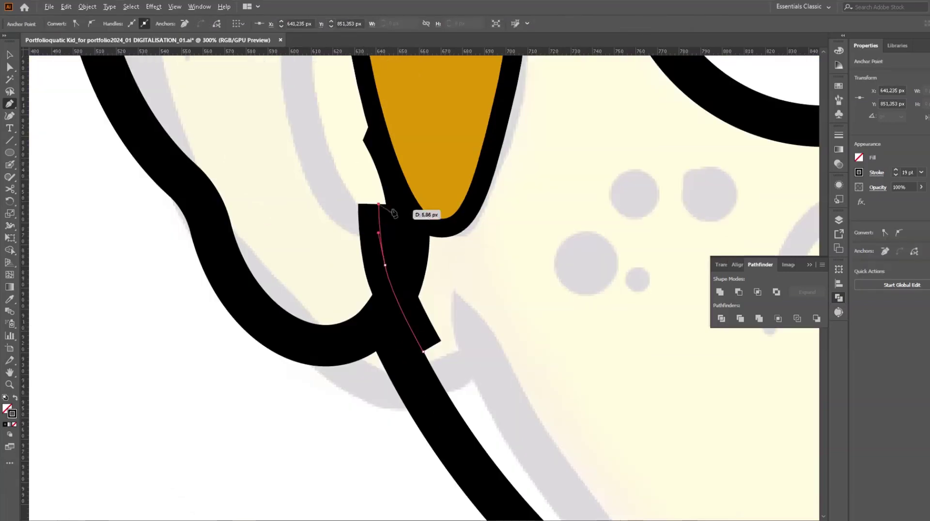
{"action": "scroll", "coordinate": [340, 148], "scroll_direction": "down", "scroll_amount": 3}
{"action": "scroll", "coordinate": [250, 392], "scroll_direction": "up", "scroll_amount": 2}
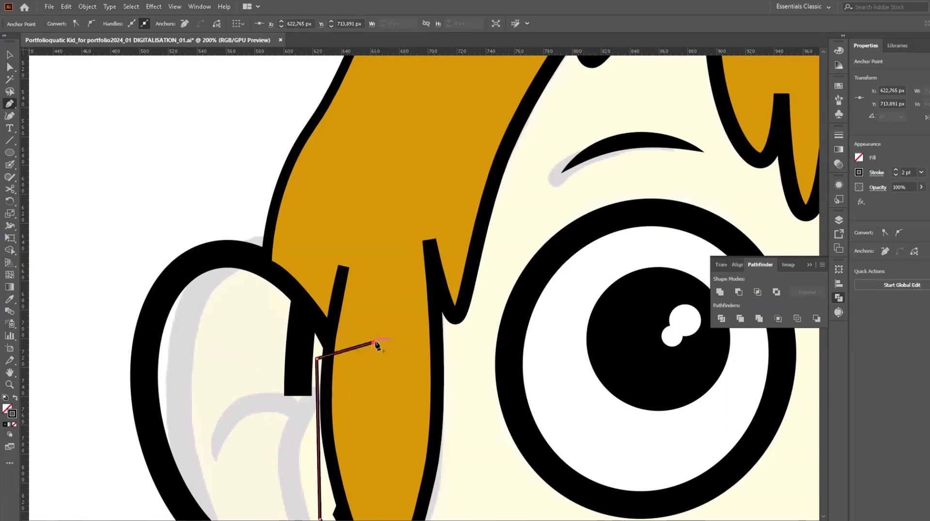
{"action": "scroll", "coordinate": [377, 345], "scroll_direction": "down", "scroll_amount": 4}
{"action": "scroll", "coordinate": [450, 426], "scroll_direction": "down", "scroll_amount": 1}
{"action": "left_click", "coordinate": [445, 307]}
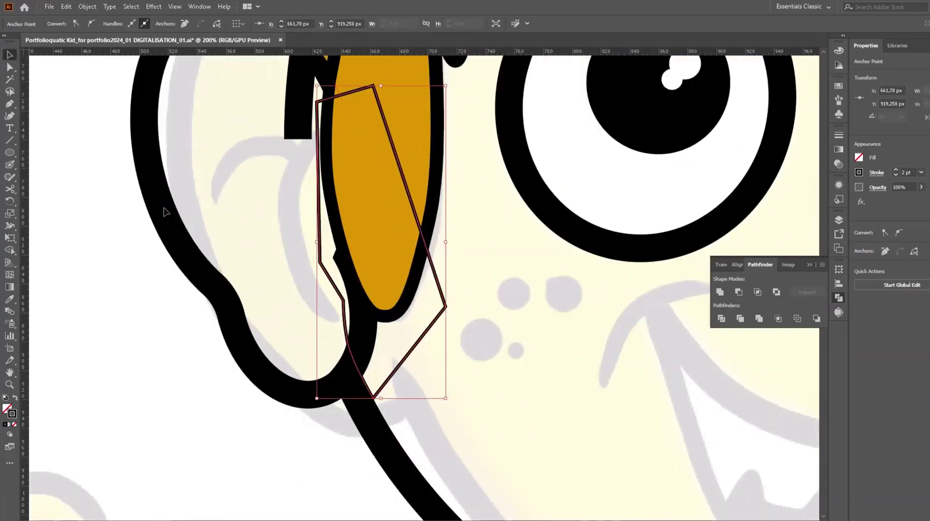
{"action": "left_click", "coordinate": [88, 6]}
{"action": "left_click", "coordinate": [111, 96]}
{"action": "left_click", "coordinate": [737, 292]}
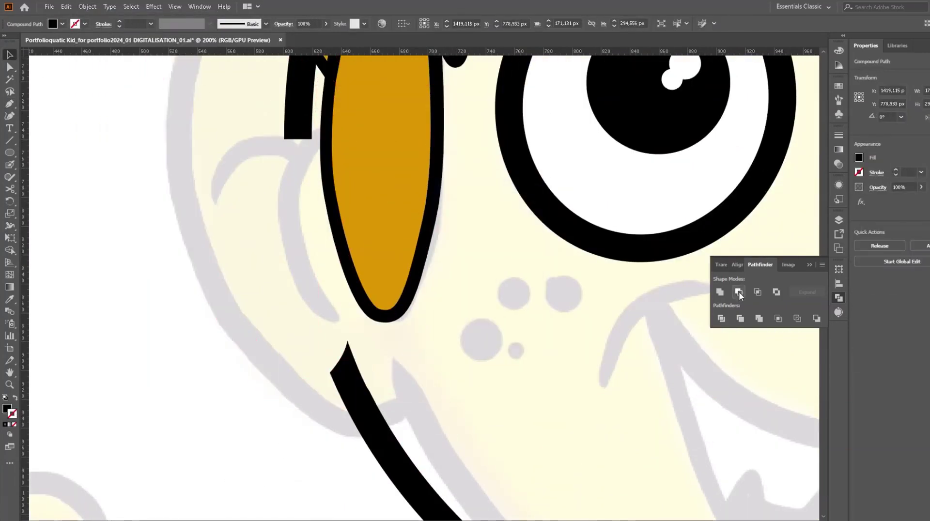
{"action": "key", "text": "ctrl+z"}
{"action": "key", "text": "ctrl+z"}
{"action": "key", "text": "ctrl+z"}
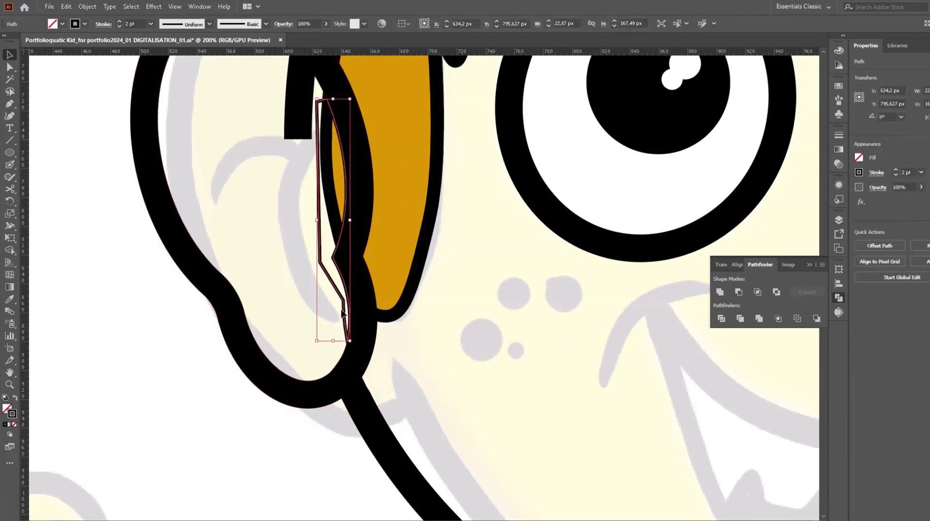
Step: Trace a shape around the left ear and trim the head outline with Pathfinder Minus Front
{"action": "key", "text": "ctrl+minus"}
{"action": "scroll", "coordinate": [378, 245], "scroll_direction": "up", "scroll_amount": 5}
{"action": "right_click", "coordinate": [339, 261]}
{"action": "key", "text": "Escape"}
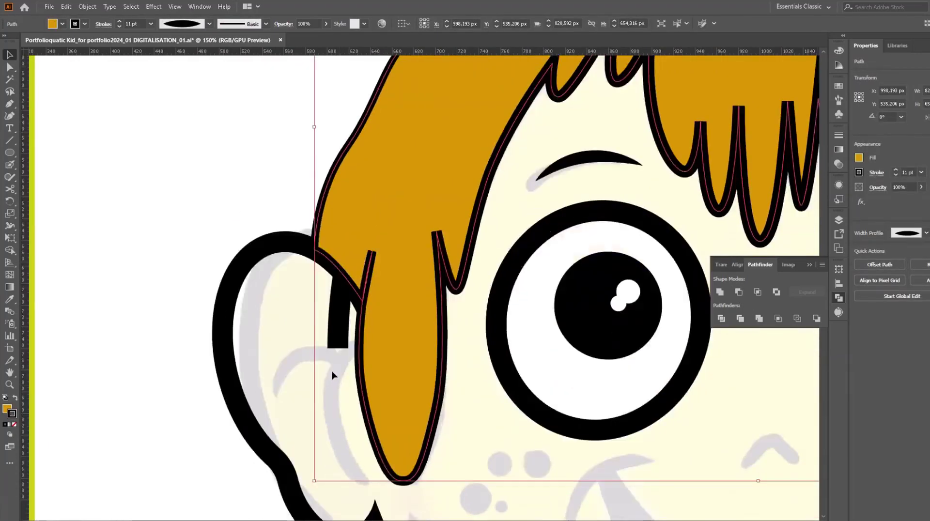
{"action": "key", "text": "ctrl+minus"}
{"action": "key", "text": "ctrl+minus"}
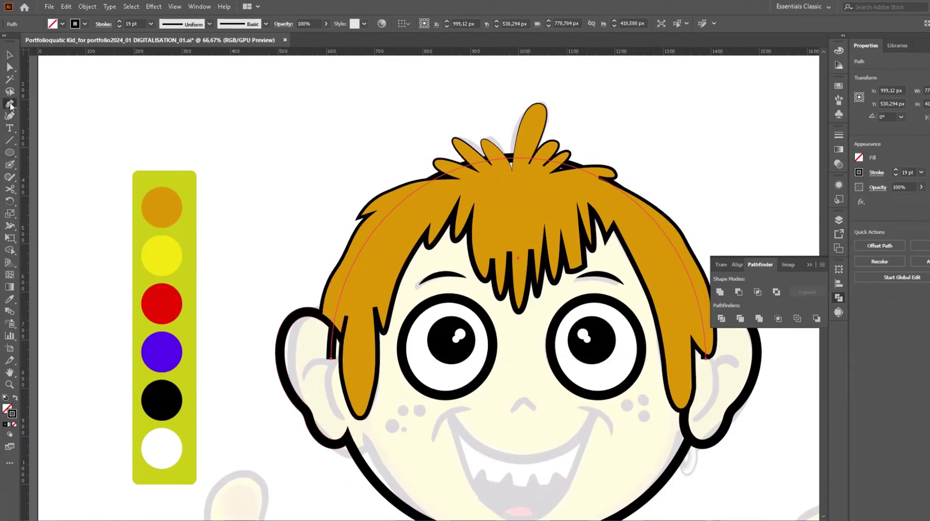
{"action": "left_click", "coordinate": [313, 313]}
{"action": "left_click", "coordinate": [356, 361]}
{"action": "left_click", "coordinate": [337, 383]}
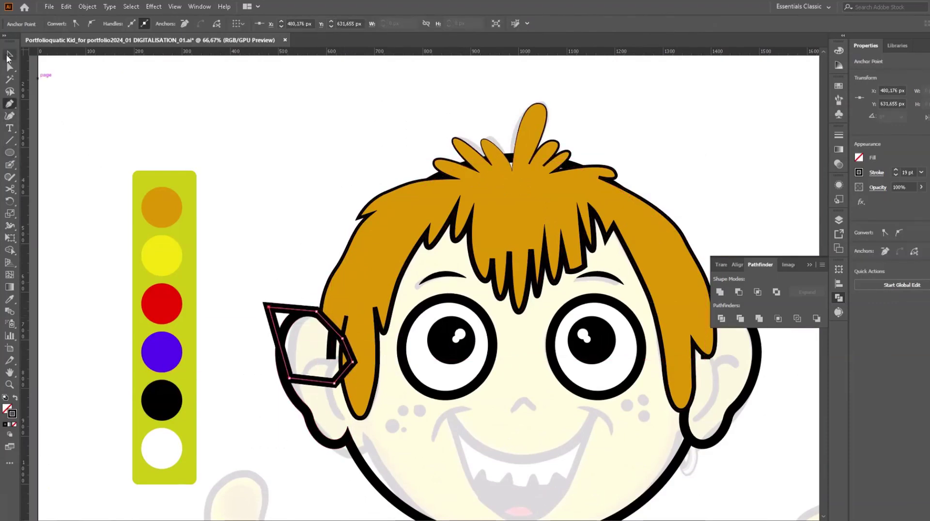
{"action": "left_click", "coordinate": [9, 57]}
{"action": "left_click", "coordinate": [87, 7]}
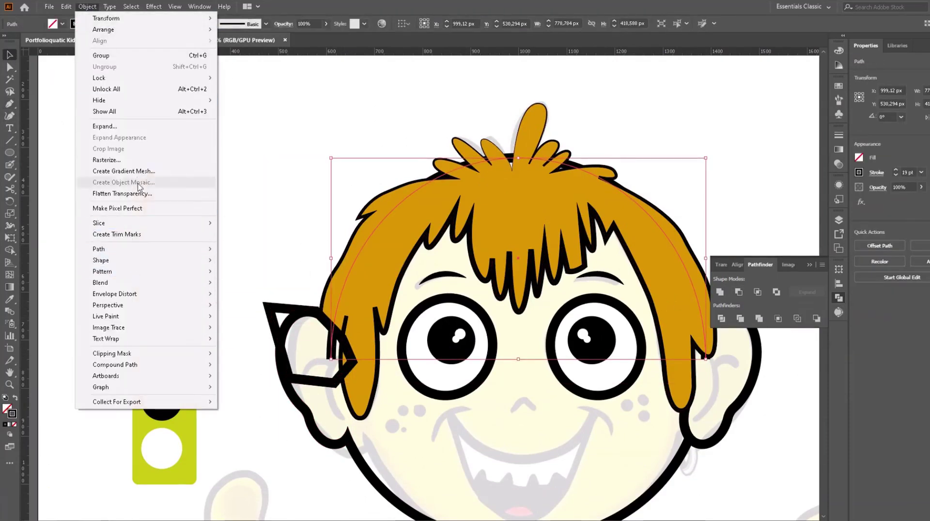
{"action": "left_click", "coordinate": [97, 114]}
{"action": "left_click", "coordinate": [739, 292]}
Step: Draw a black shape over the hair-ear join, then undo it
{"action": "scroll", "coordinate": [440, 401], "scroll_direction": "right", "scroll_amount": 5}
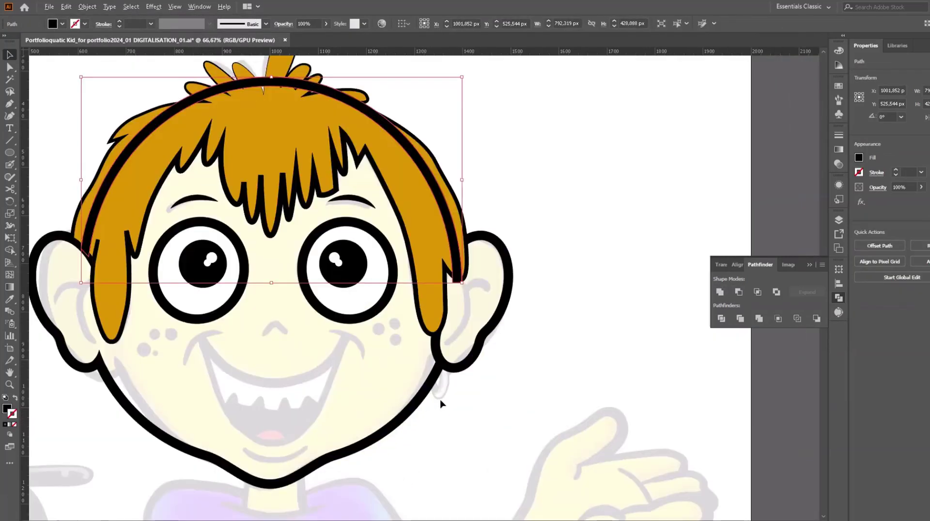
{"action": "scroll", "coordinate": [402, 375], "scroll_direction": "up", "scroll_amount": 1}
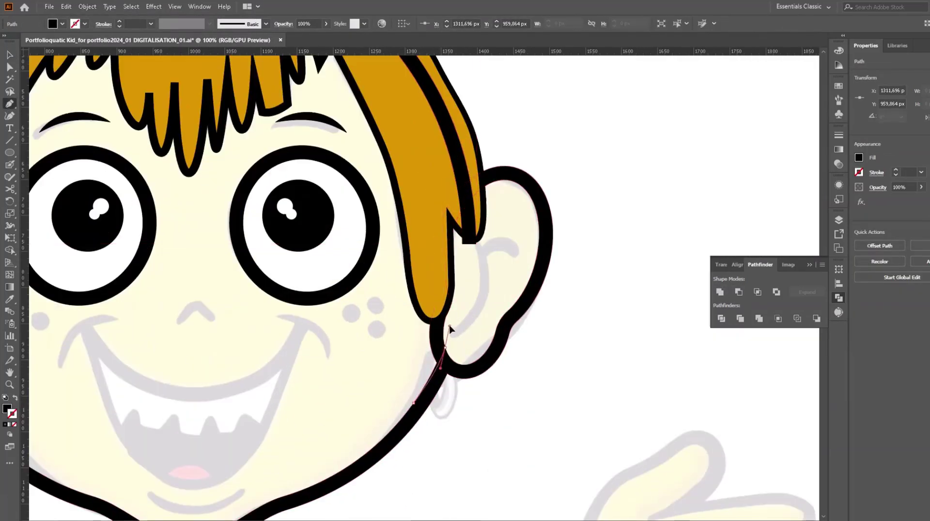
{"action": "left_click_drag", "start_coordinate": [450, 329], "coordinate": [454, 365]}
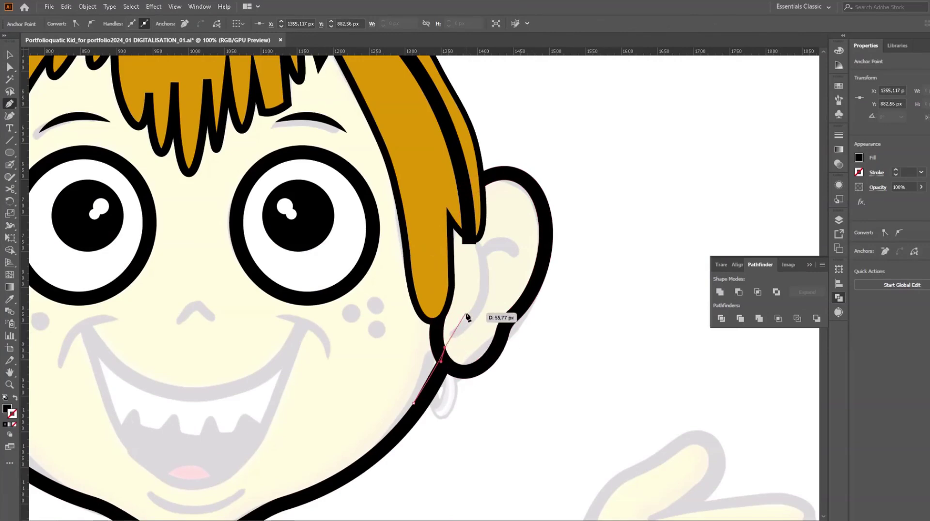
{"action": "left_click", "coordinate": [465, 196]}
{"action": "left_click", "coordinate": [443, 197]}
{"action": "left_click", "coordinate": [376, 378]}
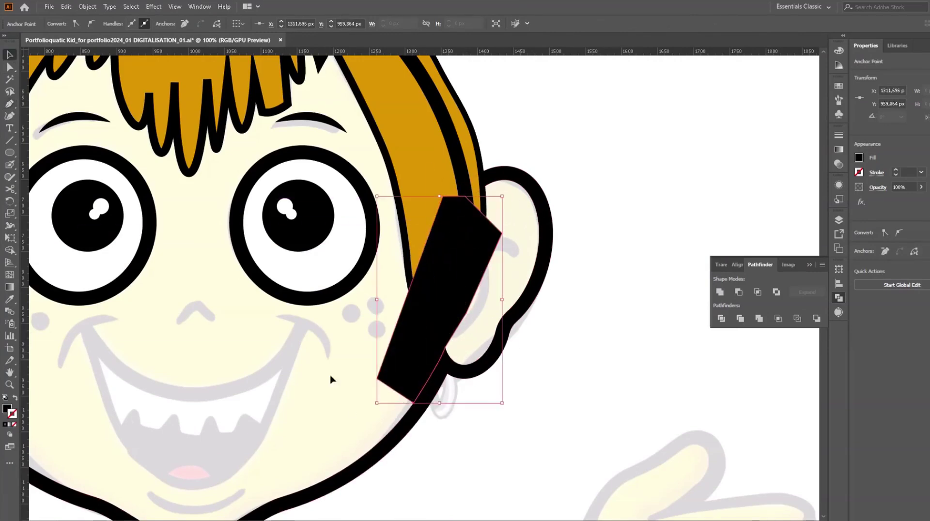
{"action": "left_click", "coordinate": [397, 442]}
{"action": "left_click", "coordinate": [460, 164]}
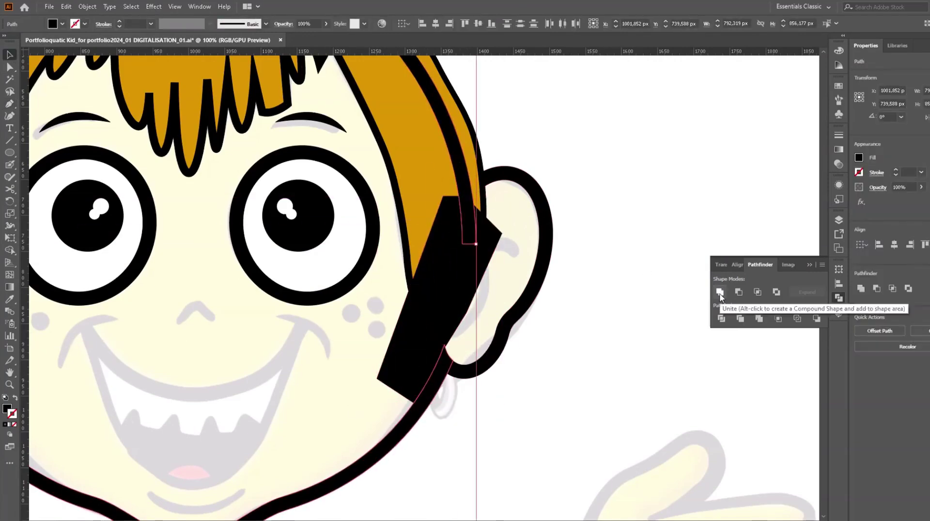
{"action": "right_click", "coordinate": [457, 280]}
{"action": "right_click", "coordinate": [460, 208]}
{"action": "left_click", "coordinate": [415, 345]}
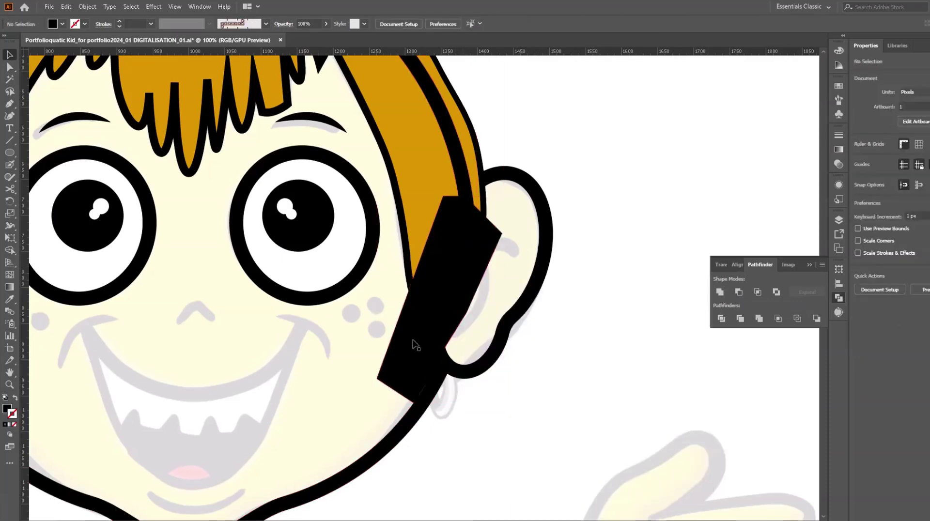
{"action": "key", "text": "ctrl+z"}
Step: Draw a closed black polygon over the hair edge with the Pen tool
{"action": "key", "text": "p"}
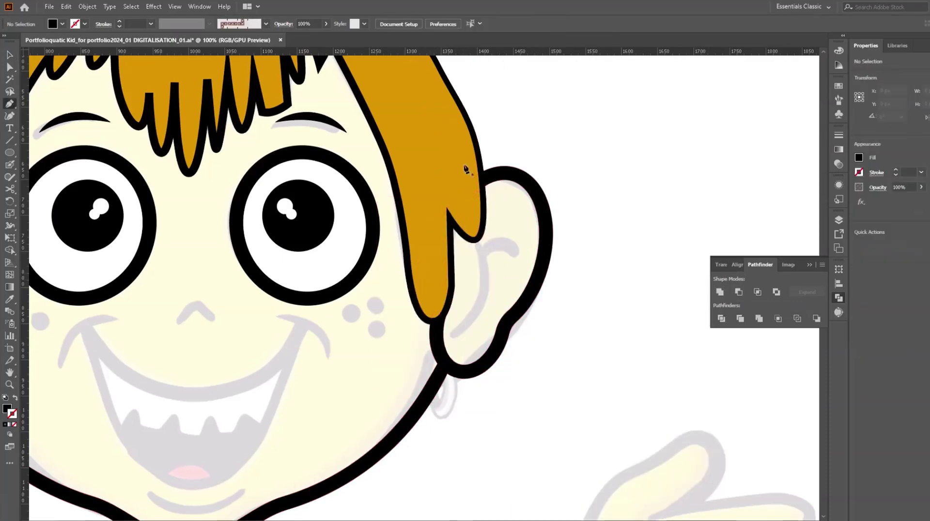
{"action": "left_click", "coordinate": [465, 165]}
{"action": "left_click", "coordinate": [491, 269]}
{"action": "left_click", "coordinate": [444, 346]}
{"action": "left_click", "coordinate": [434, 372]}
{"action": "left_click", "coordinate": [409, 359]}
{"action": "left_click", "coordinate": [376, 248]}
{"action": "left_click", "coordinate": [408, 162]}
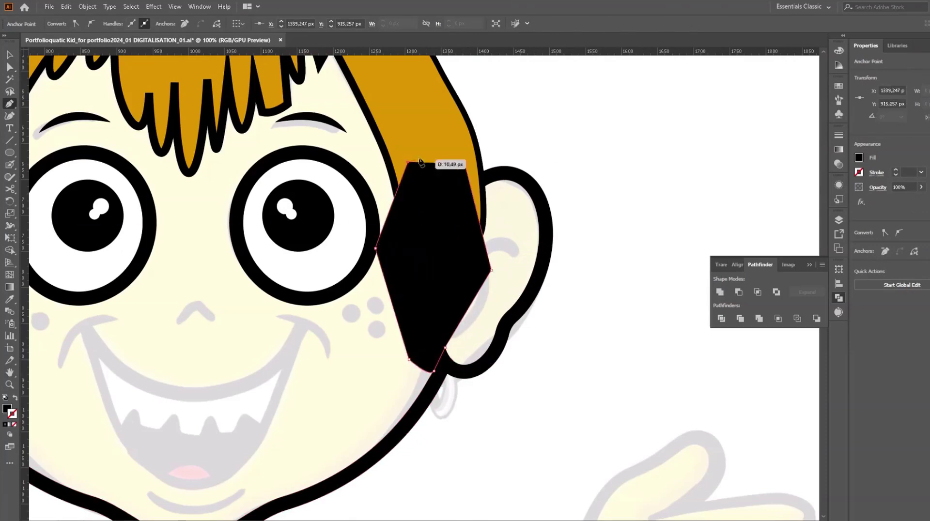
Step: Extend the orange hair fill down to the ear and change its stacking order
{"action": "left_click_drag", "start_coordinate": [412, 145], "coordinate": [431, 242]}
{"action": "right_click", "coordinate": [430, 141]}
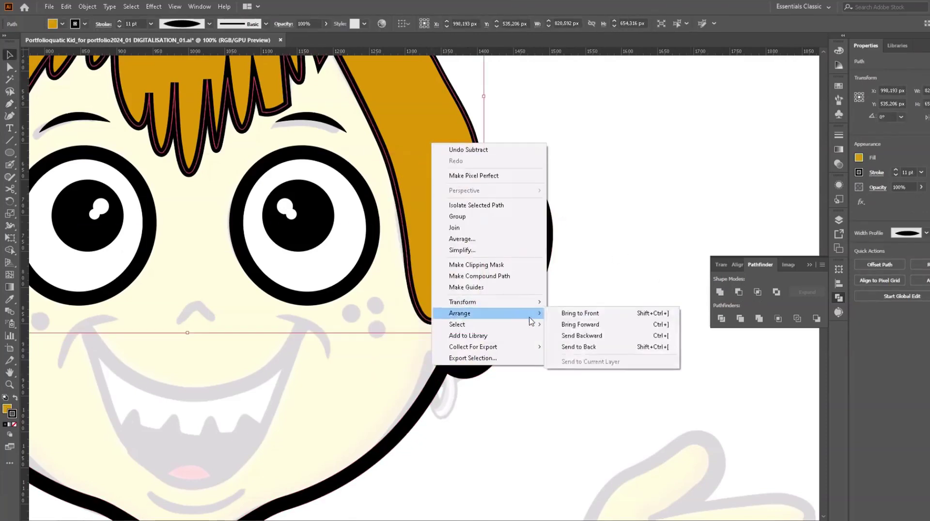
{"action": "left_click", "coordinate": [603, 288]}
{"action": "scroll", "coordinate": [603, 289], "scroll_direction": "down", "scroll_amount": 4}
{"action": "scroll", "coordinate": [608, 284], "scroll_direction": "down", "scroll_amount": 1}
Step: Select the hair and bring up its stroke settings
{"action": "scroll", "coordinate": [683, 166], "scroll_direction": "up", "scroll_amount": 2}
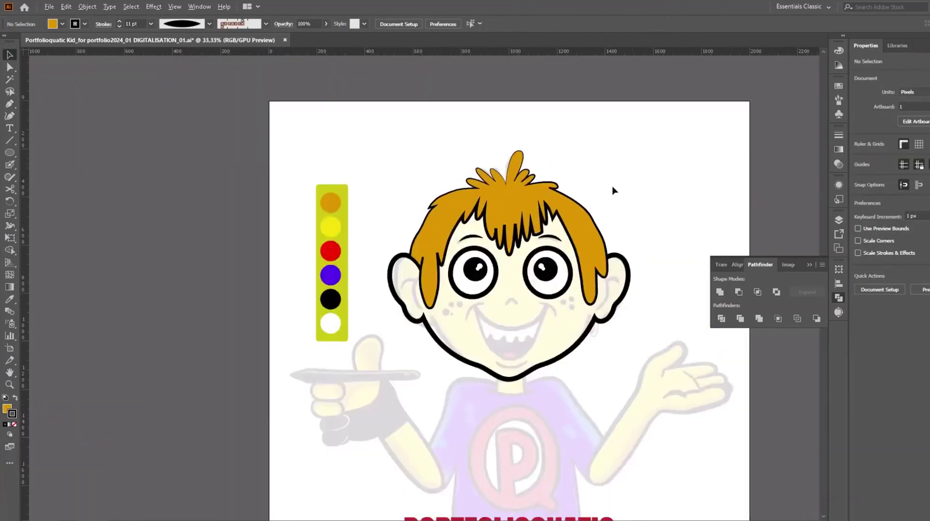
{"action": "scroll", "coordinate": [612, 190], "scroll_direction": "up", "scroll_amount": 1}
{"action": "left_click", "coordinate": [572, 242]}
{"action": "left_click", "coordinate": [876, 173]}
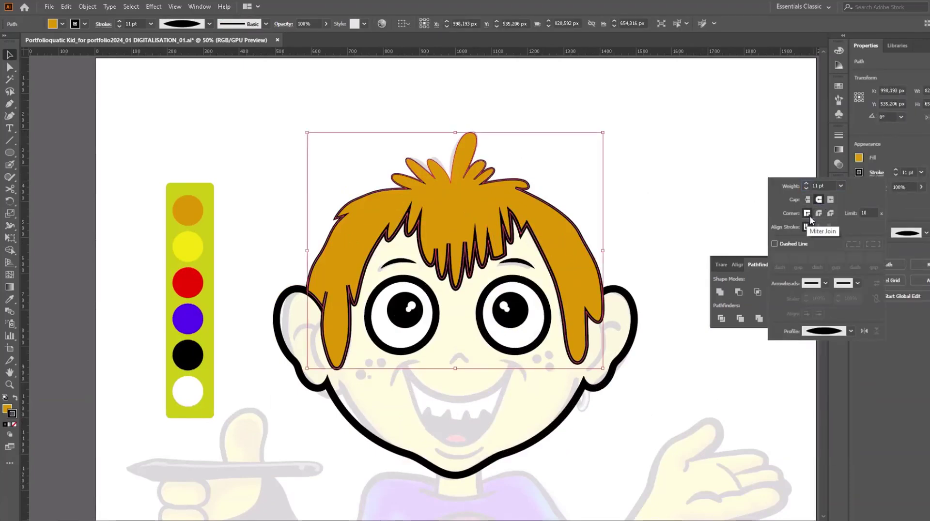
{"action": "scroll", "coordinate": [445, 242], "scroll_direction": "up", "scroll_amount": 4}
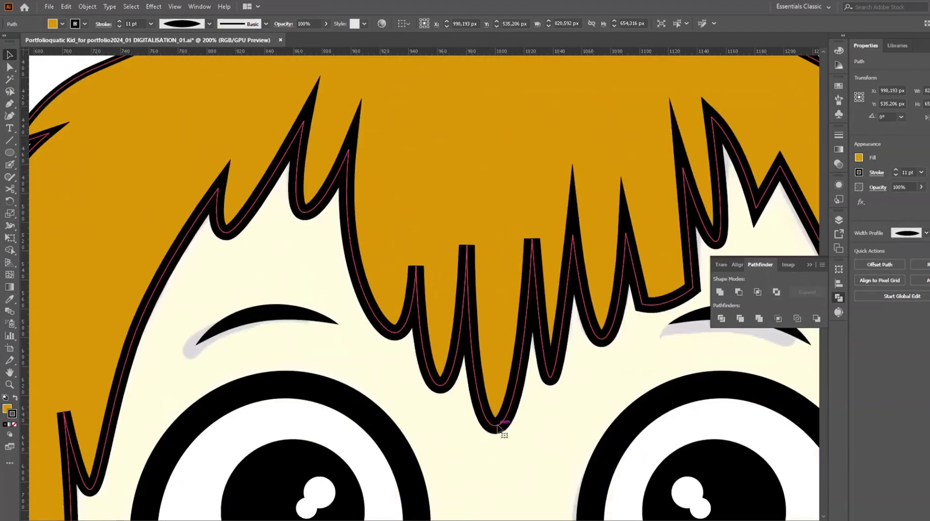
Step: Drag the central fringe strands' bottom anchors to form pointed tips
{"action": "left_click", "coordinate": [7, 67]}
{"action": "left_click", "coordinate": [440, 397]}
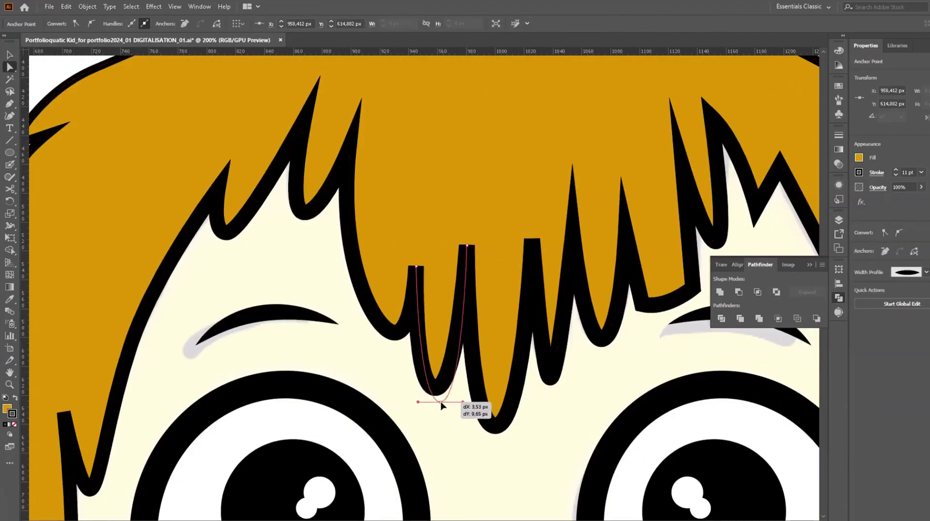
{"action": "left_click", "coordinate": [377, 333]}
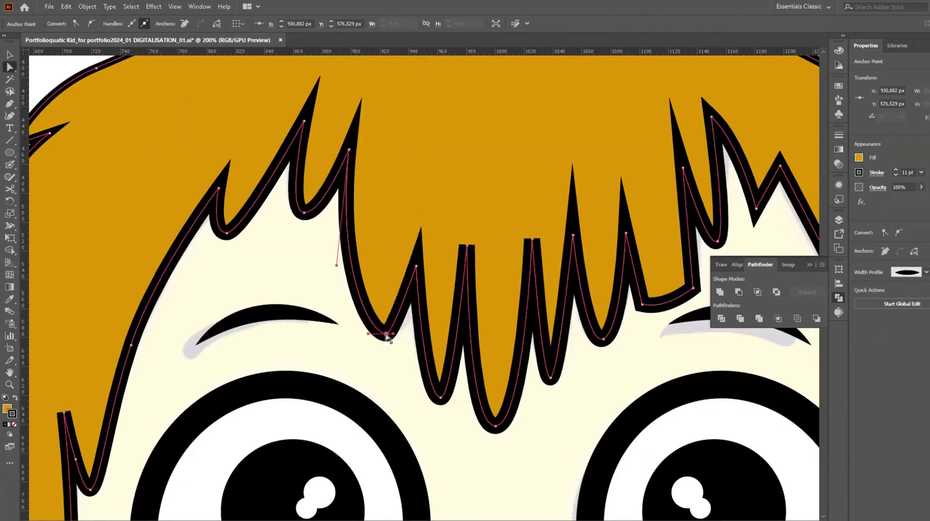
{"action": "left_click_drag", "start_coordinate": [504, 429], "coordinate": [503, 428]}
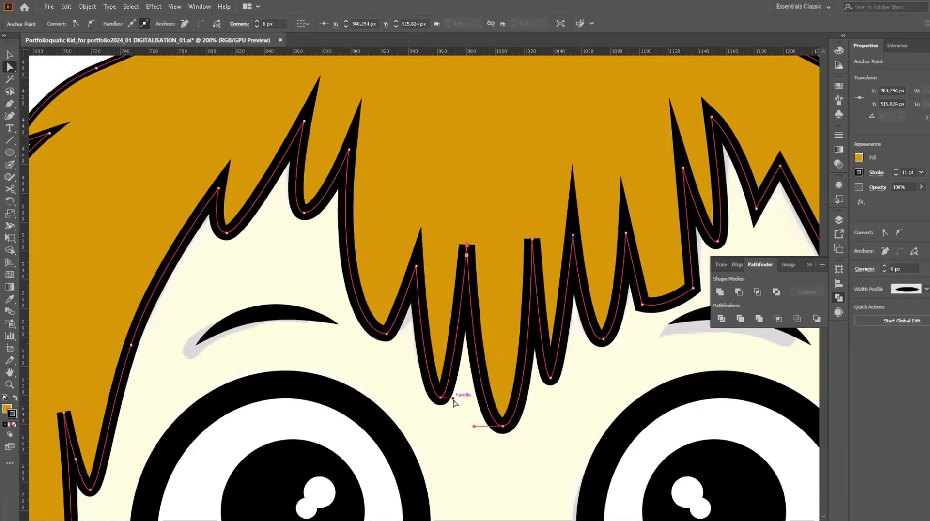
{"action": "left_click", "coordinate": [550, 378]}
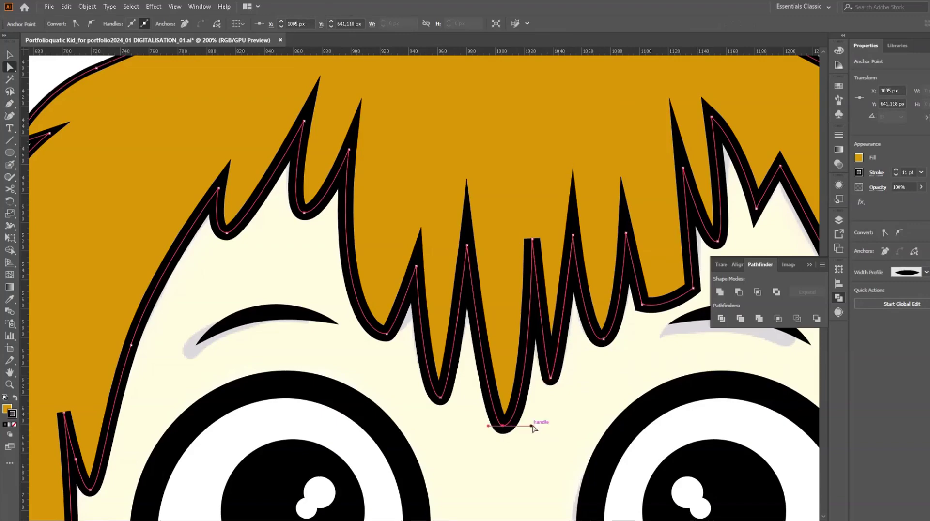
{"action": "left_click_drag", "start_coordinate": [500, 429], "coordinate": [494, 418]}
{"action": "scroll", "coordinate": [495, 229], "scroll_direction": "down", "scroll_amount": 5}
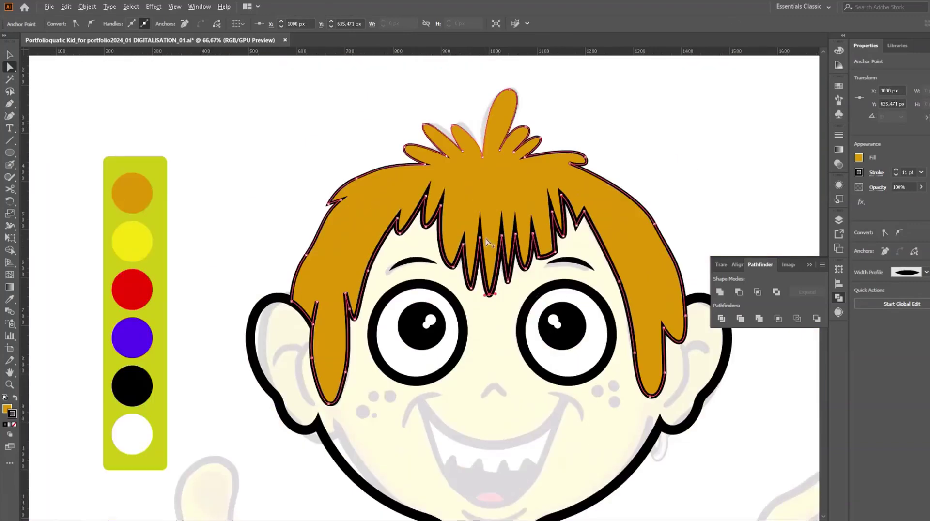
{"action": "scroll", "coordinate": [348, 315], "scroll_direction": "up", "scroll_amount": 7}
{"action": "left_click", "coordinate": [366, 334]}
{"action": "left_click_drag", "start_coordinate": [367, 339], "coordinate": [361, 359]}
{"action": "scroll", "coordinate": [366, 339], "scroll_direction": "up", "scroll_amount": 5}
{"action": "scroll", "coordinate": [396, 317], "scroll_direction": "down", "scroll_amount": 3}
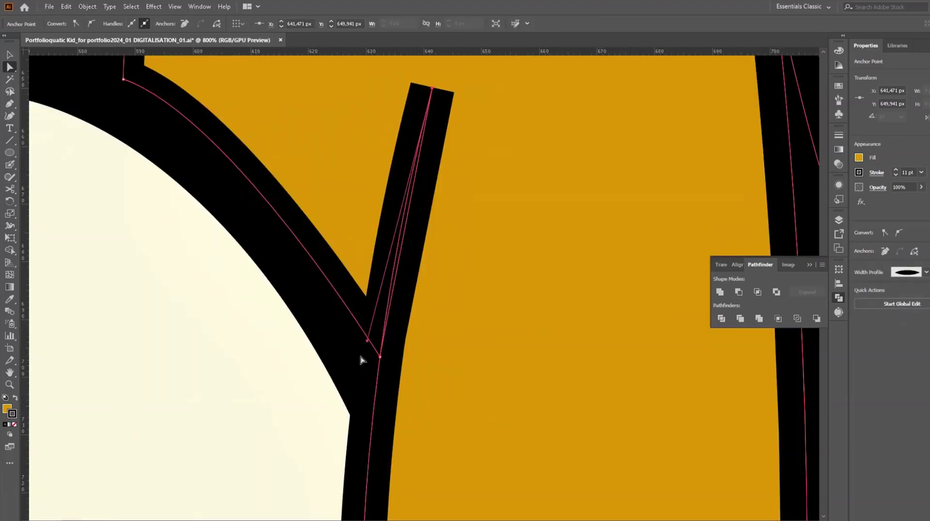
{"action": "scroll", "coordinate": [412, 212], "scroll_direction": "down", "scroll_amount": 3}
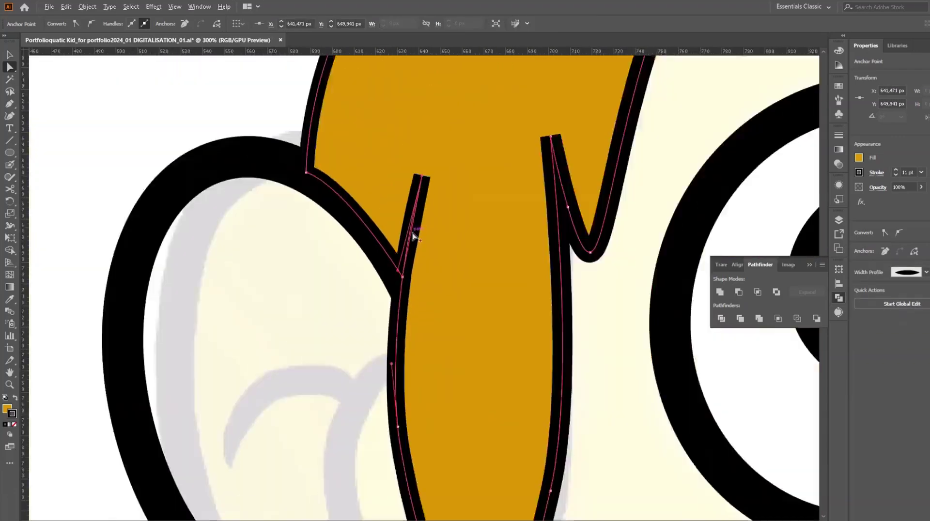
{"action": "scroll", "coordinate": [412, 212], "scroll_direction": "down", "scroll_amount": 3}
Step: Apply Object > Expand Appearance to the hair and select its black outline shape
{"action": "left_click", "coordinate": [87, 6]}
{"action": "left_click", "coordinate": [130, 141]}
{"action": "scroll", "coordinate": [436, 220], "scroll_direction": "up", "scroll_amount": 3}
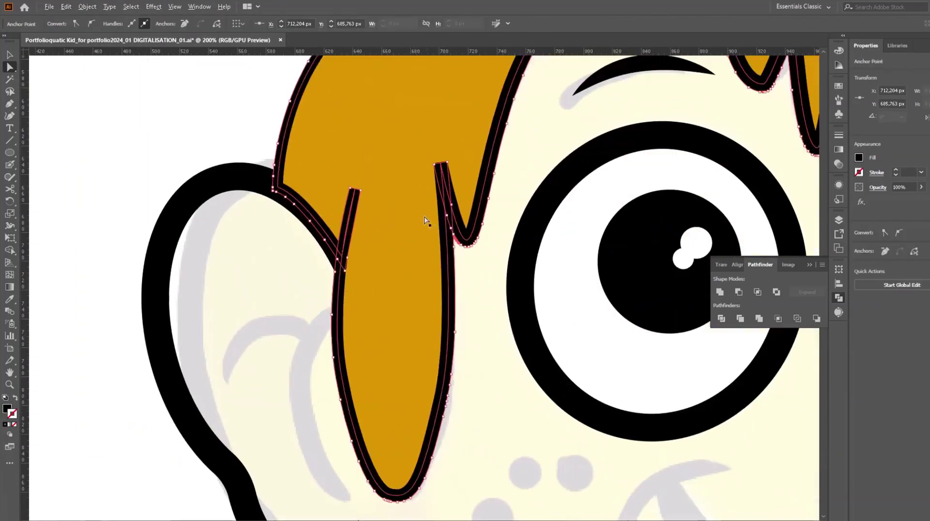
{"action": "right_click", "coordinate": [288, 141]}
{"action": "left_click", "coordinate": [280, 154]}
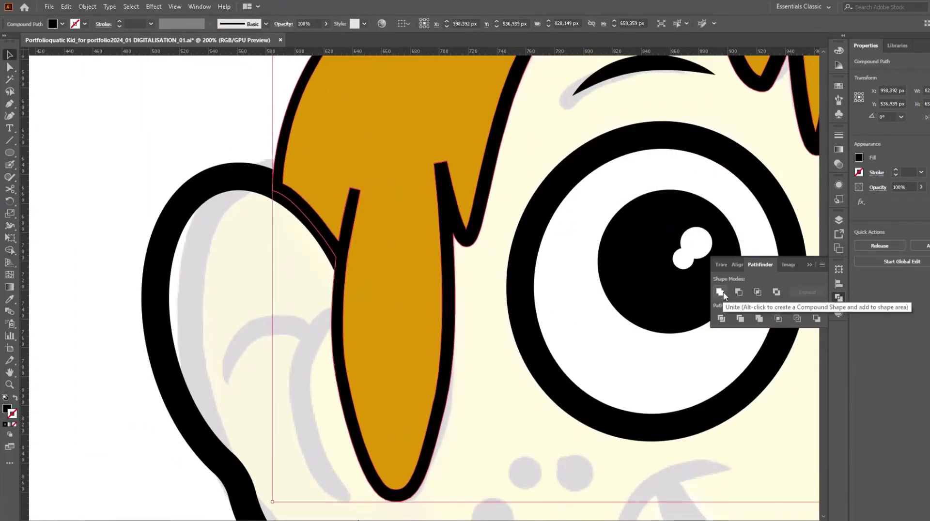
{"action": "scroll", "coordinate": [366, 213], "scroll_direction": "up", "scroll_amount": 3}
Step: Draw a black wedge at the strand junction extending down the strand
{"action": "left_click", "coordinate": [365, 169]}
{"action": "left_click", "coordinate": [318, 330]}
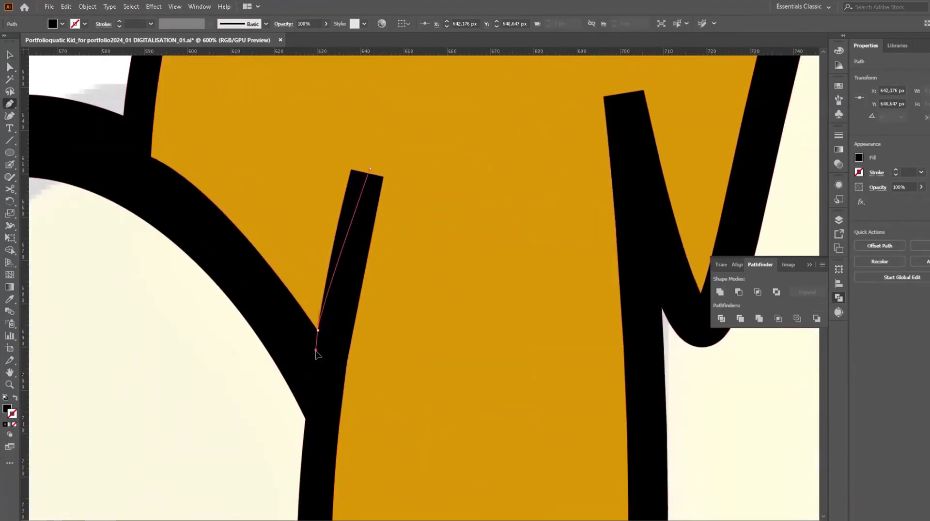
{"action": "left_click", "coordinate": [330, 112]}
{"action": "left_click", "coordinate": [424, 138]}
{"action": "left_click", "coordinate": [368, 347]}
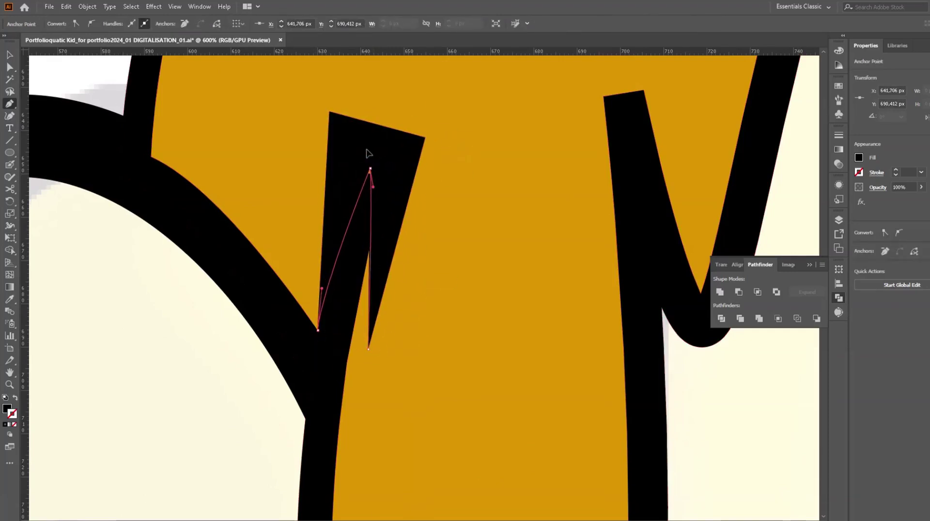
Step: Select the ear and face outlines together and merge them with Pathfinder Unite
{"action": "key", "text": "v"}
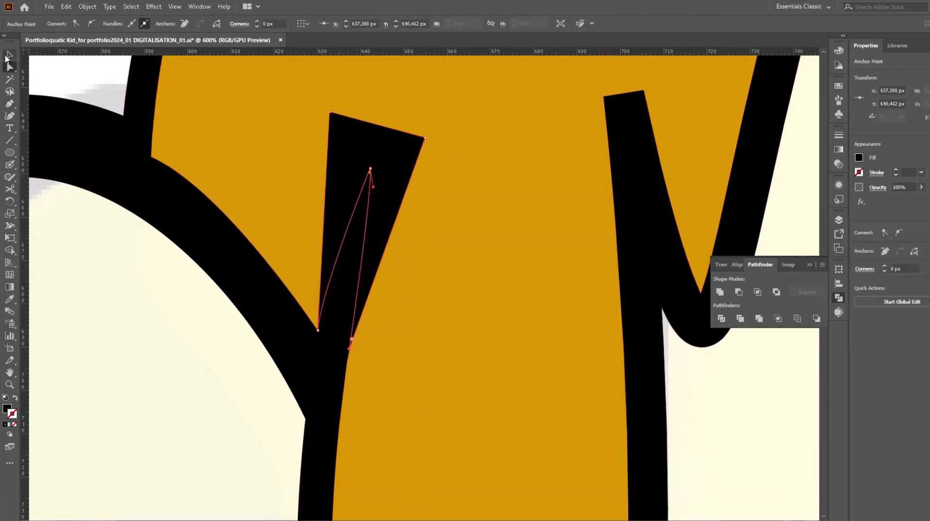
{"action": "left_click", "coordinate": [652, 293], "text": "shift"}
{"action": "scroll", "coordinate": [305, 253], "scroll_direction": "down", "scroll_amount": 5}
{"action": "scroll", "coordinate": [218, 223], "scroll_direction": "down", "scroll_amount": 5}
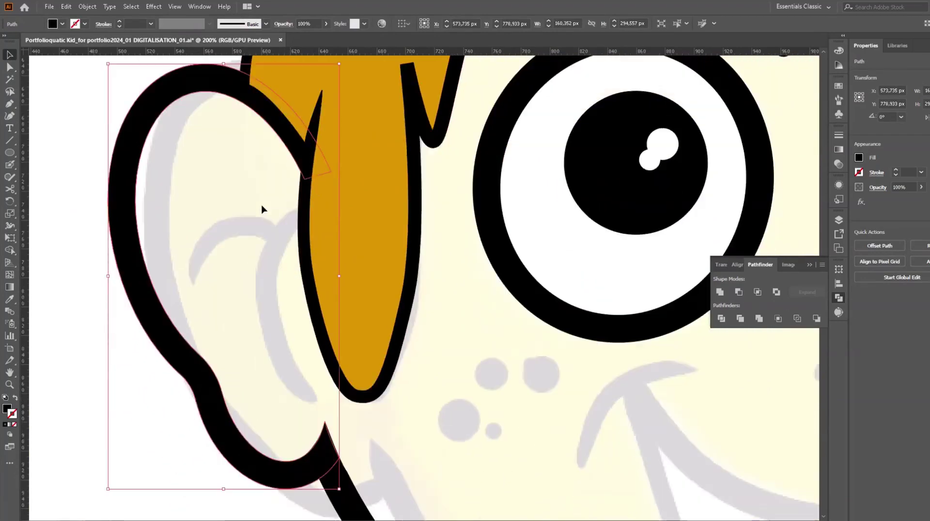
{"action": "scroll", "coordinate": [263, 210], "scroll_direction": "down", "scroll_amount": 4}
{"action": "left_click", "coordinate": [514, 300], "text": "shift"}
{"action": "left_click", "coordinate": [719, 292]}
{"action": "scroll", "coordinate": [293, 252], "scroll_direction": "up", "scroll_amount": 5}
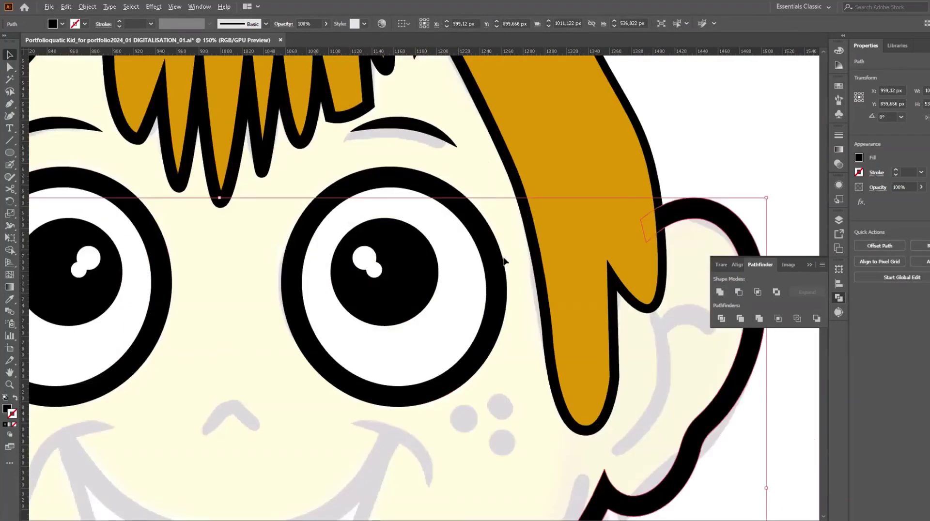
{"action": "scroll", "coordinate": [293, 252], "scroll_direction": "up", "scroll_amount": 3}
{"action": "scroll", "coordinate": [305, 290], "scroll_direction": "up", "scroll_amount": 3}
Step: Add an anchor on the spike's flat top and drag it into a sharp, slimmer point
{"action": "left_click", "coordinate": [318, 285]}
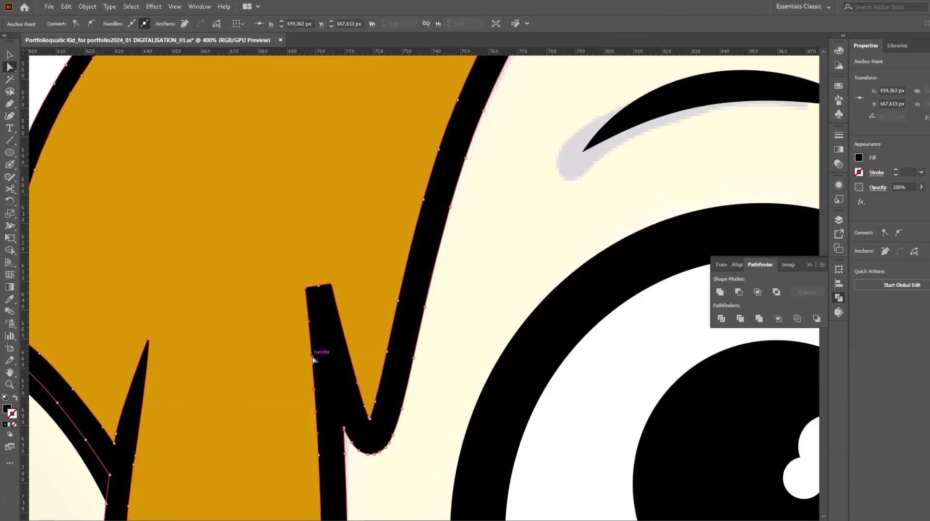
{"action": "left_click_drag", "start_coordinate": [305, 292], "coordinate": [318, 292]}
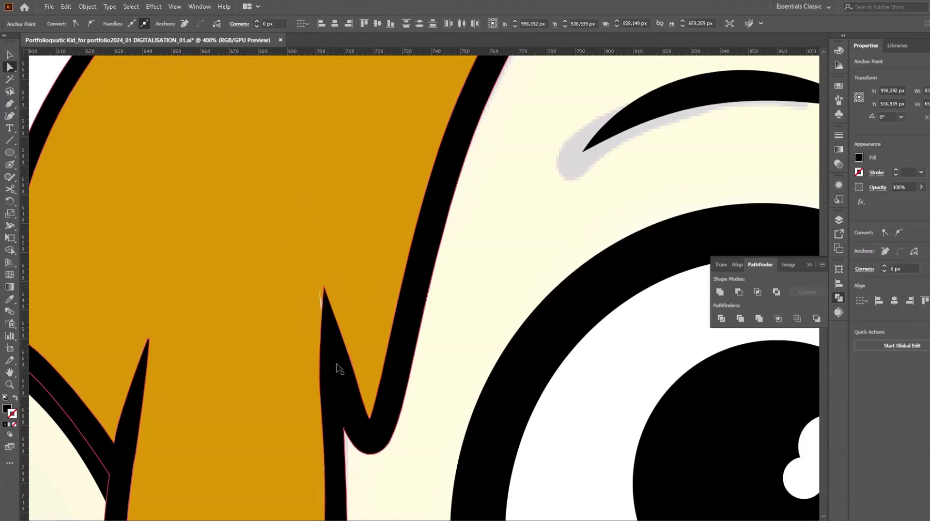
{"action": "key", "text": "ctrl+t"}
{"action": "left_click", "coordinate": [468, 65]}
{"action": "left_click_drag", "start_coordinate": [356, 384], "coordinate": [350, 379]}
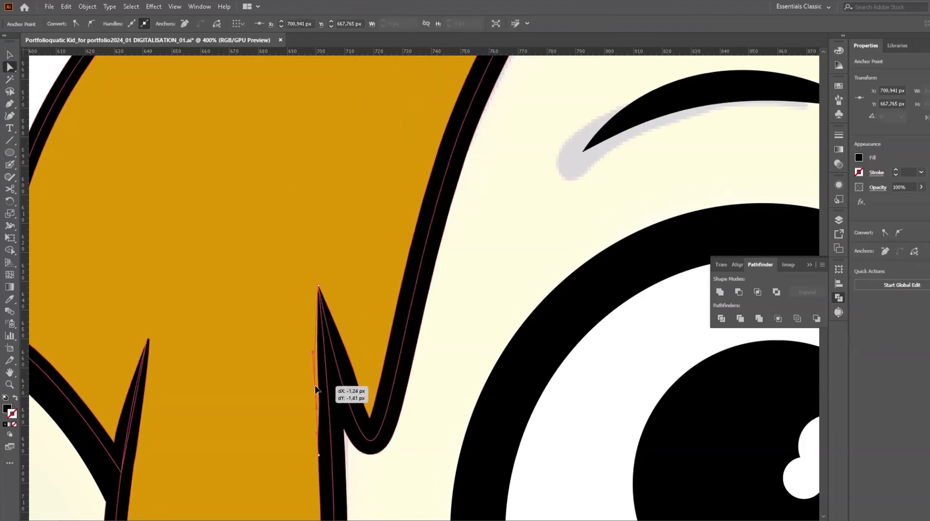
{"action": "scroll", "coordinate": [199, 342], "scroll_direction": "down", "scroll_amount": 3}
{"action": "scroll", "coordinate": [186, 300], "scroll_direction": "down", "scroll_amount": 1}
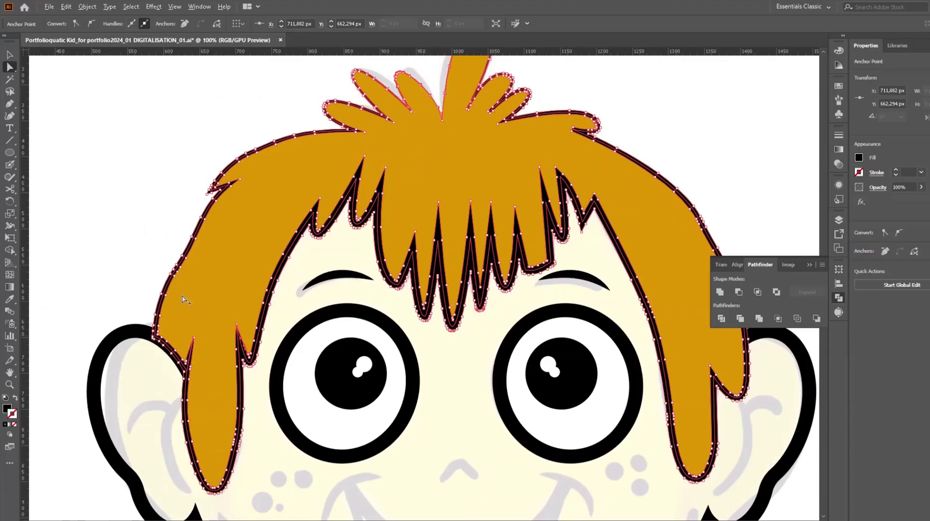
{"action": "scroll", "coordinate": [496, 299], "scroll_direction": "up", "scroll_amount": 1}
{"action": "scroll", "coordinate": [450, 354], "scroll_direction": "down", "scroll_amount": 4}
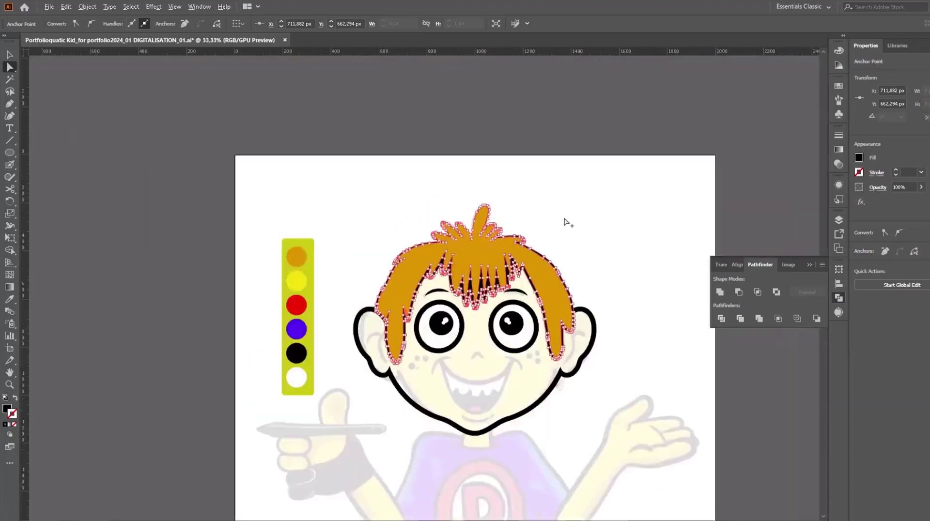
{"action": "scroll", "coordinate": [493, 383], "scroll_direction": "up", "scroll_amount": 2}
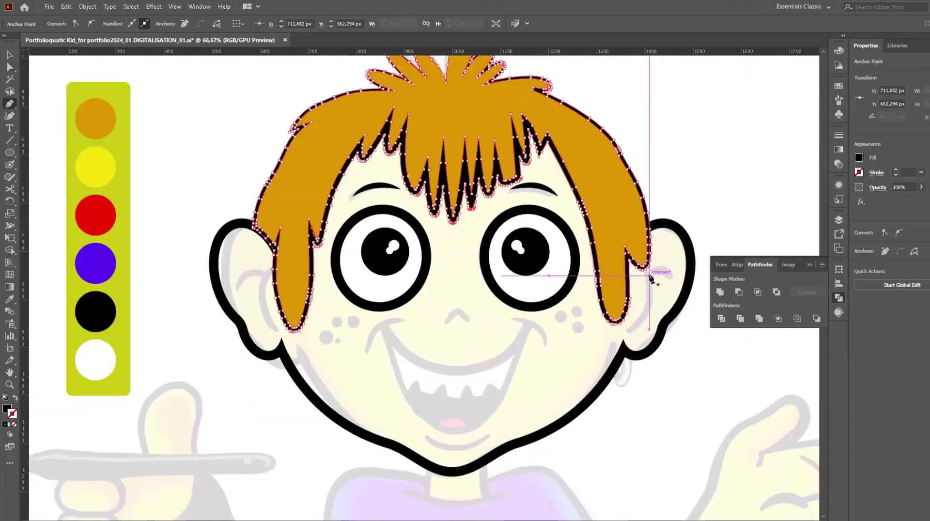
Step: Draw an inner-ear curve in the right ear with a heavier tapered stroke, then expand it
{"action": "left_click", "coordinate": [649, 276]}
{"action": "left_click_drag", "start_coordinate": [639, 326], "coordinate": [645, 332]}
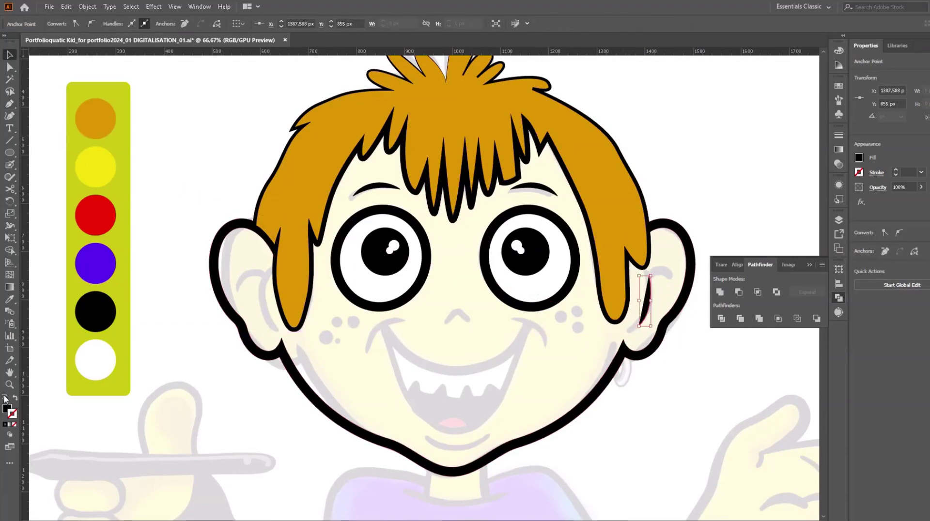
{"action": "left_click", "coordinate": [877, 172]}
{"action": "left_click", "coordinate": [818, 284]}
{"action": "left_click", "coordinate": [803, 358]}
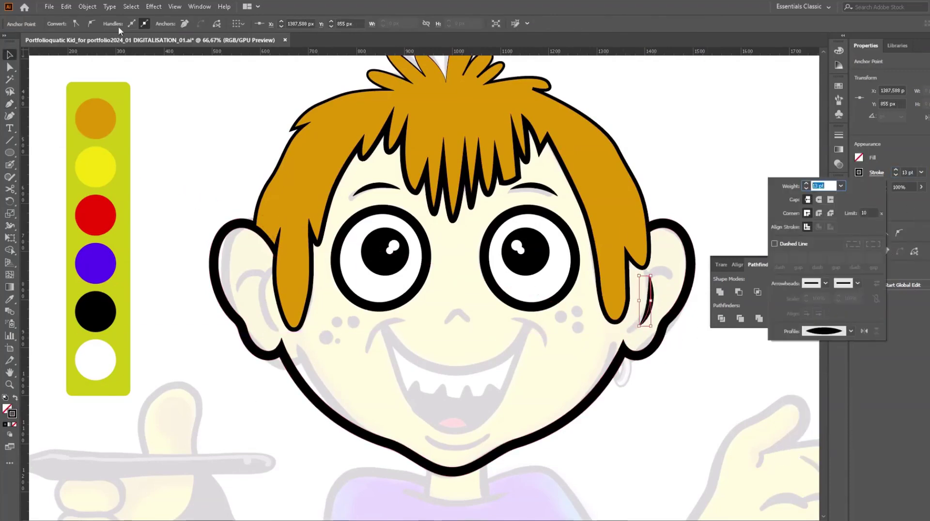
{"action": "left_click", "coordinate": [87, 6]}
{"action": "left_click", "coordinate": [112, 141]}
Step: Rotate the ear crescent slightly, delete an unwanted anchor, and reshape its curve
{"action": "scroll", "coordinate": [699, 325], "scroll_direction": "up", "scroll_amount": 4}
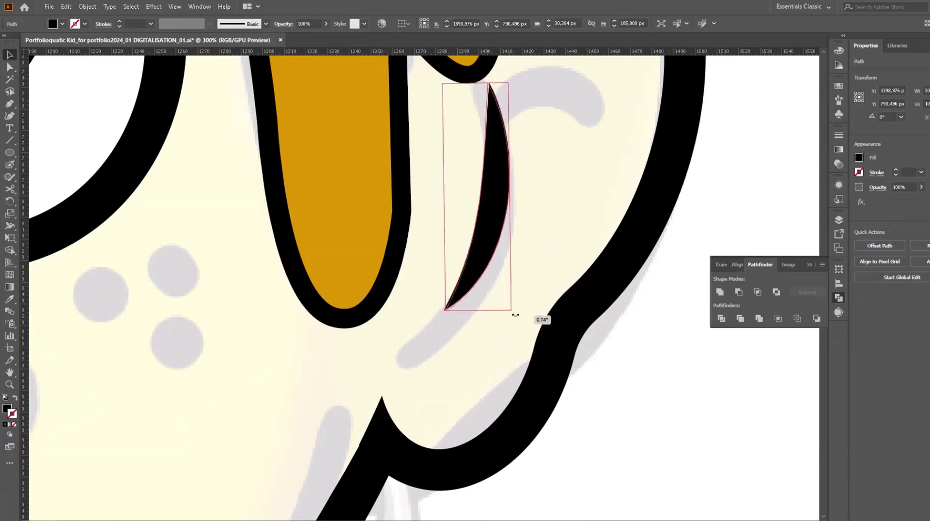
{"action": "left_click_drag", "start_coordinate": [514, 309], "coordinate": [506, 271]}
{"action": "left_click", "coordinate": [10, 66]}
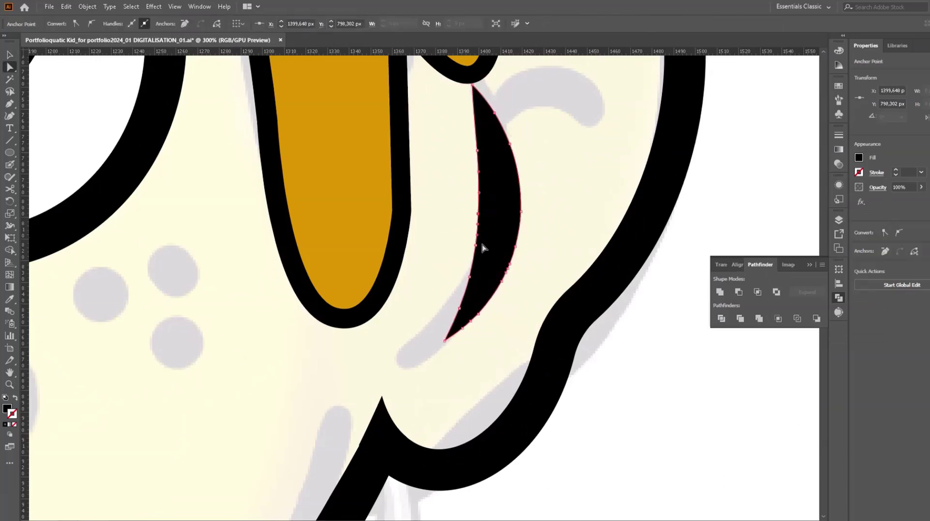
{"action": "right_click", "coordinate": [471, 278]}
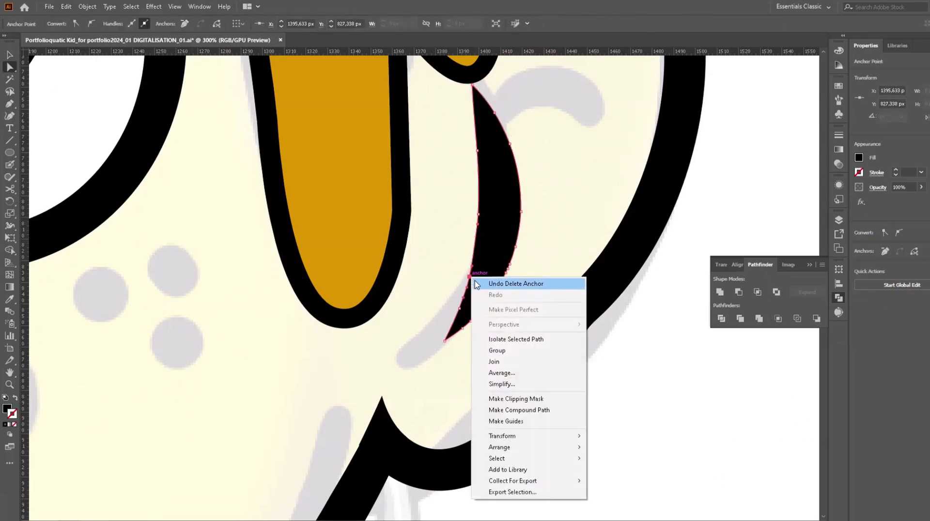
{"action": "left_click", "coordinate": [184, 24]}
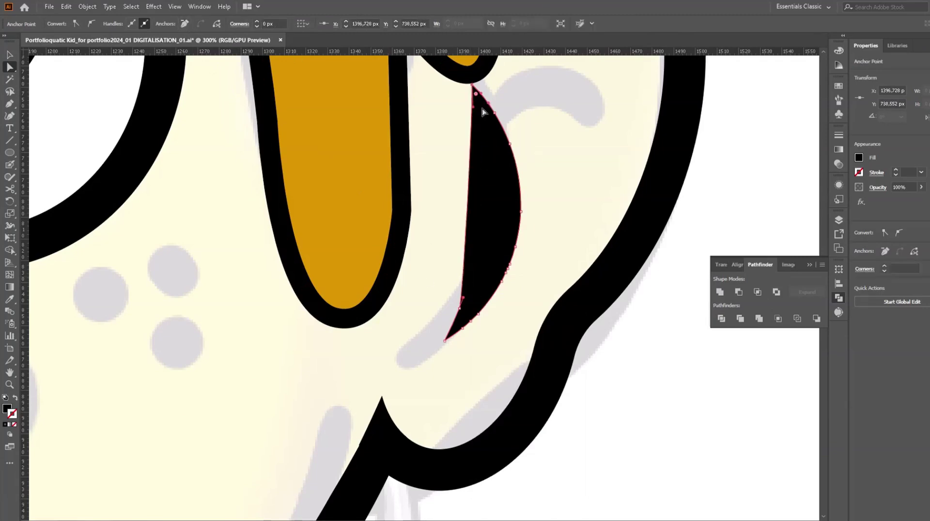
{"action": "key", "text": "p"}
{"action": "mouse_move", "coordinate": [460, 211]}
{"action": "left_mouse_down"}
{"action": "mouse_move", "coordinate": [485, 208]}
{"action": "mouse_move", "coordinate": [494, 219]}
{"action": "left_mouse_up"}
Step: Add a second unfilled black curve toward the upper ear, tapered and expanded into a shape
{"action": "scroll", "coordinate": [553, 279], "scroll_direction": "up", "scroll_amount": 1, "text": "alt"}
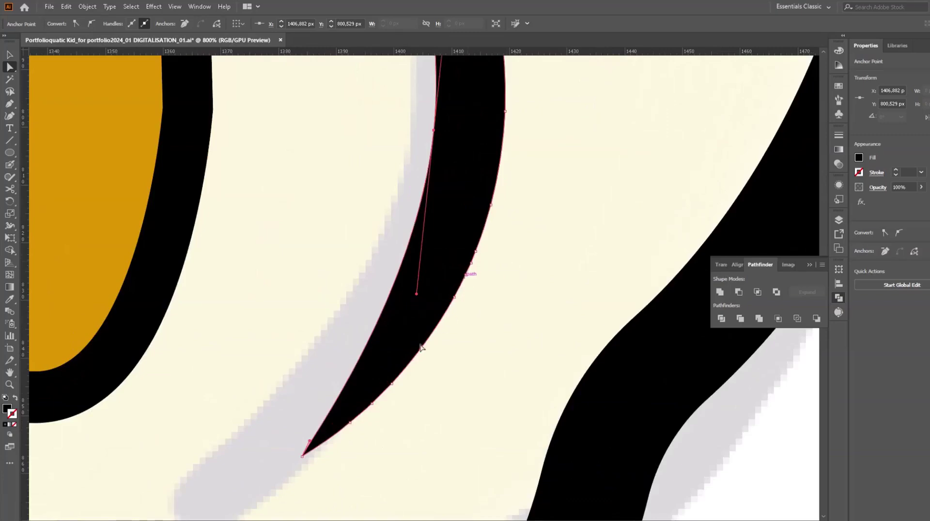
{"action": "scroll", "coordinate": [493, 326], "scroll_direction": "down", "scroll_amount": 1, "text": "alt"}
{"action": "left_click", "coordinate": [467, 218]}
{"action": "left_click_drag", "start_coordinate": [560, 186], "coordinate": [598, 210]}
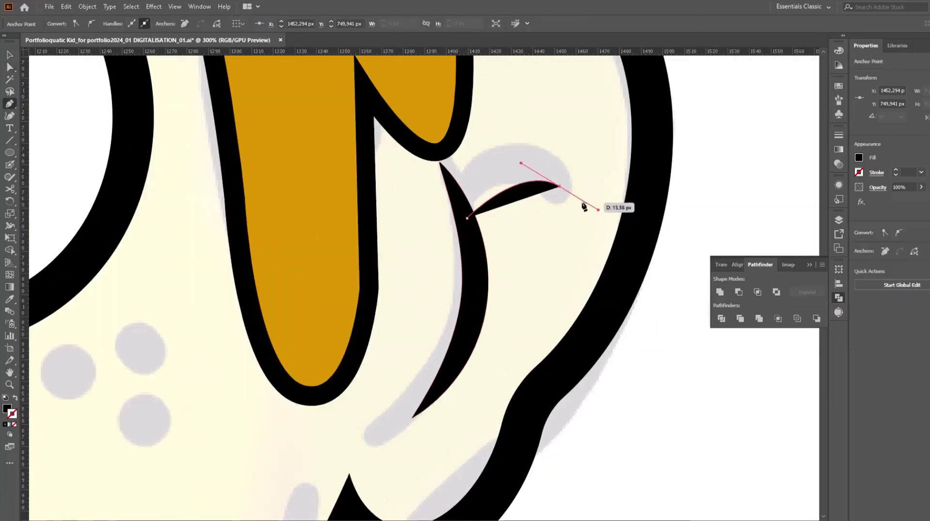
{"action": "left_click", "coordinate": [15, 398]}
{"action": "left_click", "coordinate": [876, 173]}
{"action": "left_click", "coordinate": [850, 331]}
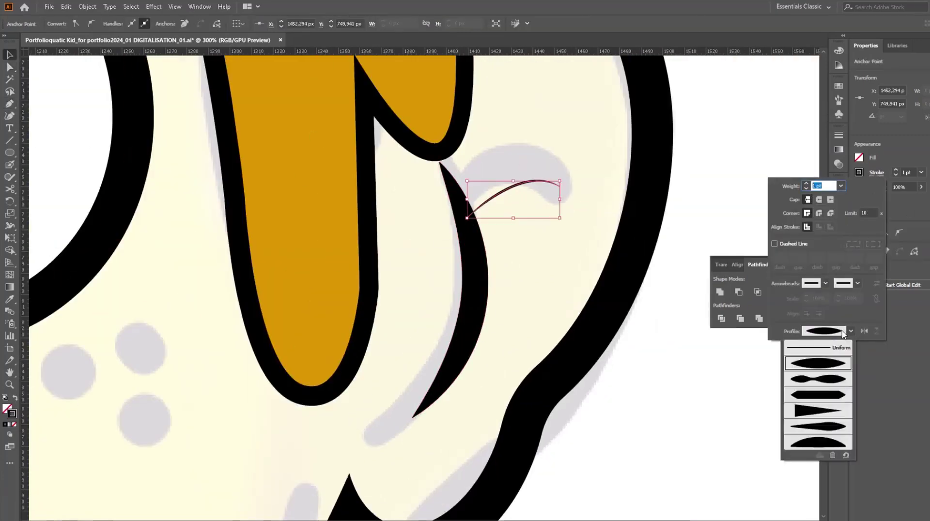
{"action": "left_click", "coordinate": [818, 388]}
{"action": "left_click", "coordinate": [87, 6]}
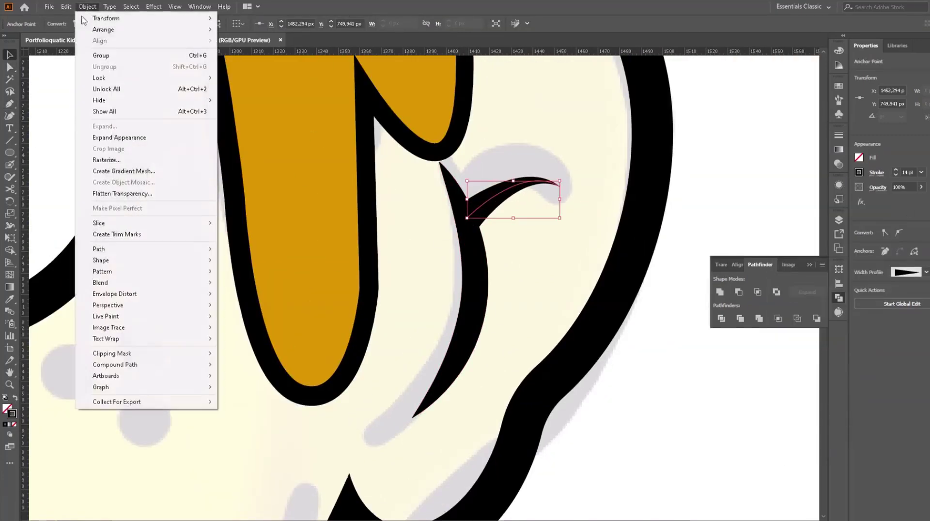
{"action": "left_click", "coordinate": [111, 160]}
Step: Unite both inner-ear pieces, then mirror a copy and place it inside the left ear
{"action": "scroll", "coordinate": [591, 225], "scroll_direction": "up", "scroll_amount": 1, "text": "alt"}
{"action": "left_click", "coordinate": [571, 269], "text": "shift"}
{"action": "left_click", "coordinate": [719, 292]}
{"action": "key", "text": "ctrl+minus"}
{"action": "key", "text": "ctrl+minus"}
{"action": "key", "text": "ctrl+minus"}
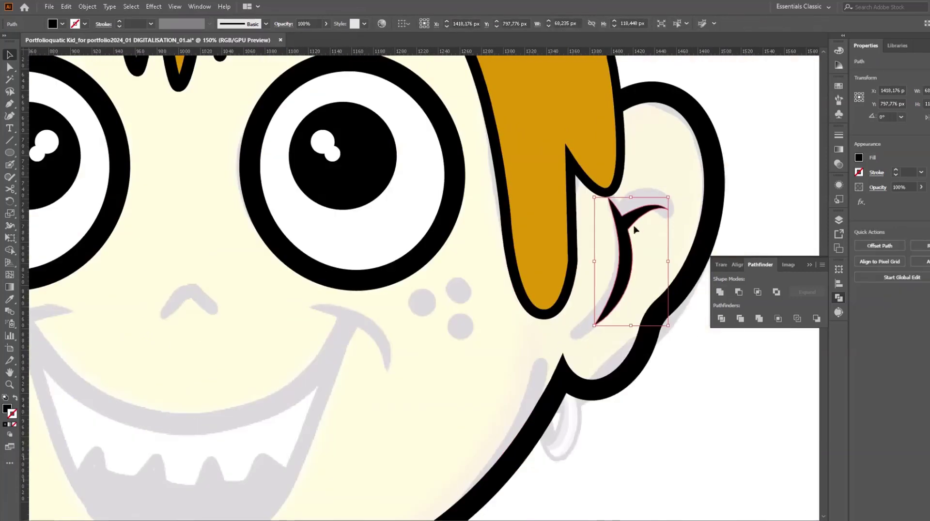
{"action": "right_click", "coordinate": [623, 226]}
{"action": "left_click", "coordinate": [66, 6]}
{"action": "key", "text": "Escape"}
{"action": "key", "text": "ctrl+minus"}
{"action": "key", "text": "ctrl+minus"}
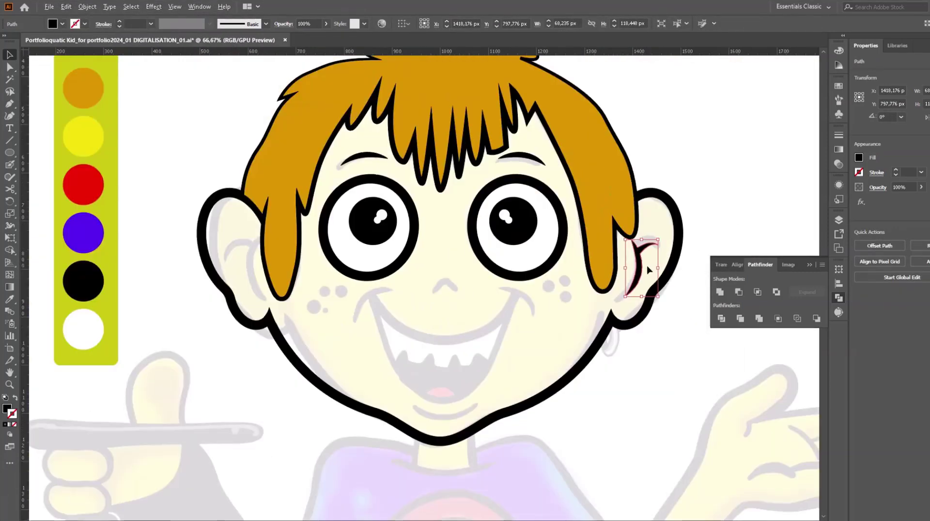
{"action": "key", "text": "Return"}
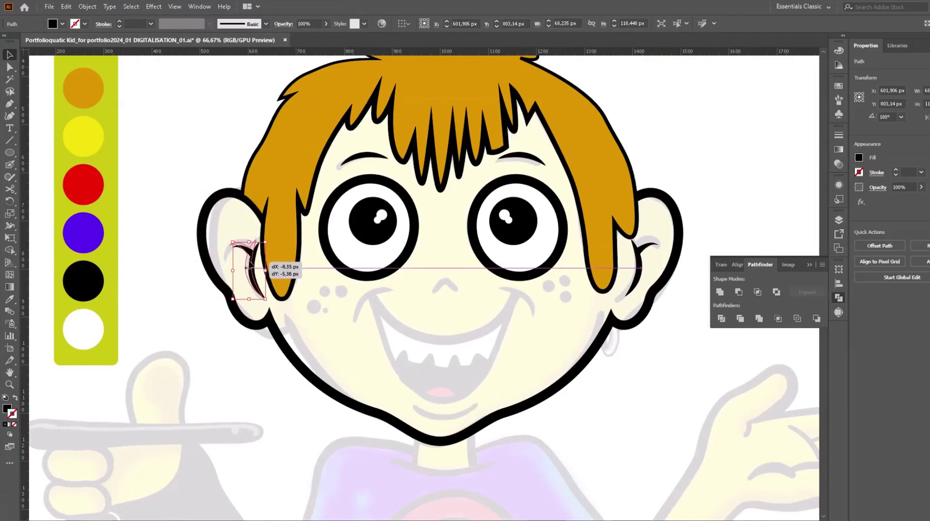
{"action": "left_click_drag", "start_coordinate": [249, 266], "coordinate": [243, 264]}
Step: Align the two inner-ear curves horizontally, deselect them, and zoom to the face at 100%
{"action": "left_click", "coordinate": [479, 25]}
{"action": "left_click", "coordinate": [678, 169]}
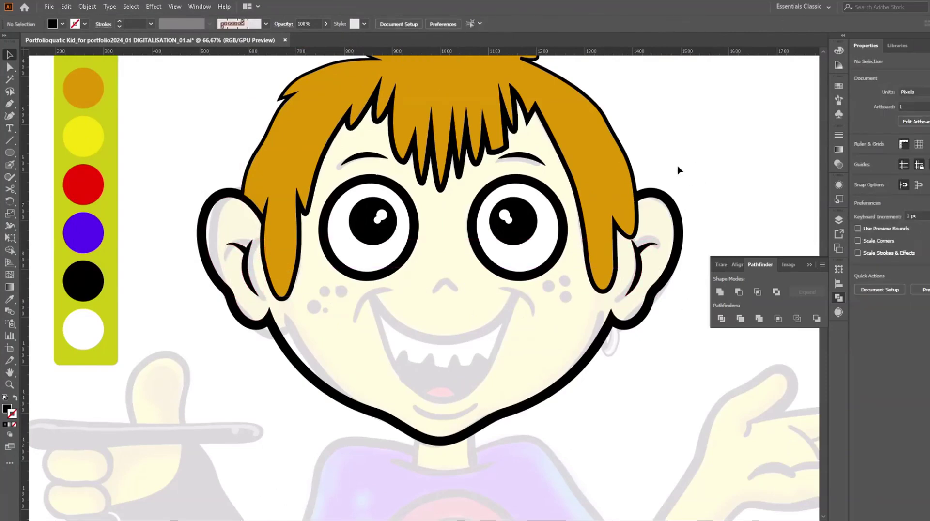
{"action": "key", "text": "ctrl+0"}
{"action": "key", "text": "ctrl+1"}
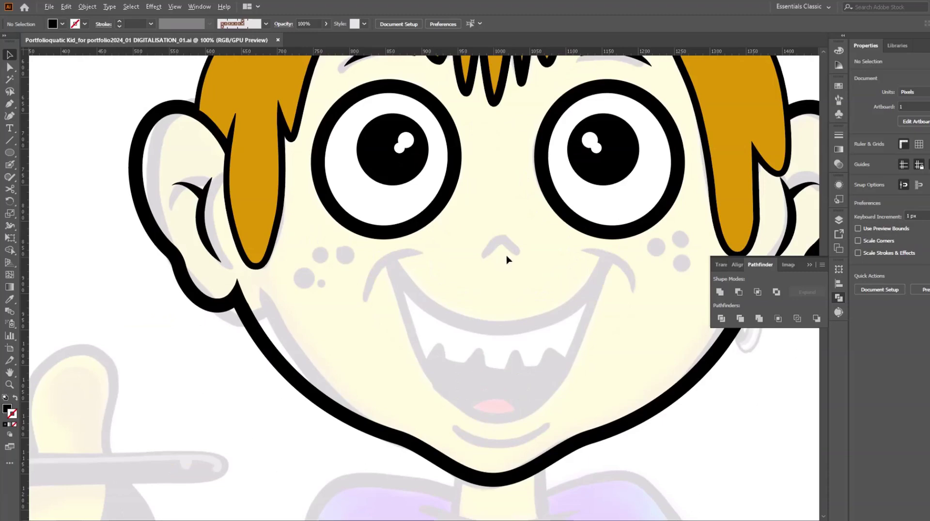
Step: Draw a closed three-point triangle over the sketched nose
{"action": "left_click", "coordinate": [9, 103]}
{"action": "left_click", "coordinate": [519, 256]}
{"action": "left_click", "coordinate": [500, 233]}
{"action": "left_click", "coordinate": [481, 255]}
{"action": "left_click", "coordinate": [519, 256]}
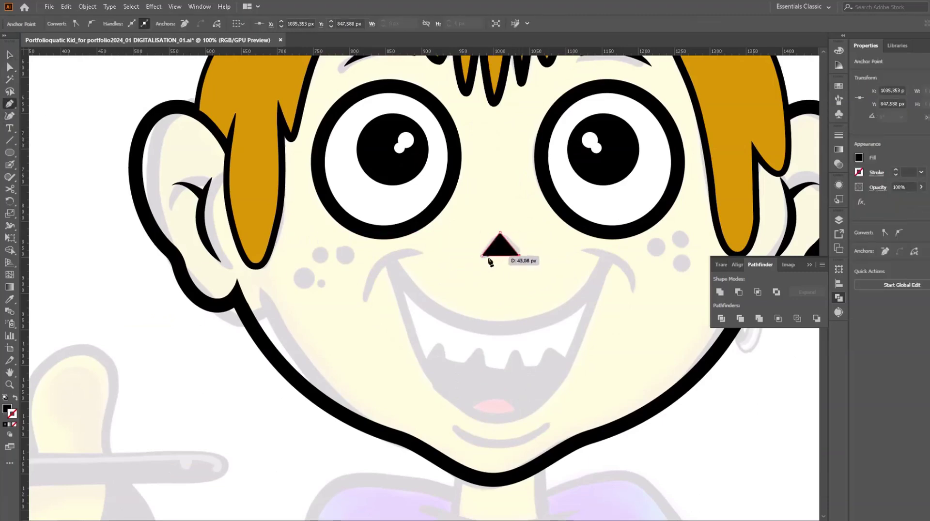
Step: Delete the triangle nose and draw a black square over the nose, rotated 45° into a diamond
{"action": "scroll", "coordinate": [506, 262], "scroll_direction": "up", "scroll_amount": 3}
{"action": "key", "text": "Delete"}
{"action": "left_click_drag", "start_coordinate": [10, 152], "coordinate": [54, 154]}
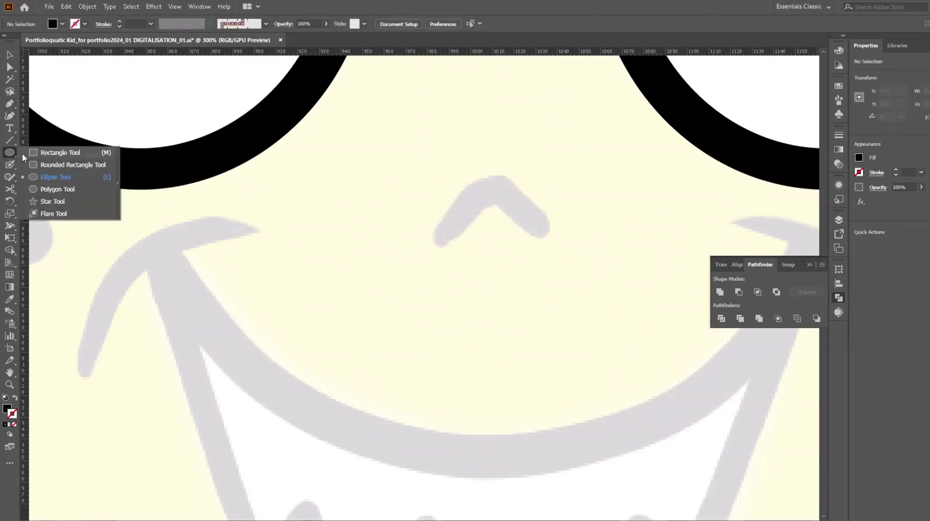
{"action": "left_click_drag", "start_coordinate": [444, 190], "coordinate": [529, 276]}
{"action": "left_click", "coordinate": [87, 6]}
{"action": "left_click", "coordinate": [233, 43]}
{"action": "type", "text": "45"}
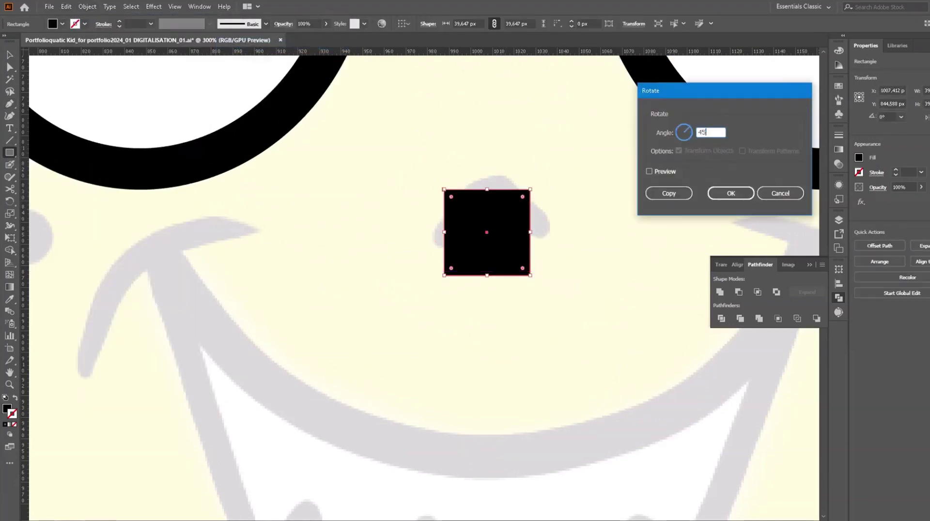
{"action": "key", "text": "Return"}
Step: Paste a copy of the diamond in place, nudge it down, and subtract it with Minus Front to leave a chevron
{"action": "left_click", "coordinate": [66, 6]}
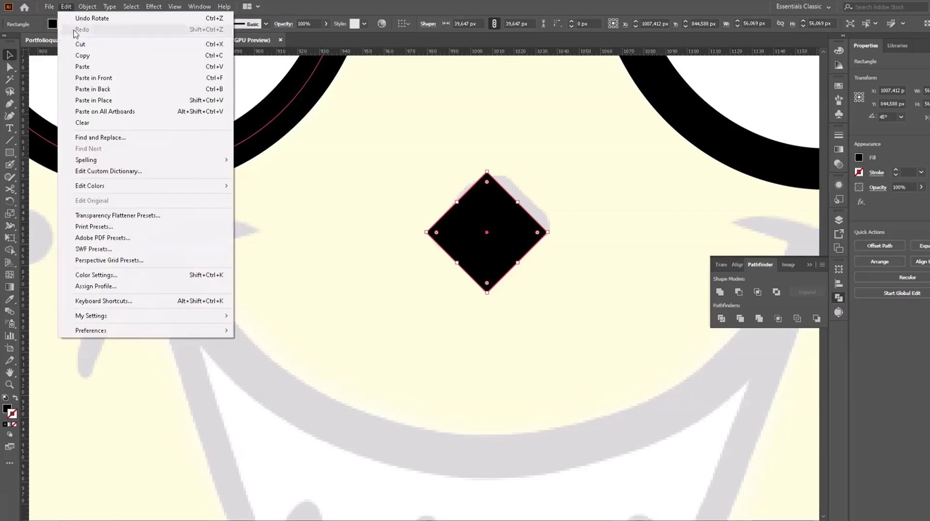
{"action": "left_click", "coordinate": [102, 103]}
{"action": "left_click_drag", "start_coordinate": [496, 213], "coordinate": [496, 233]}
{"action": "left_click", "coordinate": [486, 250], "text": "shift"}
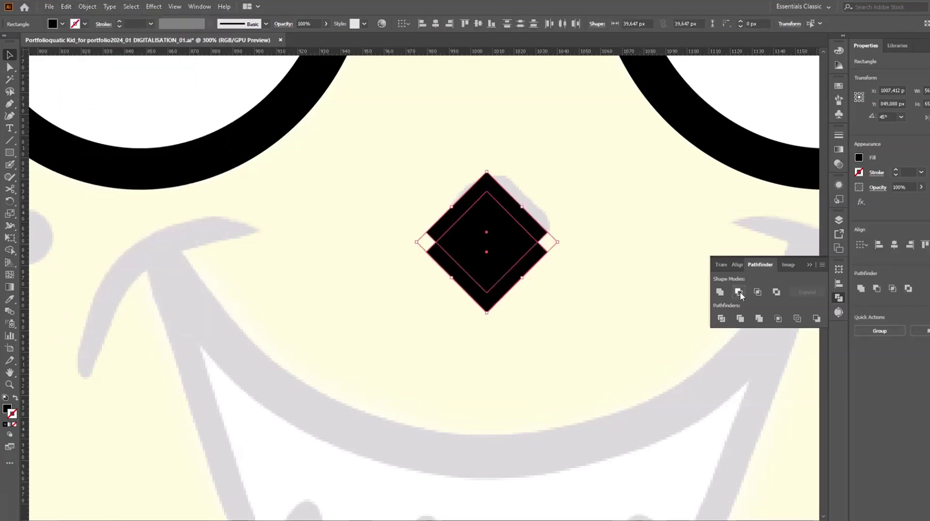
{"action": "left_click", "coordinate": [738, 292]}
{"action": "scroll", "coordinate": [543, 231], "scroll_direction": "up", "scroll_amount": 3}
{"action": "key", "text": "a"}
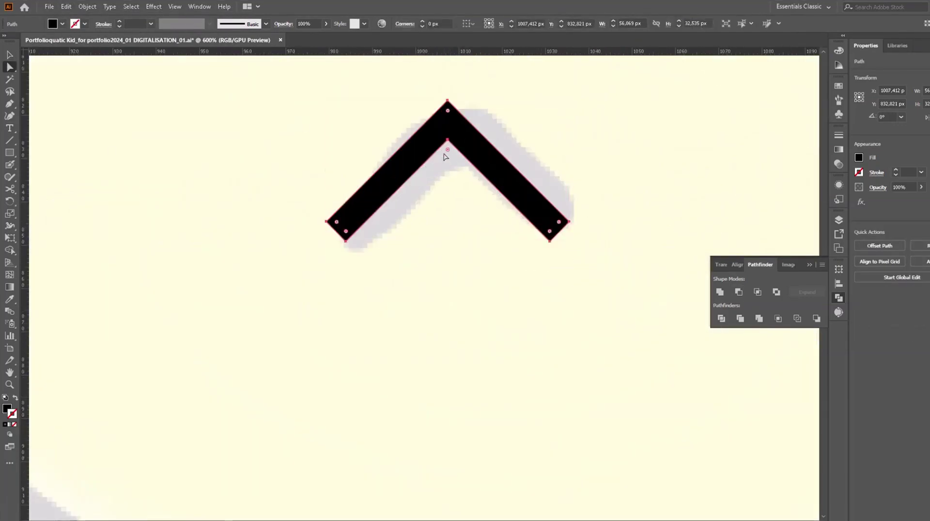
{"action": "left_click", "coordinate": [474, 218]}
{"action": "scroll", "coordinate": [485, 216], "scroll_direction": "down", "scroll_amount": 8}
Step: Draw an ellipse over the face with no fill and a 14 pt black outline
{"action": "scroll", "coordinate": [529, 222], "scroll_direction": "up", "scroll_amount": 1}
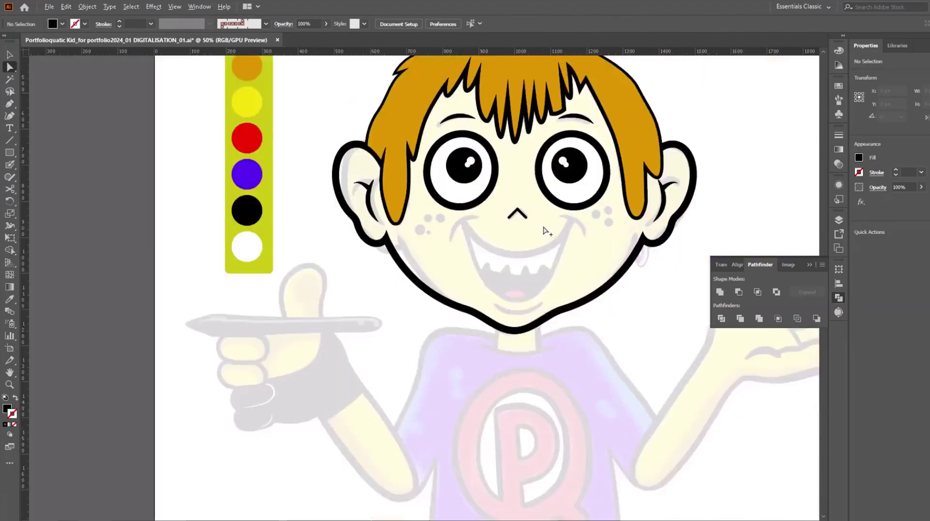
{"action": "key", "text": "v"}
{"action": "left_click", "coordinate": [489, 191]}
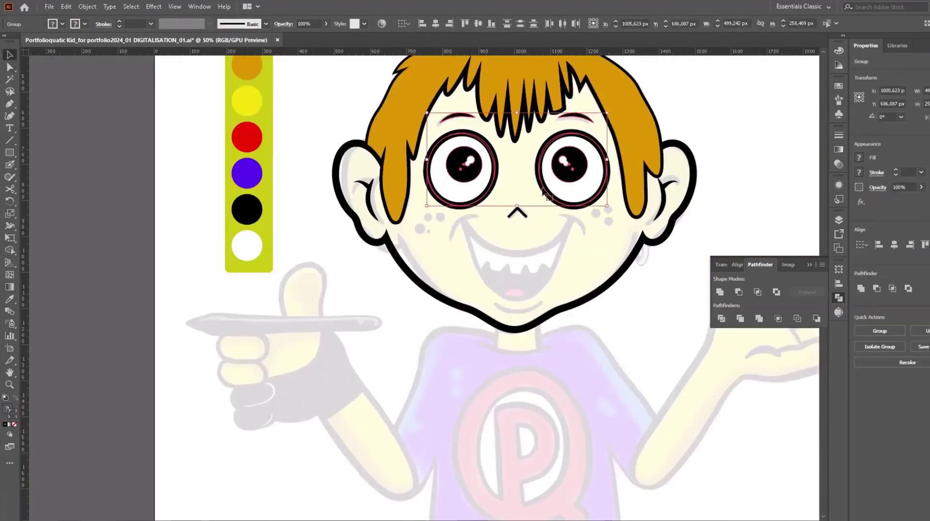
{"action": "left_click", "coordinate": [532, 291]}
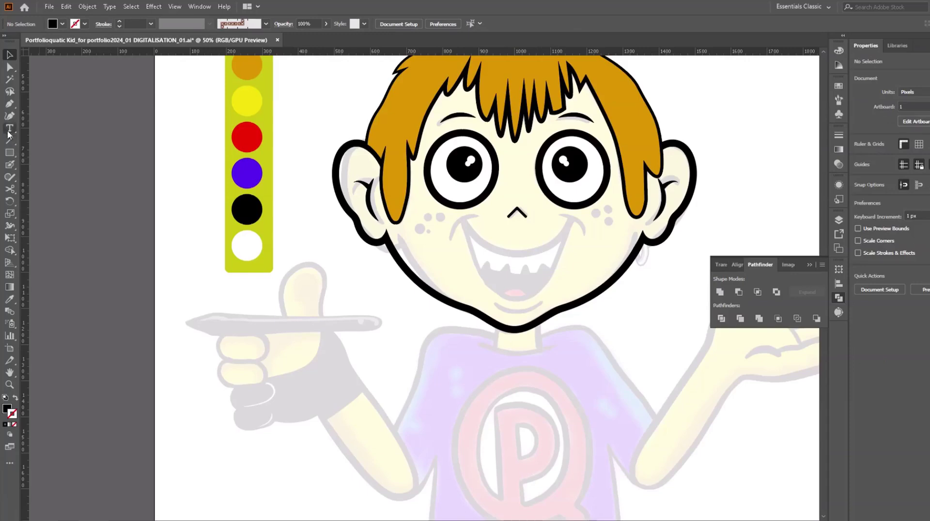
{"action": "left_click_drag", "start_coordinate": [9, 153], "coordinate": [48, 177]}
{"action": "left_click_drag", "start_coordinate": [443, 92], "coordinate": [585, 253]}
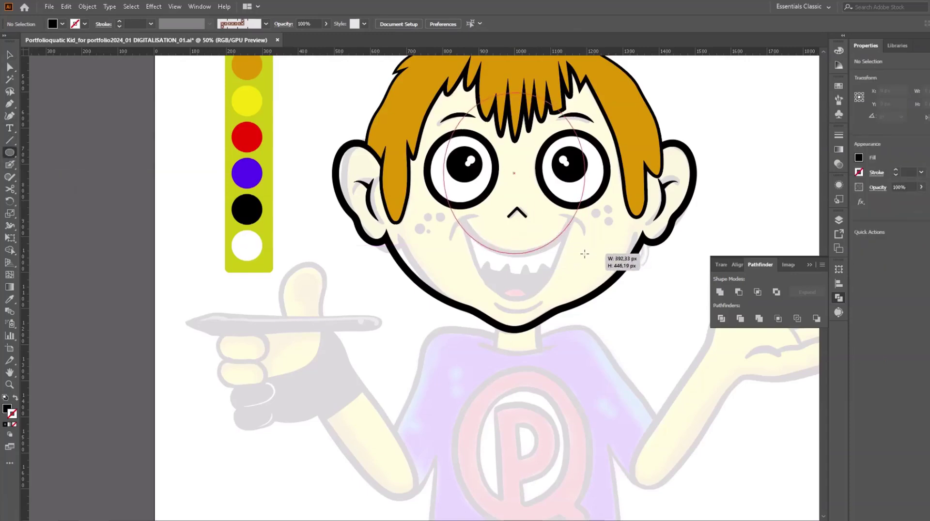
{"action": "key", "text": "shift+x"}
{"action": "type", "text": "14"}
{"action": "key", "text": "Return"}
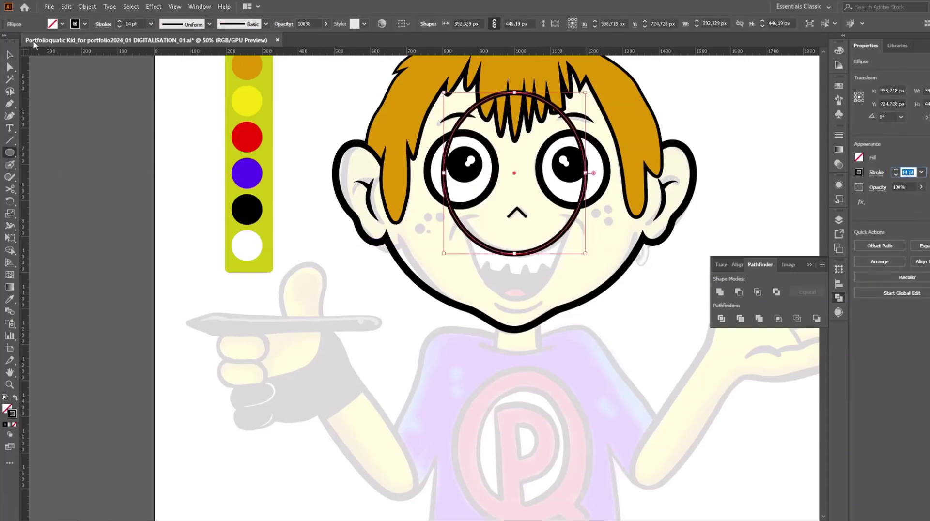
Step: Move the ellipse down over the mouth, narrow it, centre it with the smile ellipse, and resize it
{"action": "scroll", "coordinate": [557, 250], "scroll_direction": "up", "scroll_amount": 2}
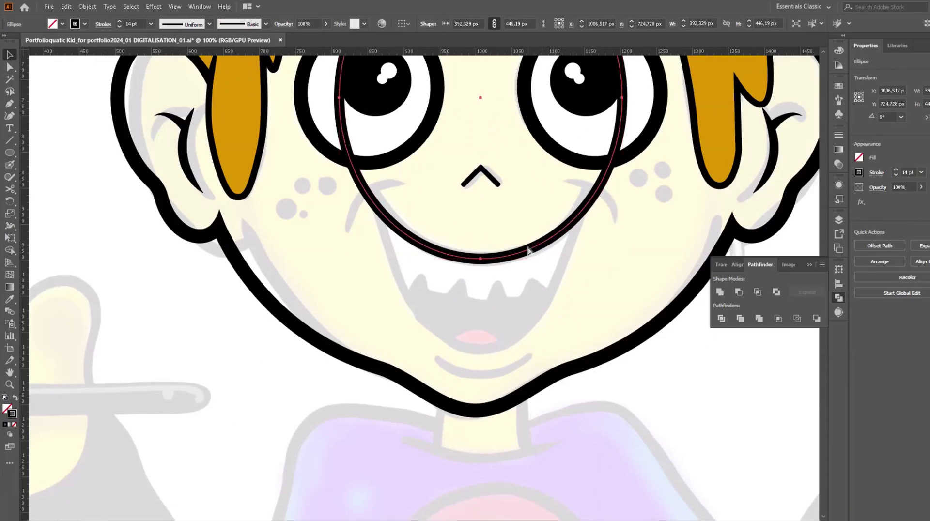
{"action": "left_click_drag", "start_coordinate": [528, 249], "coordinate": [525, 346]}
{"action": "left_click_drag", "start_coordinate": [624, 196], "coordinate": [578, 194]}
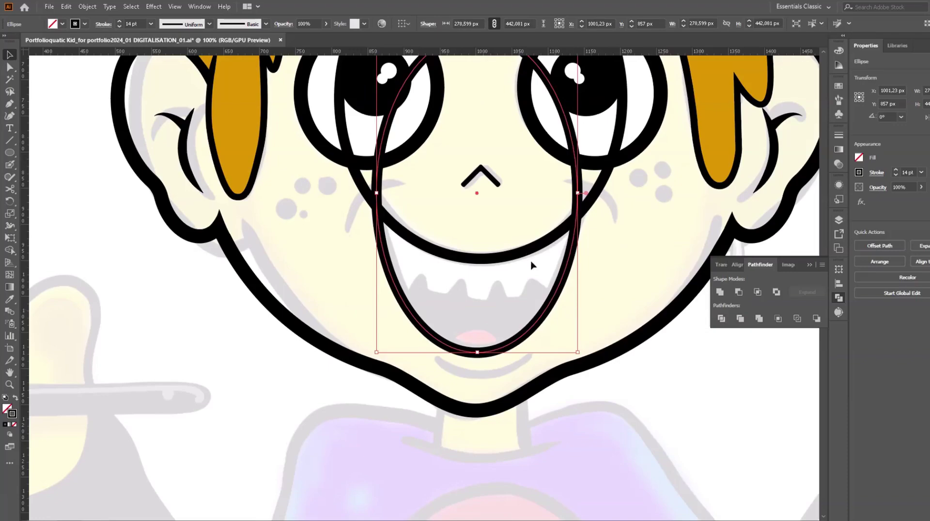
{"action": "left_click", "coordinate": [531, 265], "text": "shift"}
{"action": "left_click", "coordinate": [478, 24]}
{"action": "key", "text": "ctrl+0"}
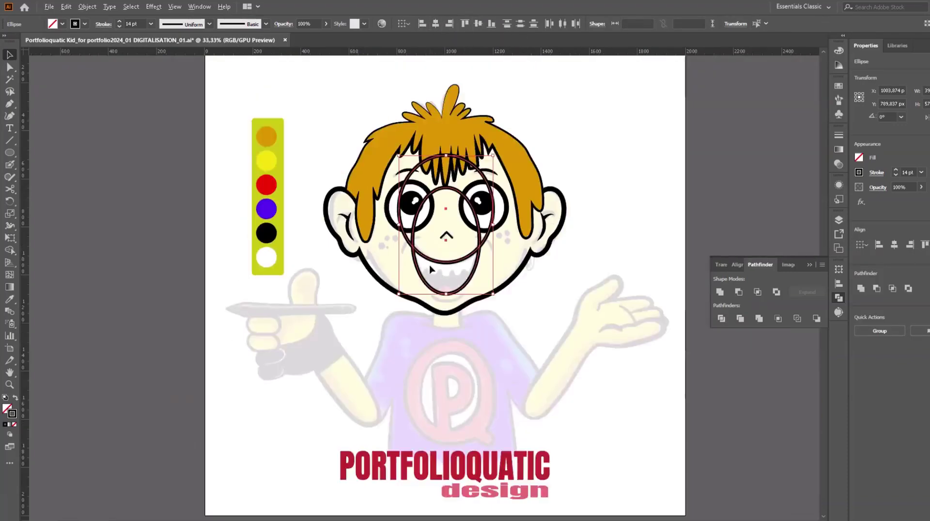
{"action": "scroll", "coordinate": [479, 76], "scroll_direction": "up", "scroll_amount": 3}
{"action": "scroll", "coordinate": [497, 248], "scroll_direction": "up", "scroll_amount": 3}
{"action": "left_click_drag", "start_coordinate": [473, 235], "coordinate": [477, 235]}
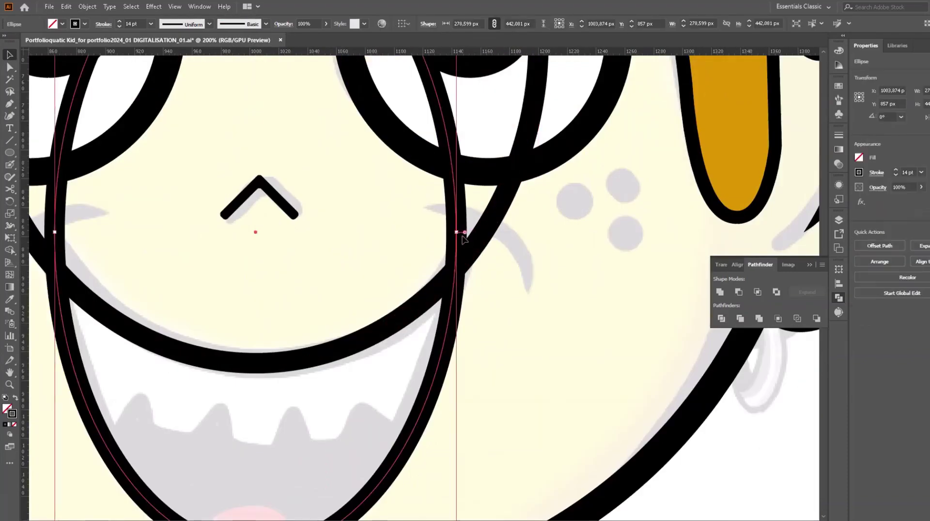
{"action": "scroll", "coordinate": [569, 268], "scroll_direction": "down", "scroll_amount": 2}
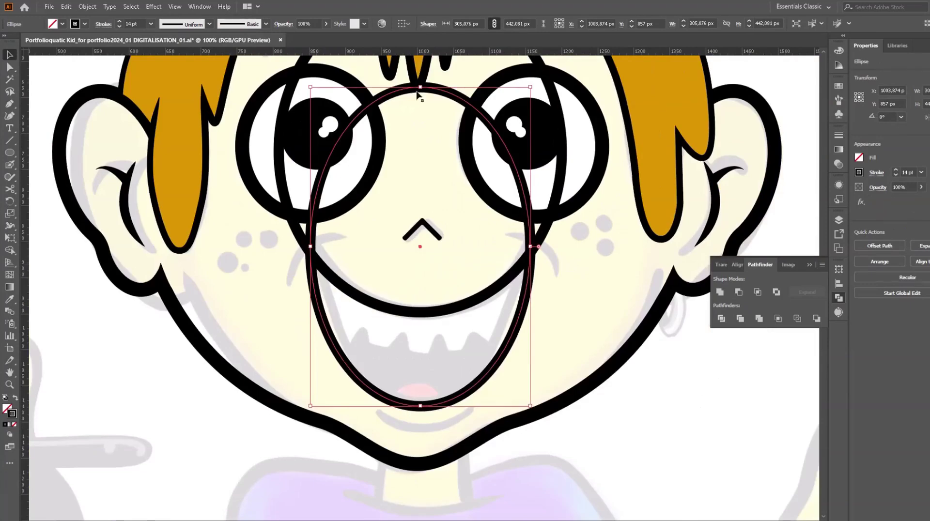
{"action": "left_click_drag", "start_coordinate": [416, 92], "coordinate": [419, 59]}
Step: Group the two overlapping ellipses and split them with Pathfinder Divide
{"action": "left_click", "coordinate": [88, 7]}
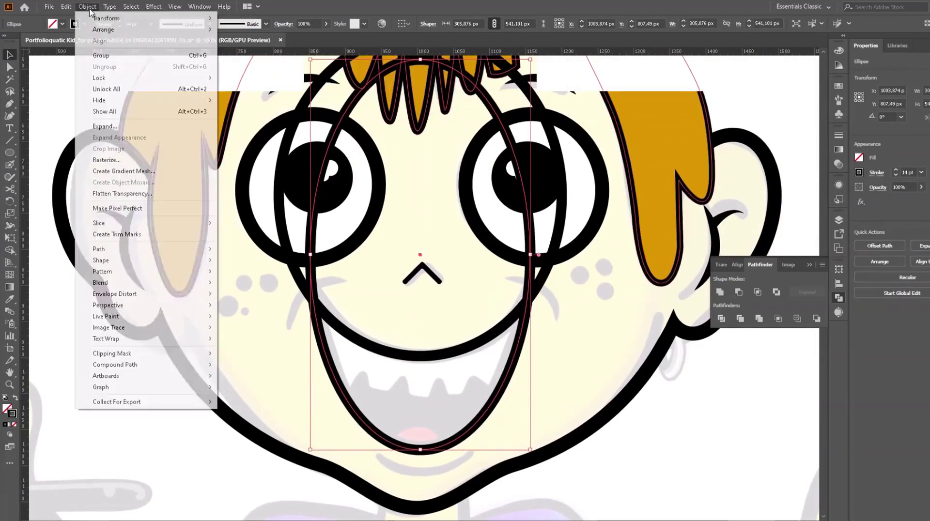
{"action": "key", "text": "Escape"}
{"action": "left_click", "coordinate": [88, 6]}
{"action": "left_click", "coordinate": [101, 55]}
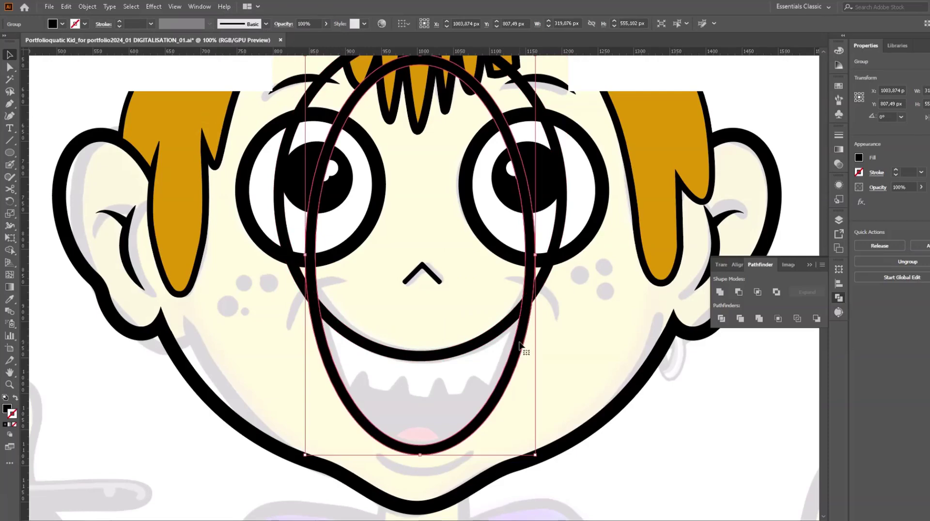
{"action": "right_click", "coordinate": [519, 345]}
{"action": "left_click", "coordinate": [629, 450]}
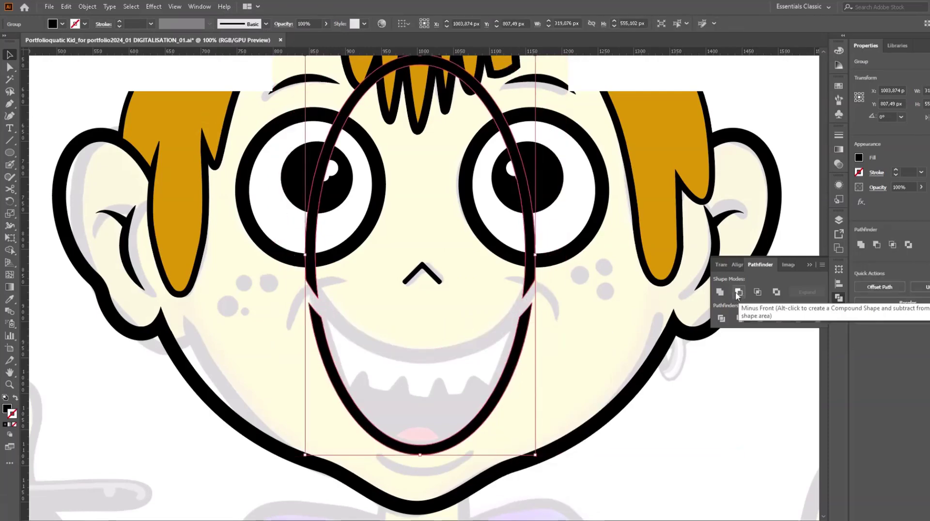
{"action": "left_click", "coordinate": [721, 318]}
Step: Ungroup the divided pieces, delete the leftovers, and select the new mouth with the eyes group
{"action": "right_click", "coordinate": [536, 292]}
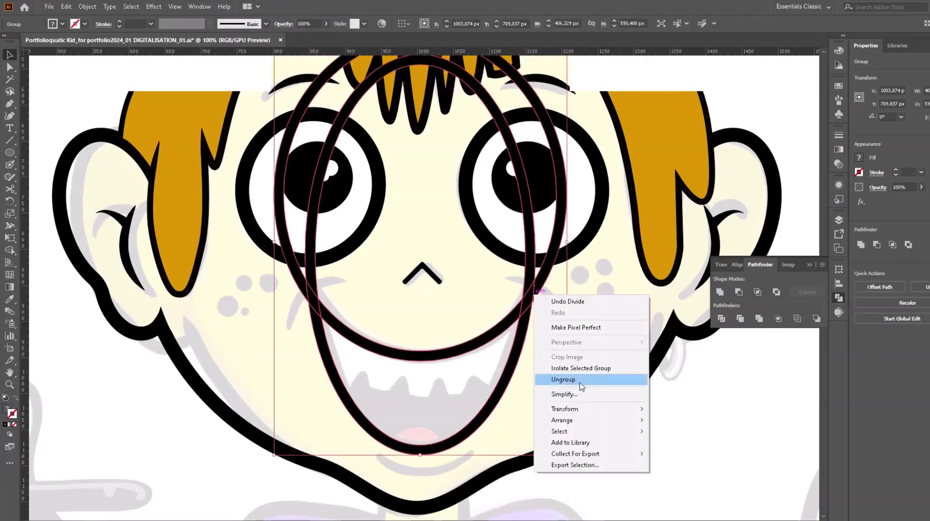
{"action": "left_click", "coordinate": [581, 380]}
{"action": "key", "text": "Delete"}
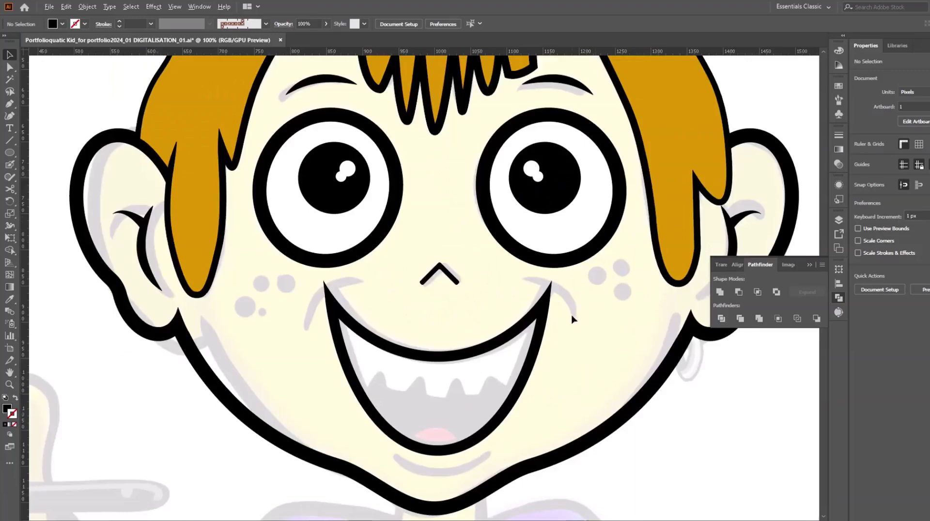
{"action": "scroll", "coordinate": [572, 320], "scroll_direction": "up", "scroll_amount": 2}
{"action": "left_click", "coordinate": [530, 311]}
{"action": "left_click", "coordinate": [527, 324], "text": "shift"}
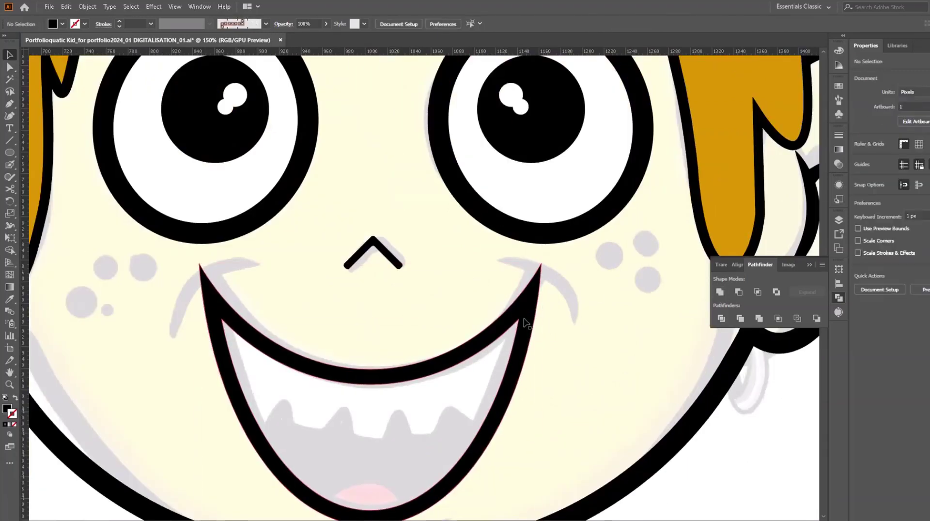
{"action": "left_click", "coordinate": [527, 324]}
{"action": "left_click", "coordinate": [319, 211]}
{"action": "key", "text": "Escape"}
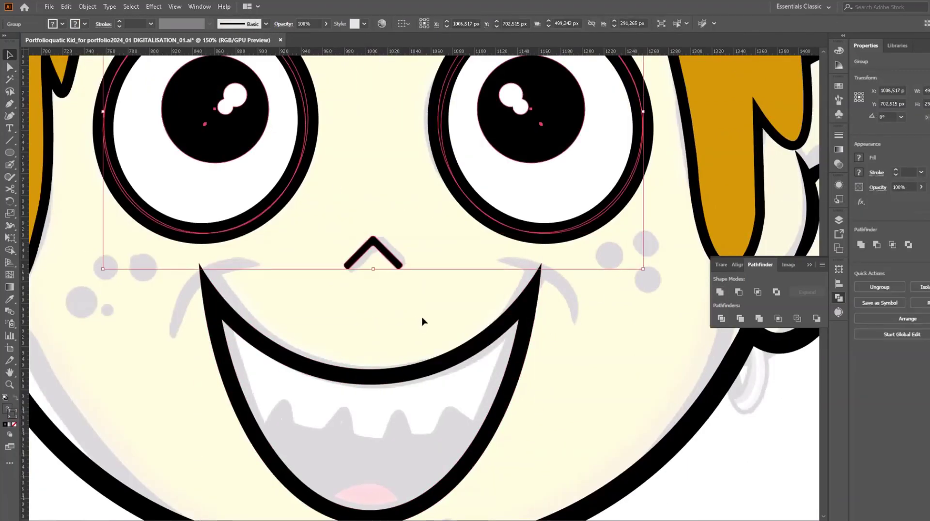
{"action": "left_click", "coordinate": [510, 320], "text": "shift"}
{"action": "scroll", "coordinate": [538, 238], "scroll_direction": "up", "scroll_amount": 1}
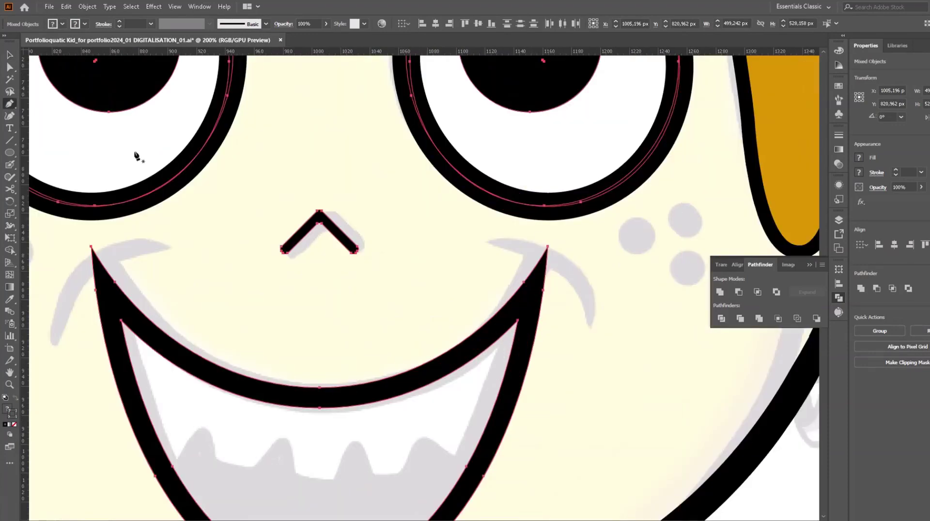
Step: Draw a curved dimple at the right mouth corner with a 13 pt one-end tapered stroke
{"action": "left_click", "coordinate": [502, 242]}
{"action": "left_click_drag", "start_coordinate": [590, 314], "coordinate": [616, 395]}
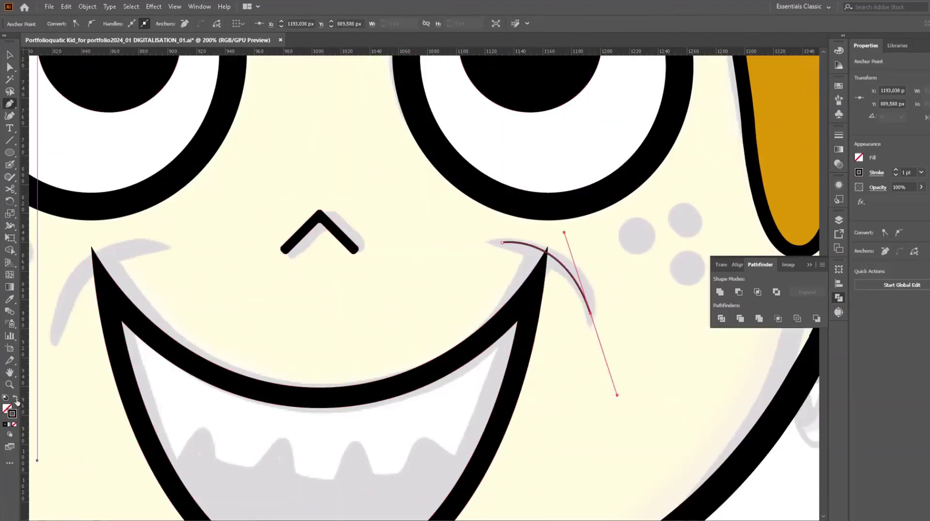
{"action": "left_click", "coordinate": [10, 55]}
{"action": "left_click", "coordinate": [906, 172]}
{"action": "left_click", "coordinate": [875, 173]}
{"action": "left_click", "coordinate": [850, 331]}
{"action": "left_click", "coordinate": [828, 366]}
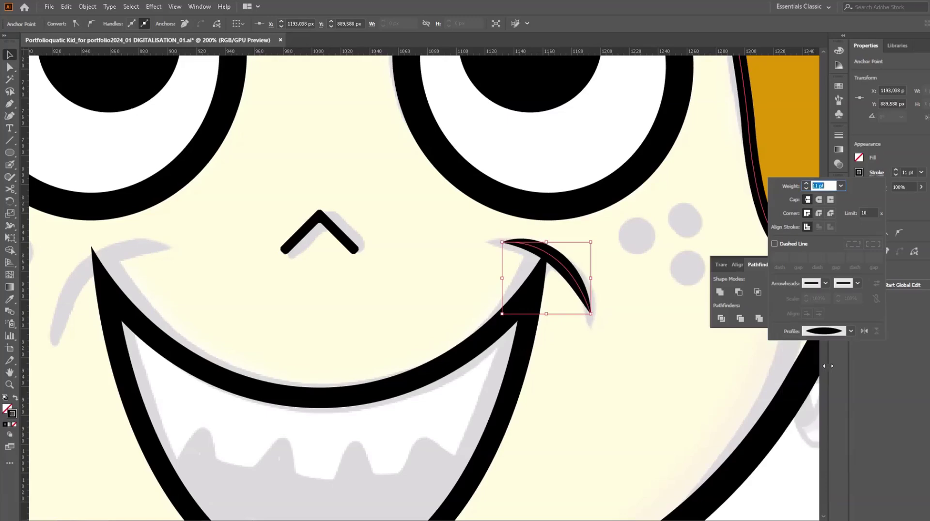
{"action": "left_click", "coordinate": [851, 331]}
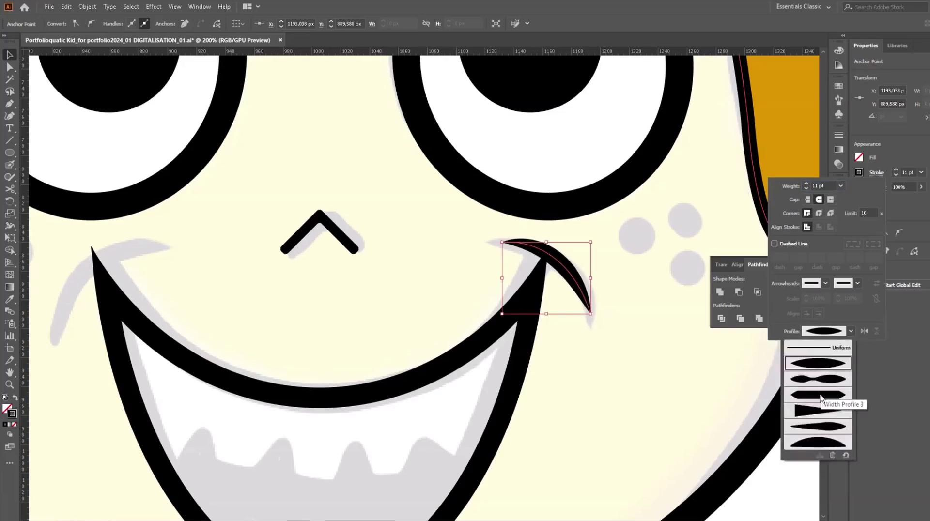
{"action": "left_click", "coordinate": [817, 413]}
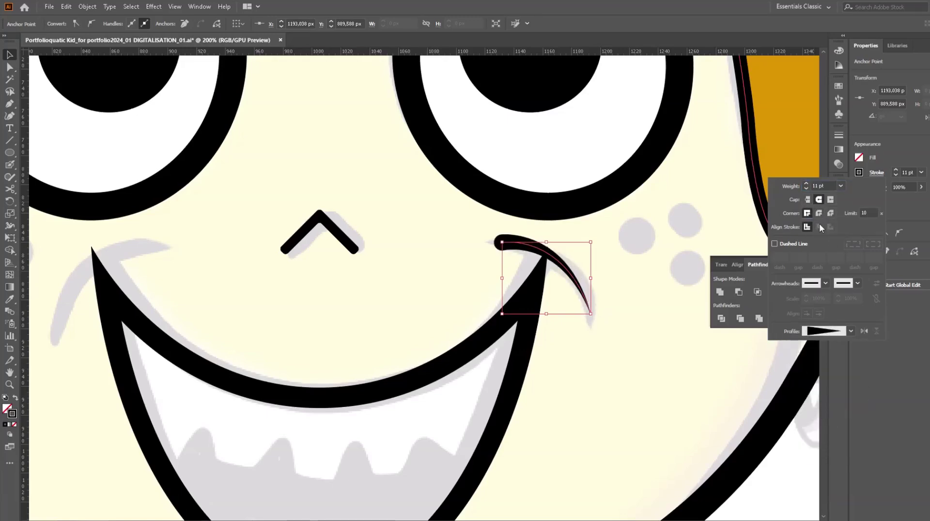
{"action": "key", "text": "Return"}
Step: Rotate the dimple about 16° clockwise and expand its stroke into a filled shape
{"action": "left_click_drag", "start_coordinate": [499, 240], "coordinate": [552, 264]}
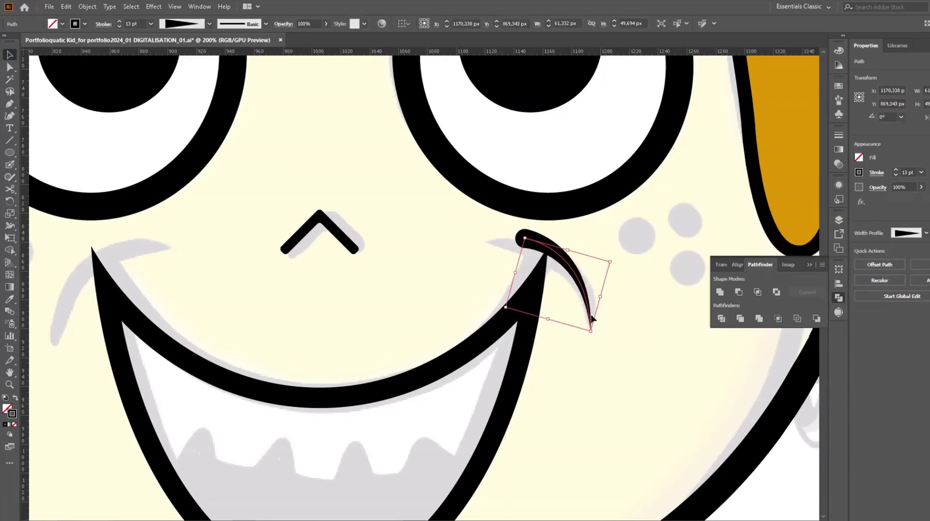
{"action": "key", "text": "ctrl+1"}
{"action": "left_click", "coordinate": [87, 7]}
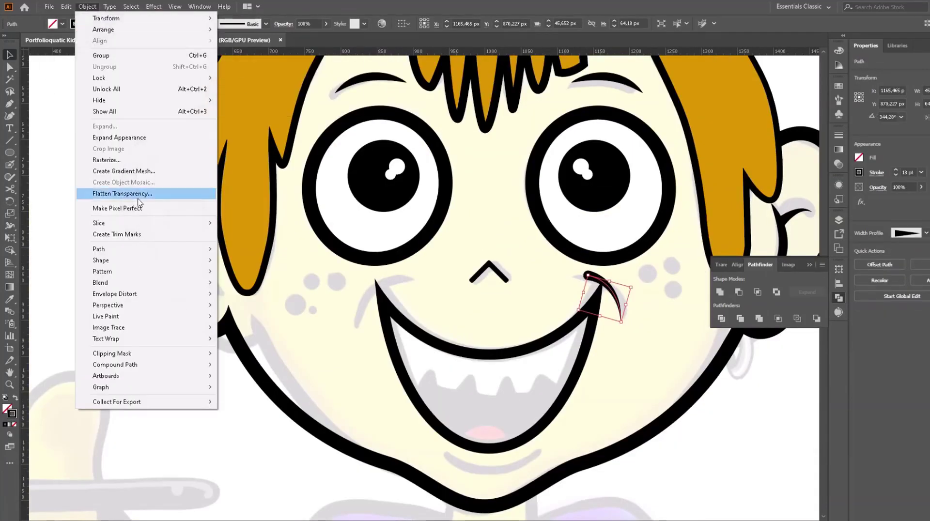
{"action": "left_click", "coordinate": [126, 191]}
Step: Paste a copy of the dimple behind, shift it left, and reflect it horizontally for the left corner
{"action": "left_click", "coordinate": [66, 6]}
{"action": "left_click", "coordinate": [92, 91]}
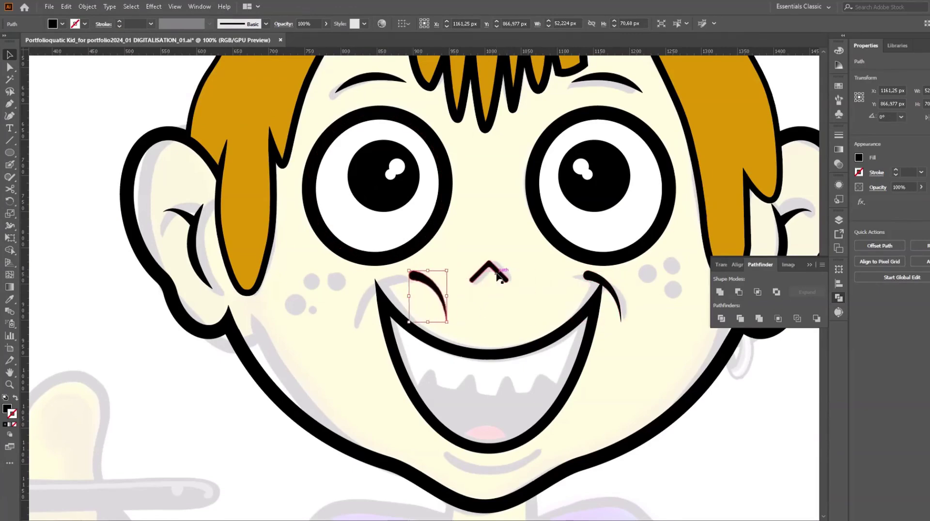
{"action": "key", "text": "shift+Left"}
{"action": "key", "text": "shift+Left"}
{"action": "key", "text": "shift+Left"}
{"action": "left_click", "coordinate": [87, 6]}
{"action": "left_click", "coordinate": [247, 57]}
{"action": "left_click", "coordinate": [170, 267]}
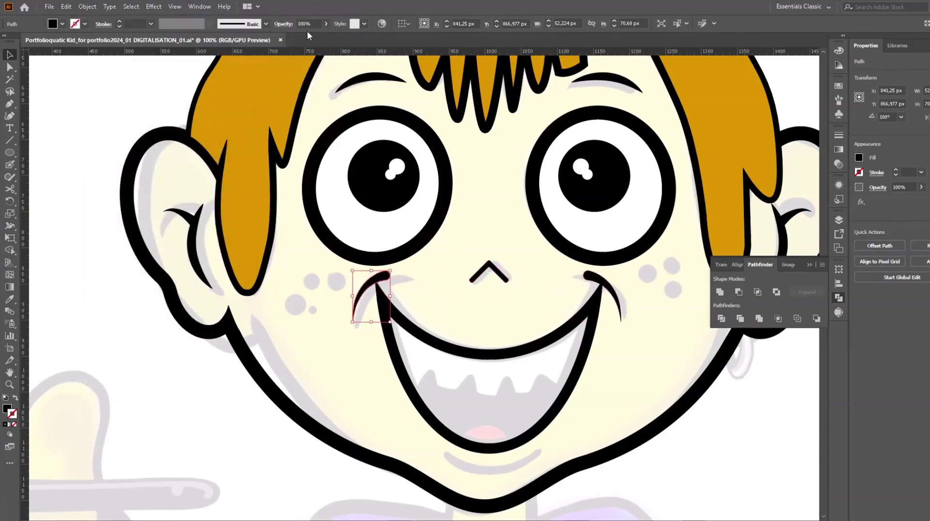
Step: Check the face group and the mouth with its corners, then deselect and fit the artboard
{"action": "left_click", "coordinate": [601, 286], "text": "shift"}
{"action": "left_click", "coordinate": [489, 267], "text": "shift"}
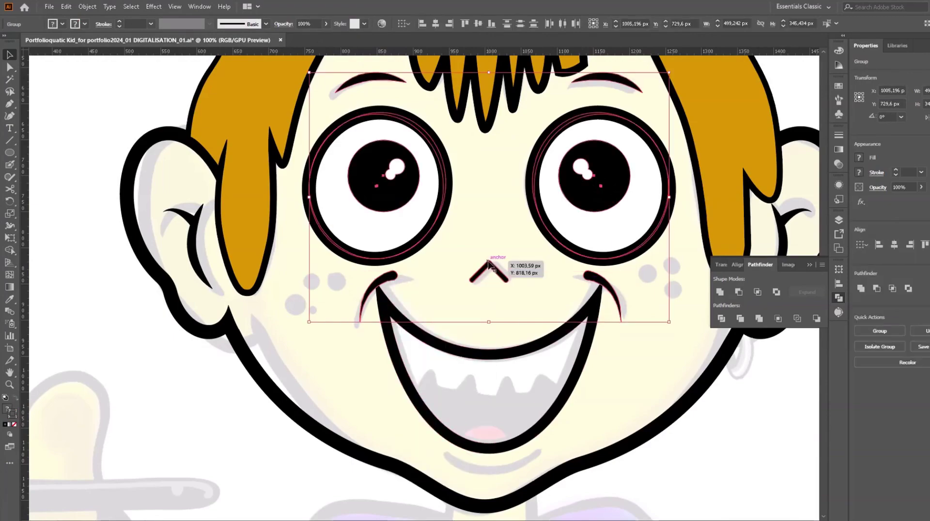
{"action": "left_click", "coordinate": [481, 339], "text": "shift"}
{"action": "left_click", "coordinate": [489, 267], "text": "shift"}
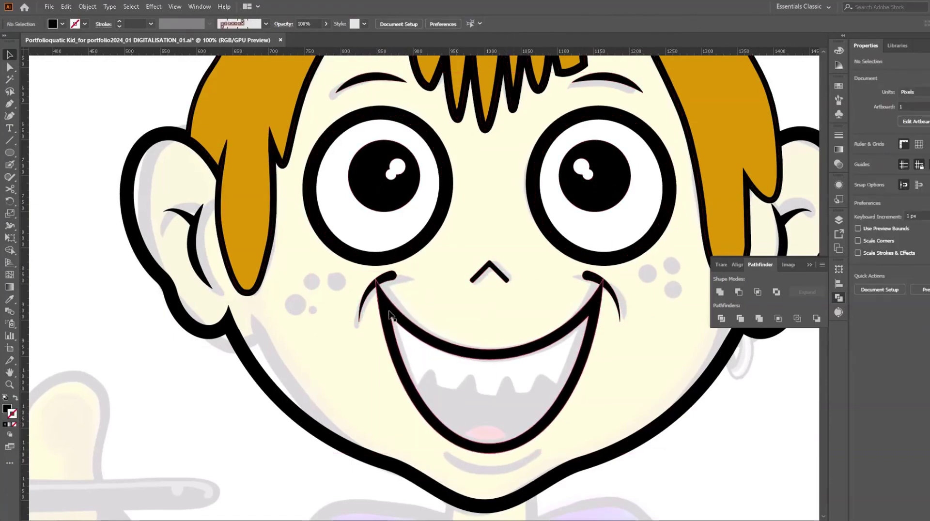
{"action": "left_click", "coordinate": [720, 291]}
{"action": "key", "text": "ctrl+shift+a"}
{"action": "scroll", "coordinate": [484, 266], "scroll_direction": "down", "scroll_amount": 4}
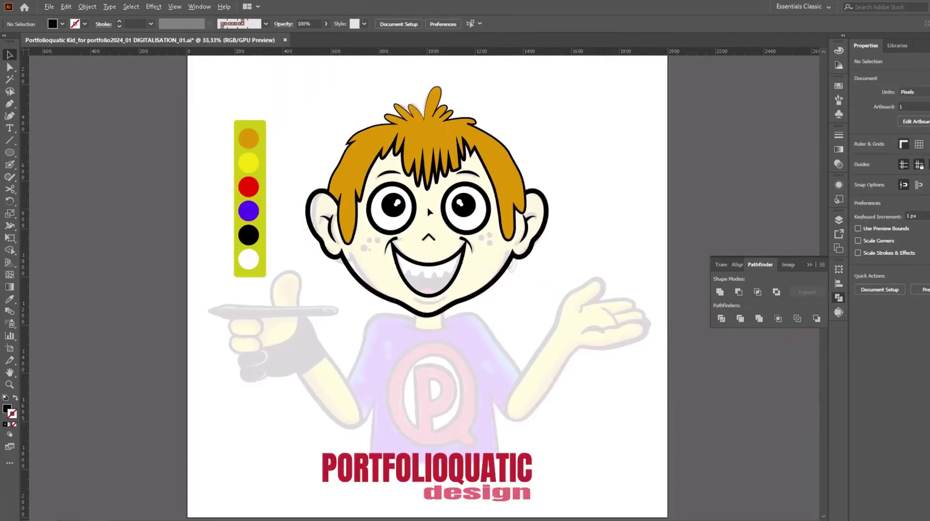
Step: Draw a tall outlined ellipse at the ear lobe with a 5 pt stroke
{"action": "scroll", "coordinate": [533, 267], "scroll_direction": "up", "scroll_amount": 5}
{"action": "scroll", "coordinate": [533, 268], "scroll_direction": "up", "scroll_amount": 1}
{"action": "key", "text": "p"}
{"action": "left_click", "coordinate": [535, 226]}
{"action": "mouse_move", "coordinate": [536, 350]}
{"action": "left_mouse_down"}
{"action": "mouse_move", "coordinate": [501, 381]}
{"action": "mouse_move", "coordinate": [523, 358]}
{"action": "left_mouse_up"}
{"action": "key", "text": "ctrl+z"}
{"action": "key", "text": "Delete"}
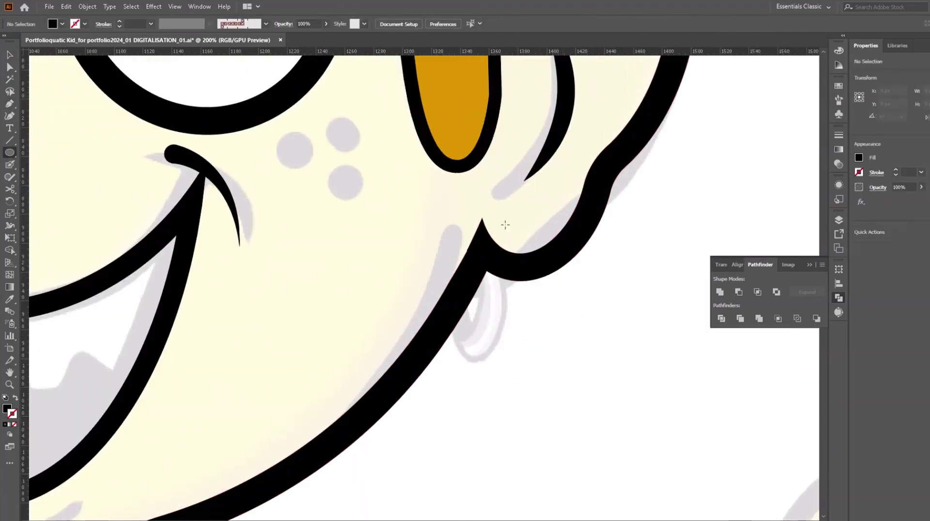
{"action": "left_click_drag", "start_coordinate": [505, 225], "coordinate": [440, 362]}
{"action": "key", "text": "shift+x"}
{"action": "double_click", "coordinate": [12, 413]}
{"action": "key", "text": "Escape"}
{"action": "left_click", "coordinate": [907, 172]}
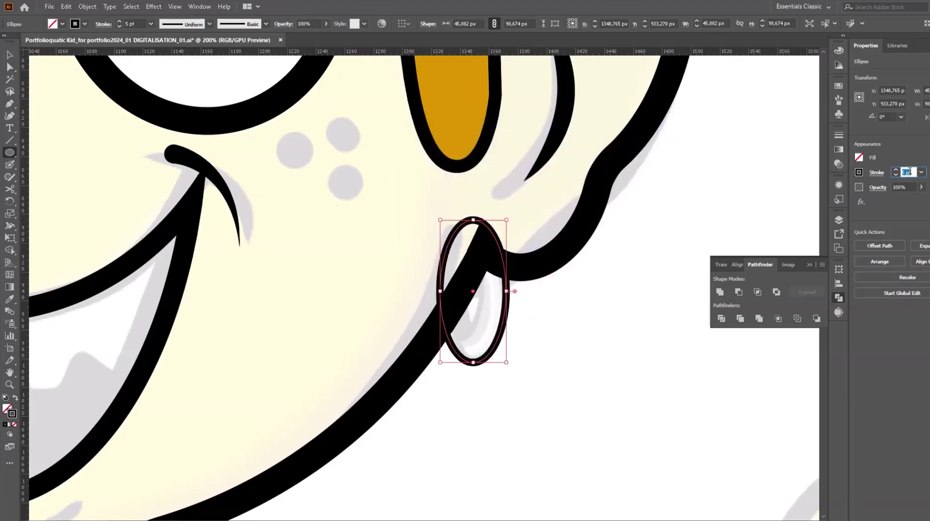
Step: Move the ellipse onto the ear lobe and add a narrower, shorter inner copy in front
{"action": "key", "text": "v"}
{"action": "left_click_drag", "start_coordinate": [499, 340], "coordinate": [552, 340]}
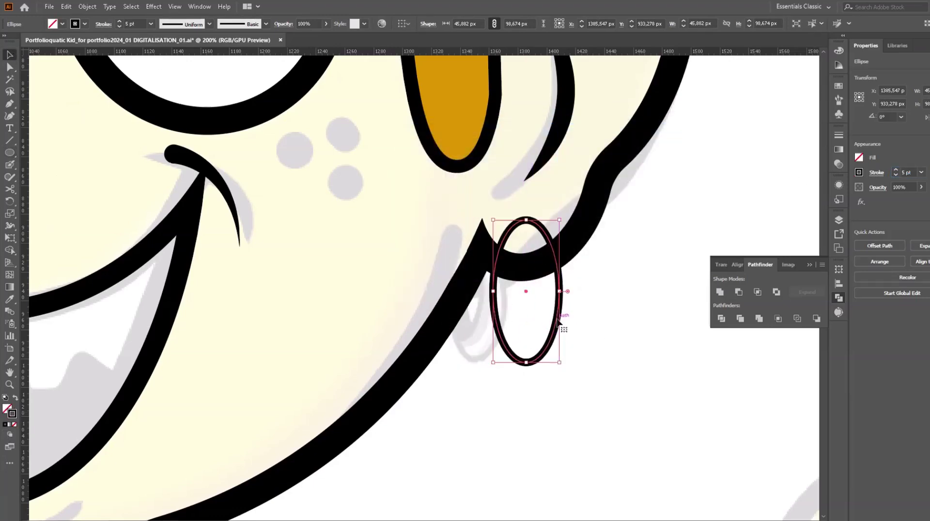
{"action": "left_click", "coordinate": [66, 7]}
{"action": "left_click", "coordinate": [97, 76]}
{"action": "left_click_drag", "start_coordinate": [559, 291], "coordinate": [546, 297]}
{"action": "left_click_drag", "start_coordinate": [523, 365], "coordinate": [539, 355]}
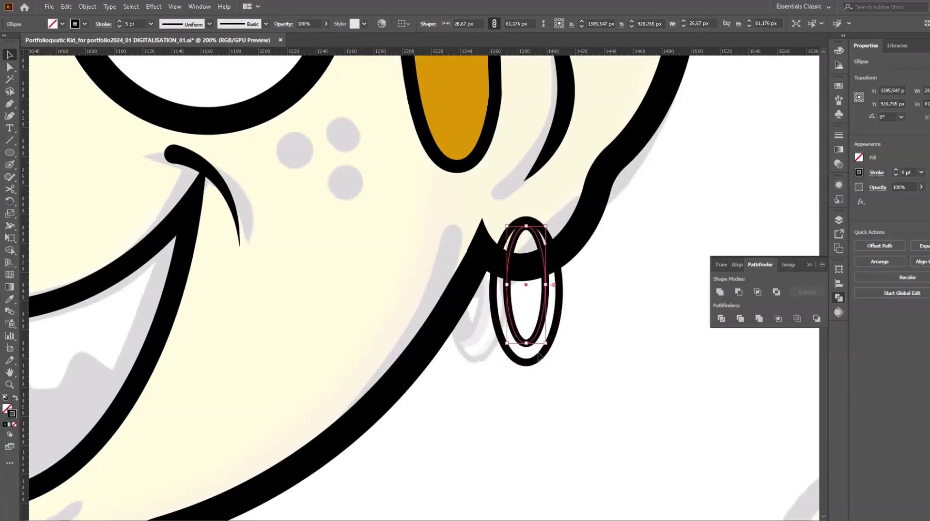
{"action": "left_click_drag", "start_coordinate": [491, 290], "coordinate": [536, 285]}
Step: Convert the two ellipse outlines into filled ring shapes
{"action": "scroll", "coordinate": [535, 285], "scroll_direction": "up", "scroll_amount": 2}
{"action": "scroll", "coordinate": [535, 286], "scroll_direction": "up", "scroll_amount": 1}
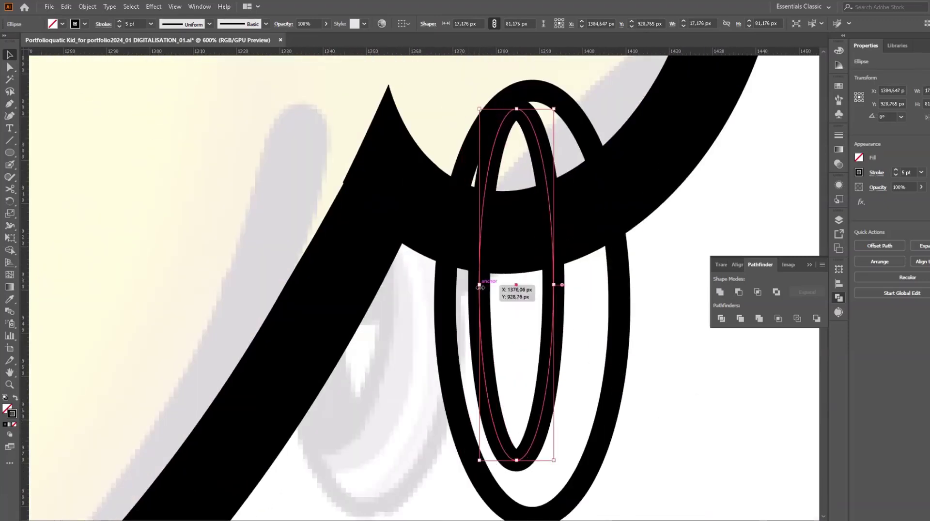
{"action": "left_click", "coordinate": [88, 7]}
{"action": "left_click", "coordinate": [97, 125]}
Step: Draw a Pen cutting shape over the ring tops and cut its area out of the rings
{"action": "key", "text": "Return"}
{"action": "key", "text": "p"}
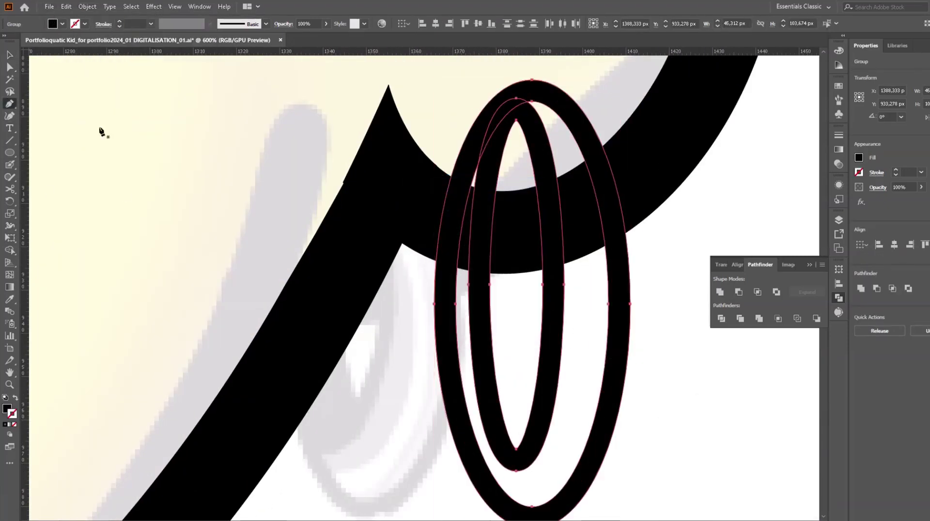
{"action": "left_click", "coordinate": [381, 137]}
{"action": "left_click_drag", "start_coordinate": [630, 176], "coordinate": [651, 170]}
{"action": "scroll", "coordinate": [662, 170], "scroll_direction": "up", "scroll_amount": 3}
{"action": "left_click_drag", "start_coordinate": [600, 112], "coordinate": [633, 124]}
{"action": "left_click", "coordinate": [381, 140]}
{"action": "left_click_drag", "start_coordinate": [381, 243], "coordinate": [385, 234]}
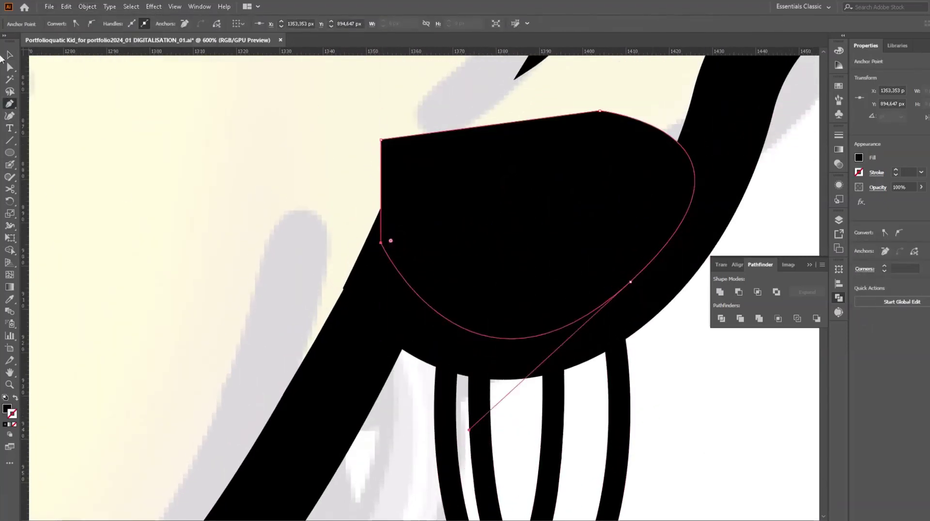
{"action": "left_click", "coordinate": [9, 54]}
{"action": "left_click", "coordinate": [579, 431]}
{"action": "left_click", "coordinate": [629, 291], "text": "shift"}
{"action": "left_click", "coordinate": [738, 292]}
Step: Undo the ring trim and remove the cutting shape
{"action": "scroll", "coordinate": [388, 228], "scroll_direction": "down", "scroll_amount": 2}
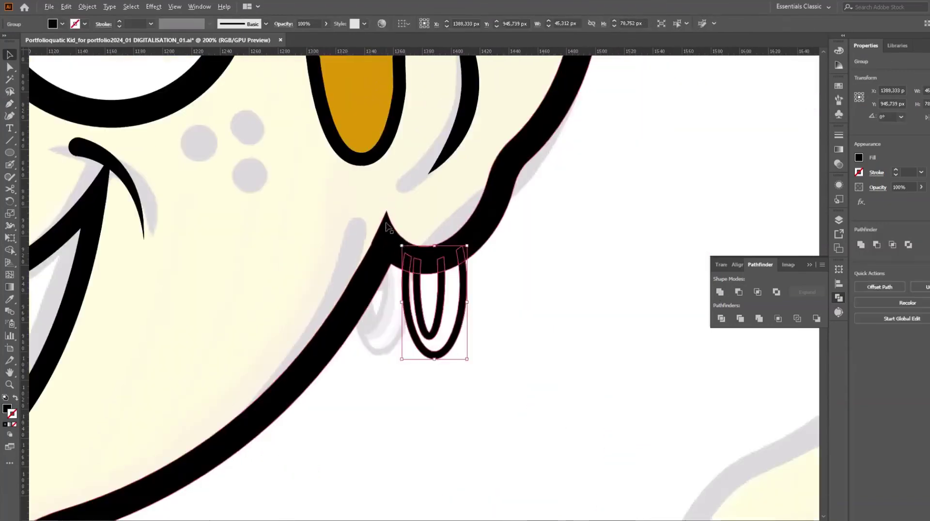
{"action": "scroll", "coordinate": [532, 291], "scroll_direction": "down", "scroll_amount": 5}
{"action": "scroll", "coordinate": [532, 291], "scroll_direction": "up", "scroll_amount": 6}
{"action": "scroll", "coordinate": [532, 291], "scroll_direction": "up", "scroll_amount": 1}
{"action": "left_click", "coordinate": [10, 104]}
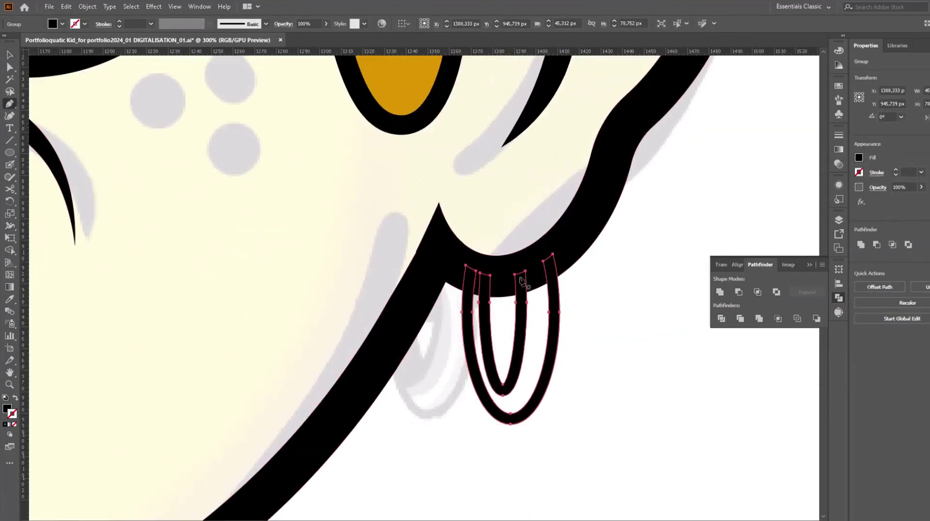
{"action": "key", "text": "ctrl+z"}
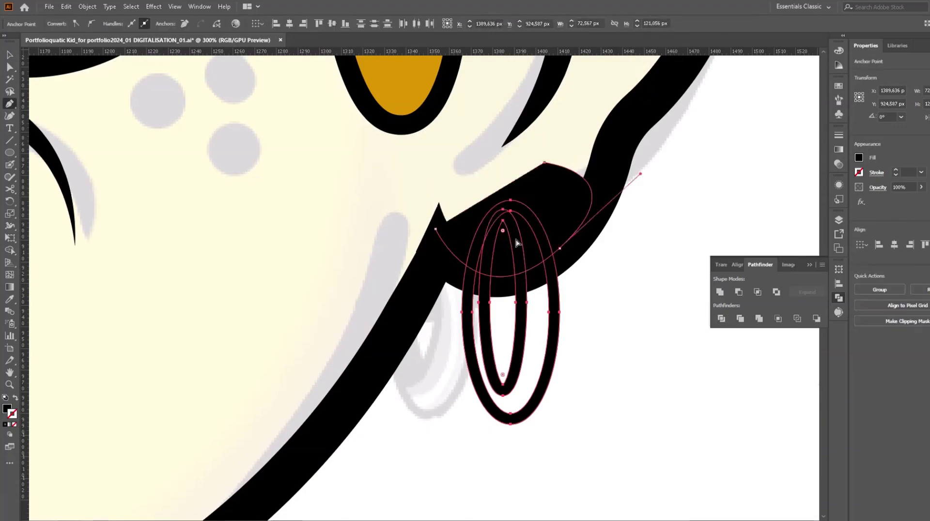
{"action": "key", "text": "ctrl+z"}
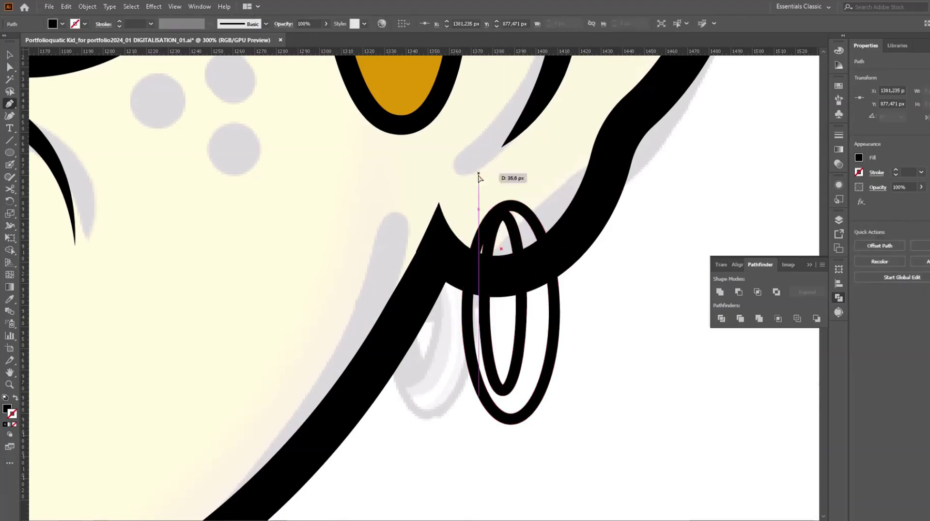
Step: Draw a new curved cutting shape around the ring top and cut it from the rings
{"action": "left_click", "coordinate": [437, 251]}
{"action": "left_click", "coordinate": [464, 286]}
{"action": "left_click_drag", "start_coordinate": [502, 279], "coordinate": [544, 275]}
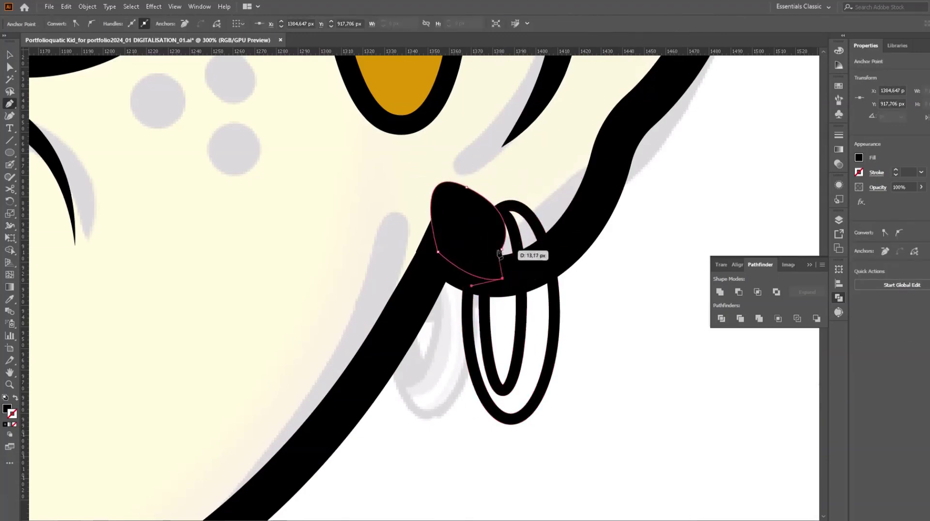
{"action": "left_click", "coordinate": [9, 55]}
{"action": "left_click", "coordinate": [554, 339], "text": "shift"}
{"action": "left_click", "coordinate": [739, 292]}
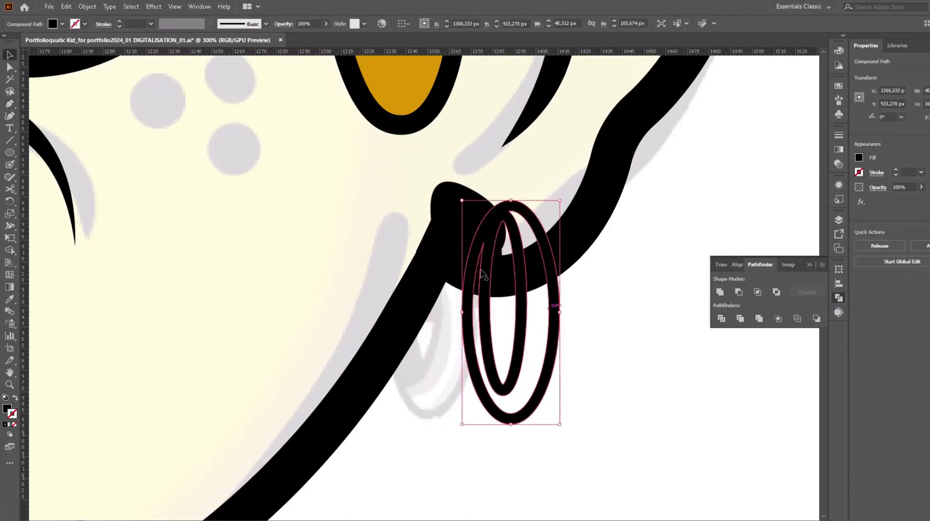
{"action": "key", "text": "ctrl+shift+a"}
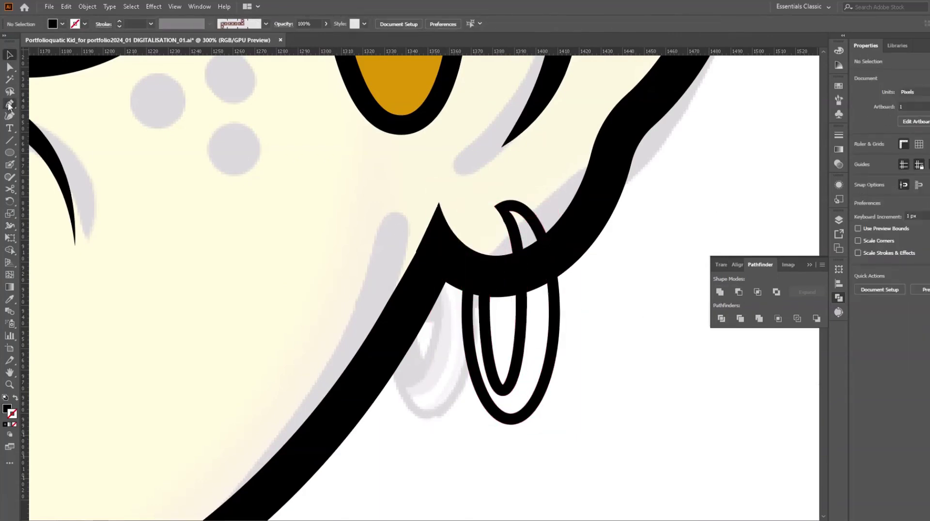
Step: Trace a ring-shaped path with the Pen, fill it grey BCBCBC and send it to the back
{"action": "key", "text": "p"}
{"action": "left_click_drag", "start_coordinate": [501, 207], "coordinate": [537, 218]}
{"action": "left_click", "coordinate": [559, 309]}
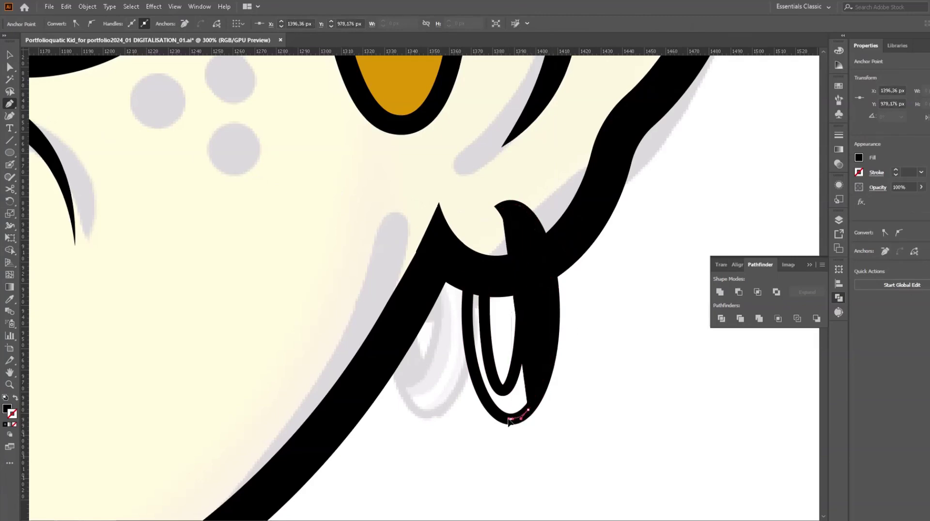
{"action": "left_click_drag", "start_coordinate": [508, 419], "coordinate": [474, 396]}
{"action": "mouse_move", "coordinate": [470, 337]}
{"action": "left_mouse_down"}
{"action": "mouse_move", "coordinate": [470, 300]}
{"action": "mouse_move", "coordinate": [479, 296]}
{"action": "left_mouse_up"}
{"action": "key", "text": "shift+x"}
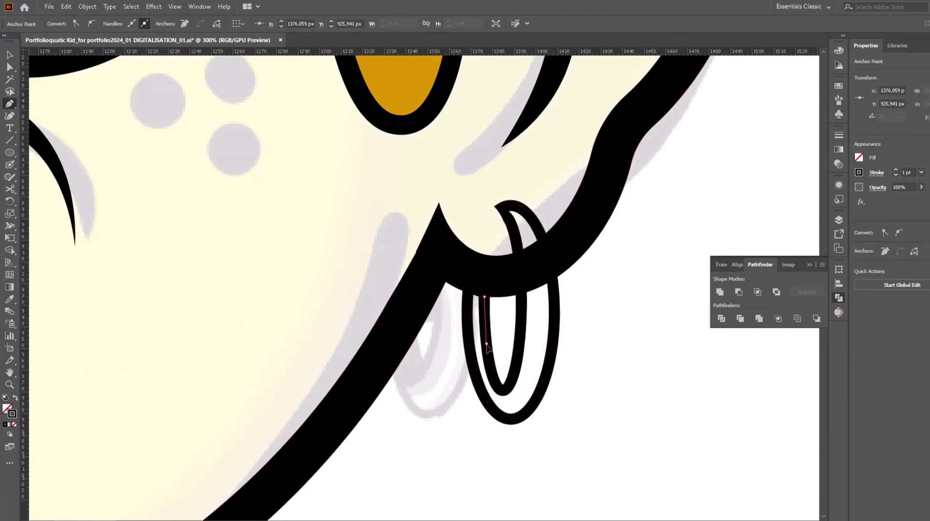
{"action": "left_click_drag", "start_coordinate": [505, 395], "coordinate": [520, 347]}
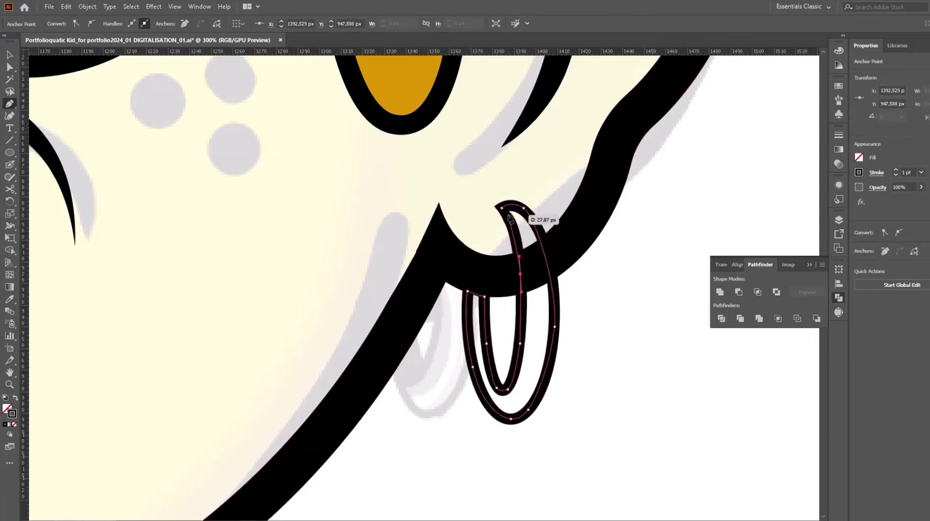
{"action": "left_click_drag", "start_coordinate": [510, 218], "coordinate": [520, 223]}
{"action": "double_click", "coordinate": [11, 413]}
{"action": "type", "text": "BCBCBC"}
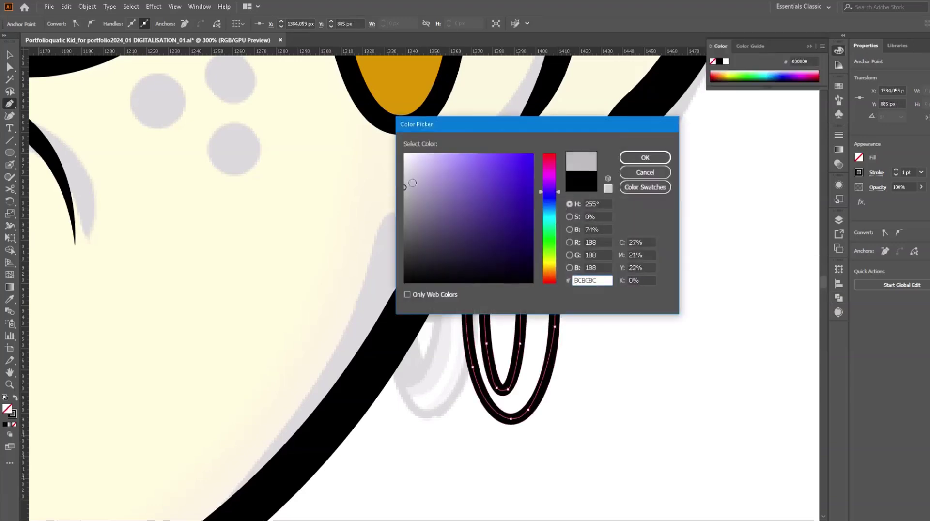
{"action": "key", "text": "Return"}
{"action": "right_click", "coordinate": [526, 330]}
{"action": "left_click", "coordinate": [706, 307]}
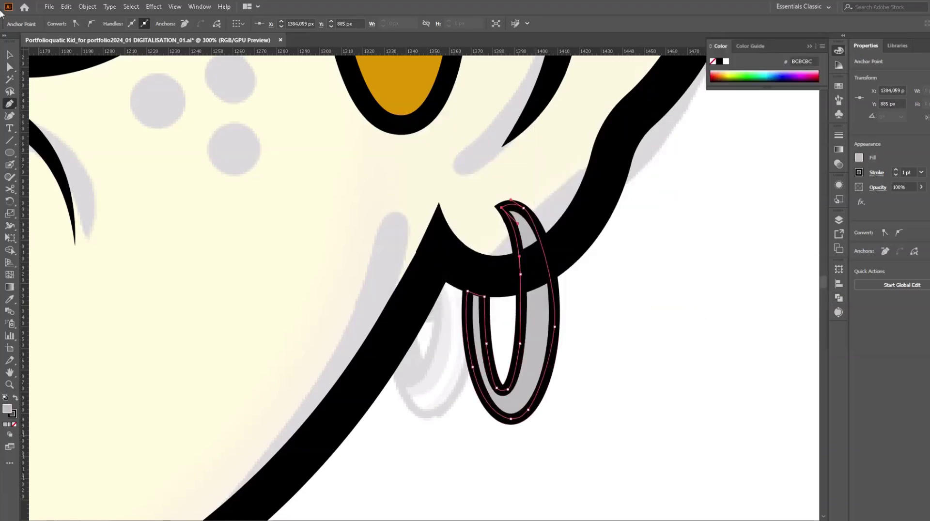
Step: Undo sending the grey ring to the back
{"action": "key", "text": "v"}
{"action": "right_click", "coordinate": [536, 126]}
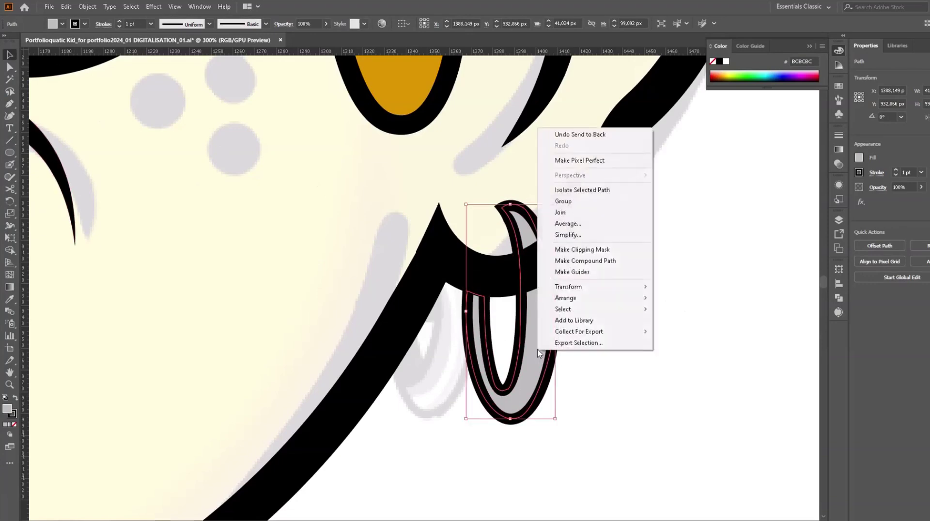
{"action": "left_click", "coordinate": [66, 7]}
{"action": "left_click", "coordinate": [82, 16]}
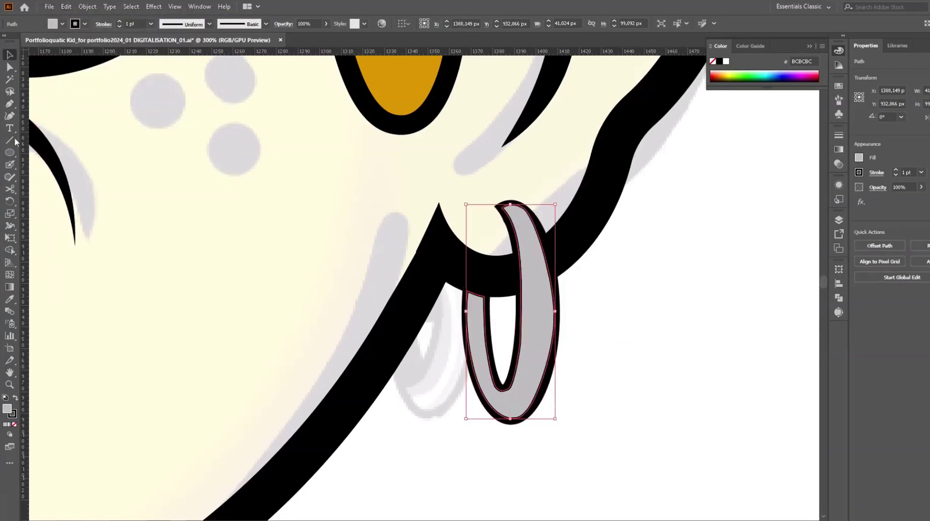
Step: Draw a trimming shape along the ring's inner edge and subtract it from the grey ring
{"action": "key", "text": "p"}
{"action": "left_click", "coordinate": [516, 367]}
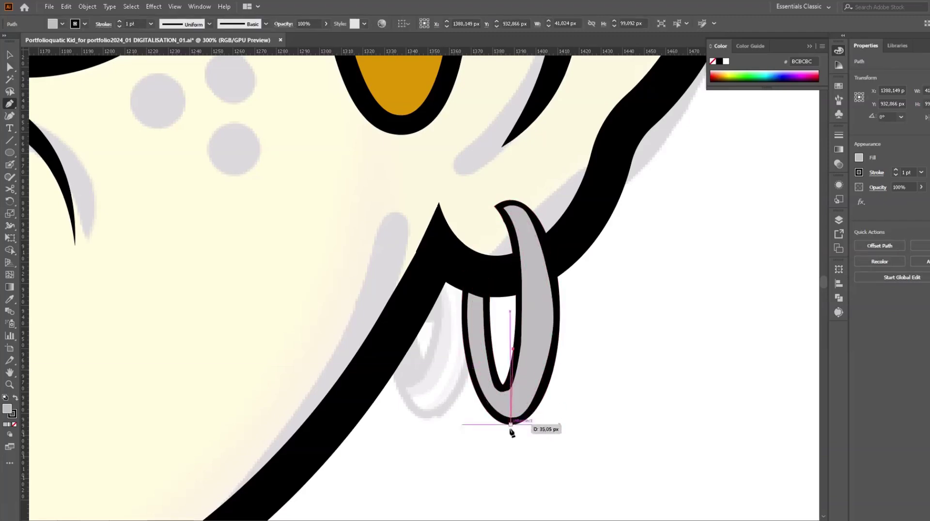
{"action": "left_click_drag", "start_coordinate": [487, 412], "coordinate": [462, 404]}
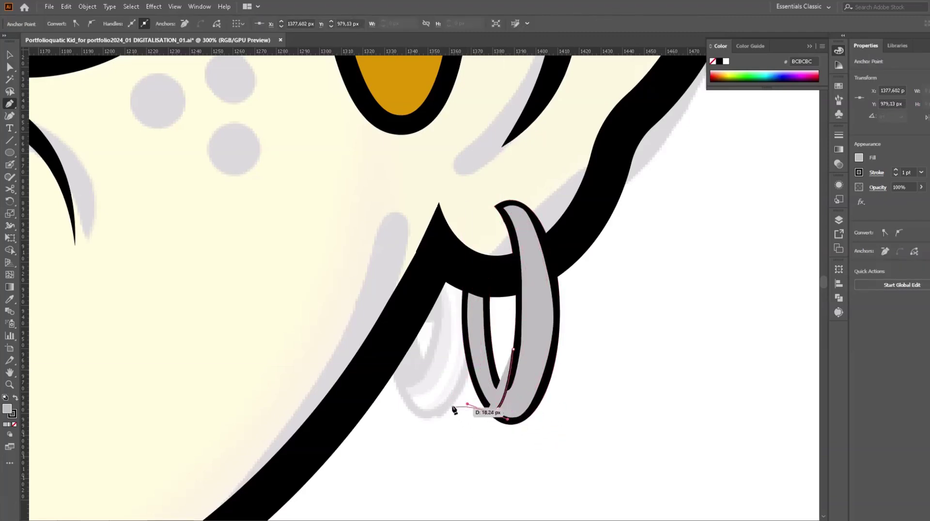
{"action": "left_click", "coordinate": [434, 339]}
{"action": "left_click", "coordinate": [441, 260]}
{"action": "left_click", "coordinate": [463, 244]}
{"action": "left_click", "coordinate": [493, 260]}
{"action": "left_click", "coordinate": [513, 348]}
{"action": "left_click", "coordinate": [528, 387], "text": "shift"}
{"action": "left_click", "coordinate": [839, 298]}
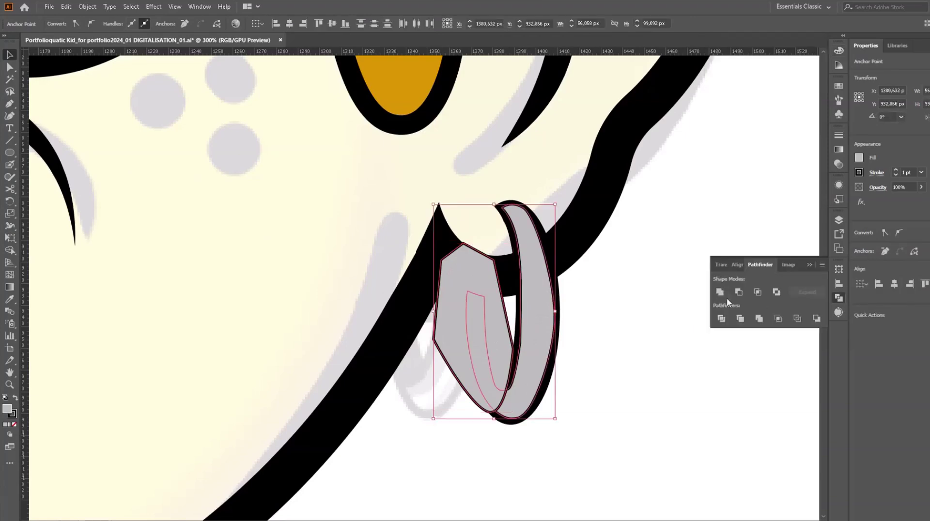
{"action": "left_click", "coordinate": [738, 292]}
Step: Remove the ring's outline stroke and send the front ring one step backward
{"action": "left_click", "coordinate": [858, 172]}
{"action": "left_click", "coordinate": [749, 203]}
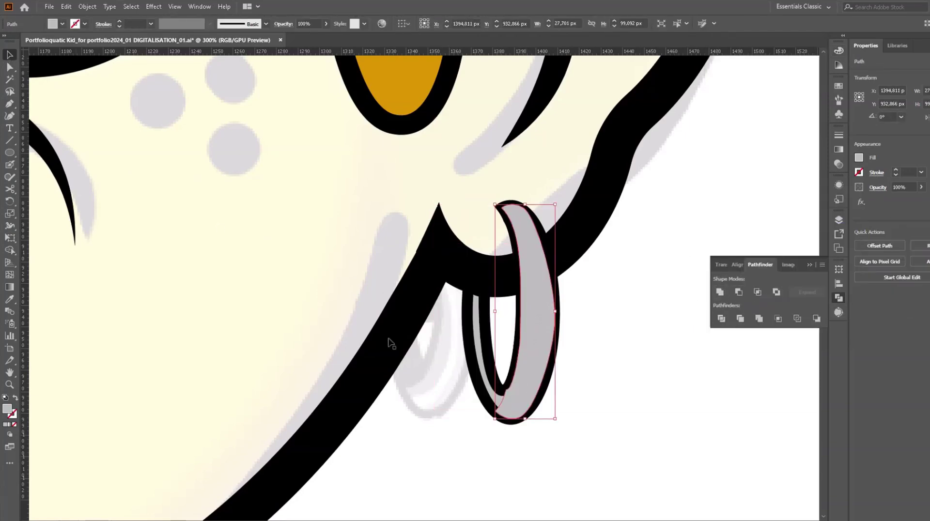
{"action": "right_click", "coordinate": [535, 141]}
{"action": "right_click", "coordinate": [534, 291]}
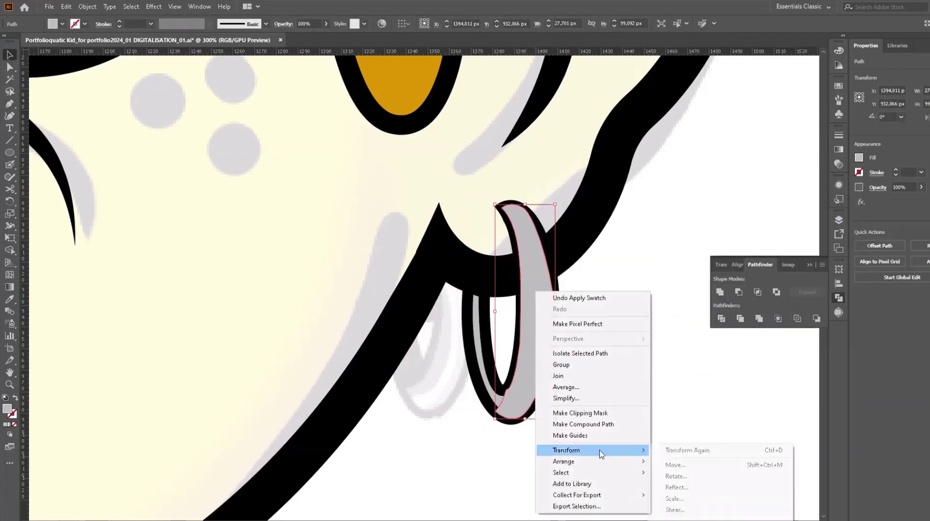
{"action": "left_click", "coordinate": [696, 487]}
Step: Give the ring a lighter grey fill
{"action": "left_click", "coordinate": [497, 399]}
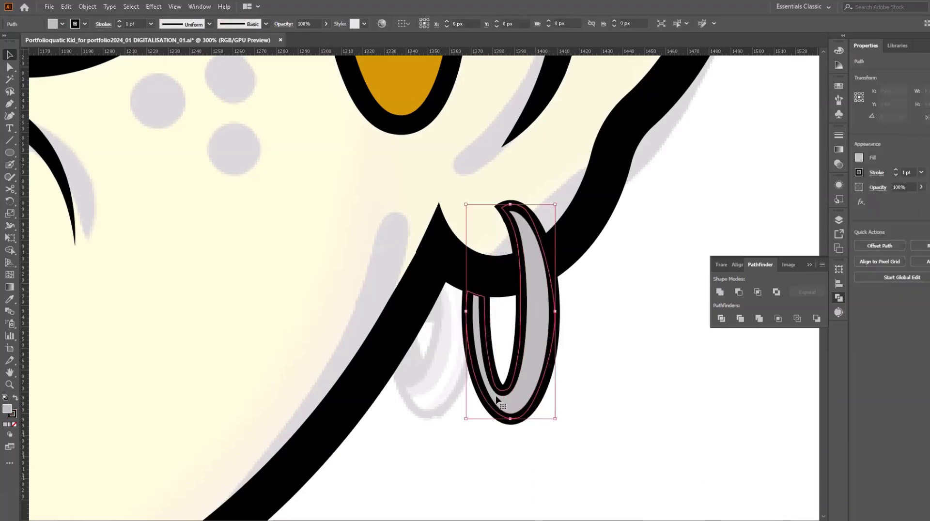
{"action": "double_click", "coordinate": [7, 409]}
{"action": "key", "text": "Escape"}
{"action": "double_click", "coordinate": [8, 410]}
{"action": "key", "text": "Escape"}
{"action": "left_click", "coordinate": [662, 284]}
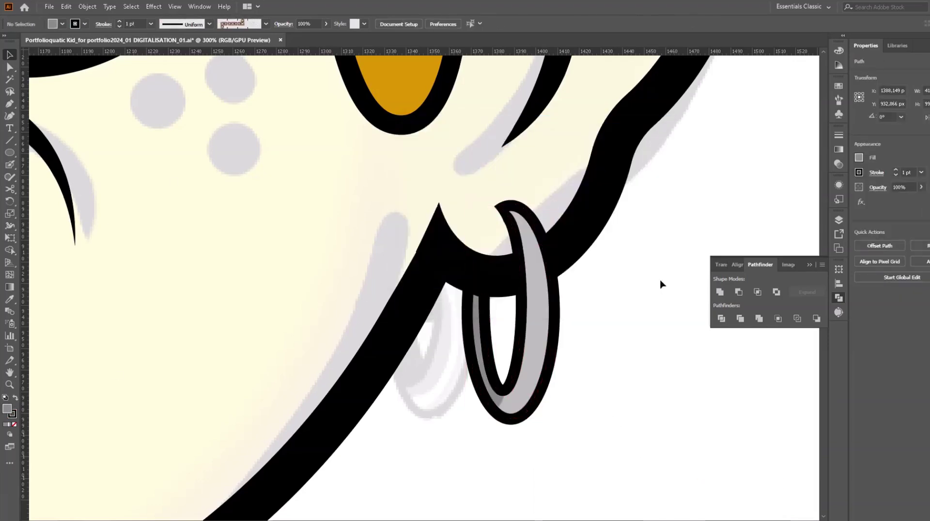
{"action": "left_click", "coordinate": [550, 333]}
{"action": "double_click", "coordinate": [8, 410]}
{"action": "left_click", "coordinate": [649, 155]}
{"action": "left_click", "coordinate": [671, 190]}
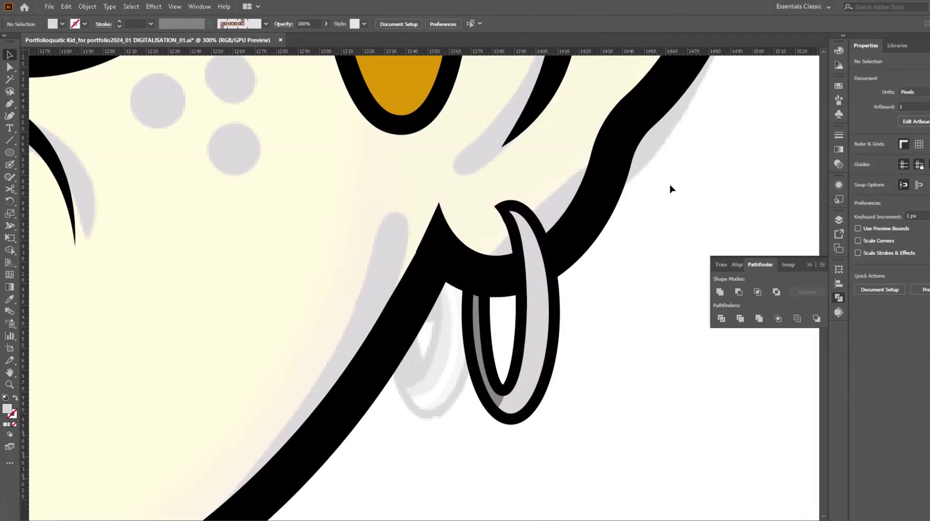
Step: Select both earring ring shapes and group them
{"action": "scroll", "coordinate": [670, 190], "scroll_direction": "down", "scroll_amount": 5}
{"action": "scroll", "coordinate": [664, 197], "scroll_direction": "up", "scroll_amount": 4}
{"action": "left_click_drag", "start_coordinate": [664, 197], "coordinate": [600, 307]}
{"action": "right_click", "coordinate": [614, 274]}
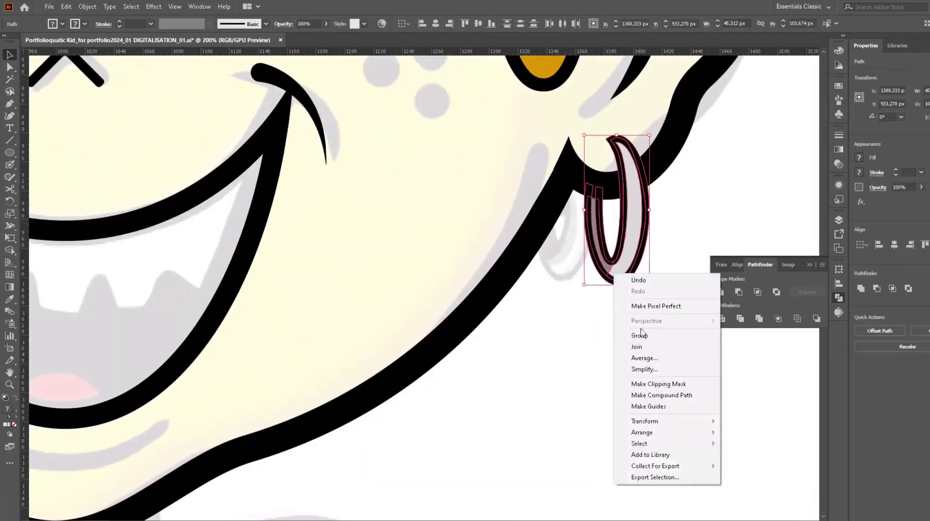
{"action": "left_click", "coordinate": [639, 335]}
{"action": "left_click", "coordinate": [654, 268]}
Step: Draw a connector shape bridging the ear outline and ring, filled black
{"action": "scroll", "coordinate": [600, 262], "scroll_direction": "up", "scroll_amount": 2}
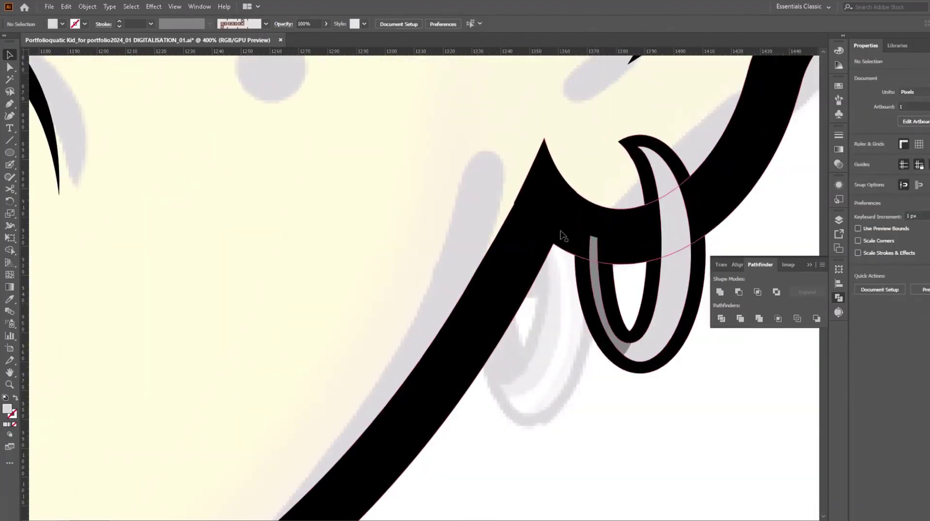
{"action": "left_click", "coordinate": [598, 291]}
{"action": "left_click", "coordinate": [639, 262]}
{"action": "mouse_move", "coordinate": [553, 244]}
{"action": "left_mouse_down"}
{"action": "mouse_move", "coordinate": [515, 214]}
{"action": "mouse_move", "coordinate": [577, 207]}
{"action": "left_mouse_up"}
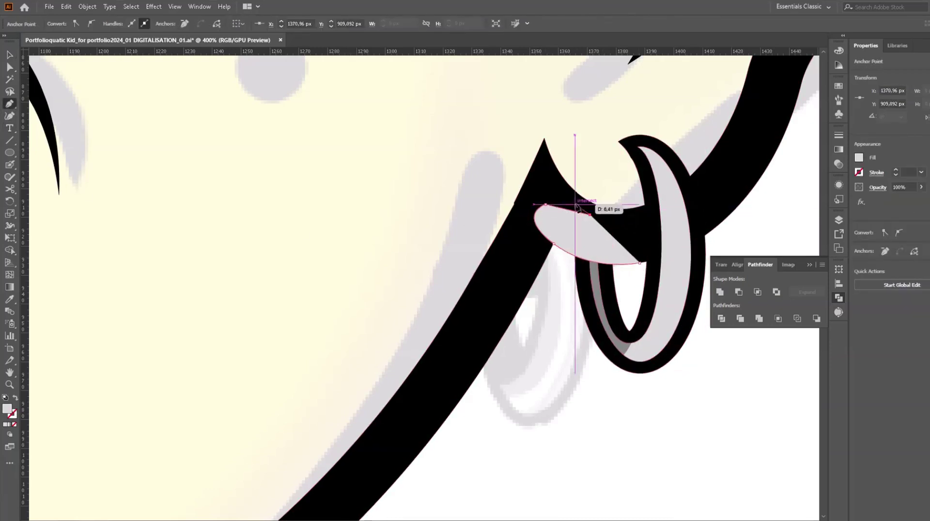
{"action": "left_click", "coordinate": [6, 301]}
{"action": "left_click", "coordinate": [533, 252]}
{"action": "key", "text": "v"}
{"action": "left_click", "coordinate": [629, 291], "text": "shift"}
Step: Select the connector with the earring and Unite them into one shape
{"action": "right_click", "coordinate": [614, 303]}
{"action": "left_click", "coordinate": [625, 306]}
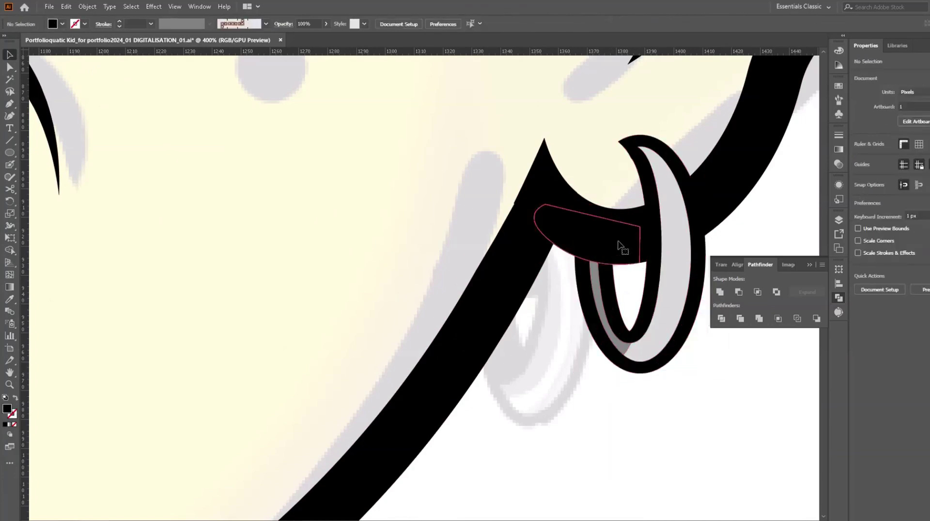
{"action": "left_click", "coordinate": [618, 246]}
{"action": "left_click", "coordinate": [720, 292]}
{"action": "right_click", "coordinate": [675, 320]}
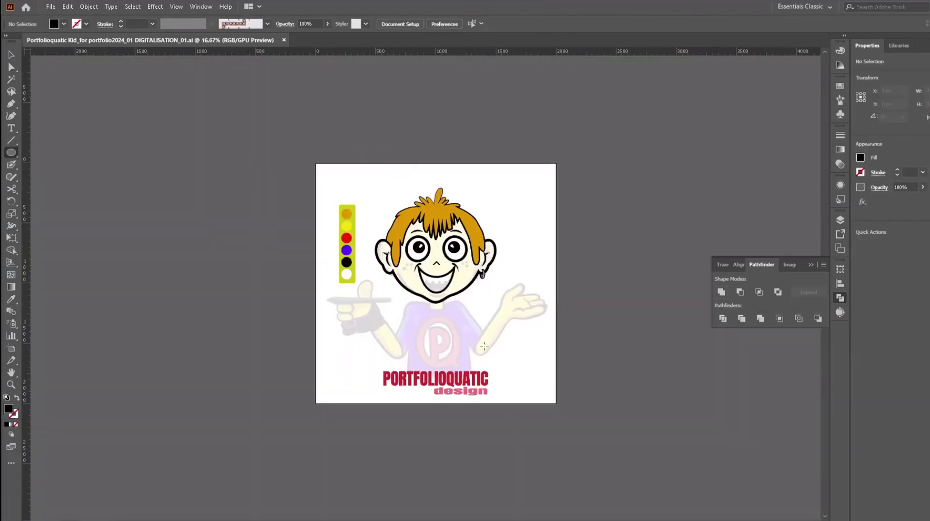
Step: Draw three small black freckle circles on the right cheek and three on the left
{"action": "scroll", "coordinate": [484, 346], "scroll_direction": "up", "scroll_amount": 10}
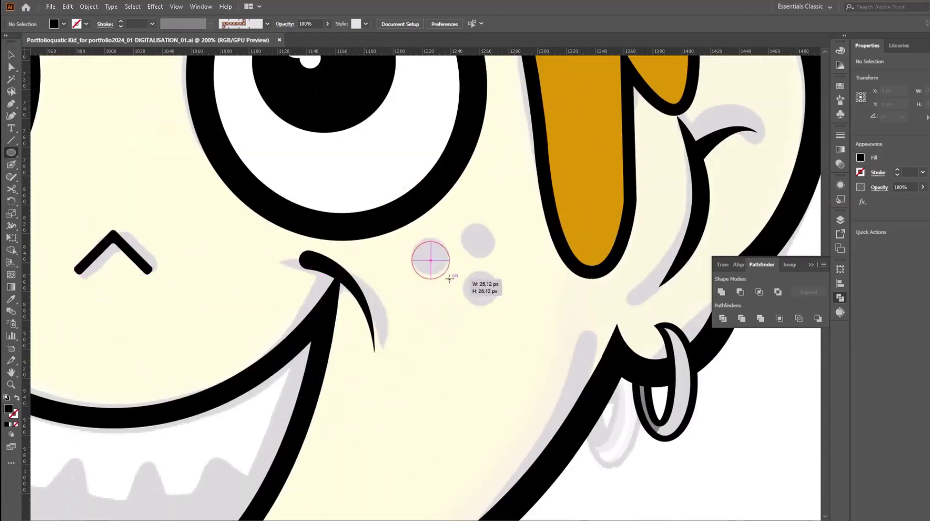
{"action": "left_click_drag", "start_coordinate": [412, 241], "coordinate": [450, 279]}
{"action": "left_click_drag", "start_coordinate": [465, 225], "coordinate": [497, 257]}
{"action": "left_click_drag", "start_coordinate": [465, 272], "coordinate": [497, 304]}
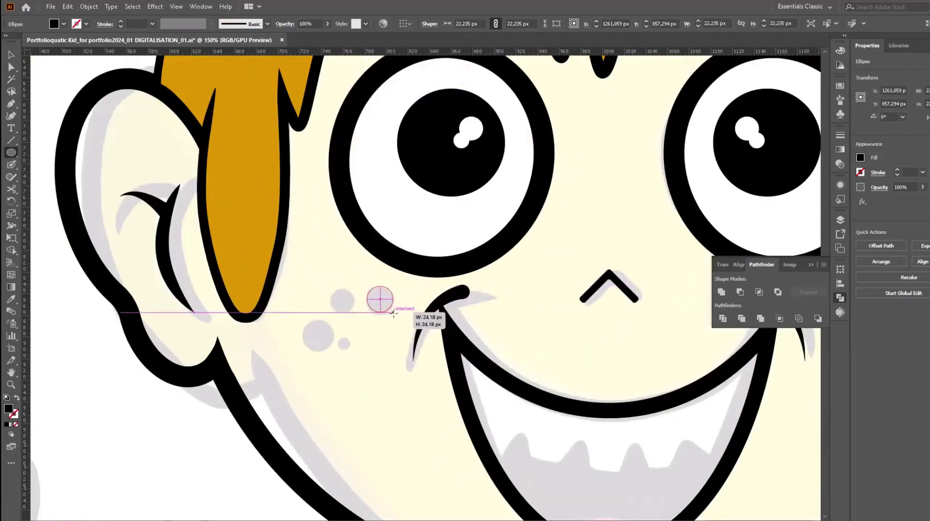
{"action": "left_click_drag", "start_coordinate": [367, 286], "coordinate": [393, 312]}
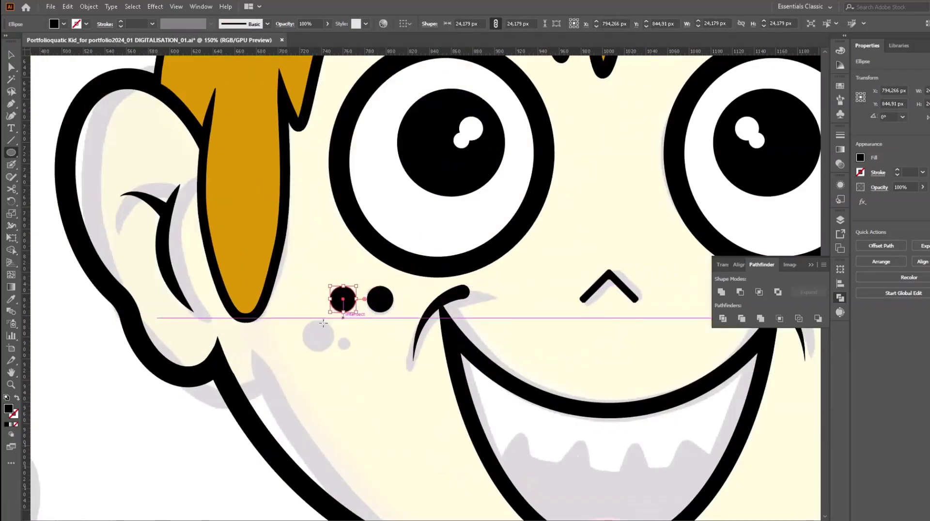
{"action": "mouse_move", "coordinate": [330, 286]}
{"action": "left_mouse_down"}
{"action": "mouse_move", "coordinate": [356, 313]}
{"action": "mouse_move", "coordinate": [339, 352]}
{"action": "mouse_move", "coordinate": [411, 407]}
{"action": "left_mouse_up"}
{"action": "mouse_move", "coordinate": [331, 407]}
{"action": "left_mouse_down"}
{"action": "mouse_move", "coordinate": [382, 363]}
{"action": "mouse_move", "coordinate": [365, 373]}
{"action": "left_mouse_up"}
{"action": "scroll", "coordinate": [372, 262], "scroll_direction": "down", "scroll_amount": 5}
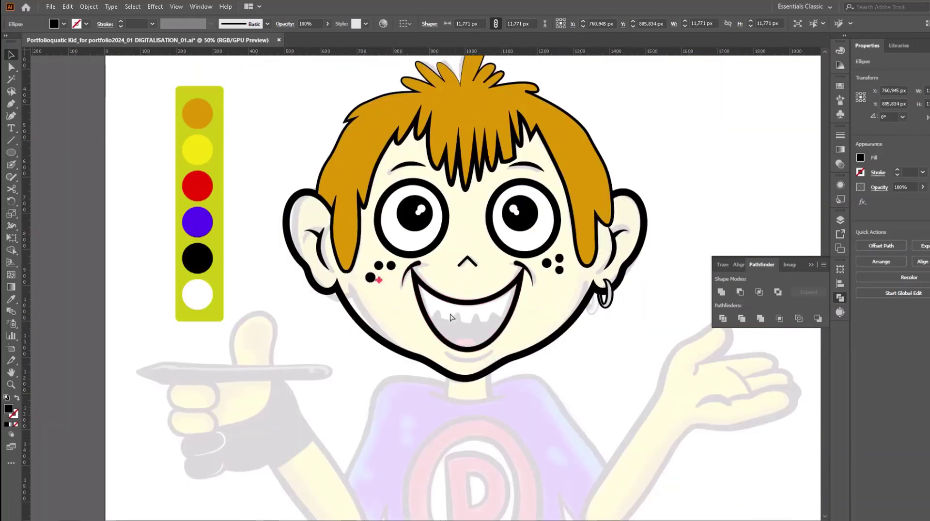
{"action": "scroll", "coordinate": [472, 318], "scroll_direction": "up", "scroll_amount": 1}
{"action": "scroll", "coordinate": [474, 342], "scroll_direction": "up", "scroll_amount": 2}
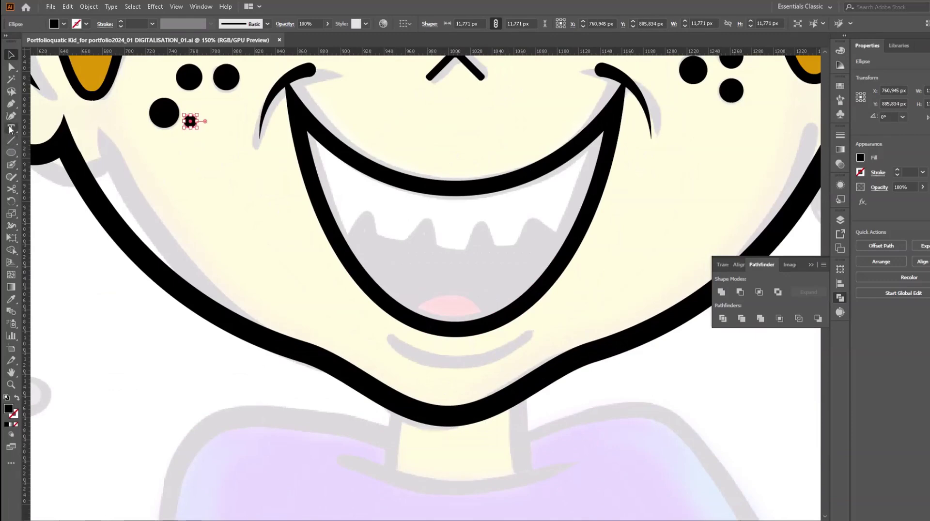
Step: Pen-draw a first chin curve under the mouth with a thick, tapered black stroke, then outline it
{"action": "key", "text": "p"}
{"action": "left_click", "coordinate": [389, 333]}
{"action": "left_click_drag", "start_coordinate": [458, 363], "coordinate": [491, 363]}
{"action": "left_click", "coordinate": [530, 333]}
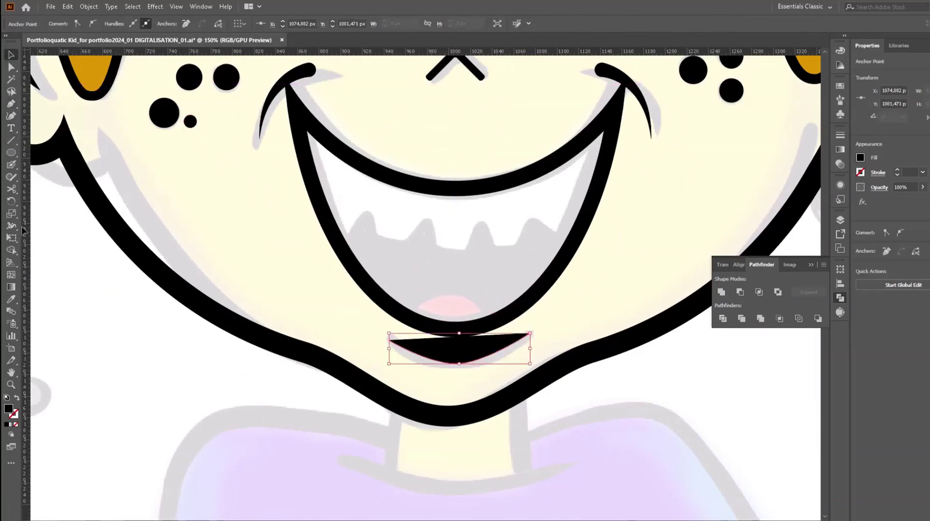
{"action": "left_click", "coordinate": [17, 398]}
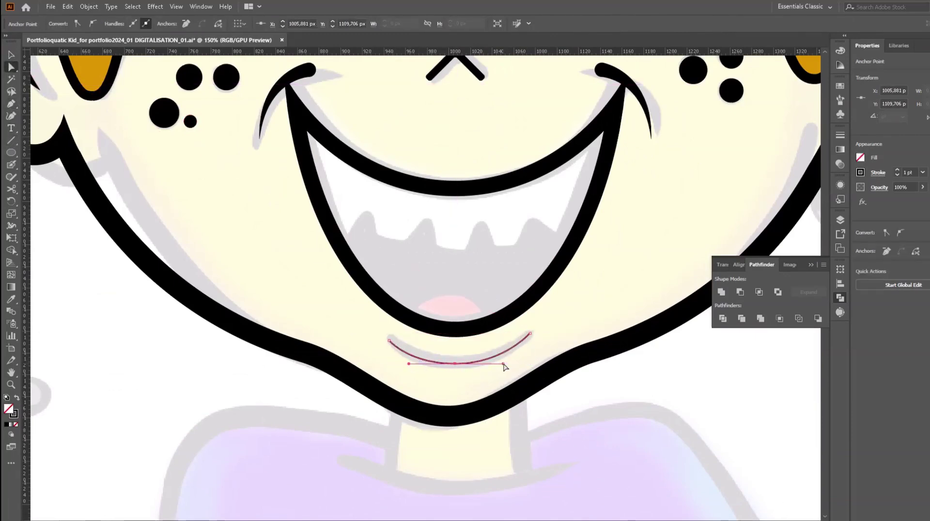
{"action": "left_click", "coordinate": [838, 336]}
{"action": "left_click", "coordinate": [838, 348]}
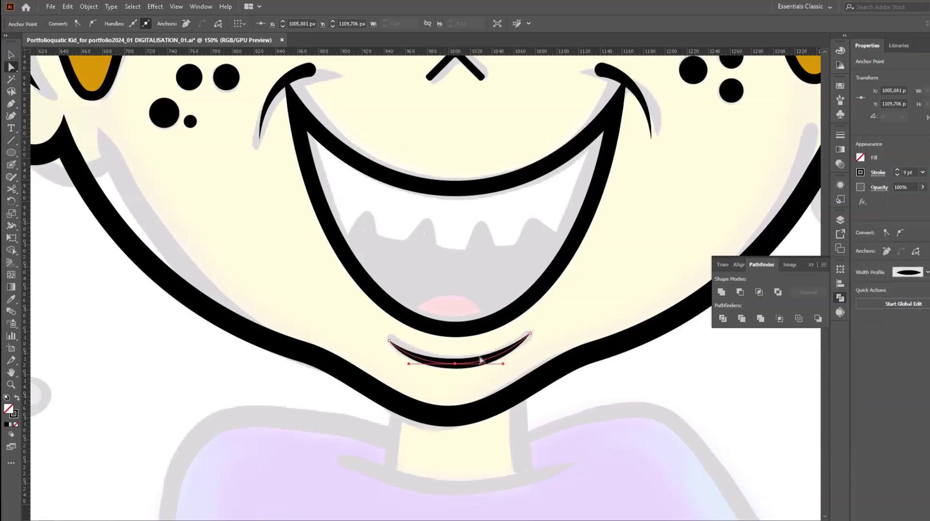
{"action": "left_click", "coordinate": [89, 6]}
{"action": "left_click", "coordinate": [127, 138]}
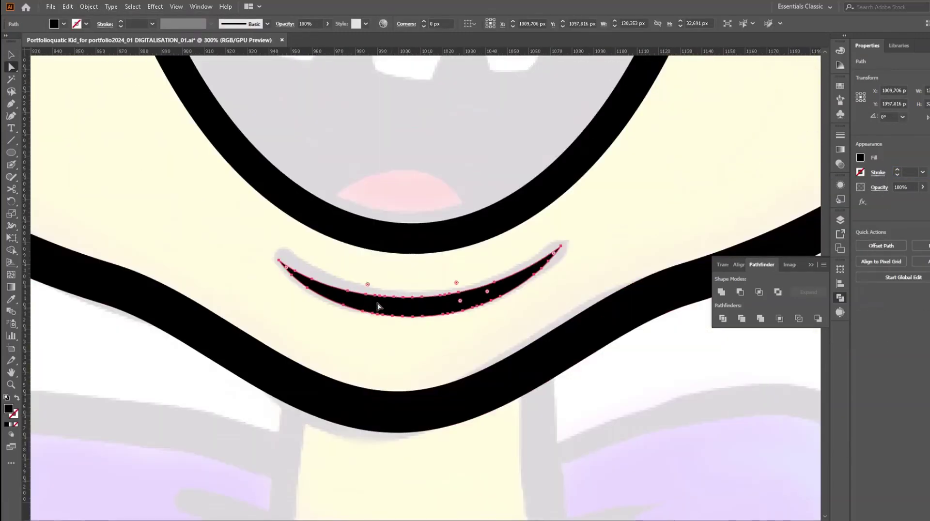
{"action": "scroll", "coordinate": [423, 316], "scroll_direction": "up", "scroll_amount": 5}
{"action": "scroll", "coordinate": [423, 316], "scroll_direction": "down", "scroll_amount": 2}
Step: Delete the first chin line and start redrawing it, undoing an unwanted curved segment
{"action": "key", "text": "v"}
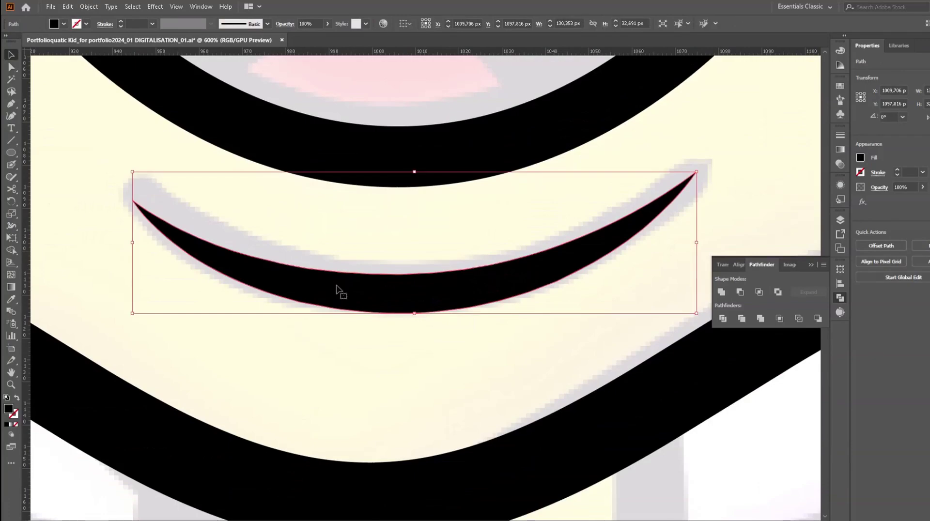
{"action": "key", "text": "Delete"}
{"action": "left_click", "coordinate": [11, 103]}
{"action": "left_click", "coordinate": [131, 182]}
{"action": "scroll", "coordinate": [602, 270], "scroll_direction": "down", "scroll_amount": 5}
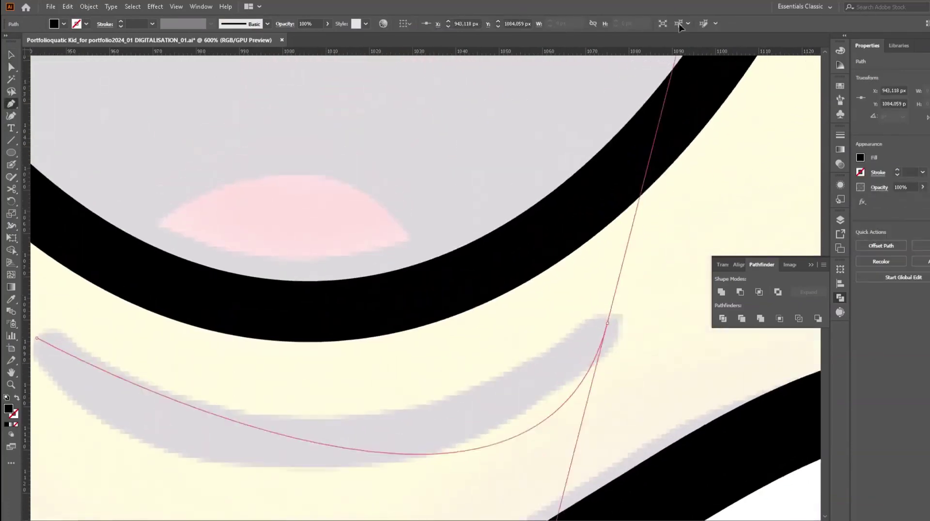
{"action": "left_click_drag", "start_coordinate": [606, 217], "coordinate": [508, 367]}
{"action": "scroll", "coordinate": [448, 267], "scroll_direction": "up", "scroll_amount": 3}
{"action": "key", "text": "ctrl+z"}
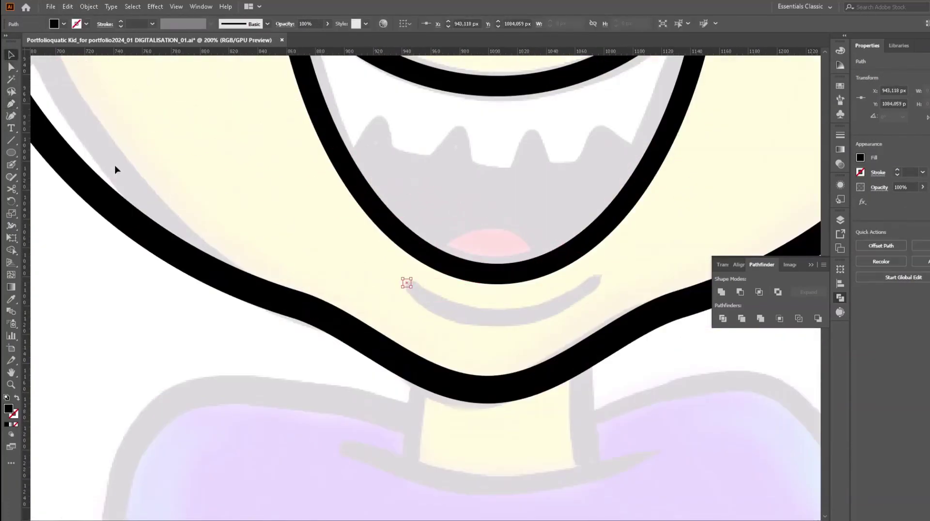
Step: Redraw the chin curve with an 11 pt black stroke and no fill, then Outline Stroke it
{"action": "left_click", "coordinate": [493, 328]}
{"action": "left_click_drag", "start_coordinate": [598, 277], "coordinate": [670, 193]}
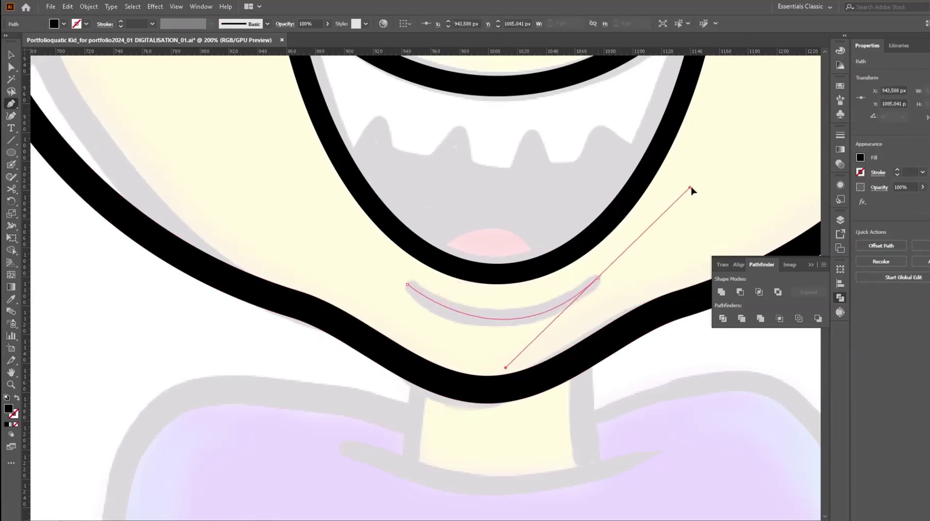
{"action": "left_click", "coordinate": [17, 397]}
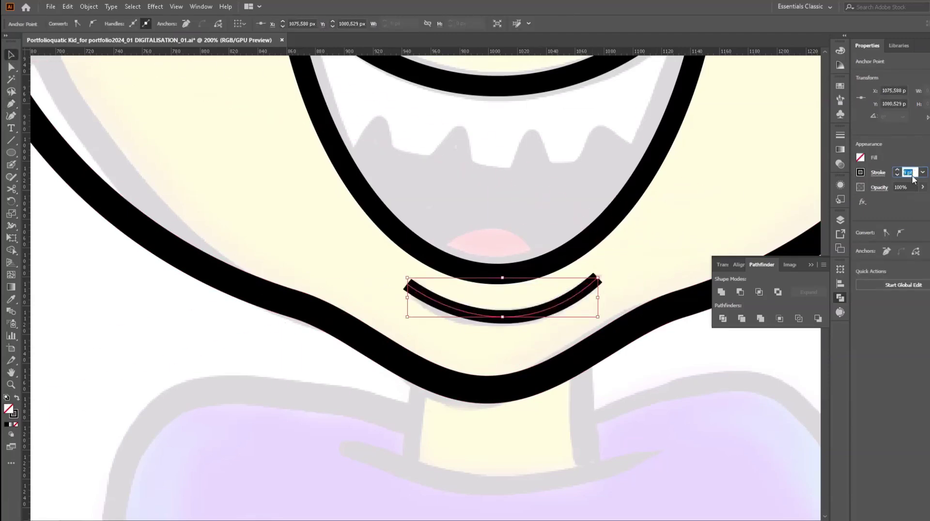
{"action": "left_click", "coordinate": [877, 172]}
{"action": "left_click", "coordinate": [88, 6]}
{"action": "left_click", "coordinate": [242, 271]}
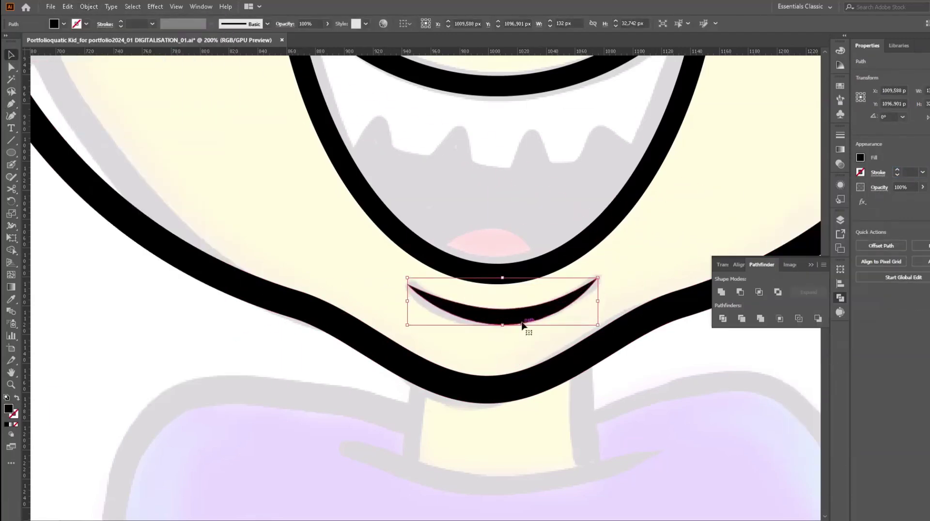
{"action": "scroll", "coordinate": [525, 326], "scroll_direction": "up", "scroll_amount": 3}
{"action": "key", "text": "ctrl+1"}
{"action": "left_click", "coordinate": [547, 417]}
{"action": "scroll", "coordinate": [547, 417], "scroll_direction": "down", "scroll_amount": 2}
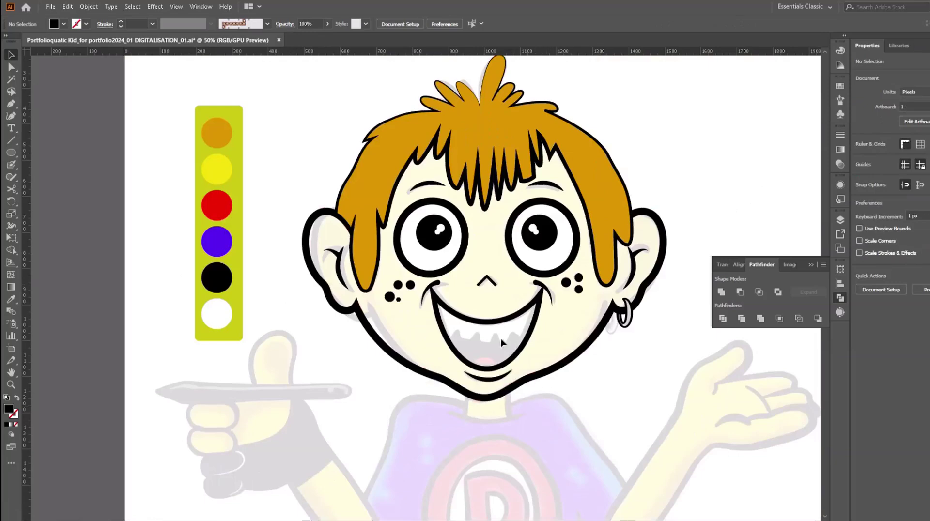
Step: Pen-draw a closed inner-mouth shape tracing the grin and fill it white
{"action": "scroll", "coordinate": [501, 343], "scroll_direction": "up", "scroll_amount": 3}
{"action": "key", "text": "p"}
{"action": "left_click", "coordinate": [301, 324]}
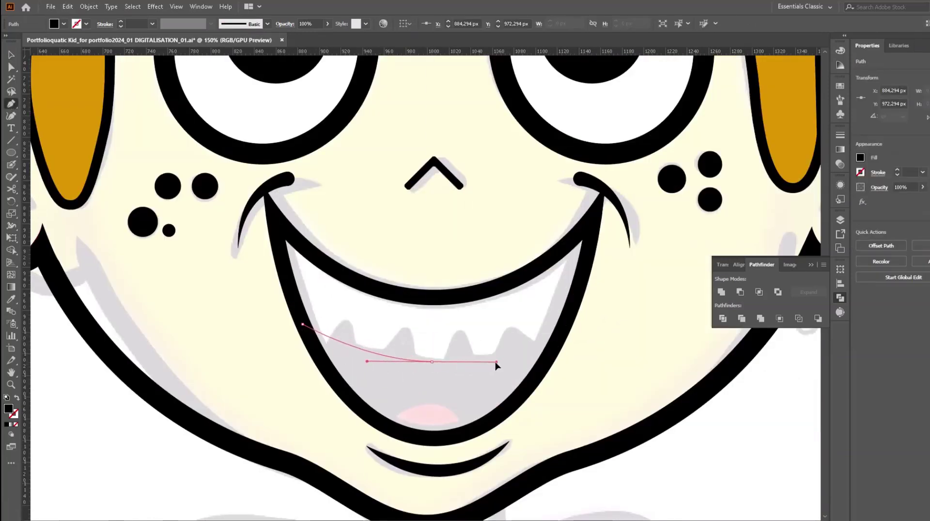
{"action": "left_click_drag", "start_coordinate": [497, 363], "coordinate": [513, 360]}
{"action": "left_click_drag", "start_coordinate": [553, 345], "coordinate": [554, 347]}
{"action": "left_click", "coordinate": [591, 221]}
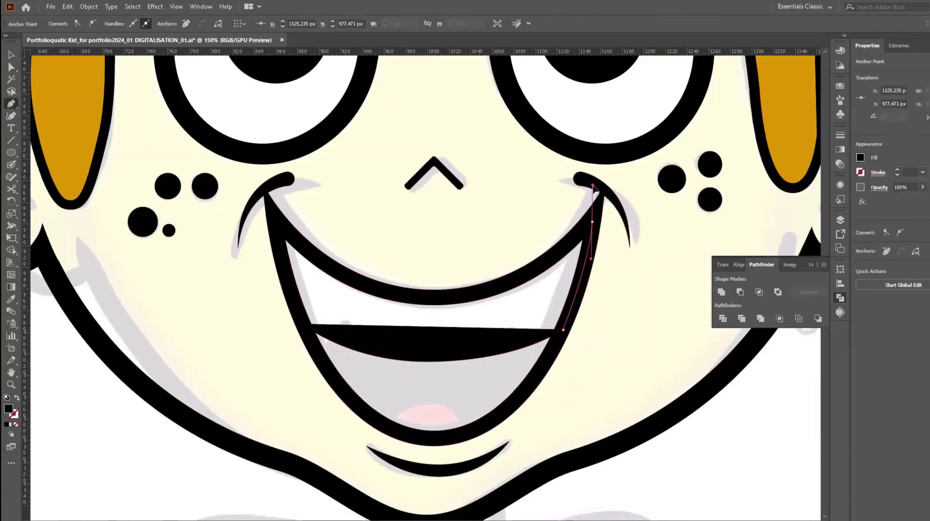
{"action": "left_click", "coordinate": [447, 292]}
{"action": "left_click_drag", "start_coordinate": [438, 301], "coordinate": [479, 293]}
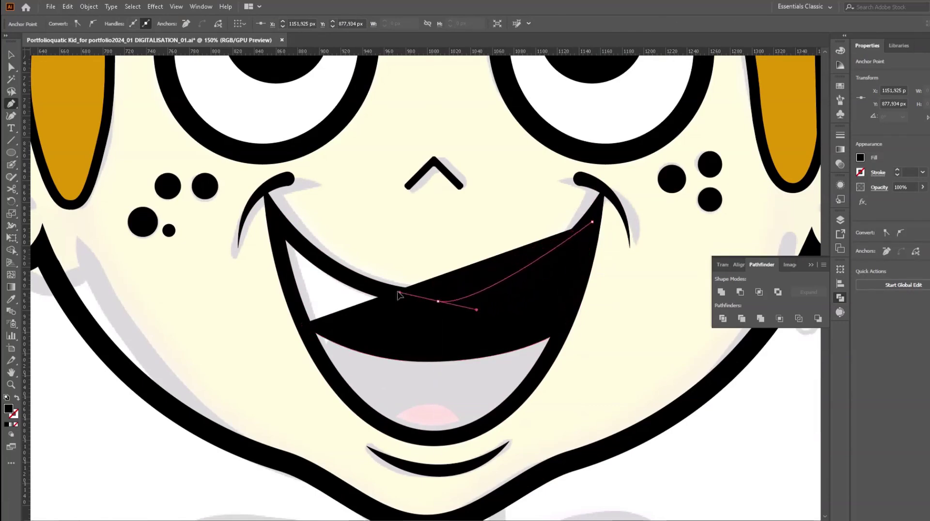
{"action": "left_click", "coordinate": [272, 215]}
{"action": "left_click", "coordinate": [302, 324]}
{"action": "double_click", "coordinate": [8, 409]}
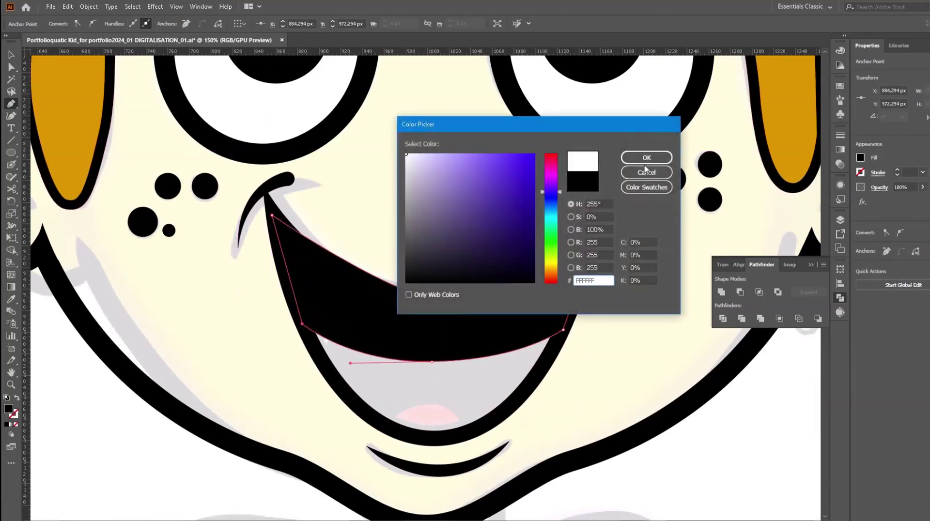
{"action": "left_click", "coordinate": [649, 158]}
Step: Reshape the mouth shape's middle point and curve handle, then try lowering its opacity
{"action": "key", "text": "a"}
{"action": "left_click_drag", "start_coordinate": [435, 300], "coordinate": [426, 296]}
{"action": "left_click_drag", "start_coordinate": [488, 309], "coordinate": [527, 294]}
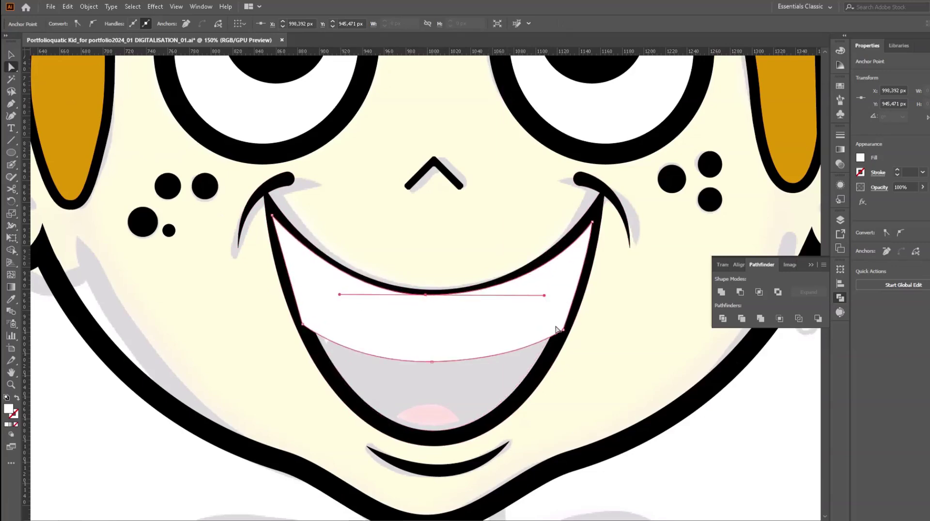
{"action": "left_click", "coordinate": [11, 54]}
{"action": "left_click", "coordinate": [840, 164]}
{"action": "left_click_drag", "start_coordinate": [819, 159], "coordinate": [801, 158]}
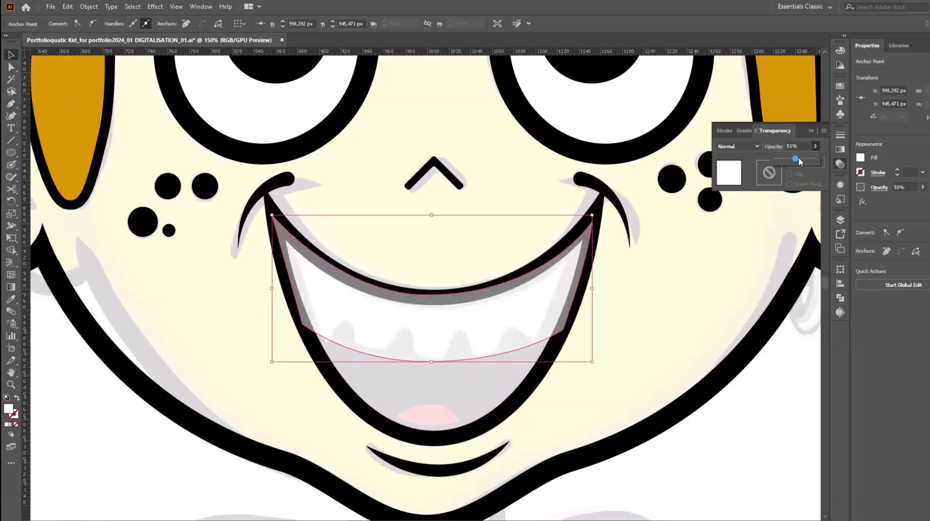
{"action": "key", "text": "ctrl+z"}
Step: Draw a teeth outline, cut it out of the mouth shape, and restore full opacity
{"action": "key", "text": "p"}
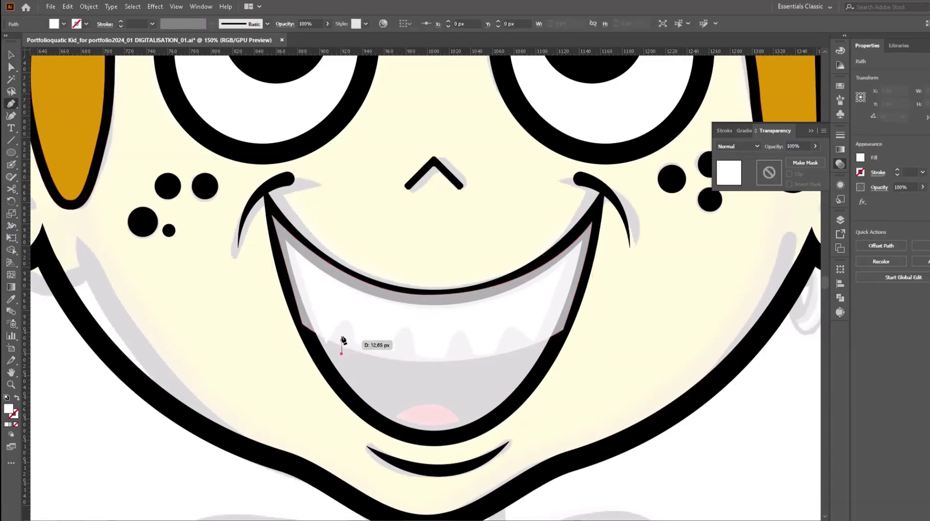
{"action": "left_click", "coordinate": [342, 354]}
{"action": "left_click", "coordinate": [346, 327]}
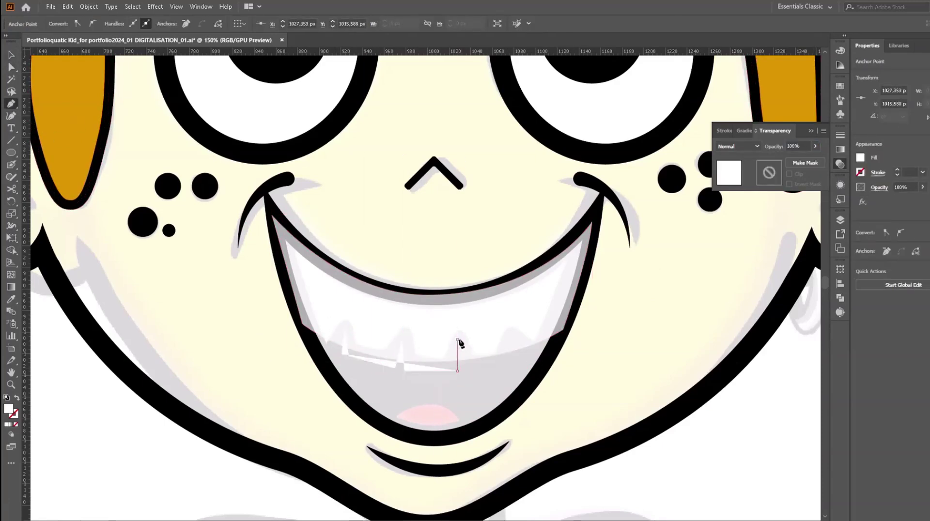
{"action": "left_click", "coordinate": [510, 384]}
{"action": "left_click", "coordinate": [427, 398]}
{"action": "left_click", "coordinate": [375, 389]}
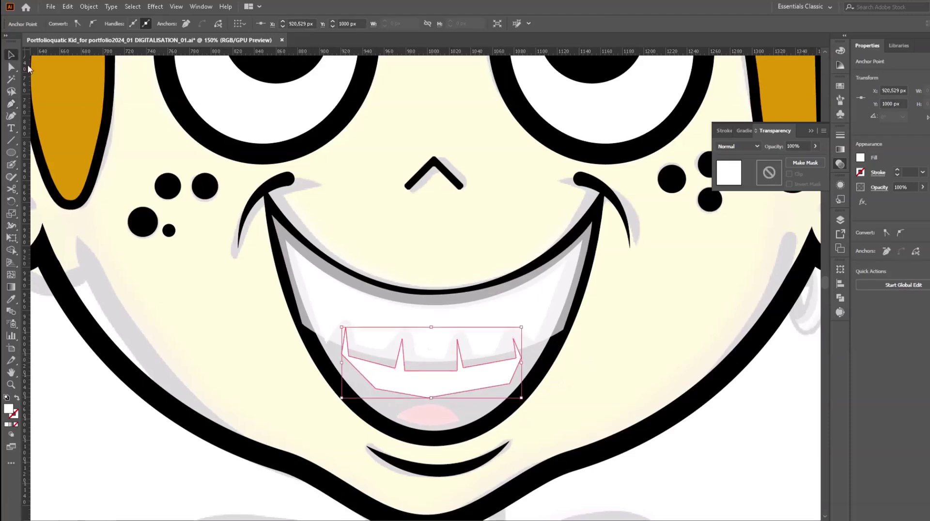
{"action": "left_click", "coordinate": [436, 252], "text": "shift"}
{"action": "left_click", "coordinate": [839, 297]}
{"action": "left_click", "coordinate": [738, 292]}
{"action": "left_click", "coordinate": [840, 165]}
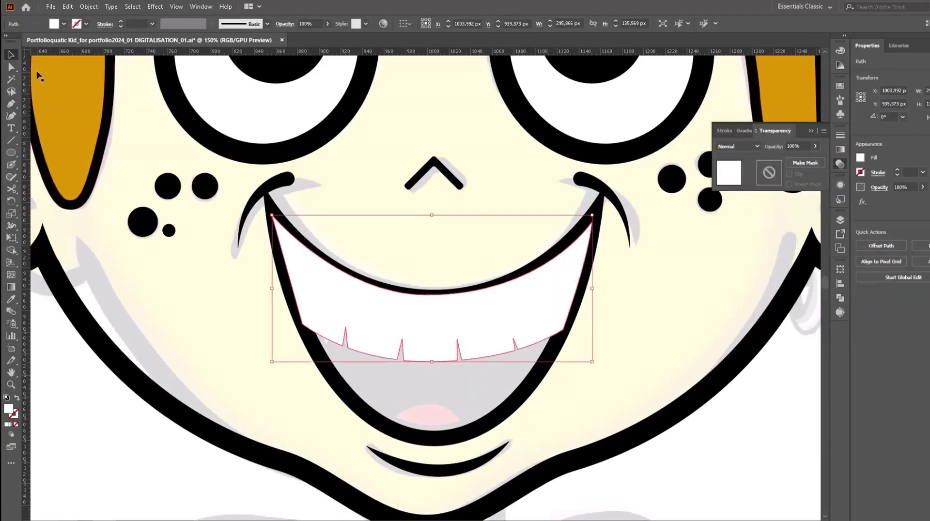
Step: Pen-draw a new mouth-interior shape following the grin's corners and curved edges
{"action": "key", "text": "p"}
{"action": "left_click", "coordinate": [289, 285]}
{"action": "left_click_drag", "start_coordinate": [434, 438], "coordinate": [534, 430]}
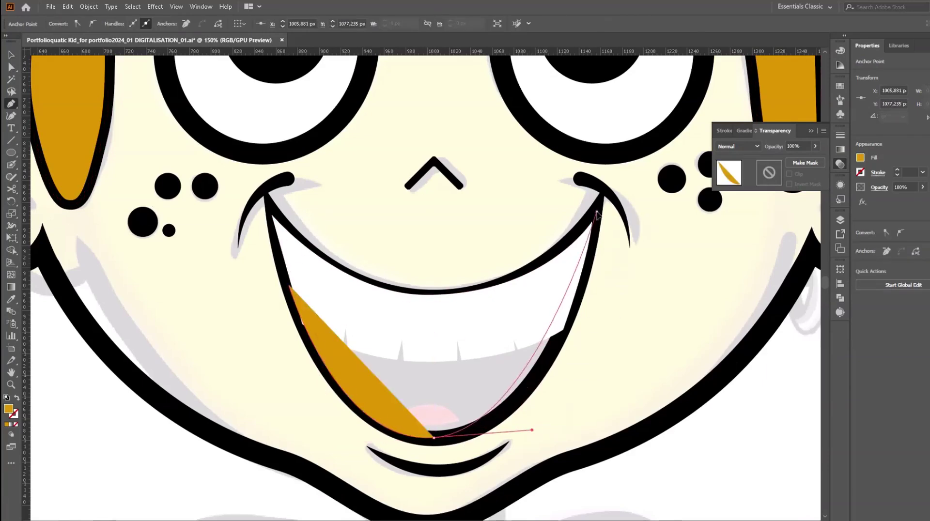
{"action": "left_click_drag", "start_coordinate": [597, 211], "coordinate": [614, 187]}
{"action": "left_click_drag", "start_coordinate": [438, 301], "coordinate": [357, 287]}
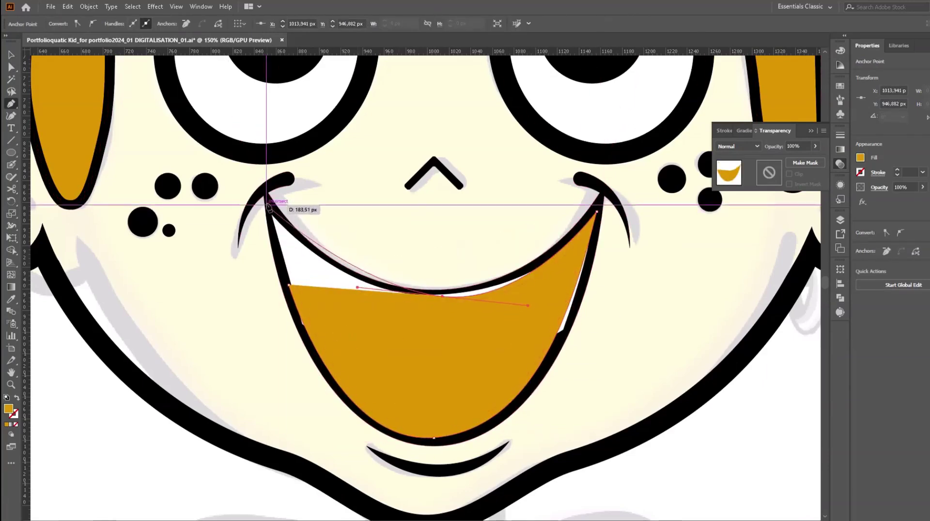
{"action": "left_click_drag", "start_coordinate": [265, 206], "coordinate": [201, 140]}
{"action": "left_click_drag", "start_coordinate": [434, 437], "coordinate": [531, 430]}
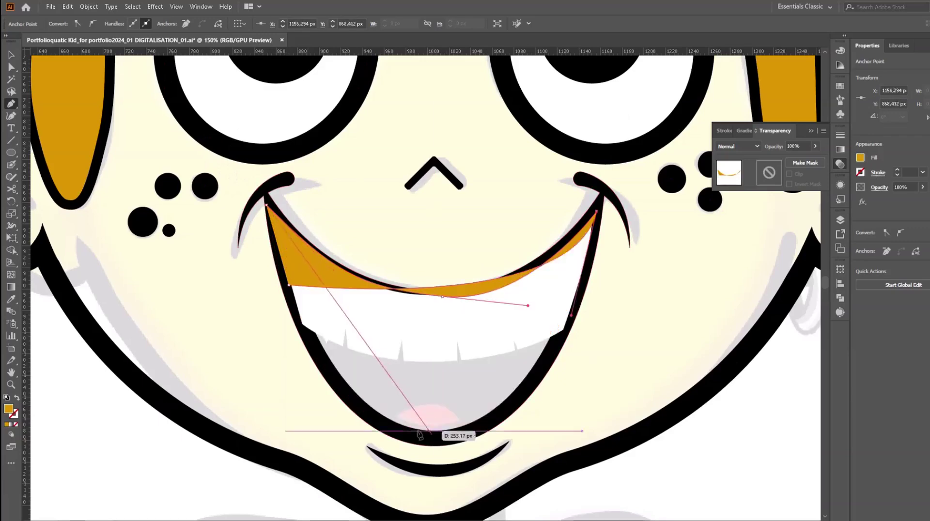
Step: Bend the new shape's top edge along the teeth, fill it black, and set 40% opacity
{"action": "key", "text": "a"}
{"action": "scroll", "coordinate": [291, 207], "scroll_direction": "up", "scroll_amount": 3}
{"action": "left_click", "coordinate": [266, 206]}
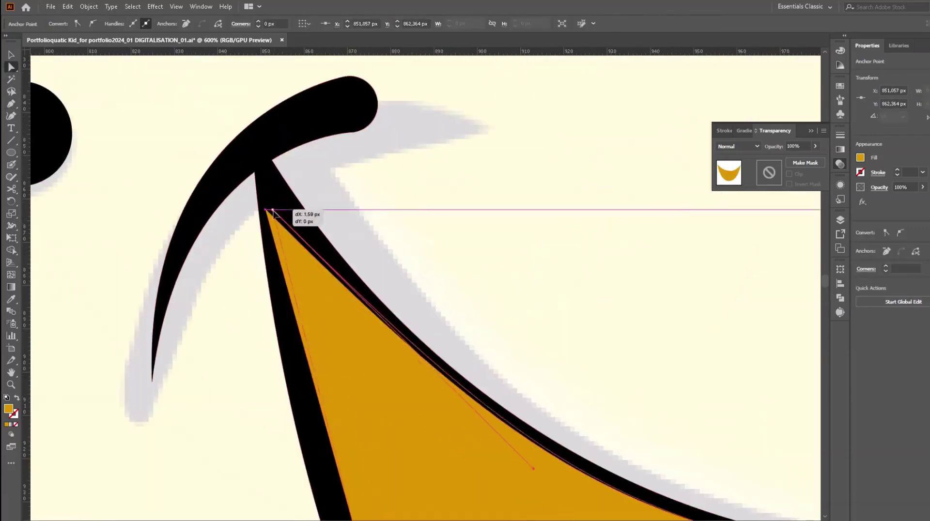
{"action": "scroll", "coordinate": [389, 275], "scroll_direction": "down", "scroll_amount": 3}
{"action": "left_click_drag", "start_coordinate": [500, 297], "coordinate": [587, 294]}
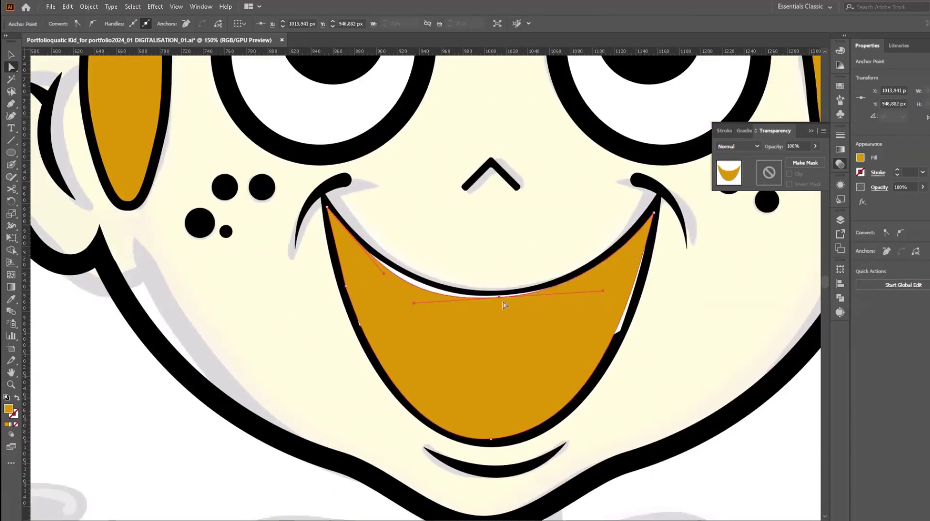
{"action": "scroll", "coordinate": [436, 300], "scroll_direction": "down", "scroll_amount": 2}
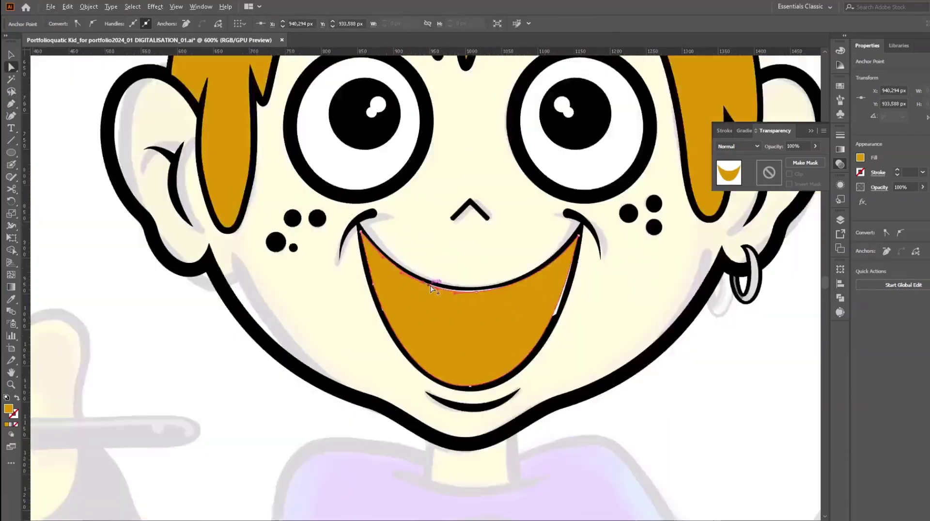
{"action": "left_click", "coordinate": [99, 233]}
{"action": "key", "text": "v"}
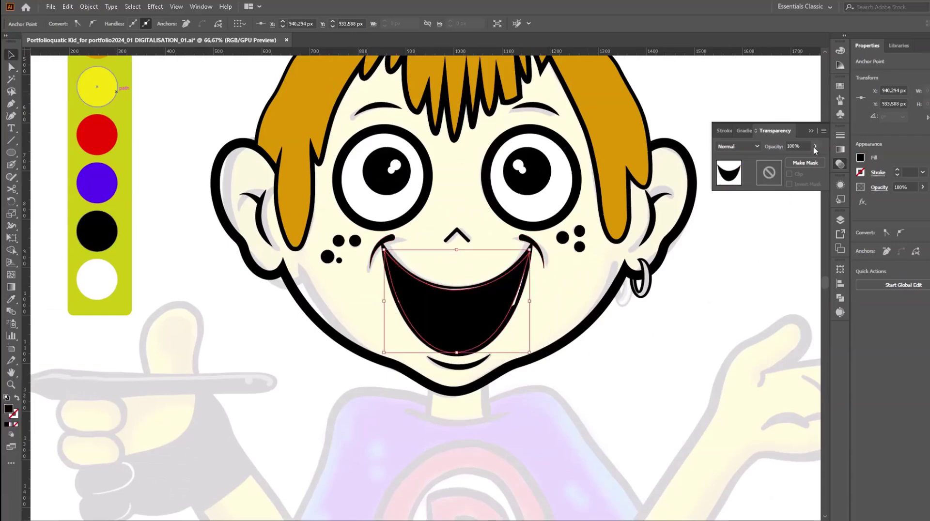
{"action": "left_click_drag", "start_coordinate": [815, 146], "coordinate": [794, 154]}
{"action": "key", "text": "ctrl+shift+a"}
{"action": "key", "text": "p"}
{"action": "scroll", "coordinate": [474, 349], "scroll_direction": "up", "scroll_amount": 5}
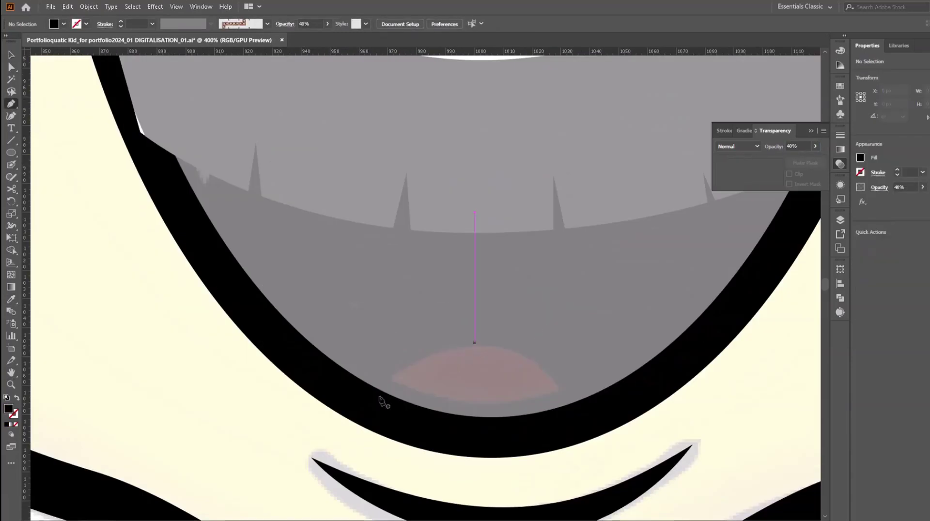
Step: Pen-draw a curved tongue shape along the bottom of the mouth
{"action": "left_click", "coordinate": [362, 397]}
{"action": "left_click_drag", "start_coordinate": [463, 342], "coordinate": [542, 346]}
{"action": "left_click", "coordinate": [572, 416]}
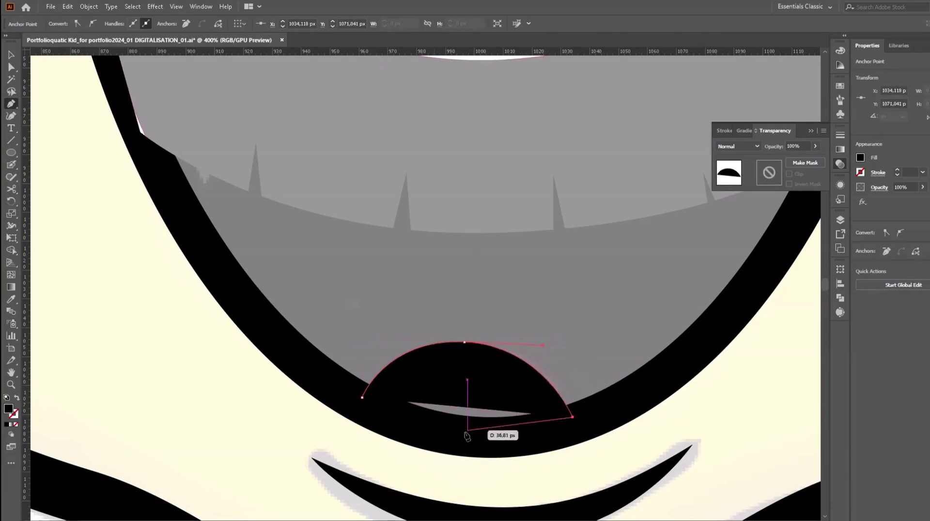
{"action": "left_click_drag", "start_coordinate": [465, 435], "coordinate": [423, 430]}
{"action": "scroll", "coordinate": [103, 255], "scroll_direction": "down", "scroll_amount": 6}
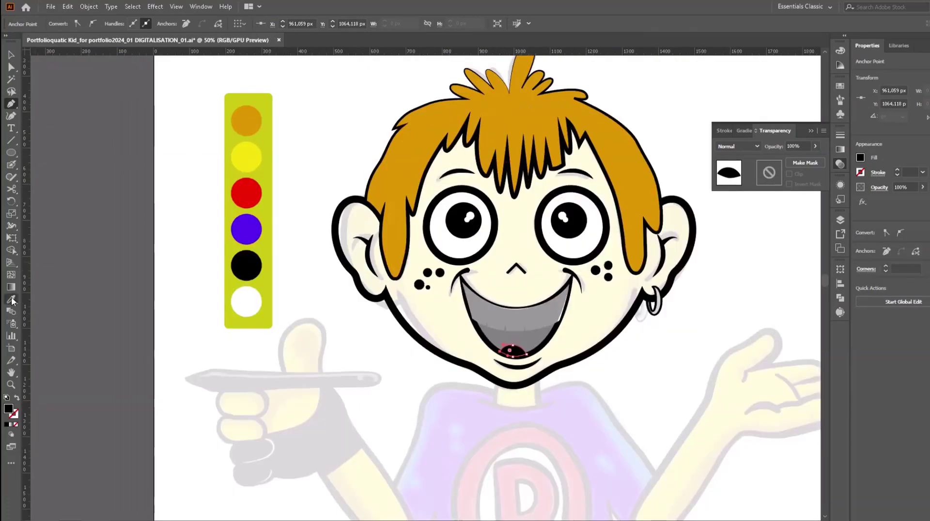
Step: Select the large mouth shape and group it with the tongue
{"action": "left_click", "coordinate": [11, 54]}
{"action": "left_click", "coordinate": [533, 310]}
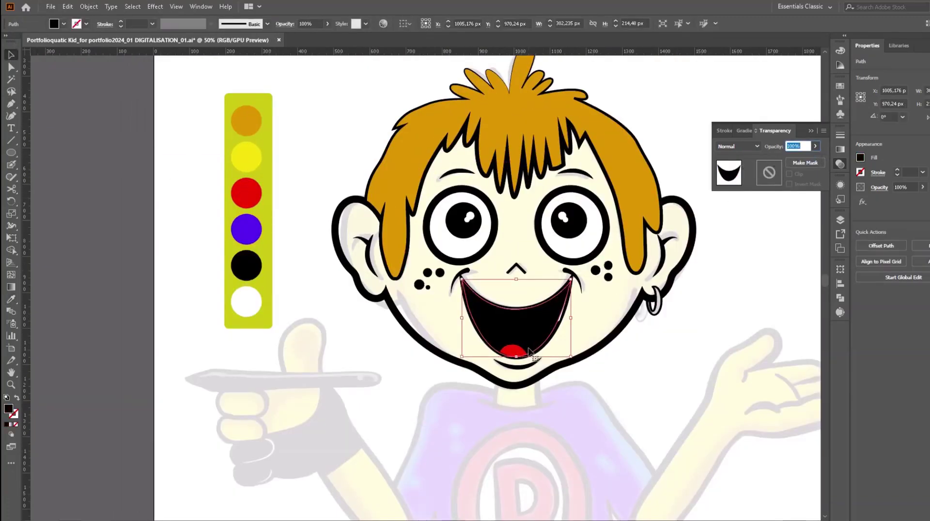
{"action": "key", "text": "ctrl+g"}
Step: Send the mouth shape backward and make it a compound path so the teeth show
{"action": "right_click", "coordinate": [545, 316]}
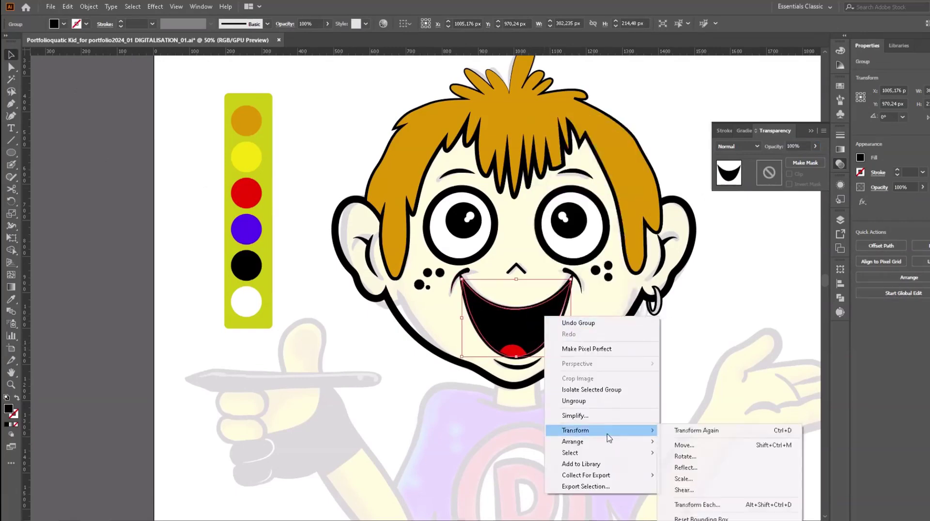
{"action": "left_click", "coordinate": [691, 464]}
{"action": "key", "text": "ctrl+8"}
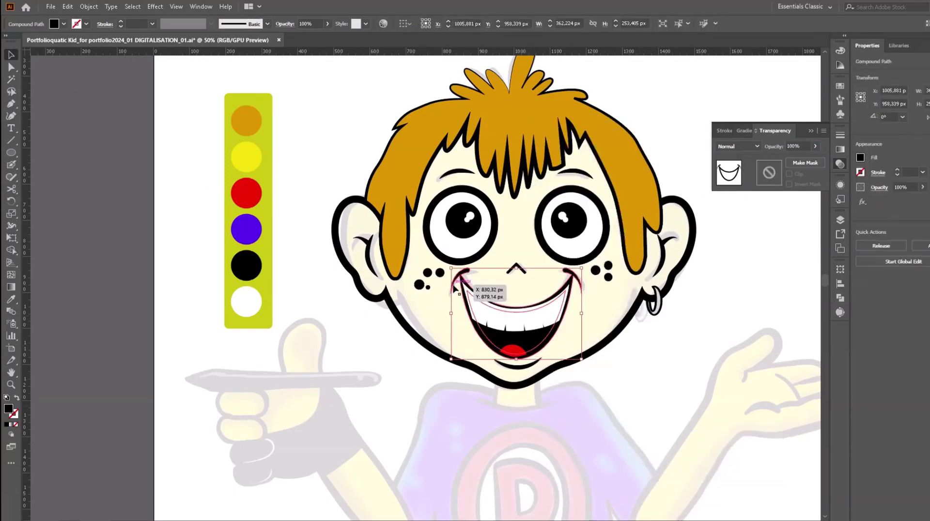
Step: Select the stray ellipse outlines and rearrange their stacking, undoing a send-to-back
{"action": "left_click", "coordinate": [560, 357], "text": "shift"}
{"action": "right_click", "coordinate": [589, 338]}
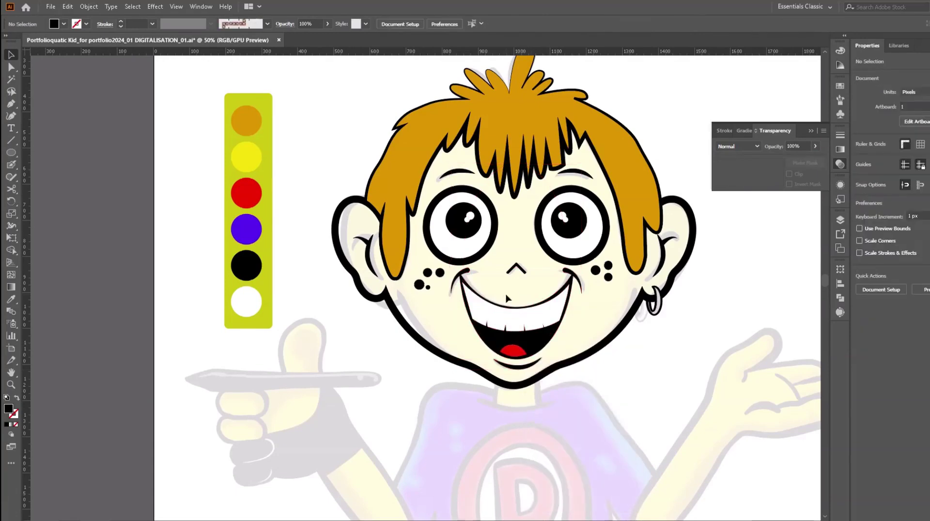
{"action": "left_click", "coordinate": [487, 188]}
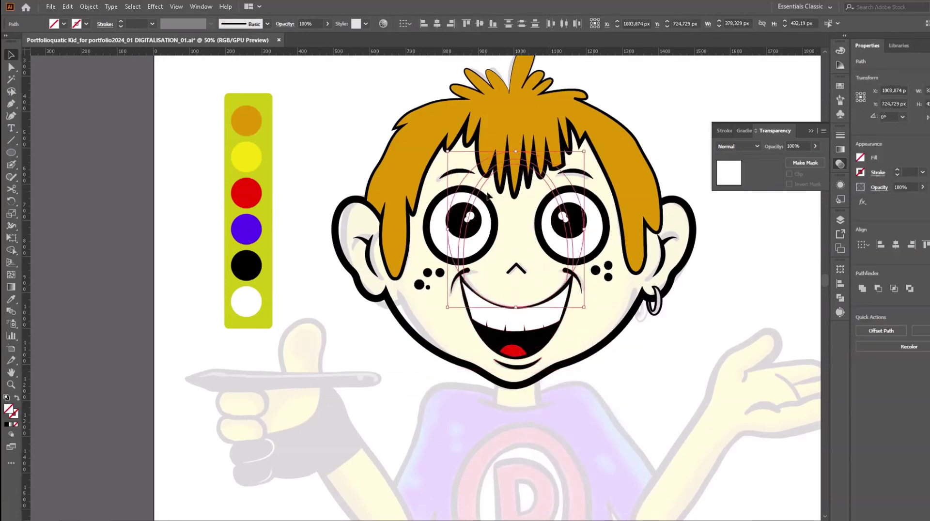
{"action": "scroll", "coordinate": [488, 188], "scroll_direction": "up", "scroll_amount": 5}
{"action": "right_click", "coordinate": [463, 167]}
{"action": "left_click", "coordinate": [484, 173]}
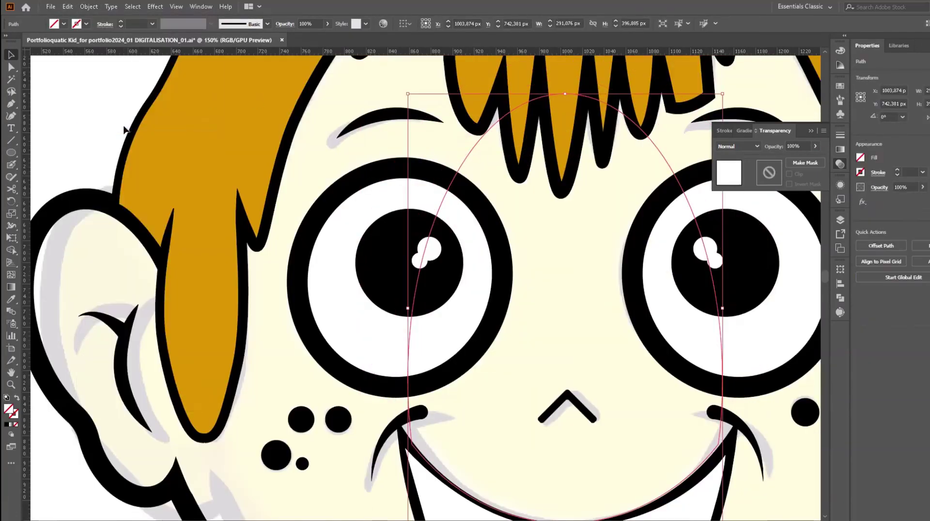
{"action": "scroll", "coordinate": [489, 167], "scroll_direction": "down", "scroll_amount": 1}
{"action": "scroll", "coordinate": [489, 167], "scroll_direction": "down", "scroll_amount": 5}
{"action": "scroll", "coordinate": [433, 167], "scroll_direction": "up", "scroll_amount": 3}
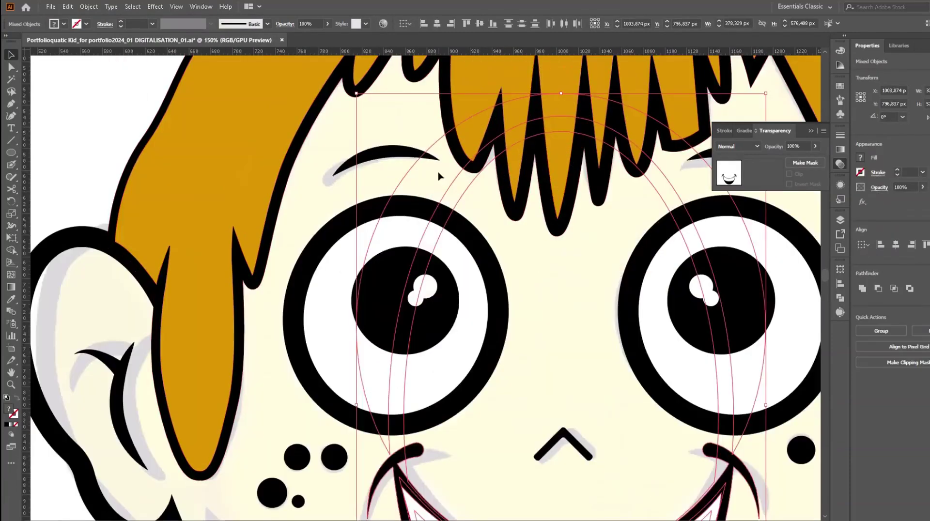
Step: Group the ellipse outlines over the eyes, nudge them up, and remove them with Edit > Clear
{"action": "left_click", "coordinate": [448, 186]}
{"action": "right_click", "coordinate": [444, 186]}
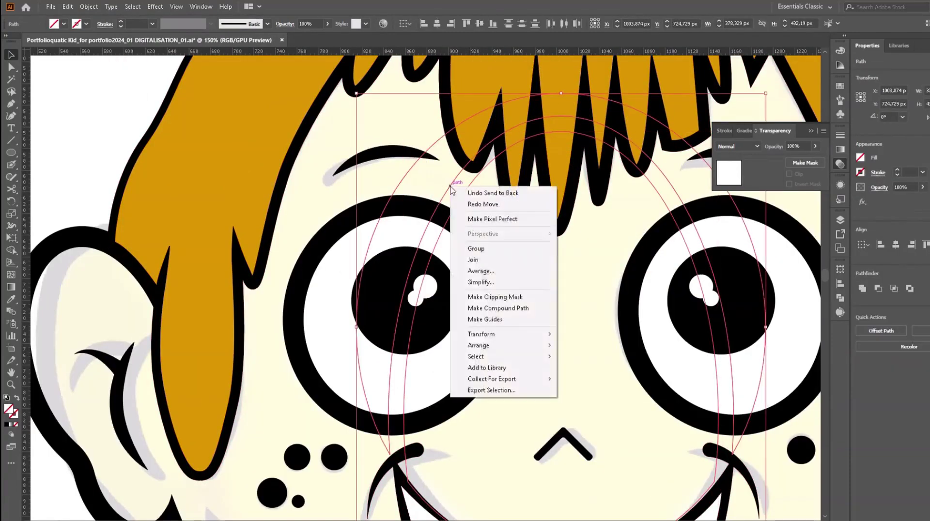
{"action": "left_click", "coordinate": [466, 247]}
{"action": "scroll", "coordinate": [504, 226], "scroll_direction": "down", "scroll_amount": 2}
{"action": "left_click_drag", "start_coordinate": [513, 298], "coordinate": [508, 268]}
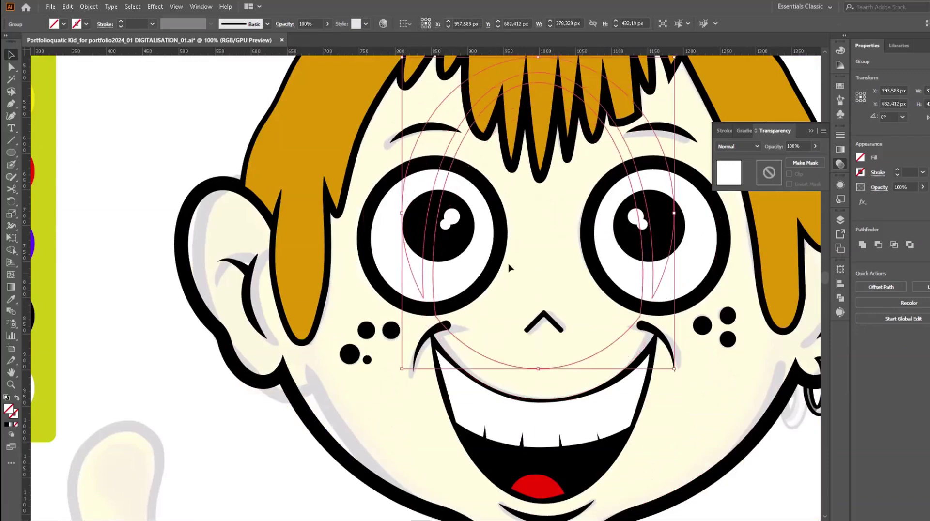
{"action": "left_click", "coordinate": [67, 7]}
{"action": "left_click", "coordinate": [97, 123]}
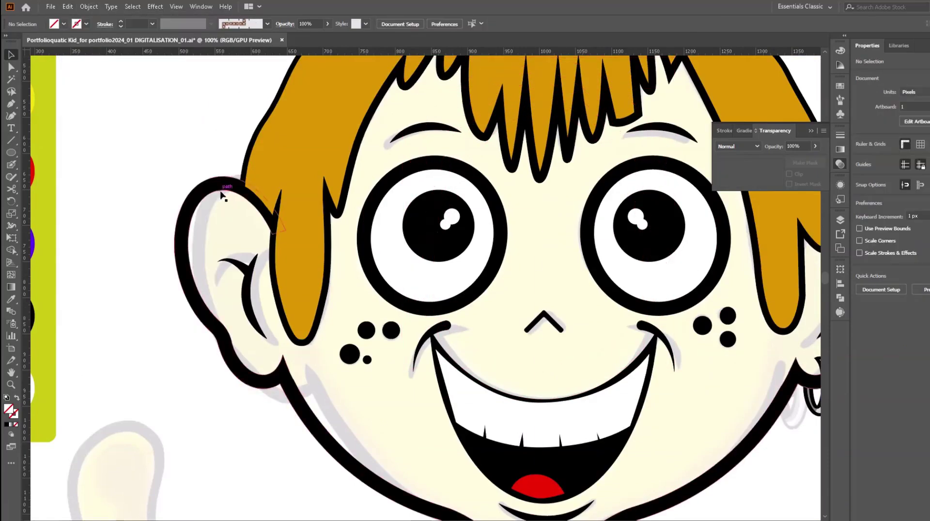
{"action": "scroll", "coordinate": [560, 242], "scroll_direction": "down", "scroll_amount": 2}
{"action": "scroll", "coordinate": [560, 242], "scroll_direction": "down", "scroll_amount": 3}
{"action": "scroll", "coordinate": [570, 289], "scroll_direction": "down", "scroll_amount": 2}
Step: Draw the left neck line below the chin and expand it into a filled shape
{"action": "left_click", "coordinate": [840, 219]}
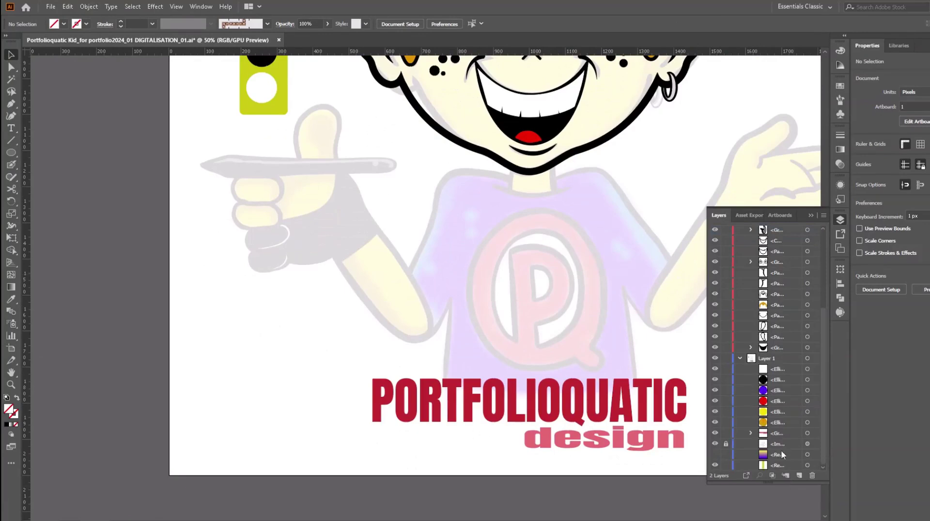
{"action": "scroll", "coordinate": [739, 433], "scroll_direction": "down", "scroll_amount": 2}
{"action": "left_click", "coordinate": [499, 284]}
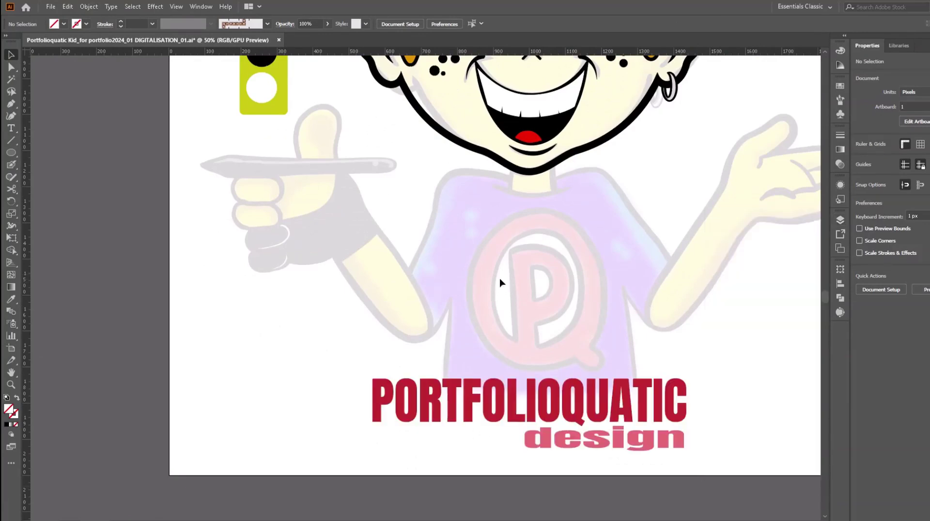
{"action": "scroll", "coordinate": [528, 208], "scroll_direction": "up", "scroll_amount": 1}
{"action": "left_click", "coordinate": [10, 103]}
{"action": "left_click", "coordinate": [506, 192]}
{"action": "left_click", "coordinate": [512, 193]}
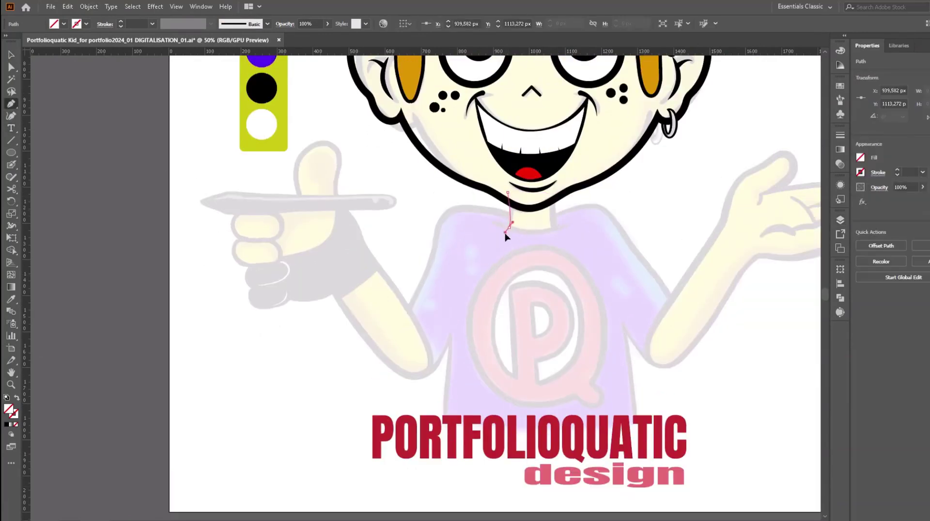
{"action": "left_click", "coordinate": [514, 225]}
{"action": "left_click", "coordinate": [507, 226]}
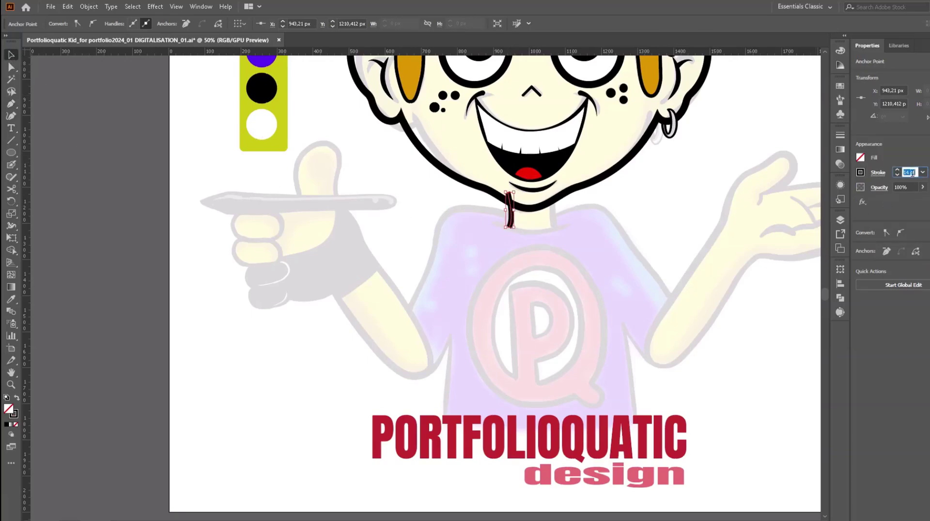
{"action": "left_click", "coordinate": [88, 6]}
{"action": "left_click", "coordinate": [97, 121]}
{"action": "key", "text": "Return"}
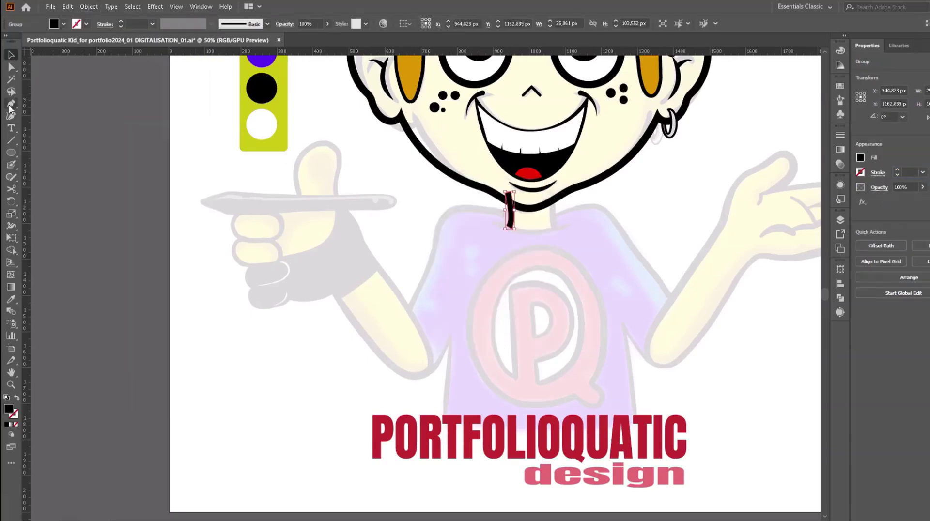
Step: Draw the right neck line with no fill and a black 16 pt outline, then expand it
{"action": "left_click", "coordinate": [553, 193]}
{"action": "left_click_drag", "start_coordinate": [551, 215], "coordinate": [554, 218]}
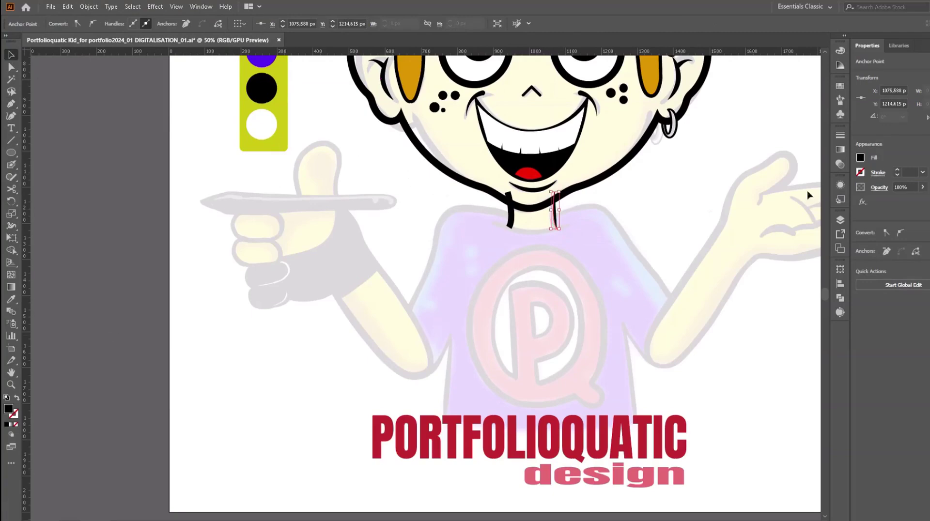
{"action": "left_click", "coordinate": [860, 157]}
{"action": "left_click", "coordinate": [753, 178]}
{"action": "left_click", "coordinate": [860, 172]}
{"action": "left_click", "coordinate": [770, 193]}
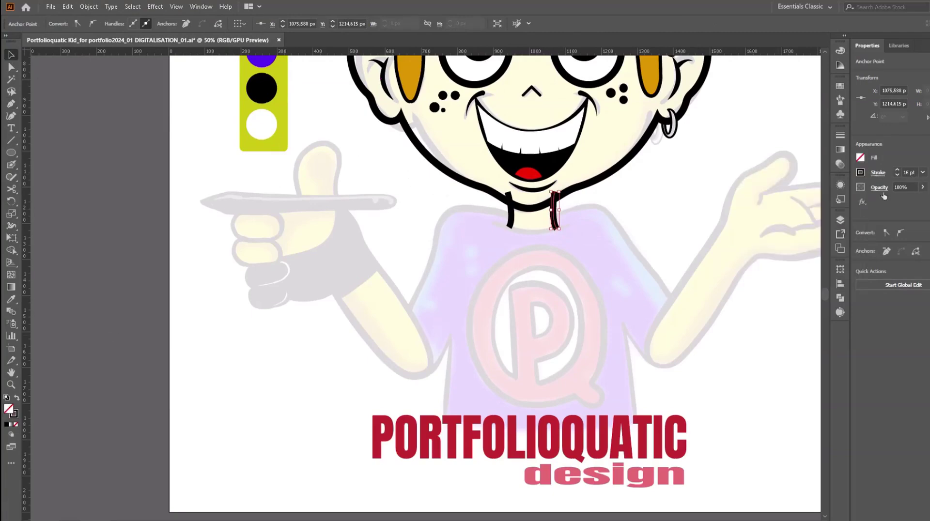
{"action": "left_click", "coordinate": [89, 7]}
{"action": "left_click", "coordinate": [121, 124]}
{"action": "key", "text": "Return"}
Step: Draw the collar curve across the neck with no fill and a black 14 pt outline
{"action": "key", "text": "p"}
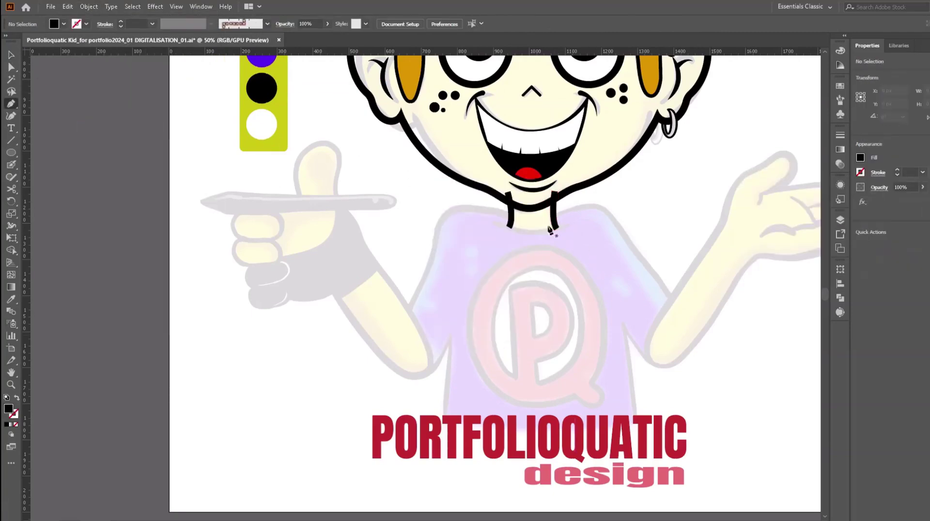
{"action": "left_click", "coordinate": [492, 219]}
{"action": "left_click", "coordinate": [573, 219]}
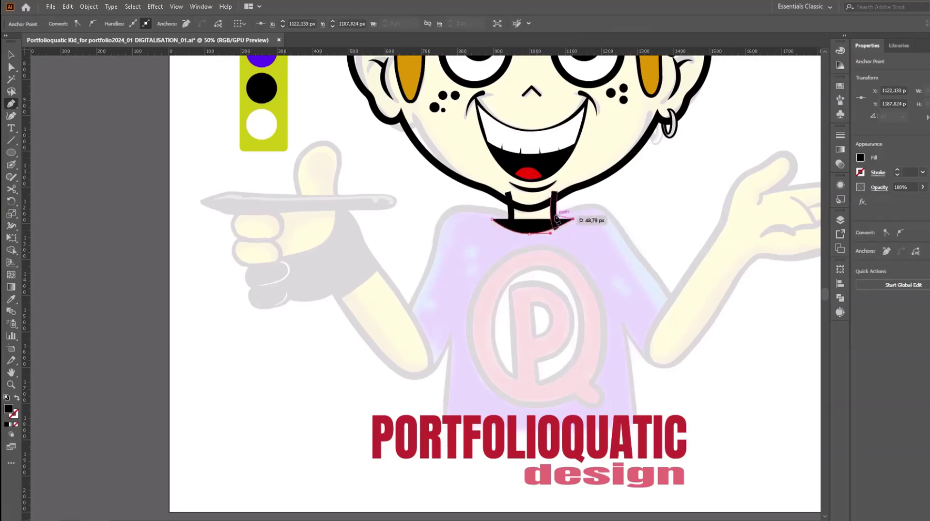
{"action": "left_click", "coordinate": [860, 157]}
{"action": "left_click", "coordinate": [753, 178]}
{"action": "left_click", "coordinate": [859, 172]}
{"action": "left_click", "coordinate": [773, 193]}
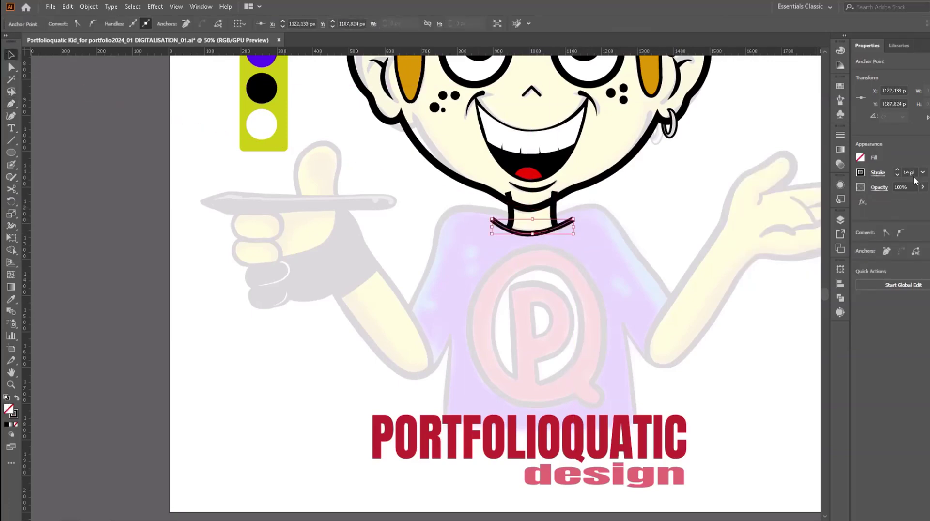
Step: Give the collar a tapered width profile, thin it to 12 pt, and adjust its anchors
{"action": "scroll", "coordinate": [517, 238], "scroll_direction": "up", "scroll_amount": 3}
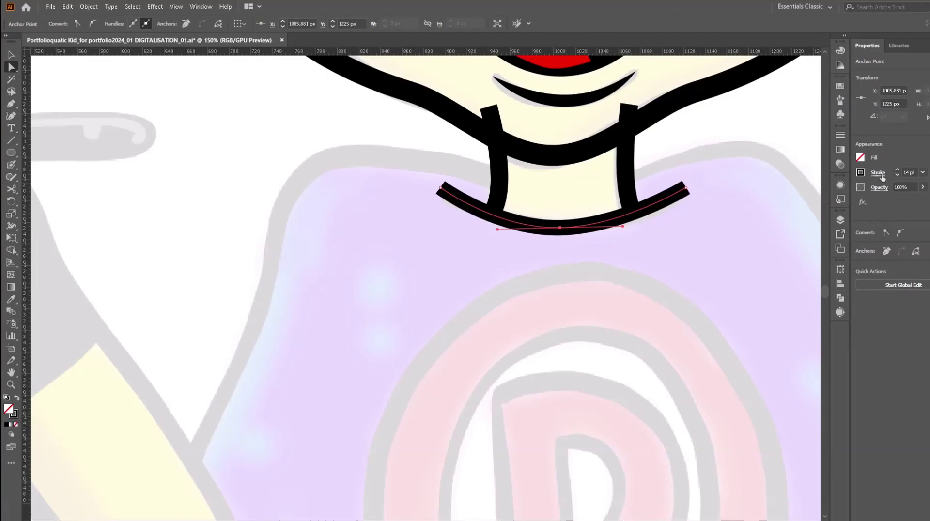
{"action": "left_click", "coordinate": [880, 176]}
{"action": "left_click", "coordinate": [852, 330]}
{"action": "left_click", "coordinate": [814, 369]}
{"action": "left_click_drag", "start_coordinate": [686, 188], "coordinate": [689, 192]}
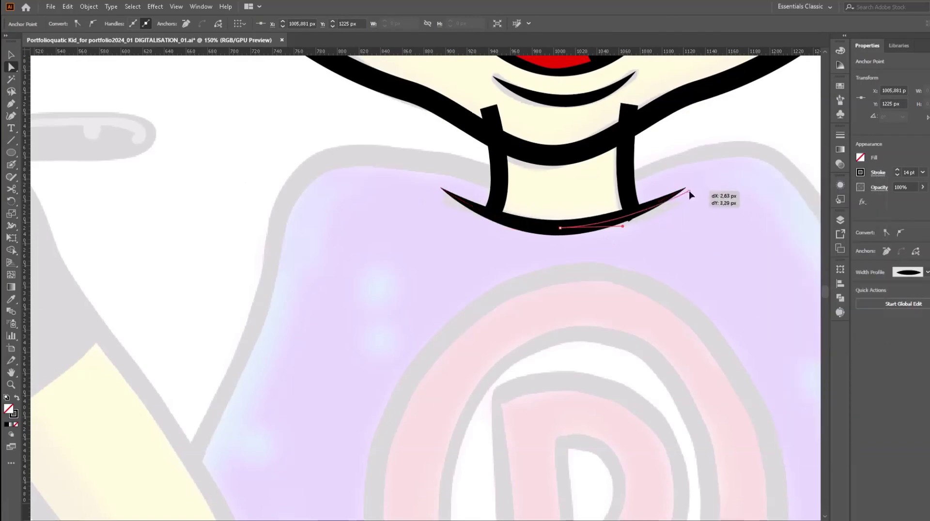
{"action": "left_click", "coordinate": [440, 187]}
{"action": "left_click", "coordinate": [560, 228]}
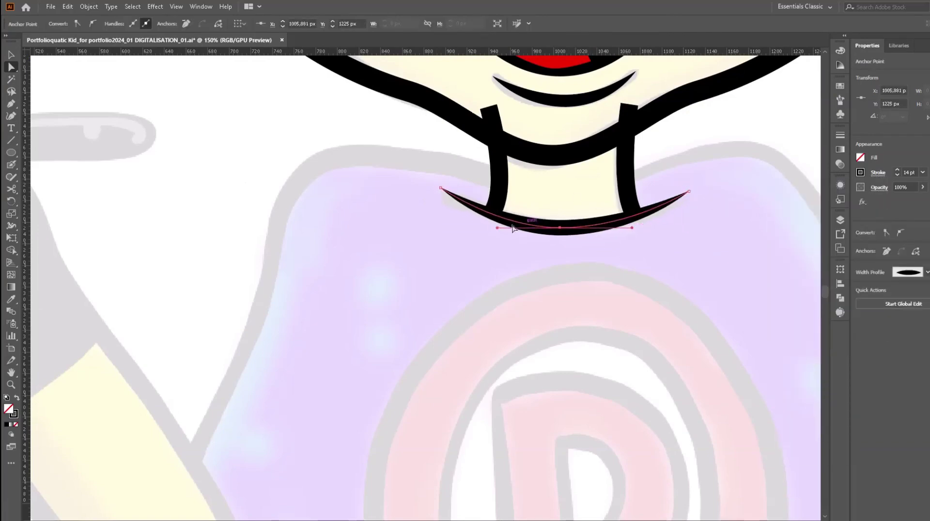
{"action": "left_click", "coordinate": [898, 175]}
{"action": "left_click", "coordinate": [897, 175]}
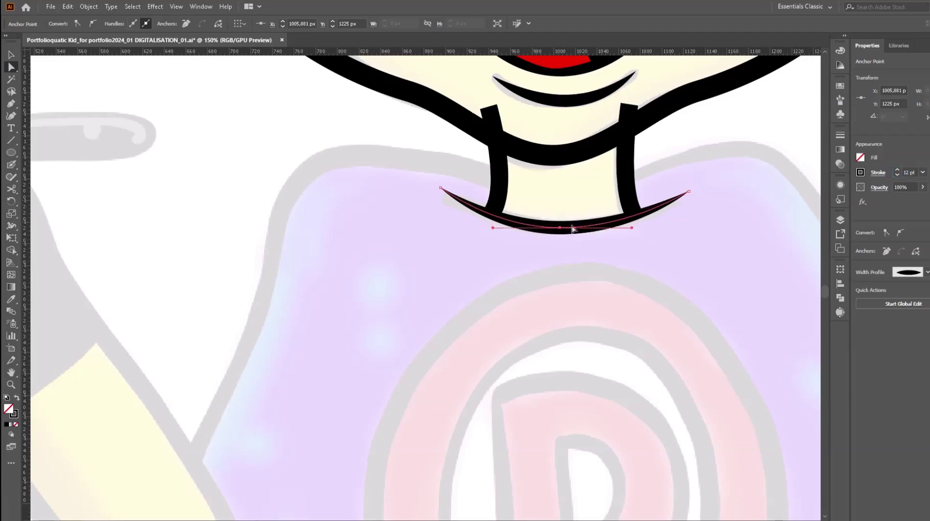
{"action": "left_click_drag", "start_coordinate": [600, 229], "coordinate": [599, 226]}
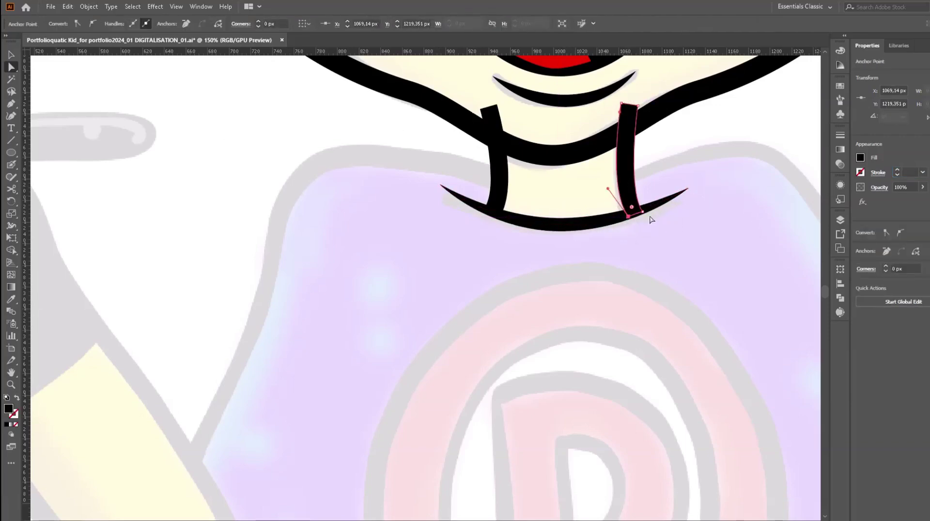
{"action": "left_click", "coordinate": [521, 237]}
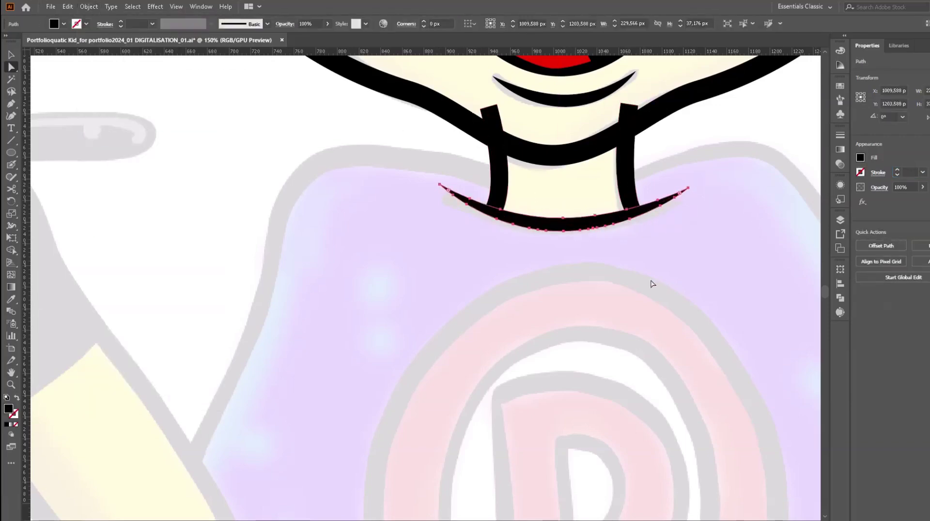
{"action": "scroll", "coordinate": [646, 281], "scroll_direction": "down", "scroll_amount": 3}
{"action": "scroll", "coordinate": [631, 264], "scroll_direction": "down", "scroll_amount": 1}
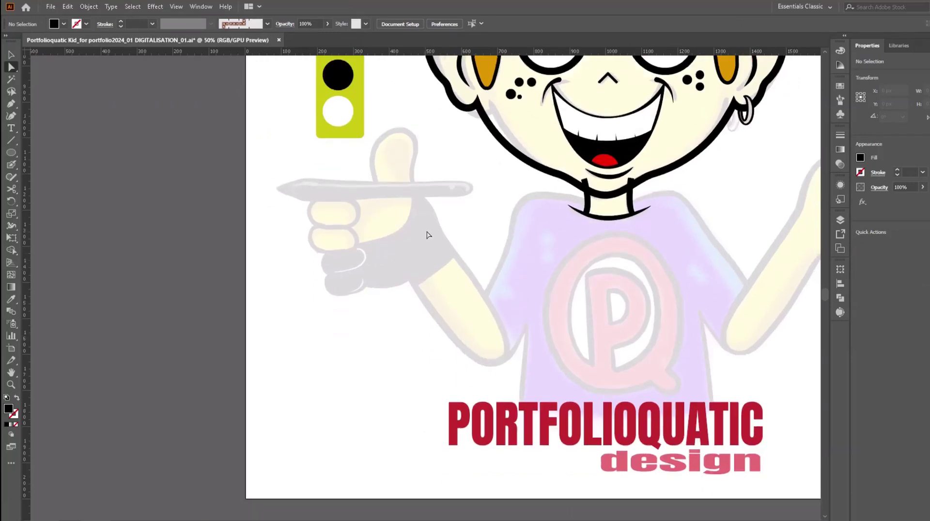
{"action": "scroll", "coordinate": [543, 244], "scroll_direction": "right", "scroll_amount": 3}
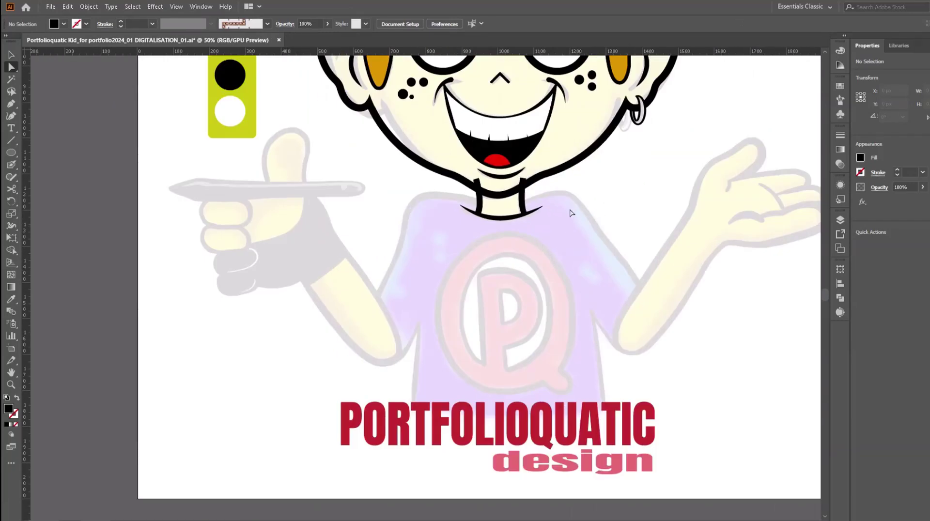
Step: Trace the shirt outline from the lower left sleeve over the shoulder and collar
{"action": "left_click_drag", "start_coordinate": [369, 359], "coordinate": [357, 347]}
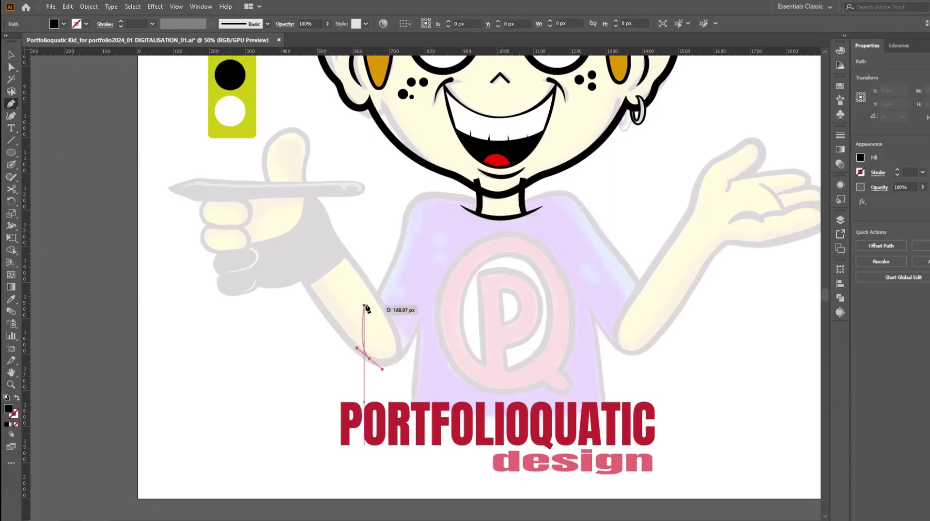
{"action": "left_click_drag", "start_coordinate": [387, 266], "coordinate": [394, 270]}
{"action": "left_click_drag", "start_coordinate": [409, 203], "coordinate": [430, 197]}
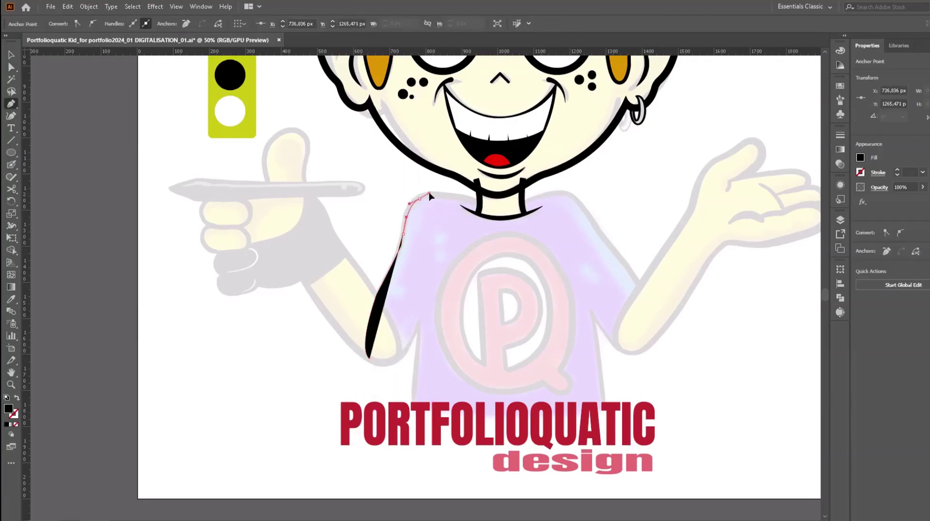
{"action": "left_click", "coordinate": [452, 196]}
{"action": "left_click", "coordinate": [498, 208]}
{"action": "left_click", "coordinate": [538, 196]}
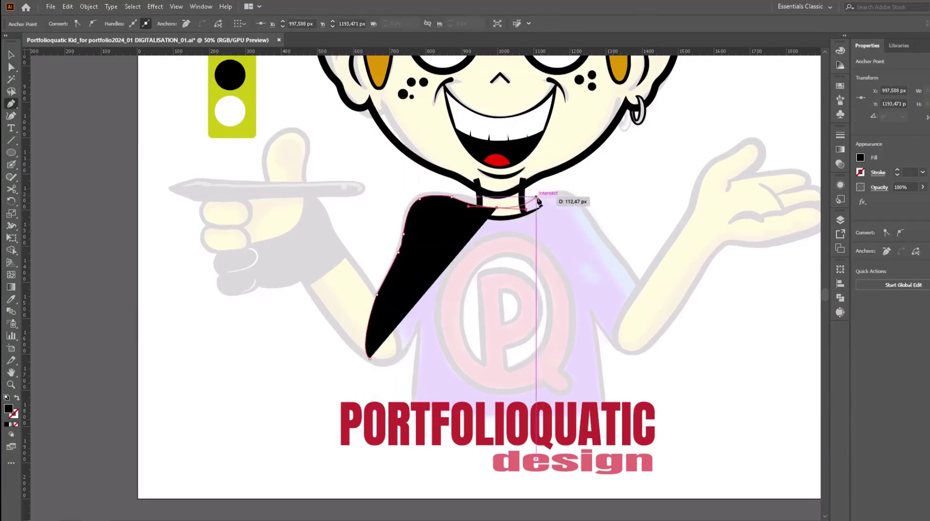
{"action": "left_click_drag", "start_coordinate": [580, 204], "coordinate": [602, 232]}
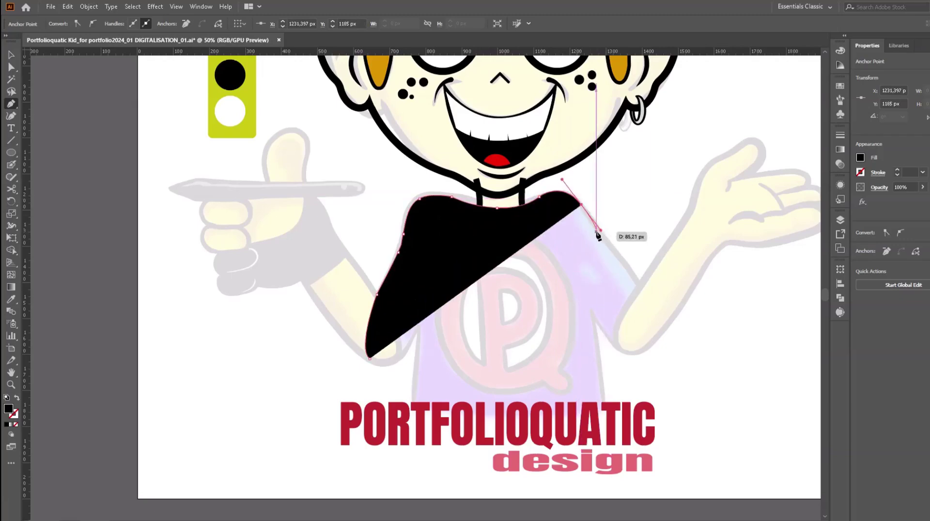
Step: Continue the outline down the right sleeve and along the curved hem, closing the shape
{"action": "left_click", "coordinate": [599, 231]}
{"action": "left_click", "coordinate": [640, 289]}
{"action": "mouse_move", "coordinate": [640, 351]}
{"action": "left_mouse_down"}
{"action": "mouse_move", "coordinate": [611, 356]}
{"action": "mouse_move", "coordinate": [599, 319]}
{"action": "left_mouse_up"}
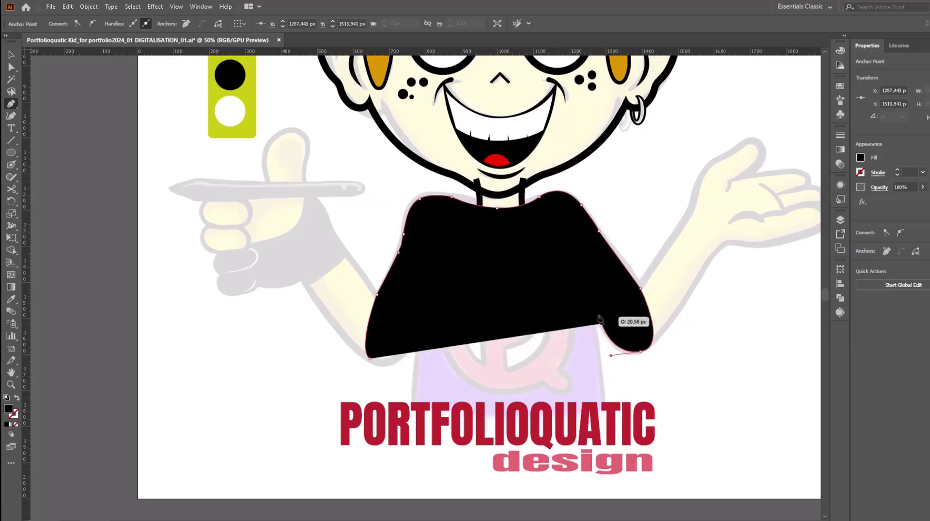
{"action": "left_click", "coordinate": [592, 301]}
{"action": "left_click_drag", "start_coordinate": [507, 453], "coordinate": [465, 454]}
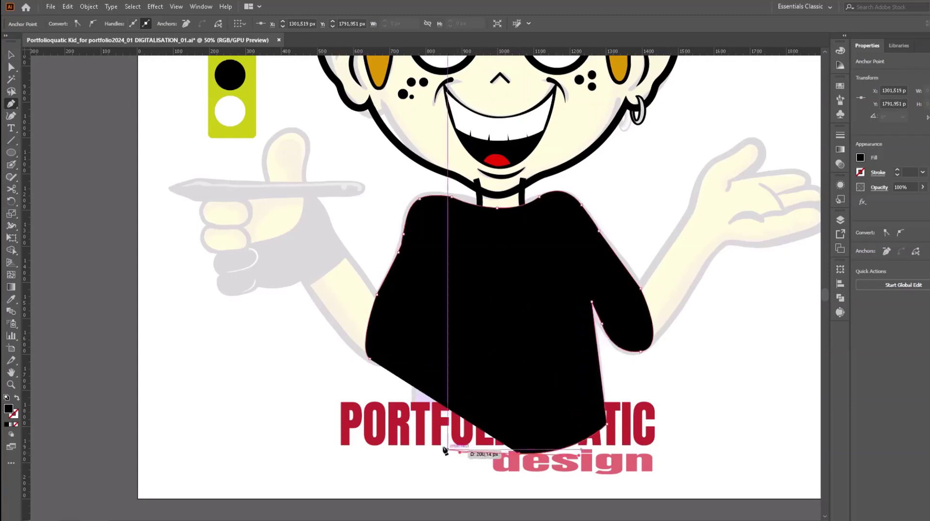
{"action": "left_click", "coordinate": [411, 430]}
{"action": "left_click", "coordinate": [410, 344]}
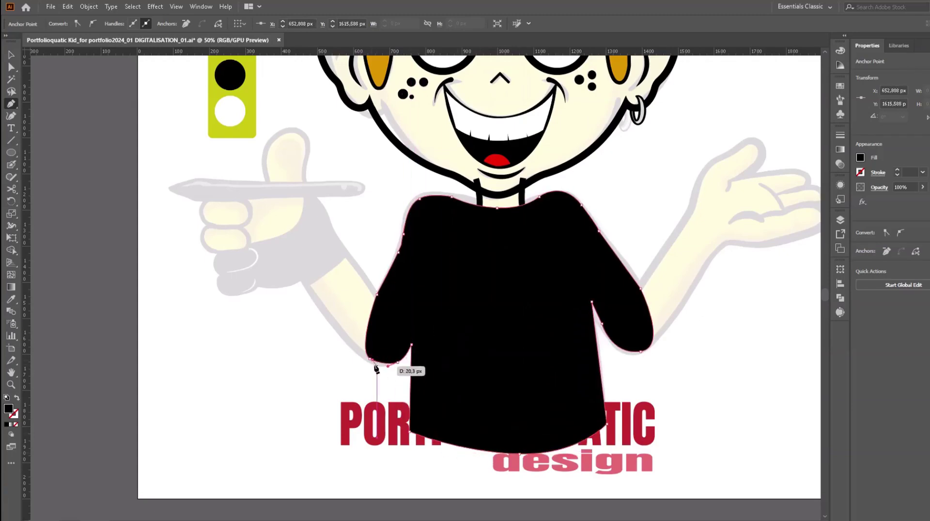
{"action": "left_click", "coordinate": [370, 360]}
Step: Reshape the shirt's anchors to smooth the sleeve undersides, neckline and both shoulders
{"action": "key", "text": "a"}
{"action": "scroll", "coordinate": [378, 387], "scroll_direction": "up", "scroll_amount": 4}
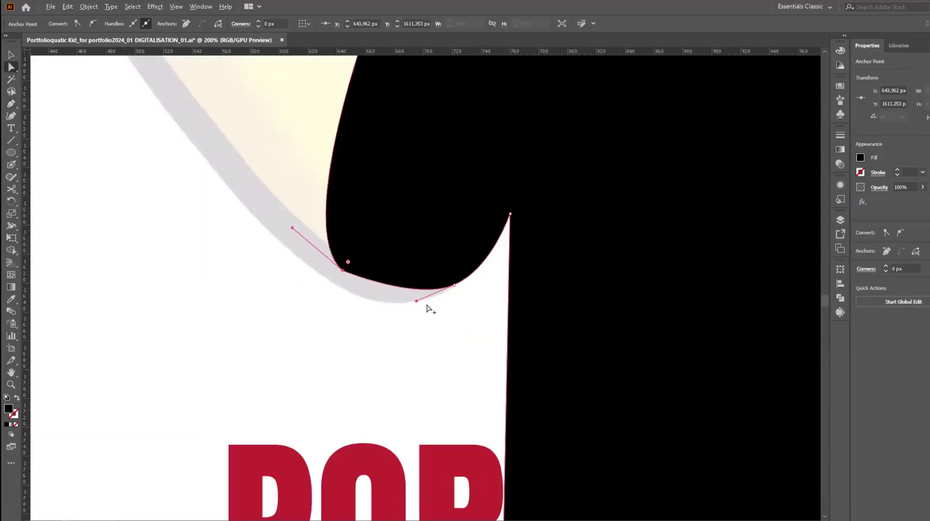
{"action": "left_click_drag", "start_coordinate": [425, 307], "coordinate": [387, 319]}
{"action": "left_click_drag", "start_coordinate": [343, 271], "coordinate": [337, 275]}
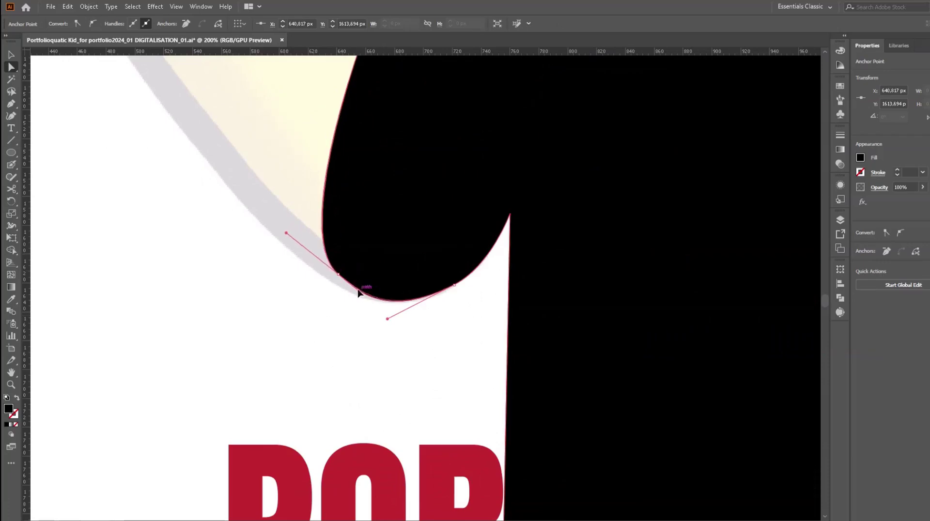
{"action": "scroll", "coordinate": [401, 311], "scroll_direction": "down", "scroll_amount": 3}
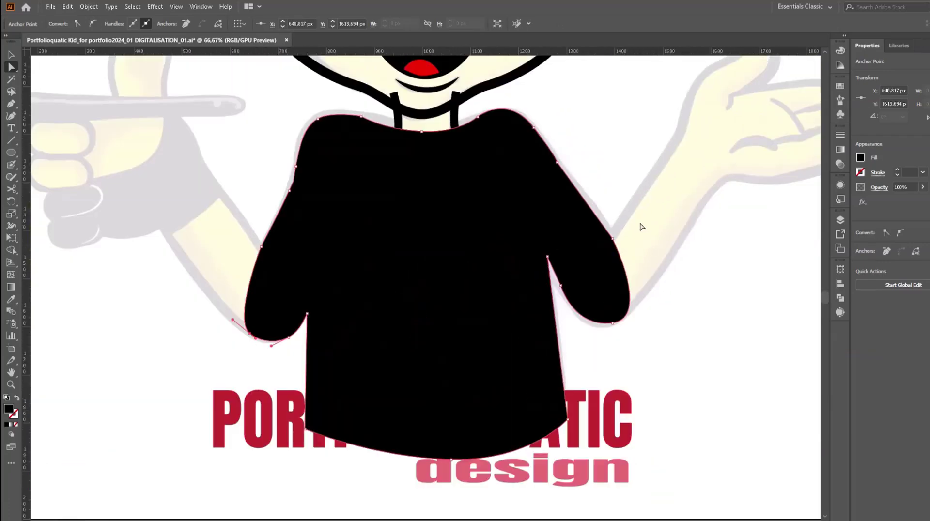
{"action": "left_click_drag", "start_coordinate": [434, 132], "coordinate": [434, 125]}
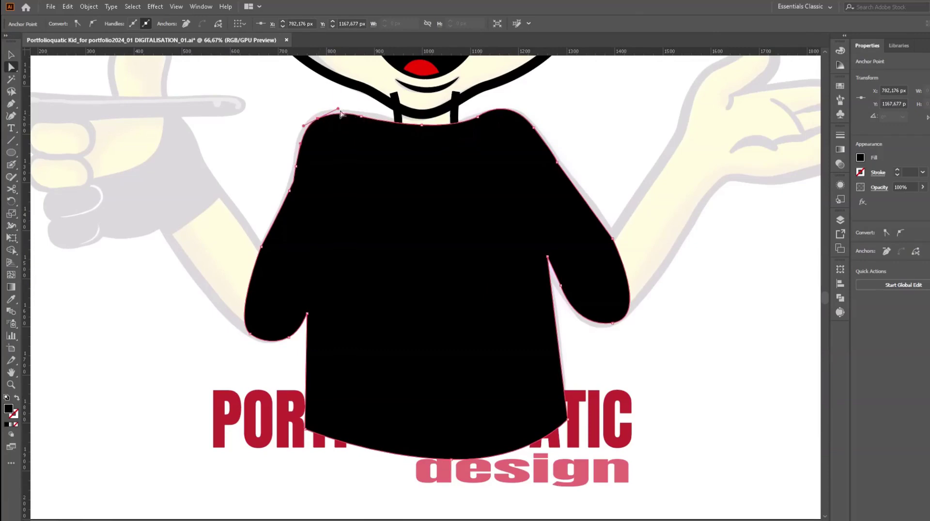
{"action": "left_click", "coordinate": [527, 127]}
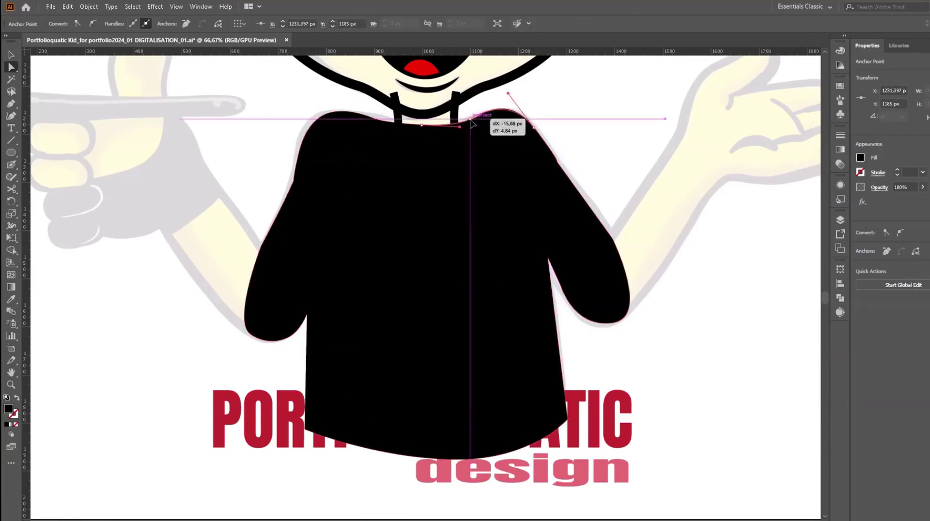
{"action": "mouse_move", "coordinate": [526, 127]}
{"action": "left_mouse_down"}
{"action": "mouse_move", "coordinate": [570, 161]}
{"action": "mouse_move", "coordinate": [567, 184]}
{"action": "left_mouse_up"}
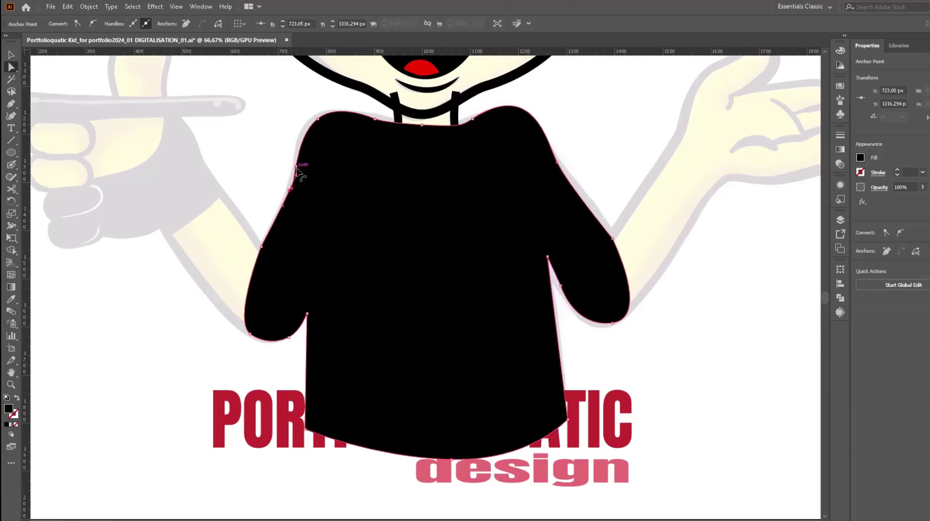
{"action": "mouse_move", "coordinate": [297, 166]}
{"action": "left_mouse_down"}
{"action": "mouse_move", "coordinate": [322, 124]}
{"action": "mouse_move", "coordinate": [320, 93]}
{"action": "left_mouse_up"}
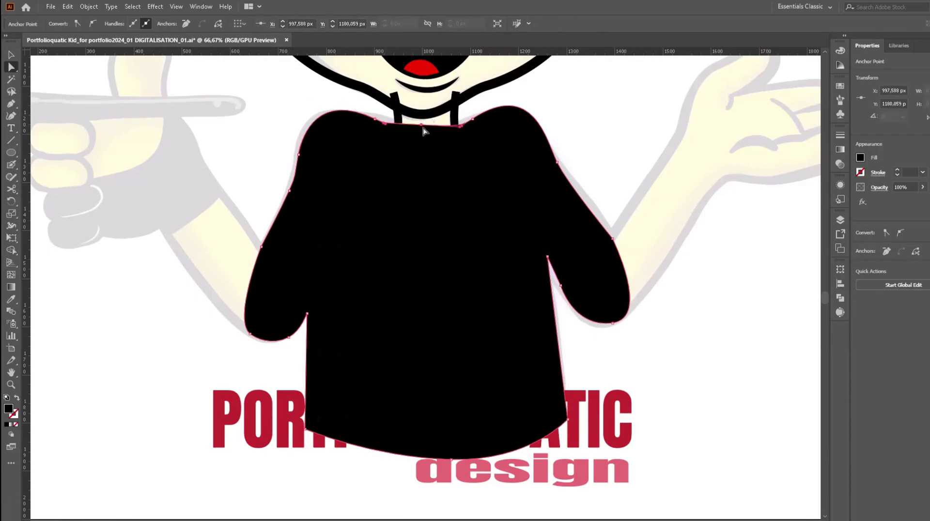
{"action": "left_click_drag", "start_coordinate": [381, 128], "coordinate": [396, 124]}
{"action": "left_click_drag", "start_coordinate": [535, 79], "coordinate": [541, 91]}
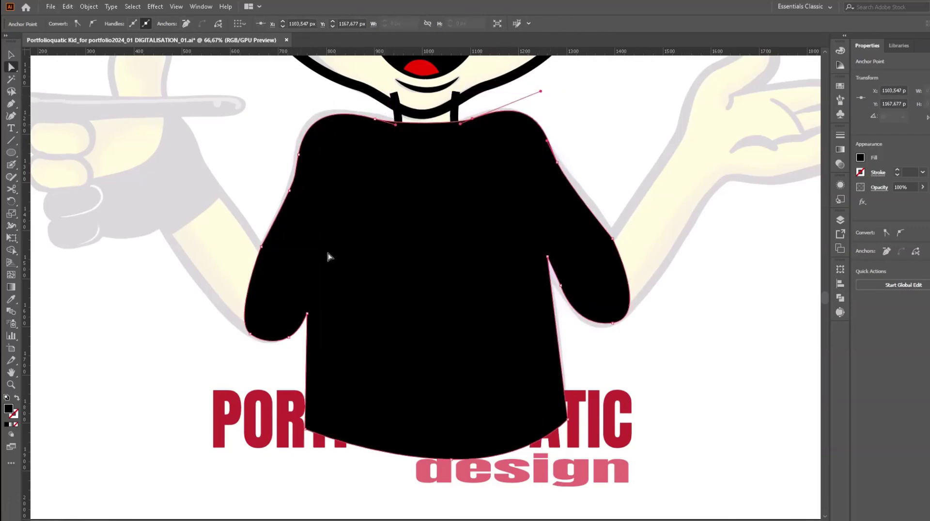
Step: Give the whole shirt shape a black 17 pt outline
{"action": "left_click", "coordinate": [328, 257]}
{"action": "left_click", "coordinate": [860, 173]}
{"action": "left_click", "coordinate": [771, 194]}
Step: Fill the shirt with the purple swatch and keep its thick black outline
{"action": "left_click", "coordinate": [860, 173]}
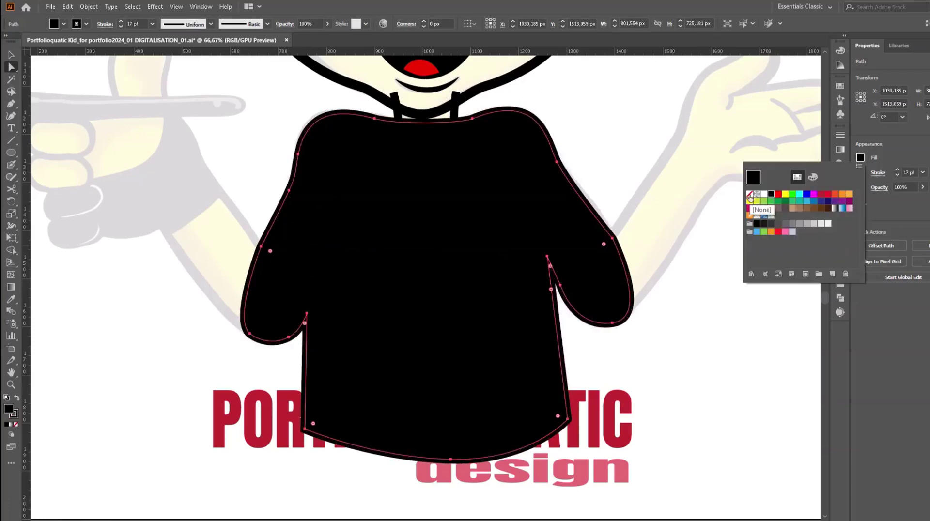
{"action": "key", "text": "ctrl+minus"}
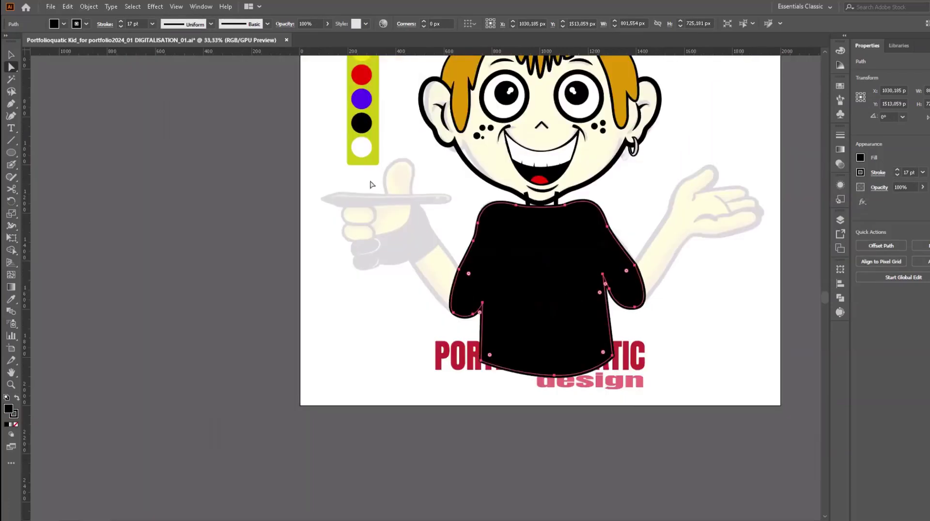
{"action": "left_click", "coordinate": [361, 99]}
{"action": "left_click", "coordinate": [860, 172]}
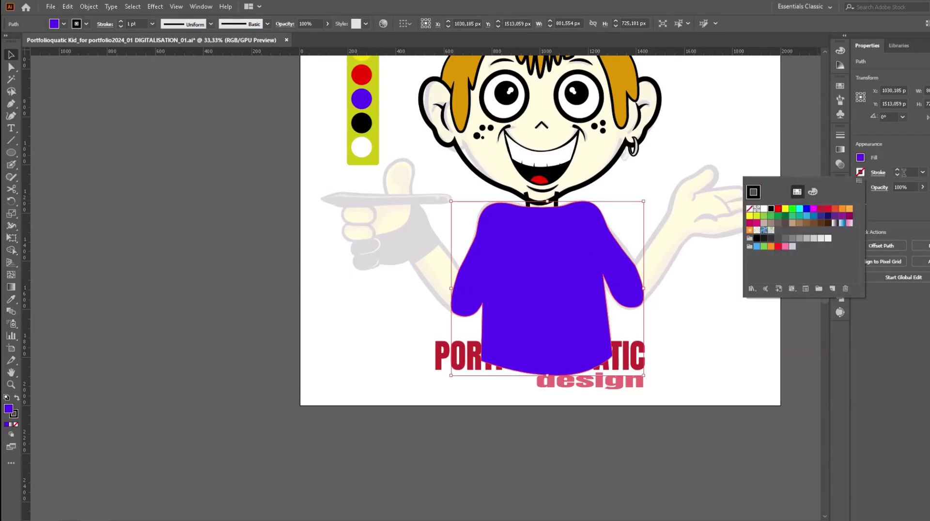
{"action": "left_click", "coordinate": [771, 193]}
Step: Deepen the armpit notches under both the left and right sleeves
{"action": "key", "text": "ctrl+plus"}
{"action": "key", "text": "ctrl+plus"}
{"action": "key", "text": "ctrl+plus"}
{"action": "key", "text": "a"}
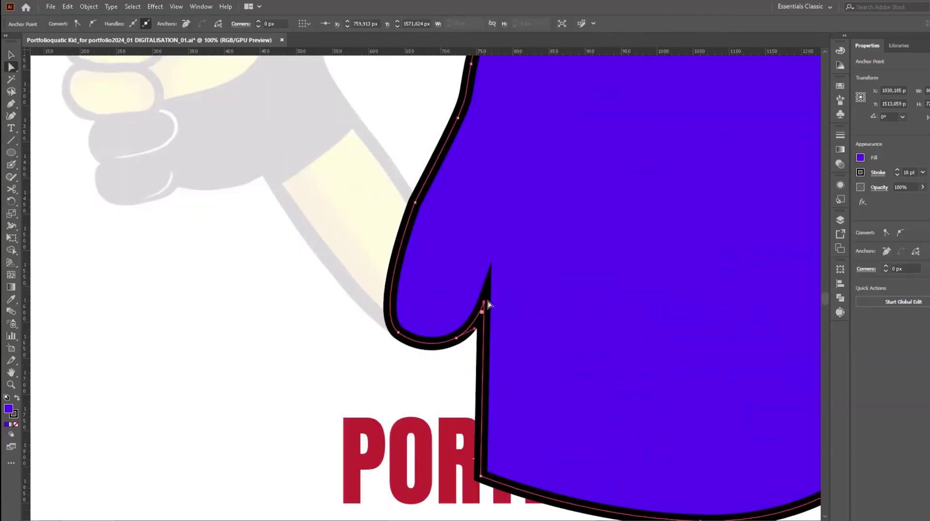
{"action": "left_click_drag", "start_coordinate": [486, 305], "coordinate": [506, 216]}
{"action": "key", "text": "ctrl+plus"}
{"action": "left_click_drag", "start_coordinate": [446, 407], "coordinate": [343, 423]}
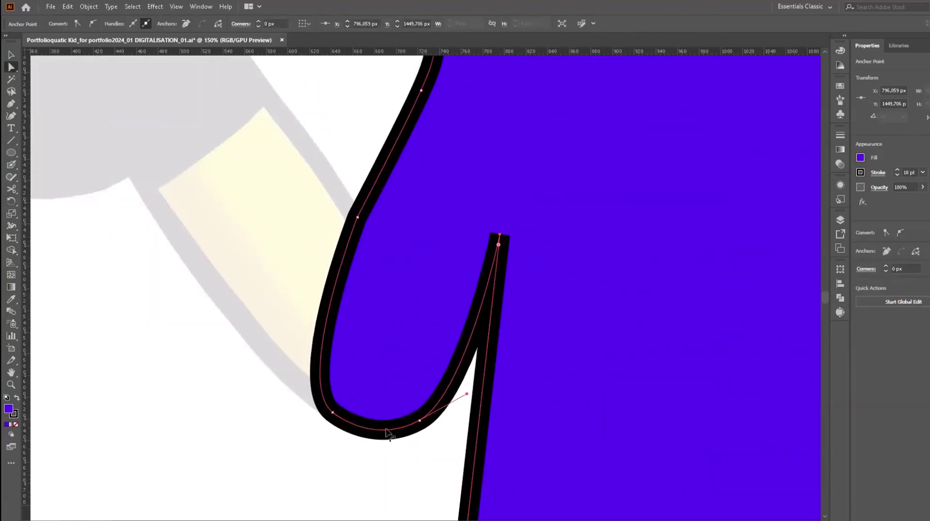
{"action": "key", "text": "ctrl+0"}
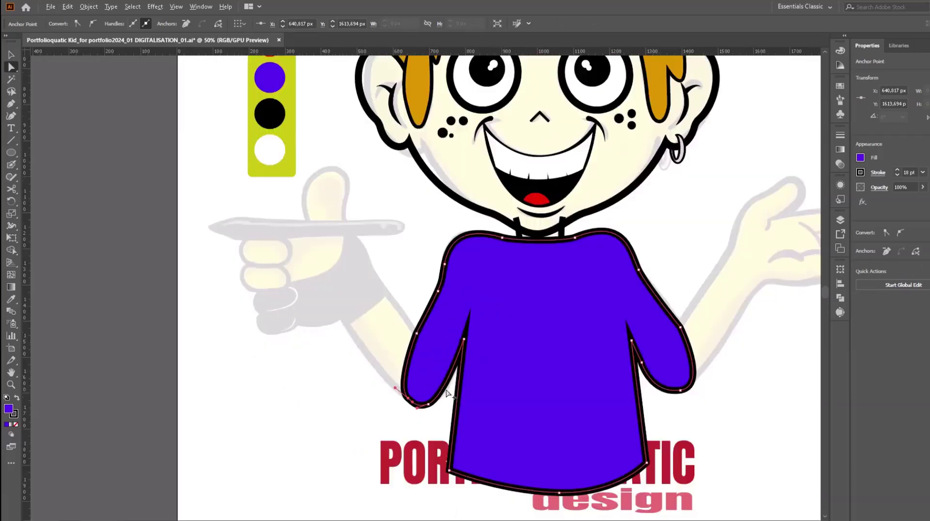
{"action": "key", "text": "ctrl+plus"}
{"action": "key", "text": "ctrl+plus"}
{"action": "key", "text": "ctrl+plus"}
{"action": "left_click_drag", "start_coordinate": [602, 332], "coordinate": [600, 322]}
{"action": "key", "text": "ctrl+minus"}
{"action": "key", "text": "ctrl+minus"}
{"action": "key", "text": "ctrl+minus"}
Step: Expand the shirt outline into its own shape, separate from the purple fill
{"action": "left_click", "coordinate": [88, 7]}
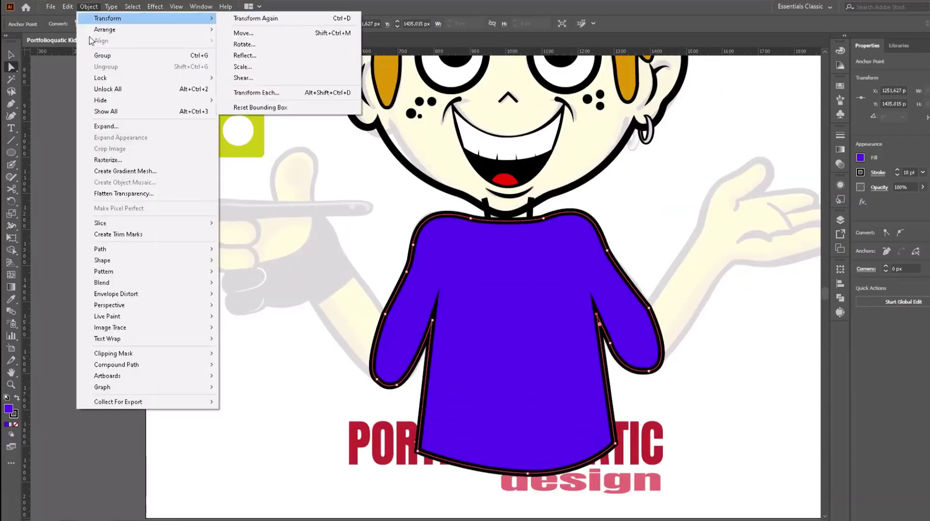
{"action": "left_click", "coordinate": [104, 125]}
{"action": "key", "text": "Return"}
{"action": "right_click", "coordinate": [473, 99]}
{"action": "key", "text": "Escape"}
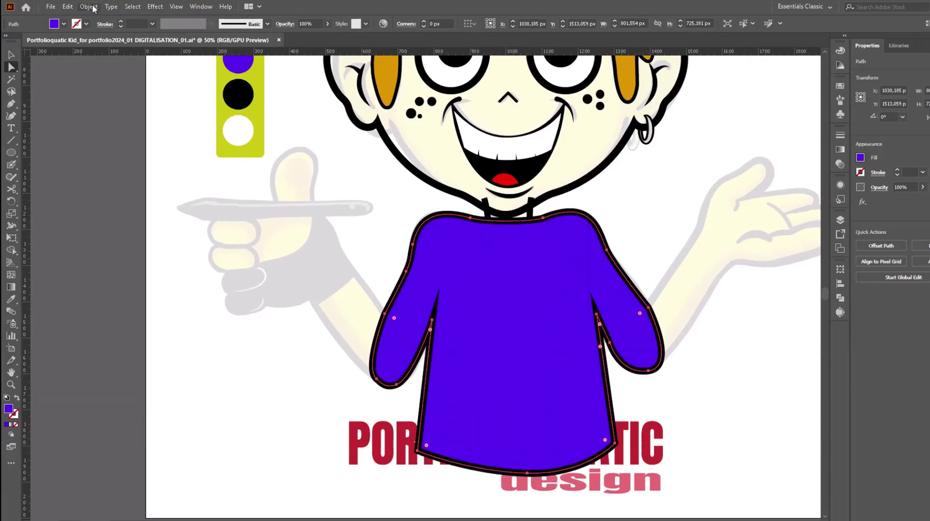
{"action": "left_click_drag", "start_coordinate": [423, 246], "coordinate": [462, 252]}
{"action": "key", "text": "ctrl+z"}
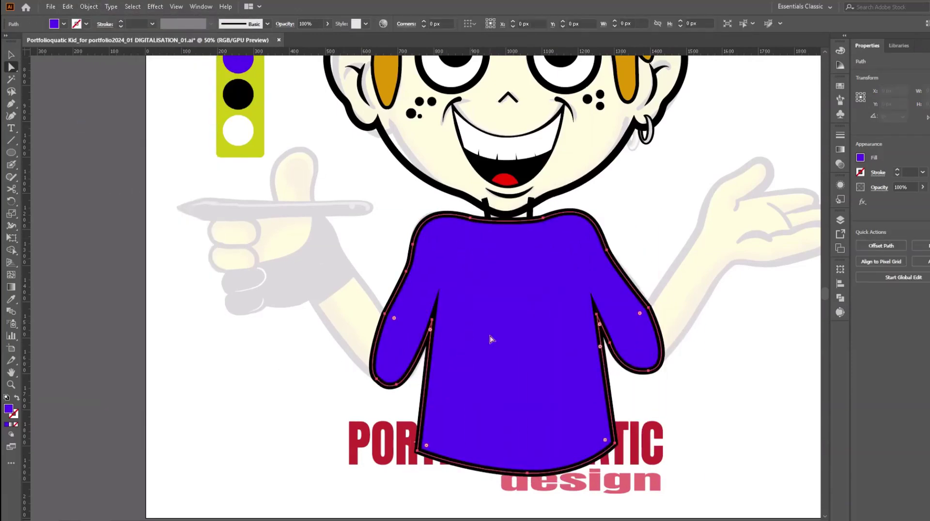
Step: Lower the purple fill's opacity to 35% in Transparency
{"action": "left_click", "coordinate": [840, 164]}
{"action": "left_click", "coordinate": [815, 146]}
{"action": "left_click_drag", "start_coordinate": [818, 162], "coordinate": [787, 162]}
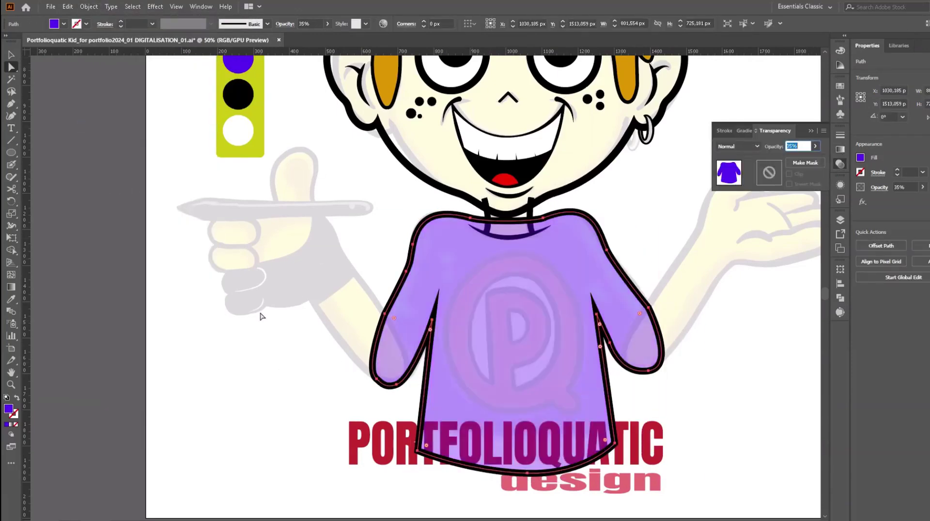
Step: Start the arm outline at the raised hand, curving around the fingertip and down the thumb
{"action": "key", "text": "ctrl+minus"}
{"action": "key", "text": "ctrl+plus"}
{"action": "key", "text": "ctrl+plus"}
{"action": "key", "text": "p"}
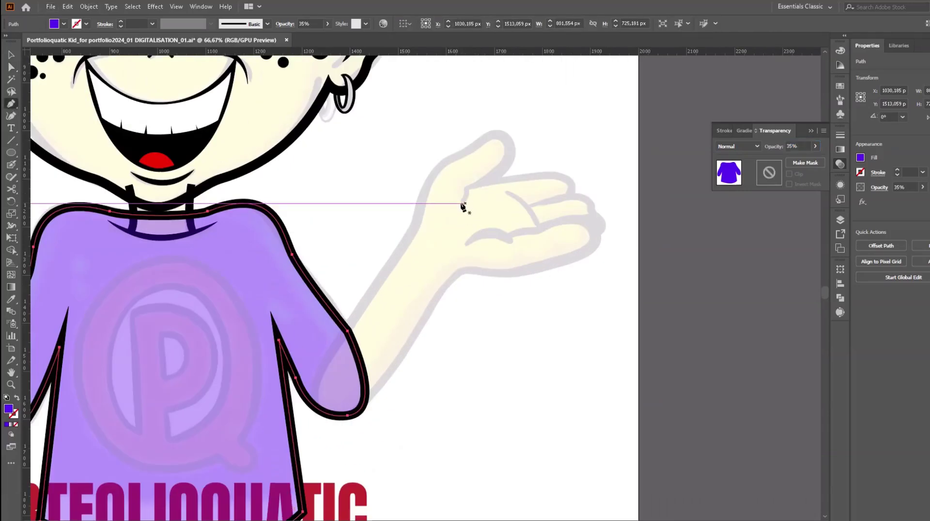
{"action": "left_click", "coordinate": [461, 202]}
{"action": "left_click", "coordinate": [467, 188]}
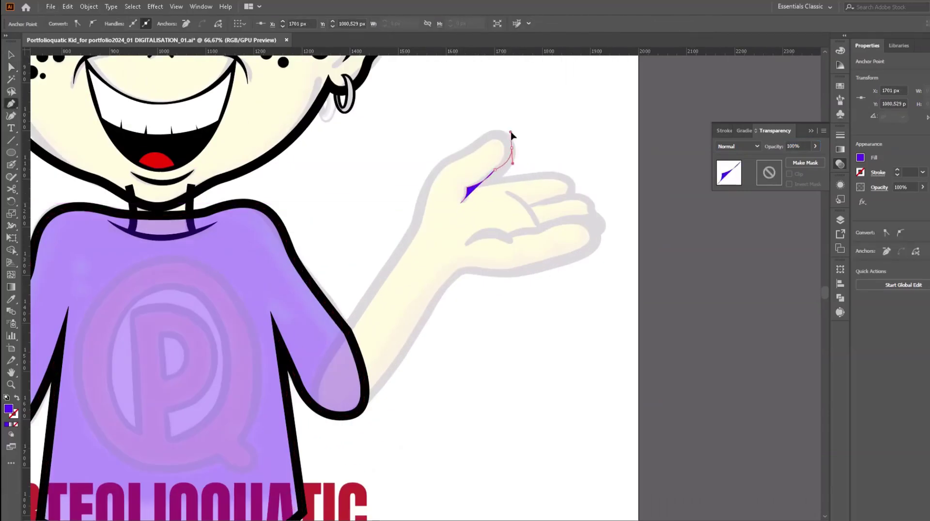
{"action": "left_click_drag", "start_coordinate": [494, 131], "coordinate": [433, 171]}
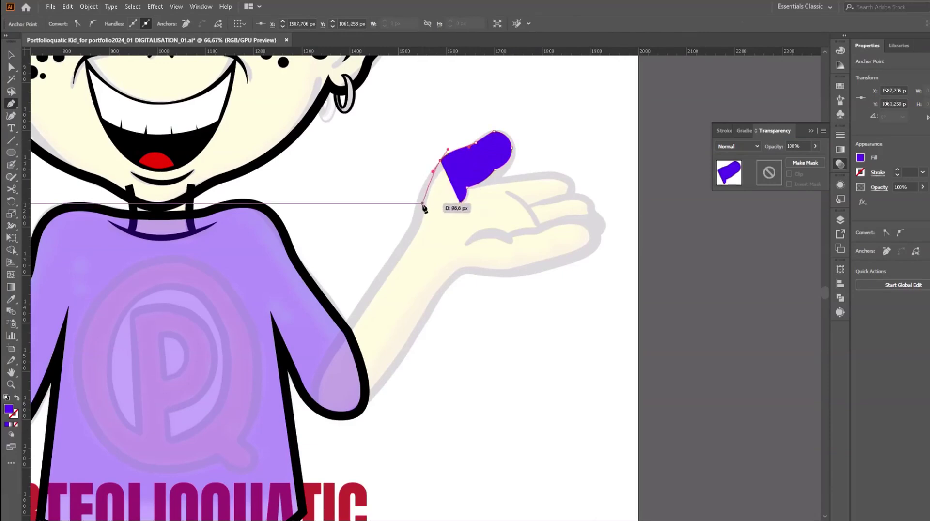
{"action": "left_click_drag", "start_coordinate": [421, 208], "coordinate": [413, 236]}
Step: Continue the outline around the elbow, up the forearm and palm, closing it at the fingertip
{"action": "left_click_drag", "start_coordinate": [354, 320], "coordinate": [363, 307]}
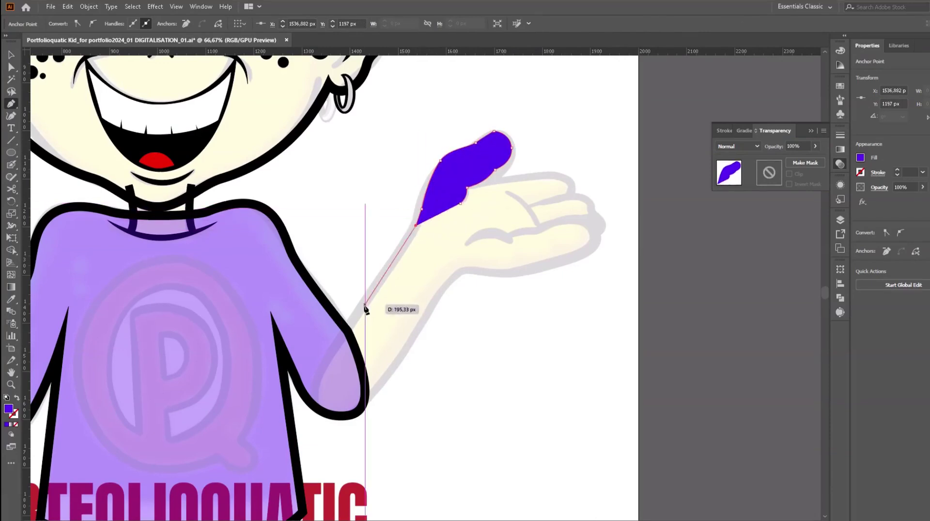
{"action": "mouse_move", "coordinate": [316, 406]}
{"action": "left_mouse_down"}
{"action": "mouse_move", "coordinate": [334, 423]}
{"action": "mouse_move", "coordinate": [365, 414]}
{"action": "left_mouse_up"}
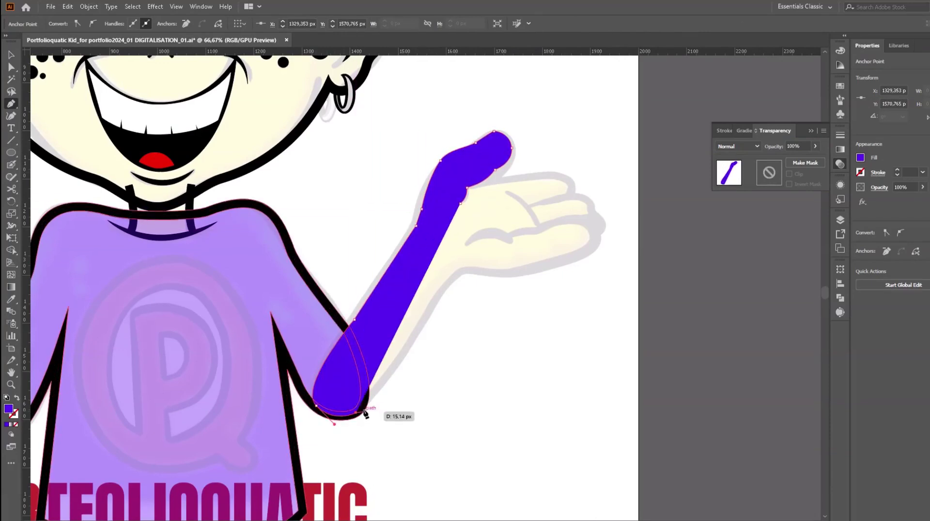
{"action": "left_click", "coordinate": [377, 387]}
{"action": "left_click", "coordinate": [439, 293]}
{"action": "left_click_drag", "start_coordinate": [460, 271], "coordinate": [479, 274]}
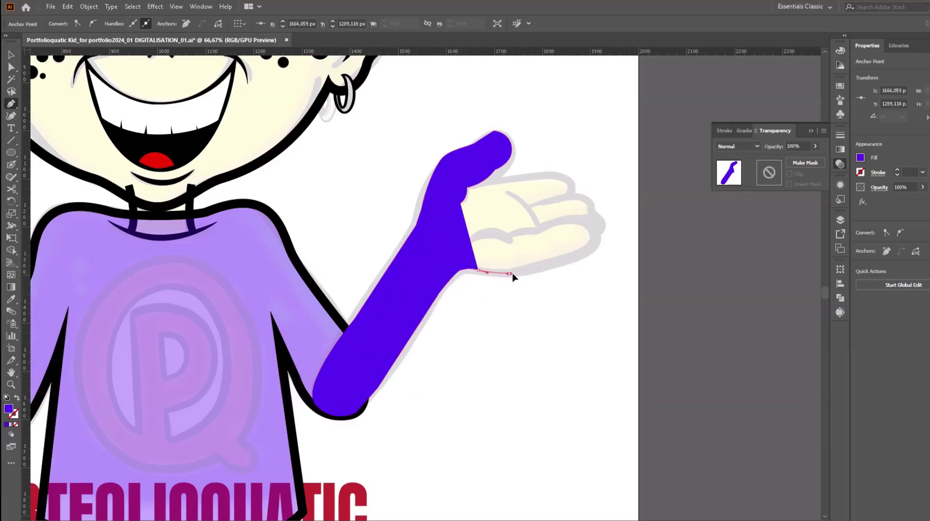
{"action": "left_click", "coordinate": [557, 265]}
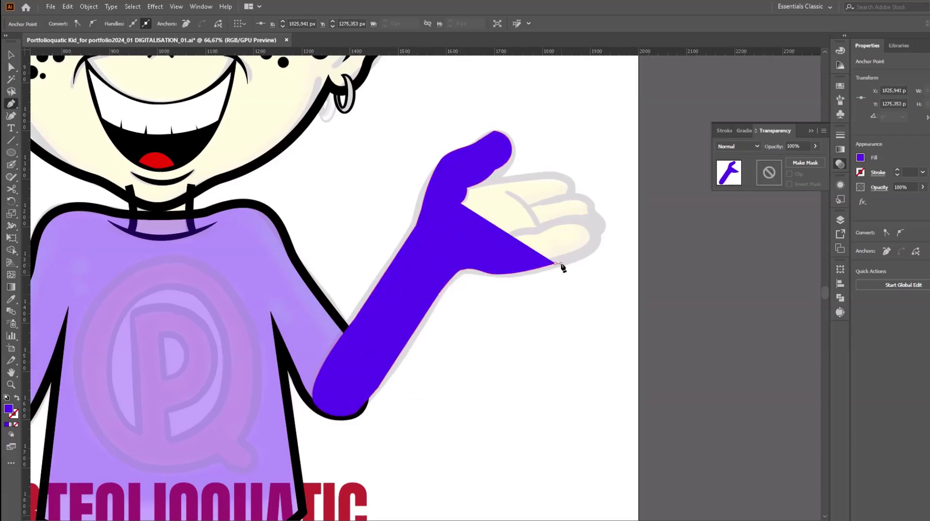
{"action": "left_click", "coordinate": [597, 246]}
Step: Swap fill and stroke so the arm outline has no fill
{"action": "double_click", "coordinate": [8, 409]}
{"action": "key", "text": "Escape"}
{"action": "key", "text": "shift+x"}
Step: Extend the hand outline from the fingertip along the palm edge toward the thumb
{"action": "double_click", "coordinate": [13, 413]}
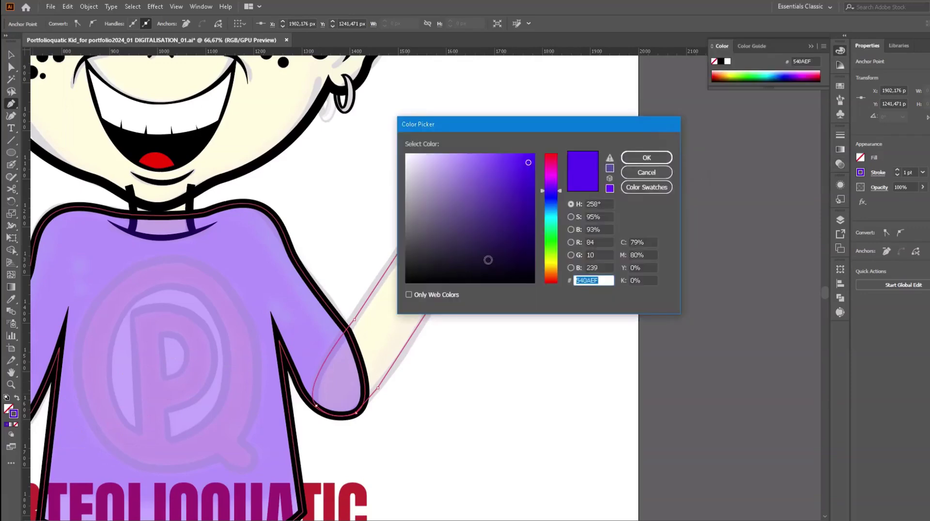
{"action": "key", "text": "Escape"}
{"action": "left_click", "coordinate": [586, 220]}
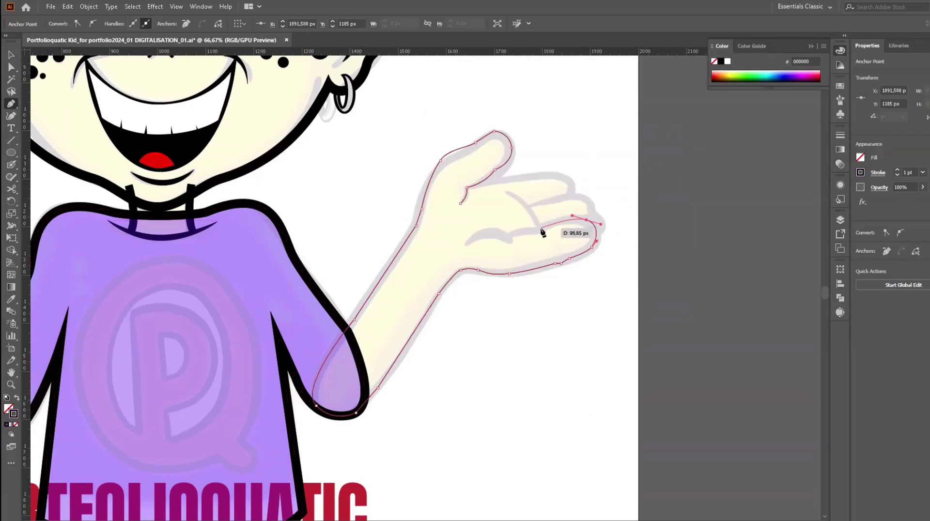
{"action": "left_click_drag", "start_coordinate": [541, 228], "coordinate": [538, 233]}
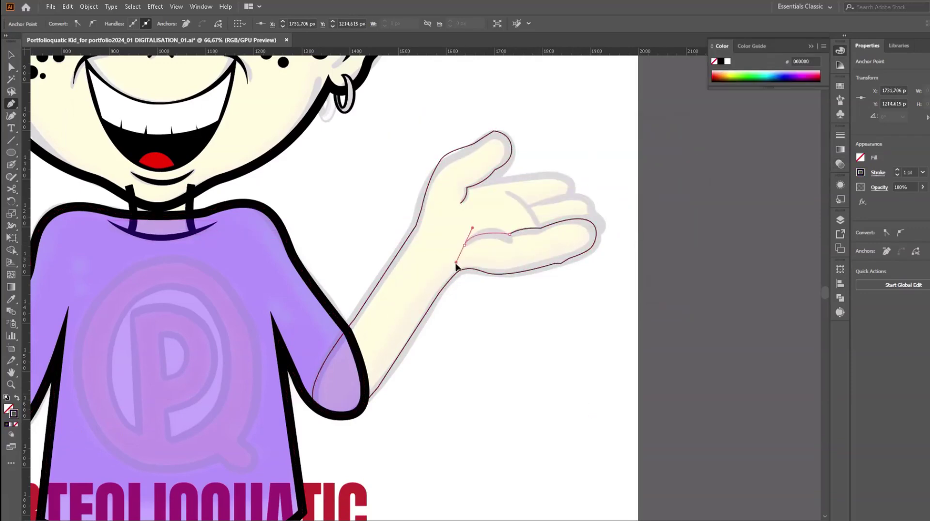
{"action": "left_click_drag", "start_coordinate": [464, 244], "coordinate": [482, 216]}
Step: Set the arm outline to 16 pt with a tapered width profile, then deselect
{"action": "type", "text": "v6"}
{"action": "key", "text": "Return"}
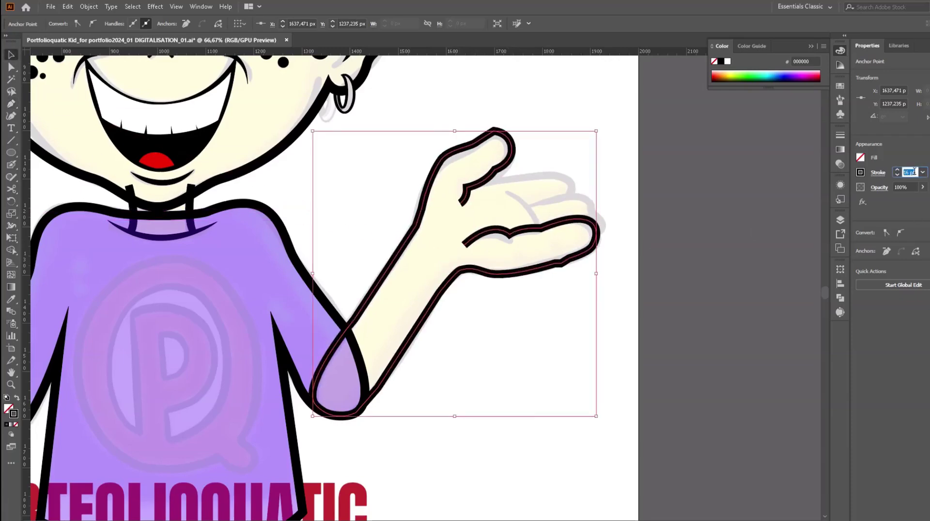
{"action": "left_click", "coordinate": [877, 172]}
{"action": "left_click", "coordinate": [847, 337]}
{"action": "left_click", "coordinate": [825, 383]}
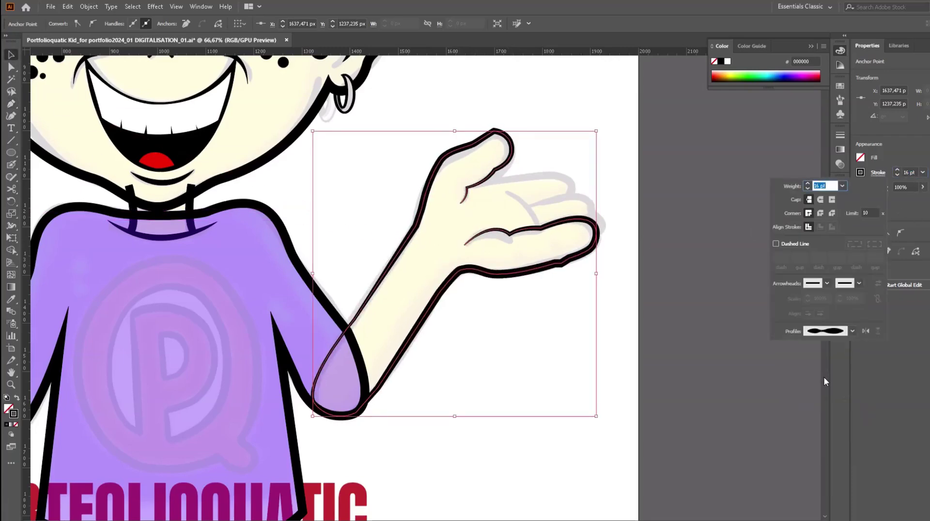
{"action": "left_click", "coordinate": [89, 7]}
{"action": "left_click", "coordinate": [730, 252]}
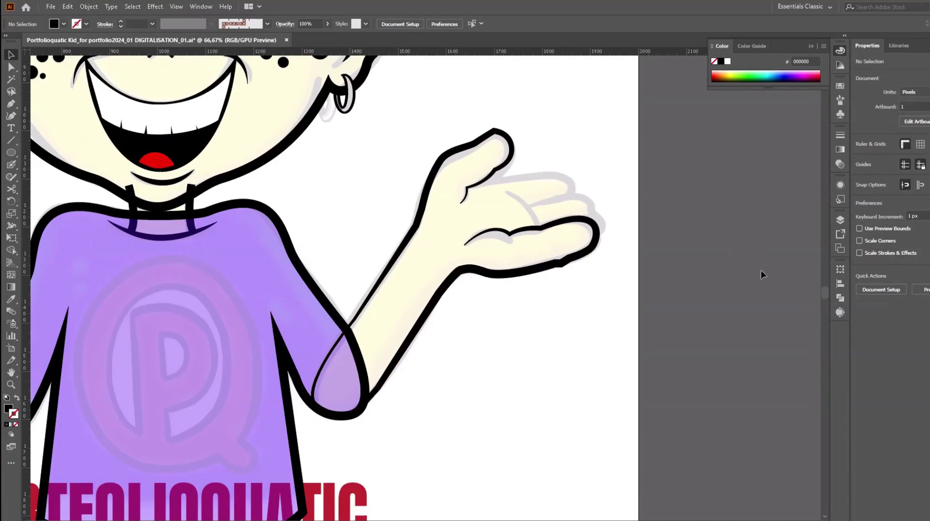
Step: Draw a curved path over the finger tops and around the fingertip
{"action": "key", "text": "p"}
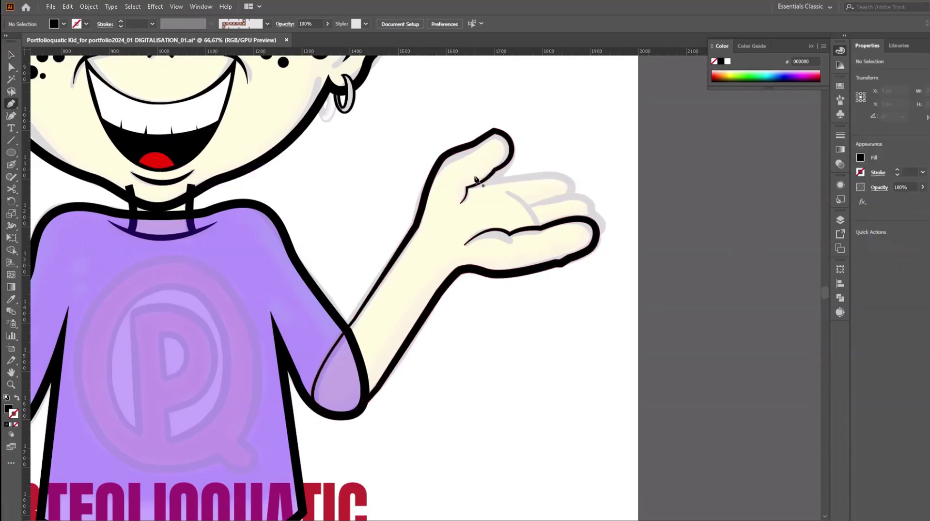
{"action": "left_click", "coordinate": [473, 171]}
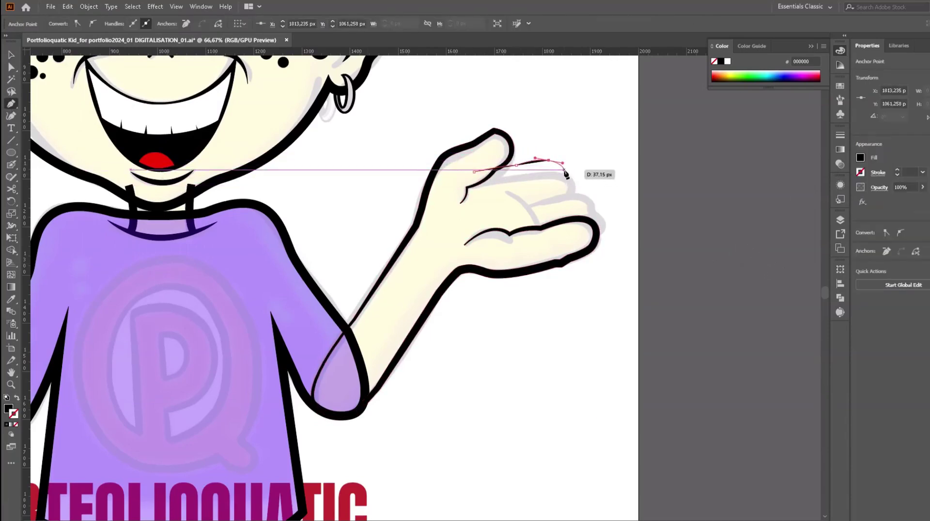
{"action": "left_click_drag", "start_coordinate": [561, 164], "coordinate": [586, 182]}
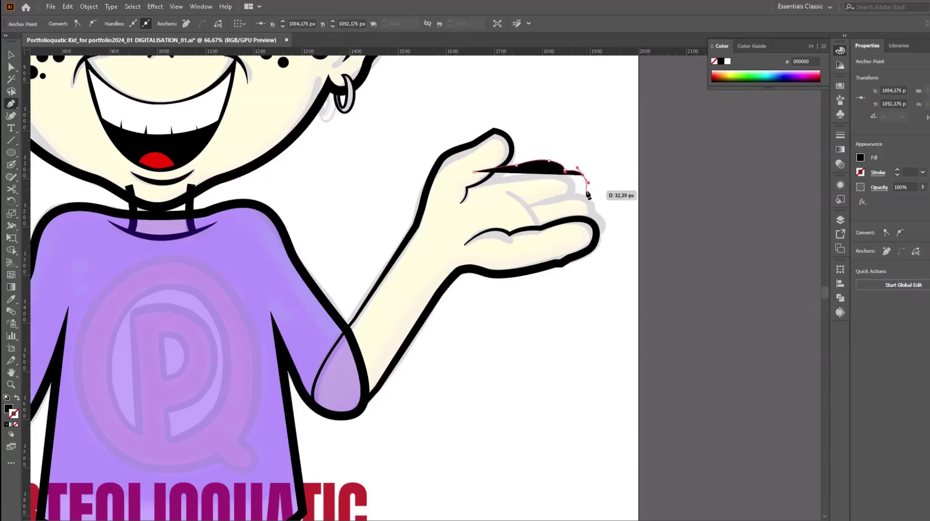
{"action": "left_click", "coordinate": [587, 191]}
{"action": "left_click_drag", "start_coordinate": [597, 218], "coordinate": [595, 225]}
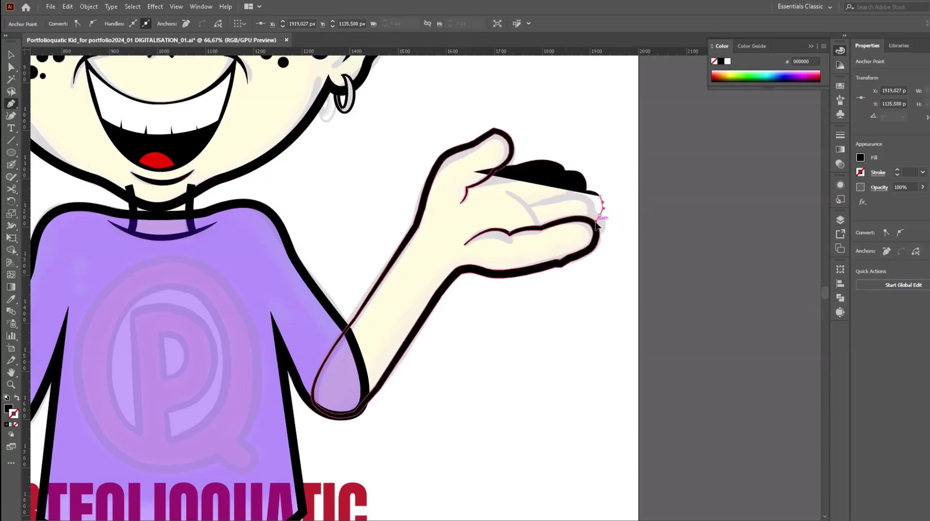
{"action": "left_click", "coordinate": [591, 225]}
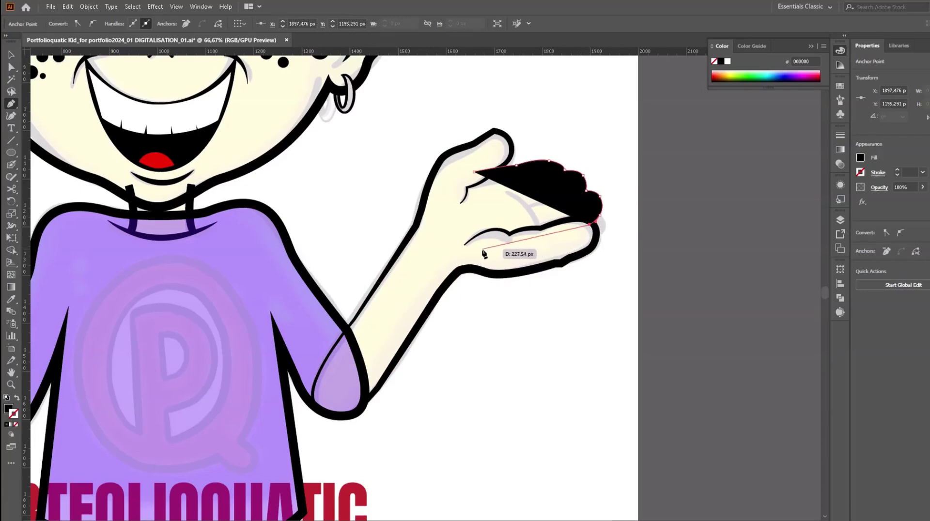
{"action": "left_click", "coordinate": [11, 54]}
Step: Make the fingertip line black with no fill and a wavy tapered width profile
{"action": "left_click", "coordinate": [860, 172]}
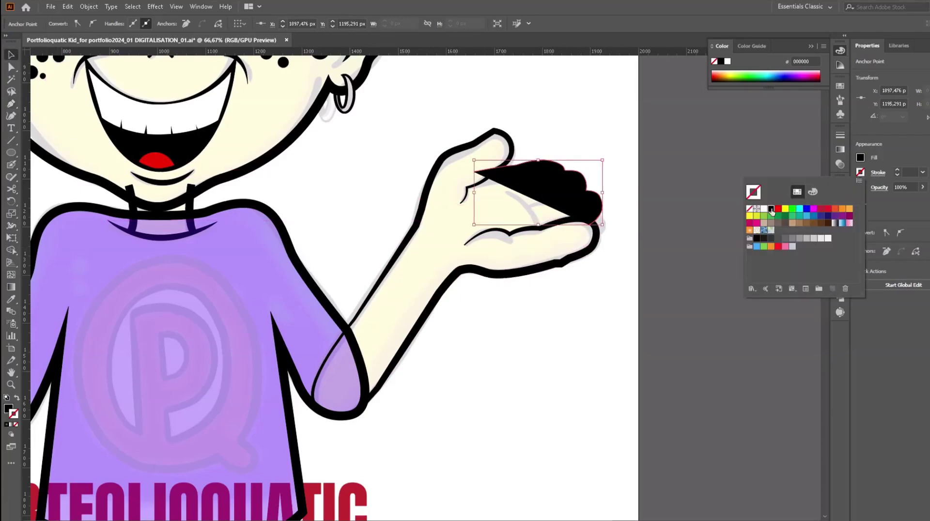
{"action": "left_click", "coordinate": [772, 211]}
{"action": "left_click", "coordinate": [878, 172]}
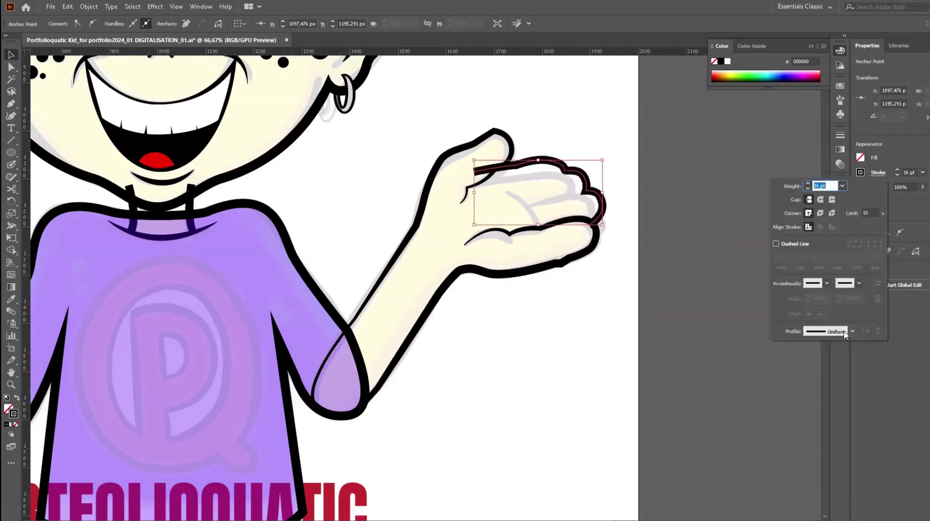
{"action": "left_click", "coordinate": [851, 330]}
{"action": "left_click", "coordinate": [834, 384]}
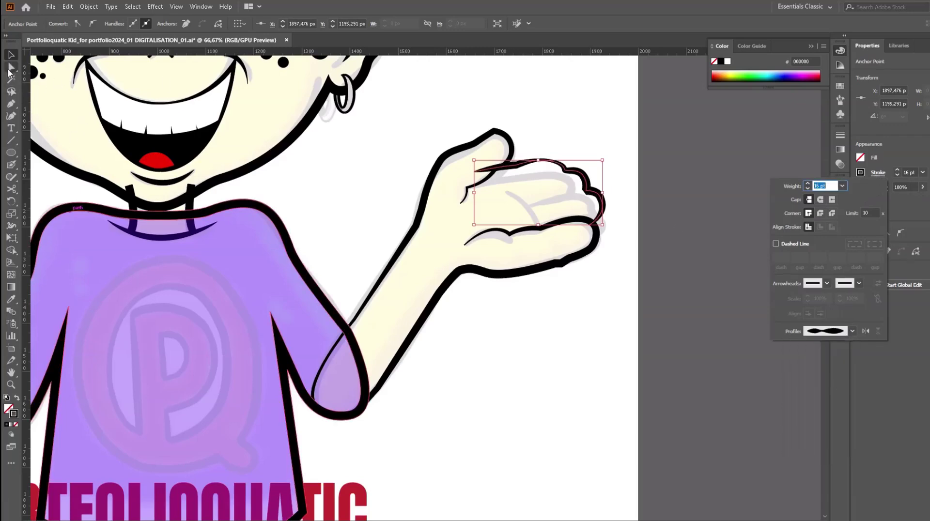
{"action": "key", "text": "ctrl+plus"}
{"action": "key", "text": "ctrl+plus"}
{"action": "key", "text": "ctrl+plus"}
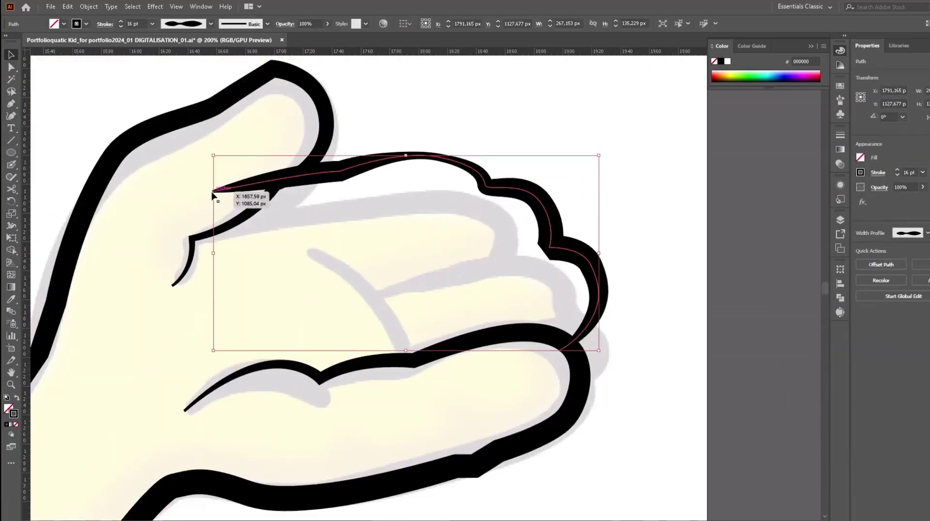
Step: Reshape the finger line's anchors and knuckle curves so it reaches into the finger gaps
{"action": "key", "text": "a"}
{"action": "left_click", "coordinate": [214, 192]}
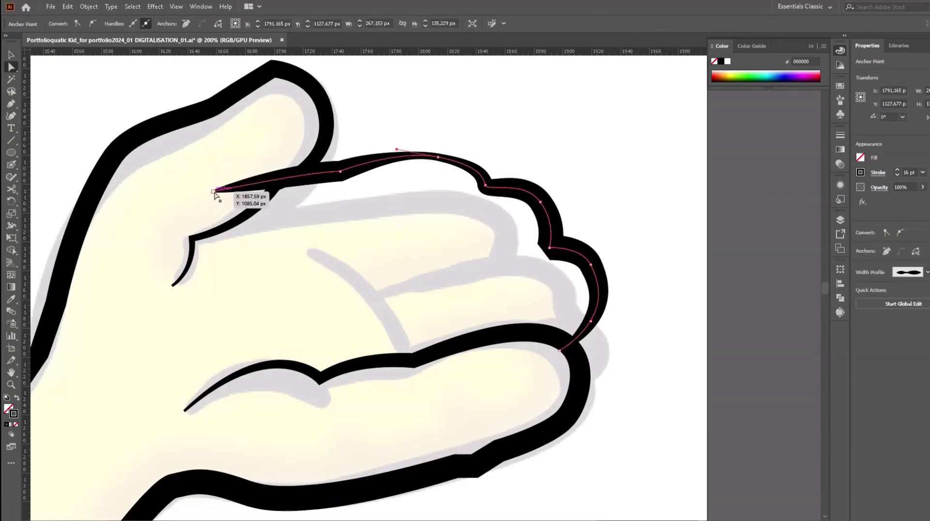
{"action": "left_click_drag", "start_coordinate": [214, 193], "coordinate": [180, 204]}
{"action": "left_click_drag", "start_coordinate": [438, 157], "coordinate": [451, 149]}
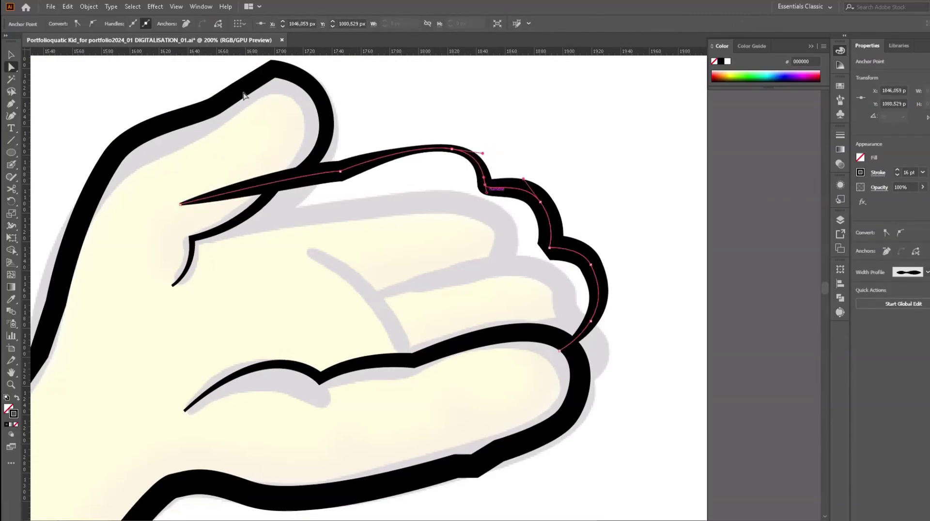
{"action": "left_click", "coordinate": [549, 251]}
{"action": "left_click_drag", "start_coordinate": [590, 264], "coordinate": [603, 289]}
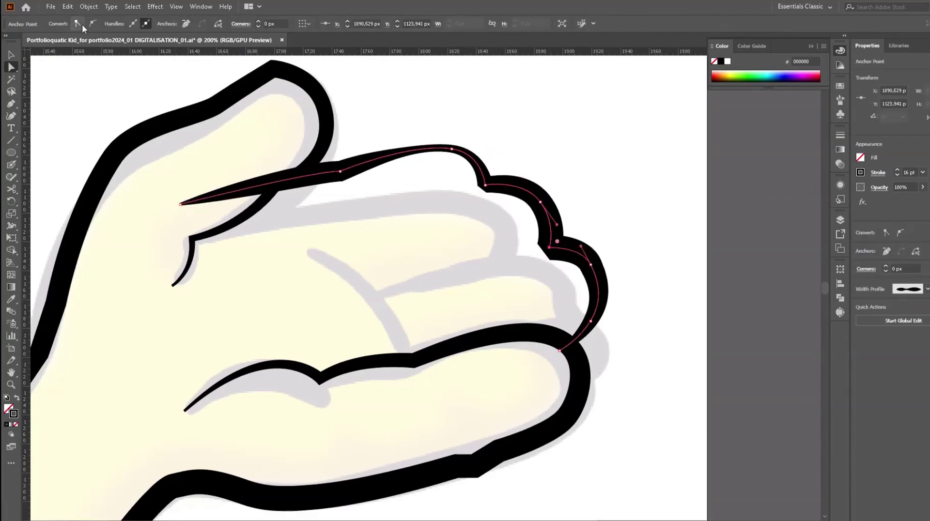
{"action": "left_click_drag", "start_coordinate": [560, 351], "coordinate": [481, 383]}
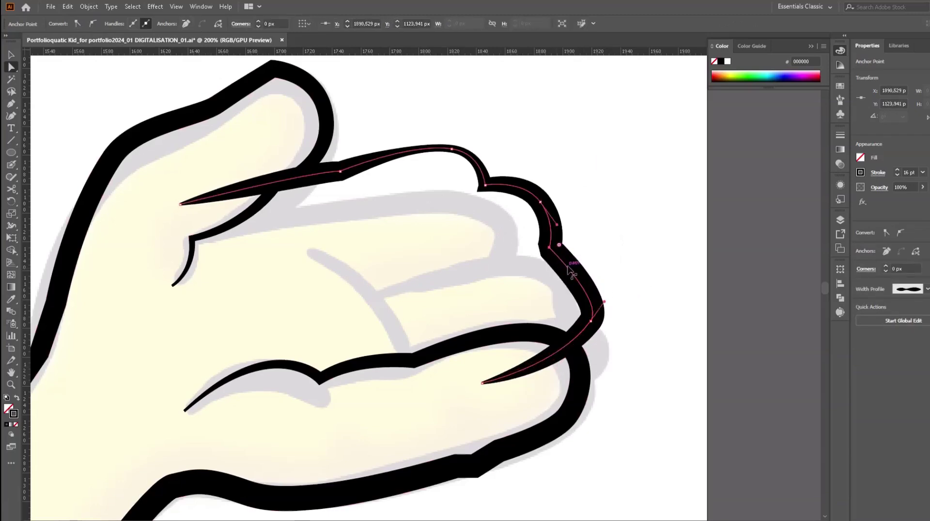
{"action": "left_click_drag", "start_coordinate": [585, 252], "coordinate": [608, 249]}
{"action": "left_click_drag", "start_coordinate": [590, 321], "coordinate": [595, 322]}
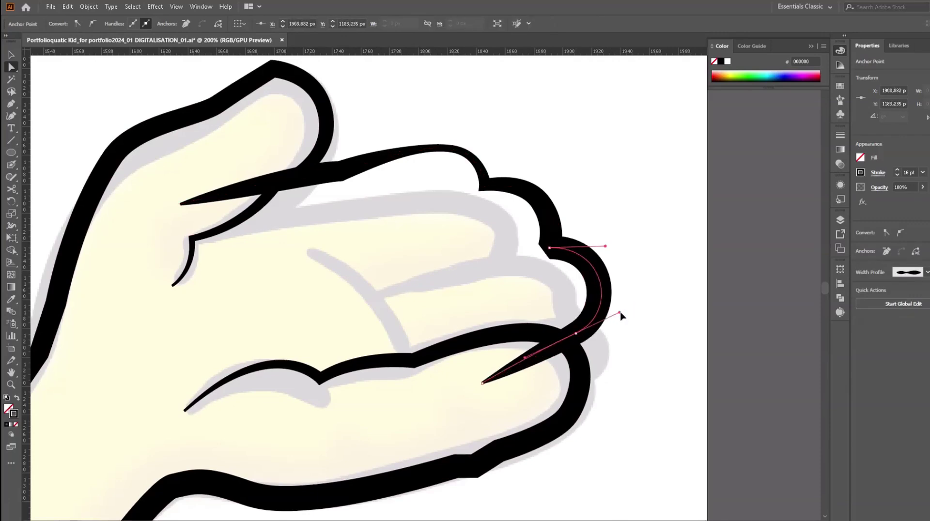
{"action": "left_click_drag", "start_coordinate": [540, 201], "coordinate": [546, 198]}
{"action": "left_click_drag", "start_coordinate": [550, 248], "coordinate": [557, 245]}
{"action": "left_click_drag", "start_coordinate": [482, 383], "coordinate": [409, 392]}
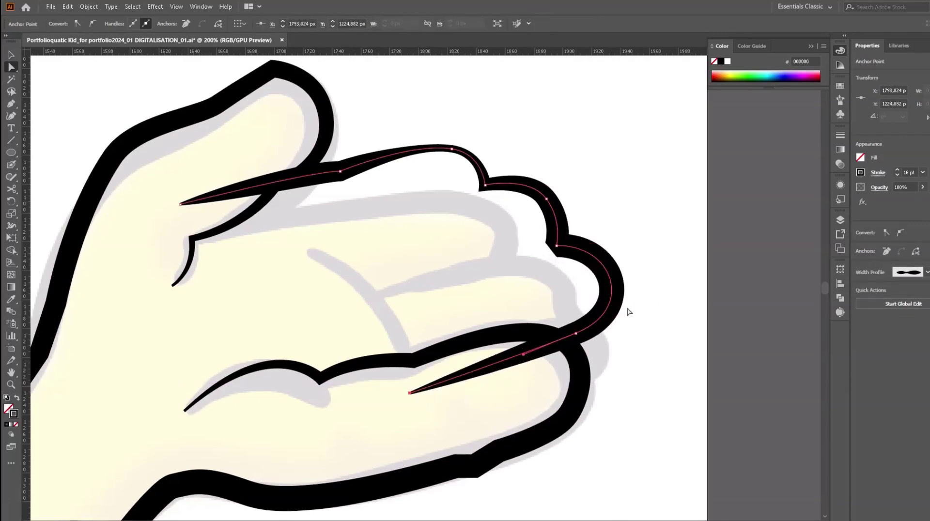
Step: Expand the finger line's tapered stroke into a filled shape
{"action": "left_click", "coordinate": [877, 172]}
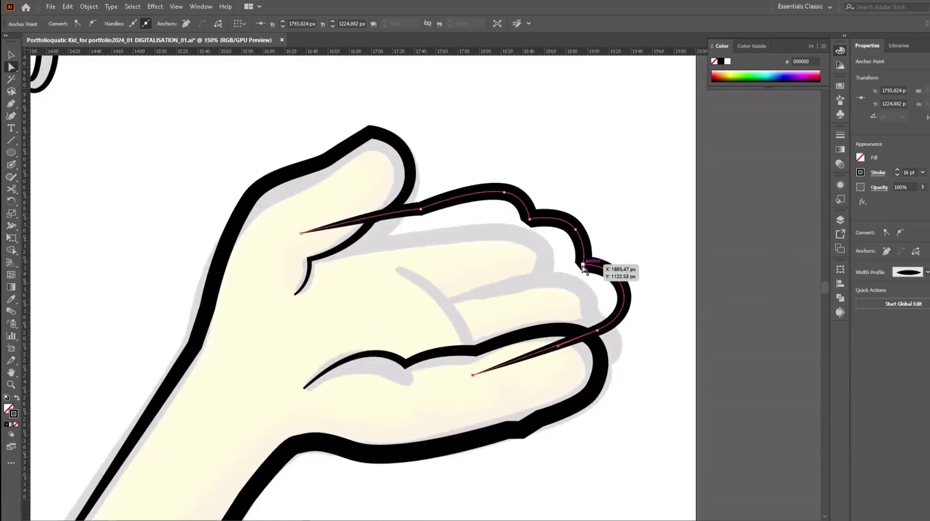
{"action": "left_click", "coordinate": [301, 233], "text": "shift"}
{"action": "left_click", "coordinate": [597, 330], "text": "shift"}
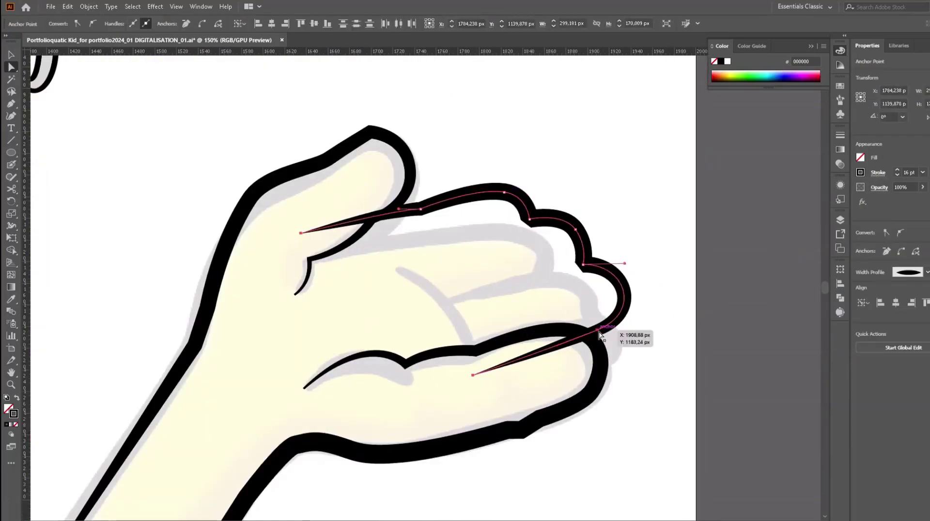
{"action": "left_click", "coordinate": [576, 227]}
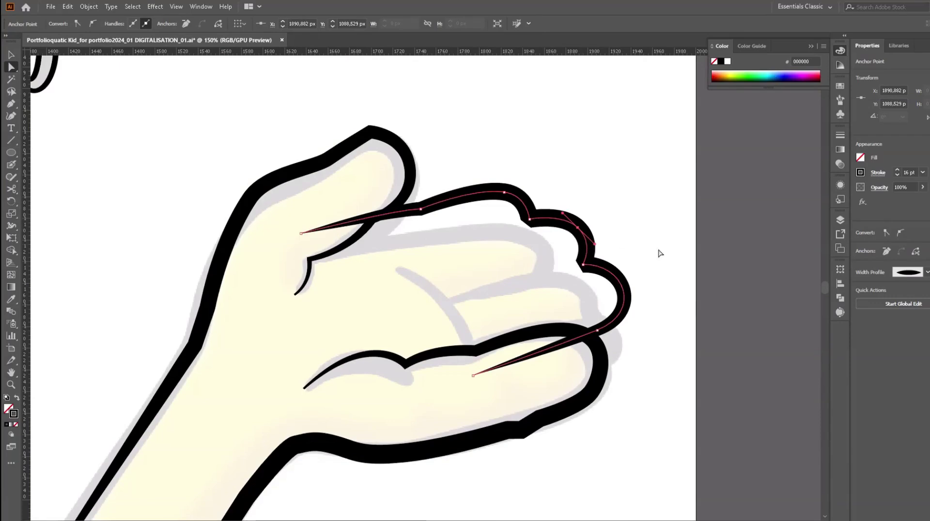
{"action": "left_click", "coordinate": [88, 6]}
{"action": "left_click", "coordinate": [126, 135]}
{"action": "left_click", "coordinate": [840, 297]}
{"action": "left_click", "coordinate": [678, 283]}
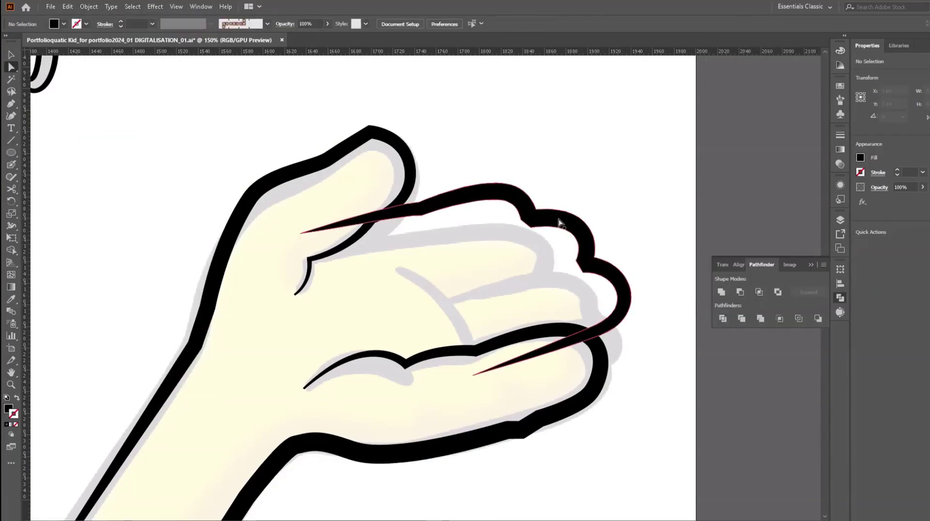
Step: Pen-draw tapered black crease shapes across the palm between the fingers
{"action": "left_click", "coordinate": [533, 227]}
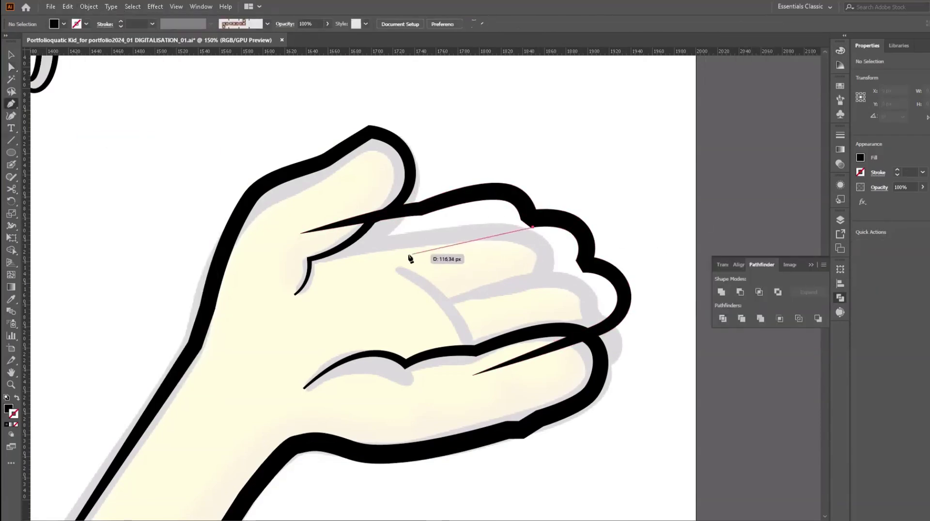
{"action": "left_click_drag", "start_coordinate": [449, 246], "coordinate": [425, 254]}
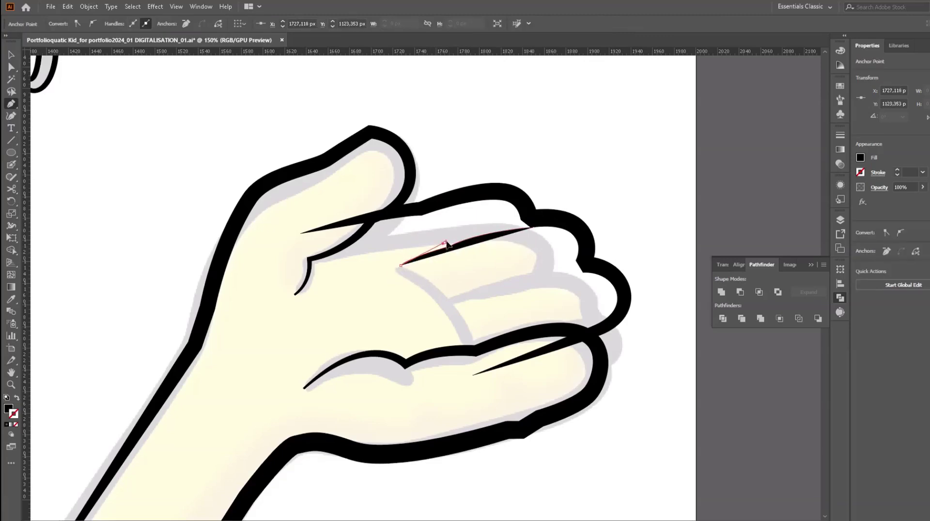
{"action": "left_click_drag", "start_coordinate": [533, 232], "coordinate": [534, 233]}
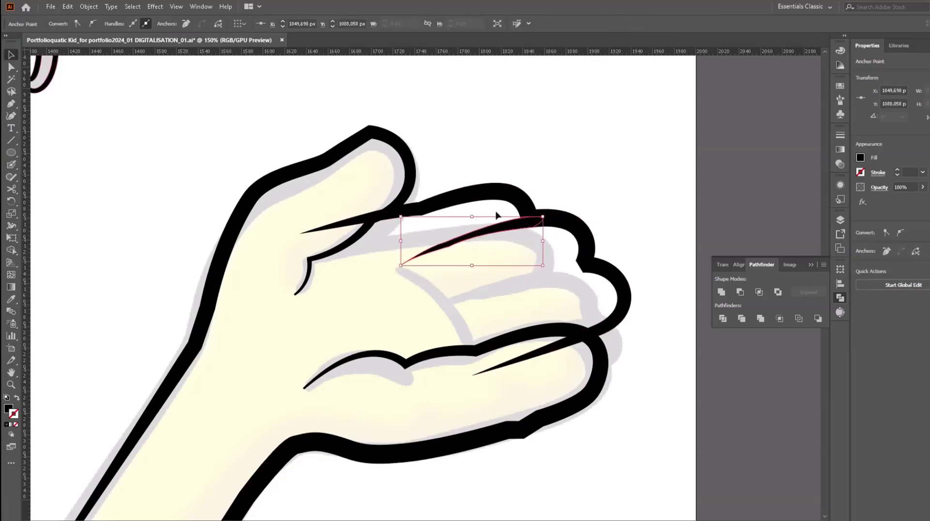
{"action": "left_click", "coordinate": [446, 308], "text": "ctrl"}
{"action": "left_click", "coordinate": [445, 304]}
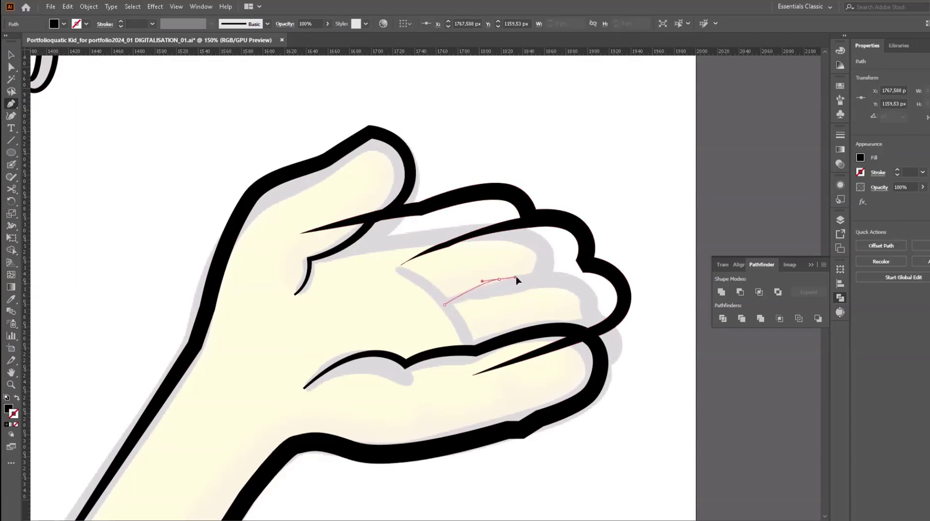
{"action": "left_click_drag", "start_coordinate": [499, 289], "coordinate": [506, 289]}
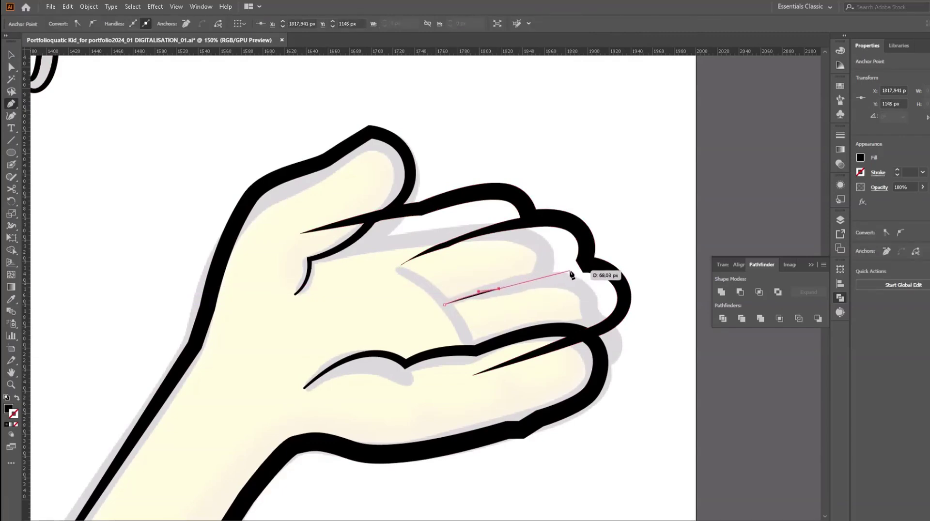
{"action": "left_click", "coordinate": [583, 258]}
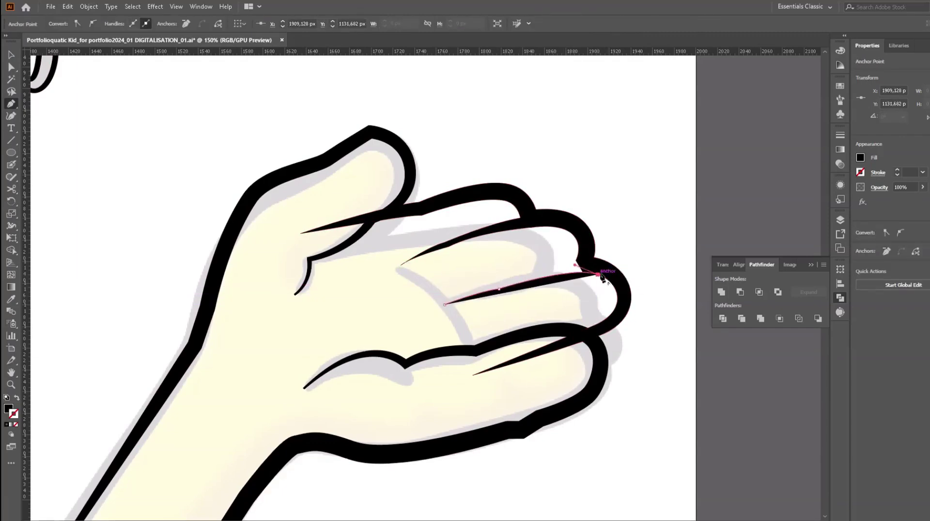
{"action": "left_click_drag", "start_coordinate": [530, 268], "coordinate": [475, 280]}
{"action": "left_click_drag", "start_coordinate": [431, 315], "coordinate": [497, 286]}
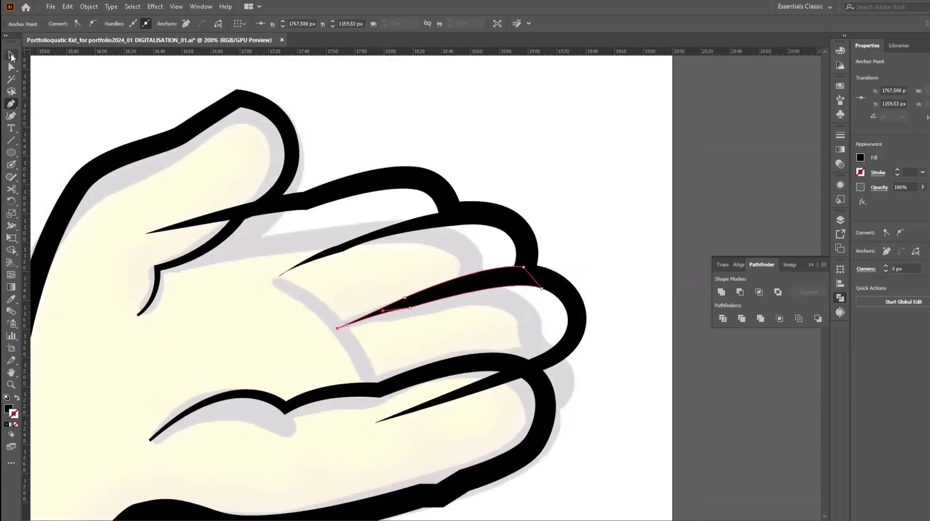
Step: Unite the overlapping crease paths with Pathfinder and pull the index crease tip downward
{"action": "left_click", "coordinate": [725, 294]}
{"action": "key", "text": "a"}
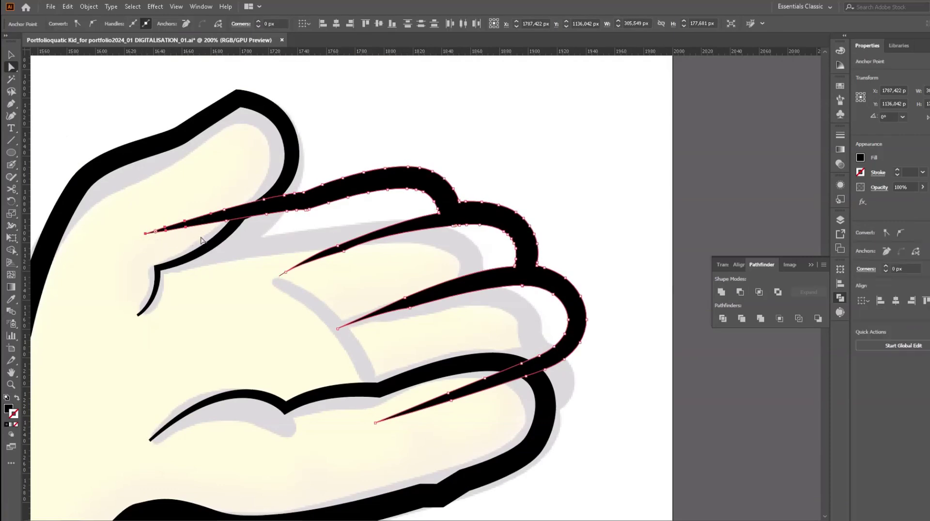
{"action": "left_click_drag", "start_coordinate": [164, 231], "coordinate": [145, 238]}
{"action": "left_click_drag", "start_coordinate": [225, 215], "coordinate": [228, 223]}
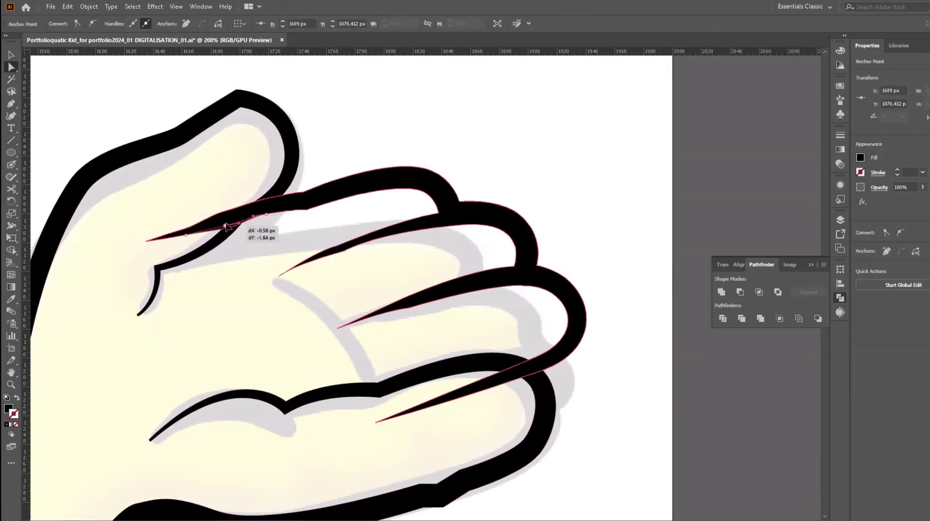
{"action": "scroll", "coordinate": [562, 285], "scroll_direction": "down", "scroll_amount": 2}
{"action": "left_click", "coordinate": [617, 323]}
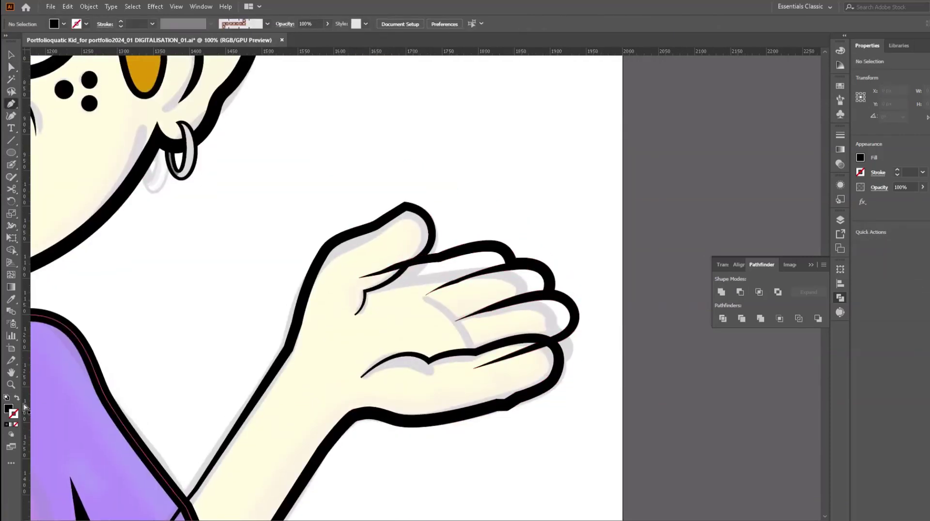
Step: Set the fill colour to yellow and fit the artboard in view
{"action": "double_click", "coordinate": [9, 408]}
{"action": "key", "text": "Escape"}
{"action": "scroll", "coordinate": [637, 270], "scroll_direction": "down", "scroll_amount": 2}
{"action": "key", "text": "F6"}
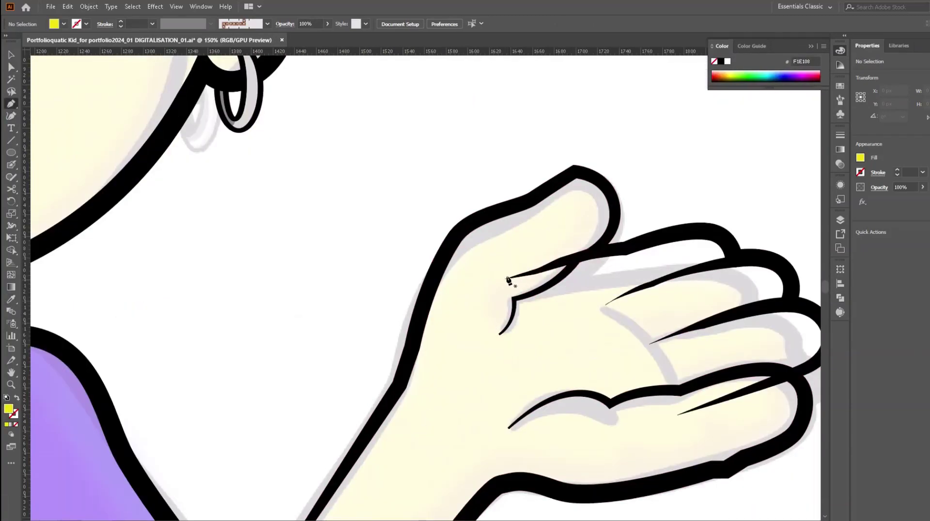
Step: Trace a closed yellow shape around the fingertips and across the palm
{"action": "left_click", "coordinate": [499, 280]}
{"action": "left_click_drag", "start_coordinate": [546, 268], "coordinate": [672, 237]}
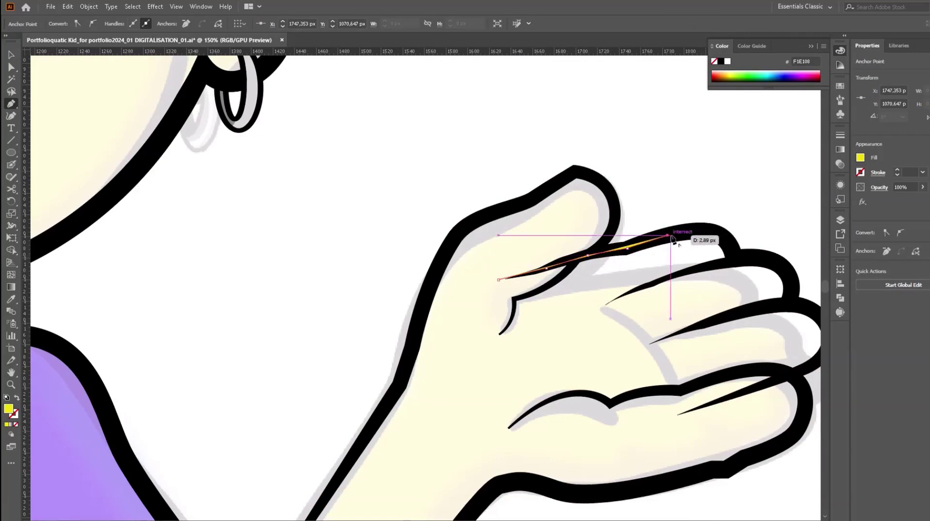
{"action": "left_click", "coordinate": [732, 245]}
{"action": "left_click", "coordinate": [737, 260]}
{"action": "left_click_drag", "start_coordinate": [792, 292], "coordinate": [826, 334]}
{"action": "scroll", "coordinate": [678, 339], "scroll_direction": "right", "scroll_amount": 5}
{"action": "left_click", "coordinate": [612, 328]}
{"action": "left_click", "coordinate": [613, 353]}
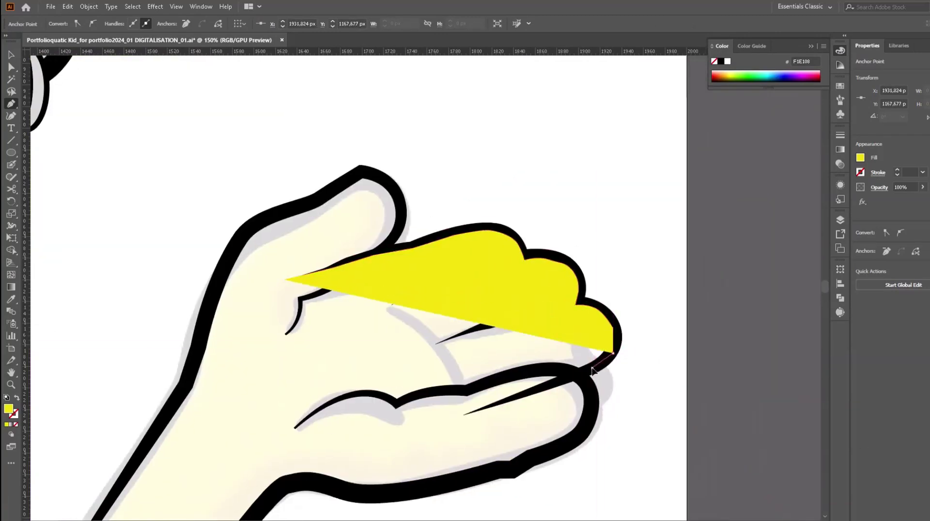
{"action": "left_click", "coordinate": [592, 368]}
{"action": "left_click", "coordinate": [460, 414]}
{"action": "left_click_drag", "start_coordinate": [391, 425], "coordinate": [379, 431]}
{"action": "left_click", "coordinate": [242, 319]}
{"action": "left_click", "coordinate": [285, 279]}
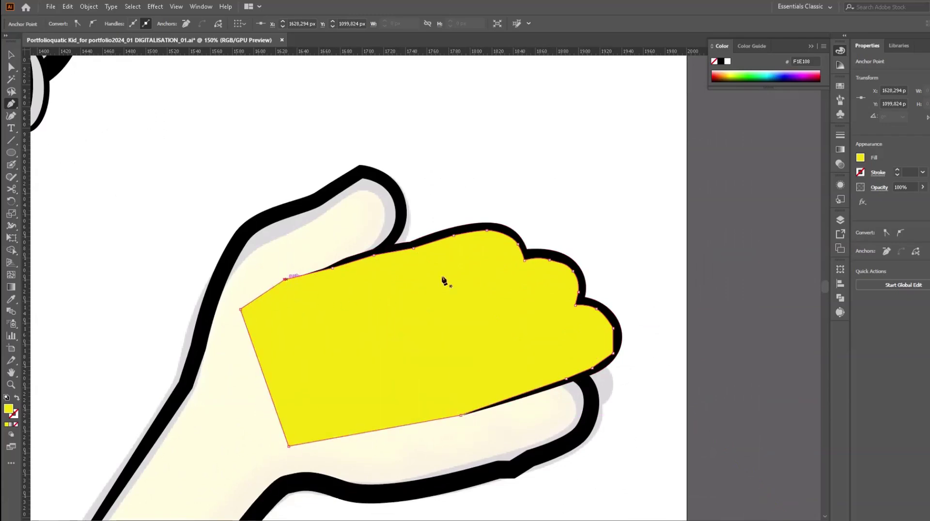
Step: Send the yellow shape behind the finger outlines and group it with them
{"action": "key", "text": "v"}
{"action": "right_click", "coordinate": [444, 276]}
{"action": "left_click", "coordinate": [571, 288]}
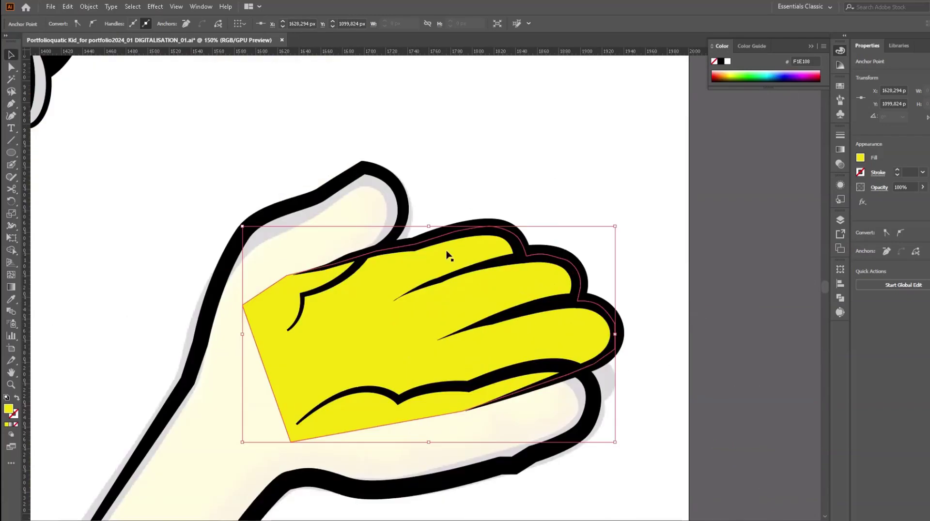
{"action": "right_click", "coordinate": [486, 222]}
{"action": "left_click", "coordinate": [629, 365]}
{"action": "left_click", "coordinate": [489, 162]}
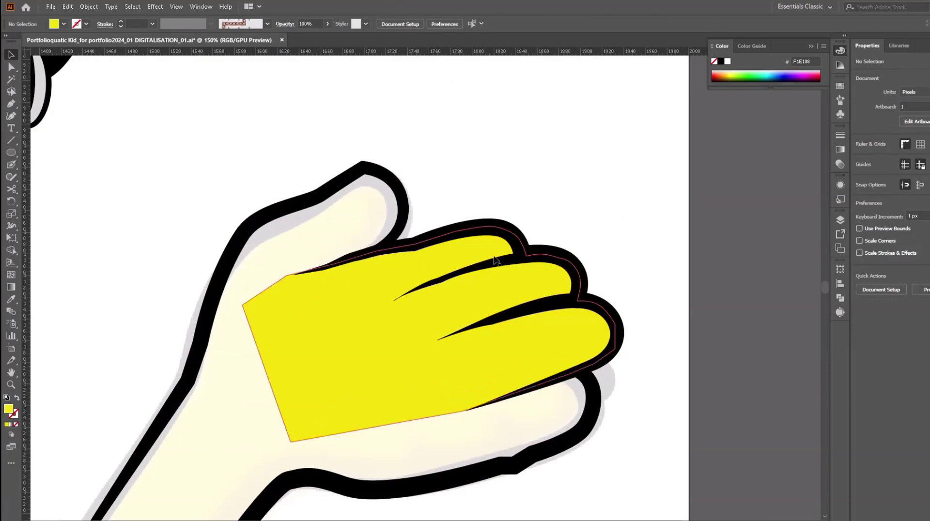
{"action": "right_click", "coordinate": [535, 256]}
{"action": "left_click", "coordinate": [654, 407]}
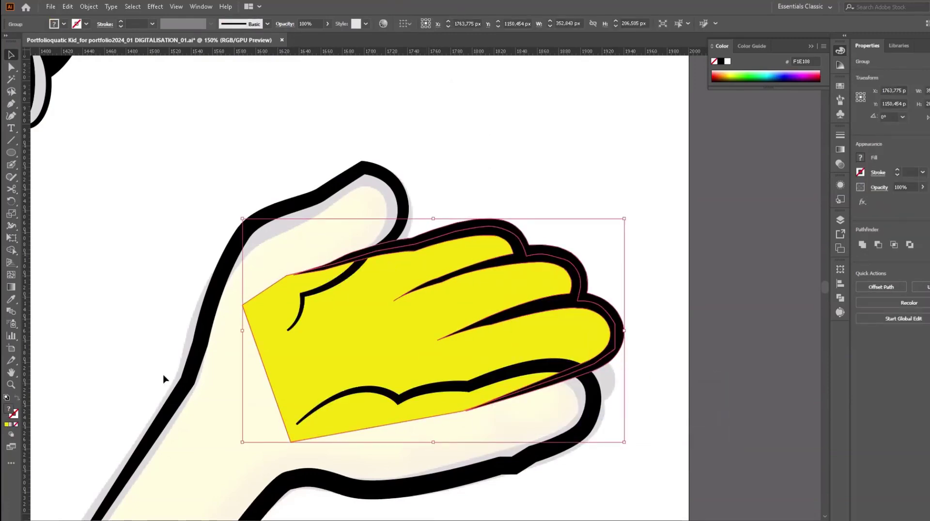
Step: Apply the yellow fill to the grouped hand with the Eyedropper and resume at the thumb crease
{"action": "left_click", "coordinate": [12, 301]}
{"action": "left_click", "coordinate": [460, 303]}
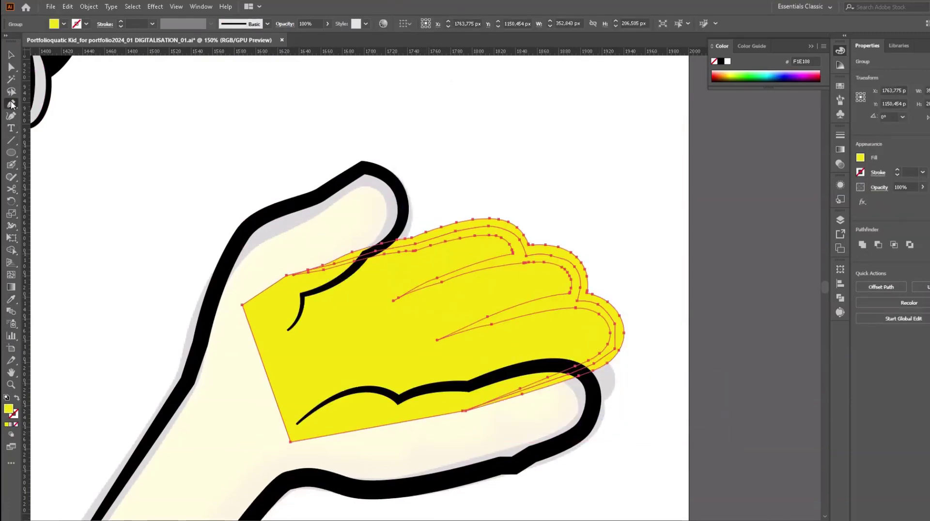
{"action": "left_click", "coordinate": [11, 104]}
{"action": "left_click", "coordinate": [283, 334]}
Step: Trace the fill along the thumb, down the arm's left edge and around the elbow
{"action": "left_click_drag", "start_coordinate": [305, 260], "coordinate": [323, 297]}
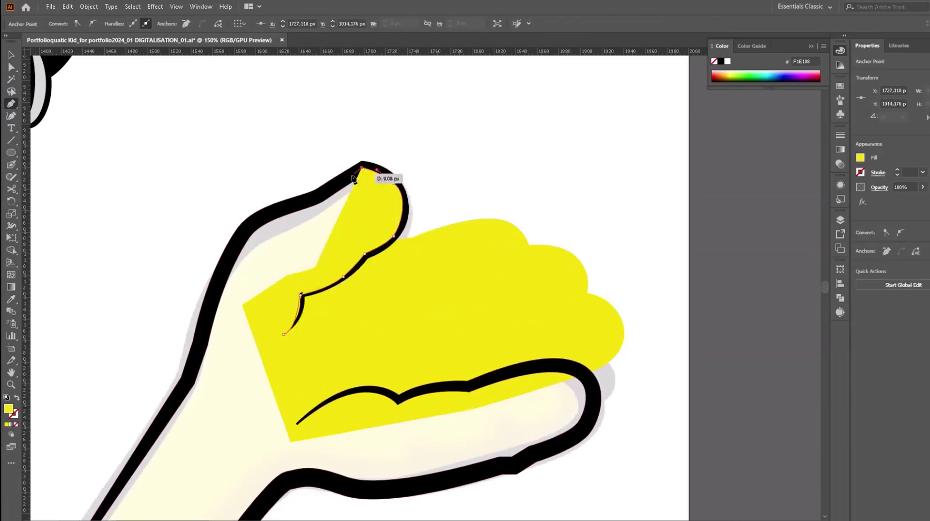
{"action": "left_click", "coordinate": [248, 229]}
{"action": "left_click", "coordinate": [212, 310]}
{"action": "left_click", "coordinate": [187, 386]}
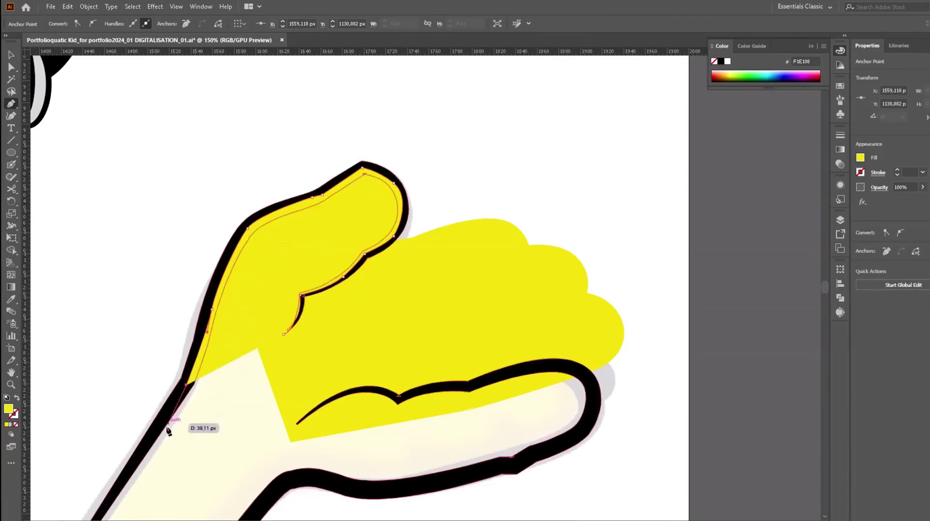
{"action": "left_click", "coordinate": [128, 466]}
{"action": "scroll", "coordinate": [306, 299], "scroll_direction": "down", "scroll_amount": 3}
{"action": "scroll", "coordinate": [75, 363], "scroll_direction": "down", "scroll_amount": 6}
{"action": "scroll", "coordinate": [197, 446], "scroll_direction": "left", "scroll_amount": 5}
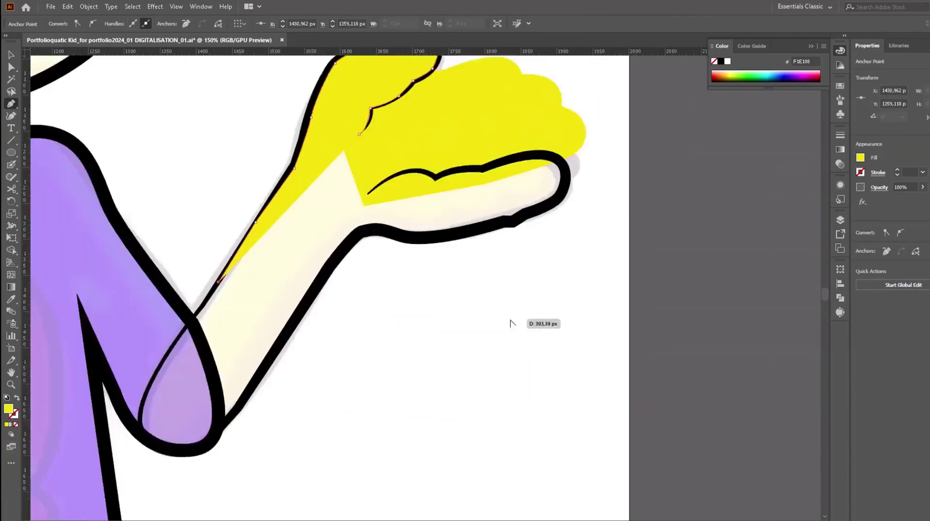
{"action": "scroll", "coordinate": [325, 219], "scroll_direction": "up", "scroll_amount": 1}
{"action": "left_click", "coordinate": [281, 274]}
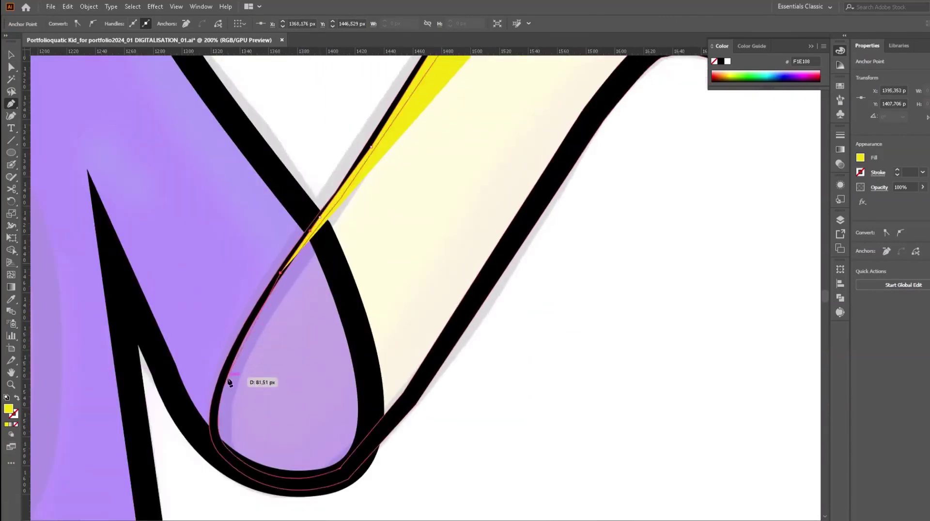
{"action": "left_click_drag", "start_coordinate": [216, 400], "coordinate": [224, 459]}
{"action": "left_click_drag", "start_coordinate": [269, 479], "coordinate": [343, 474]}
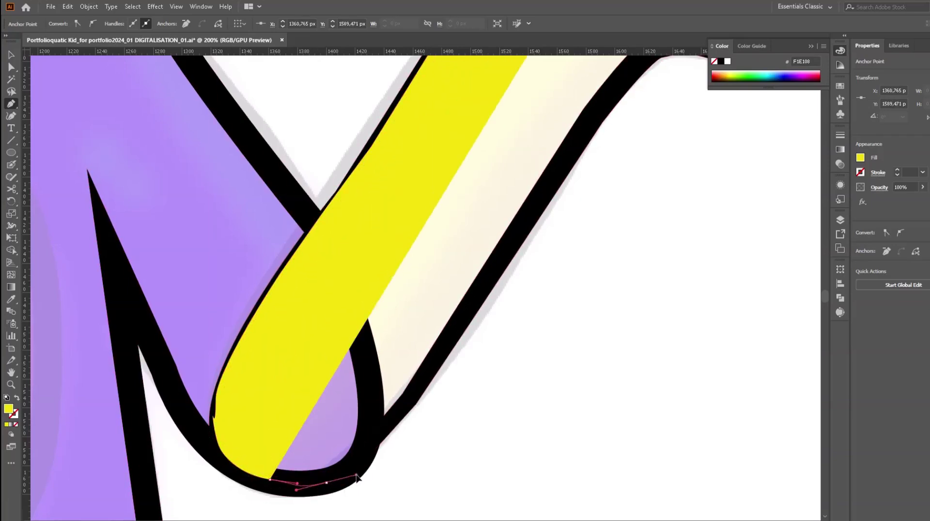
Step: Continue the fill up the arm's right edge and along the hand's bottom edge to the finger crease
{"action": "scroll", "coordinate": [629, 181], "scroll_direction": "up", "scroll_amount": 5}
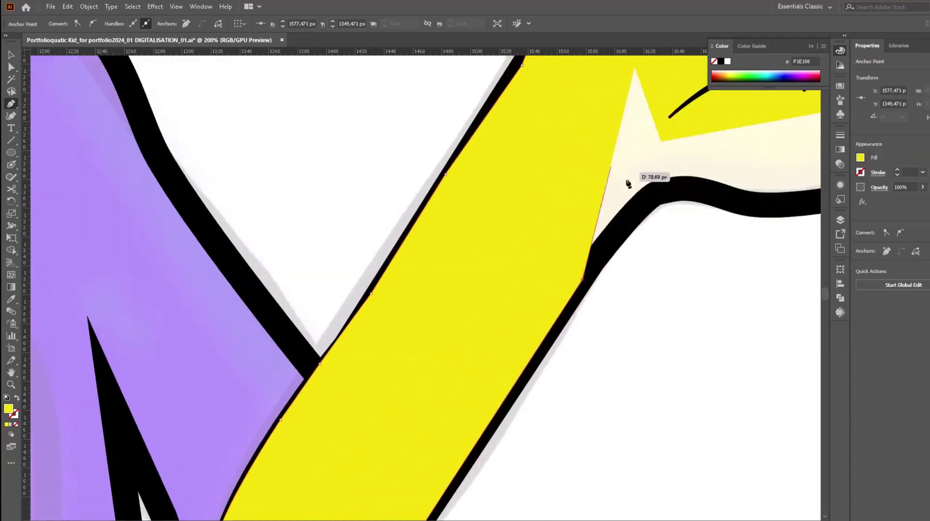
{"action": "left_click_drag", "start_coordinate": [683, 189], "coordinate": [695, 193]}
{"action": "scroll", "coordinate": [630, 193], "scroll_direction": "down", "scroll_amount": 3}
{"action": "scroll", "coordinate": [388, 330], "scroll_direction": "up", "scroll_amount": 4}
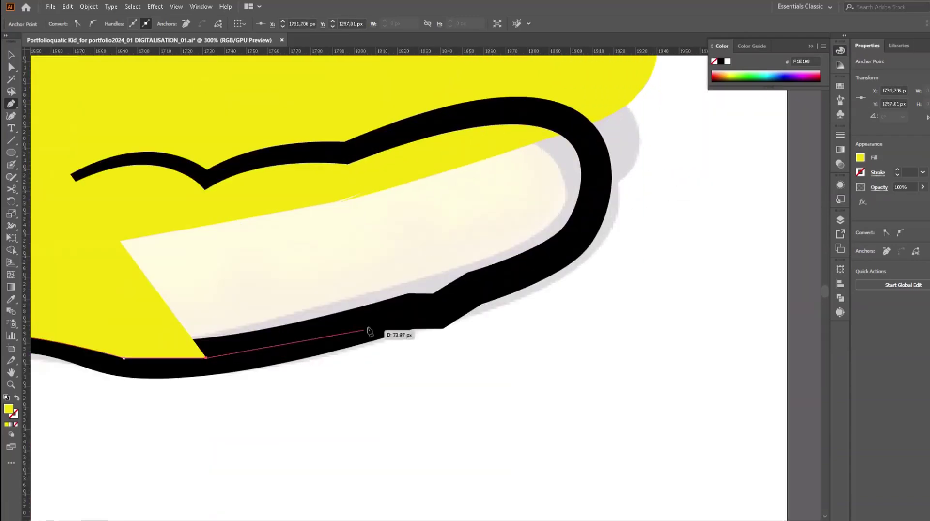
{"action": "left_click_drag", "start_coordinate": [465, 293], "coordinate": [508, 282]}
{"action": "left_click", "coordinate": [540, 264]}
{"action": "left_click", "coordinate": [592, 209]}
{"action": "left_click", "coordinate": [592, 182]}
{"action": "left_click_drag", "start_coordinate": [585, 131], "coordinate": [567, 122]}
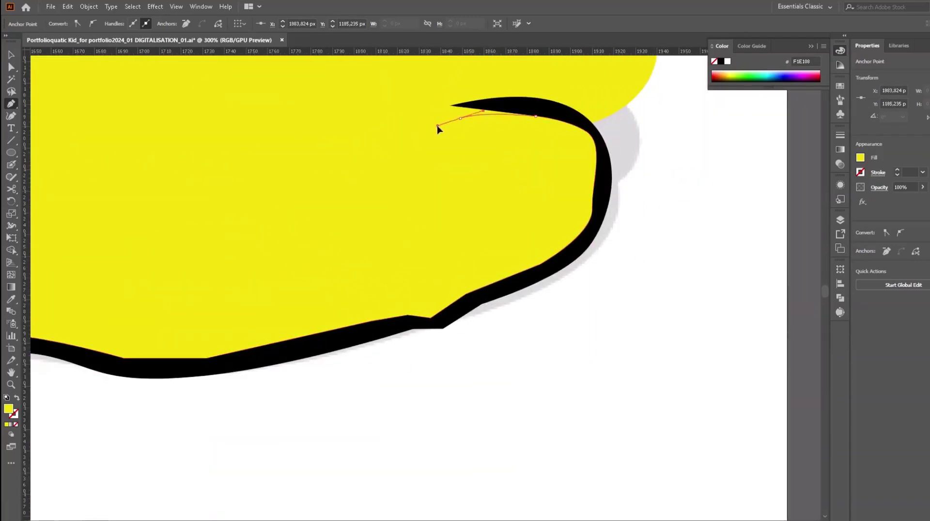
{"action": "left_click", "coordinate": [320, 158]}
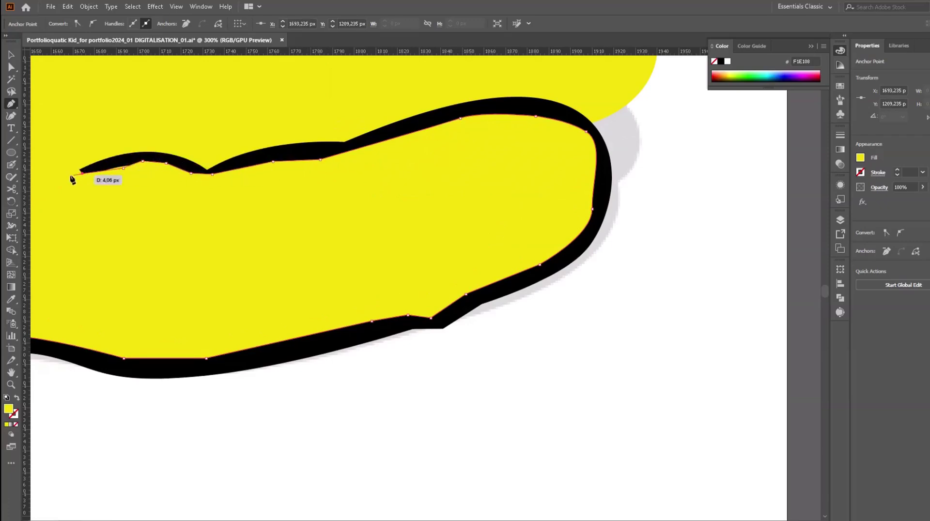
Step: Adjust the fill's anchors along the crease and convert them to smooth curves
{"action": "scroll", "coordinate": [703, 237], "scroll_direction": "down", "scroll_amount": 1}
{"action": "scroll", "coordinate": [419, 243], "scroll_direction": "left", "scroll_amount": 5}
{"action": "scroll", "coordinate": [474, 206], "scroll_direction": "up", "scroll_amount": 3}
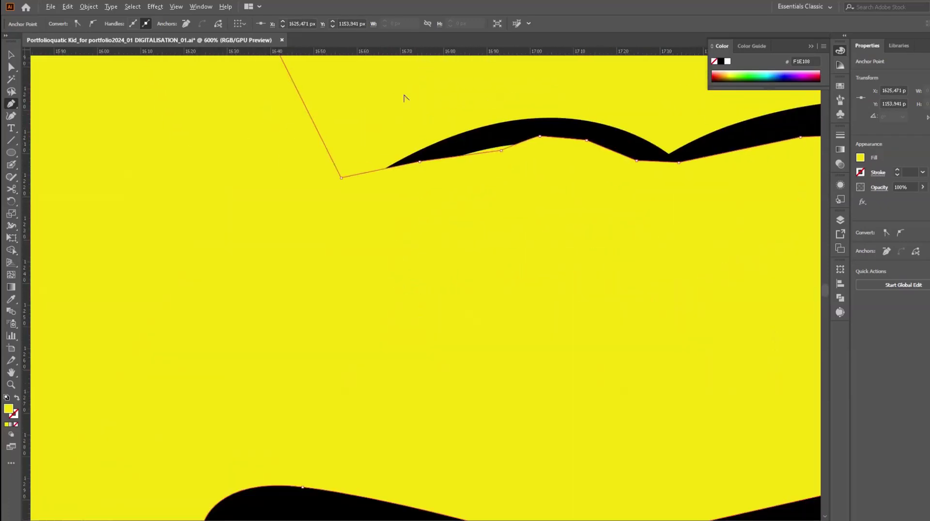
{"action": "left_click_drag", "start_coordinate": [420, 162], "coordinate": [288, 281]}
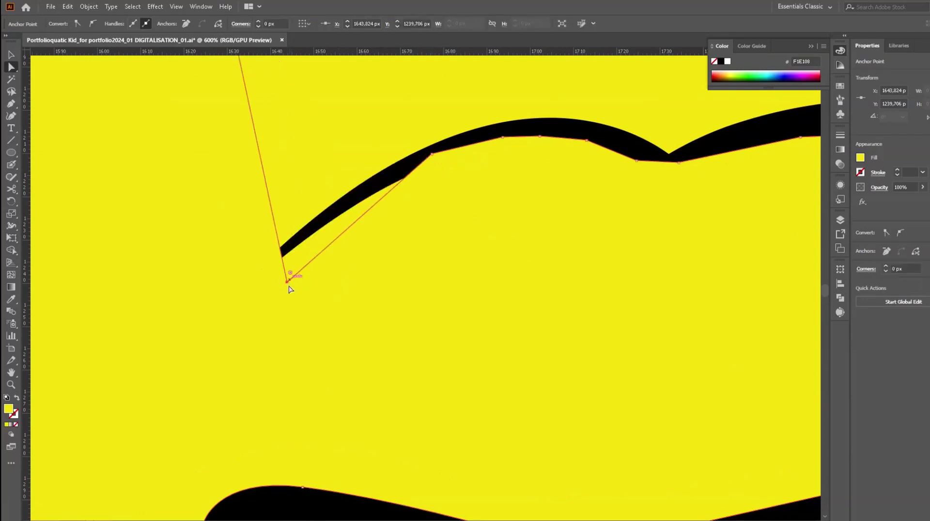
{"action": "left_click_drag", "start_coordinate": [433, 155], "coordinate": [355, 199]}
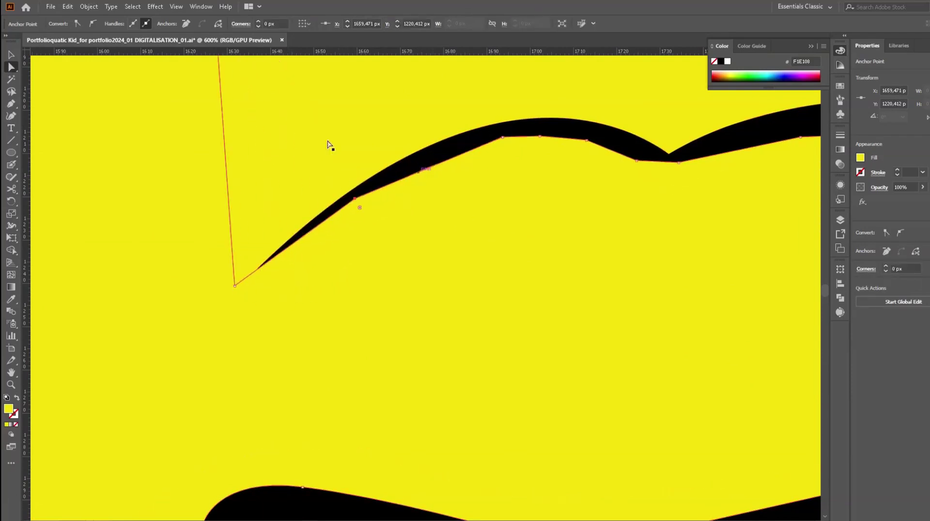
{"action": "left_click", "coordinate": [93, 27]}
{"action": "left_click", "coordinate": [502, 135]}
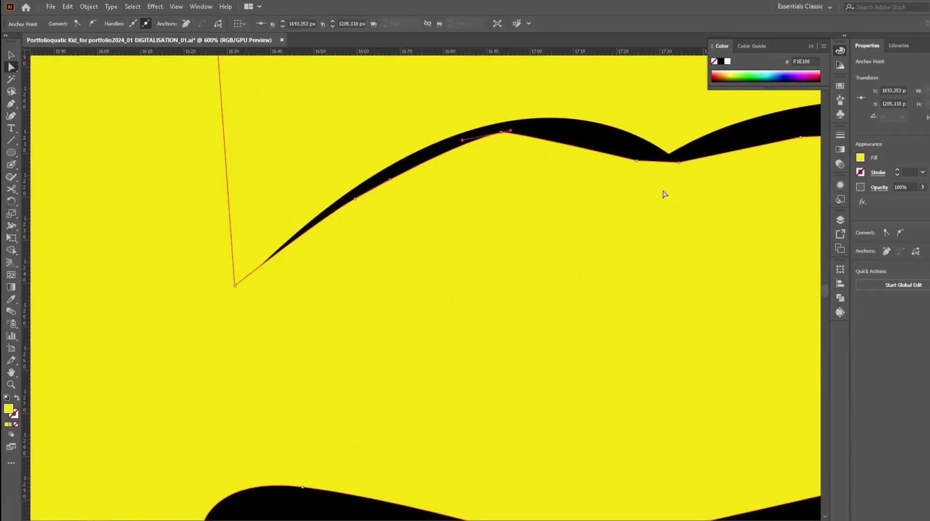
{"action": "left_click_drag", "start_coordinate": [635, 160], "coordinate": [669, 161]}
{"action": "left_click", "coordinate": [89, 26]}
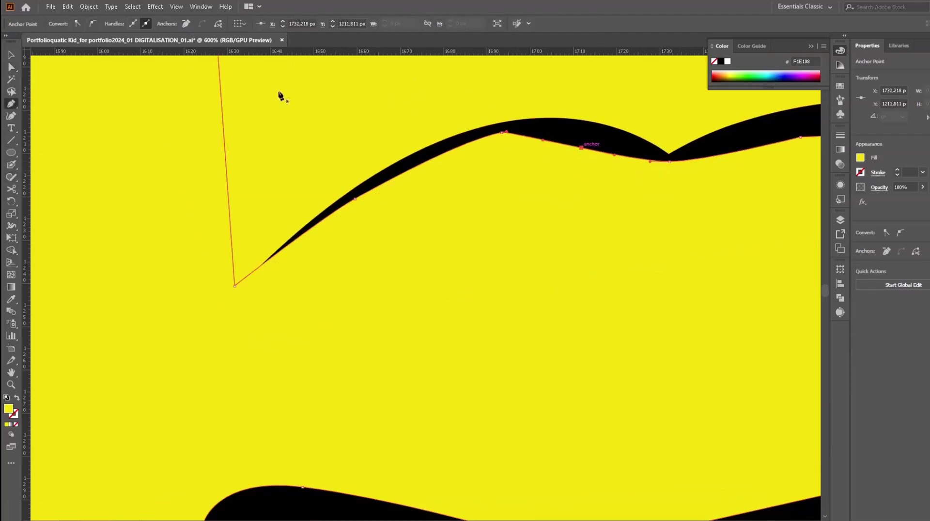
{"action": "scroll", "coordinate": [536, 218], "scroll_direction": "down", "scroll_amount": 5}
Step: Send the yellow arm to the back and group it with the hand shapes
{"action": "key", "text": "v"}
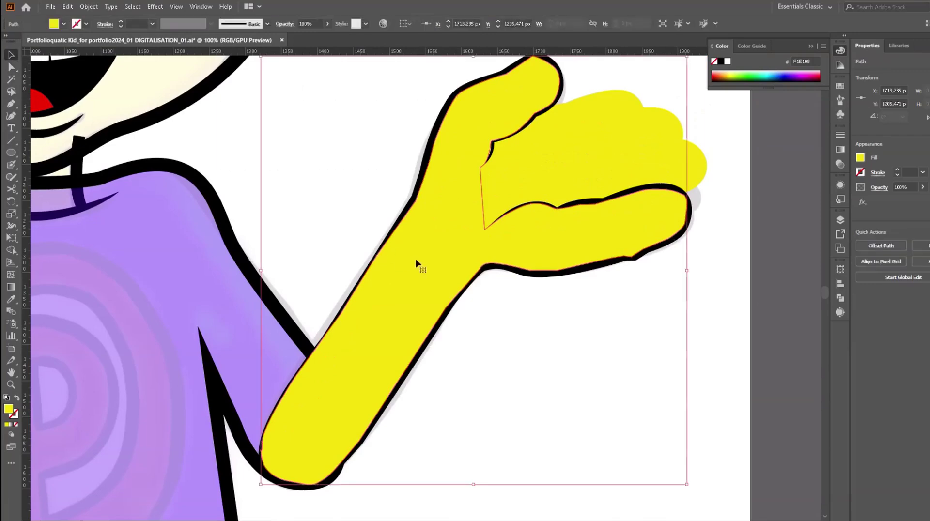
{"action": "right_click", "coordinate": [417, 259]}
{"action": "left_click", "coordinate": [577, 460]}
{"action": "left_click", "coordinate": [498, 266], "text": "shift"}
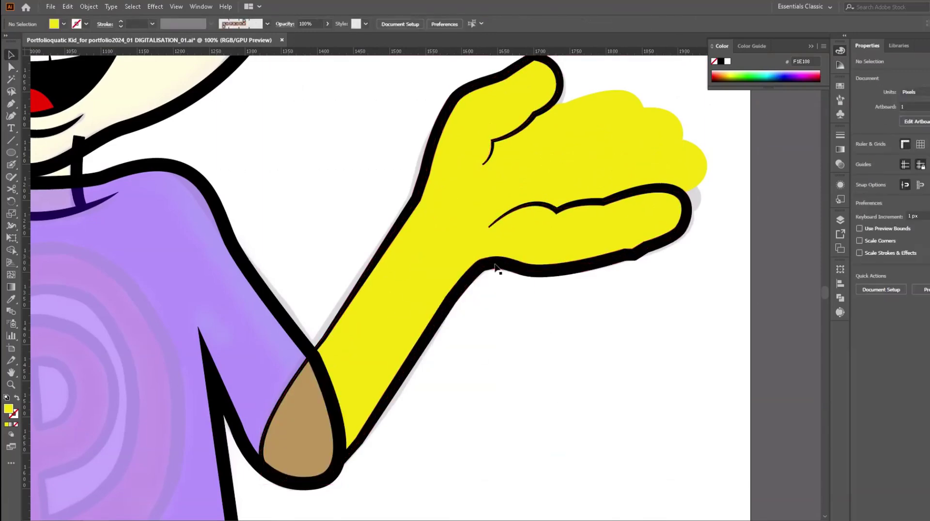
{"action": "right_click", "coordinate": [417, 317]}
{"action": "left_click", "coordinate": [474, 381]}
{"action": "left_click", "coordinate": [559, 161]}
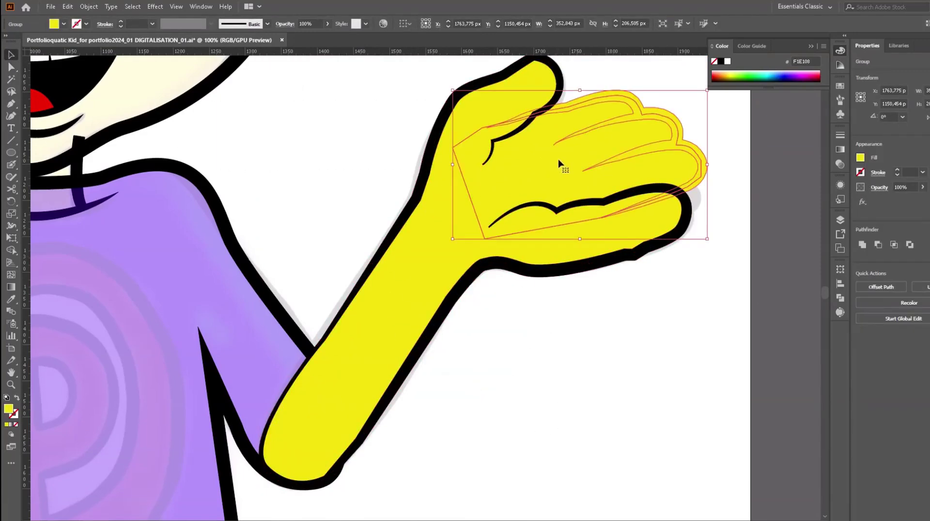
Step: Select the hand's outline and undo the accidental Eyedropper colour change
{"action": "scroll", "coordinate": [673, 112], "scroll_direction": "up", "scroll_amount": 3, "text": "alt"}
{"action": "right_click", "coordinate": [648, 130]}
{"action": "left_click", "coordinate": [666, 206]}
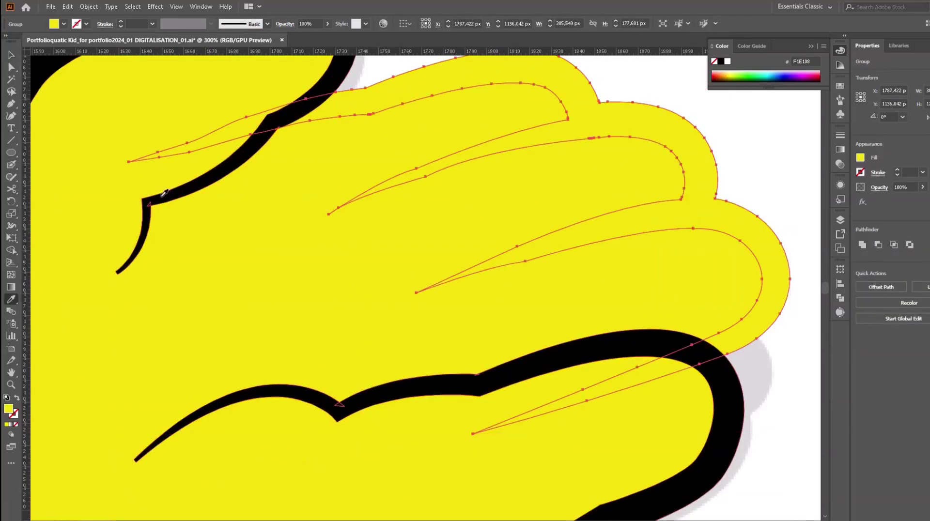
{"action": "left_click", "coordinate": [50, 88]}
{"action": "left_click", "coordinate": [840, 297]}
{"action": "left_click", "coordinate": [720, 292]}
{"action": "key", "text": "ctrl+z"}
{"action": "right_click", "coordinate": [249, 129]}
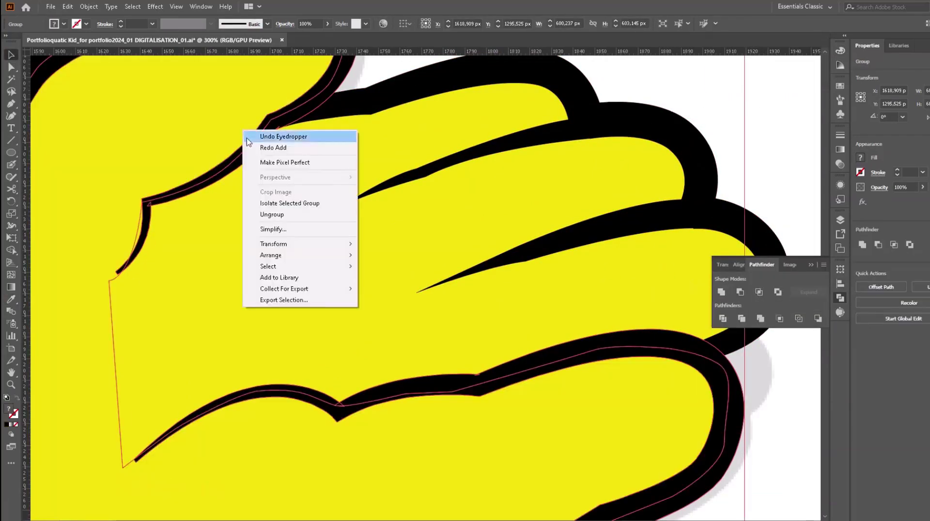
{"action": "left_click", "coordinate": [291, 134]}
Step: Select the hand group, then deselect everything to view the whole figure
{"action": "left_click", "coordinate": [581, 238]}
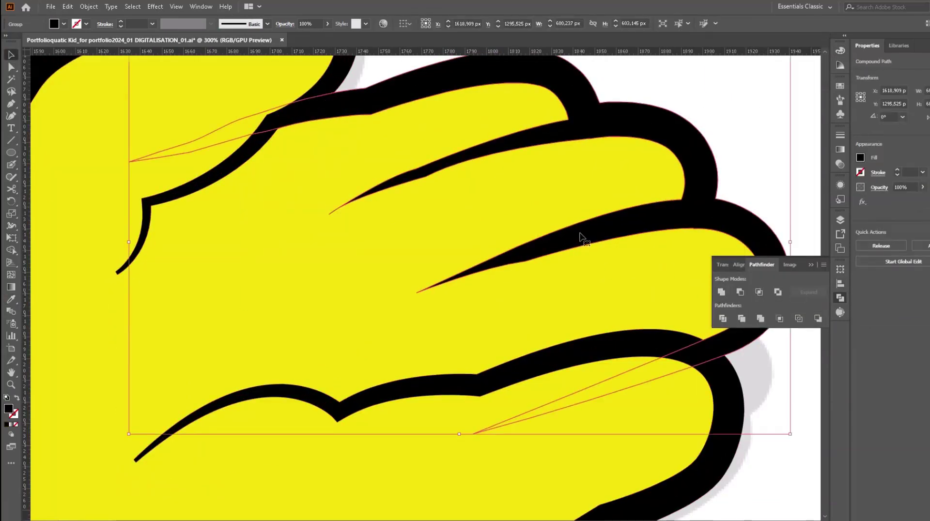
{"action": "right_click", "coordinate": [356, 76]}
{"action": "left_click", "coordinate": [394, 145]}
{"action": "key", "text": "ctrl+shift+a"}
Step: Delete an outline anchor at the arm's bottom corner and reposition the remaining corner anchor
{"action": "scroll", "coordinate": [498, 239], "scroll_direction": "down", "scroll_amount": 4, "text": "alt"}
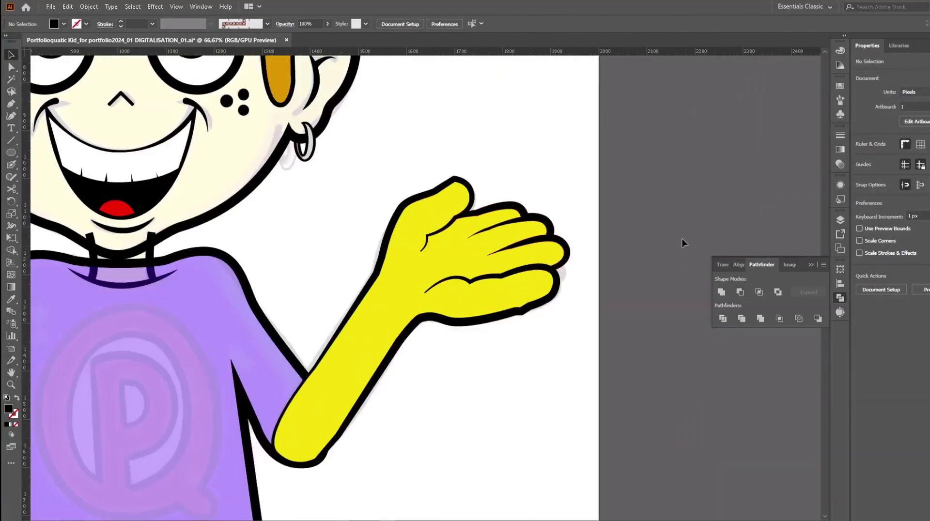
{"action": "scroll", "coordinate": [331, 454], "scroll_direction": "up", "scroll_amount": 5, "text": "alt"}
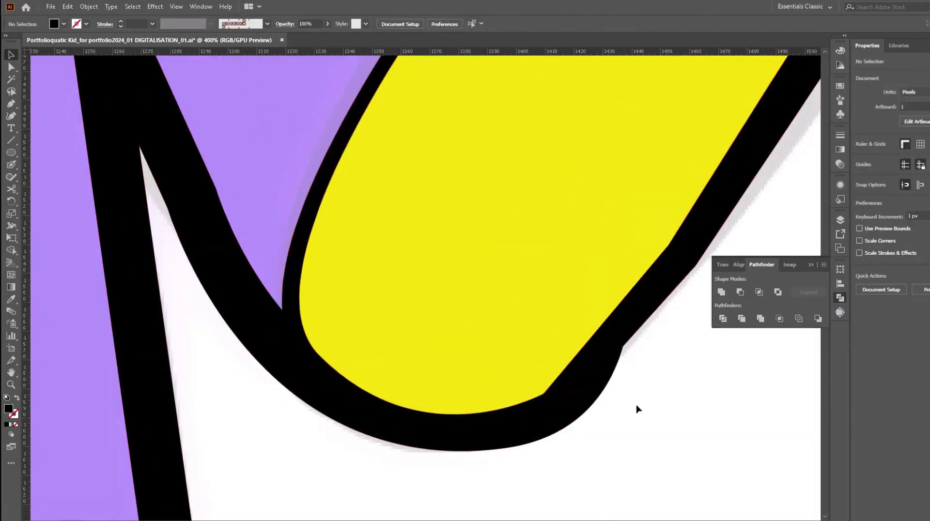
{"action": "left_click", "coordinate": [661, 296]}
{"action": "scroll", "coordinate": [551, 363], "scroll_direction": "down", "scroll_amount": 2, "text": "alt"}
{"action": "scroll", "coordinate": [588, 365], "scroll_direction": "down", "scroll_amount": 2, "text": "alt"}
{"action": "scroll", "coordinate": [523, 363], "scroll_direction": "up", "scroll_amount": 5, "text": "alt"}
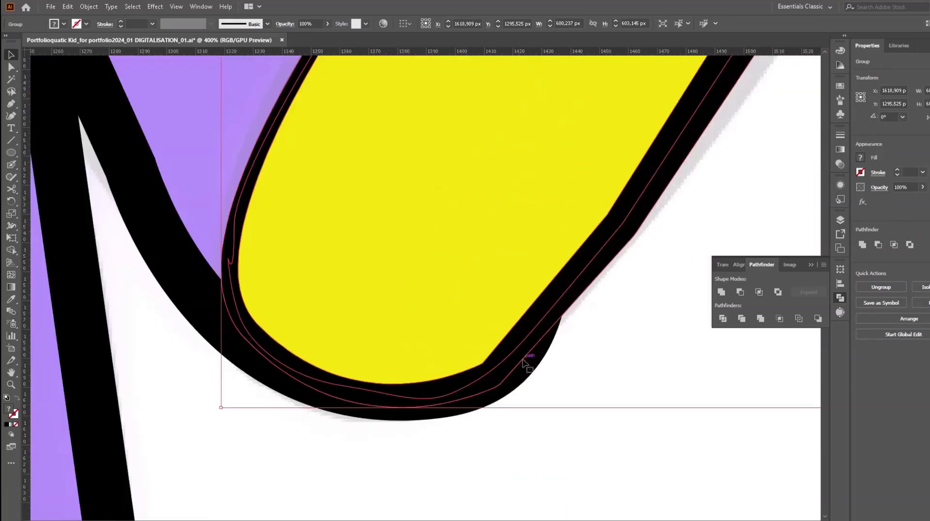
{"action": "left_click_drag", "start_coordinate": [523, 361], "coordinate": [660, 375]}
{"action": "scroll", "coordinate": [660, 375], "scroll_direction": "down", "scroll_amount": 4, "text": "alt"}
{"action": "scroll", "coordinate": [505, 367], "scroll_direction": "up", "scroll_amount": 3, "text": "alt"}
{"action": "key", "text": "ctrl+shift+a"}
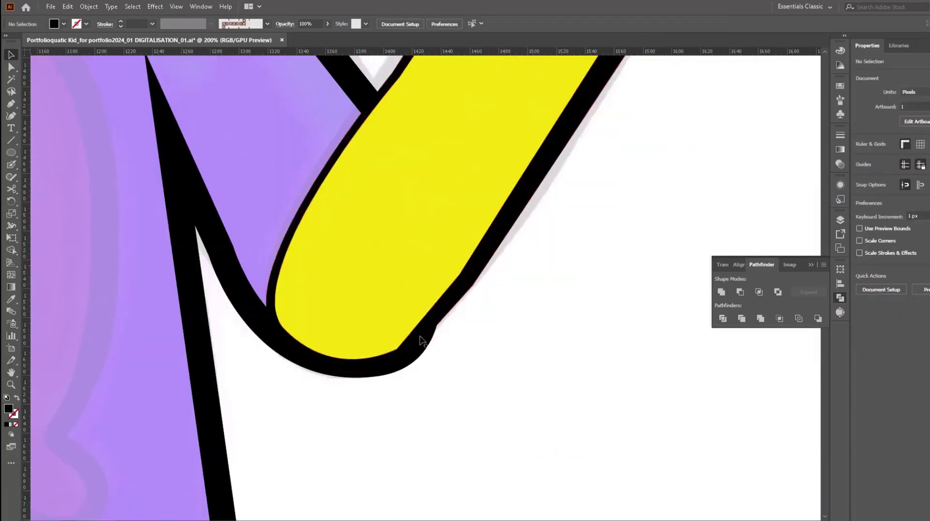
{"action": "left_click_drag", "start_coordinate": [420, 341], "coordinate": [484, 384]}
{"action": "scroll", "coordinate": [401, 357], "scroll_direction": "up", "scroll_amount": 3, "text": "alt"}
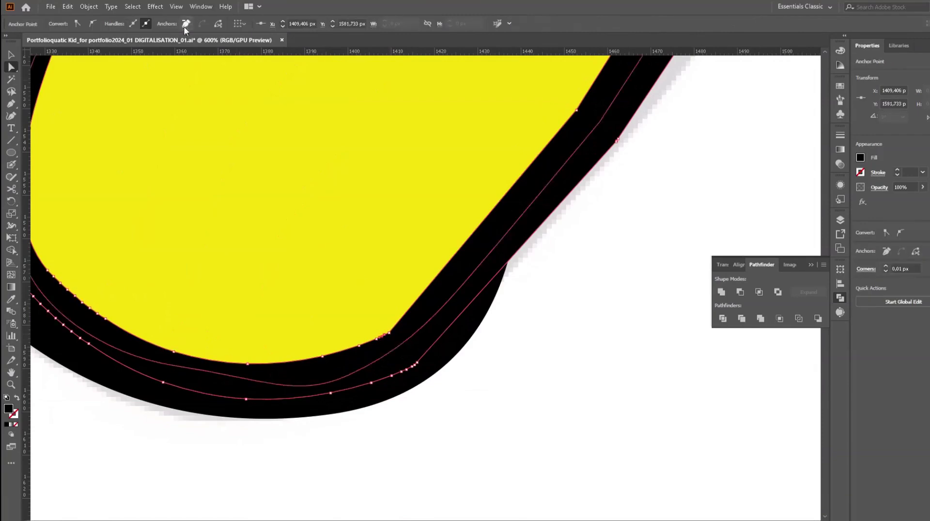
{"action": "left_click", "coordinate": [185, 28]}
{"action": "scroll", "coordinate": [507, 359], "scroll_direction": "down", "scroll_amount": 3, "text": "alt"}
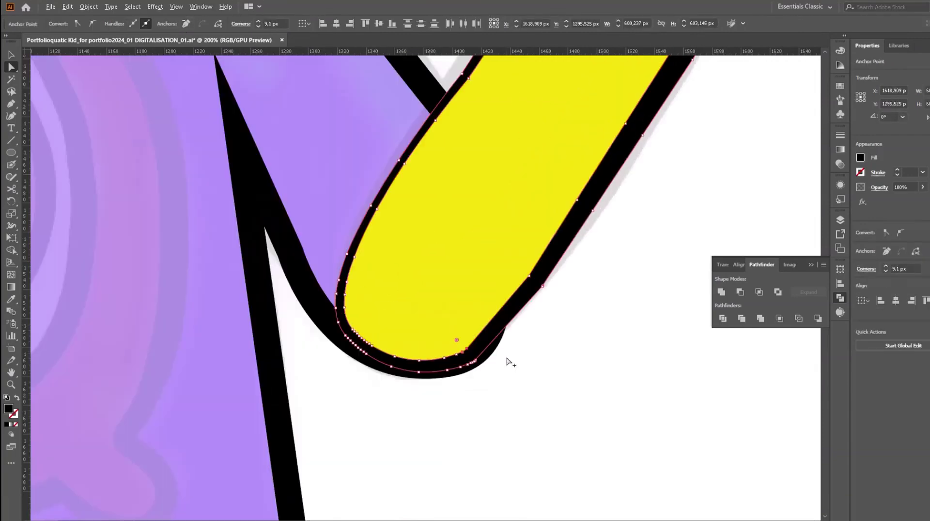
{"action": "left_click_drag", "start_coordinate": [499, 340], "coordinate": [498, 339]}
Step: In isolation mode, reshape the outline's inner corner into a smooth rounded curve
{"action": "left_click", "coordinate": [502, 324]}
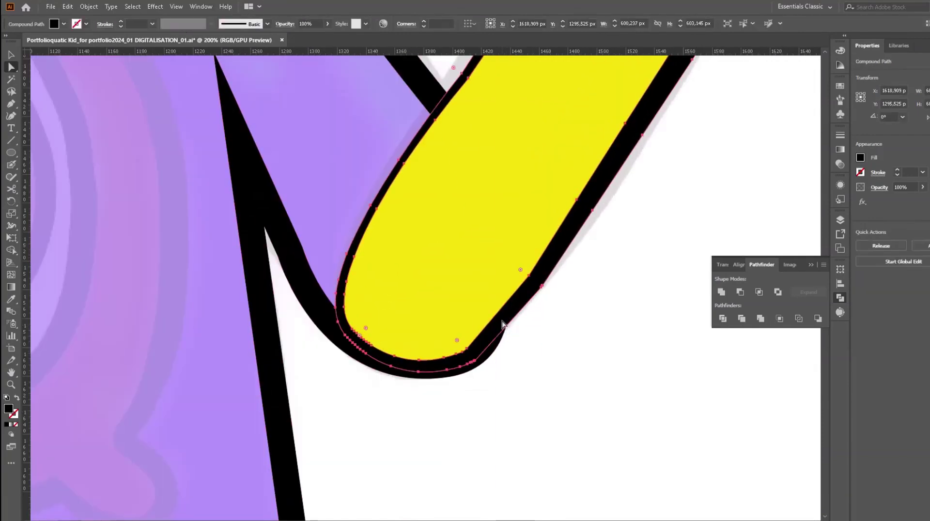
{"action": "double_click", "coordinate": [436, 228]}
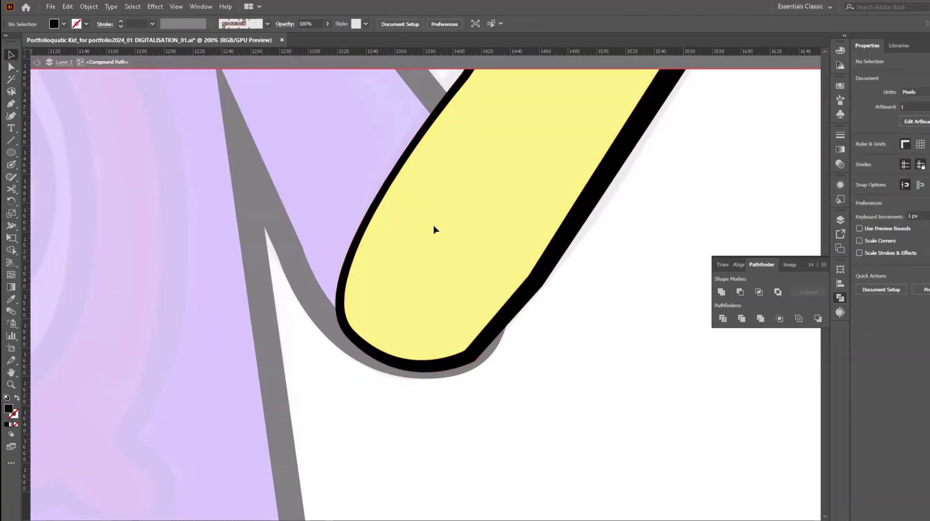
{"action": "left_click", "coordinate": [366, 341]}
{"action": "scroll", "coordinate": [349, 355], "scroll_direction": "up", "scroll_amount": 4, "text": "alt"}
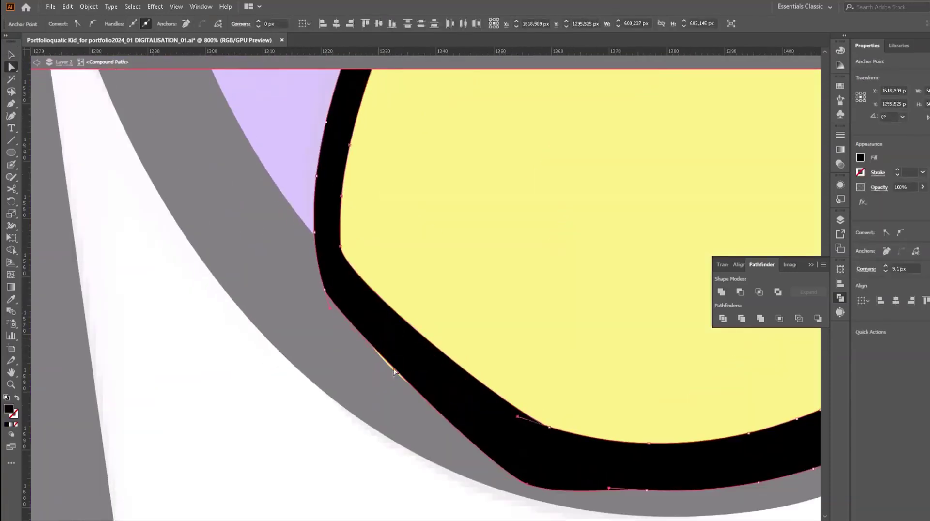
{"action": "left_click_drag", "start_coordinate": [388, 234], "coordinate": [408, 297]}
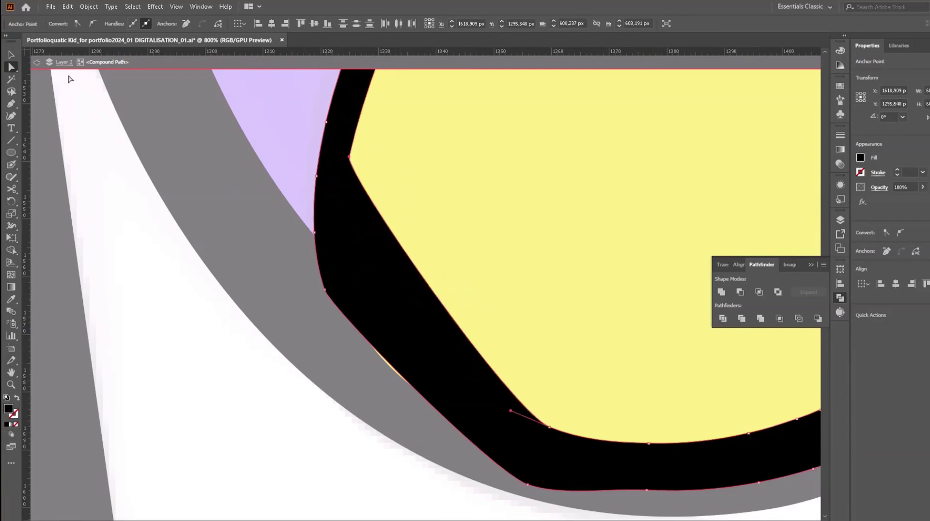
{"action": "left_click", "coordinate": [439, 299]}
{"action": "left_click_drag", "start_coordinate": [404, 343], "coordinate": [550, 431]}
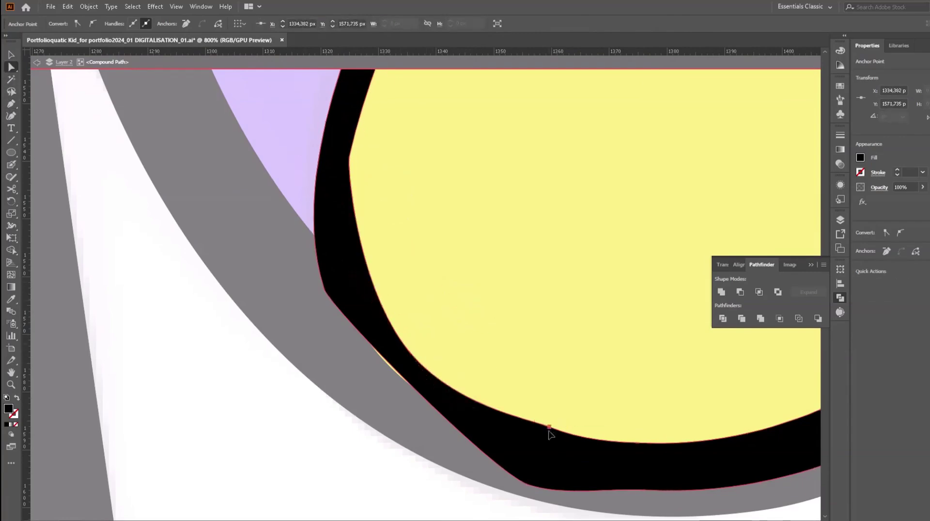
{"action": "left_click", "coordinate": [658, 465]}
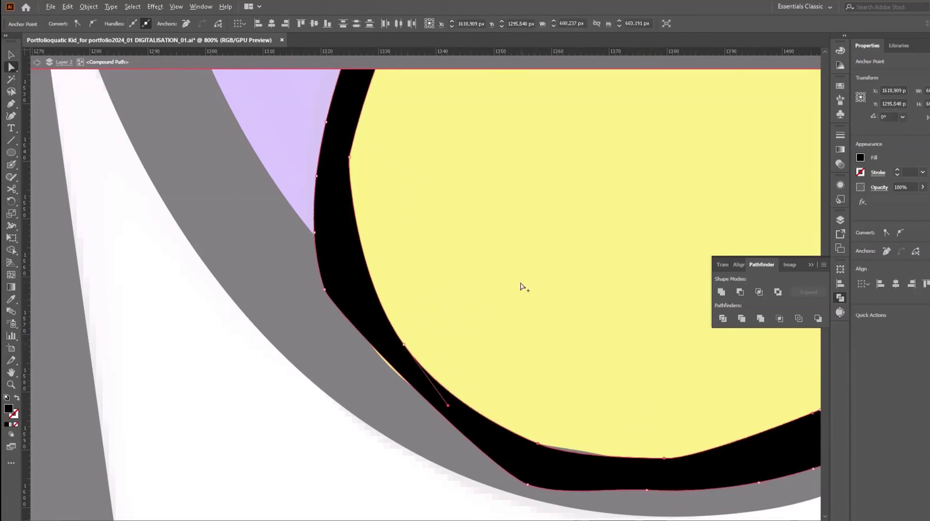
{"action": "key", "text": "ctrl+0"}
{"action": "key", "text": "ctrl+plus"}
{"action": "key", "text": "ctrl+plus"}
Step: Draw a polygon over the arm and divide with it, then undo the division
{"action": "left_click", "coordinate": [12, 106]}
{"action": "left_click", "coordinate": [384, 86]}
{"action": "left_click", "coordinate": [658, 269]}
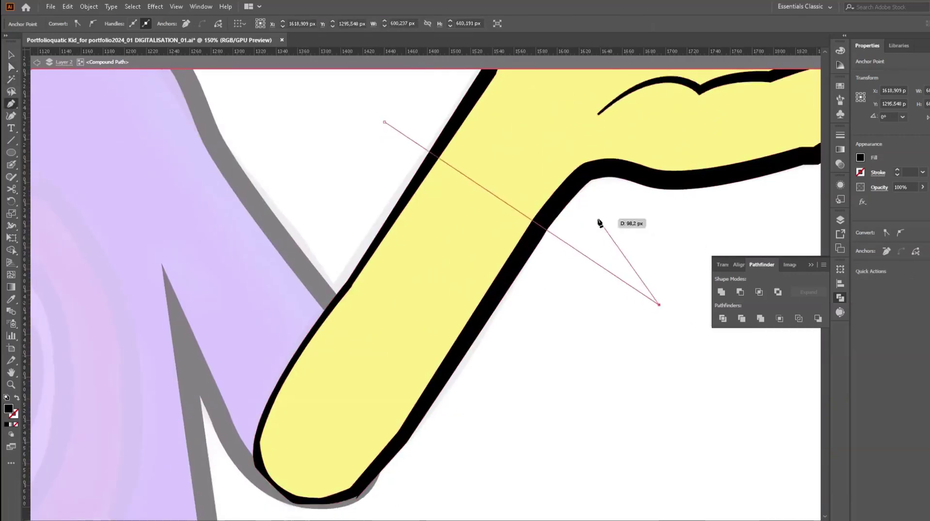
{"action": "left_click", "coordinate": [344, 505]}
{"action": "left_click", "coordinate": [216, 461]}
{"action": "left_click", "coordinate": [194, 351]}
{"action": "left_click", "coordinate": [11, 54]}
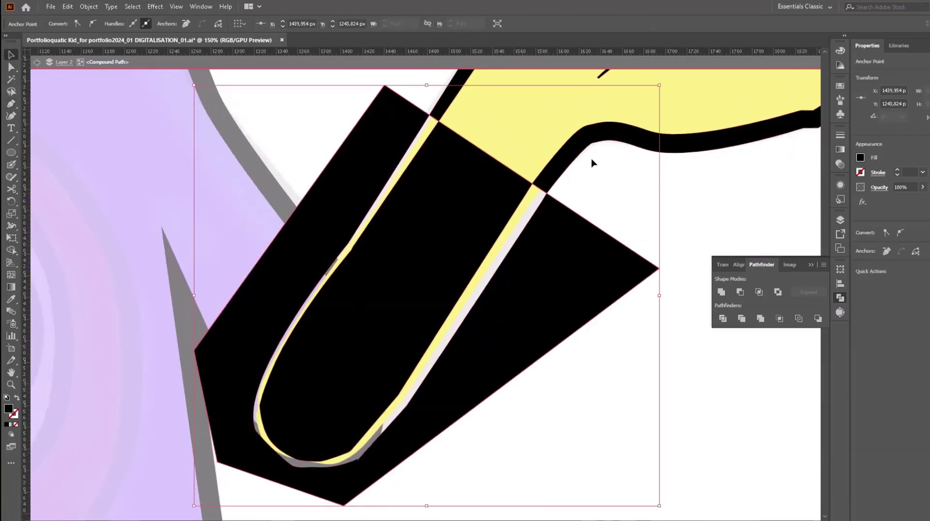
{"action": "left_click", "coordinate": [560, 265], "text": "shift"}
{"action": "left_click", "coordinate": [722, 318]}
{"action": "key", "text": "ctrl+z"}
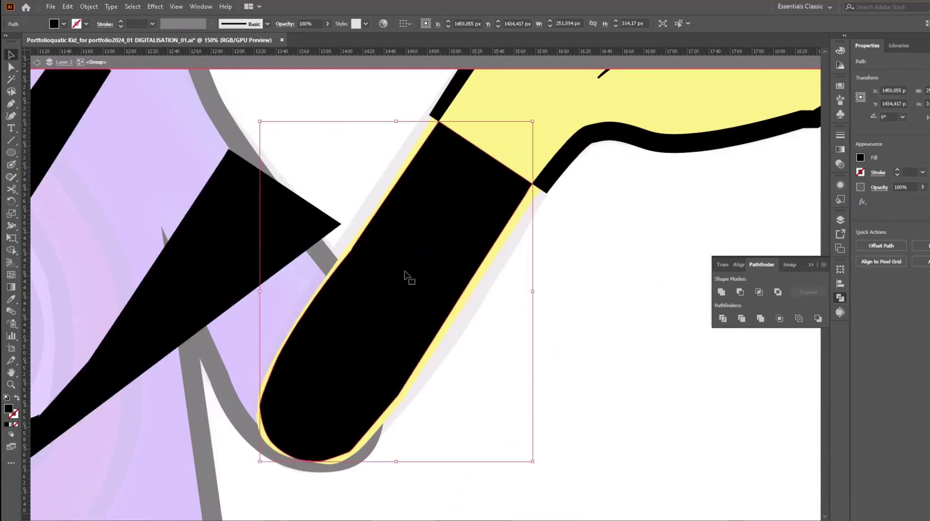
{"action": "key", "text": "ctrl+z"}
{"action": "key", "text": "ctrl+z"}
Step: Draw a new closed curved path around the arm's rounded end with the Pen tool
{"action": "key", "text": "p"}
{"action": "left_click", "coordinate": [548, 178]}
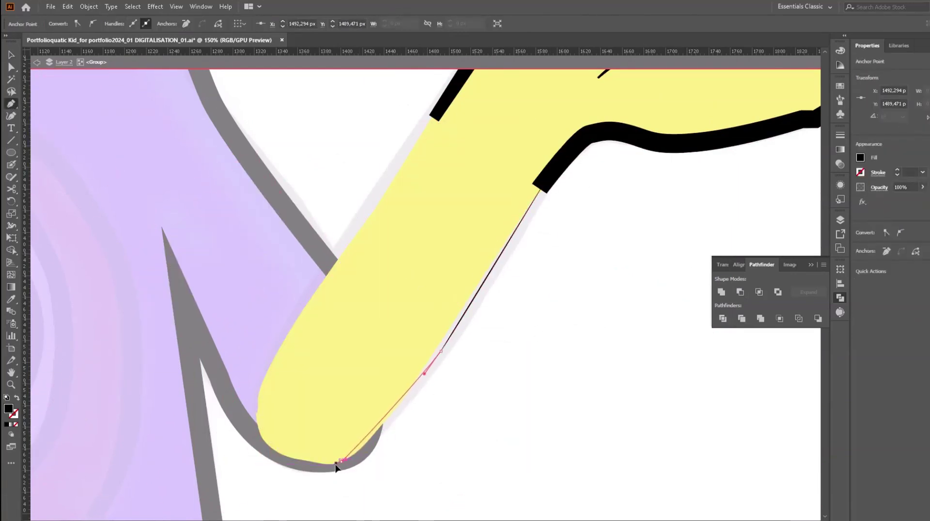
{"action": "mouse_move", "coordinate": [337, 463]}
{"action": "left_mouse_down"}
{"action": "mouse_move", "coordinate": [285, 466]}
{"action": "mouse_move", "coordinate": [254, 401]}
{"action": "mouse_move", "coordinate": [309, 339]}
{"action": "left_mouse_up"}
{"action": "left_click_drag", "start_coordinate": [434, 116], "coordinate": [429, 132]}
{"action": "left_click", "coordinate": [541, 189]}
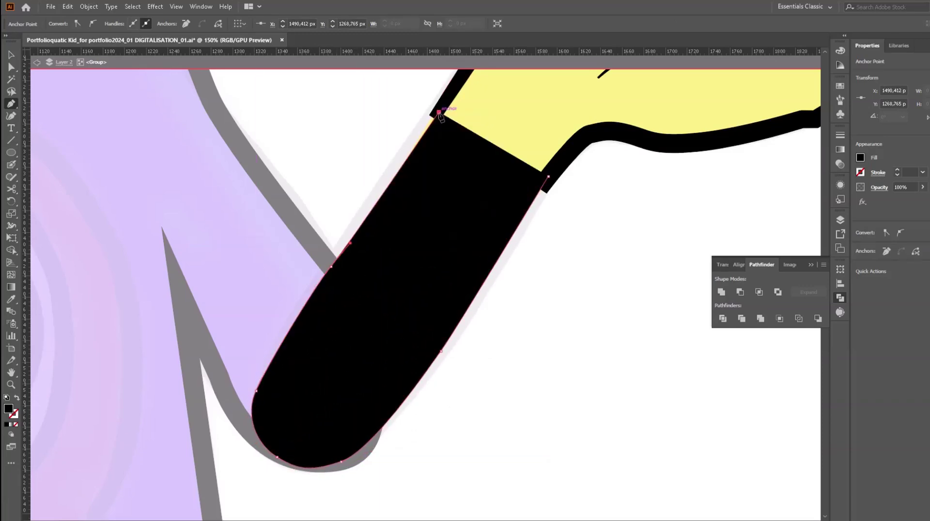
Step: Swap the path's black fill to a stroke and set its weight to 17 pt
{"action": "key", "text": "v"}
{"action": "key", "text": "shift+x"}
{"action": "scroll", "coordinate": [405, 386], "scroll_direction": "up", "scroll_amount": 2}
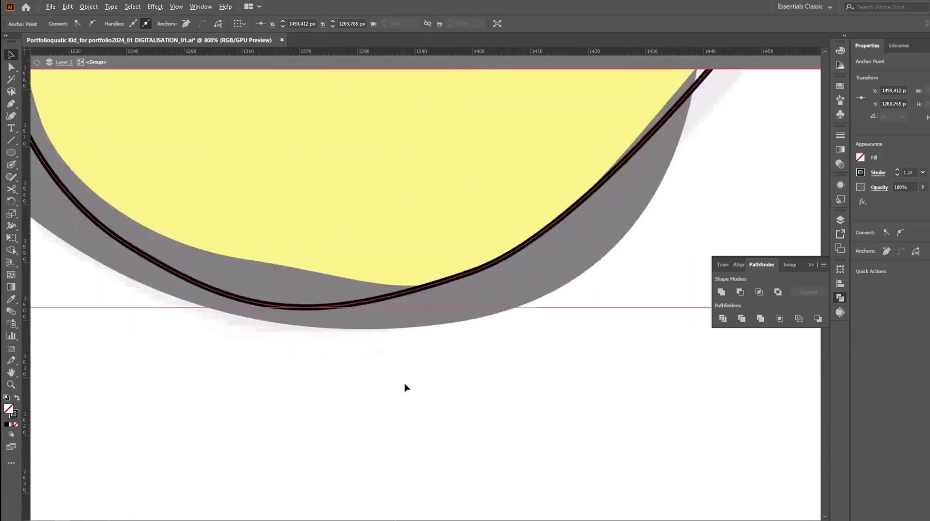
{"action": "scroll", "coordinate": [404, 386], "scroll_direction": "down", "scroll_amount": 2}
{"action": "scroll", "coordinate": [595, 332], "scroll_direction": "down", "scroll_amount": 2}
{"action": "left_click", "coordinate": [908, 172]}
{"action": "type", "text": "3"}
{"action": "key", "text": "Return"}
{"action": "type", "text": "17"}
{"action": "key", "text": "Return"}
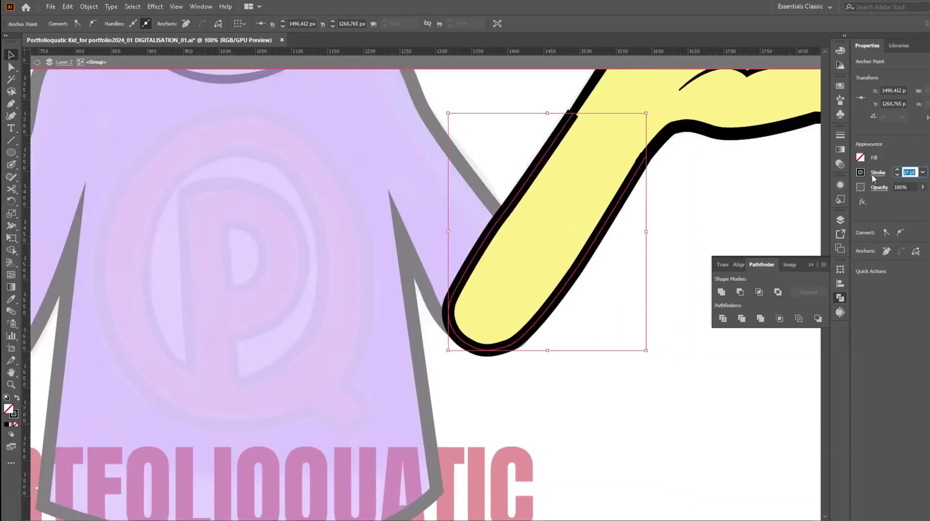
{"action": "scroll", "coordinate": [536, 379], "scroll_direction": "up", "scroll_amount": 5}
Step: Adjust the anchor and curve handles at the arm's end to refine the outline shape
{"action": "key", "text": "a"}
{"action": "left_click", "coordinate": [528, 333]}
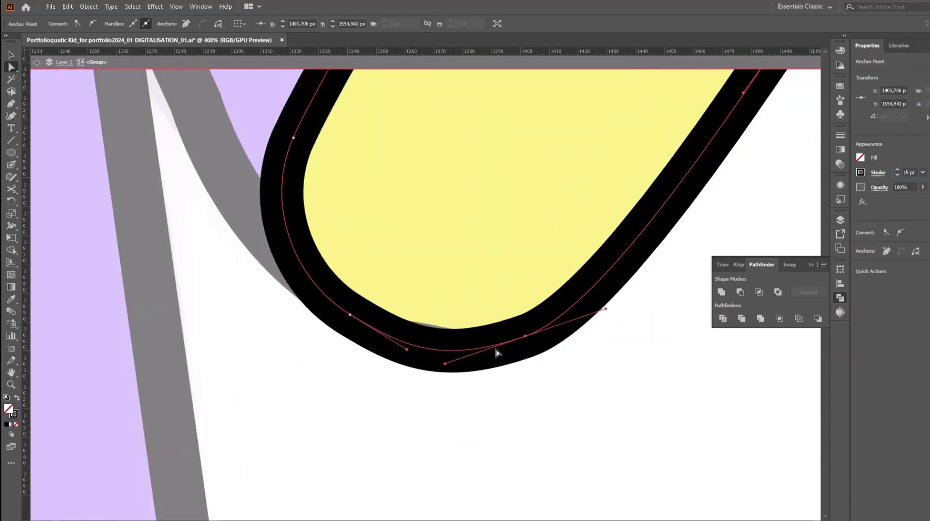
{"action": "left_click_drag", "start_coordinate": [529, 333], "coordinate": [535, 328]}
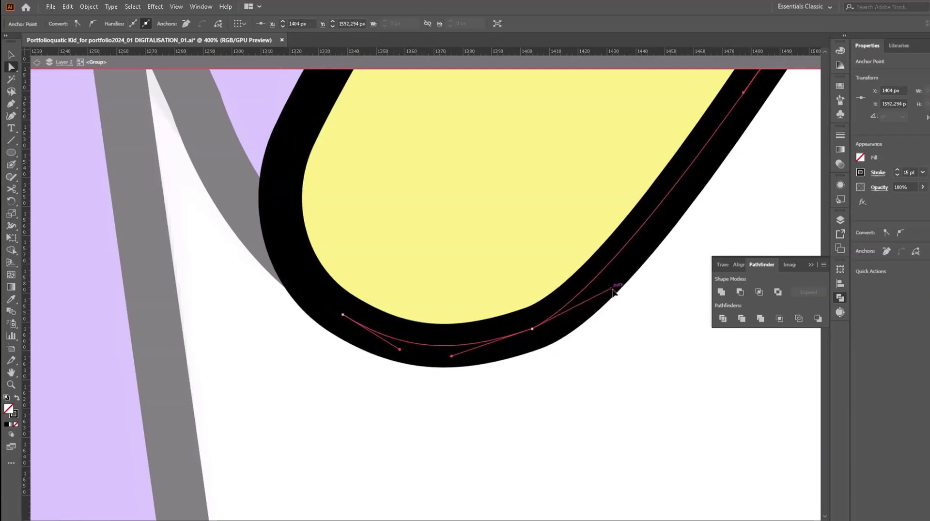
{"action": "left_click_drag", "start_coordinate": [613, 292], "coordinate": [465, 372]}
{"action": "left_click_drag", "start_coordinate": [532, 328], "coordinate": [541, 319]}
{"action": "scroll", "coordinate": [504, 192], "scroll_direction": "down", "scroll_amount": 5}
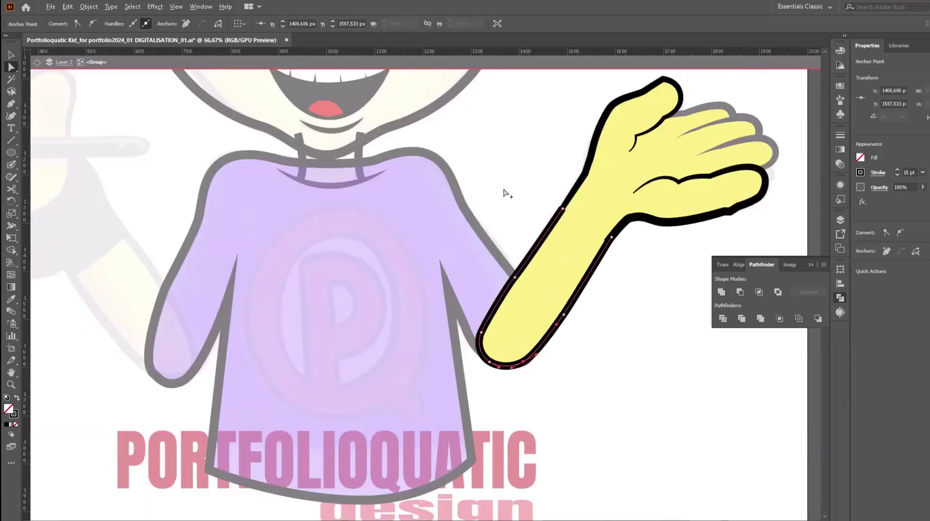
{"action": "scroll", "coordinate": [503, 193], "scroll_direction": "up", "scroll_amount": 4}
Step: Expand the stroke into a shape and unite the small patch with the black outline
{"action": "left_click", "coordinate": [88, 6]}
{"action": "left_click", "coordinate": [100, 125]}
{"action": "left_click", "coordinate": [469, 326]}
{"action": "right_click", "coordinate": [550, 262]}
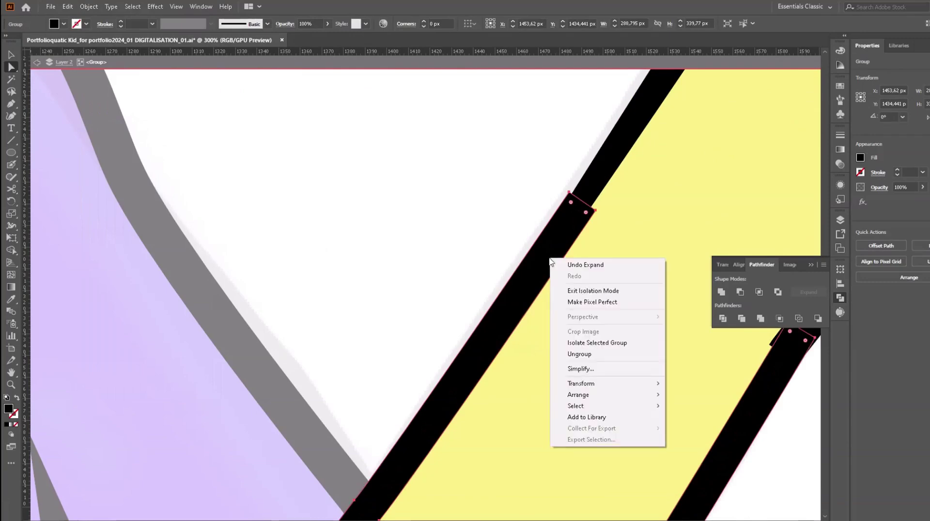
{"action": "key", "text": "Escape"}
{"action": "scroll", "coordinate": [484, 338], "scroll_direction": "down", "scroll_amount": 3}
{"action": "scroll", "coordinate": [530, 335], "scroll_direction": "up", "scroll_amount": 5}
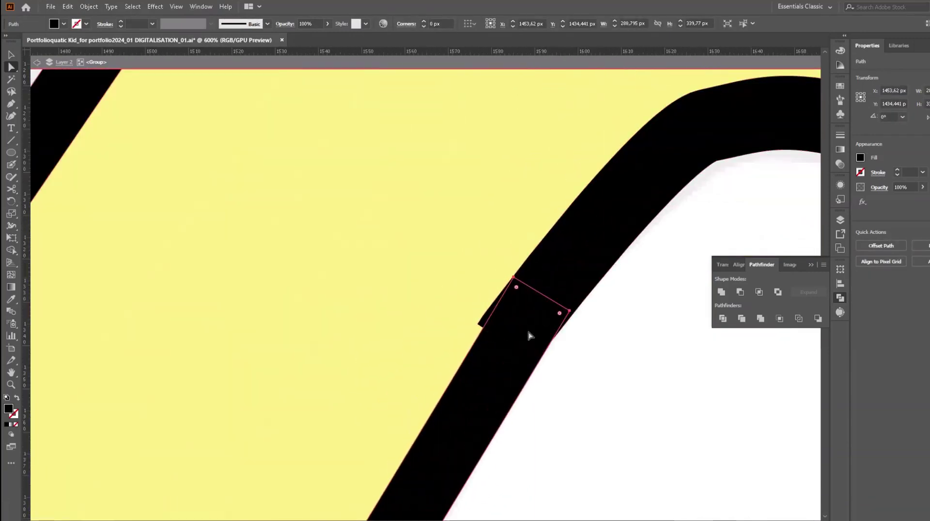
{"action": "left_click", "coordinate": [721, 291]}
{"action": "scroll", "coordinate": [614, 369], "scroll_direction": "down", "scroll_amount": 3}
{"action": "scroll", "coordinate": [441, 266], "scroll_direction": "up", "scroll_amount": 5}
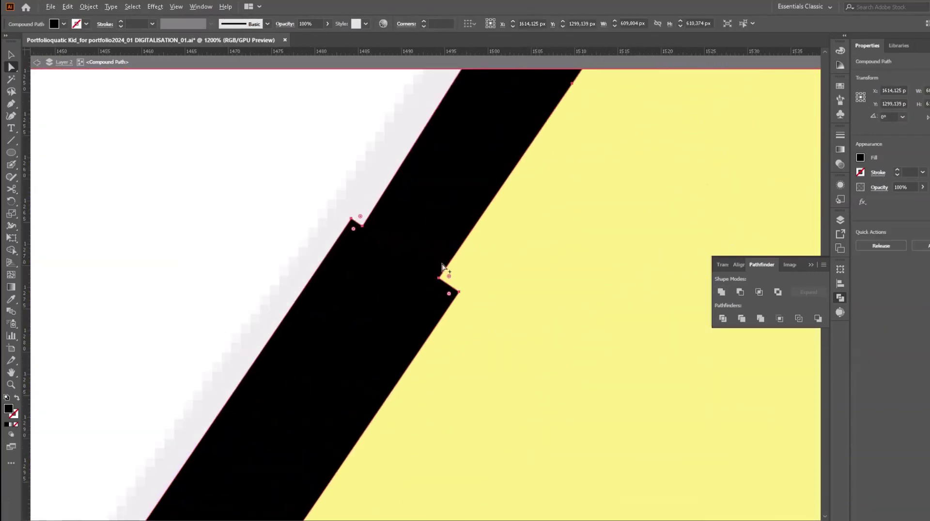
Step: Delete the notch anchors along the black outline's edge
{"action": "left_click", "coordinate": [448, 293]}
{"action": "key", "text": "Delete"}
{"action": "left_click", "coordinate": [353, 228]}
{"action": "key", "text": "Delete"}
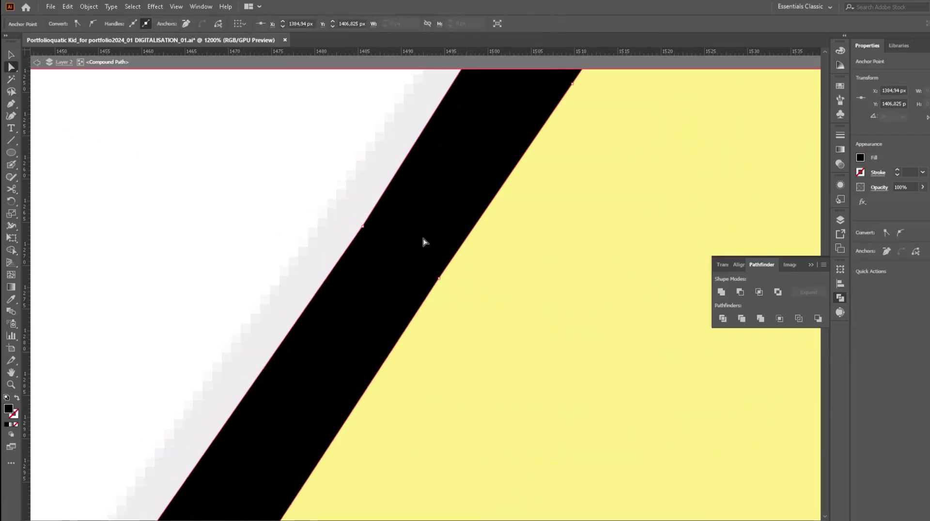
{"action": "scroll", "coordinate": [299, 186], "scroll_direction": "down", "scroll_amount": 3}
{"action": "scroll", "coordinate": [299, 185], "scroll_direction": "up", "scroll_amount": 5}
{"action": "left_click_drag", "start_coordinate": [311, 145], "coordinate": [410, 242]}
{"action": "key", "text": "Delete"}
{"action": "scroll", "coordinate": [514, 260], "scroll_direction": "down", "scroll_amount": 3}
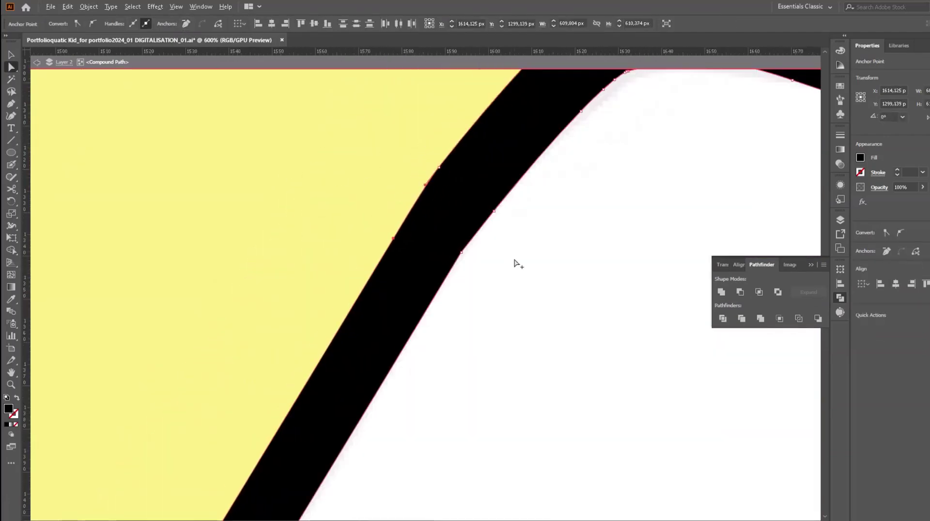
Step: Convert the outer-edge corner anchor to smooth so the outline edge flows continuously
{"action": "left_click_drag", "start_coordinate": [517, 224], "coordinate": [444, 193]}
{"action": "left_click", "coordinate": [461, 252]}
{"action": "left_click", "coordinate": [94, 23]}
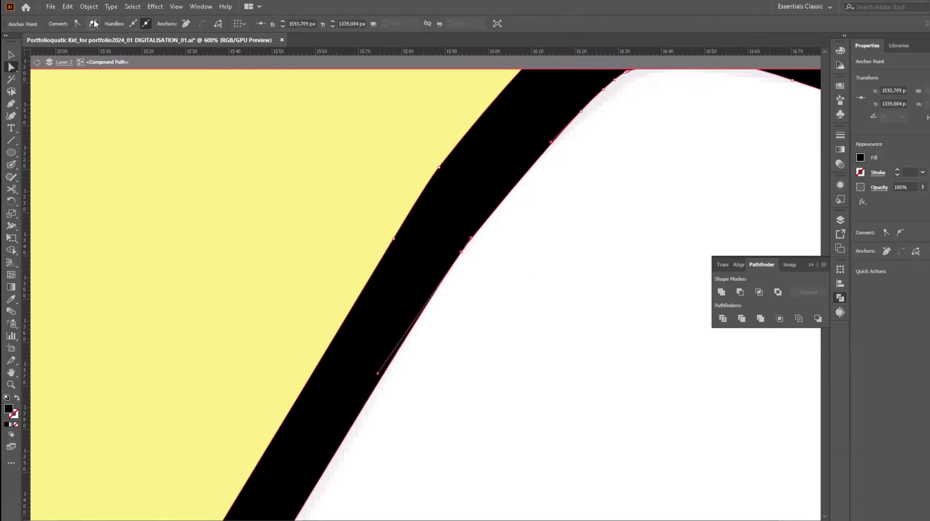
{"action": "scroll", "coordinate": [554, 261], "scroll_direction": "down", "scroll_amount": 2}
{"action": "scroll", "coordinate": [519, 357], "scroll_direction": "down", "scroll_amount": 3}
{"action": "scroll", "coordinate": [625, 366], "scroll_direction": "up", "scroll_amount": 4}
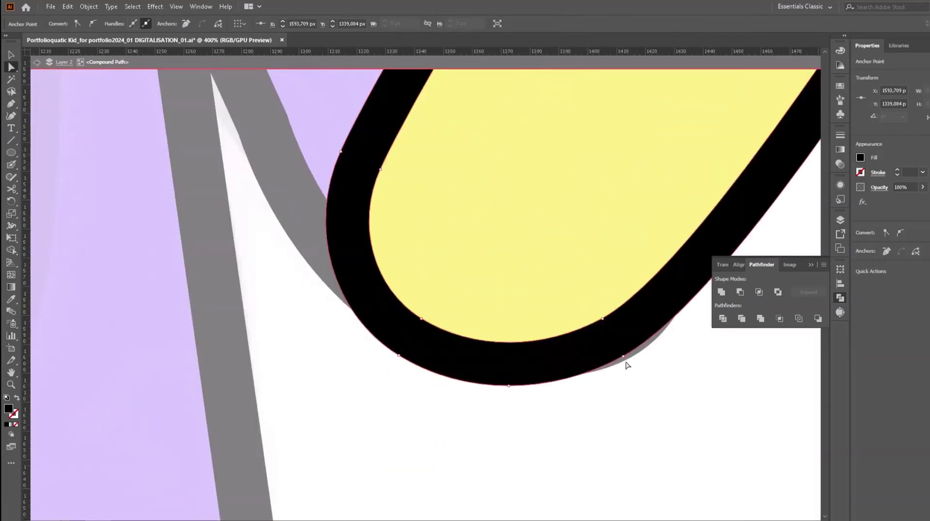
{"action": "left_click", "coordinate": [631, 362]}
{"action": "left_click", "coordinate": [634, 371]}
{"action": "scroll", "coordinate": [609, 329], "scroll_direction": "down", "scroll_amount": 3}
Step: Draw a closed palm crease shape with the Pen tool and bend it by moving its anchors and handles
{"action": "scroll", "coordinate": [303, 193], "scroll_direction": "up", "scroll_amount": 3}
{"action": "key", "text": "p"}
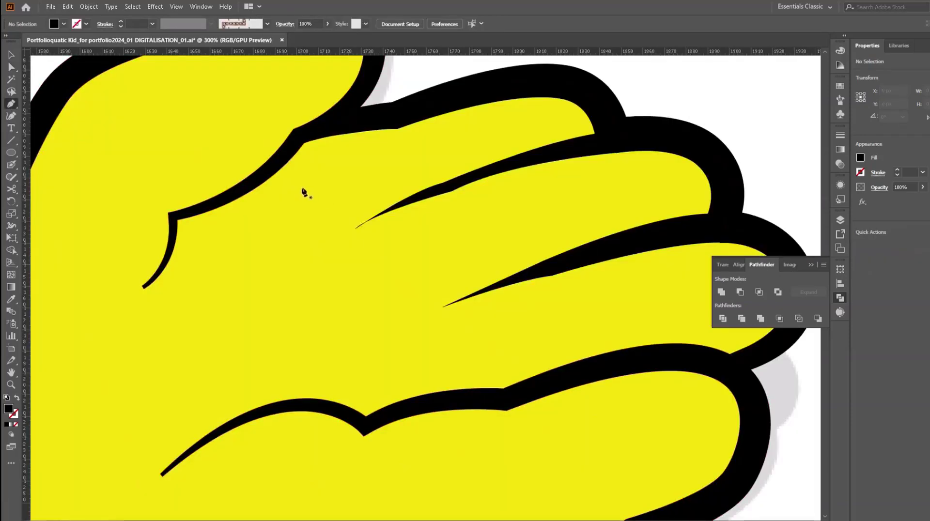
{"action": "left_click_drag", "start_coordinate": [515, 400], "coordinate": [519, 415]}
{"action": "scroll", "coordinate": [509, 387], "scroll_direction": "down", "scroll_amount": 2}
{"action": "left_click", "coordinate": [494, 340]}
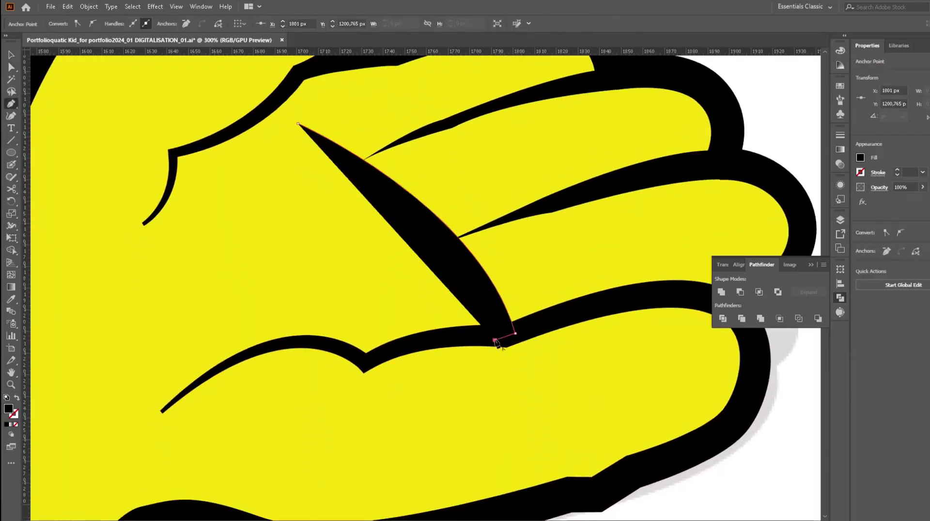
{"action": "left_click", "coordinate": [298, 124]}
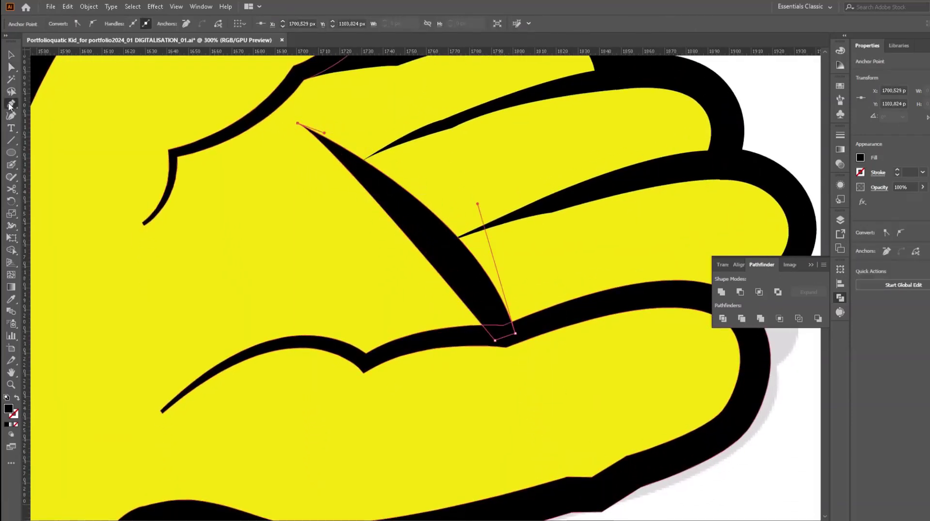
{"action": "left_click_drag", "start_coordinate": [433, 248], "coordinate": [433, 247]}
{"action": "scroll", "coordinate": [307, 131], "scroll_direction": "down", "scroll_amount": 3}
{"action": "scroll", "coordinate": [357, 130], "scroll_direction": "up", "scroll_amount": 3}
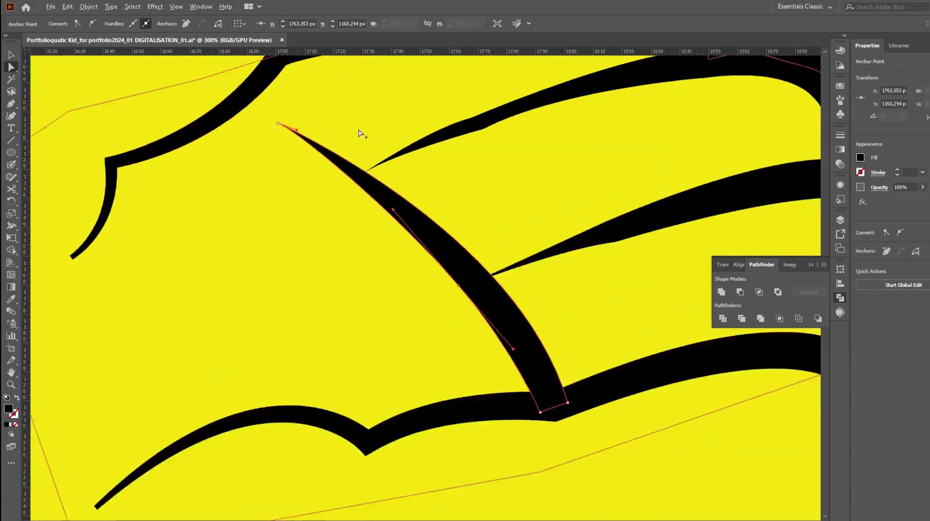
{"action": "scroll", "coordinate": [238, 118], "scroll_direction": "up", "scroll_amount": 2}
{"action": "left_click_drag", "start_coordinate": [252, 116], "coordinate": [208, 149]}
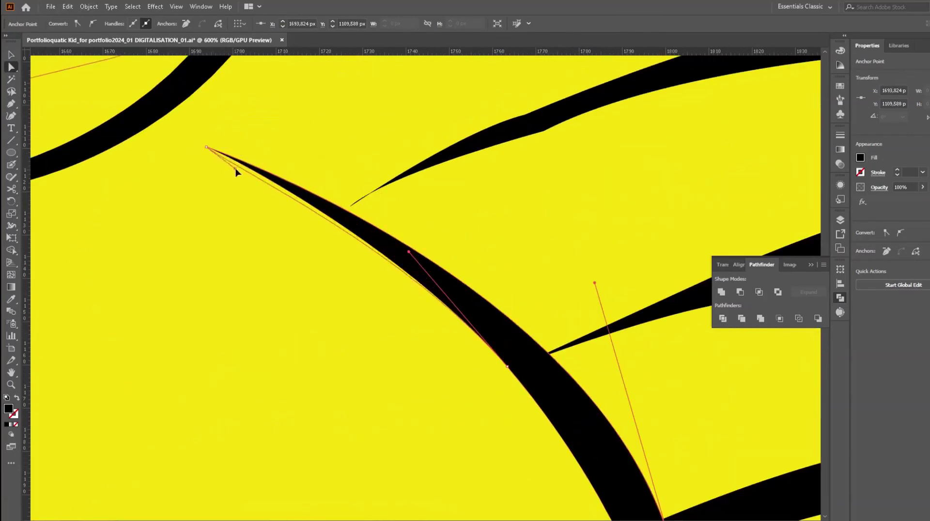
{"action": "left_click_drag", "start_coordinate": [595, 282], "coordinate": [505, 201]}
{"action": "scroll", "coordinate": [485, 189], "scroll_direction": "down", "scroll_amount": 3}
{"action": "scroll", "coordinate": [477, 160], "scroll_direction": "up", "scroll_amount": 2}
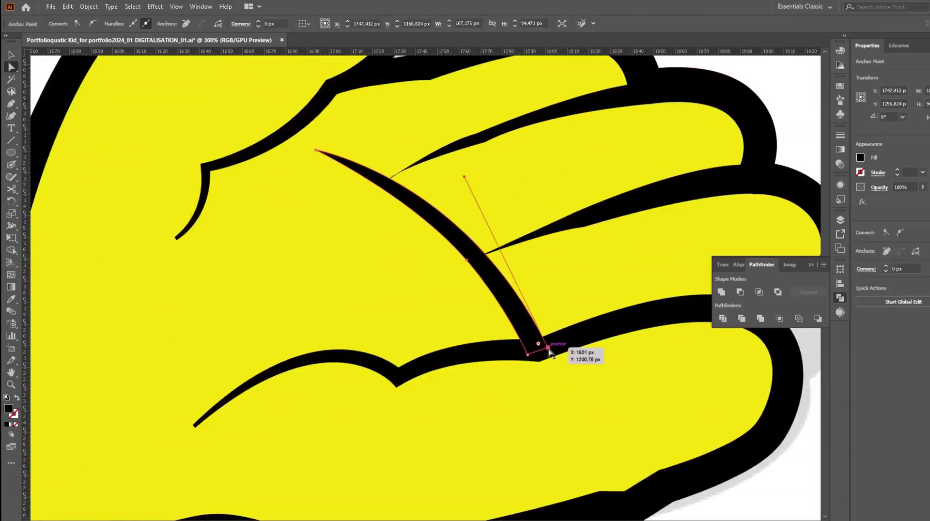
Step: Reshape the thin finger crease wedge so its tip meets the new palm crease
{"action": "left_click_drag", "start_coordinate": [473, 242], "coordinate": [535, 352]}
{"action": "scroll", "coordinate": [427, 171], "scroll_direction": "up", "scroll_amount": 4}
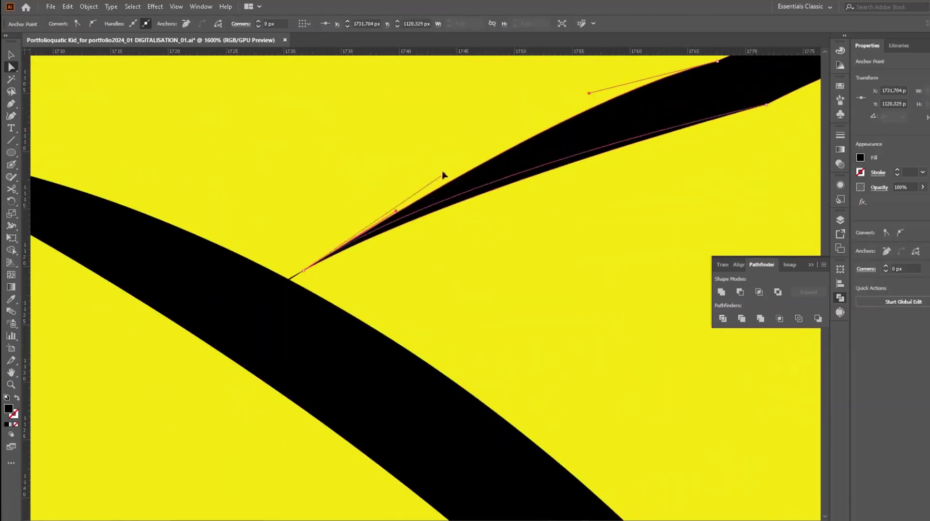
{"action": "mouse_move", "coordinate": [442, 176]}
{"action": "left_mouse_down"}
{"action": "mouse_move", "coordinate": [490, 183]}
{"action": "mouse_move", "coordinate": [408, 176]}
{"action": "left_mouse_up"}
{"action": "scroll", "coordinate": [766, 111], "scroll_direction": "down", "scroll_amount": 4}
{"action": "scroll", "coordinate": [588, 193], "scroll_direction": "up", "scroll_amount": 3}
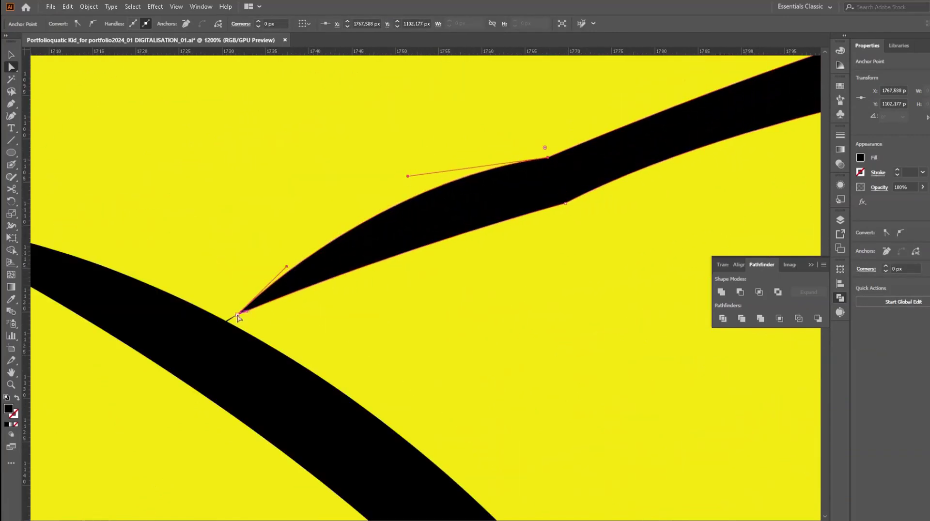
{"action": "left_click_drag", "start_coordinate": [237, 316], "coordinate": [245, 335]}
{"action": "scroll", "coordinate": [376, 259], "scroll_direction": "down", "scroll_amount": 5}
{"action": "scroll", "coordinate": [465, 245], "scroll_direction": "down", "scroll_amount": 1}
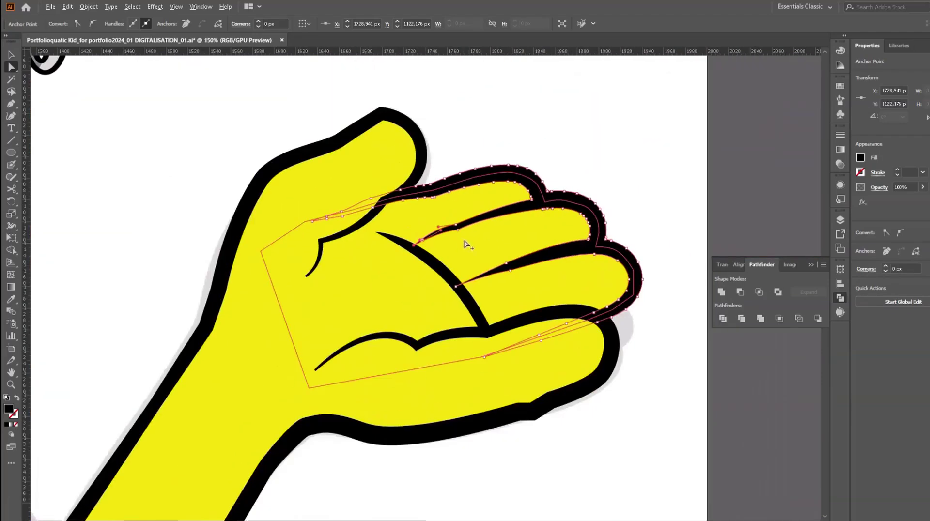
{"action": "left_click", "coordinate": [598, 187]}
{"action": "scroll", "coordinate": [597, 187], "scroll_direction": "down", "scroll_amount": 3}
Step: Draw a small yellow triangle shape near the hair with the Pen tool
{"action": "scroll", "coordinate": [598, 187], "scroll_direction": "down", "scroll_amount": 2}
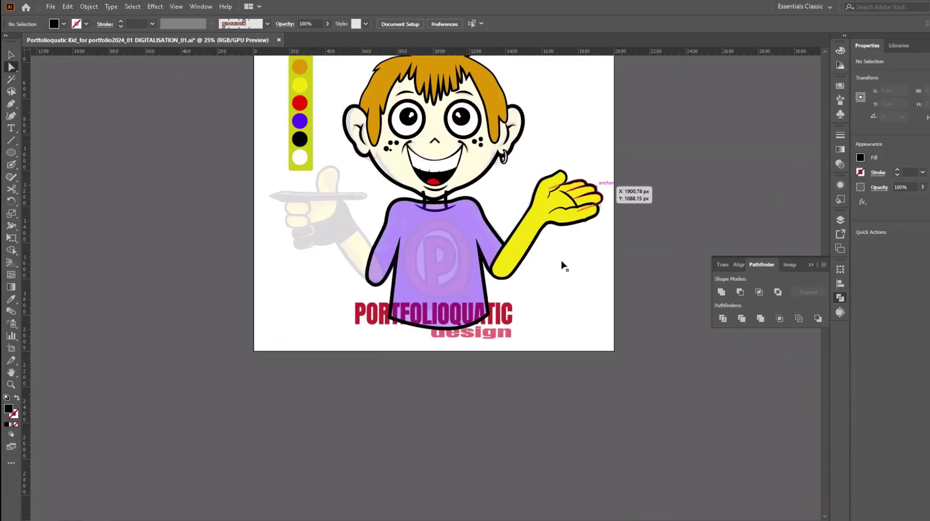
{"action": "scroll", "coordinate": [436, 189], "scroll_direction": "up", "scroll_amount": 4}
{"action": "scroll", "coordinate": [436, 189], "scroll_direction": "down", "scroll_amount": 2}
{"action": "key", "text": "p"}
{"action": "left_click", "coordinate": [316, 196]}
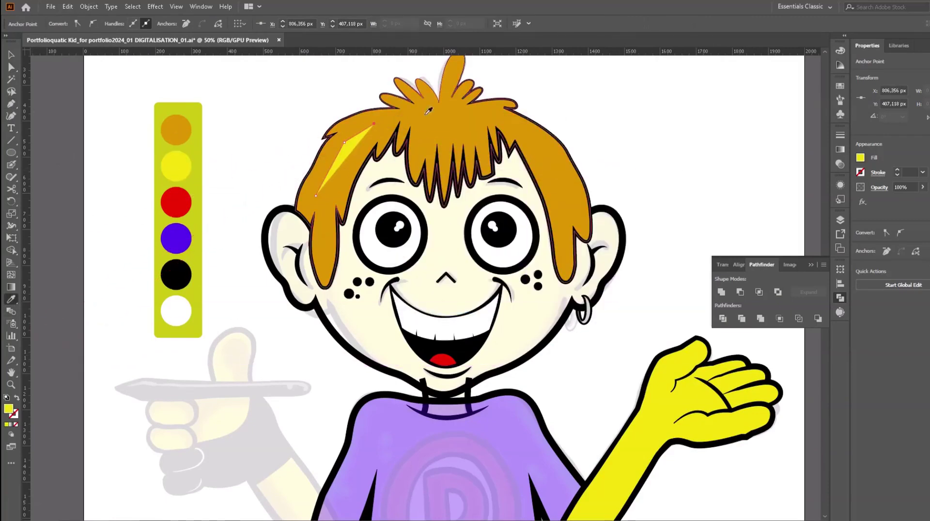
{"action": "key", "text": "i"}
{"action": "left_click", "coordinate": [176, 166]}
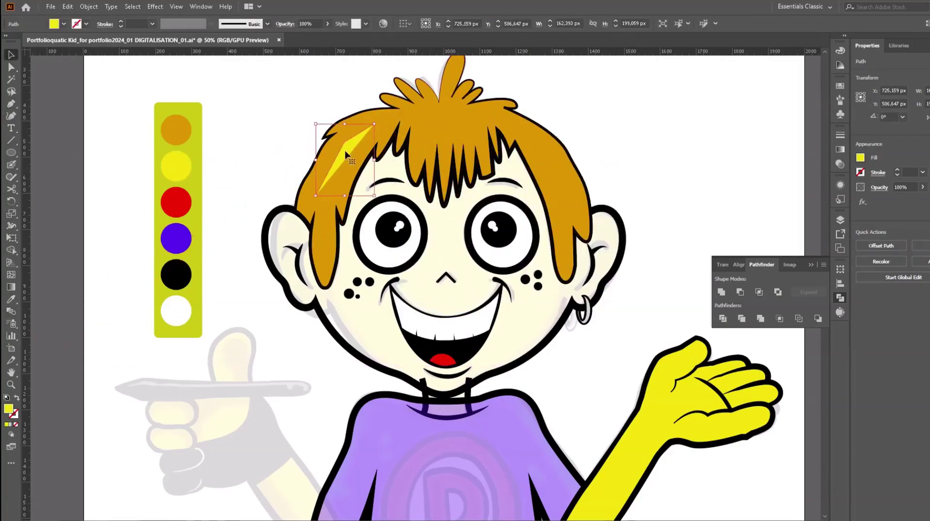
Step: Trace the yellow face outline along the top of the hair and around the right ear
{"action": "left_click", "coordinate": [341, 151]}
{"action": "left_click", "coordinate": [374, 134]}
{"action": "left_click", "coordinate": [425, 119]}
{"action": "left_click_drag", "start_coordinate": [473, 118], "coordinate": [515, 126]}
{"action": "left_click", "coordinate": [542, 145]}
{"action": "left_click", "coordinate": [560, 167]}
{"action": "left_click", "coordinate": [567, 193]}
{"action": "left_click", "coordinate": [577, 213]}
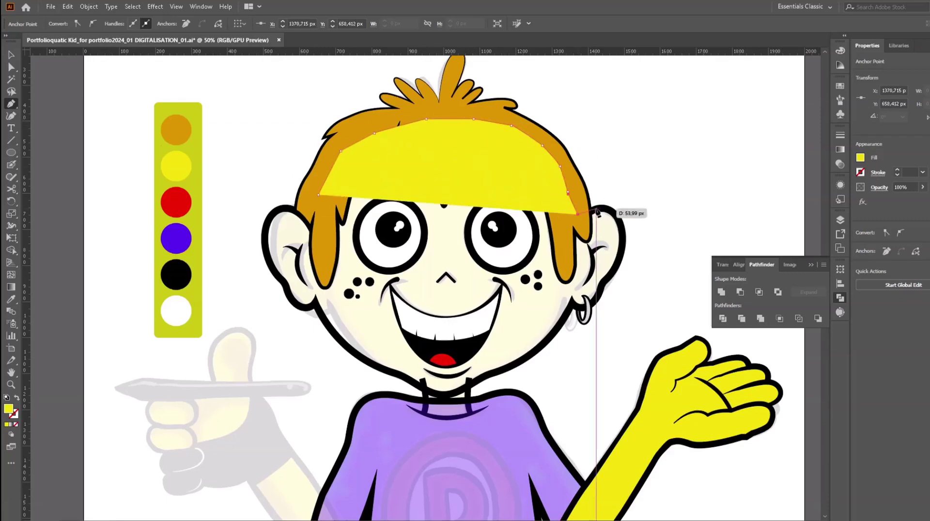
{"action": "left_click", "coordinate": [624, 241]}
{"action": "left_click", "coordinate": [625, 260]}
{"action": "left_click", "coordinate": [619, 264]}
{"action": "left_click", "coordinate": [613, 267]}
{"action": "scroll", "coordinate": [609, 296], "scroll_direction": "up", "scroll_amount": 2}
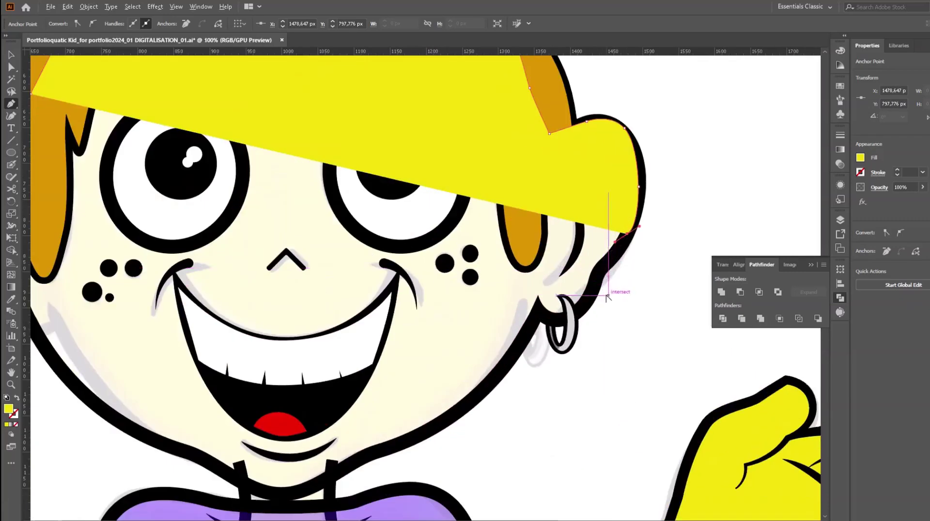
Step: Continue the face outline down the right jaw, around the chin, to the left jaw
{"action": "left_click", "coordinate": [620, 248]}
{"action": "left_click", "coordinate": [600, 272]}
{"action": "left_click", "coordinate": [586, 301]}
{"action": "left_click", "coordinate": [547, 318]}
{"action": "left_click", "coordinate": [536, 318]}
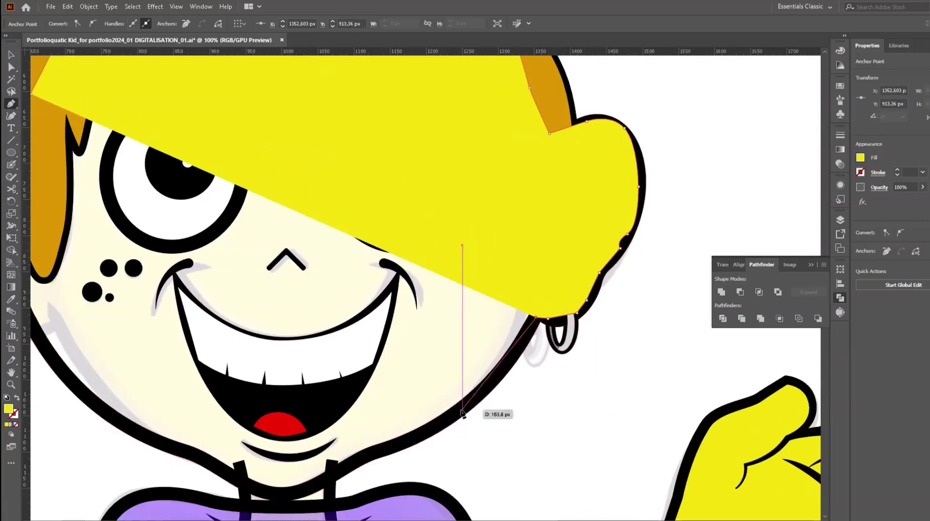
{"action": "left_click_drag", "start_coordinate": [459, 410], "coordinate": [421, 430]}
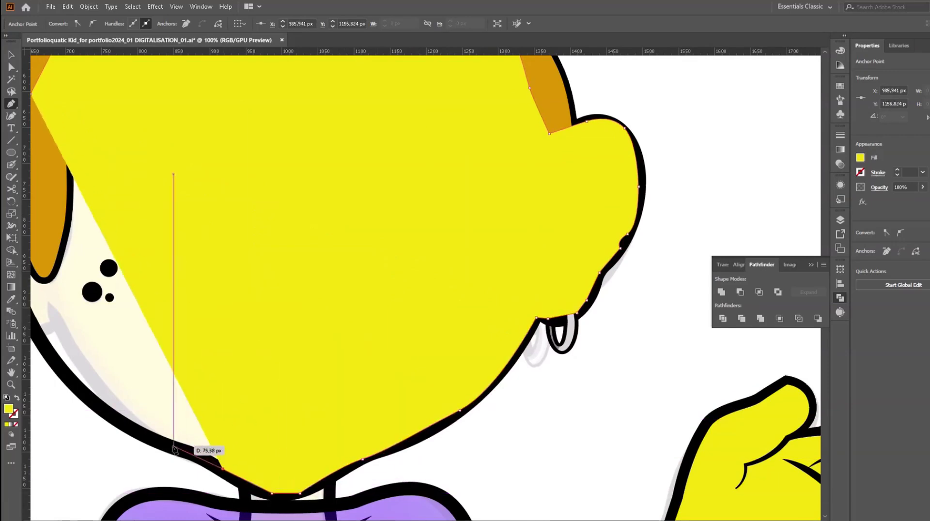
{"action": "left_click", "coordinate": [119, 417]}
{"action": "scroll", "coordinate": [488, 459], "scroll_direction": "up", "scroll_amount": 1}
{"action": "scroll", "coordinate": [488, 459], "scroll_direction": "down", "scroll_amount": 2}
Step: Trace up around the left ear and close the face shape at the hairline
{"action": "left_click", "coordinate": [520, 452]}
{"action": "left_click", "coordinate": [453, 353]}
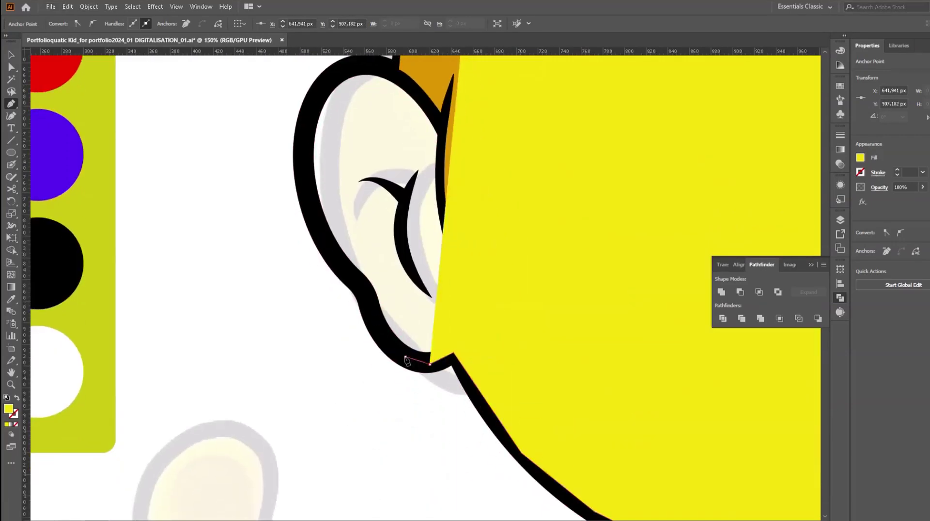
{"action": "left_click", "coordinate": [405, 357]}
{"action": "left_click", "coordinate": [375, 322]}
{"action": "left_click", "coordinate": [343, 266]}
{"action": "left_click", "coordinate": [318, 217]}
{"action": "left_click", "coordinate": [312, 87]}
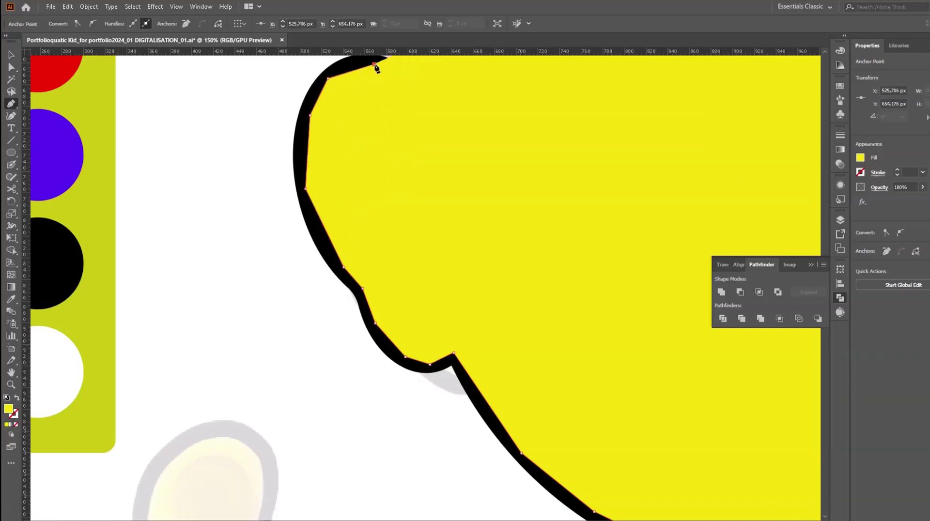
{"action": "scroll", "coordinate": [418, 167], "scroll_direction": "down", "scroll_amount": 3}
Step: Use Arrange > Send Backward to put the yellow face behind the eyes, mouth, freckles and hair
{"action": "key", "text": "v"}
{"action": "right_click", "coordinate": [602, 263]}
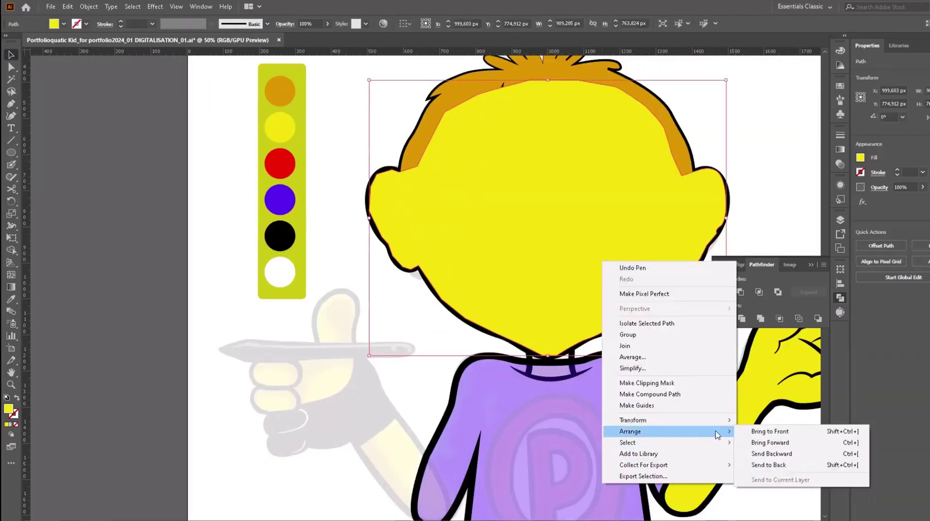
{"action": "left_click", "coordinate": [788, 465]}
{"action": "key", "text": "ctrl+minus"}
{"action": "left_click", "coordinate": [349, 178]}
Step: Reset to default black stroke and place Pen anchors from the left sleeve up the arm
{"action": "key", "text": "d"}
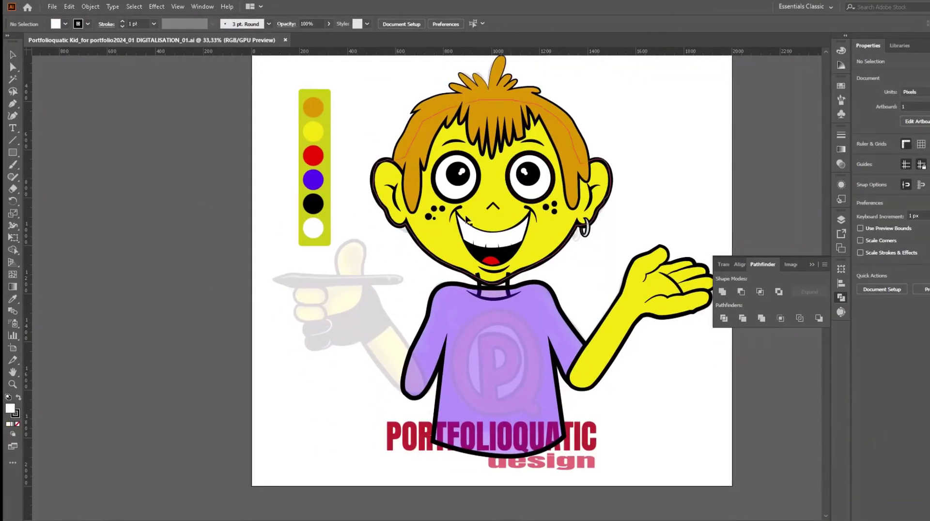
{"action": "key", "text": "p"}
{"action": "left_click", "coordinate": [431, 387]}
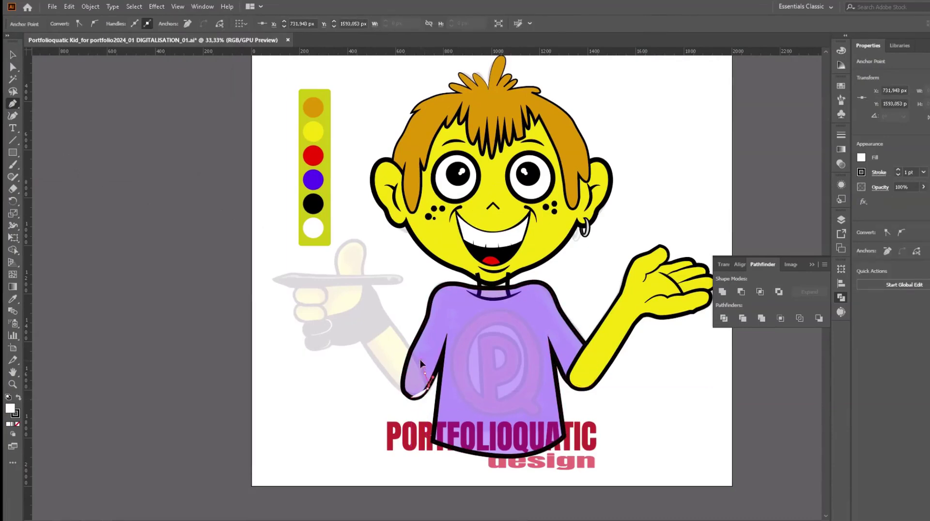
{"action": "left_click", "coordinate": [384, 351]}
{"action": "left_click", "coordinate": [17, 413]}
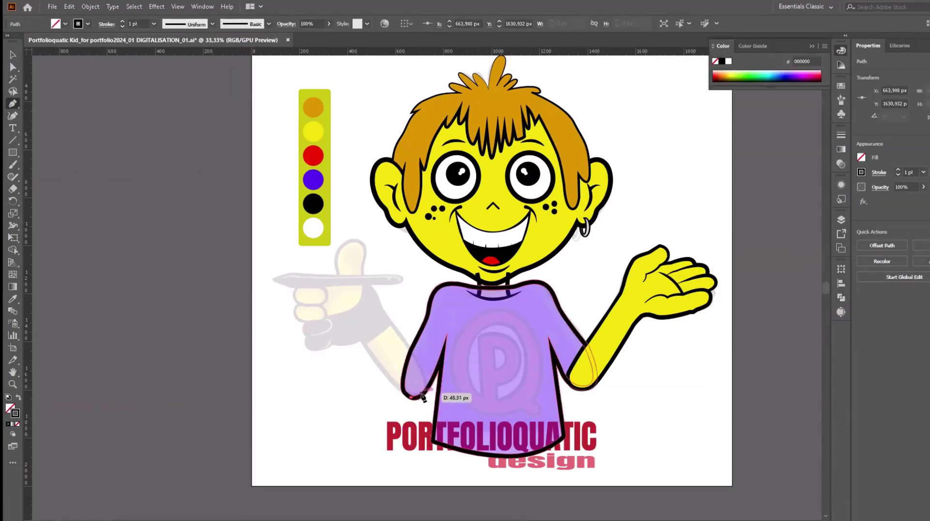
{"action": "left_click", "coordinate": [425, 386]}
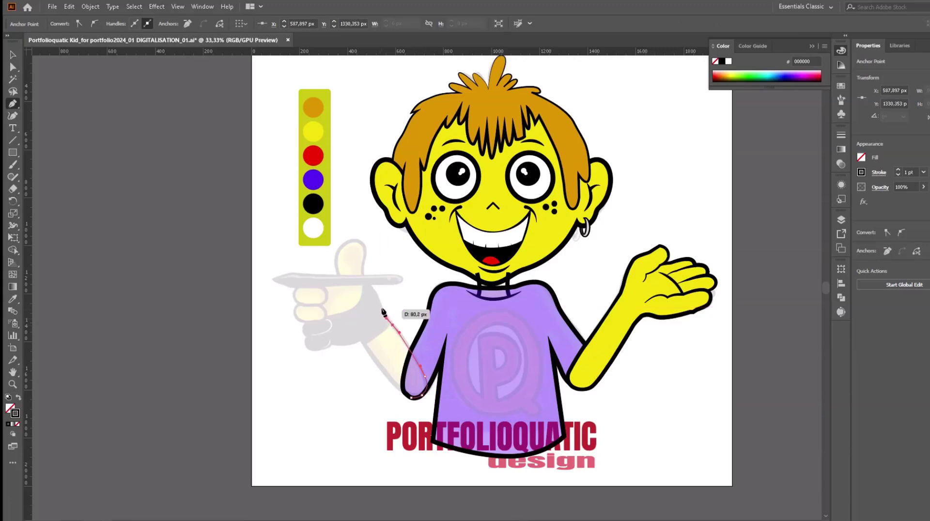
{"action": "scroll", "coordinate": [368, 248], "scroll_direction": "up", "scroll_amount": 4}
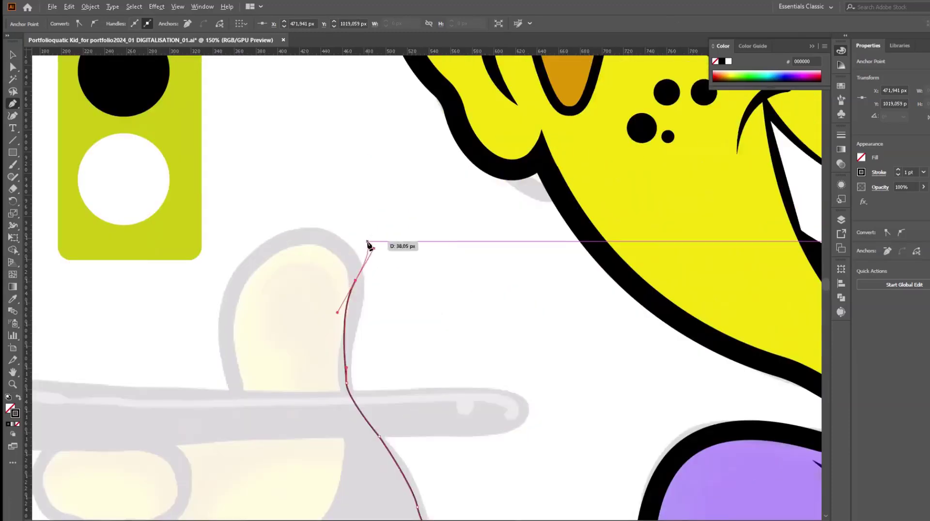
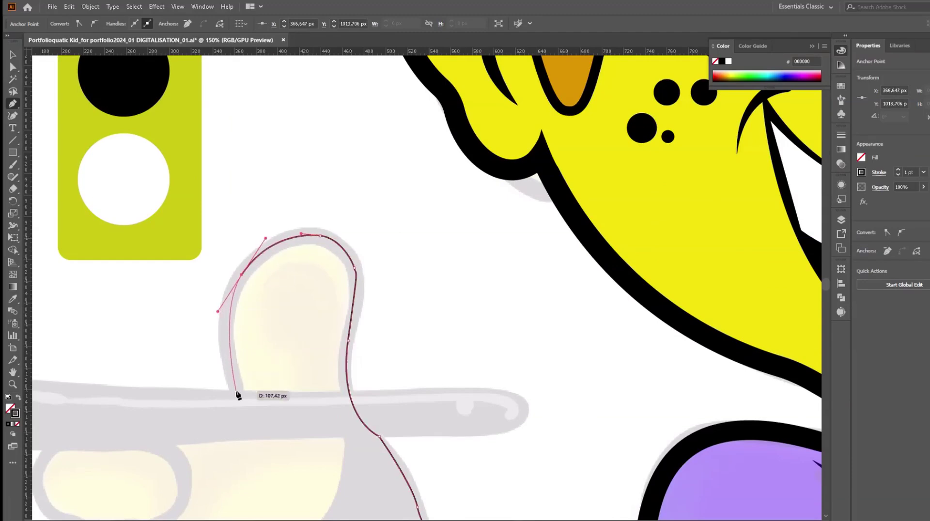
Step: Finish the hand outline with anchors along the index finger and at the arm's lower end
{"action": "scroll", "coordinate": [250, 410], "scroll_direction": "down", "scroll_amount": 2}
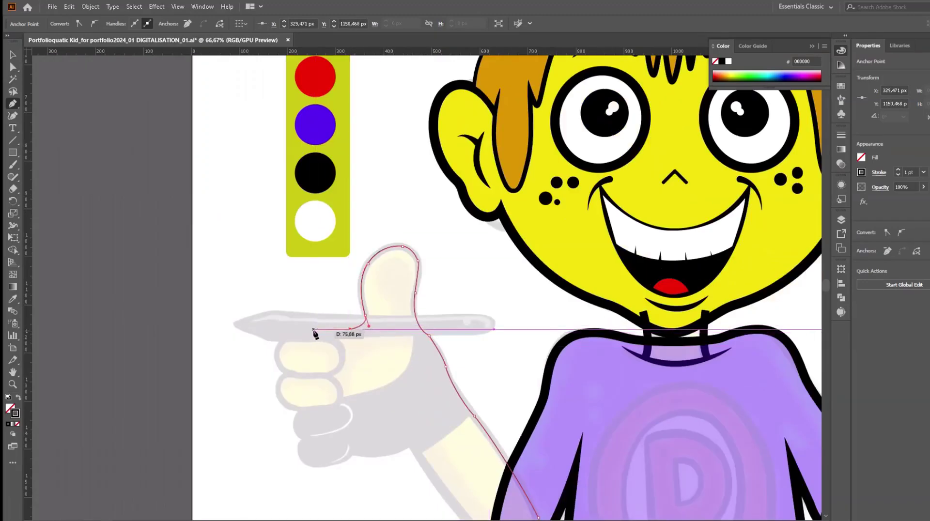
{"action": "left_click", "coordinate": [281, 344]}
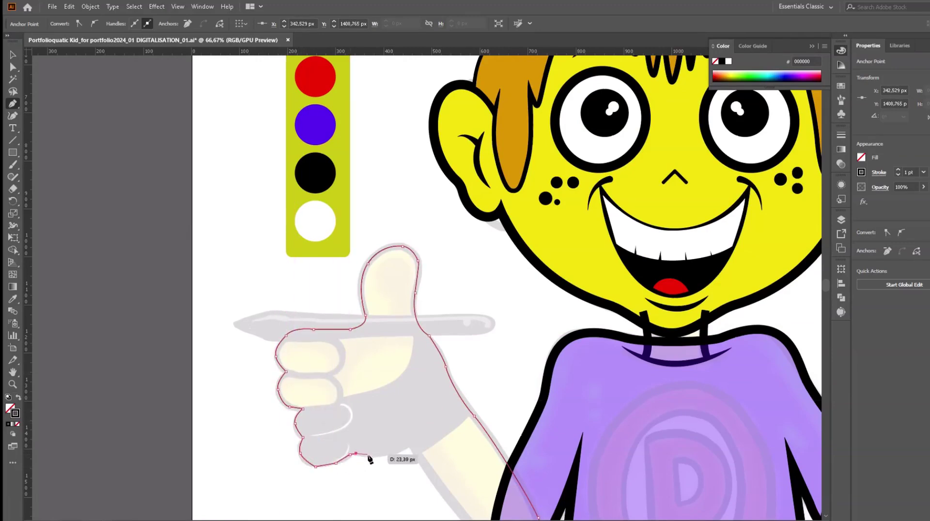
{"action": "left_click", "coordinate": [419, 456]}
{"action": "scroll", "coordinate": [446, 465], "scroll_direction": "down", "scroll_amount": 3}
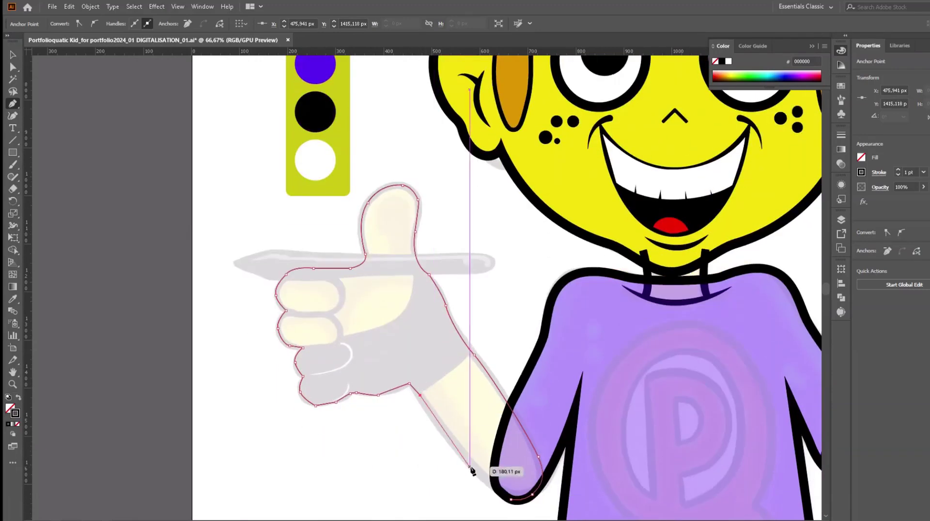
Step: Reshape the fist's bottom edge and its lower-left knuckle curve
{"action": "key", "text": "ctrl+plus"}
{"action": "key", "text": "ctrl+plus"}
{"action": "key", "text": "ctrl+plus"}
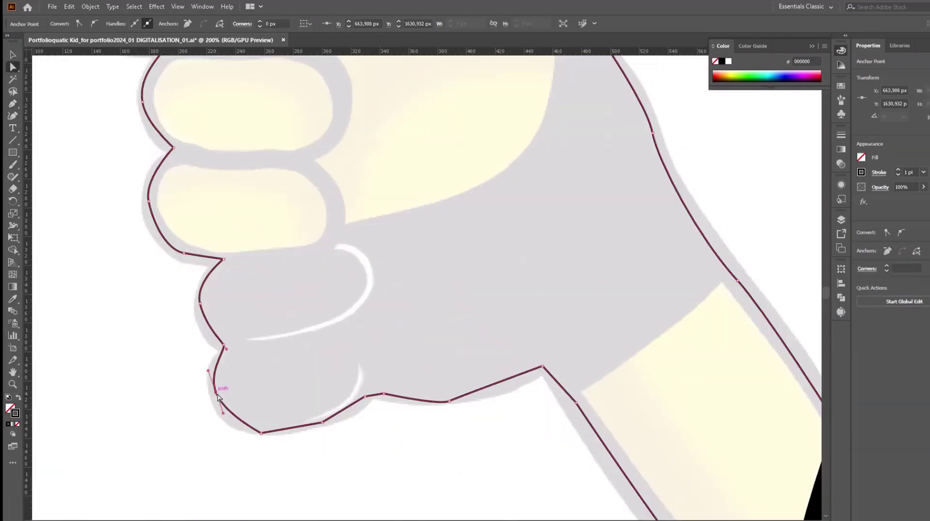
{"action": "left_click", "coordinate": [322, 423]}
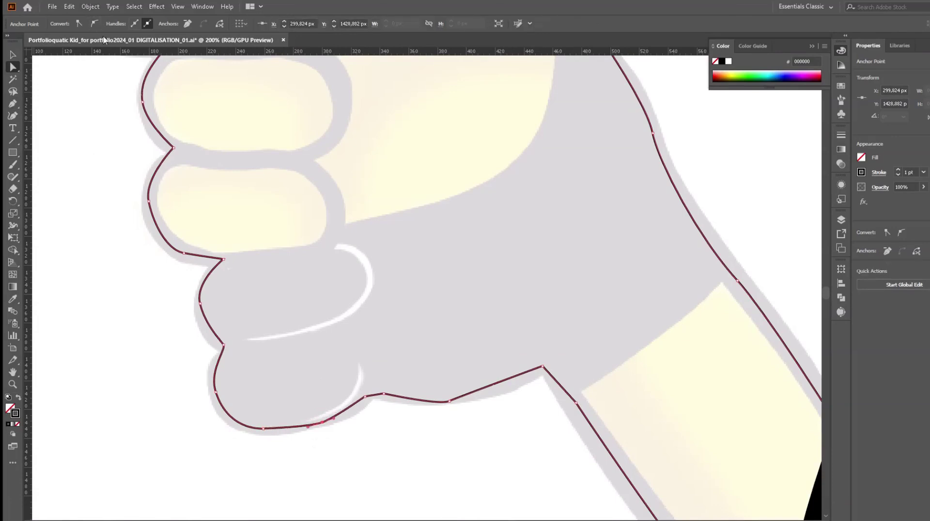
{"action": "left_click_drag", "start_coordinate": [383, 394], "coordinate": [368, 402]}
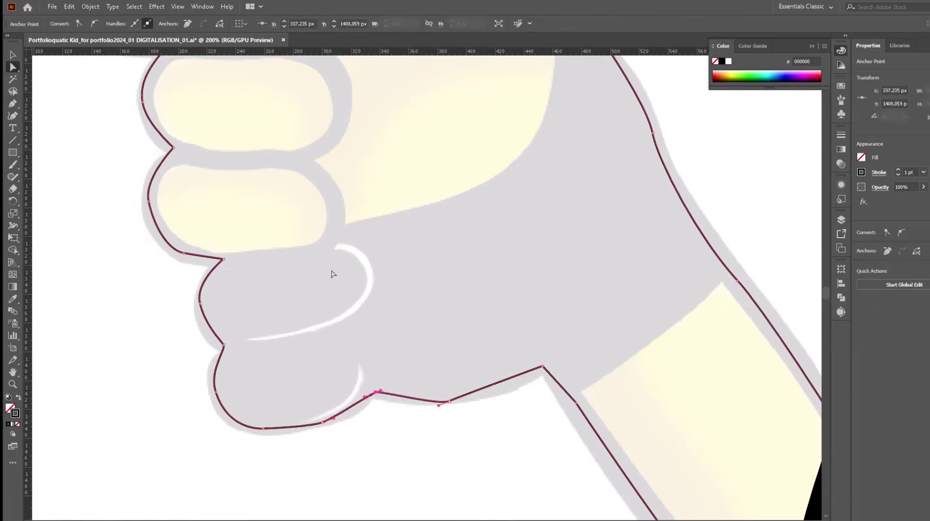
{"action": "left_click_drag", "start_coordinate": [200, 304], "coordinate": [200, 310]}
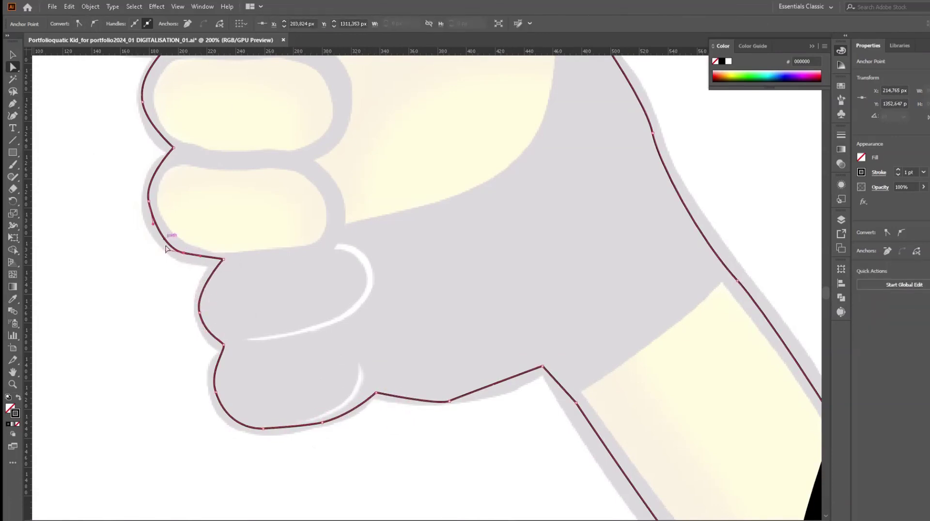
{"action": "left_click_drag", "start_coordinate": [165, 249], "coordinate": [159, 264]}
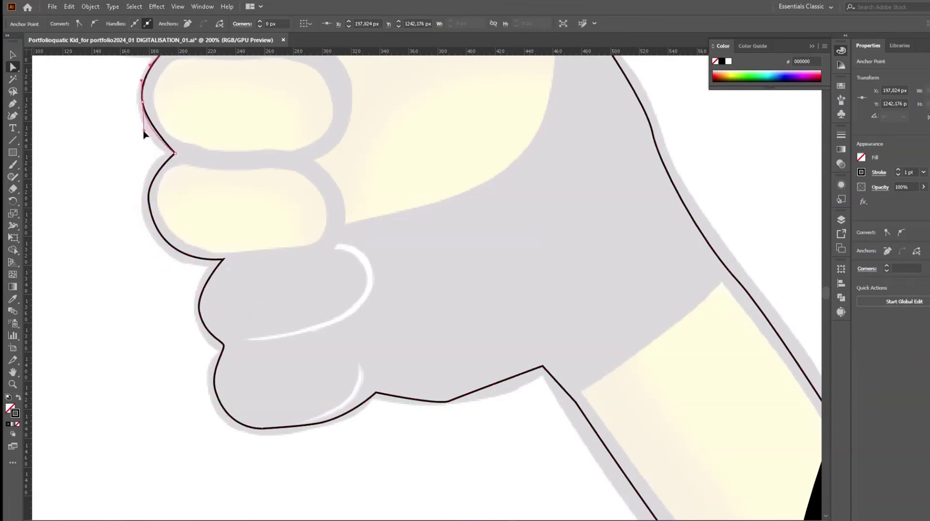
Step: Round the index finger's top-left curve and refine the fist's bottom edge
{"action": "scroll", "coordinate": [175, 151], "scroll_direction": "up", "scroll_amount": 4}
{"action": "left_click", "coordinate": [194, 102]}
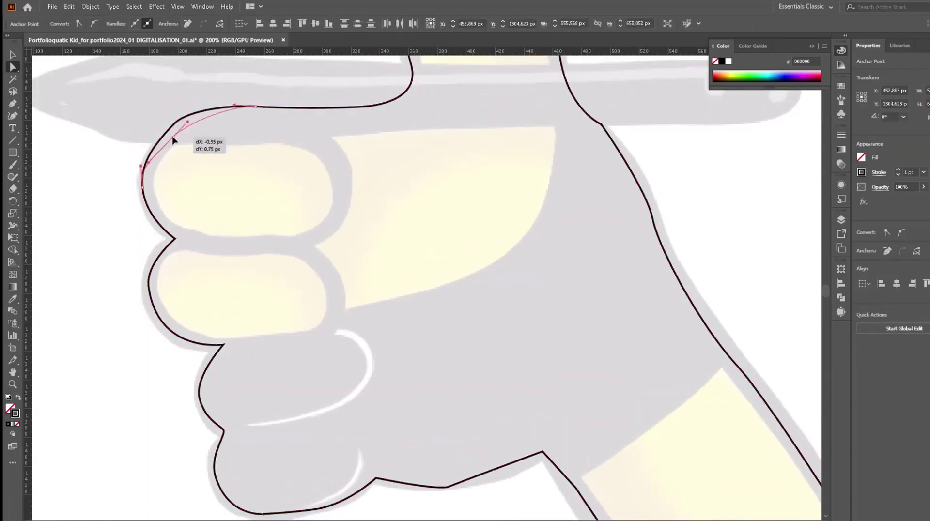
{"action": "left_click_drag", "start_coordinate": [196, 99], "coordinate": [145, 183]}
{"action": "left_click", "coordinate": [98, 190]}
{"action": "left_click", "coordinate": [150, 290]}
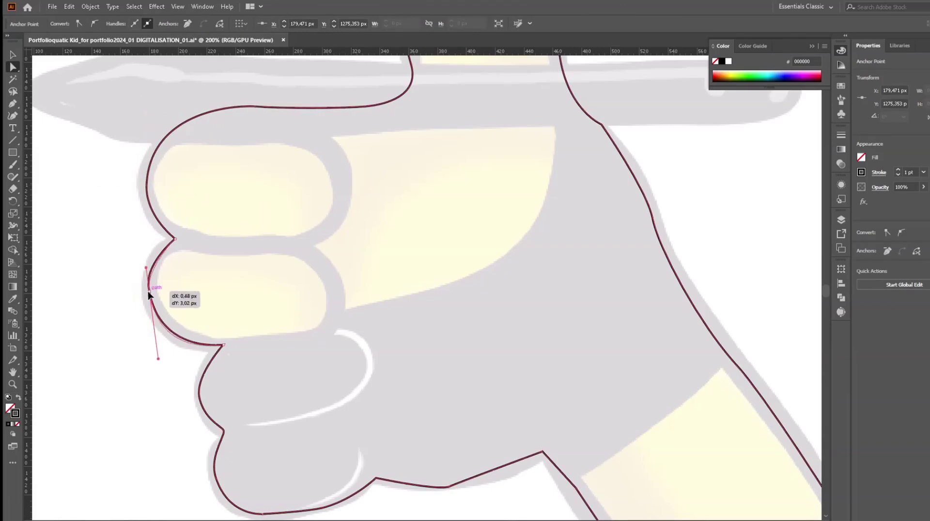
{"action": "scroll", "coordinate": [104, 266], "scroll_direction": "down", "scroll_amount": 2}
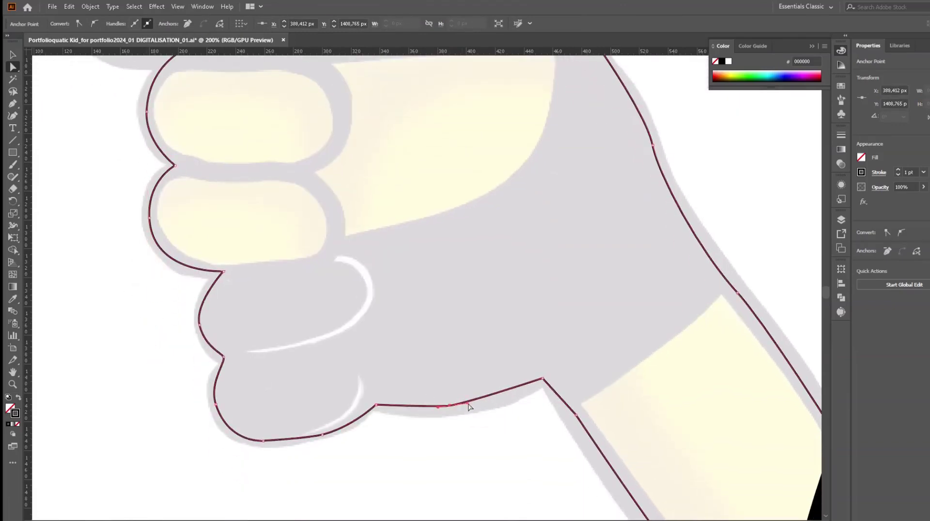
{"action": "left_click_drag", "start_coordinate": [468, 406], "coordinate": [450, 412]}
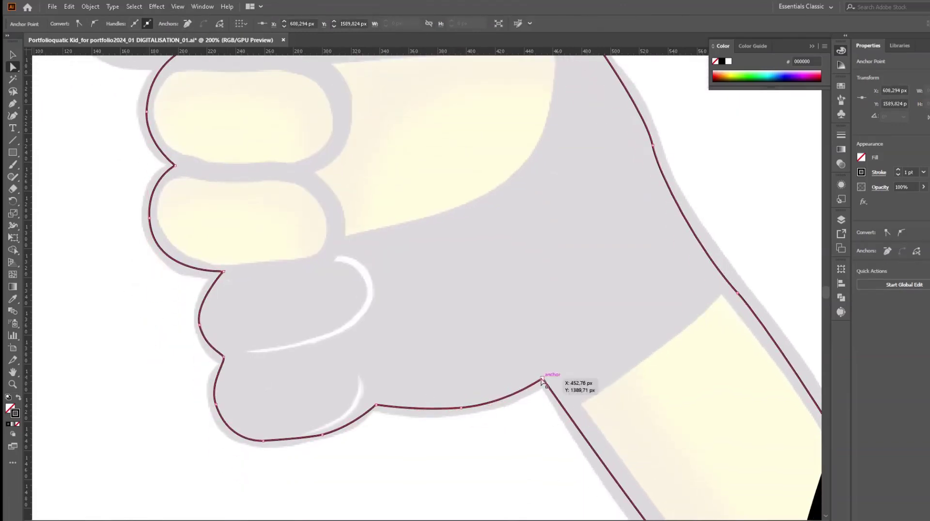
Step: Fit the outline curves to the sleeve end, then select the whole hand path
{"action": "key", "text": "ctrl+minus"}
{"action": "scroll", "coordinate": [451, 402], "scroll_direction": "up", "scroll_amount": 5}
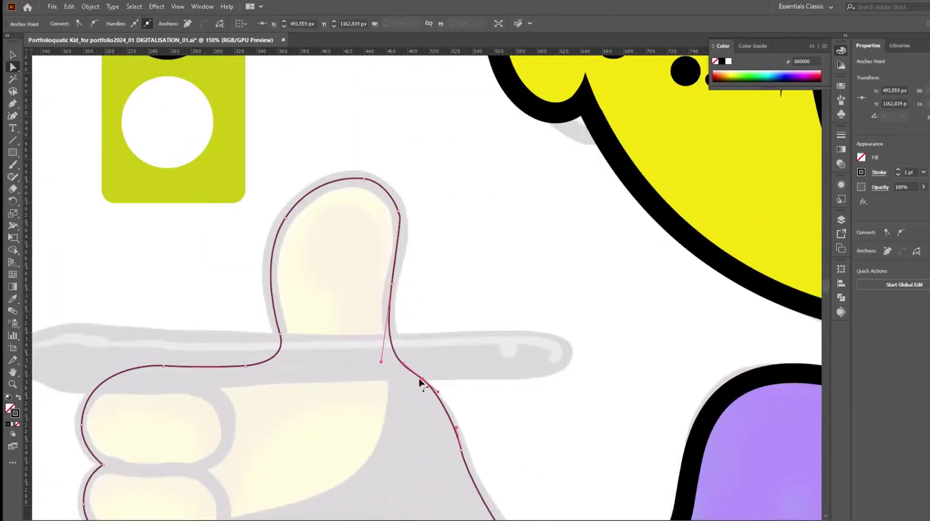
{"action": "scroll", "coordinate": [421, 380], "scroll_direction": "down", "scroll_amount": 5}
{"action": "scroll", "coordinate": [436, 269], "scroll_direction": "up", "scroll_amount": 8}
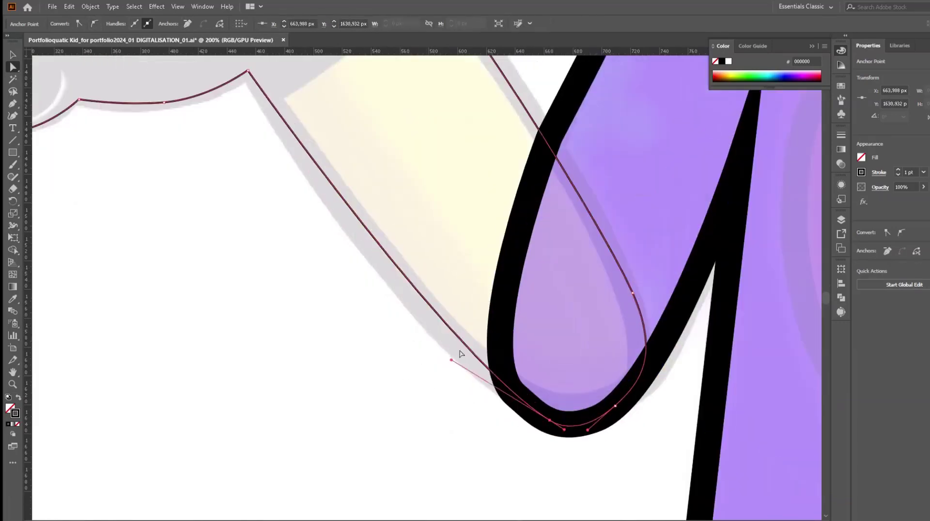
{"action": "left_click_drag", "start_coordinate": [501, 376], "coordinate": [386, 325]}
{"action": "left_click_drag", "start_coordinate": [587, 430], "coordinate": [659, 386]}
{"action": "left_click", "coordinate": [552, 421]}
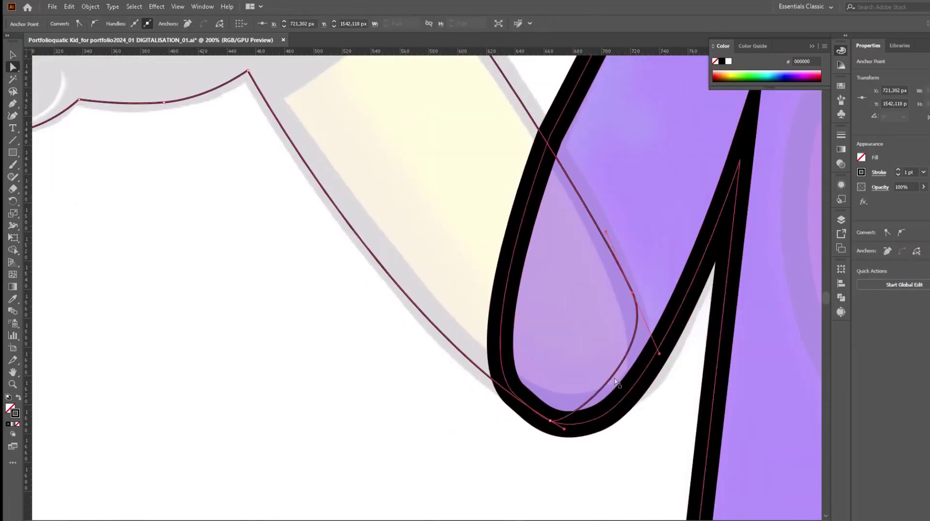
{"action": "left_click_drag", "start_coordinate": [435, 326], "coordinate": [398, 339]}
{"action": "scroll", "coordinate": [398, 341], "scroll_direction": "down", "scroll_amount": 4}
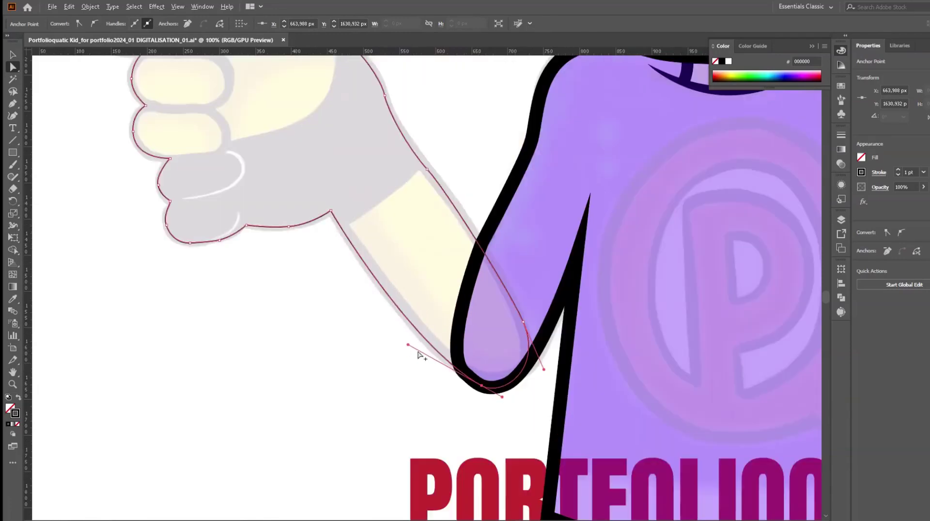
{"action": "left_click", "coordinate": [438, 262], "text": "shift"}
Step: Adjust the anchors along the thumb's right edge and at its tip
{"action": "scroll", "coordinate": [438, 261], "scroll_direction": "up", "scroll_amount": 4}
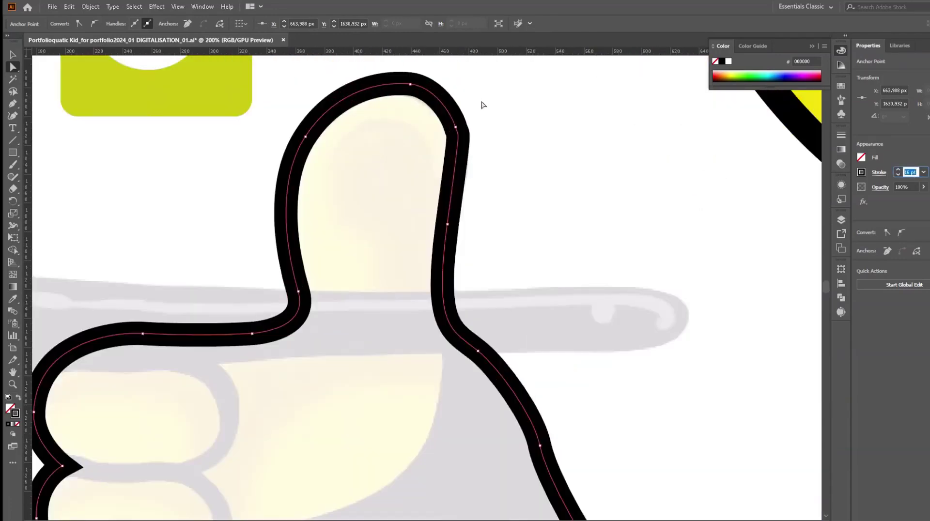
{"action": "scroll", "coordinate": [469, 137], "scroll_direction": "up", "scroll_amount": 2}
{"action": "scroll", "coordinate": [547, 181], "scroll_direction": "down", "scroll_amount": 2}
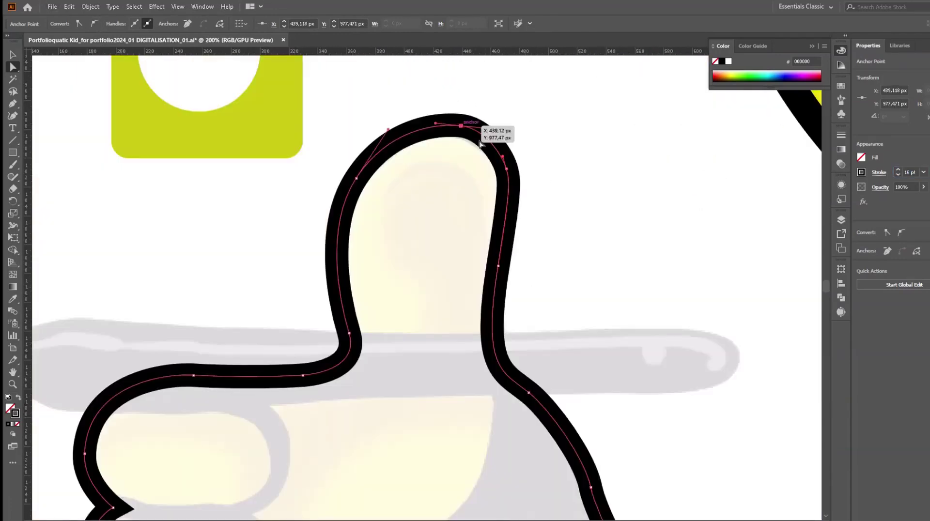
{"action": "scroll", "coordinate": [536, 362], "scroll_direction": "down", "scroll_amount": 3}
{"action": "left_click", "coordinate": [497, 250]}
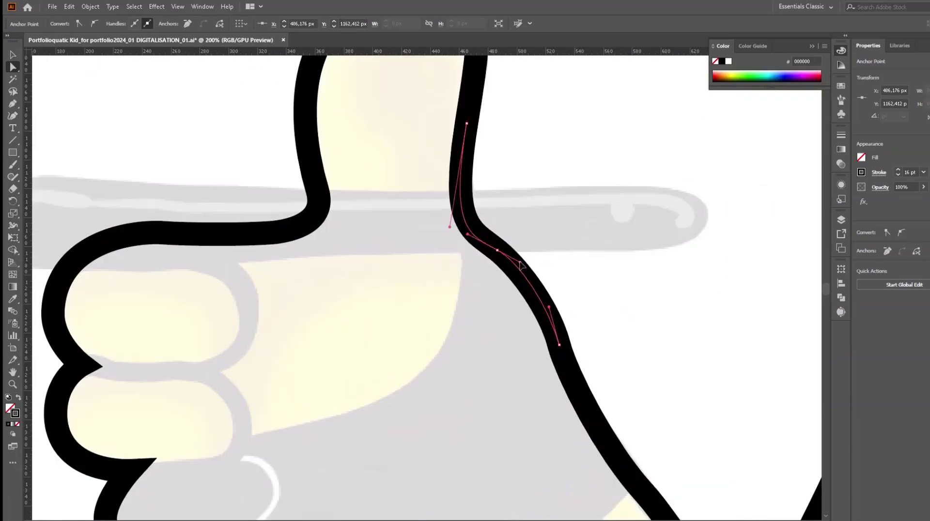
{"action": "left_click", "coordinate": [478, 232]}
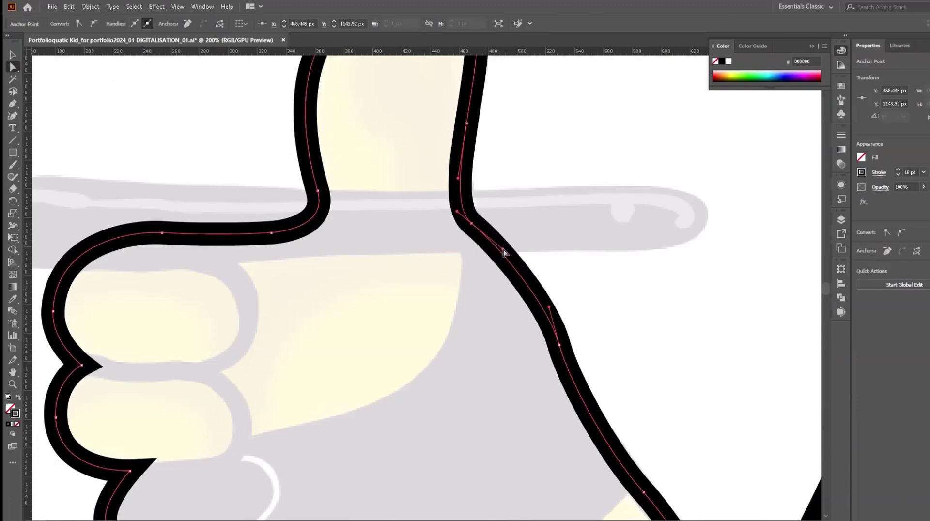
{"action": "scroll", "coordinate": [450, 204], "scroll_direction": "up", "scroll_amount": 2}
{"action": "left_click", "coordinate": [418, 91]}
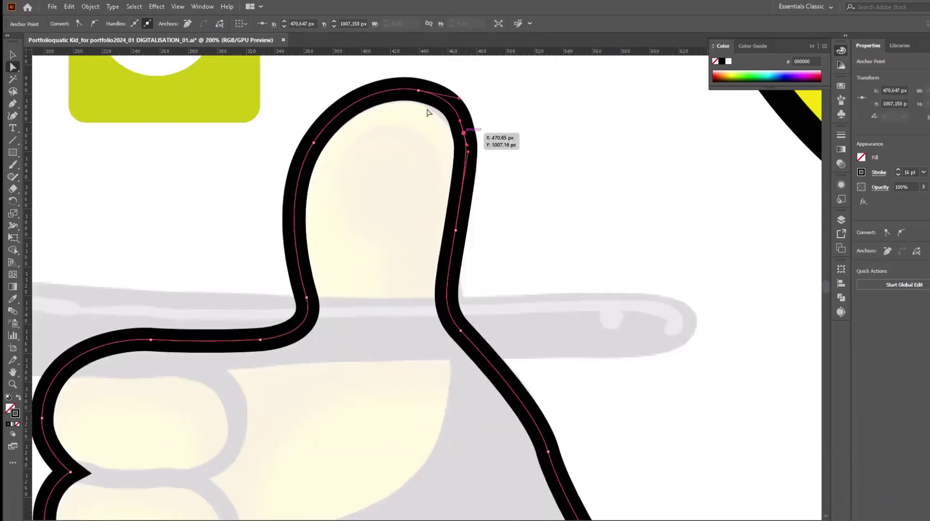
Step: Expand the thick 16 pt hand stroke into filled artwork and deselect it
{"action": "key", "text": "ctrl+0"}
{"action": "left_click", "coordinate": [90, 6]}
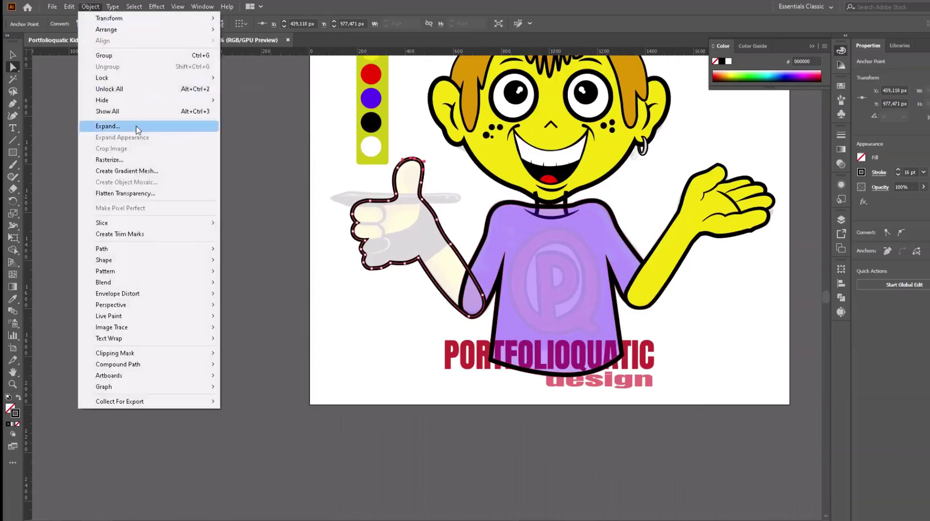
{"action": "left_click", "coordinate": [136, 128]}
{"action": "key", "text": "ctrl+plus"}
{"action": "left_click", "coordinate": [387, 301]}
{"action": "key", "text": "ctrl+plus"}
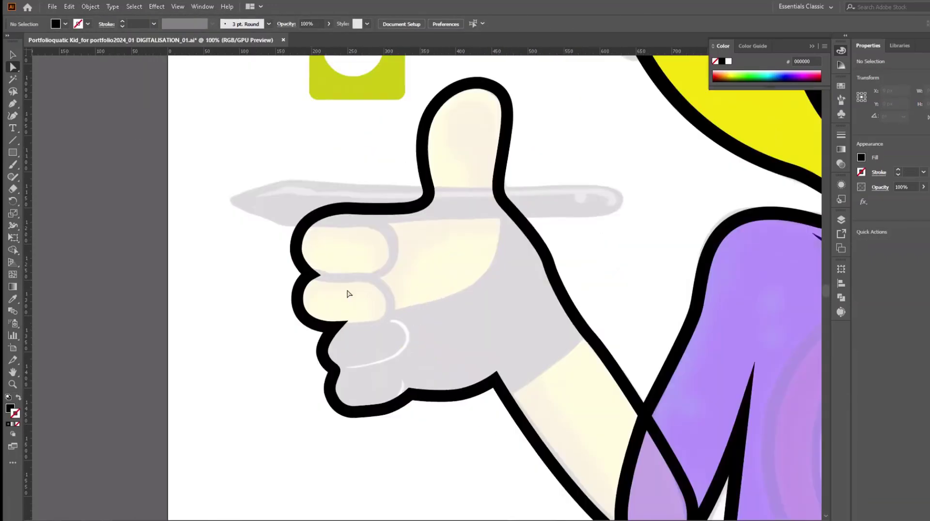
Step: Trace a closed rounded outline around the top finger and make it stroke-only
{"action": "left_click", "coordinate": [315, 221]}
{"action": "left_click", "coordinate": [366, 220]}
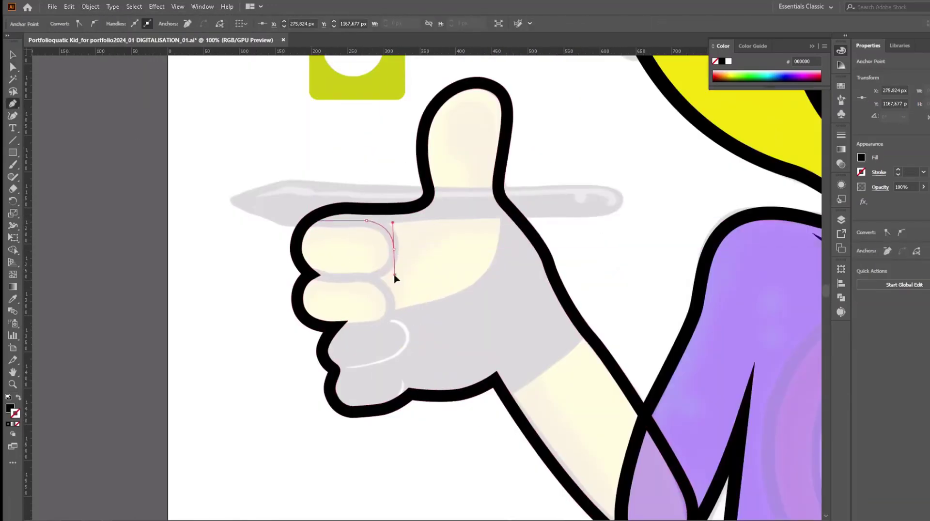
{"action": "left_click", "coordinate": [372, 275]}
{"action": "left_click", "coordinate": [309, 276]}
{"action": "left_click_drag", "start_coordinate": [294, 246], "coordinate": [294, 229]}
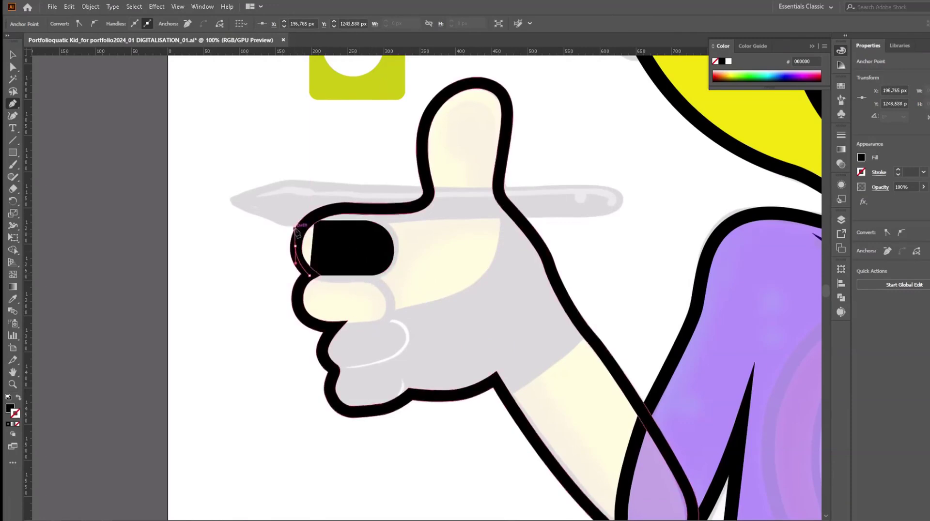
{"action": "left_click", "coordinate": [314, 221]}
{"action": "left_click", "coordinate": [19, 397]}
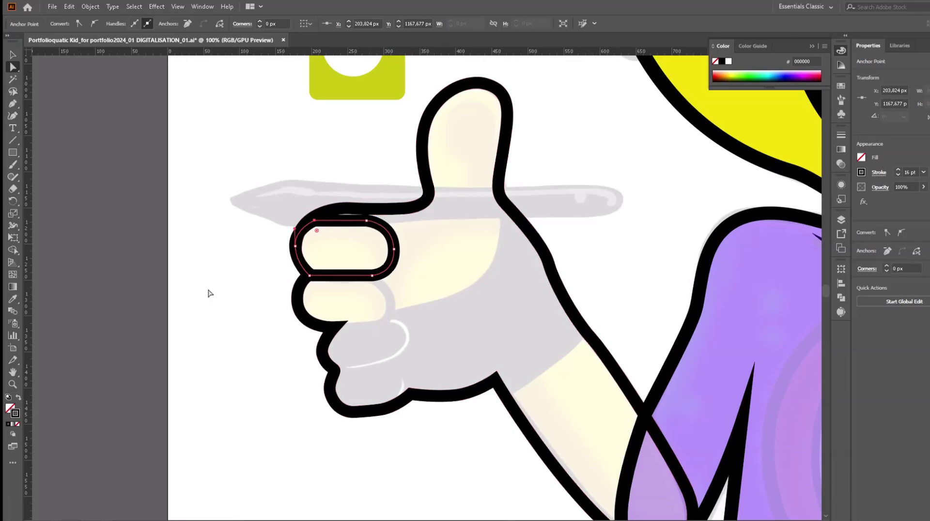
Step: Draw curved knuckle lines under the index and middle fingers
{"action": "key", "text": "a"}
{"action": "key", "text": "p"}
{"action": "left_click", "coordinate": [369, 276]}
{"action": "left_click_drag", "start_coordinate": [391, 296], "coordinate": [395, 314]}
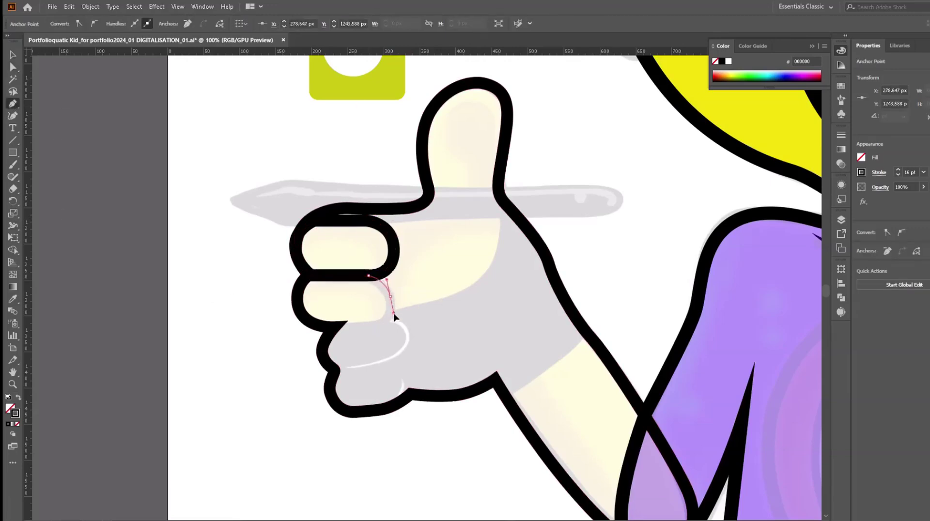
{"action": "left_click", "coordinate": [334, 327]}
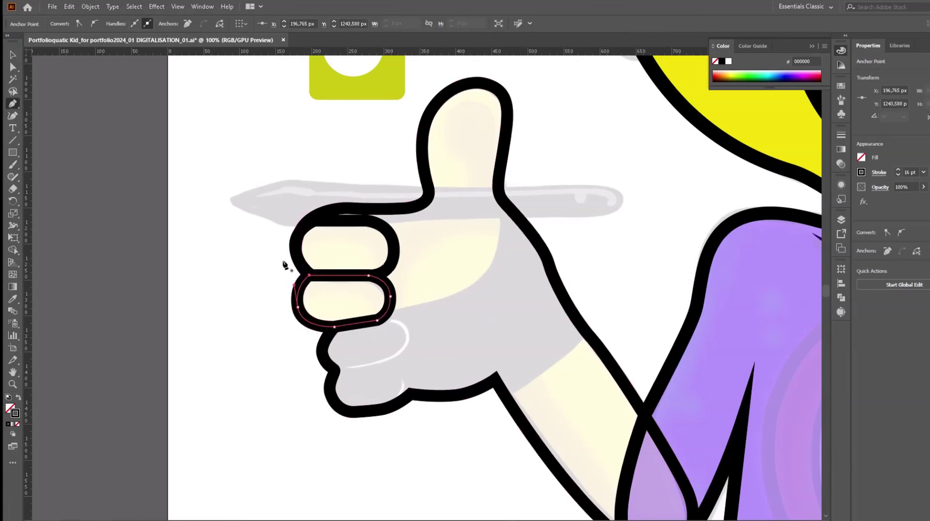
{"action": "scroll", "coordinate": [395, 332], "scroll_direction": "down", "scroll_amount": 1}
{"action": "left_click", "coordinate": [357, 311]}
{"action": "left_click", "coordinate": [377, 308]}
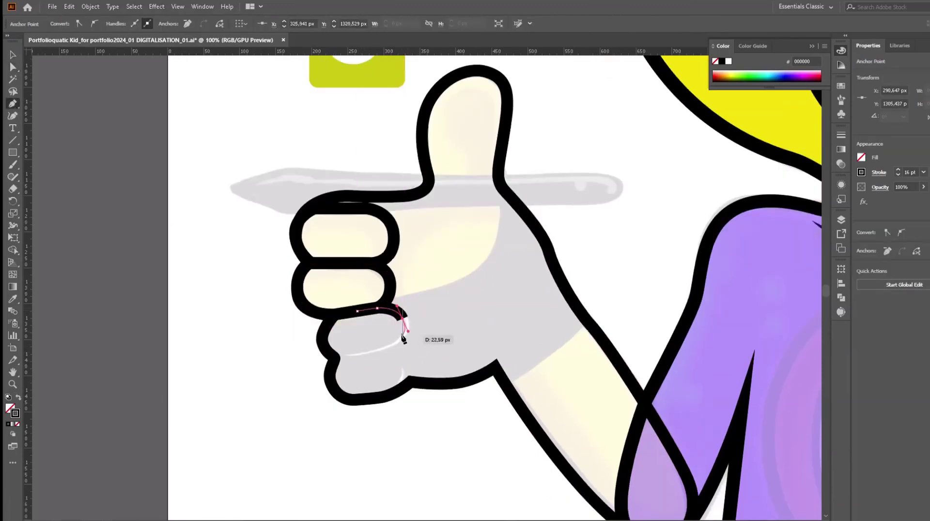
{"action": "left_click_drag", "start_coordinate": [348, 354], "coordinate": [322, 357]}
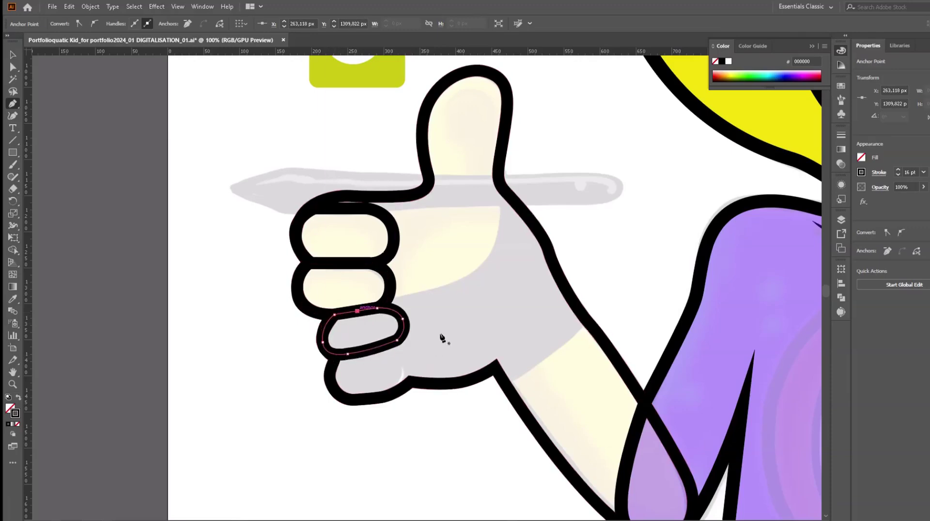
Step: Reshape the finger outline's upper-left corner and left curve
{"action": "key", "text": "a"}
{"action": "left_click", "coordinate": [409, 346]}
{"action": "scroll", "coordinate": [409, 347], "scroll_direction": "up", "scroll_amount": 2}
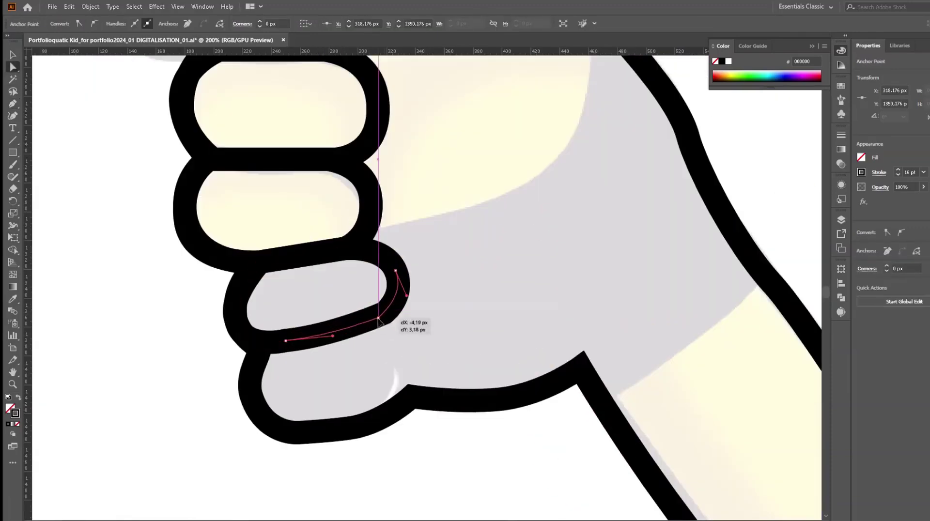
{"action": "key", "text": "ctrl+z"}
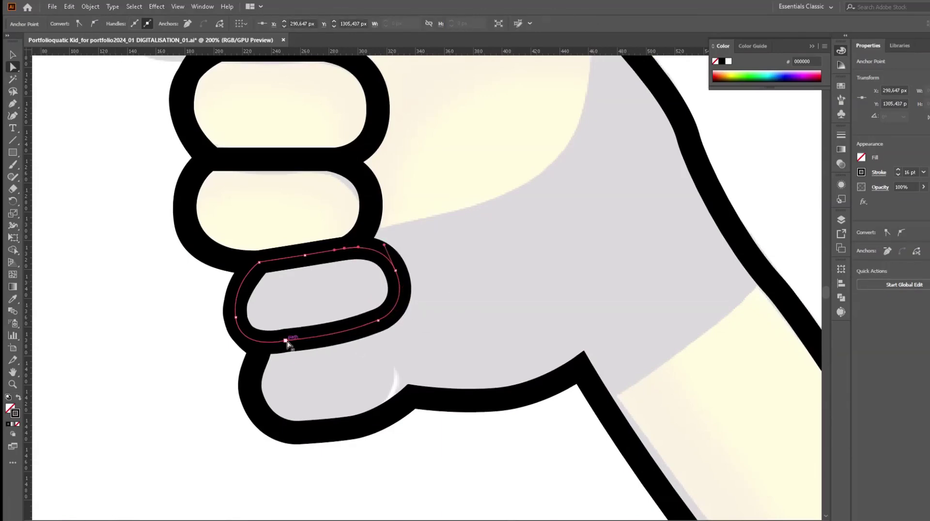
{"action": "left_click", "coordinate": [285, 341]}
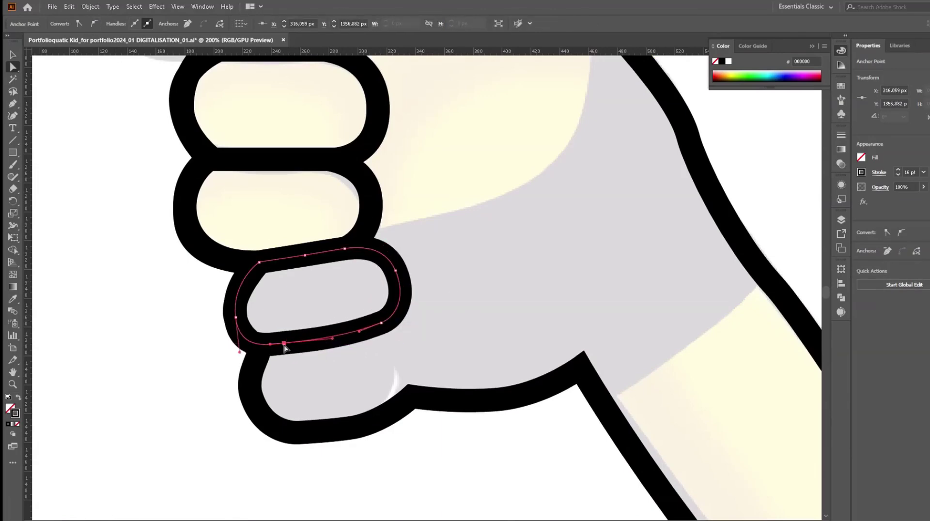
{"action": "left_click_drag", "start_coordinate": [259, 262], "coordinate": [266, 262]}
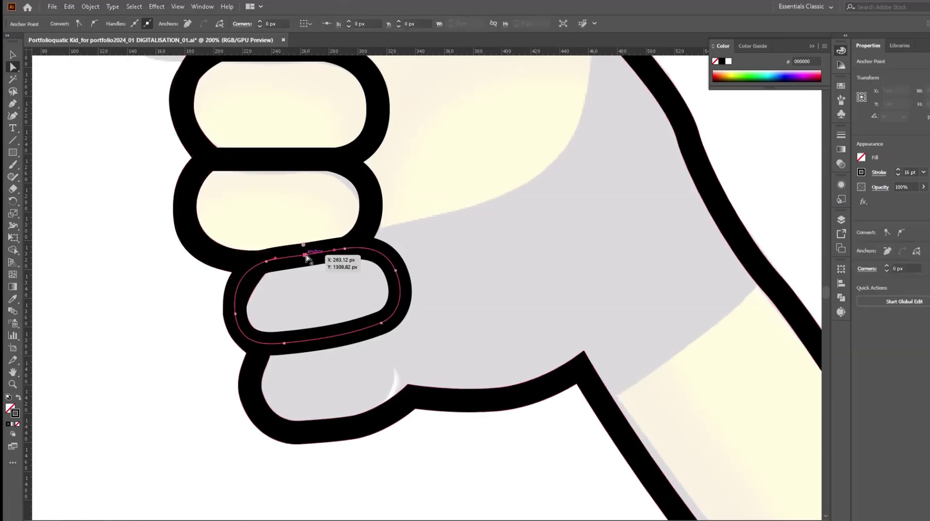
{"action": "left_click", "coordinate": [345, 248]}
{"action": "left_click_drag", "start_coordinate": [233, 308], "coordinate": [242, 307]}
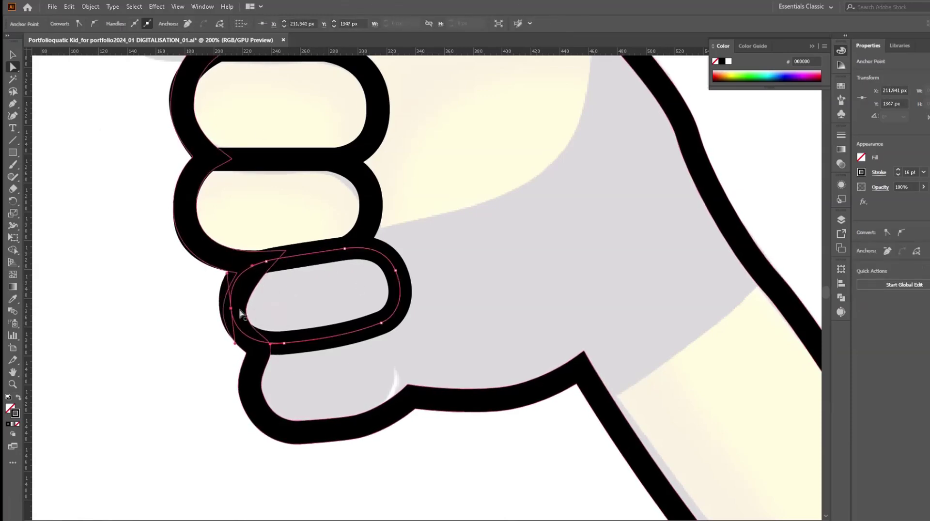
Step: Refine the finger's left edge and the notch between the curled fingers
{"action": "left_click", "coordinate": [239, 270]}
{"action": "left_click", "coordinate": [246, 314]}
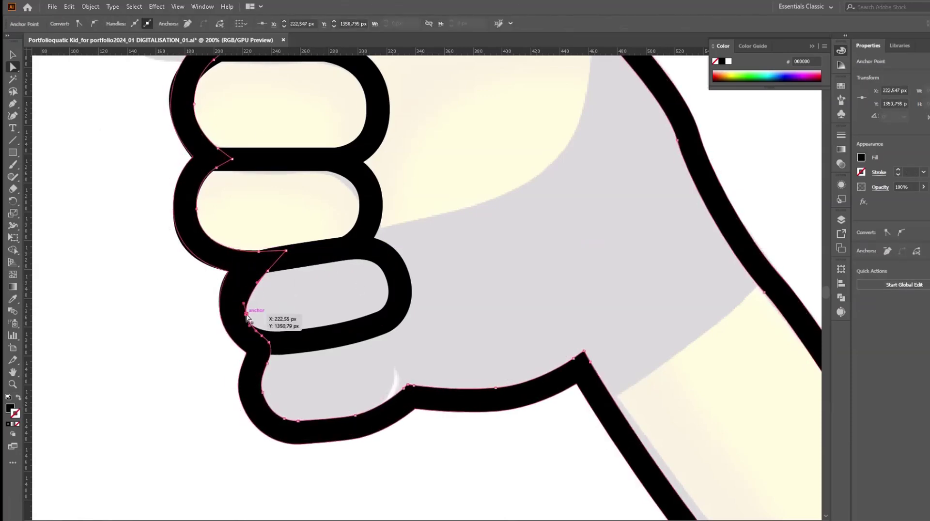
{"action": "left_click_drag", "start_coordinate": [236, 315], "coordinate": [237, 314]}
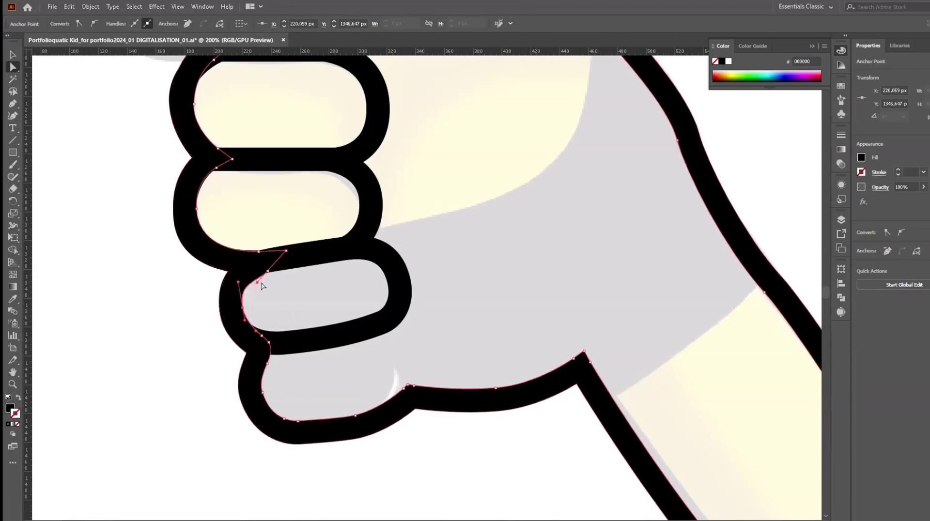
{"action": "left_click_drag", "start_coordinate": [278, 253], "coordinate": [291, 258]}
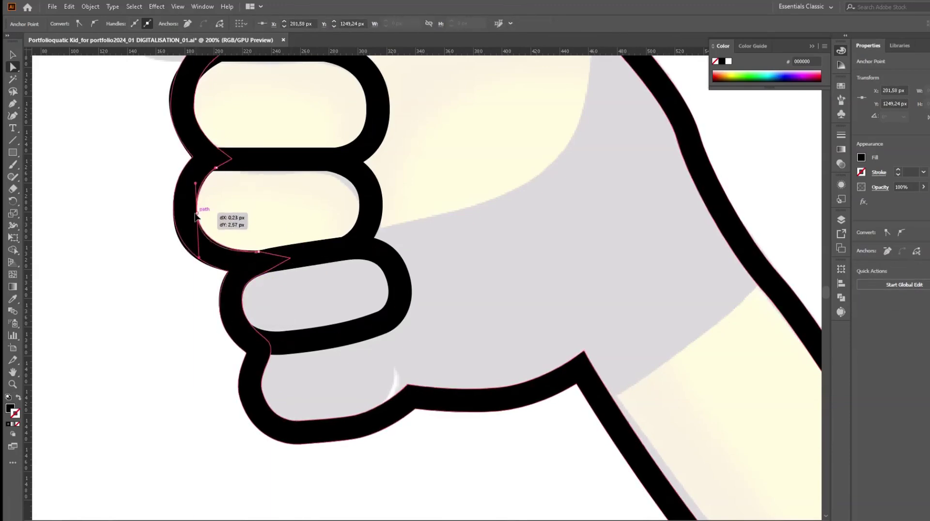
{"action": "left_click_drag", "start_coordinate": [232, 159], "coordinate": [245, 163]}
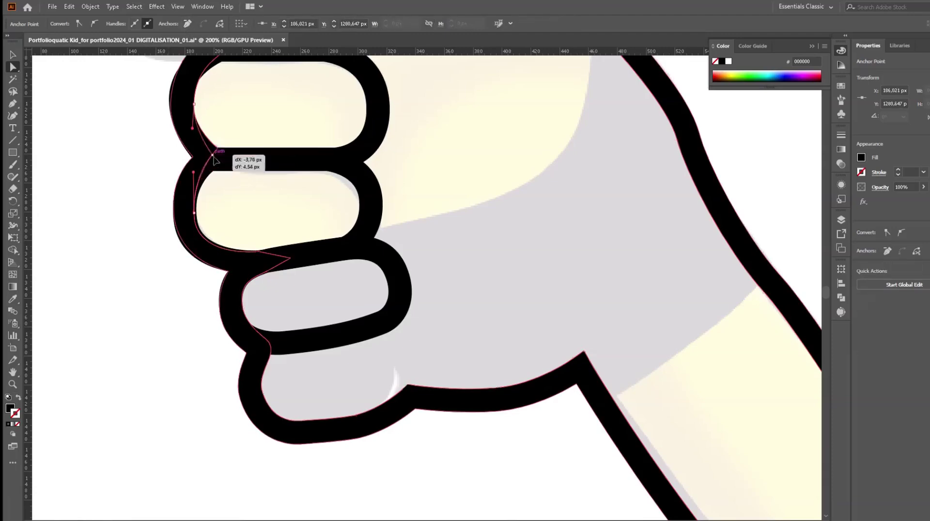
Step: Draw a curved crease line on the lowest finger with fill and stroke swapped
{"action": "key", "text": "ctrl+shift+a"}
{"action": "key", "text": "p"}
{"action": "left_click", "coordinate": [374, 348]}
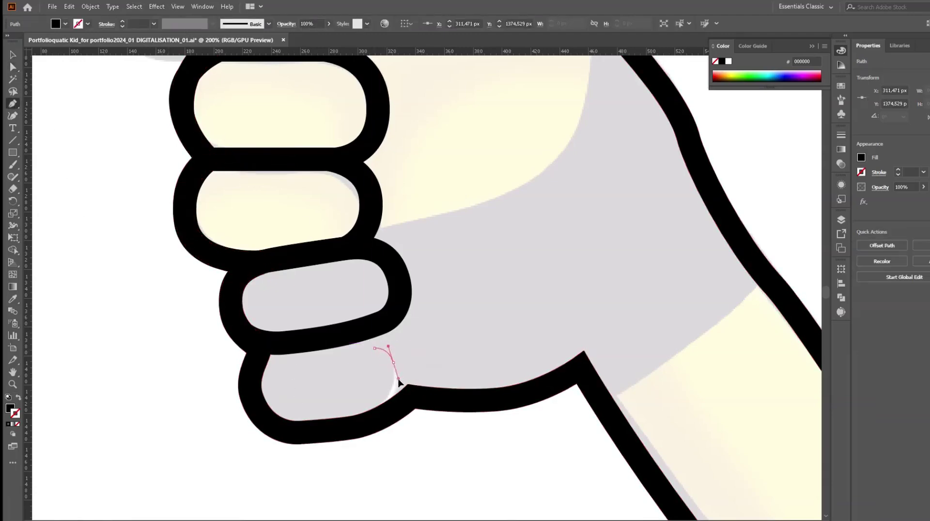
{"action": "mouse_move", "coordinate": [392, 361]}
{"action": "left_mouse_down"}
{"action": "mouse_move", "coordinate": [382, 415]}
{"action": "mouse_move", "coordinate": [347, 431]}
{"action": "left_mouse_up"}
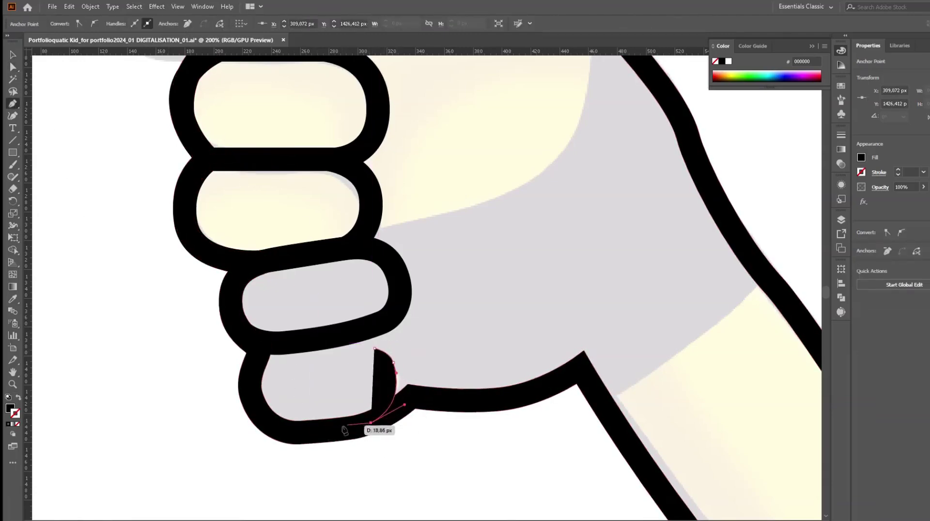
{"action": "key", "text": "shift+x"}
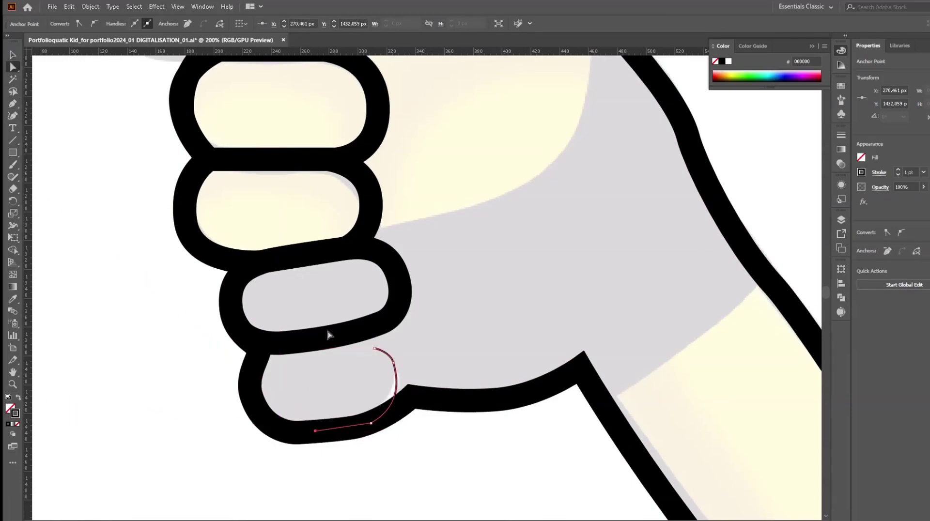
{"action": "left_click_drag", "start_coordinate": [404, 403], "coordinate": [401, 415]}
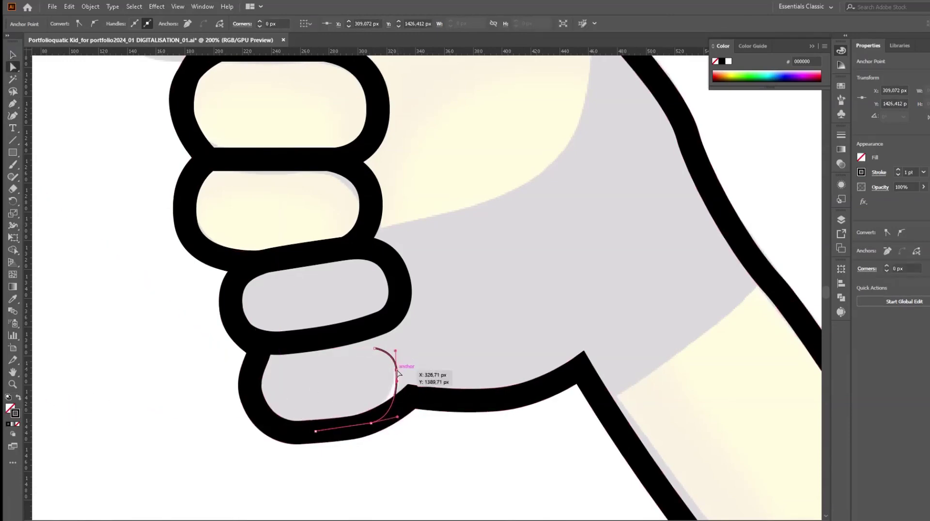
Step: Round the crease line, give it a 16 pt tapered stroke, and outline it into a solid shape
{"action": "left_click_drag", "start_coordinate": [398, 373], "coordinate": [398, 352]}
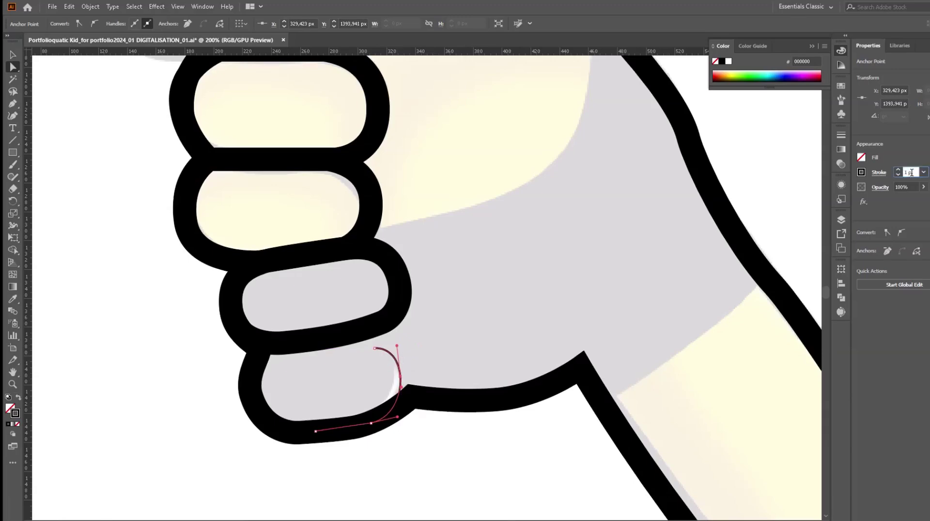
{"action": "type", "text": "16"}
{"action": "left_click", "coordinate": [878, 172]}
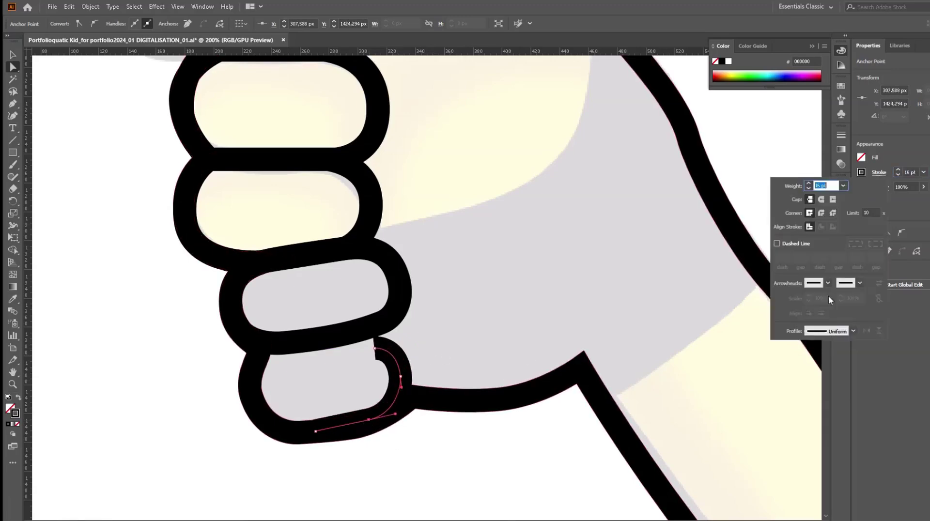
{"action": "scroll", "coordinate": [398, 312], "scroll_direction": "down", "scroll_amount": 3}
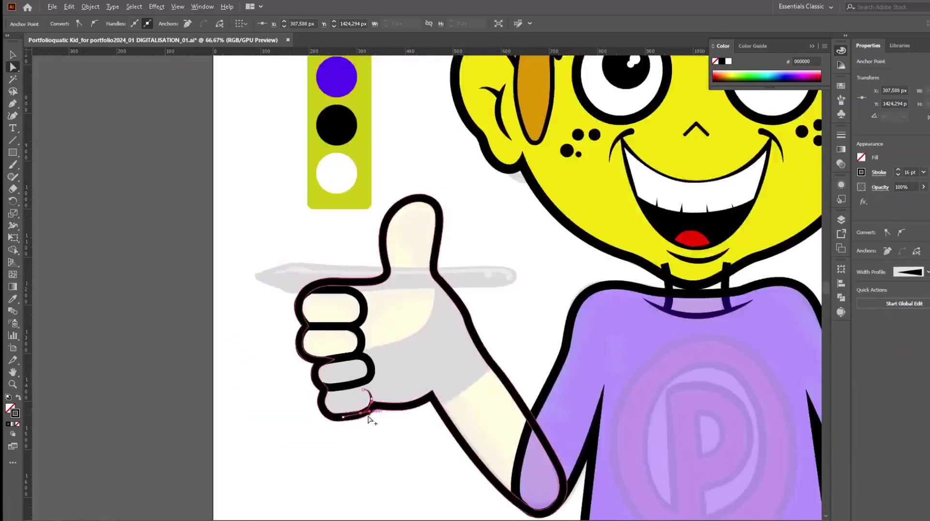
{"action": "scroll", "coordinate": [392, 363], "scroll_direction": "up", "scroll_amount": 3}
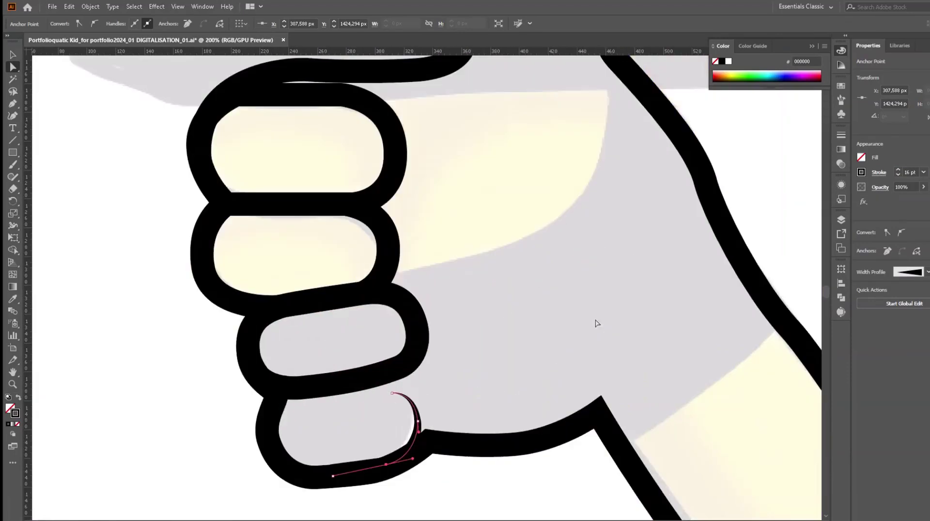
{"action": "left_click", "coordinate": [90, 7]}
{"action": "left_click", "coordinate": [261, 252]}
{"action": "left_click", "coordinate": [376, 376]}
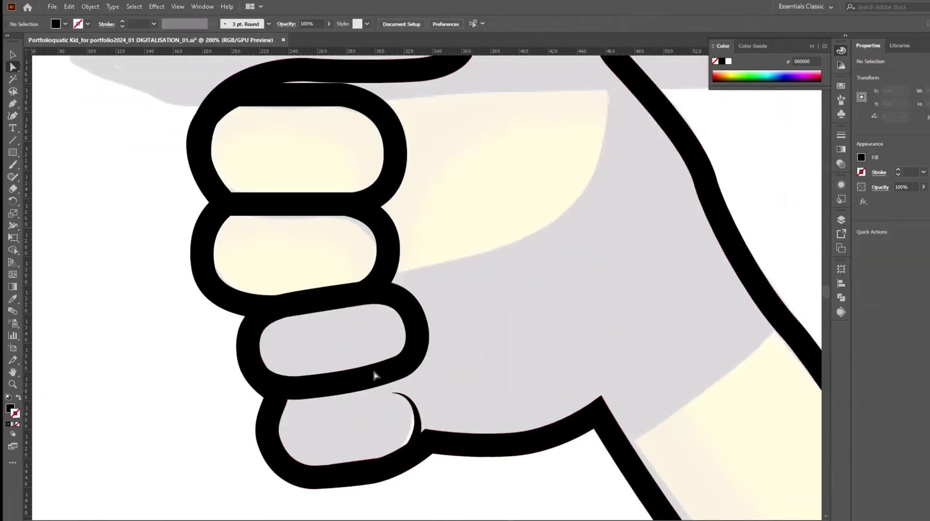
Step: Expand the finger outlines into filled shapes and unite them into one shape
{"action": "left_click", "coordinate": [90, 6]}
{"action": "left_click", "coordinate": [107, 126]}
{"action": "key", "text": "Escape"}
{"action": "left_click", "coordinate": [90, 6]}
{"action": "left_click", "coordinate": [107, 126]}
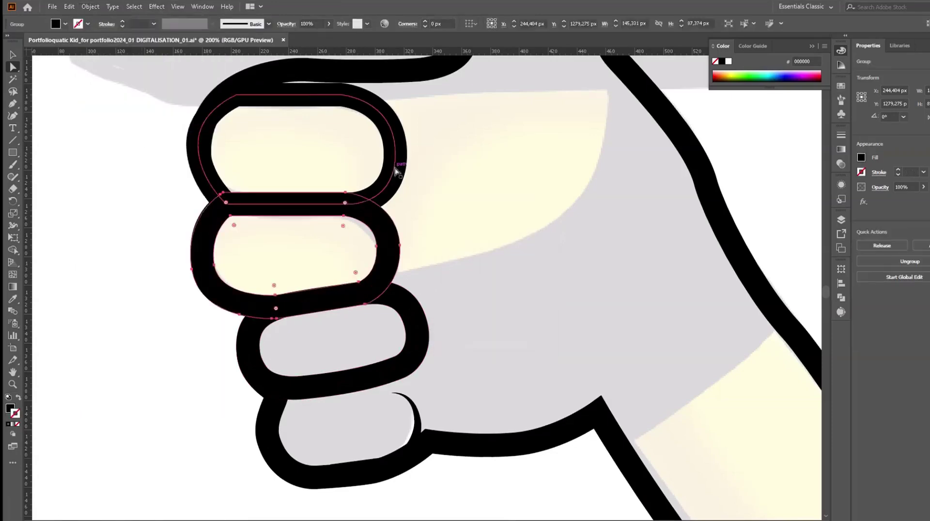
{"action": "left_click", "coordinate": [467, 328]}
{"action": "key", "text": "v"}
{"action": "left_click", "coordinate": [270, 257]}
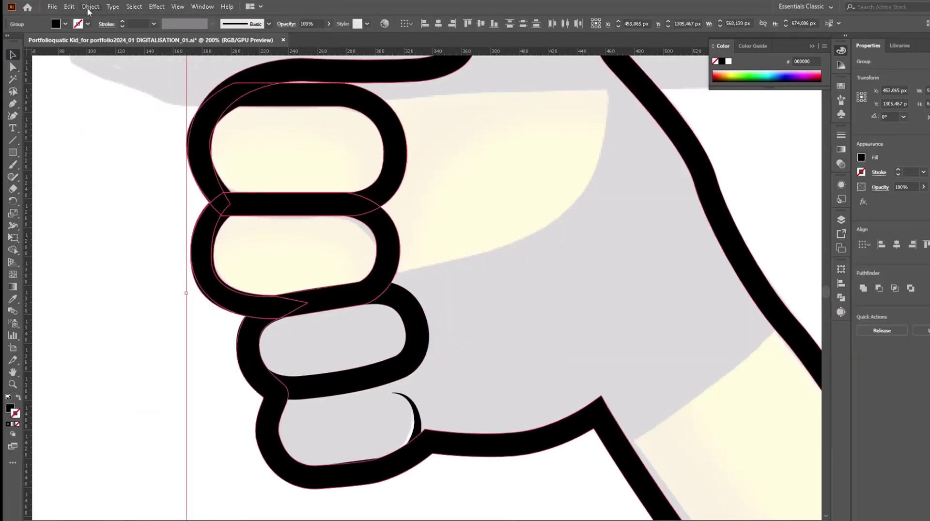
{"action": "left_click", "coordinate": [841, 297]}
{"action": "left_click", "coordinate": [721, 292]}
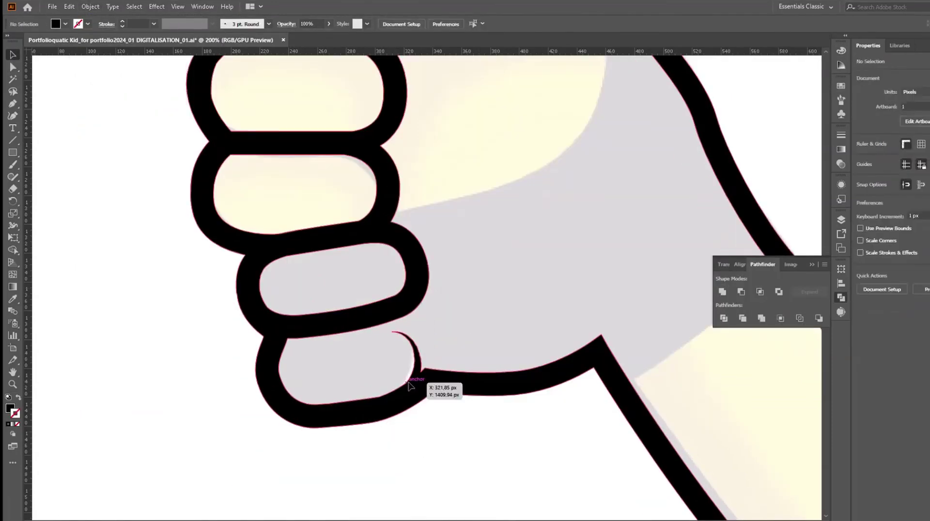
Step: Round the merged outline's curve next to the crease
{"action": "key", "text": "a"}
{"action": "left_click", "coordinate": [385, 357]}
{"action": "scroll", "coordinate": [369, 351], "scroll_direction": "up", "scroll_amount": 4, "text": "alt"}
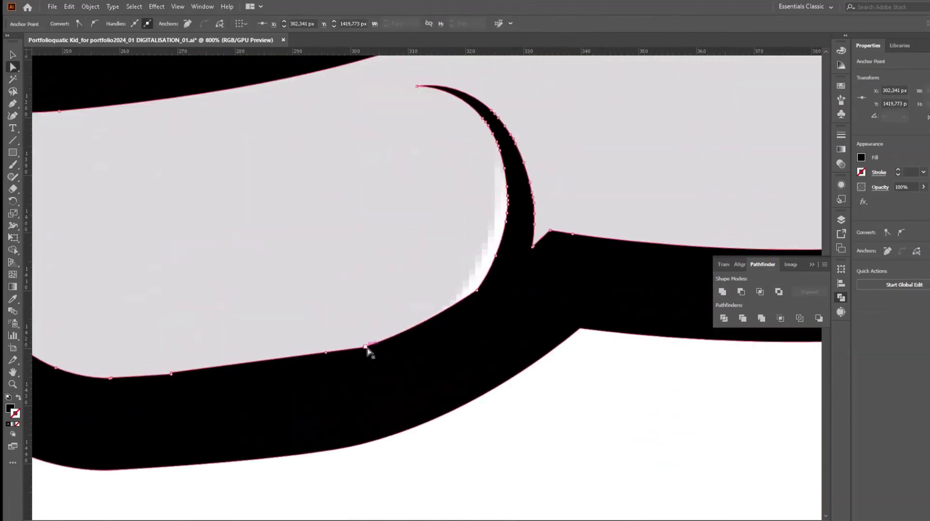
{"action": "left_click", "coordinate": [368, 349]}
{"action": "left_click_drag", "start_coordinate": [491, 269], "coordinate": [463, 325]}
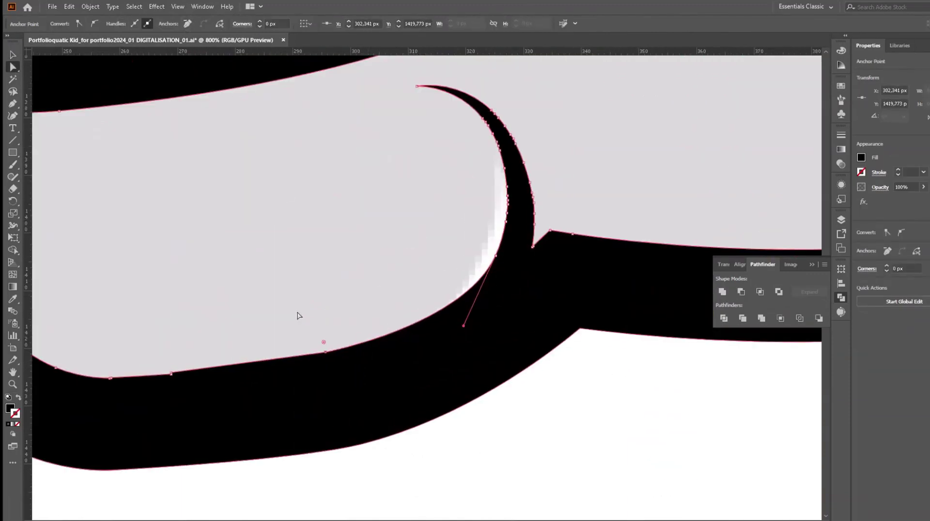
{"action": "left_click", "coordinate": [307, 363]}
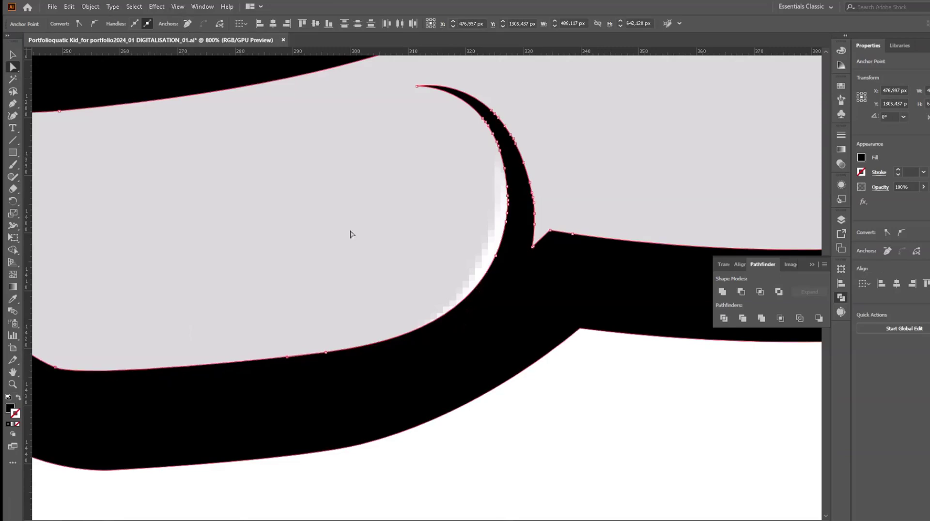
Step: Round the finger's upper-left corner and refine its left curve
{"action": "scroll", "coordinate": [256, 316], "scroll_direction": "left", "scroll_amount": 5}
{"action": "left_click", "coordinate": [304, 359]}
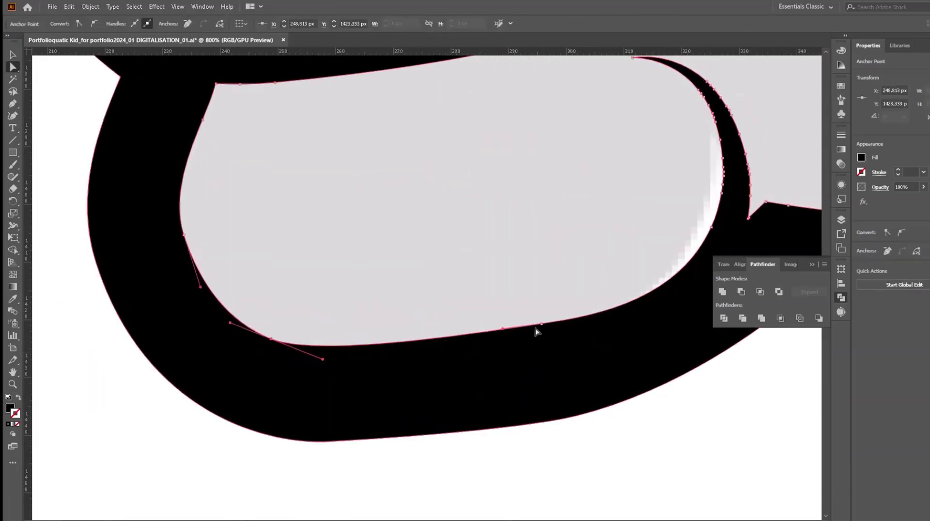
{"action": "left_click_drag", "start_coordinate": [216, 89], "coordinate": [274, 85]}
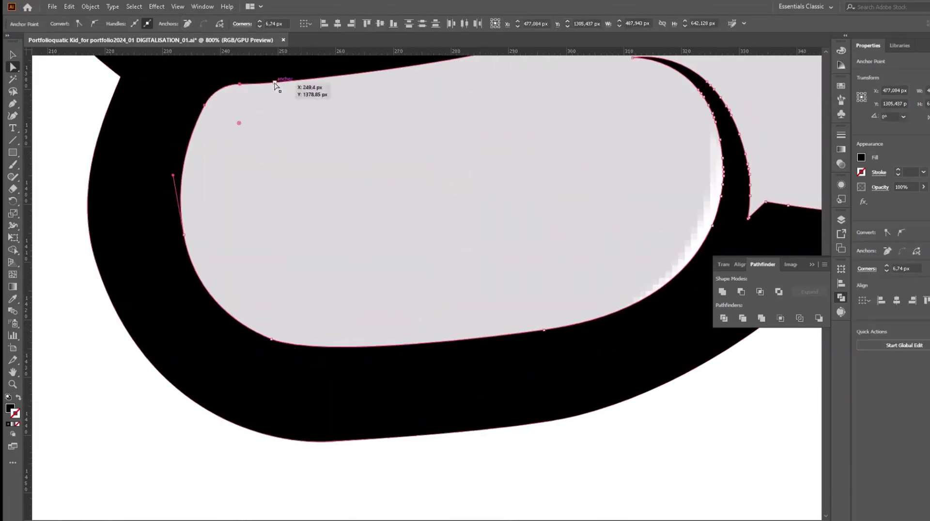
{"action": "scroll", "coordinate": [274, 85], "scroll_direction": "down", "scroll_amount": 5}
{"action": "scroll", "coordinate": [293, 149], "scroll_direction": "up", "scroll_amount": 5}
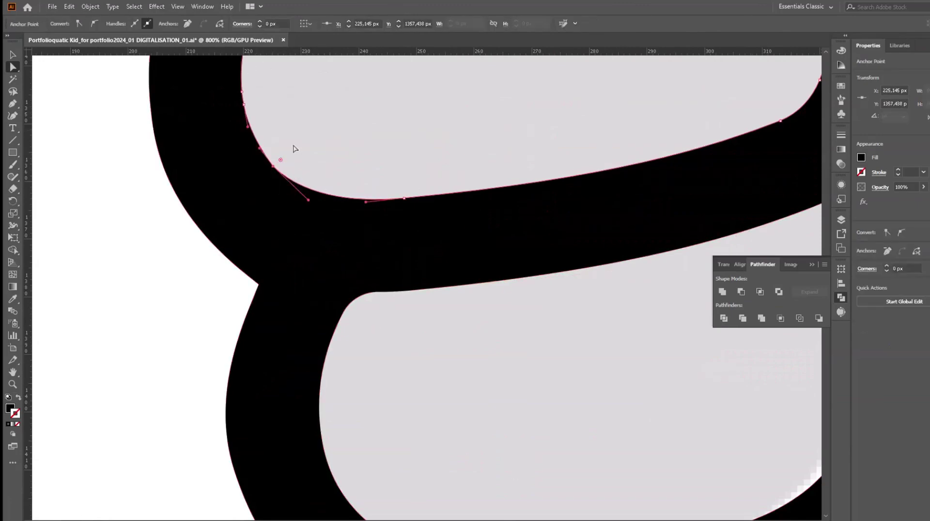
{"action": "left_click", "coordinate": [280, 178]}
{"action": "scroll", "coordinate": [232, 87], "scroll_direction": "up", "scroll_amount": 5}
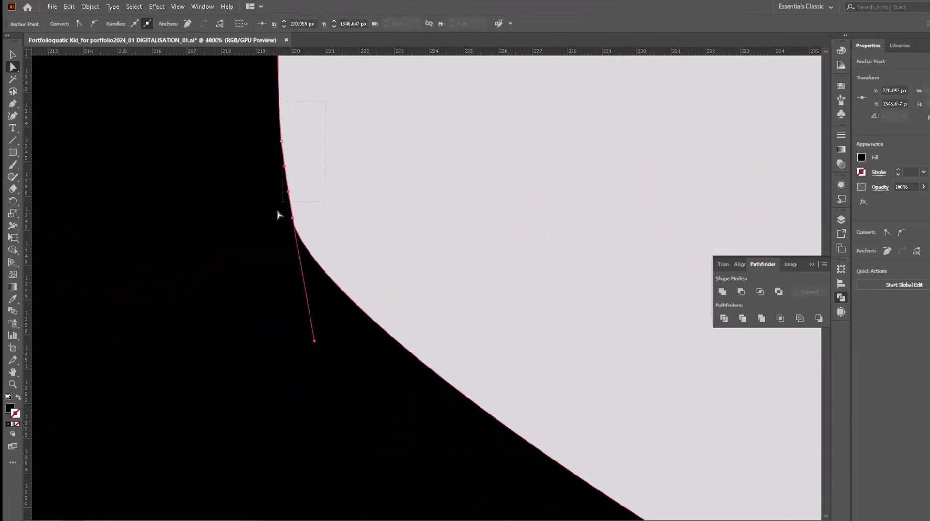
{"action": "scroll", "coordinate": [278, 215], "scroll_direction": "down", "scroll_amount": 5}
{"action": "scroll", "coordinate": [321, 281], "scroll_direction": "up", "scroll_amount": 3}
{"action": "left_click", "coordinate": [270, 272]}
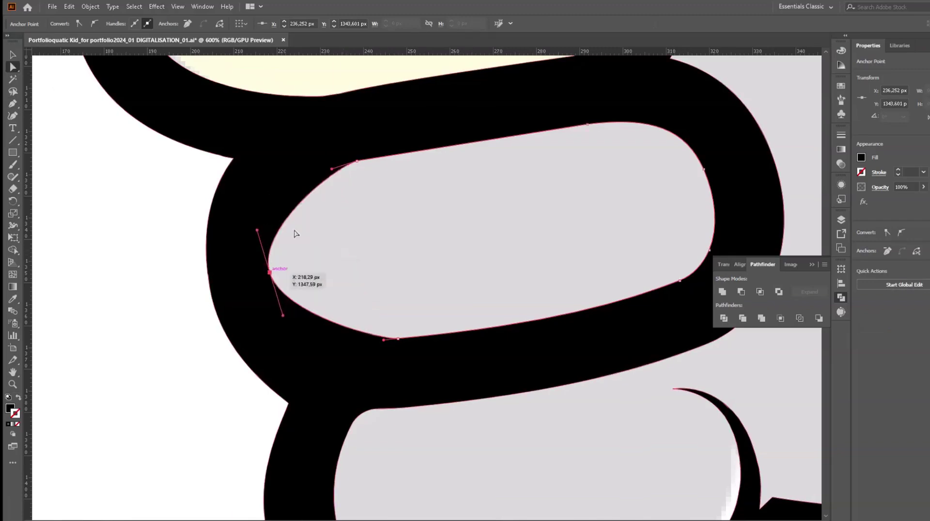
{"action": "left_click_drag", "start_coordinate": [269, 272], "coordinate": [276, 279]}
Step: Add an anchor to round the finger end, its bottom-left corner and top edge
{"action": "scroll", "coordinate": [198, 236], "scroll_direction": "down", "scroll_amount": 4}
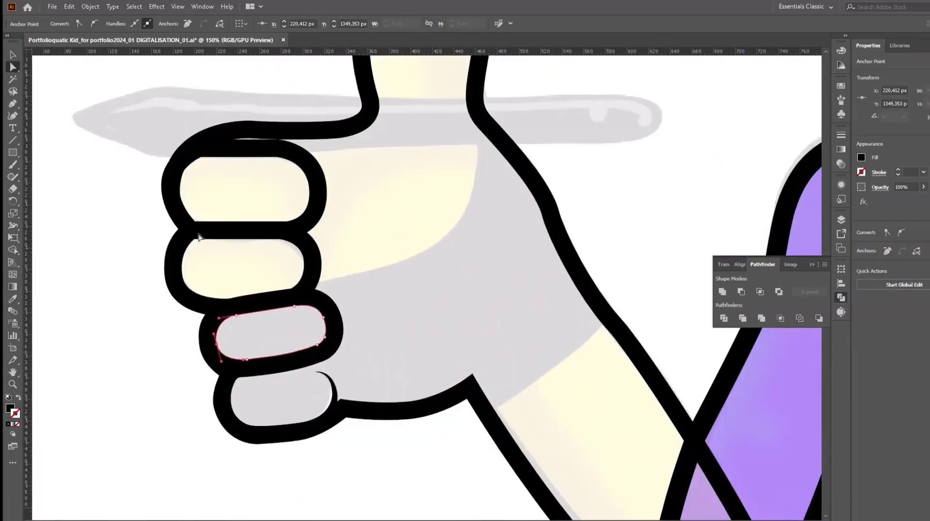
{"action": "left_click", "coordinate": [186, 172]}
{"action": "scroll", "coordinate": [177, 151], "scroll_direction": "up", "scroll_amount": 4}
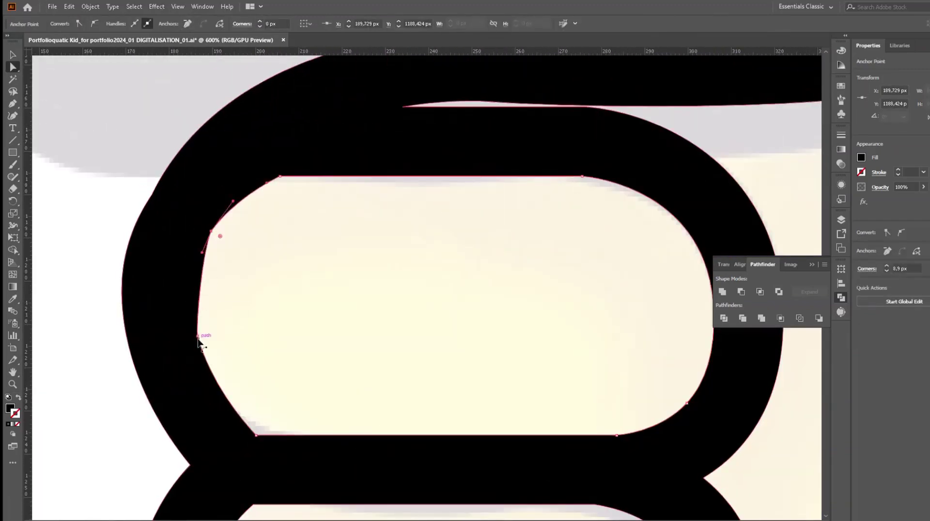
{"action": "key", "text": "Delete"}
{"action": "left_click_drag", "start_coordinate": [257, 300], "coordinate": [187, 299]}
{"action": "left_click_drag", "start_coordinate": [193, 237], "coordinate": [197, 192]}
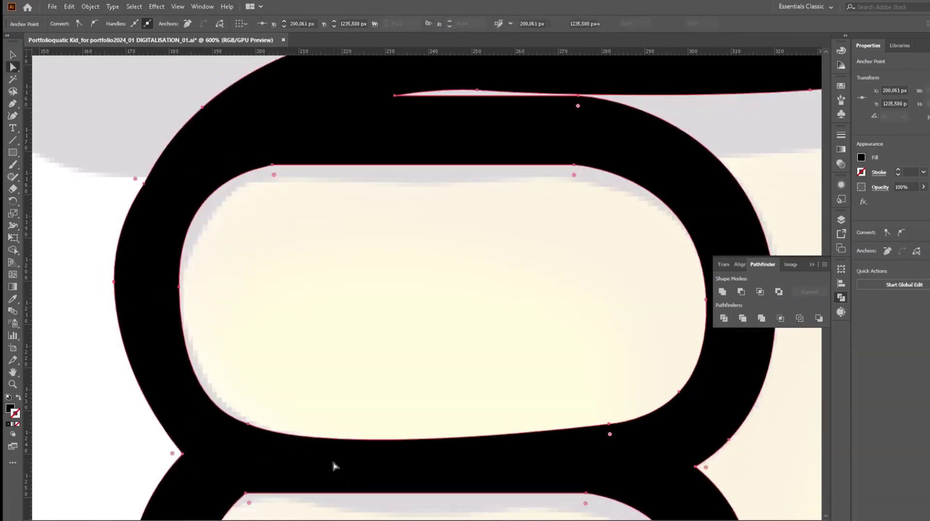
{"action": "left_click_drag", "start_coordinate": [256, 435], "coordinate": [288, 462]}
{"action": "left_click_drag", "start_coordinate": [187, 299], "coordinate": [186, 316]}
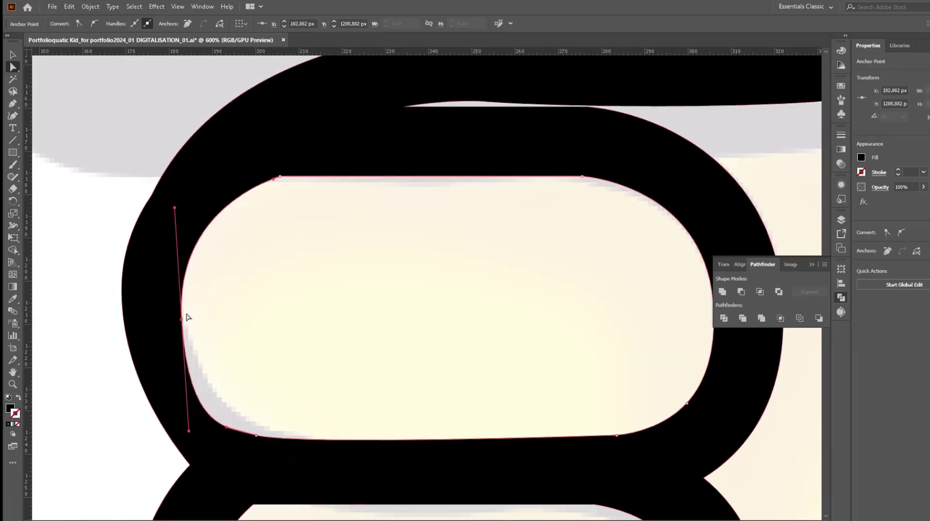
{"action": "left_click_drag", "start_coordinate": [283, 179], "coordinate": [348, 162]}
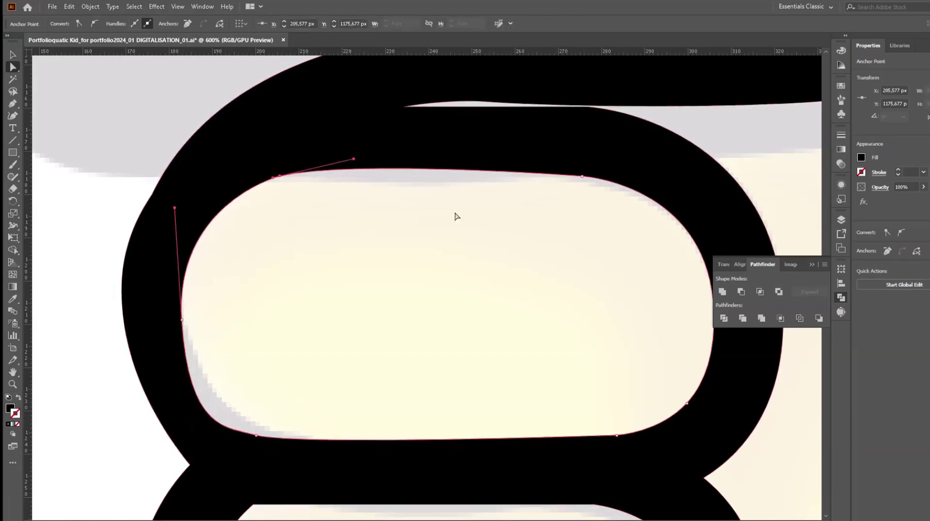
Step: Smooth the curve of the hand's outer thick black outline, then clear the selection
{"action": "scroll", "coordinate": [484, 384], "scroll_direction": "down", "scroll_amount": 5}
{"action": "scroll", "coordinate": [469, 303], "scroll_direction": "up", "scroll_amount": 3}
{"action": "scroll", "coordinate": [468, 299], "scroll_direction": "down", "scroll_amount": 3}
{"action": "scroll", "coordinate": [466, 299], "scroll_direction": "up", "scroll_amount": 5}
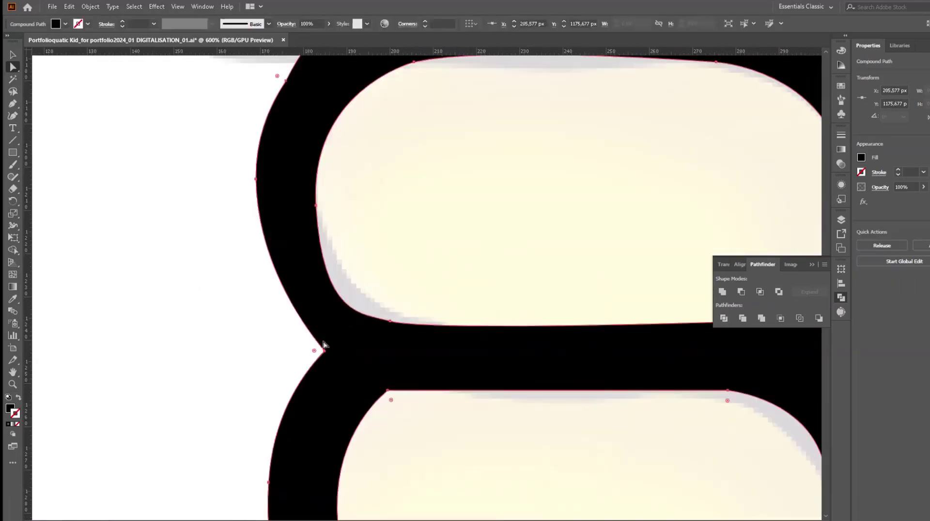
{"action": "mouse_move", "coordinate": [288, 326]}
{"action": "left_mouse_down"}
{"action": "mouse_move", "coordinate": [245, 188]}
{"action": "mouse_move", "coordinate": [195, 218]}
{"action": "left_mouse_up"}
{"action": "scroll", "coordinate": [230, 254], "scroll_direction": "down", "scroll_amount": 2}
{"action": "scroll", "coordinate": [232, 254], "scroll_direction": "up", "scroll_amount": 2}
{"action": "left_click", "coordinate": [12, 68]}
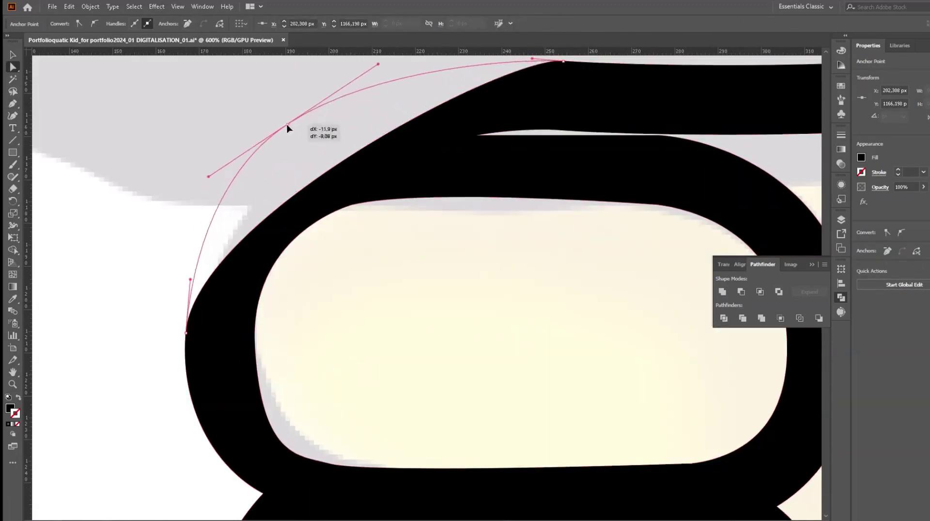
{"action": "left_click_drag", "start_coordinate": [338, 164], "coordinate": [317, 118]}
{"action": "left_click_drag", "start_coordinate": [238, 170], "coordinate": [199, 194]}
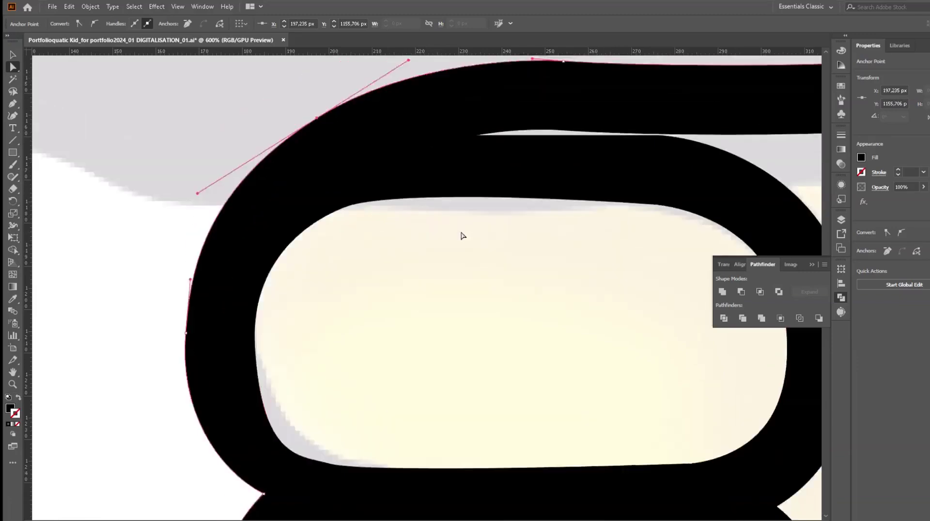
{"action": "scroll", "coordinate": [462, 235], "scroll_direction": "down", "scroll_amount": 3}
{"action": "scroll", "coordinate": [383, 276], "scroll_direction": "down", "scroll_amount": 3}
{"action": "key", "text": "ctrl+shift+a"}
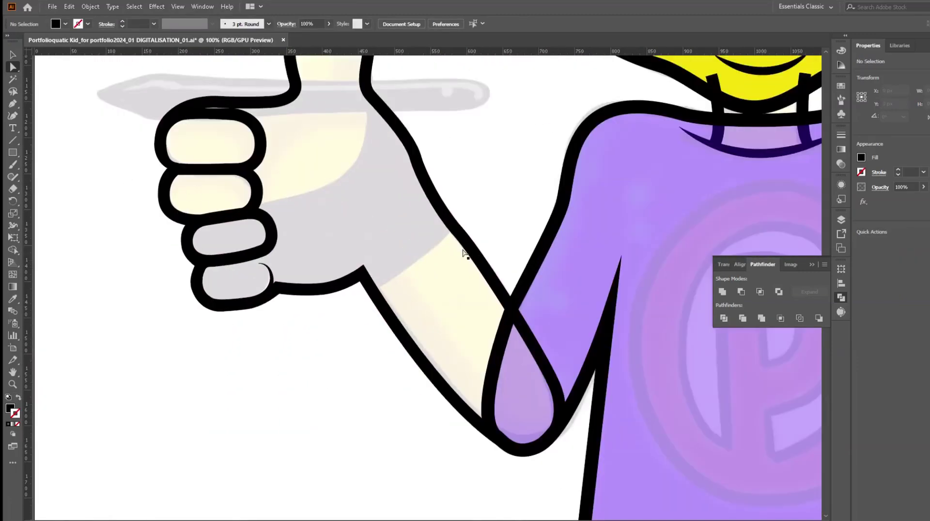
Step: Trace a closed glove outline from the wrist, up the back of the hand, and around the fingers
{"action": "left_click_drag", "start_coordinate": [371, 290], "coordinate": [444, 252]}
{"action": "left_click", "coordinate": [451, 223]}
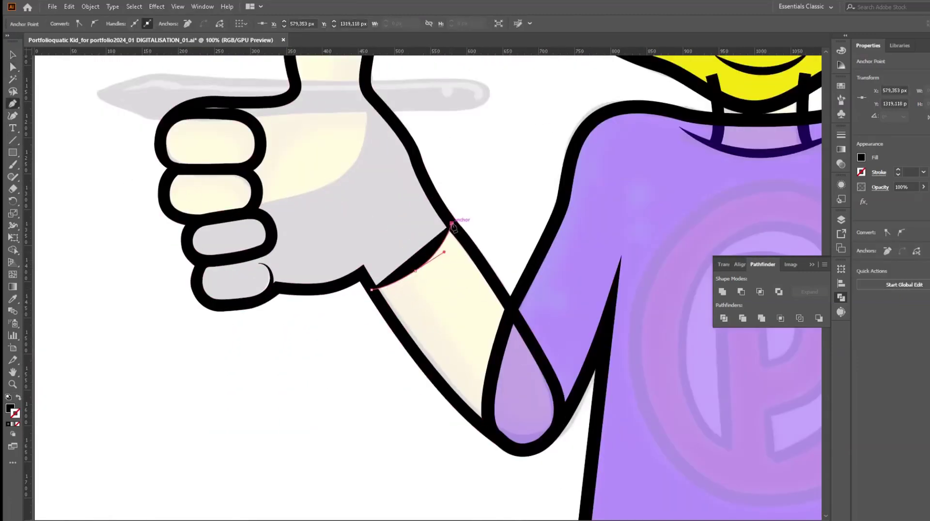
{"action": "left_click", "coordinate": [419, 169]}
{"action": "left_click", "coordinate": [414, 151]}
{"action": "left_click", "coordinate": [390, 117]}
{"action": "left_click", "coordinate": [366, 90]}
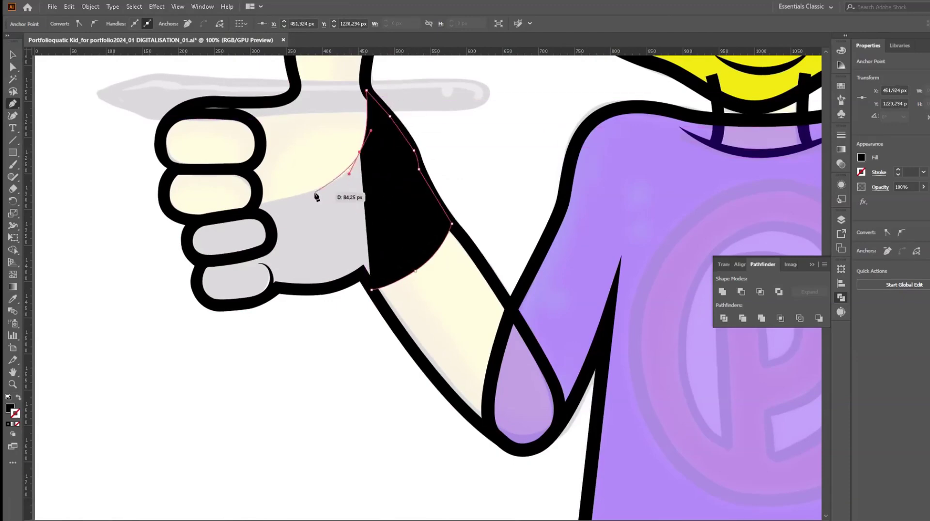
{"action": "left_click_drag", "start_coordinate": [251, 207], "coordinate": [260, 214]}
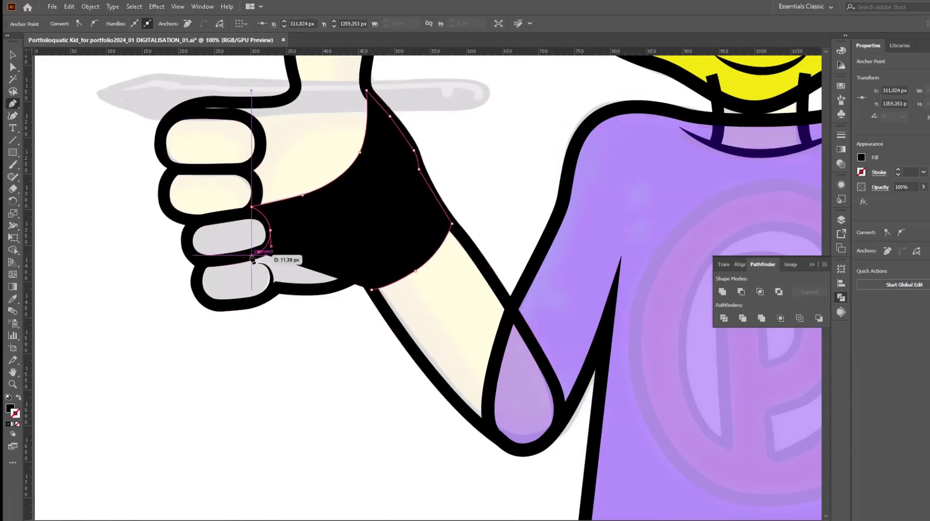
{"action": "left_click_drag", "start_coordinate": [252, 260], "coordinate": [274, 290]}
{"action": "left_click", "coordinate": [286, 289]}
{"action": "left_click", "coordinate": [305, 289]}
{"action": "left_click", "coordinate": [324, 292]}
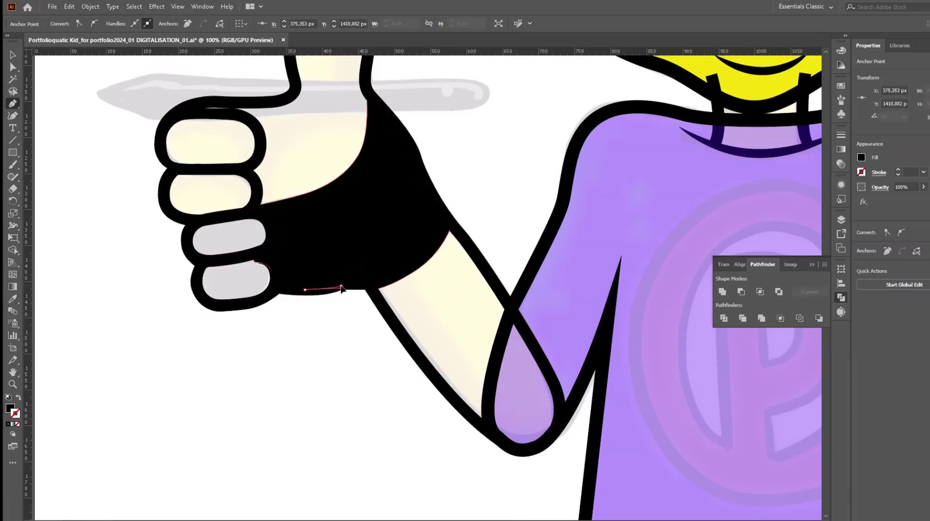
{"action": "left_click", "coordinate": [374, 287]}
Step: Move the glove's bottom corner up and right, and reshape its lower wrist edge
{"action": "key", "text": "a"}
{"action": "key", "text": "ctrl+plus"}
{"action": "key", "text": "ctrl+plus"}
{"action": "key", "text": "ctrl+plus"}
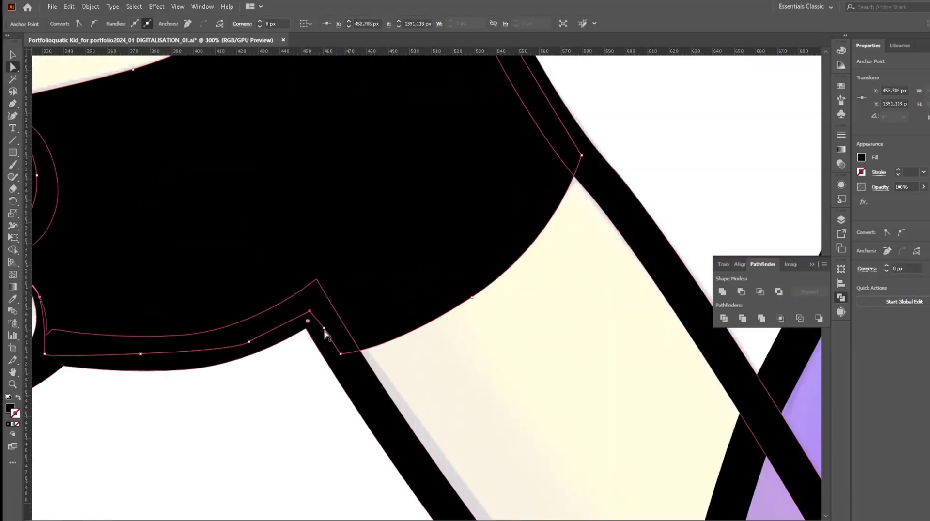
{"action": "left_click_drag", "start_coordinate": [325, 334], "coordinate": [332, 316]}
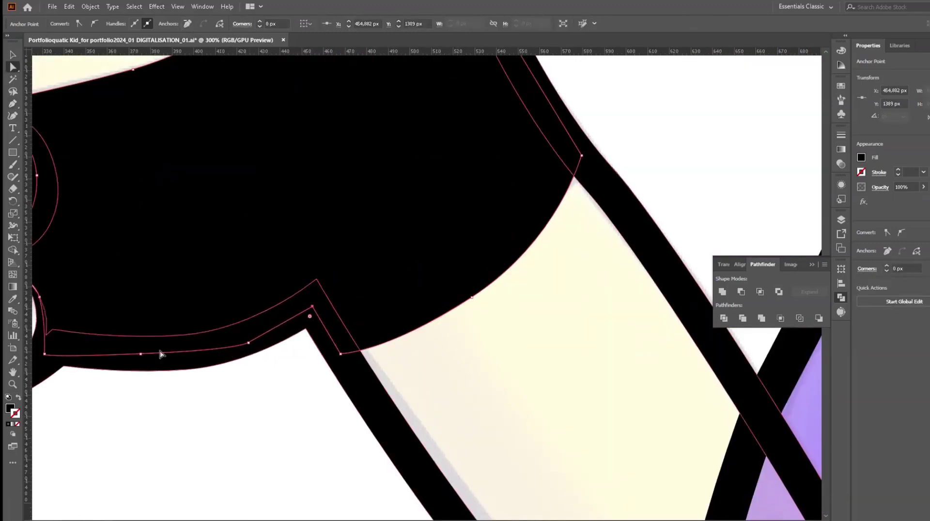
{"action": "left_click_drag", "start_coordinate": [161, 354], "coordinate": [176, 363]}
{"action": "key", "text": "ctrl+shift+a"}
{"action": "key", "text": "ctrl+0"}
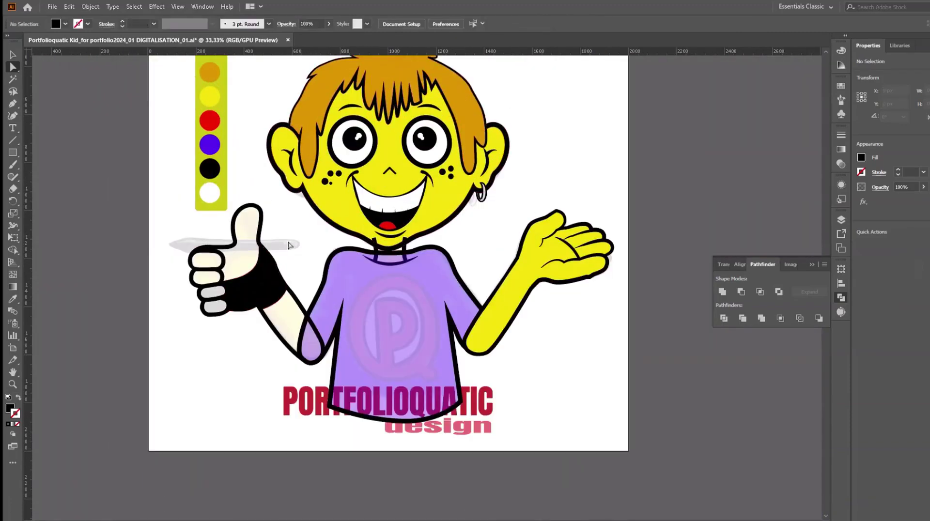
Step: Send the black glove to the back so it sits behind the finger outlines
{"action": "left_click", "coordinate": [280, 276]}
{"action": "key", "text": "ctrl+plus"}
{"action": "key", "text": "ctrl+plus"}
{"action": "key", "text": "ctrl+plus"}
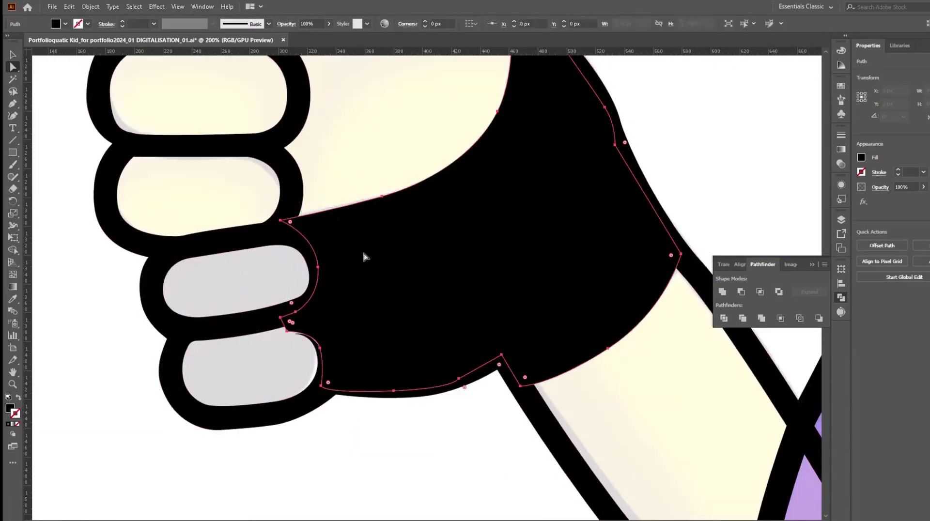
{"action": "right_click", "coordinate": [426, 212]}
{"action": "left_click", "coordinate": [576, 416]}
{"action": "key", "text": "v"}
{"action": "right_click", "coordinate": [466, 85]}
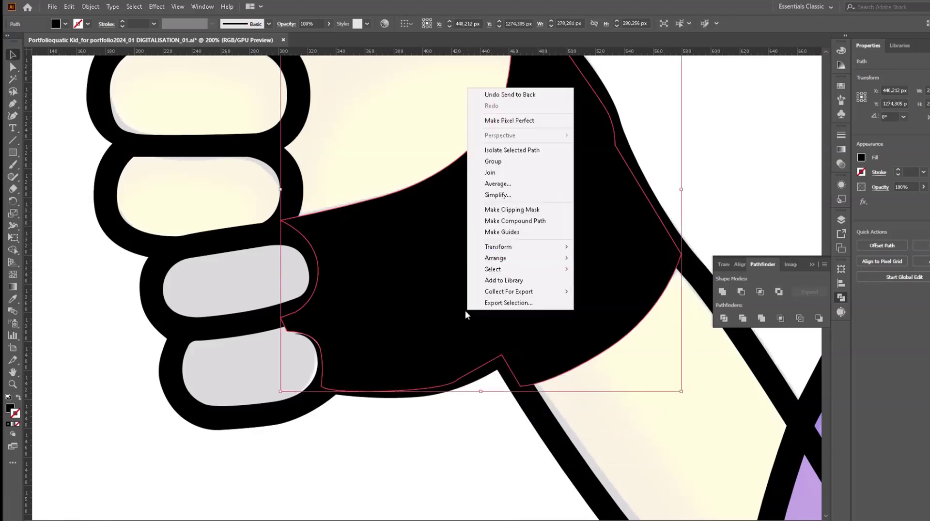
{"action": "left_click", "coordinate": [453, 432]}
{"action": "left_click", "coordinate": [301, 393]}
{"action": "key", "text": "ctrl+shift+a"}
{"action": "key", "text": "p"}
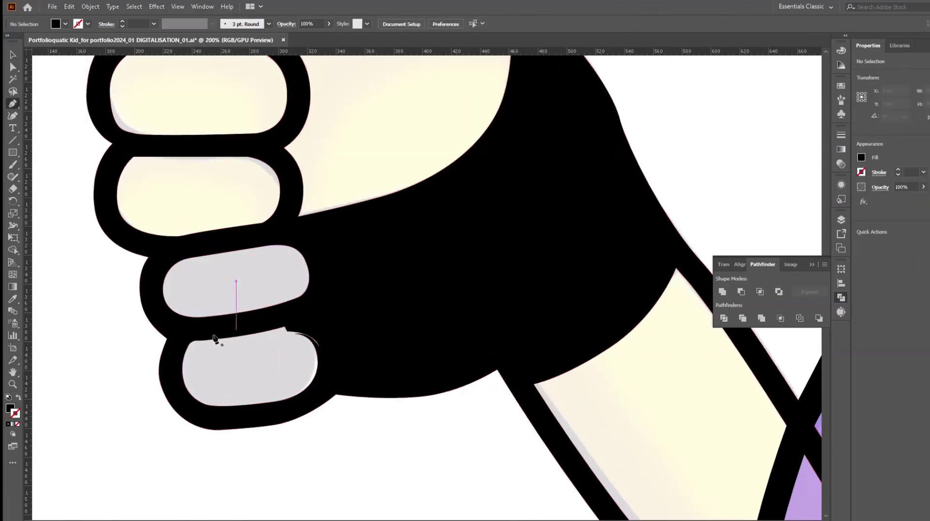
{"action": "left_click", "coordinate": [276, 329]}
{"action": "left_click", "coordinate": [300, 321]}
{"action": "left_click", "coordinate": [316, 316]}
{"action": "left_click", "coordinate": [327, 300]}
{"action": "left_click", "coordinate": [336, 284]}
{"action": "key", "text": "ctrl+z"}
{"action": "key", "text": "ctrl+z"}
{"action": "key", "text": "ctrl+z"}
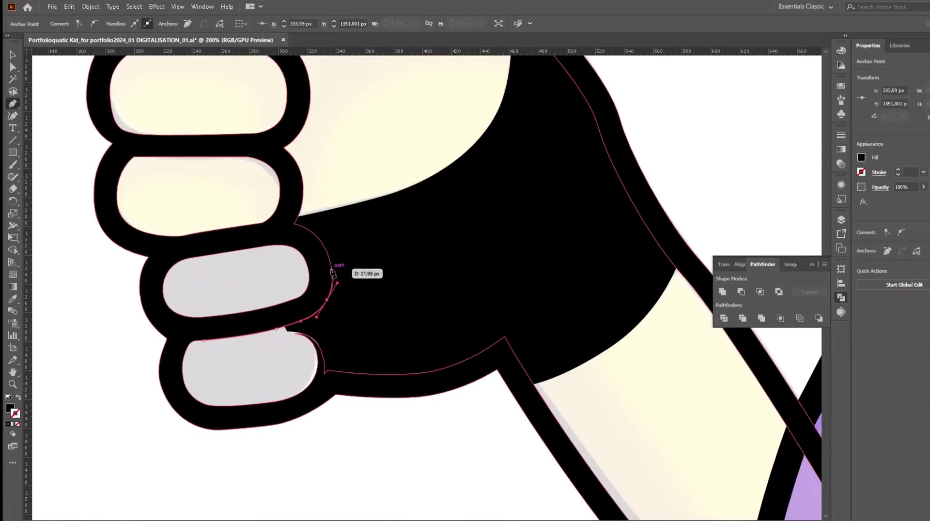
{"action": "mouse_move", "coordinate": [331, 263]}
{"action": "left_mouse_down"}
{"action": "mouse_move", "coordinate": [324, 221]}
{"action": "mouse_move", "coordinate": [306, 229]}
{"action": "mouse_move", "coordinate": [320, 289]}
{"action": "mouse_move", "coordinate": [283, 316]}
{"action": "left_mouse_up"}
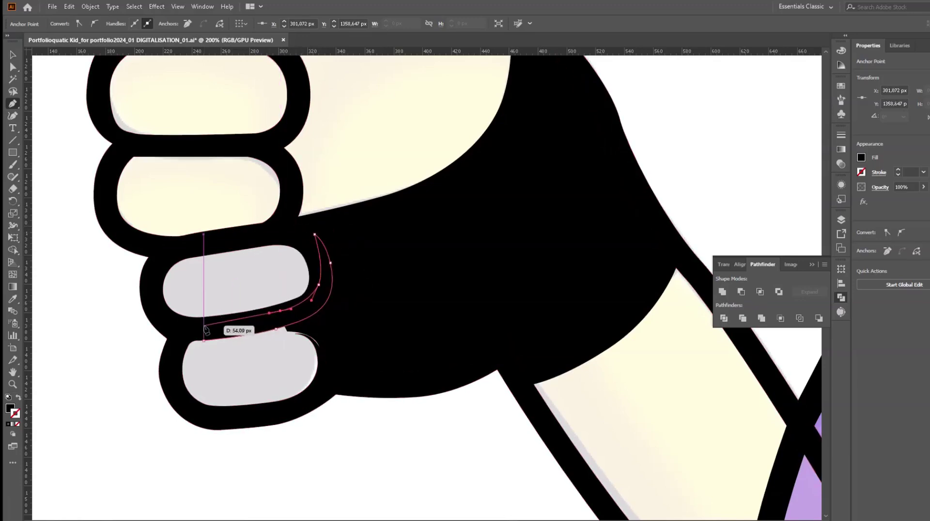
{"action": "left_click_drag", "start_coordinate": [210, 339], "coordinate": [196, 343]}
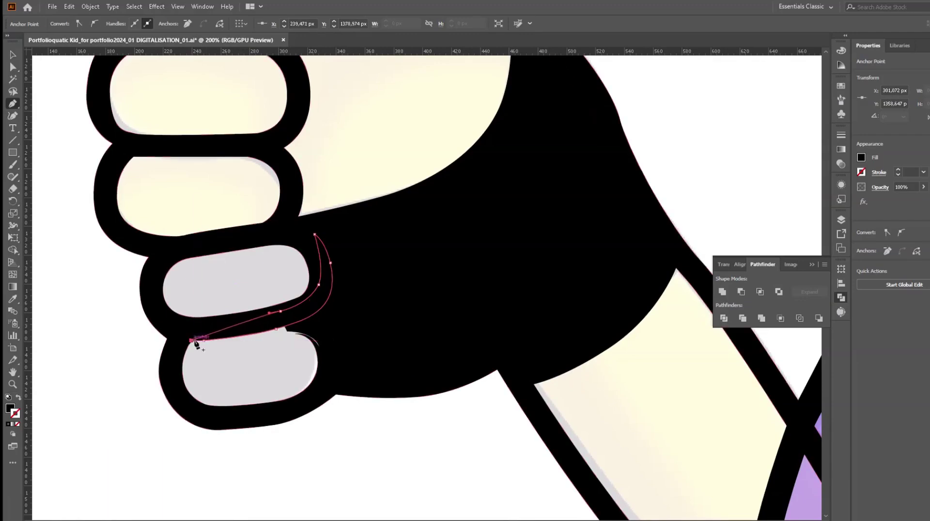
{"action": "double_click", "coordinate": [10, 408]}
{"action": "type", "text": "999999"}
{"action": "key", "text": "Return"}
{"action": "scroll", "coordinate": [270, 346], "scroll_direction": "up", "scroll_amount": 4}
{"action": "mouse_move", "coordinate": [291, 235]}
{"action": "left_mouse_down"}
{"action": "mouse_move", "coordinate": [251, 263]}
{"action": "mouse_move", "coordinate": [207, 260]}
{"action": "left_mouse_up"}
{"action": "scroll", "coordinate": [251, 263], "scroll_direction": "down", "scroll_amount": 2}
{"action": "left_click_drag", "start_coordinate": [282, 264], "coordinate": [282, 264]}
{"action": "left_click", "coordinate": [351, 263]}
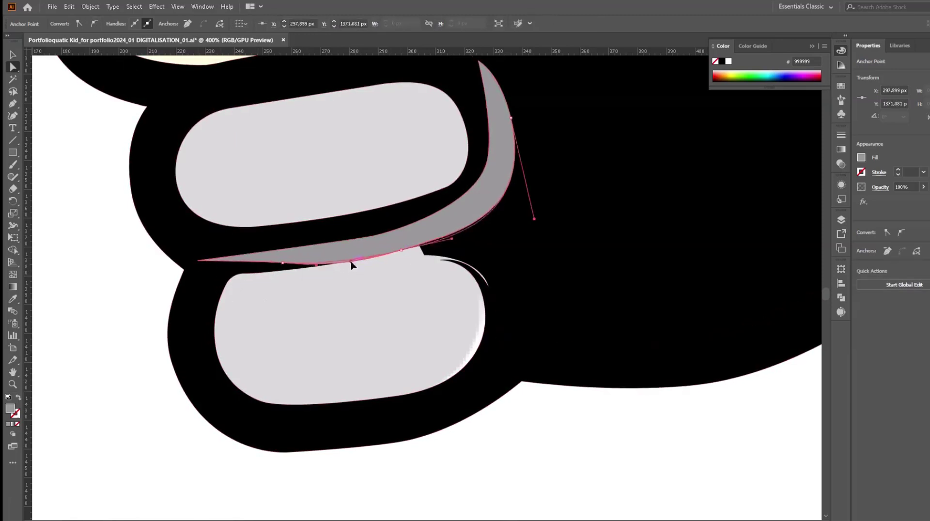
{"action": "key", "text": "ctrl+z"}
{"action": "key", "text": "ctrl+z"}
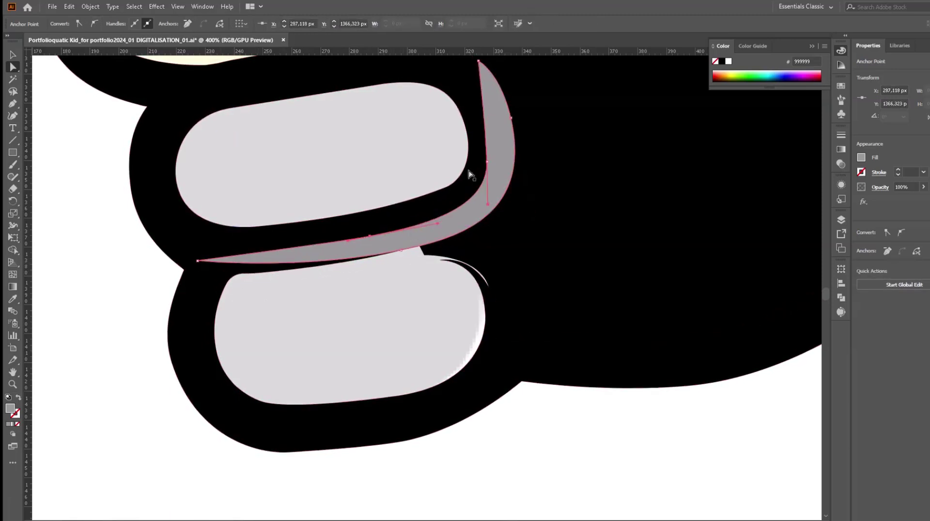
{"action": "scroll", "coordinate": [496, 184], "scroll_direction": "up", "scroll_amount": 3}
{"action": "left_click_drag", "start_coordinate": [479, 121], "coordinate": [459, 119]}
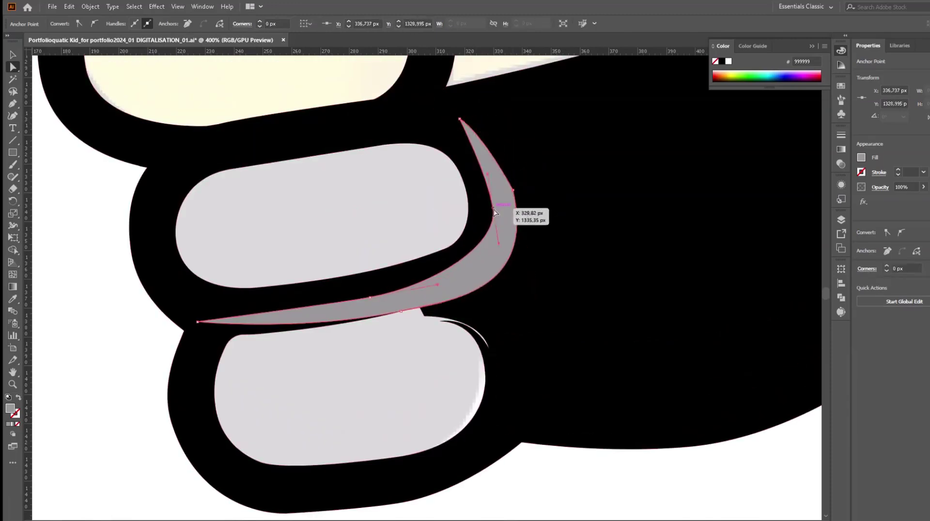
{"action": "mouse_move", "coordinate": [523, 203]}
{"action": "left_mouse_down"}
{"action": "mouse_move", "coordinate": [512, 189]}
{"action": "mouse_move", "coordinate": [529, 245]}
{"action": "left_mouse_up"}
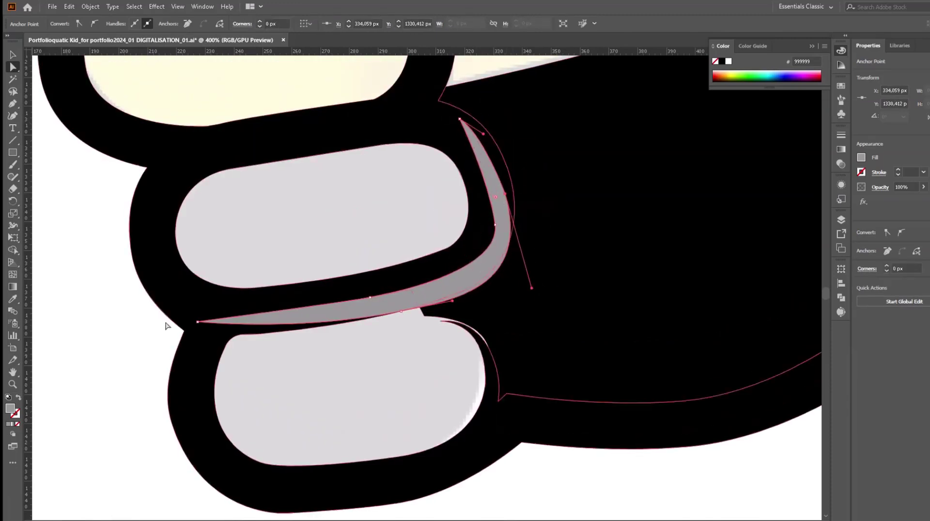
{"action": "double_click", "coordinate": [10, 408]}
{"action": "type", "text": "ffffff"}
{"action": "key", "text": "Return"}
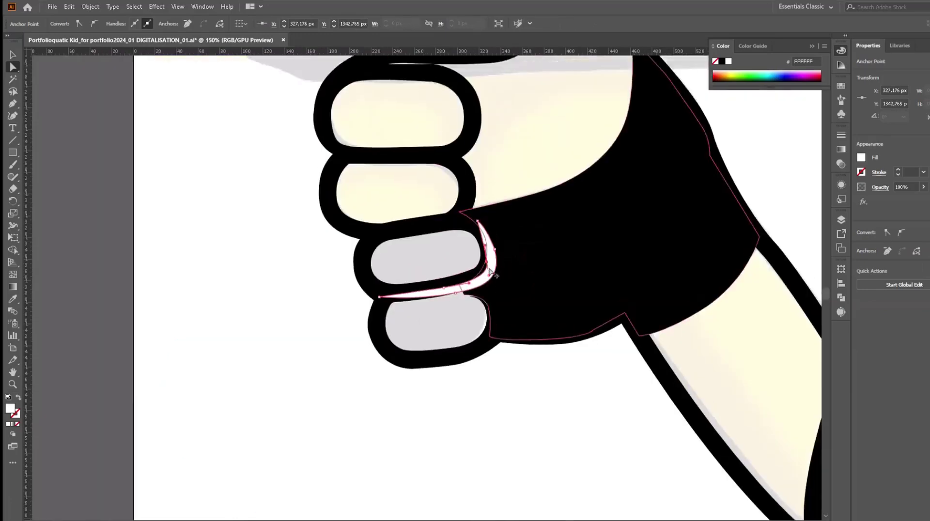
{"action": "left_click_drag", "start_coordinate": [489, 294], "coordinate": [480, 296]}
{"action": "key", "text": "Delete"}
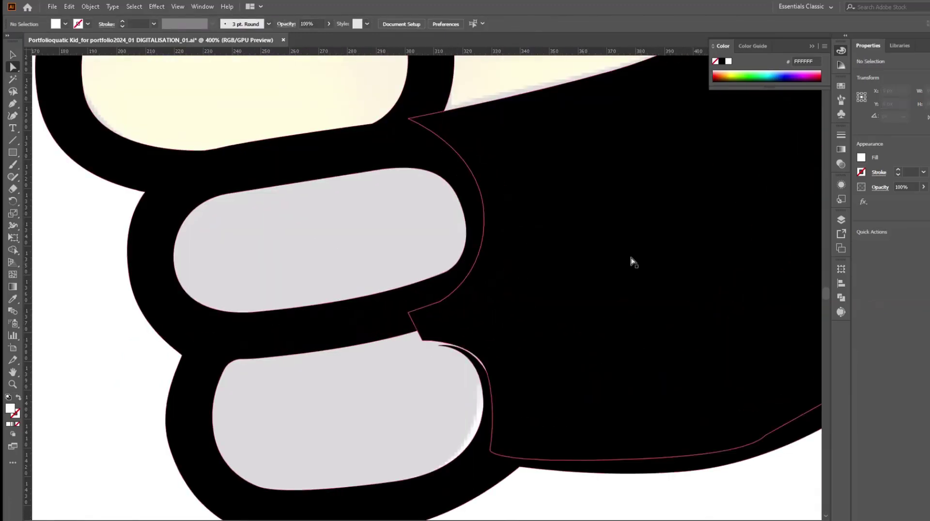
{"action": "key", "text": "v"}
{"action": "left_click", "coordinate": [180, 334]}
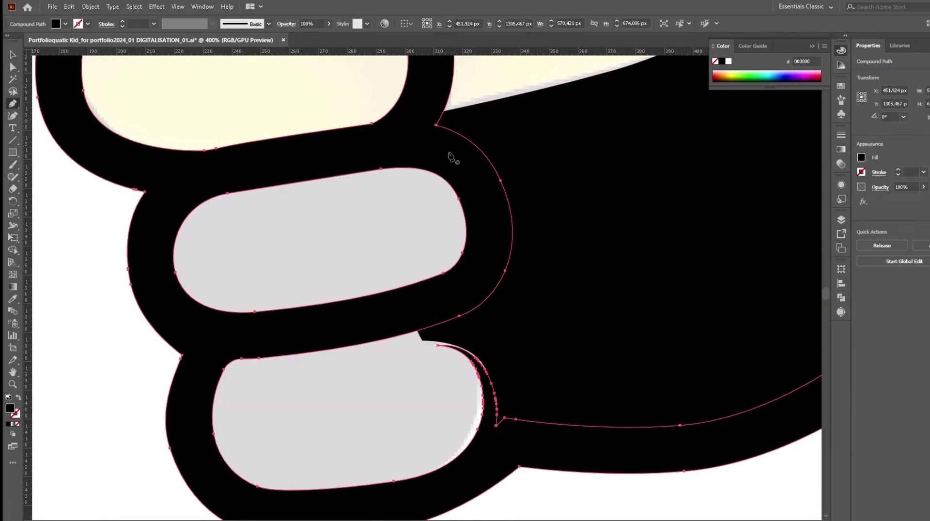
Step: Draw a curved closed strip with a white #ffffff fill along the upper grey finger's edge
{"action": "left_click", "coordinate": [427, 151]}
{"action": "left_click_drag", "start_coordinate": [473, 201], "coordinate": [478, 235]}
{"action": "double_click", "coordinate": [10, 408]}
{"action": "type", "text": "ffffff"}
{"action": "key", "text": "Return"}
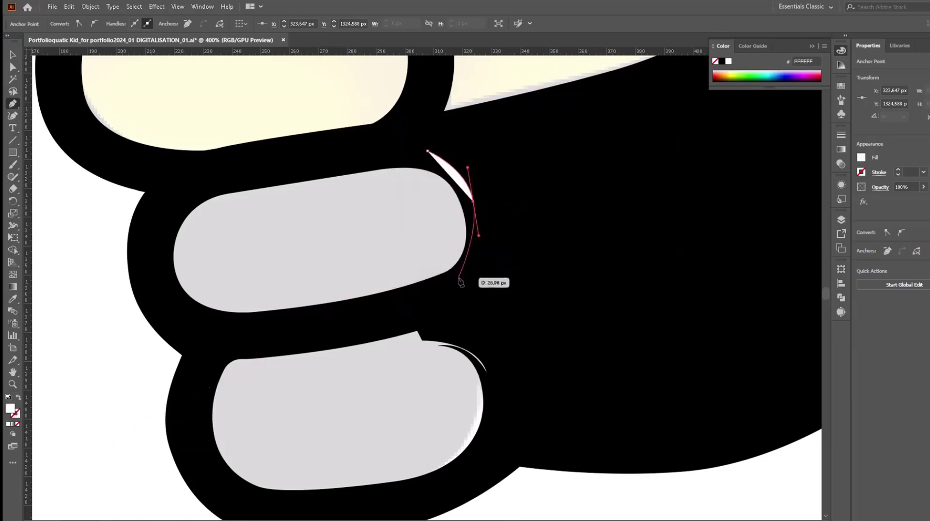
{"action": "left_click_drag", "start_coordinate": [459, 278], "coordinate": [435, 290]}
{"action": "left_click_drag", "start_coordinate": [305, 318], "coordinate": [305, 316]}
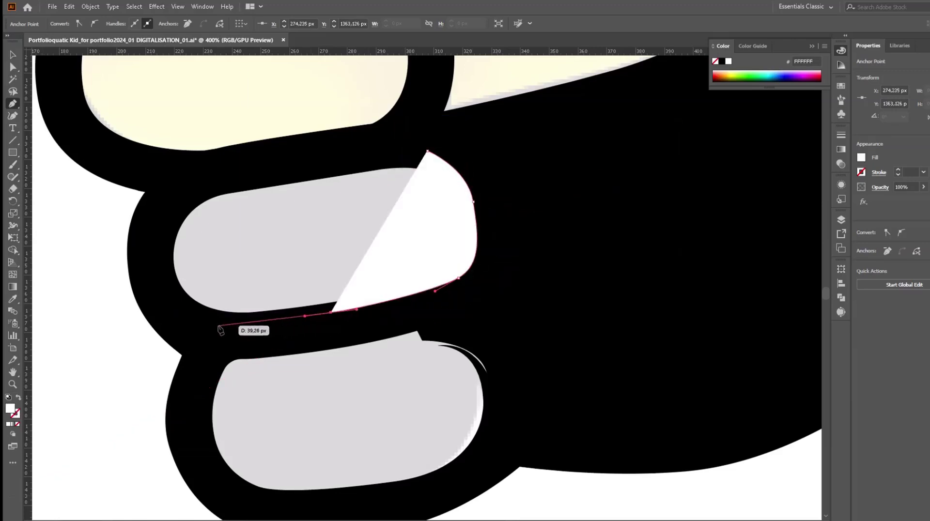
{"action": "left_click", "coordinate": [222, 325]}
{"action": "left_click_drag", "start_coordinate": [236, 344], "coordinate": [310, 337]}
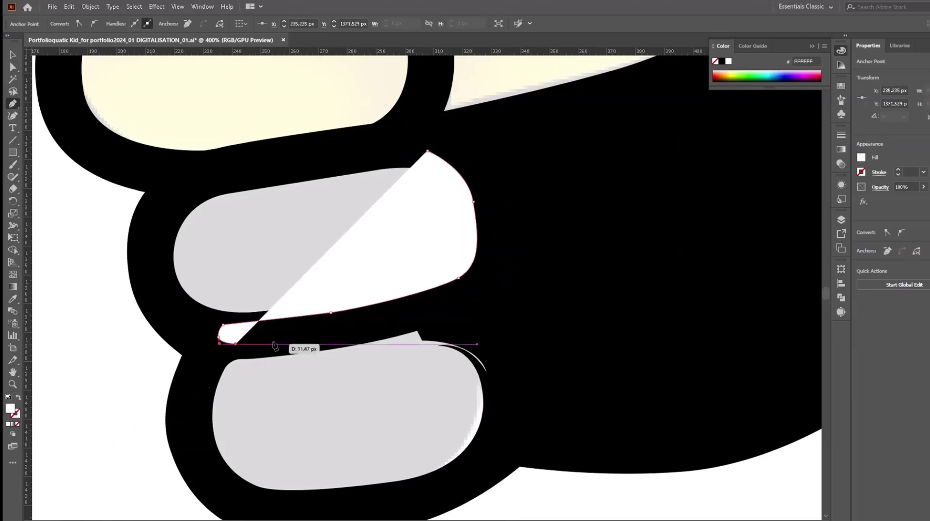
{"action": "left_click_drag", "start_coordinate": [369, 327], "coordinate": [379, 331]}
{"action": "left_click_drag", "start_coordinate": [487, 294], "coordinate": [499, 282]}
{"action": "left_click_drag", "start_coordinate": [501, 197], "coordinate": [490, 168]}
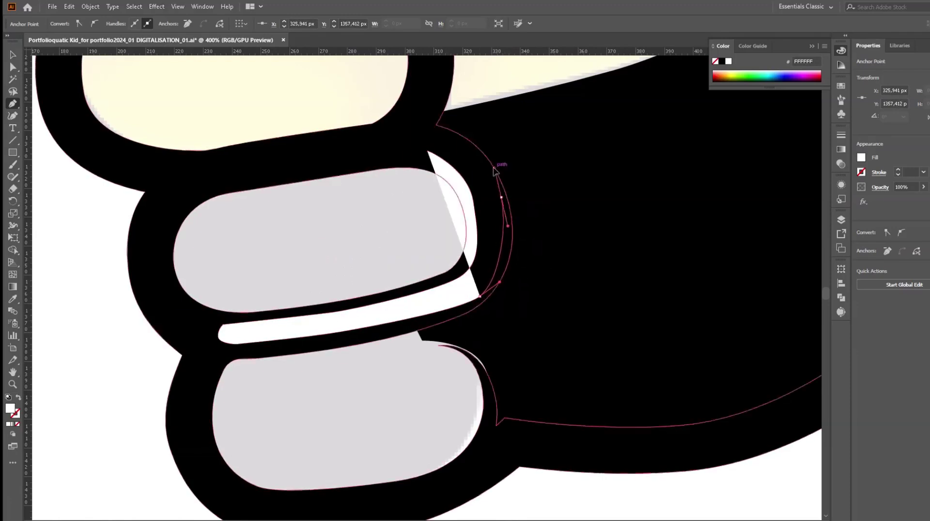
{"action": "left_click", "coordinate": [426, 129]}
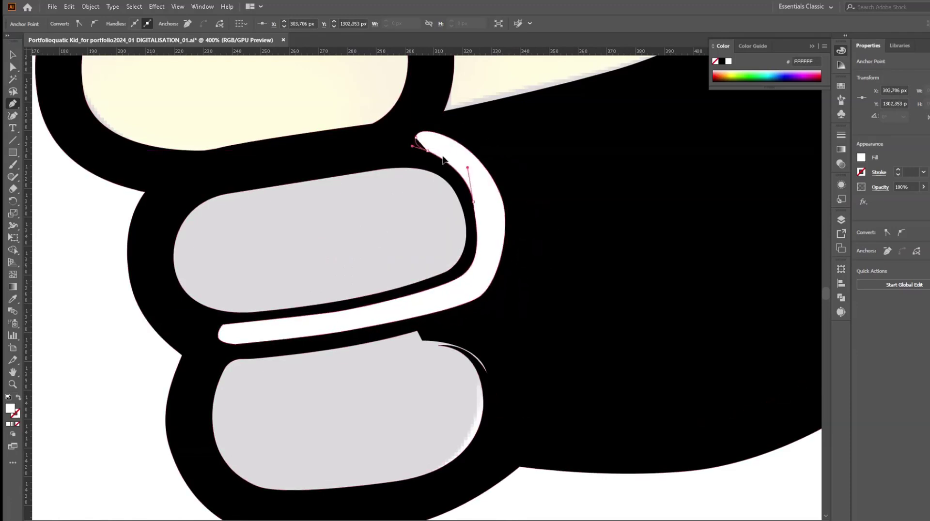
Step: Thin the strip's inner edge and round its top tip by adjusting anchors and handles
{"action": "key", "text": "a"}
{"action": "left_click_drag", "start_coordinate": [473, 201], "coordinate": [467, 274]}
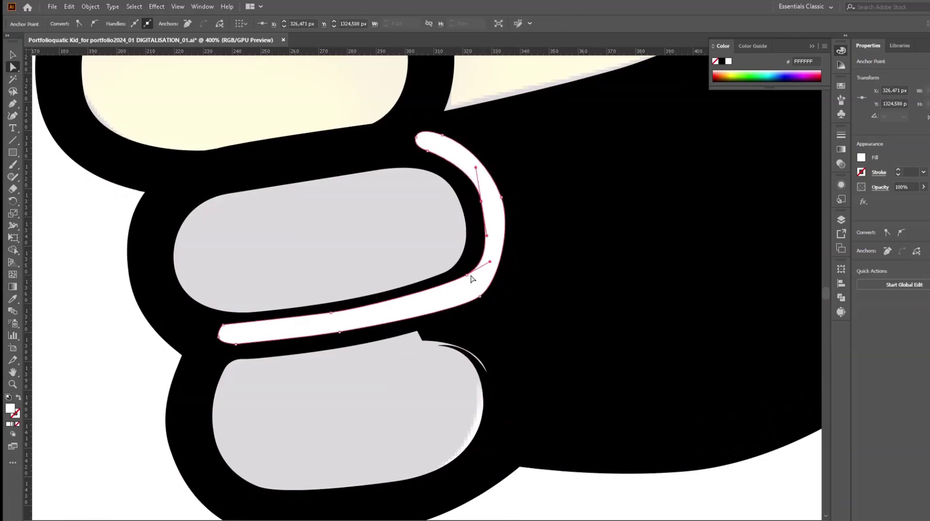
{"action": "key", "text": "a"}
{"action": "left_click", "coordinate": [457, 213]}
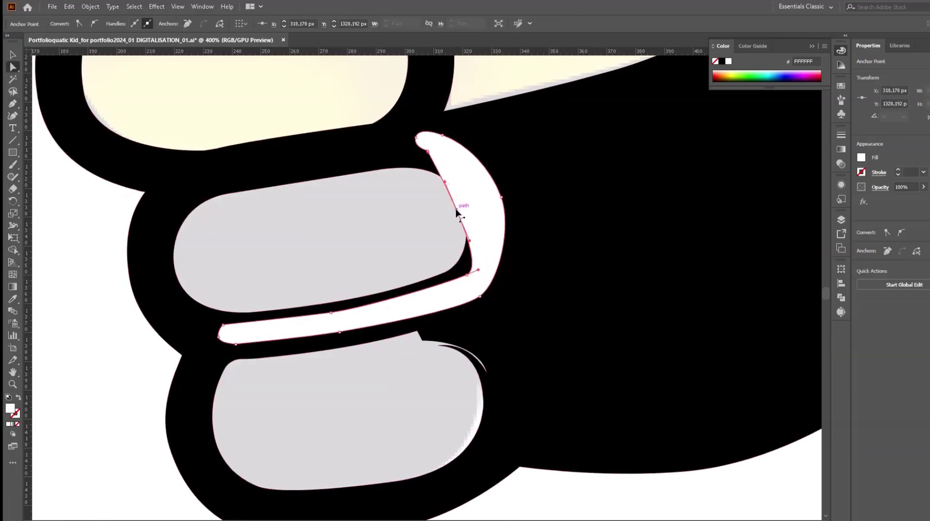
{"action": "scroll", "coordinate": [464, 169], "scroll_direction": "up", "scroll_amount": 5}
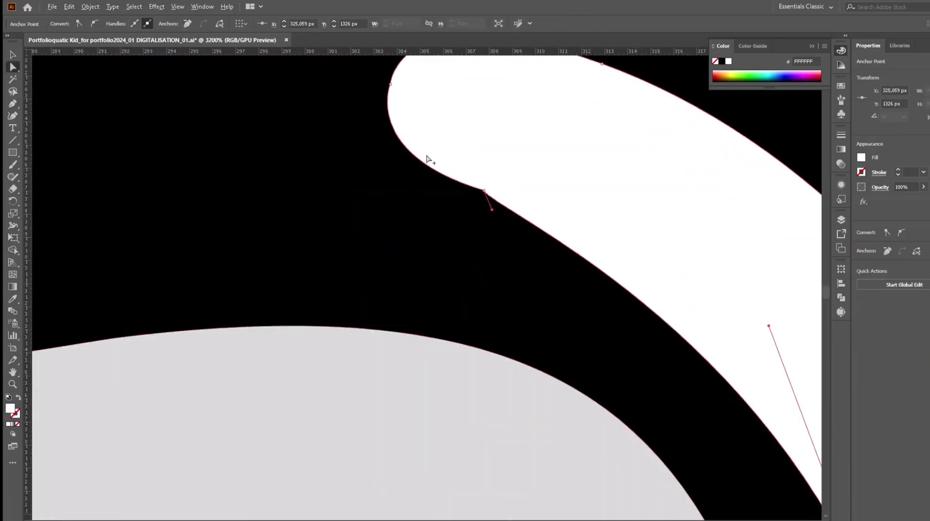
{"action": "left_click", "coordinate": [482, 196]}
{"action": "left_click_drag", "start_coordinate": [363, 151], "coordinate": [391, 106]}
{"action": "left_click_drag", "start_coordinate": [384, 139], "coordinate": [383, 140]}
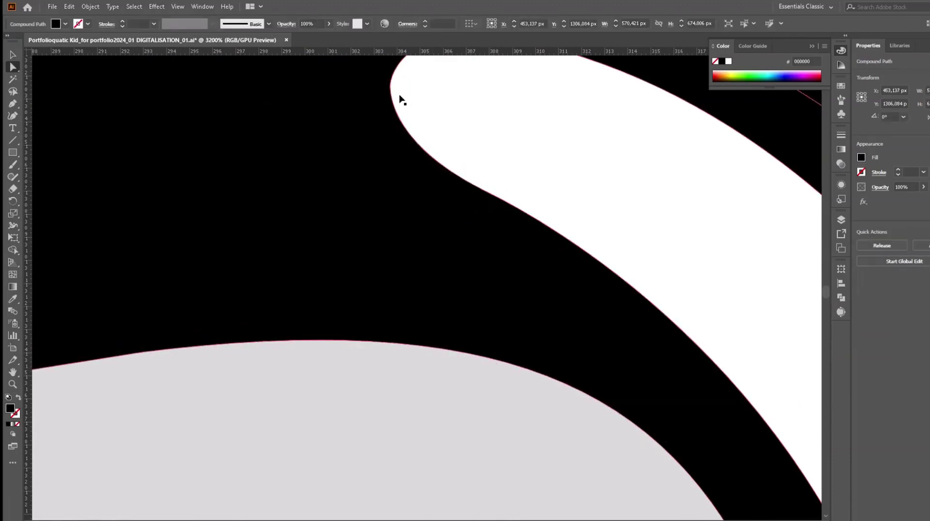
{"action": "key", "text": "ctrl+plus"}
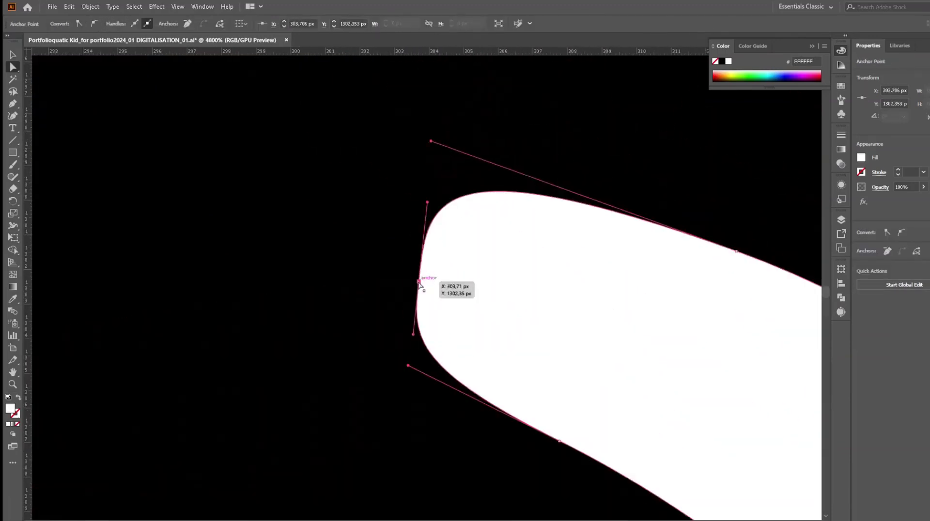
{"action": "left_click_drag", "start_coordinate": [342, 271], "coordinate": [343, 270]}
Step: Smooth the white strip's upper edge curve to finish the highlight
{"action": "scroll", "coordinate": [342, 194], "scroll_direction": "down", "scroll_amount": 6}
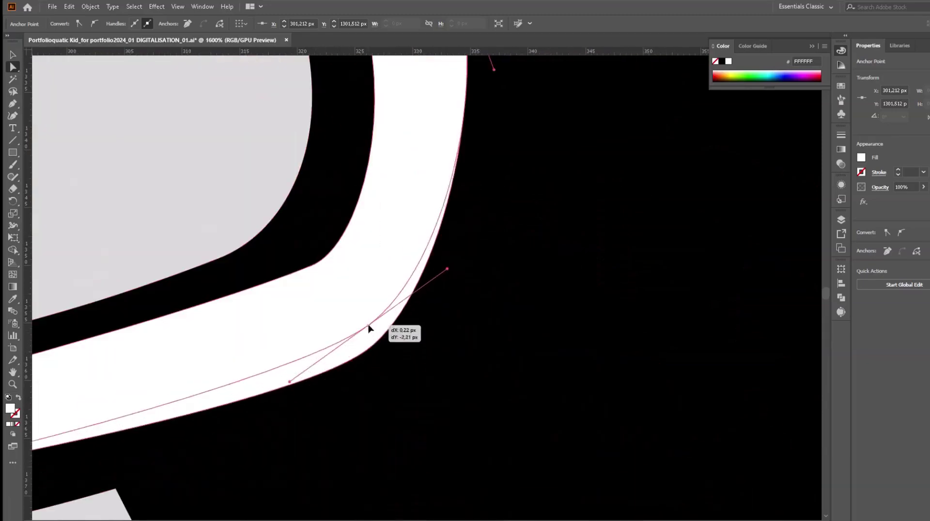
{"action": "scroll", "coordinate": [369, 326], "scroll_direction": "up", "scroll_amount": 3}
{"action": "scroll", "coordinate": [275, 310], "scroll_direction": "up", "scroll_amount": 1}
{"action": "left_click", "coordinate": [275, 309]}
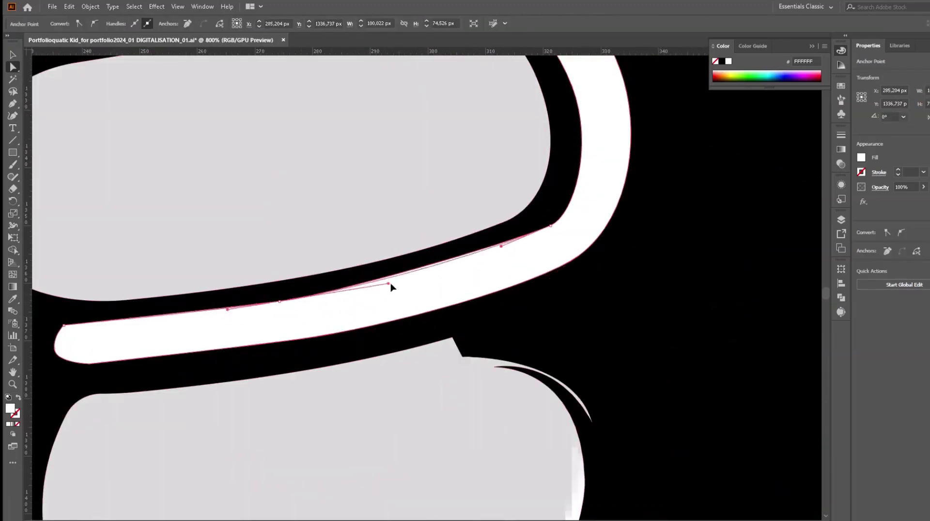
{"action": "left_click_drag", "start_coordinate": [106, 320], "coordinate": [137, 305]}
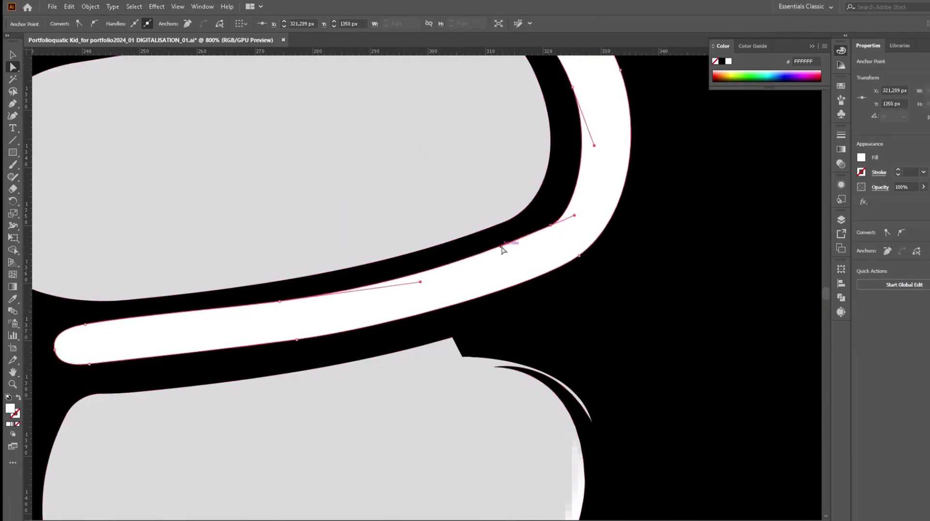
{"action": "scroll", "coordinate": [624, 223], "scroll_direction": "down", "scroll_amount": 5}
{"action": "left_click", "coordinate": [236, 280]}
Step: Outline a second white crescent highlight under the lower grey finger
{"action": "scroll", "coordinate": [313, 308], "scroll_direction": "right", "scroll_amount": 3}
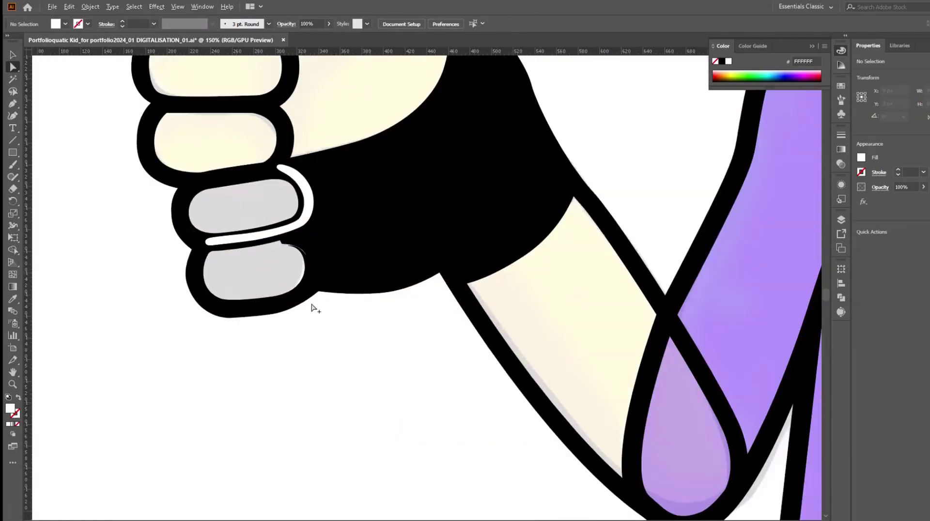
{"action": "mouse_move", "coordinate": [319, 263]}
{"action": "left_mouse_down"}
{"action": "mouse_move", "coordinate": [313, 248]}
{"action": "mouse_move", "coordinate": [308, 255]}
{"action": "left_mouse_up"}
{"action": "left_click", "coordinate": [247, 299]}
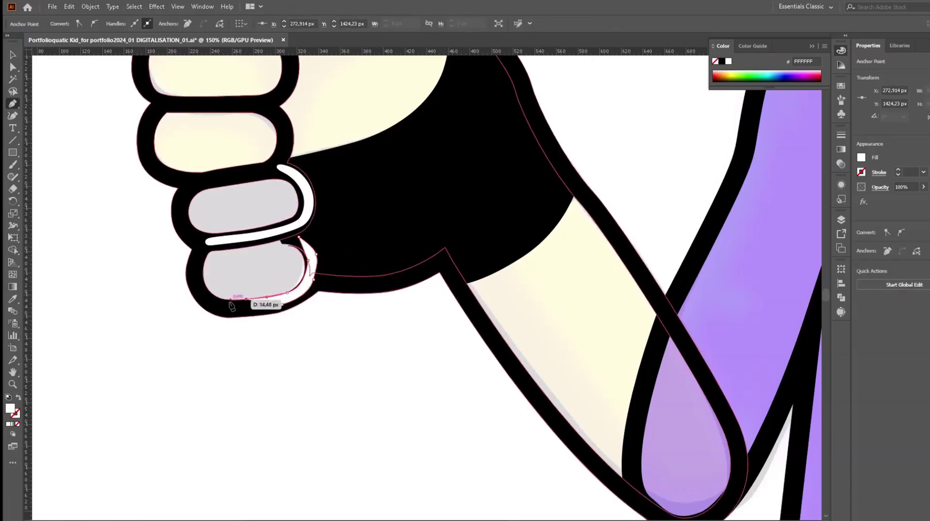
{"action": "left_click", "coordinate": [210, 304]}
Step: Move the crescent's anchors to sharpen its tip and curve it around the finger's end
{"action": "scroll", "coordinate": [290, 309], "scroll_direction": "up", "scroll_amount": 4}
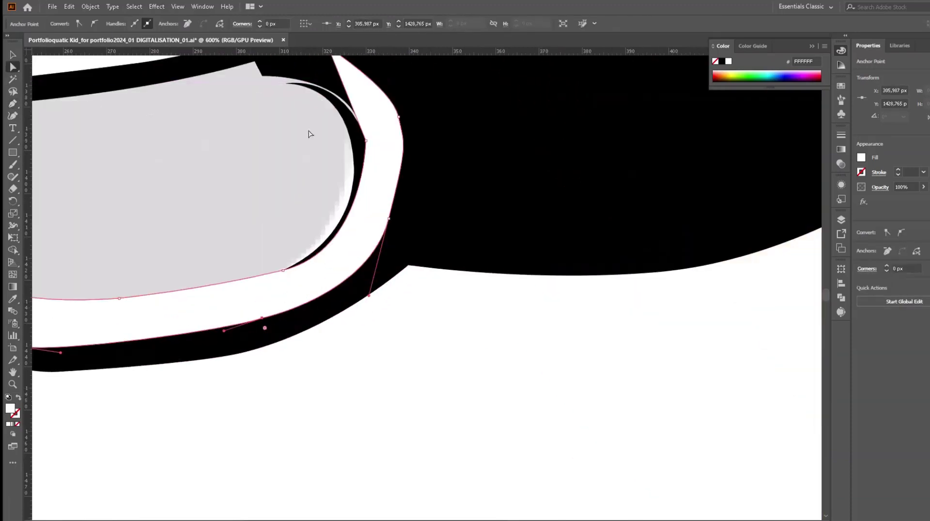
{"action": "left_click_drag", "start_coordinate": [394, 221], "coordinate": [404, 223]}
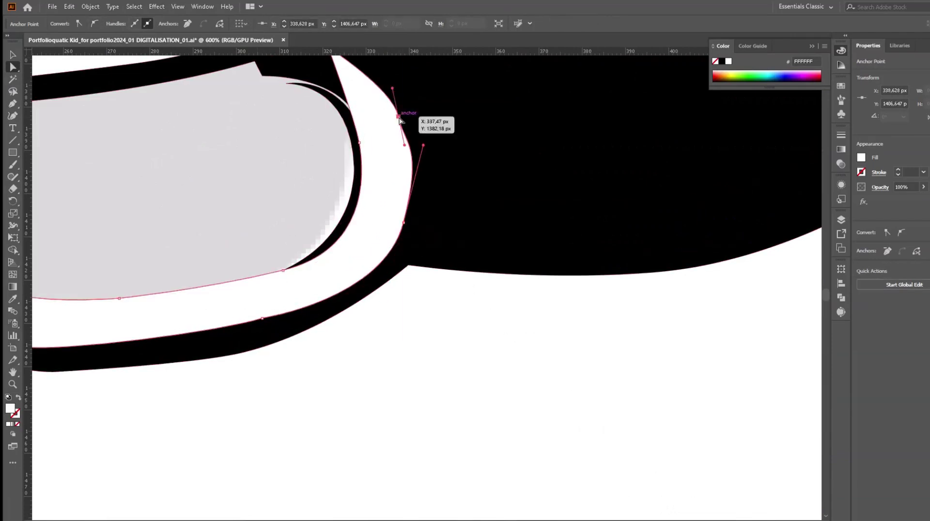
{"action": "scroll", "coordinate": [402, 194], "scroll_direction": "up", "scroll_amount": 3}
{"action": "left_click_drag", "start_coordinate": [398, 154], "coordinate": [389, 161]}
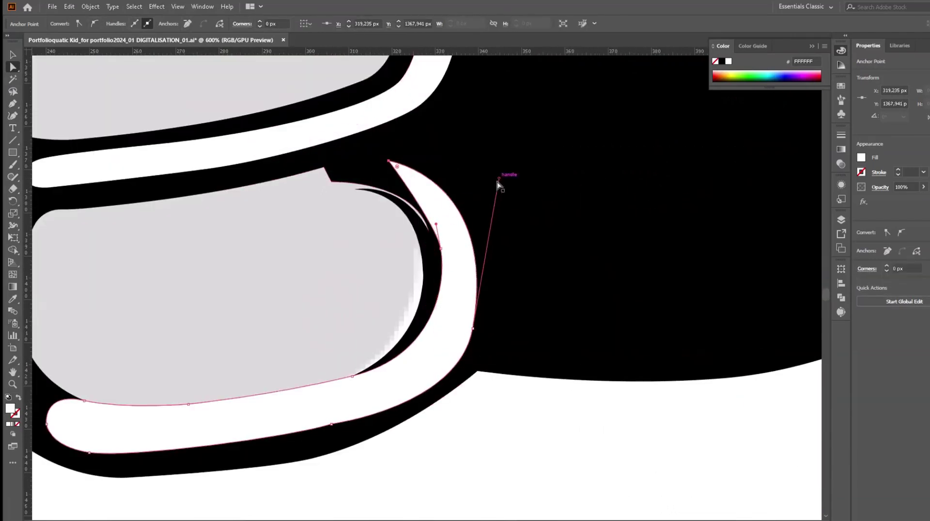
{"action": "left_click_drag", "start_coordinate": [473, 331], "coordinate": [474, 334]}
{"action": "scroll", "coordinate": [394, 379], "scroll_direction": "down", "scroll_amount": 3}
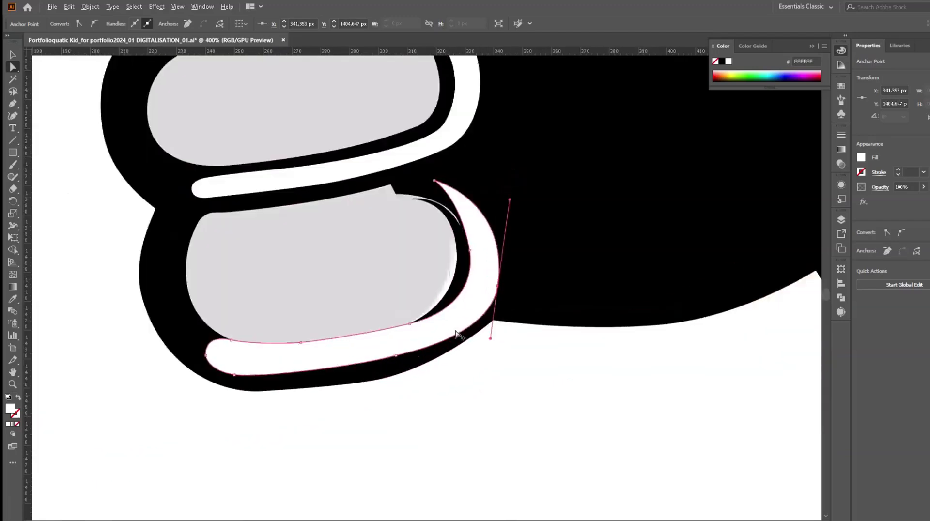
{"action": "scroll", "coordinate": [394, 380], "scroll_direction": "down", "scroll_amount": 3}
{"action": "scroll", "coordinate": [382, 371], "scroll_direction": "up", "scroll_amount": 5}
{"action": "left_click_drag", "start_coordinate": [383, 371], "coordinate": [344, 270]}
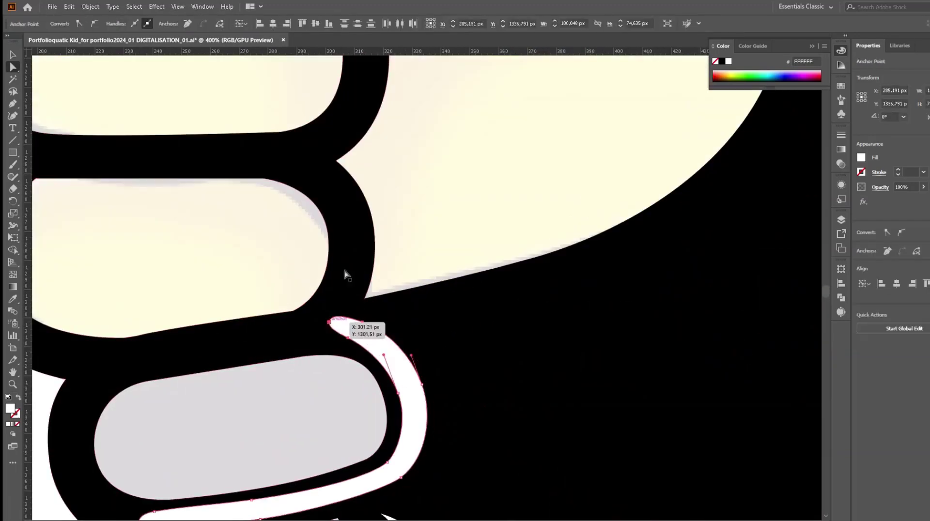
{"action": "scroll", "coordinate": [453, 357], "scroll_direction": "down", "scroll_amount": 3}
{"action": "scroll", "coordinate": [471, 352], "scroll_direction": "up", "scroll_amount": 2}
Step: Draw a closed black shape covering the grey lower fingers
{"action": "key", "text": "p"}
{"action": "left_click", "coordinate": [403, 316]}
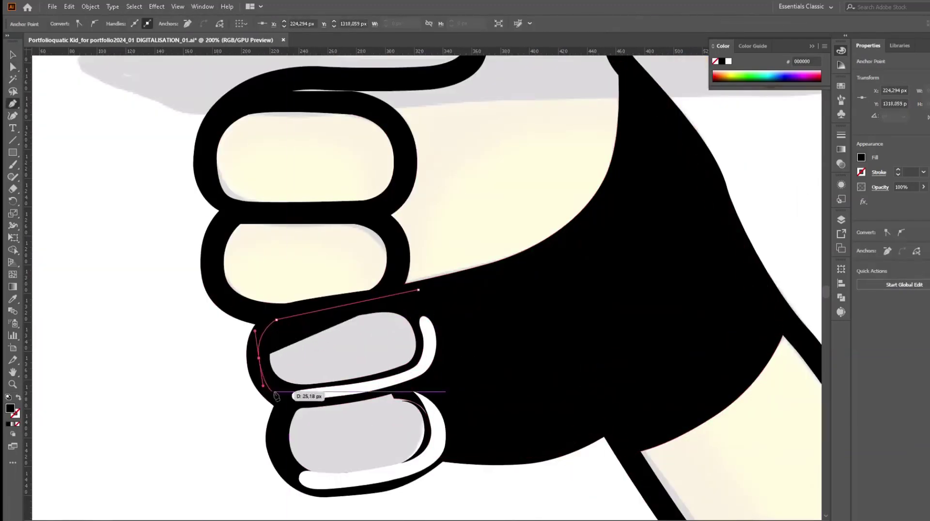
{"action": "left_click_drag", "start_coordinate": [265, 388], "coordinate": [271, 436]}
{"action": "left_click", "coordinate": [302, 482]}
{"action": "left_click", "coordinate": [404, 316]}
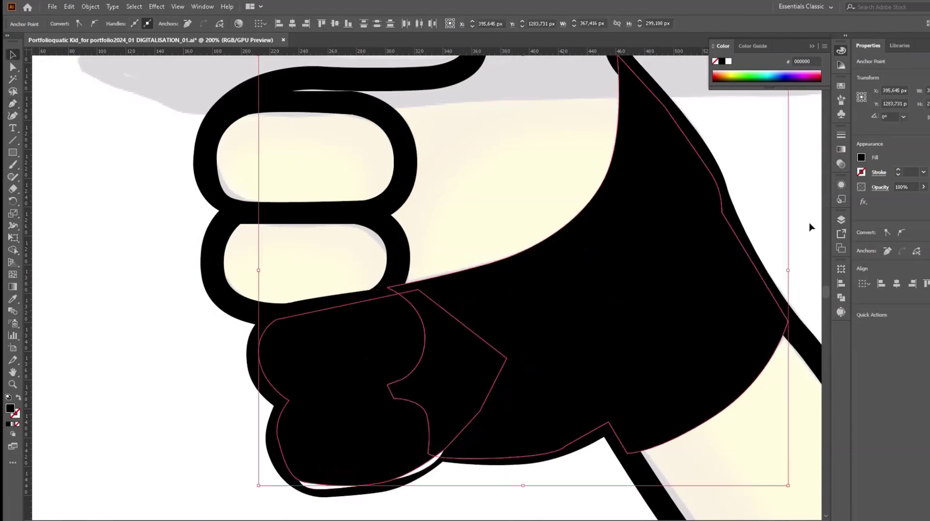
Step: Unite it with the black hand in Pathfinder and send it backward behind the highlights
{"action": "key", "text": "shift+ctrl+F9"}
{"action": "left_click", "coordinate": [724, 292]}
{"action": "right_click", "coordinate": [553, 109]}
{"action": "left_click", "coordinate": [694, 301]}
{"action": "scroll", "coordinate": [183, 345], "scroll_direction": "down", "scroll_amount": 4}
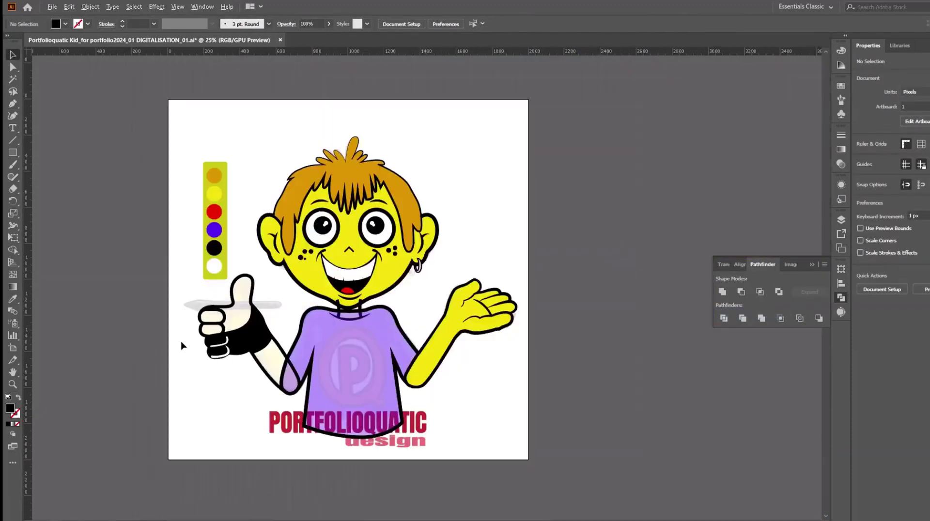
{"action": "scroll", "coordinate": [368, 320], "scroll_direction": "up", "scroll_amount": 6}
Step: Lower an anchor on the upper white highlight and round its left end
{"action": "key", "text": "a"}
{"action": "left_click", "coordinate": [431, 318]}
{"action": "left_click_drag", "start_coordinate": [431, 318], "coordinate": [432, 340]}
{"action": "scroll", "coordinate": [345, 357], "scroll_direction": "down", "scroll_amount": 3}
{"action": "scroll", "coordinate": [391, 353], "scroll_direction": "down", "scroll_amount": 2}
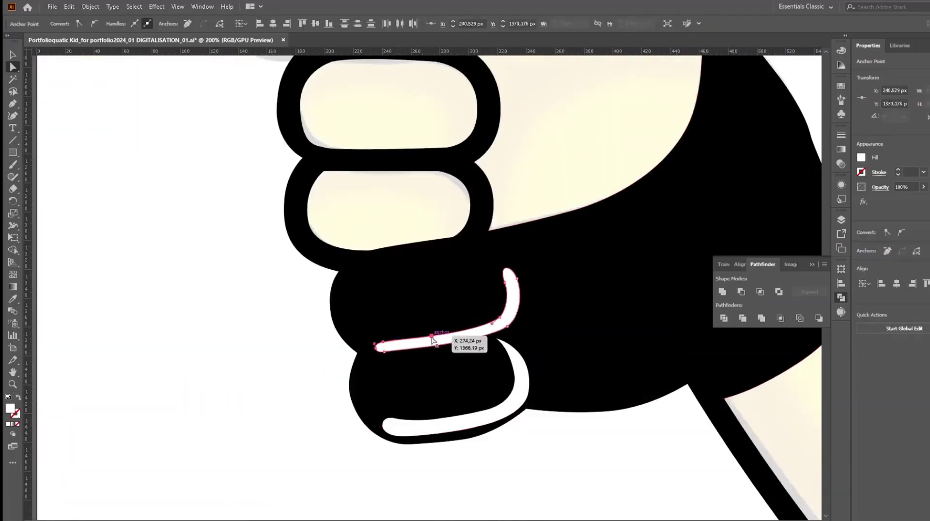
{"action": "scroll", "coordinate": [381, 349], "scroll_direction": "up", "scroll_amount": 5}
{"action": "left_click_drag", "start_coordinate": [380, 383], "coordinate": [355, 411]}
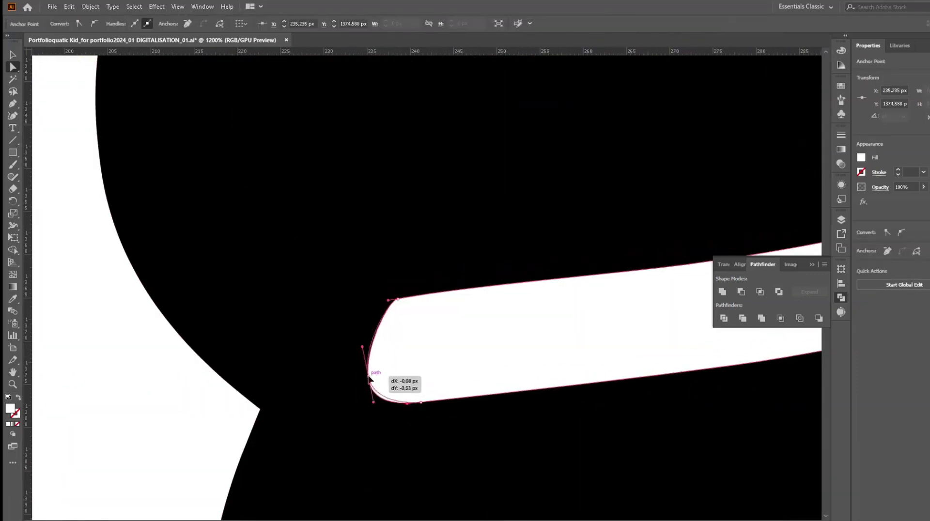
{"action": "scroll", "coordinate": [356, 411], "scroll_direction": "down", "scroll_amount": 3}
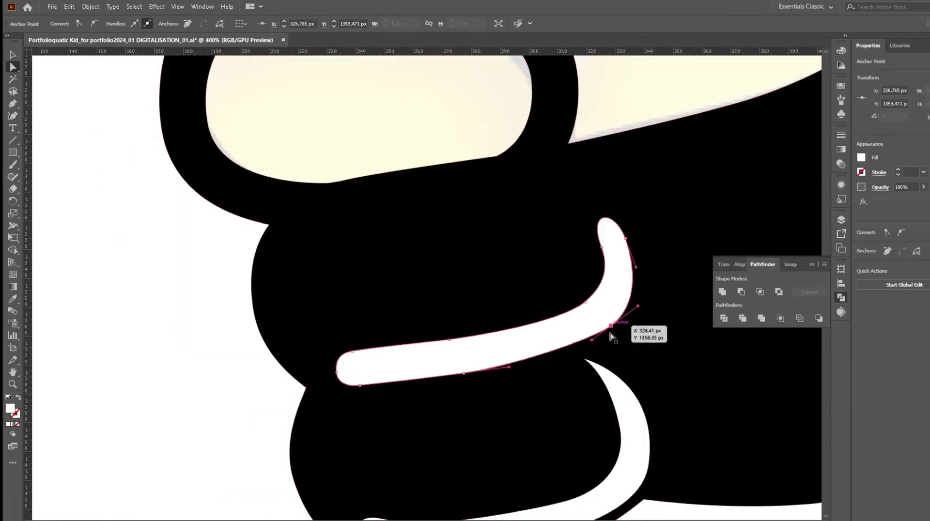
{"action": "scroll", "coordinate": [611, 337], "scroll_direction": "up", "scroll_amount": 2}
Step: Round off the lower crescent highlight's sharp top tip
{"action": "left_click", "coordinate": [482, 249]}
{"action": "key", "text": "a"}
{"action": "left_click_drag", "start_coordinate": [452, 220], "coordinate": [523, 243]}
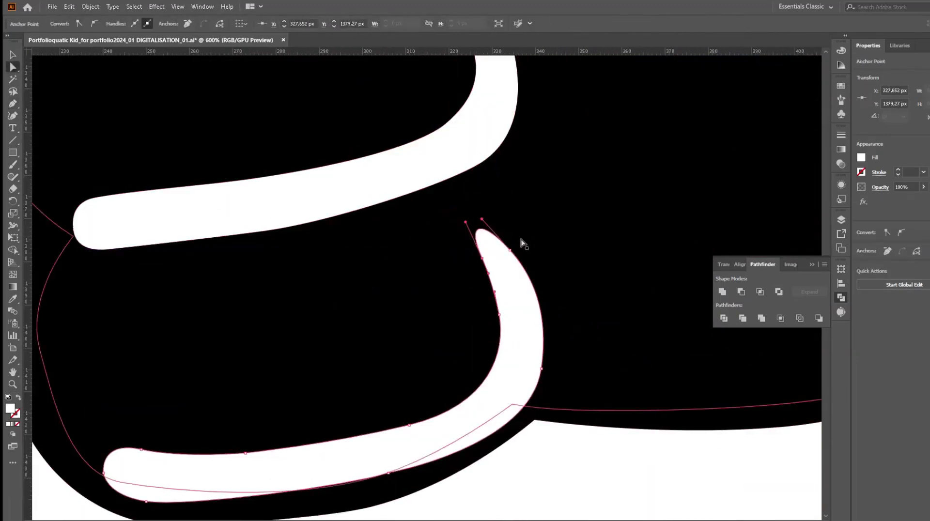
{"action": "left_click", "coordinate": [460, 239]}
{"action": "scroll", "coordinate": [488, 305], "scroll_direction": "down", "scroll_amount": 3}
{"action": "scroll", "coordinate": [481, 311], "scroll_direction": "up", "scroll_amount": 2}
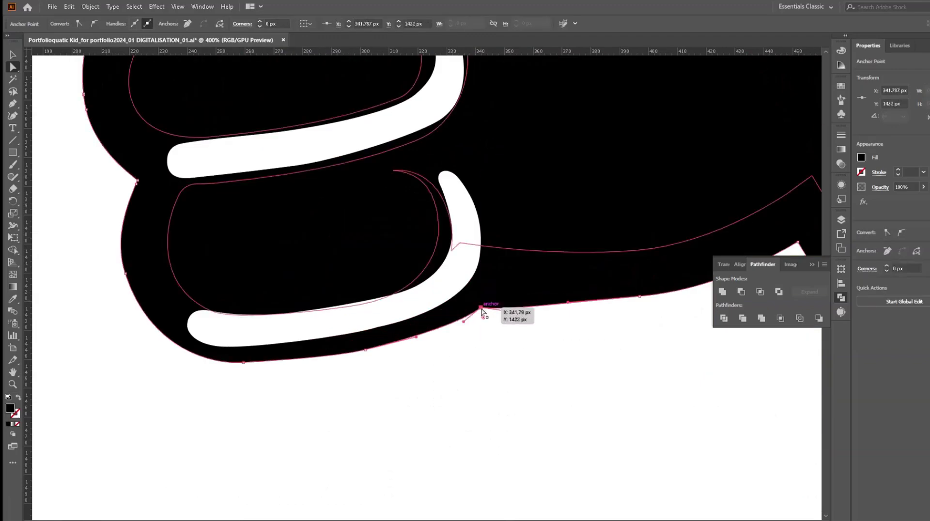
{"action": "left_click", "coordinate": [494, 307]}
{"action": "key", "text": "ctrl+1"}
Step: Trace a closed black pointing-finger shape over the grey bar behind the thumb
{"action": "scroll", "coordinate": [355, 375], "scroll_direction": "up", "scroll_amount": 2}
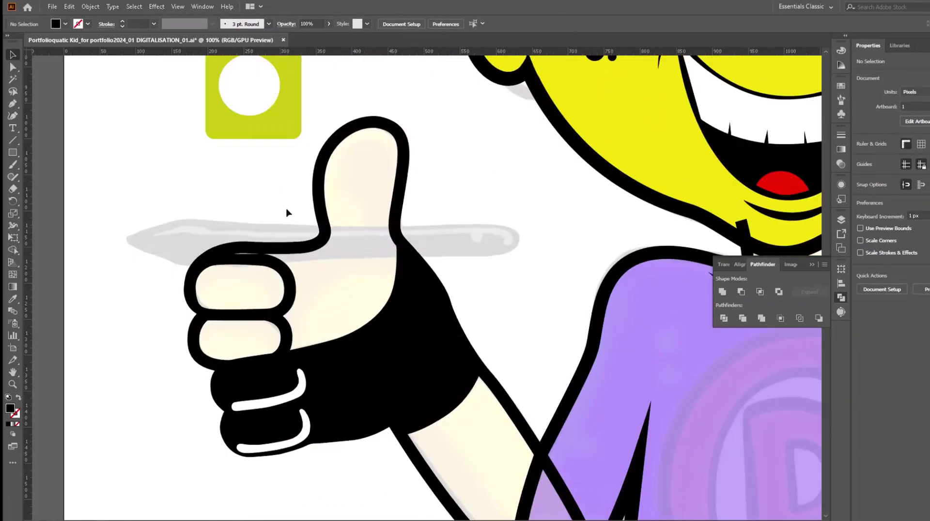
{"action": "key", "text": "p"}
{"action": "left_click", "coordinate": [180, 264]}
{"action": "left_click", "coordinate": [316, 260]}
{"action": "left_click_drag", "start_coordinate": [489, 256], "coordinate": [508, 252]}
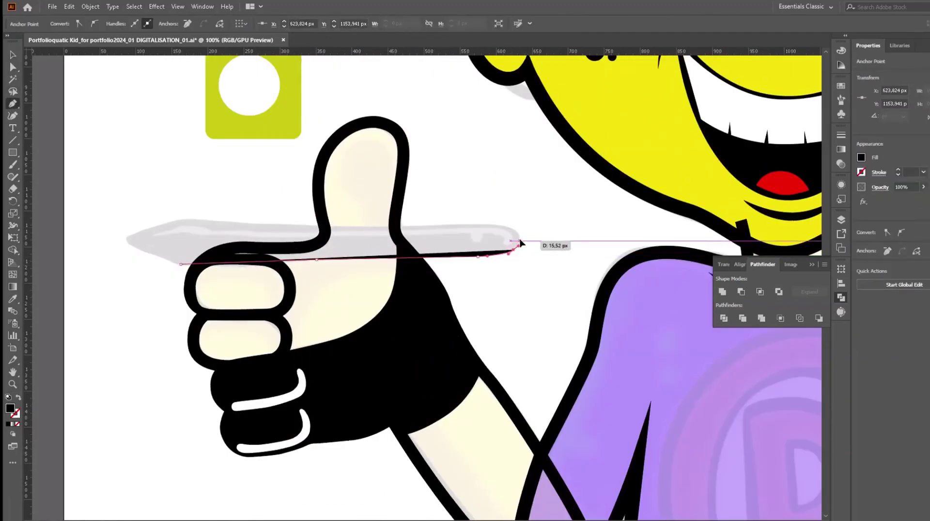
{"action": "left_click", "coordinate": [260, 225]}
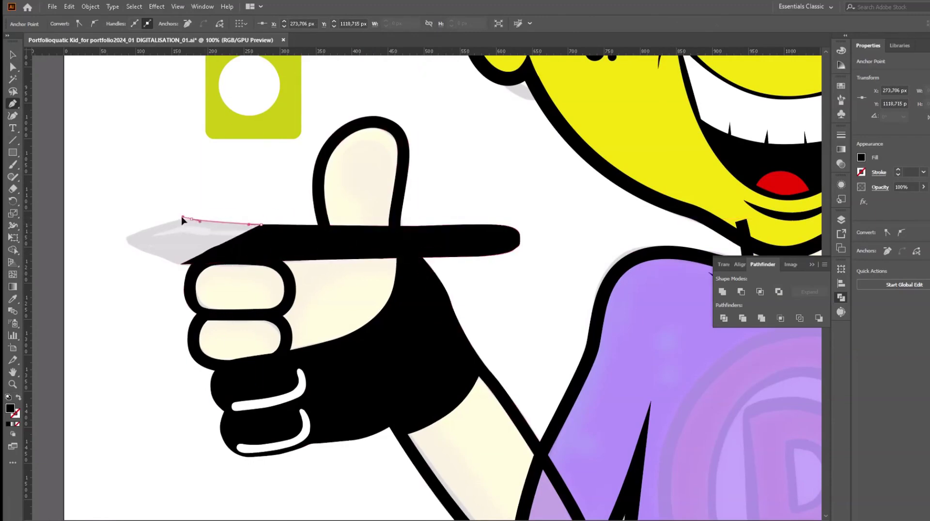
{"action": "left_click", "coordinate": [140, 232]}
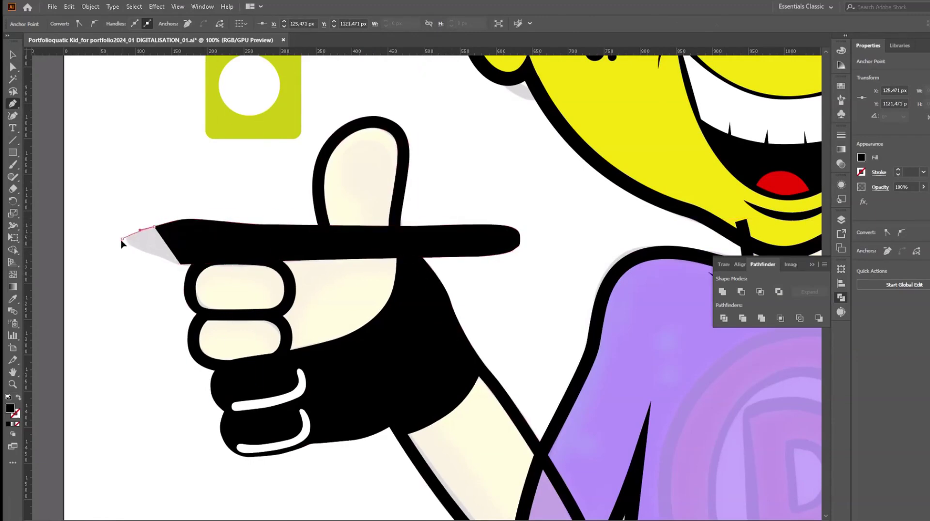
{"action": "left_click", "coordinate": [180, 265]}
Step: Pull out the finger tip's upper curve and move the tip anchor to sharpen the point
{"action": "key", "text": "a"}
{"action": "scroll", "coordinate": [311, 270], "scroll_direction": "up", "scroll_amount": 5}
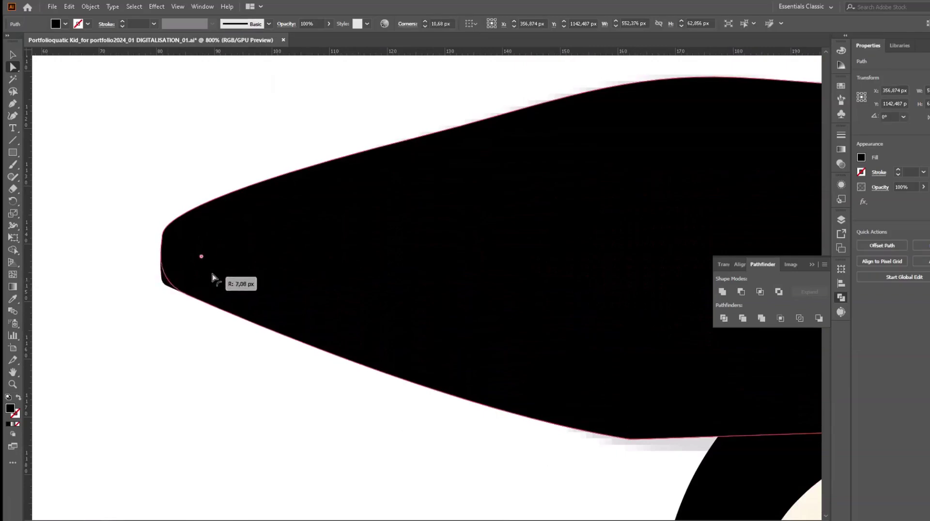
{"action": "left_click_drag", "start_coordinate": [163, 220], "coordinate": [170, 192]}
{"action": "scroll", "coordinate": [164, 256], "scroll_direction": "down", "scroll_amount": 2}
{"action": "left_click", "coordinate": [160, 254]}
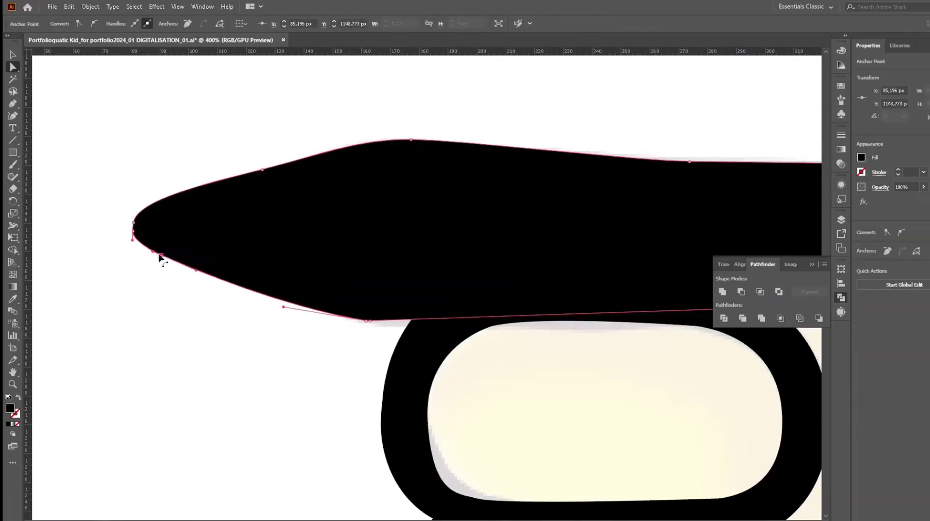
{"action": "left_click_drag", "start_coordinate": [135, 226], "coordinate": [148, 220]}
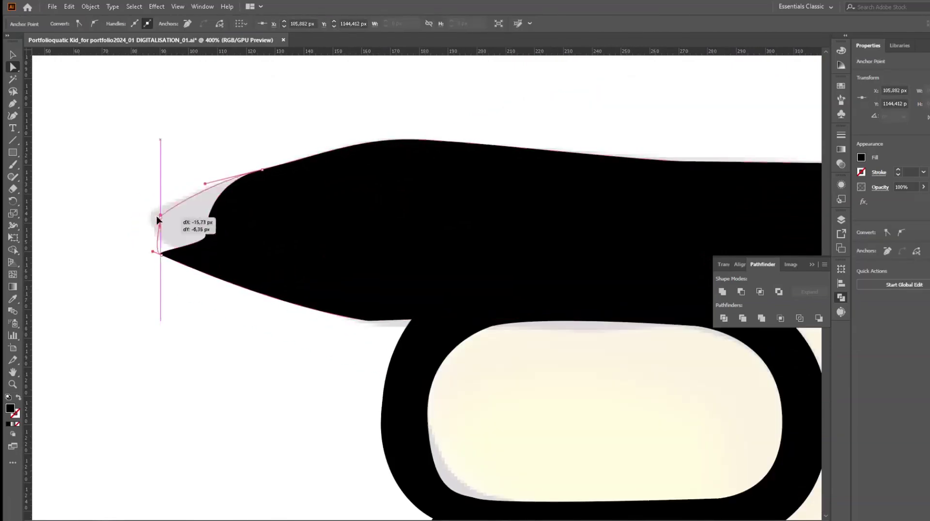
{"action": "mouse_move", "coordinate": [162, 255]}
{"action": "left_mouse_down"}
{"action": "mouse_move", "coordinate": [289, 238]}
{"action": "mouse_move", "coordinate": [243, 277]}
{"action": "left_mouse_up"}
Step: Delete a surplus lower anchor and smooth the finger's lower contour and rounded tip
{"action": "left_click", "coordinate": [366, 320]}
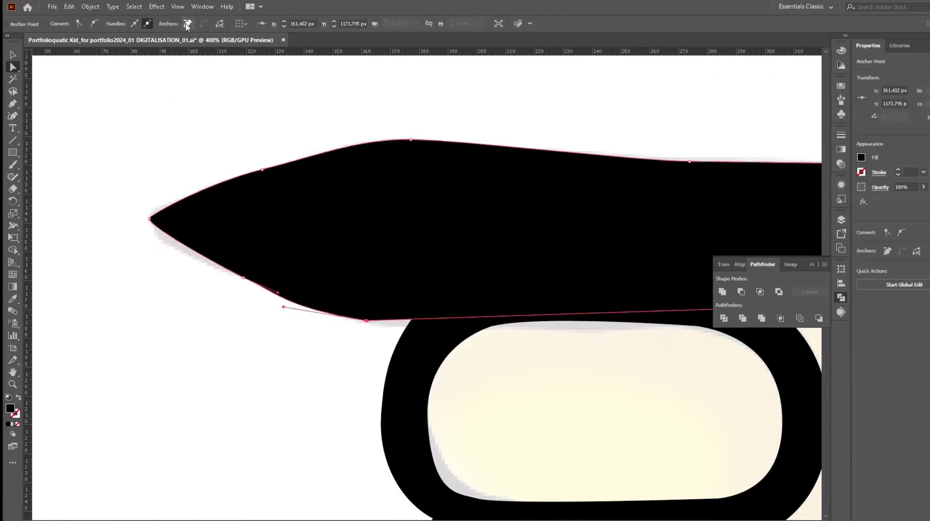
{"action": "left_click", "coordinate": [187, 26]}
{"action": "left_click", "coordinate": [374, 321]}
{"action": "left_click_drag", "start_coordinate": [373, 323], "coordinate": [246, 297]}
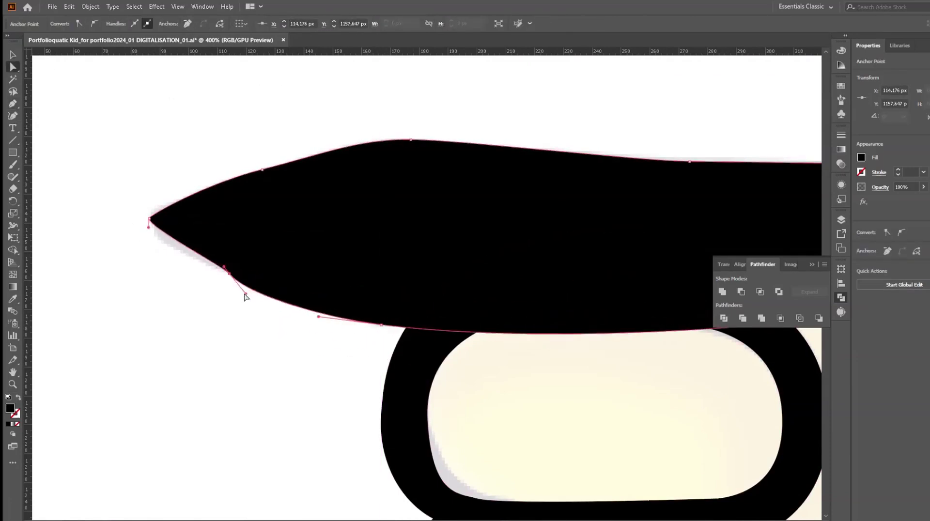
{"action": "left_click_drag", "start_coordinate": [149, 225], "coordinate": [151, 213]}
{"action": "left_click_drag", "start_coordinate": [257, 287], "coordinate": [333, 322]}
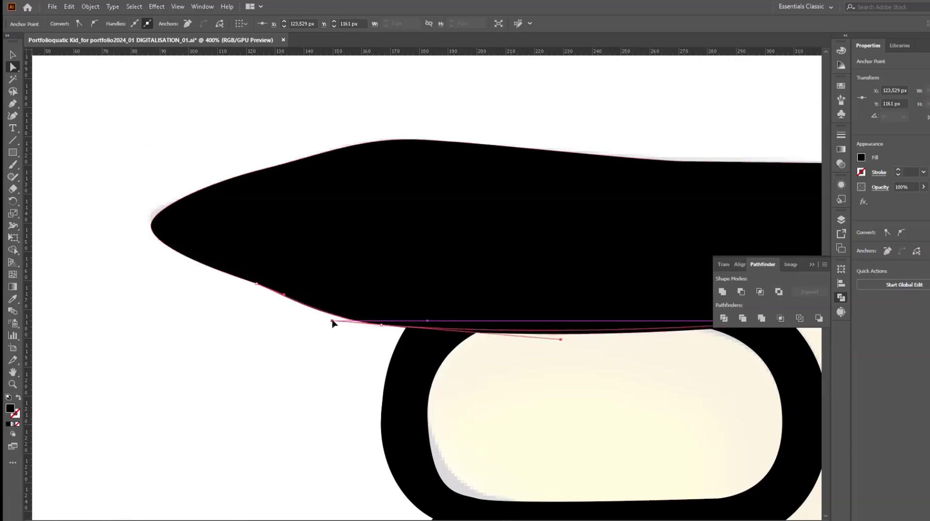
Step: Nudge the finger's top segment rightward to even out its upper edge
{"action": "left_click", "coordinate": [196, 201]}
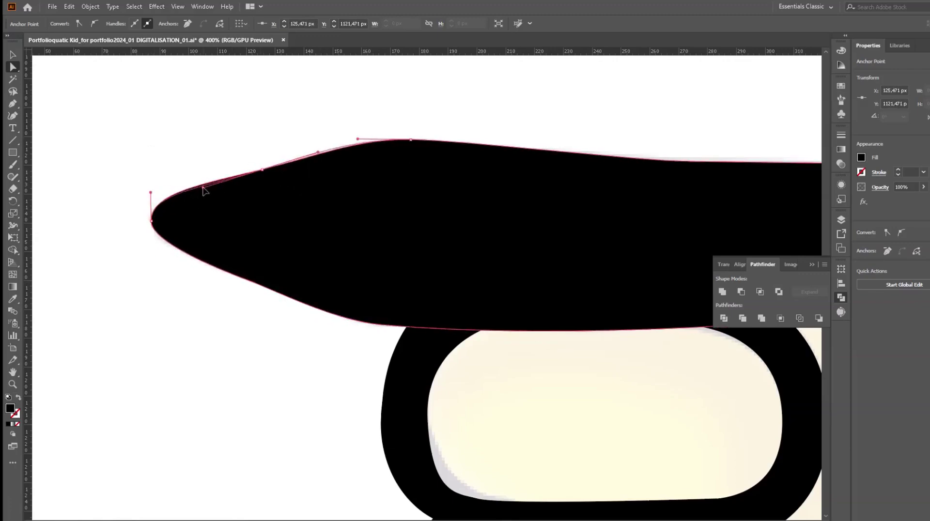
{"action": "scroll", "coordinate": [204, 191], "scroll_direction": "down", "scroll_amount": 5}
{"action": "scroll", "coordinate": [494, 239], "scroll_direction": "up", "scroll_amount": 3}
{"action": "scroll", "coordinate": [269, 245], "scroll_direction": "down", "scroll_amount": 2}
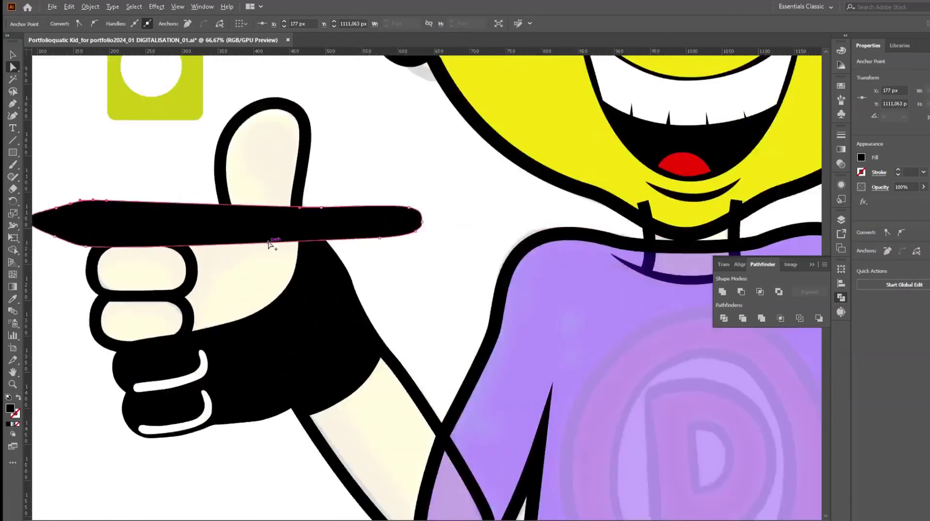
{"action": "scroll", "coordinate": [269, 244], "scroll_direction": "up", "scroll_amount": 3}
{"action": "left_click_drag", "start_coordinate": [374, 177], "coordinate": [453, 174]}
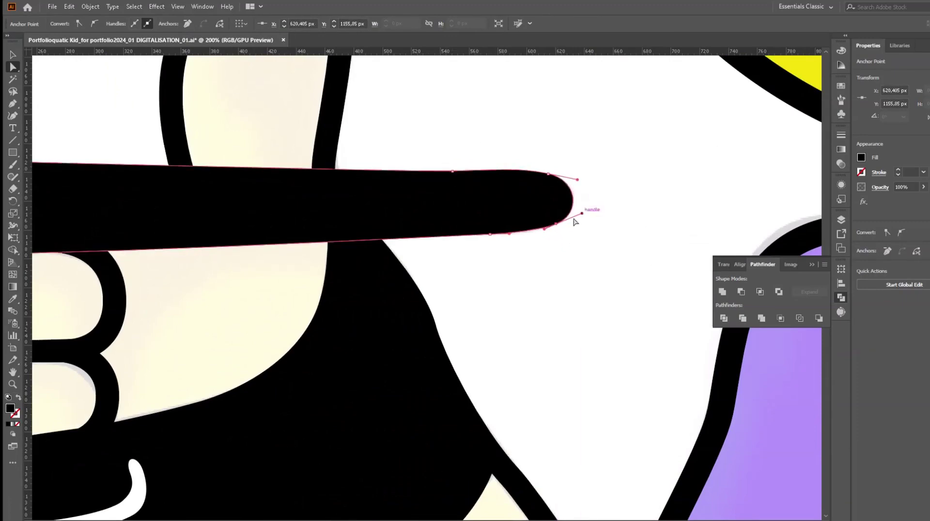
{"action": "scroll", "coordinate": [627, 216], "scroll_direction": "down", "scroll_amount": 2}
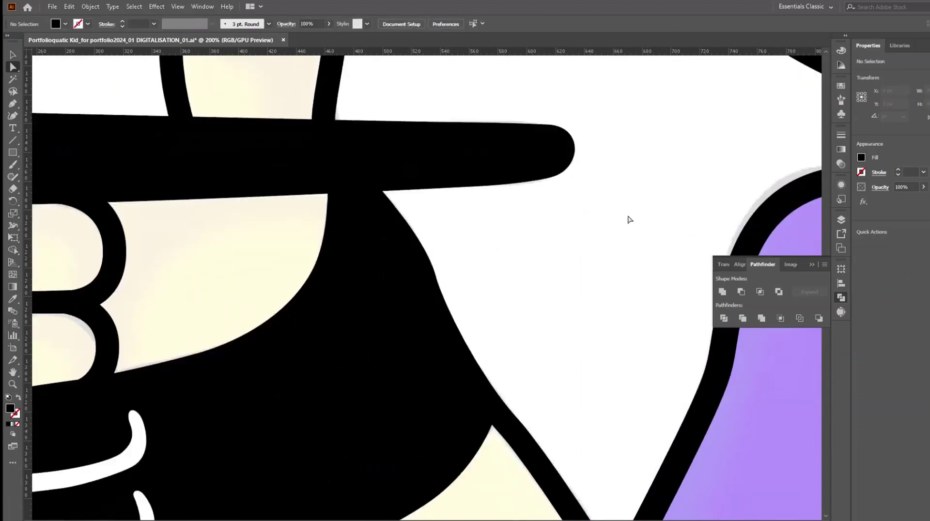
{"action": "scroll", "coordinate": [525, 245], "scroll_direction": "down", "scroll_amount": 2}
{"action": "scroll", "coordinate": [243, 269], "scroll_direction": "down", "scroll_amount": 1}
{"action": "left_click", "coordinate": [40, 108]}
Step: Start a Pen path along the thumb's left edge and the fist's bottom edge
{"action": "scroll", "coordinate": [184, 262], "scroll_direction": "up", "scroll_amount": 4}
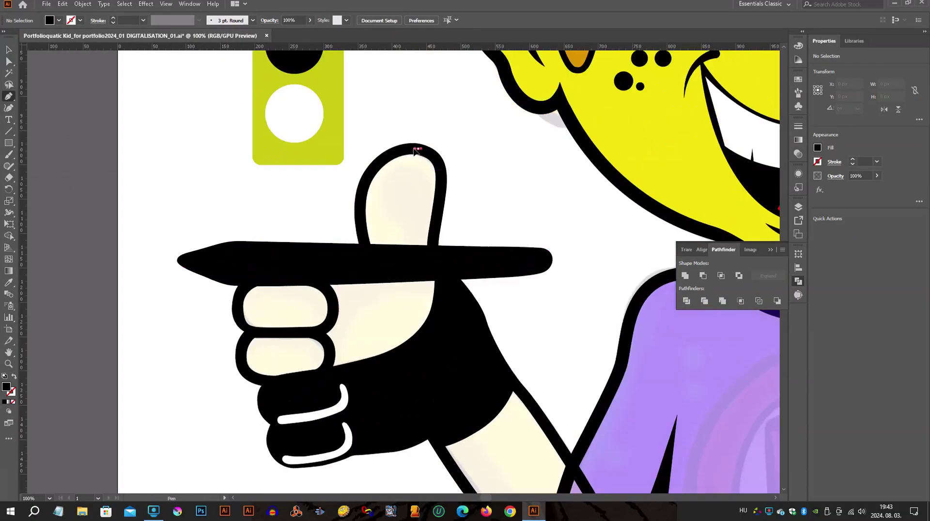
{"action": "key", "text": "p"}
{"action": "left_click_drag", "start_coordinate": [366, 245], "coordinate": [367, 250]}
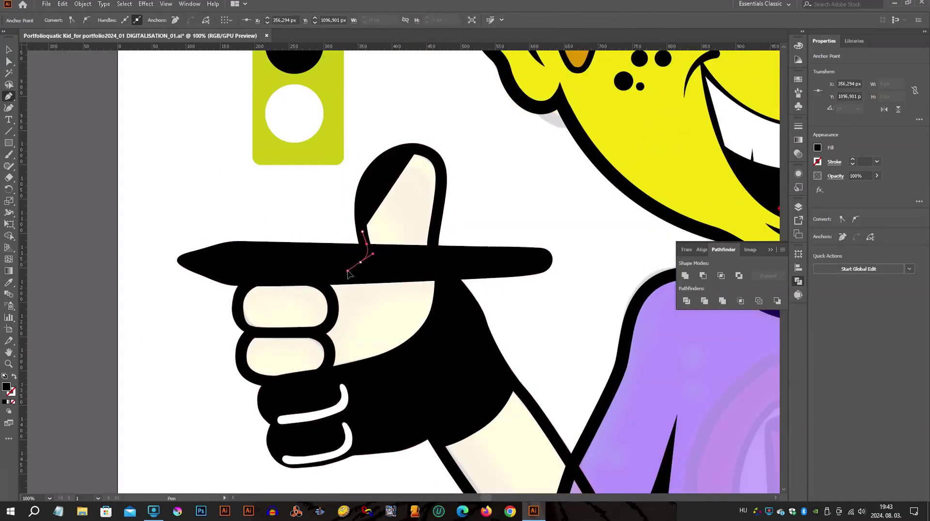
{"action": "left_click", "coordinate": [273, 273]}
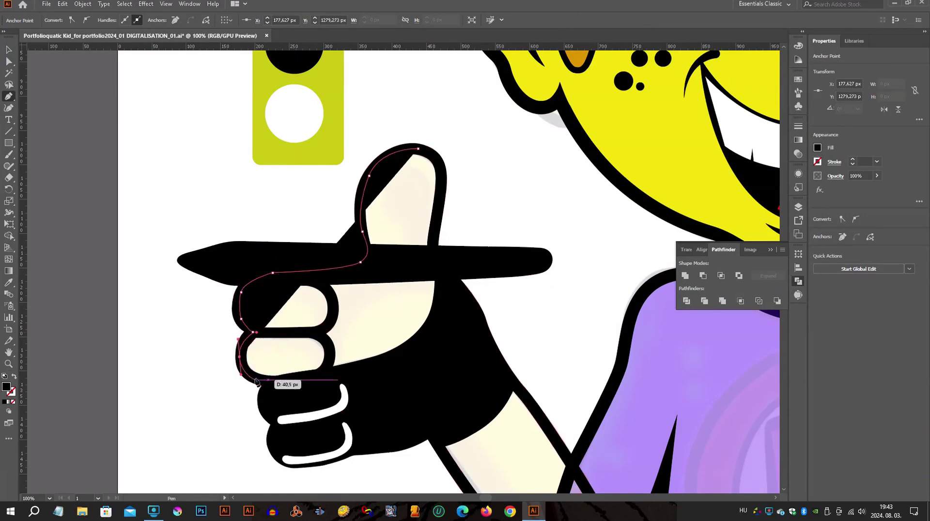
{"action": "scroll", "coordinate": [274, 383], "scroll_direction": "down", "scroll_amount": 5}
{"action": "left_click", "coordinate": [290, 251]}
{"action": "left_click", "coordinate": [368, 256]}
{"action": "left_click", "coordinate": [407, 280]}
{"action": "left_click_drag", "start_coordinate": [430, 296], "coordinate": [438, 307]}
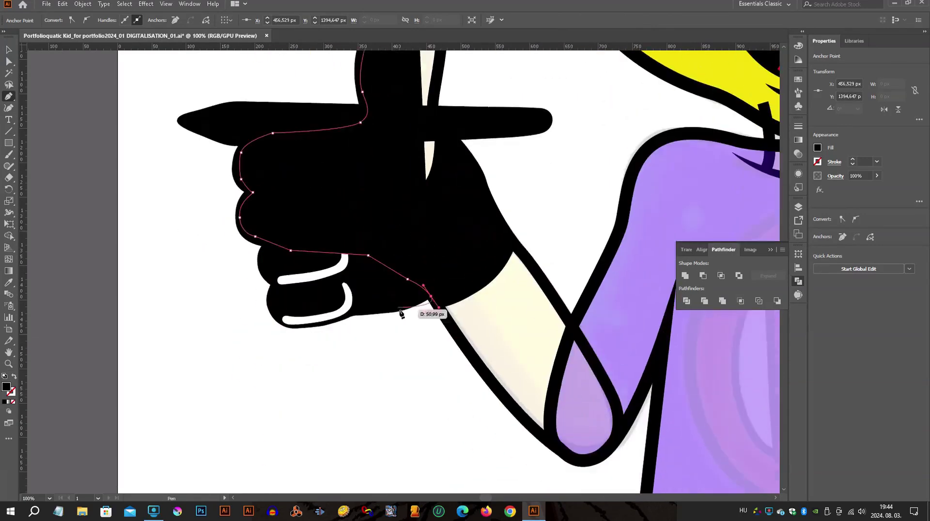
Step: Continue the path around the forearm's end and up the thumb's right edge
{"action": "left_click", "coordinate": [595, 457]}
{"action": "left_click", "coordinate": [619, 428]}
{"action": "left_click", "coordinate": [616, 400]}
{"action": "left_click", "coordinate": [596, 364]}
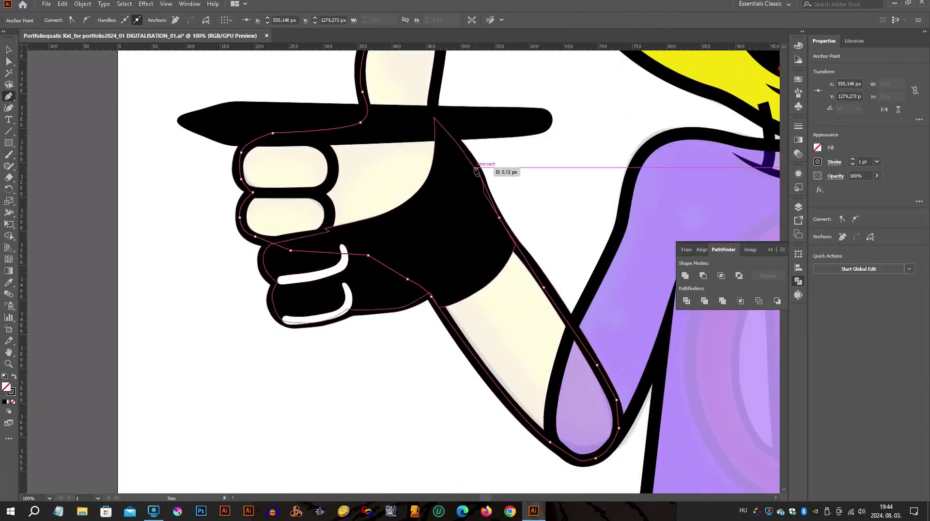
{"action": "scroll", "coordinate": [432, 101], "scroll_direction": "up", "scroll_amount": 2}
{"action": "left_click", "coordinate": [436, 144]}
{"action": "left_click", "coordinate": [440, 83]}
{"action": "scroll", "coordinate": [73, 183], "scroll_direction": "up", "scroll_amount": 4}
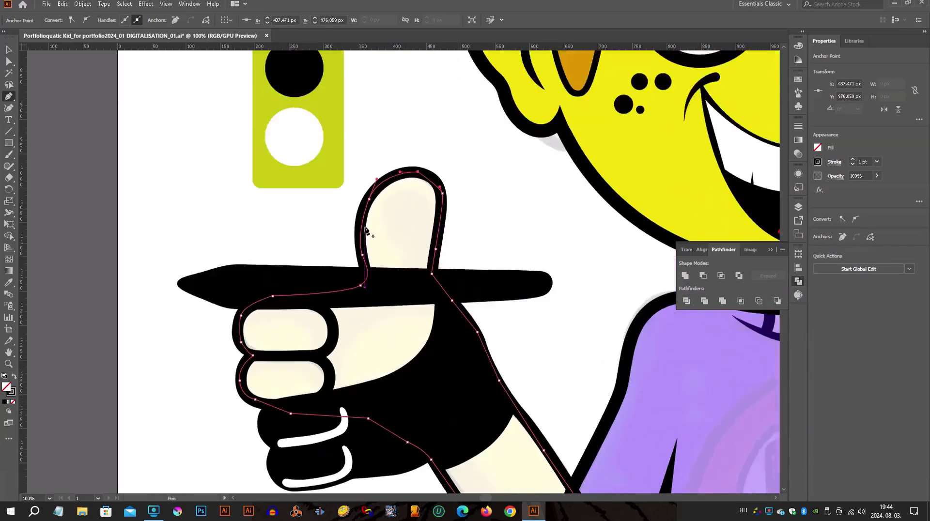
Step: Fill the traced hand shape yellow and send it backward behind the black glove
{"action": "key", "text": "ctrl+minus"}
{"action": "key", "text": "ctrl+minus"}
{"action": "left_click", "coordinate": [315, 61]}
{"action": "right_click", "coordinate": [357, 109]}
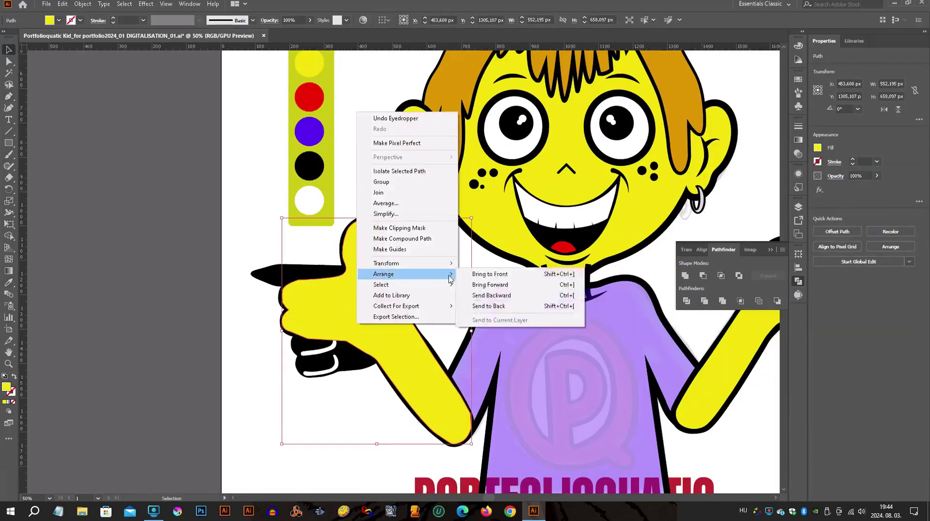
{"action": "left_click", "coordinate": [499, 308]}
{"action": "scroll", "coordinate": [328, 333], "scroll_direction": "down", "scroll_amount": 2}
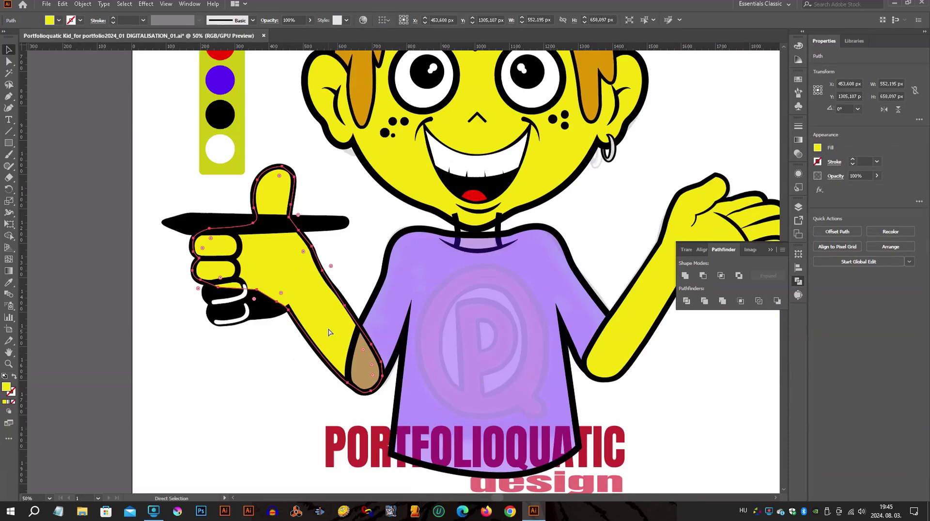
Step: Select the shirt-and-arms group, then deselect it with the Selection tool
{"action": "left_click", "coordinate": [363, 319]}
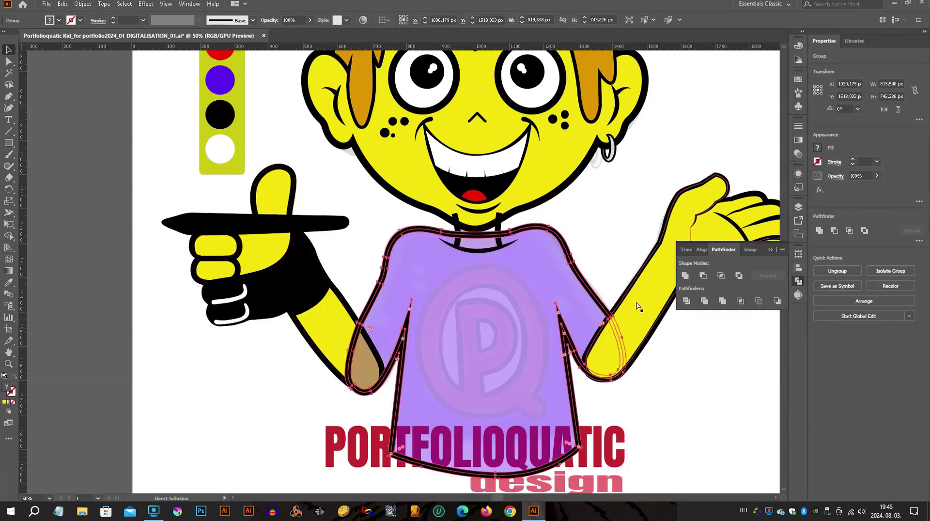
{"action": "key", "text": "v"}
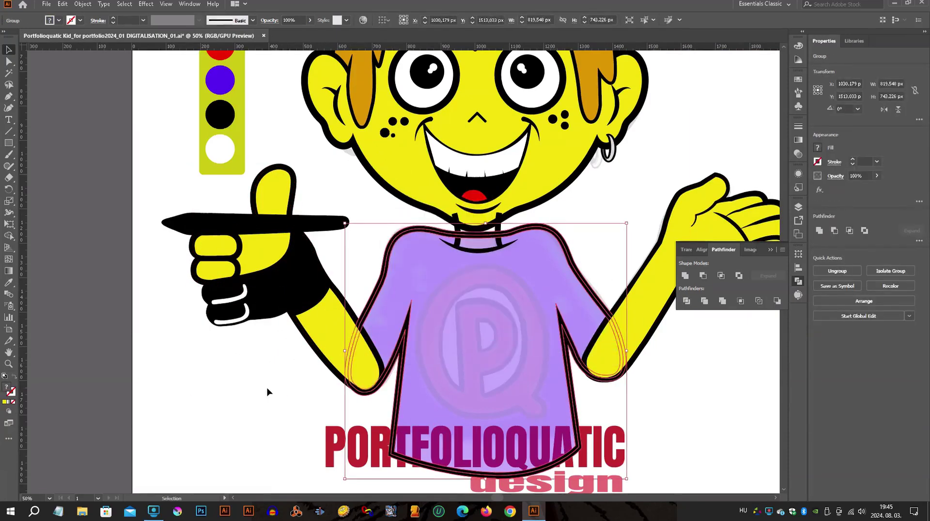
{"action": "left_click", "coordinate": [267, 392]}
{"action": "scroll", "coordinate": [267, 392], "scroll_direction": "down", "scroll_amount": 3}
{"action": "scroll", "coordinate": [146, 341], "scroll_direction": "up", "scroll_amount": 4}
{"action": "scroll", "coordinate": [146, 341], "scroll_direction": "down", "scroll_amount": 2}
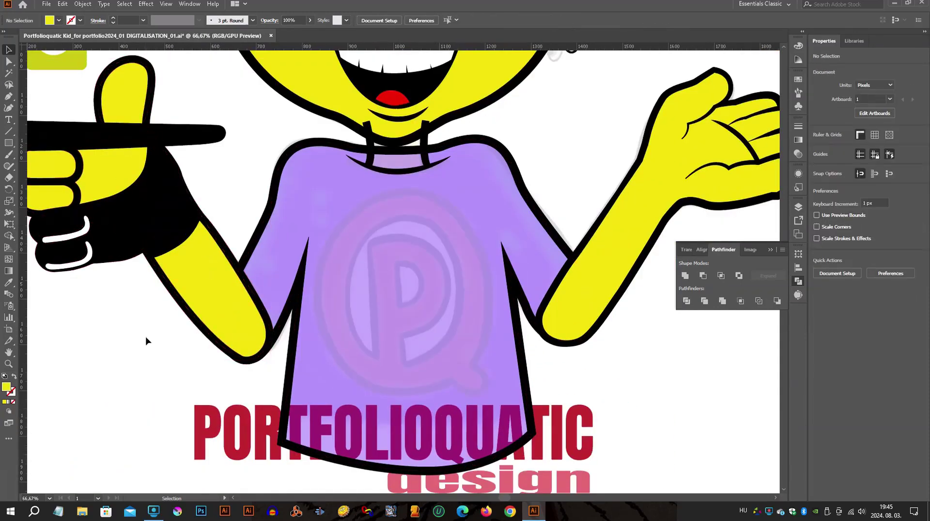
Step: Draw an ellipse over the shirt's P with a black stroke and no fill
{"action": "left_click_drag", "start_coordinate": [9, 142], "coordinate": [72, 171]}
{"action": "left_click_drag", "start_coordinate": [334, 189], "coordinate": [493, 389]}
{"action": "left_click_drag", "start_coordinate": [409, 239], "coordinate": [398, 239]}
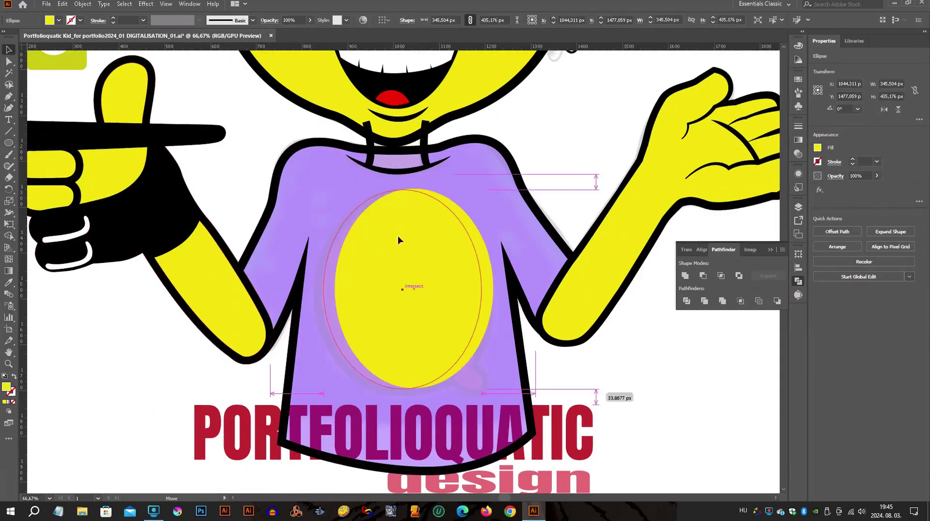
{"action": "double_click", "coordinate": [11, 392]}
{"action": "left_click", "coordinate": [609, 150]}
{"action": "scroll", "coordinate": [402, 272], "scroll_direction": "up", "scroll_amount": 4}
{"action": "left_click", "coordinate": [8, 283]}
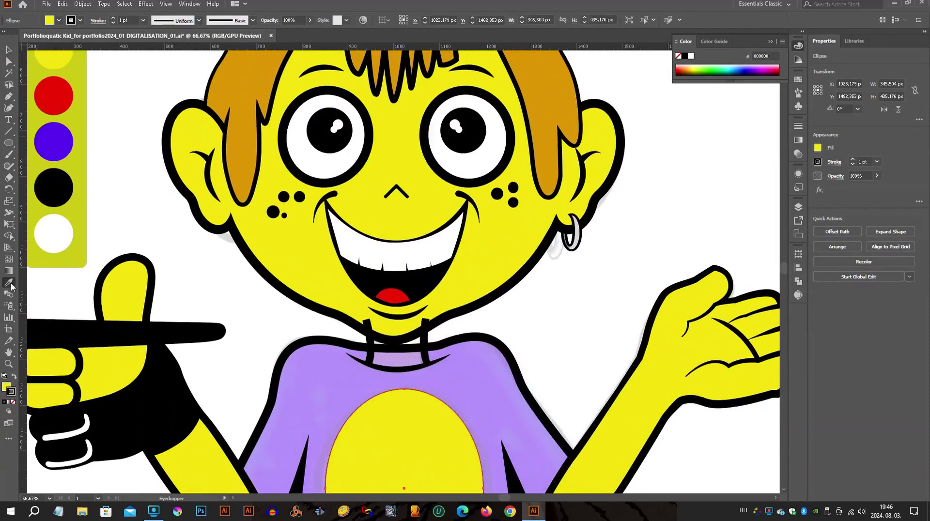
{"action": "key", "text": "slash"}
{"action": "scroll", "coordinate": [400, 343], "scroll_direction": "down", "scroll_amount": 3}
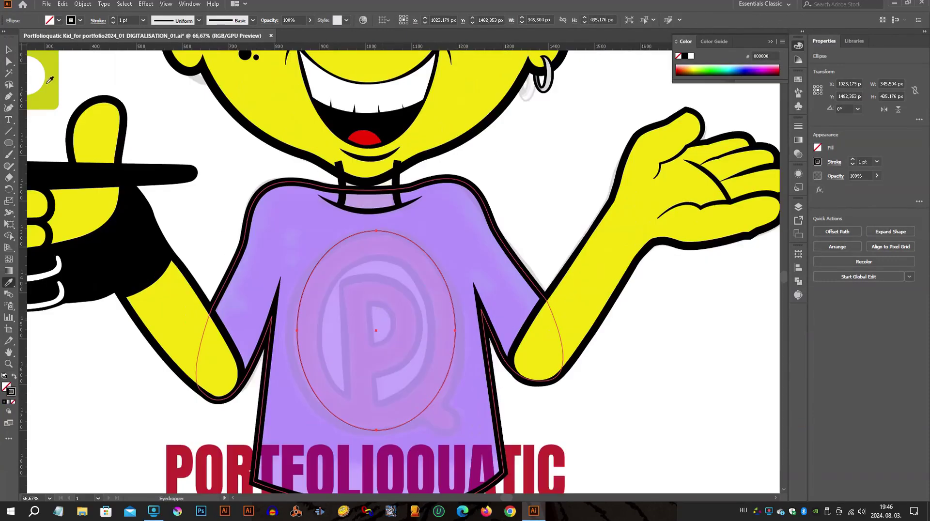
Step: Enlarge the ellipse around its centre and thicken its stroke to 20 pt
{"action": "left_click_drag", "start_coordinate": [455, 431], "coordinate": [464, 434]}
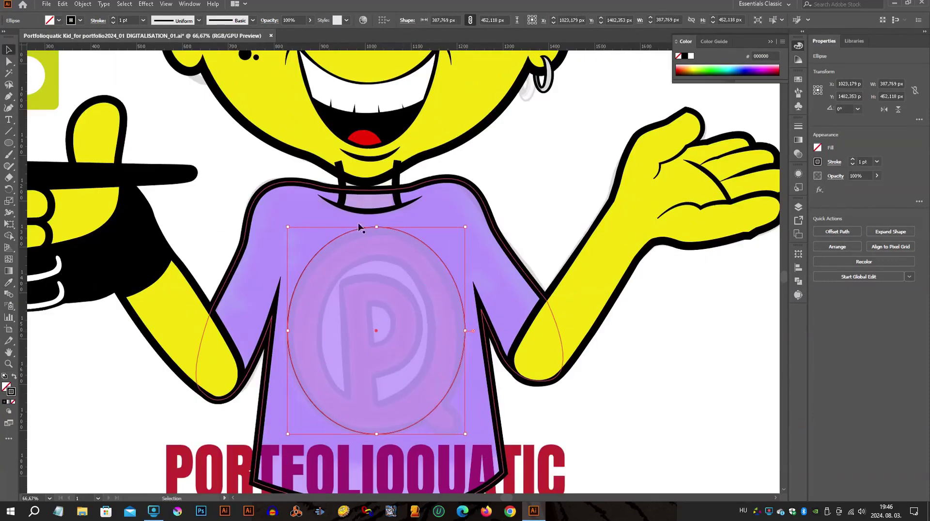
{"action": "scroll", "coordinate": [860, 161], "scroll_direction": "up", "scroll_amount": 19}
{"action": "left_click", "coordinate": [408, 407]}
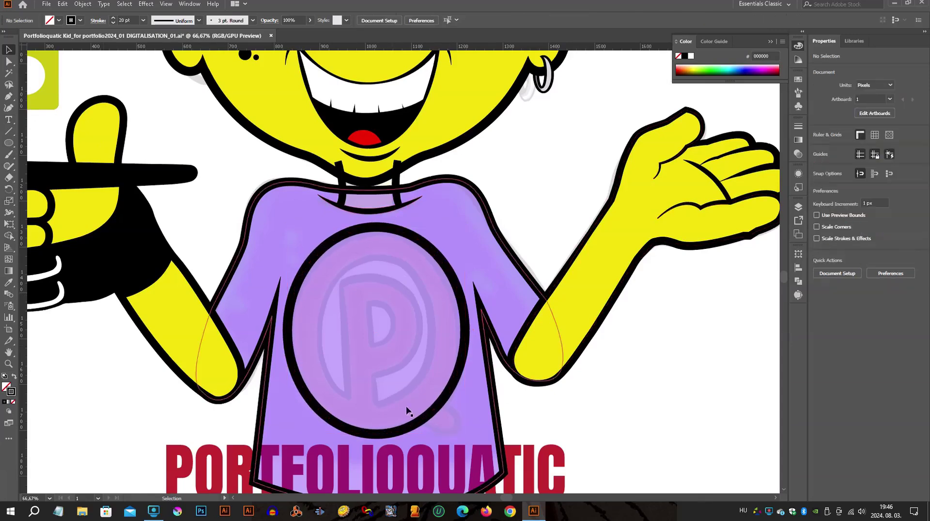
{"action": "scroll", "coordinate": [339, 291], "scroll_direction": "down", "scroll_amount": 3}
{"action": "left_click", "coordinate": [9, 96]}
Step: Draw a small rounded rectangle and pull its right side into a curved point for the Q tail
{"action": "left_click_drag", "start_coordinate": [9, 143], "coordinate": [30, 153]}
{"action": "left_click_drag", "start_coordinate": [79, 293], "coordinate": [144, 332]}
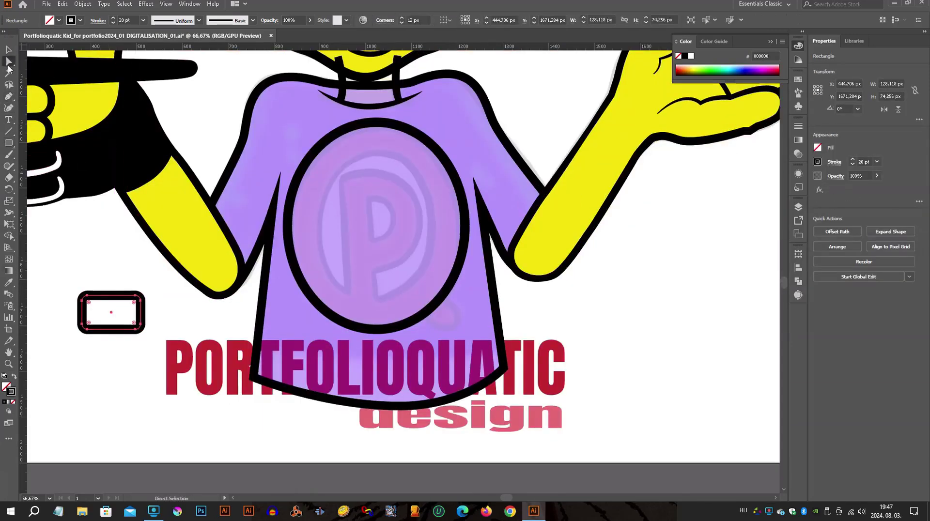
{"action": "scroll", "coordinate": [134, 329], "scroll_direction": "up", "scroll_amount": 3}
{"action": "key", "text": "p"}
{"action": "left_click", "coordinate": [153, 276]}
{"action": "left_click_drag", "start_coordinate": [166, 278], "coordinate": [156, 311]}
{"action": "left_click_drag", "start_coordinate": [160, 249], "coordinate": [173, 264]}
{"action": "scroll", "coordinate": [172, 327], "scroll_direction": "down", "scroll_amount": 3}
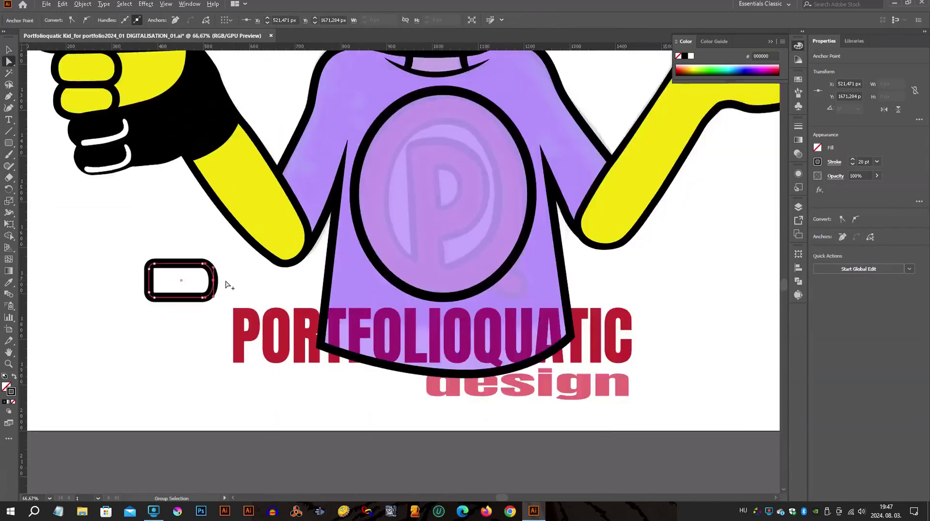
{"action": "scroll", "coordinate": [228, 280], "scroll_direction": "up", "scroll_amount": 1}
Step: Place the tilted tail at the oval's lower right, then select the oval
{"action": "left_click_drag", "start_coordinate": [679, 249], "coordinate": [678, 286]}
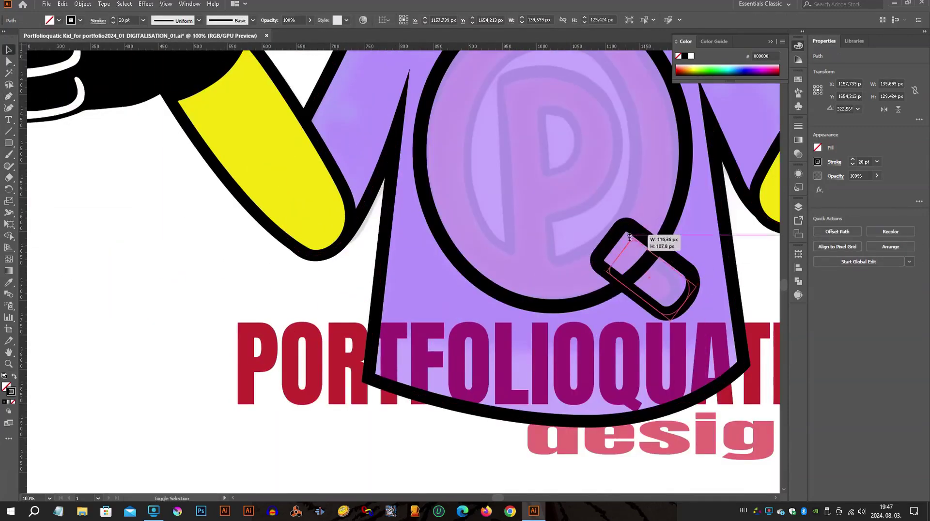
{"action": "scroll", "coordinate": [559, 351], "scroll_direction": "down", "scroll_amount": 2}
{"action": "left_click", "coordinate": [620, 265]}
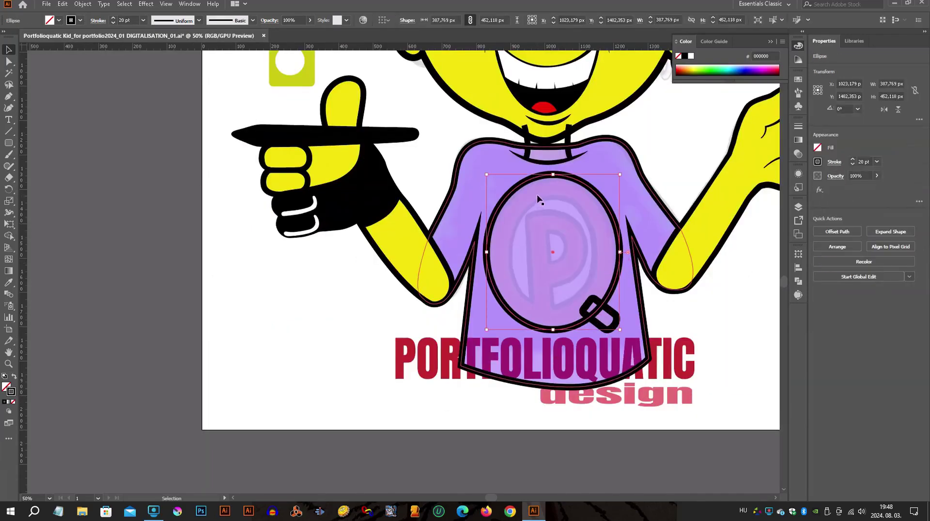
{"action": "left_click_drag", "start_coordinate": [620, 250], "coordinate": [620, 251]}
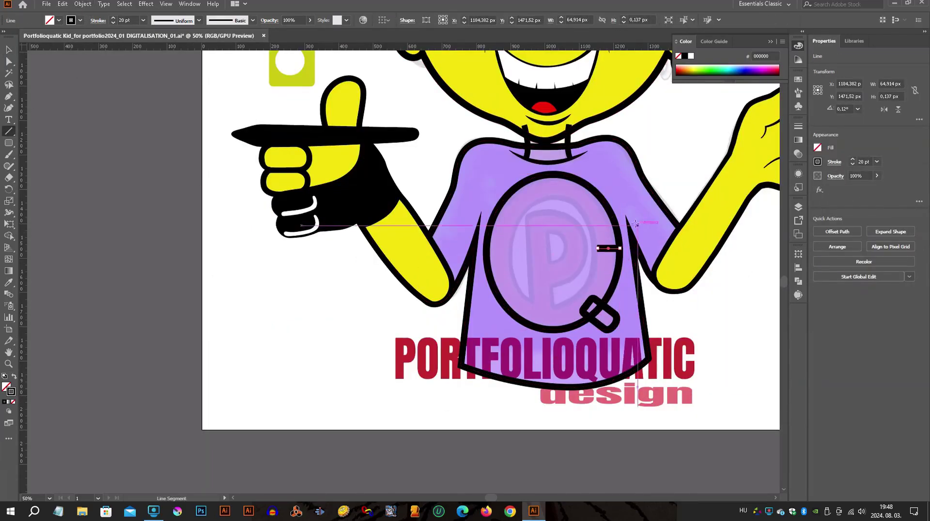
Step: Delete the stray line and offset the oval's path inward to make a second ring
{"action": "key", "text": "Delete"}
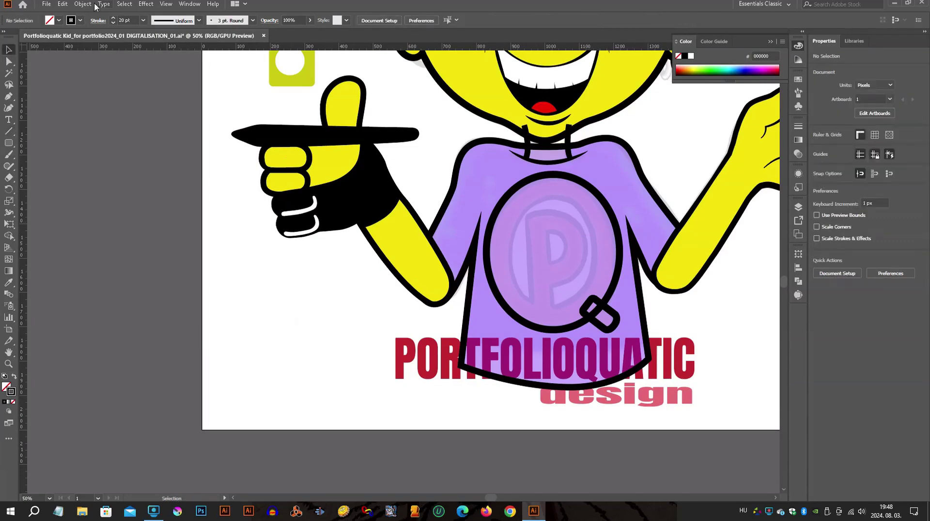
{"action": "key", "text": "v"}
{"action": "left_click", "coordinate": [489, 252]}
{"action": "left_click", "coordinate": [82, 4]}
{"action": "left_click", "coordinate": [242, 264]}
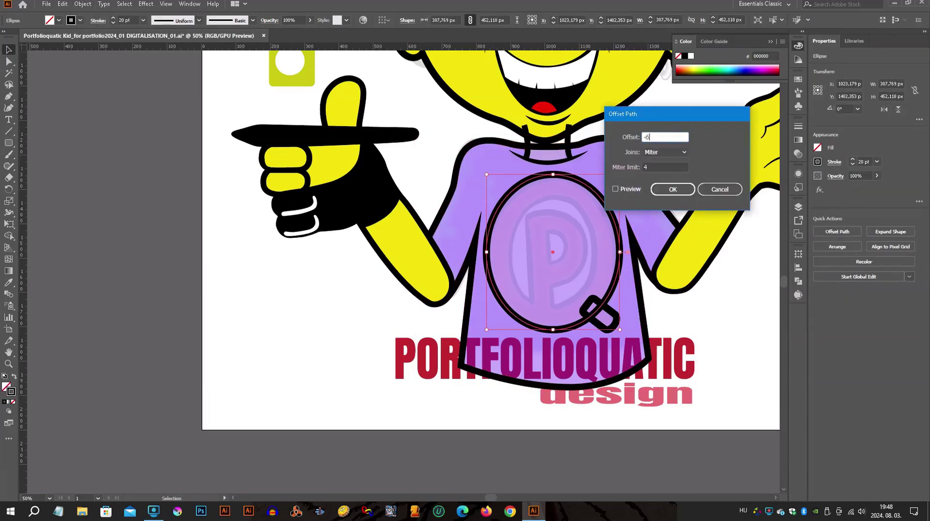
{"action": "key", "text": "Return"}
Step: Expand the rings and tail into filled shapes, group them, and make a compound path
{"action": "left_click", "coordinate": [82, 4]}
{"action": "left_click", "coordinate": [99, 117]}
{"action": "key", "text": "Return"}
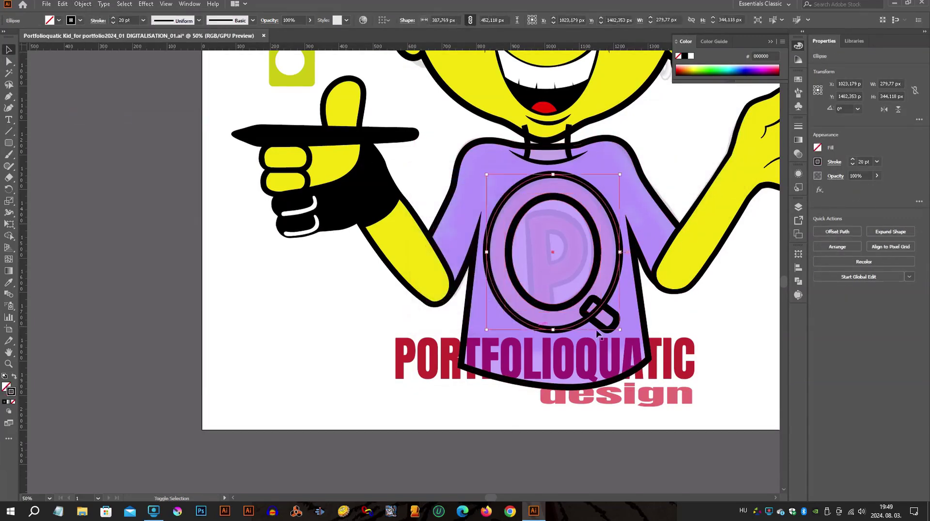
{"action": "left_click", "coordinate": [600, 317], "text": "shift"}
{"action": "left_click", "coordinate": [82, 4]}
{"action": "left_click", "coordinate": [99, 118]}
{"action": "left_click", "coordinate": [437, 311]}
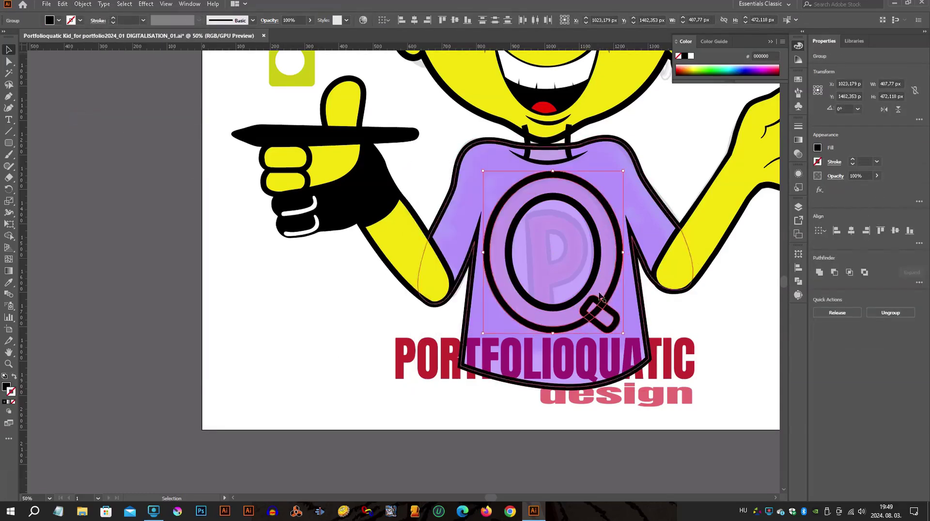
{"action": "scroll", "coordinate": [604, 301], "scroll_direction": "up", "scroll_amount": 2}
{"action": "key", "text": "ctrl+8"}
{"action": "key", "text": "shift+ctrl+F9"}
Step: Draw a black patch shape covering the junction of the Q's tail and ring
{"action": "key", "text": "a"}
{"action": "scroll", "coordinate": [572, 300], "scroll_direction": "up", "scroll_amount": 3}
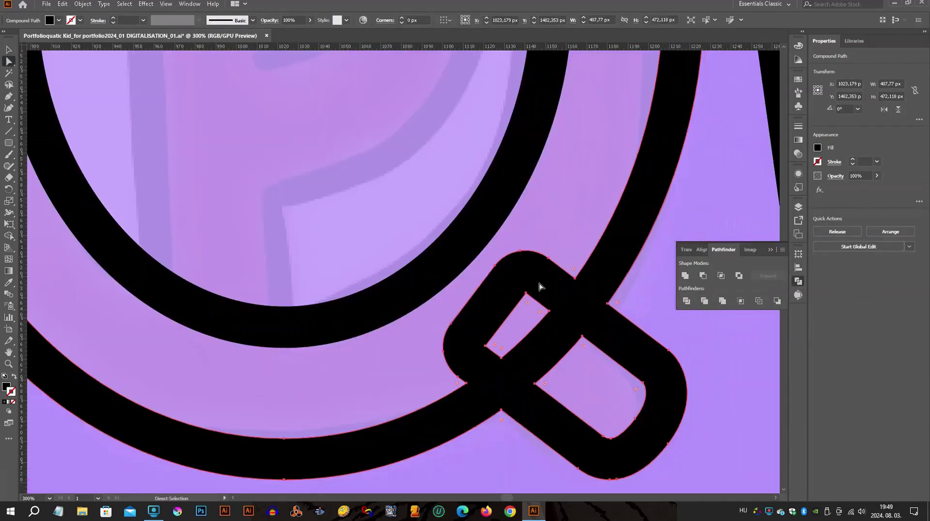
{"action": "left_click", "coordinate": [484, 358]}
{"action": "left_click_drag", "start_coordinate": [525, 336], "coordinate": [566, 315]}
{"action": "left_click", "coordinate": [625, 188]}
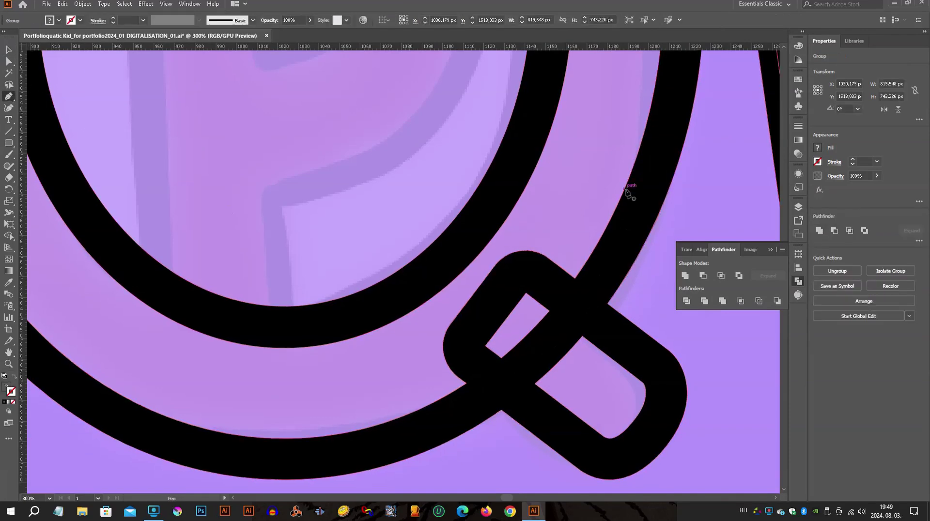
{"action": "left_click", "coordinate": [375, 341]}
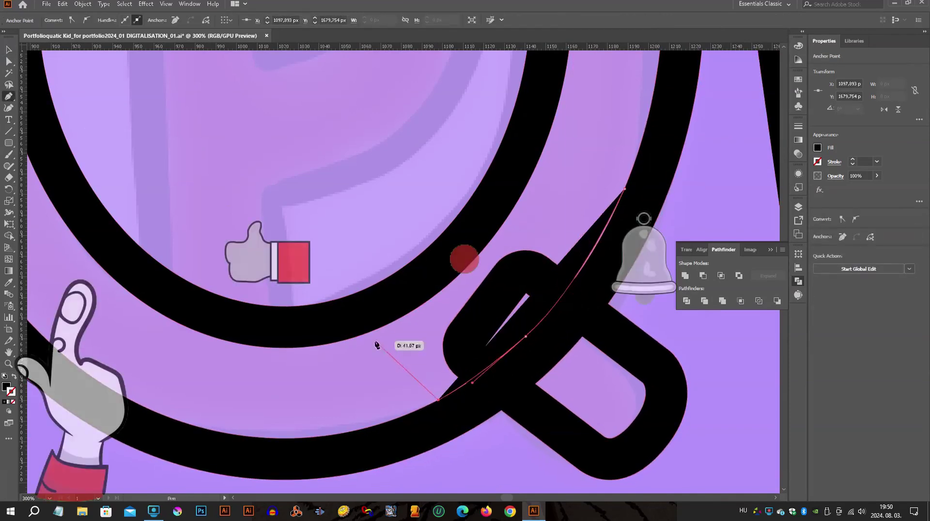
{"action": "left_click", "coordinate": [566, 169]}
{"action": "left_click", "coordinate": [624, 189]}
{"action": "left_click", "coordinate": [8, 50]}
Step: Adjust the patch's edge anchors with the Direct Selection tool
{"action": "key", "text": "a"}
{"action": "scroll", "coordinate": [595, 286], "scroll_direction": "up", "scroll_amount": 4}
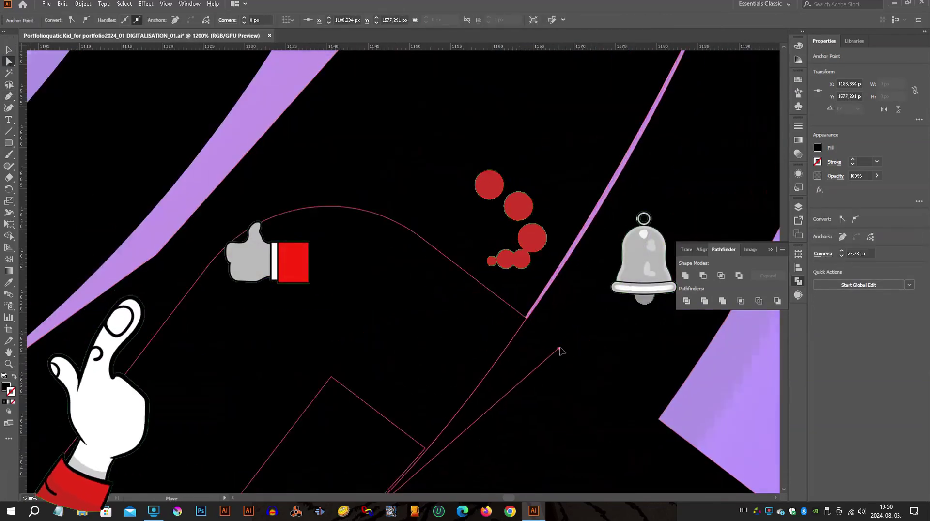
{"action": "scroll", "coordinate": [556, 354], "scroll_direction": "up", "scroll_amount": 3}
{"action": "scroll", "coordinate": [633, 149], "scroll_direction": "up", "scroll_amount": 3}
{"action": "scroll", "coordinate": [633, 149], "scroll_direction": "down", "scroll_amount": 4}
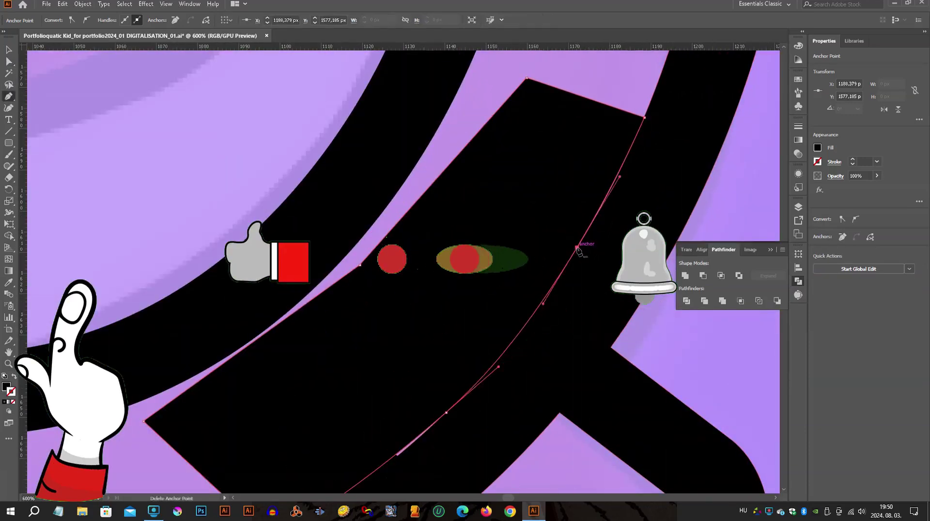
{"action": "scroll", "coordinate": [581, 290], "scroll_direction": "up", "scroll_amount": 2}
{"action": "scroll", "coordinate": [581, 300], "scroll_direction": "down", "scroll_amount": 2}
{"action": "left_click", "coordinate": [542, 316]}
{"action": "scroll", "coordinate": [577, 310], "scroll_direction": "down", "scroll_amount": 3}
{"action": "scroll", "coordinate": [532, 290], "scroll_direction": "up", "scroll_amount": 3}
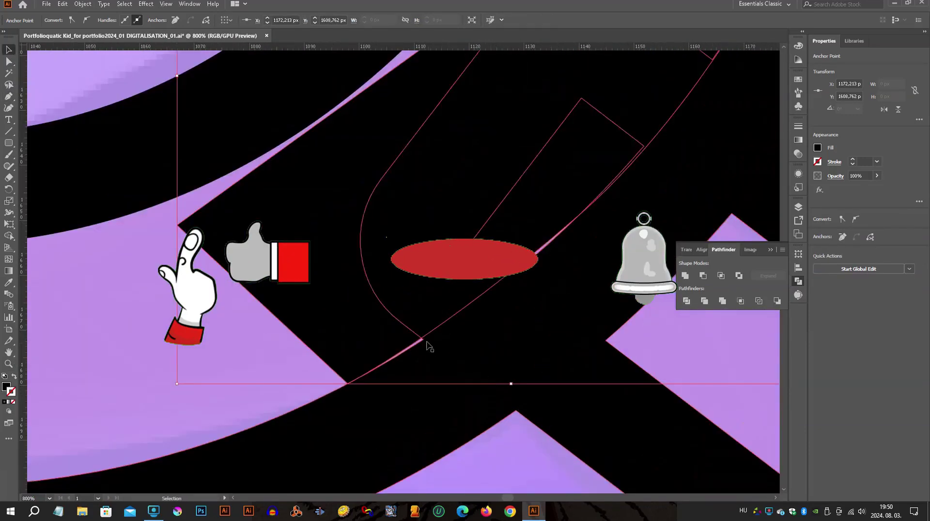
{"action": "left_click", "coordinate": [507, 277]}
{"action": "scroll", "coordinate": [534, 293], "scroll_direction": "down", "scroll_amount": 4}
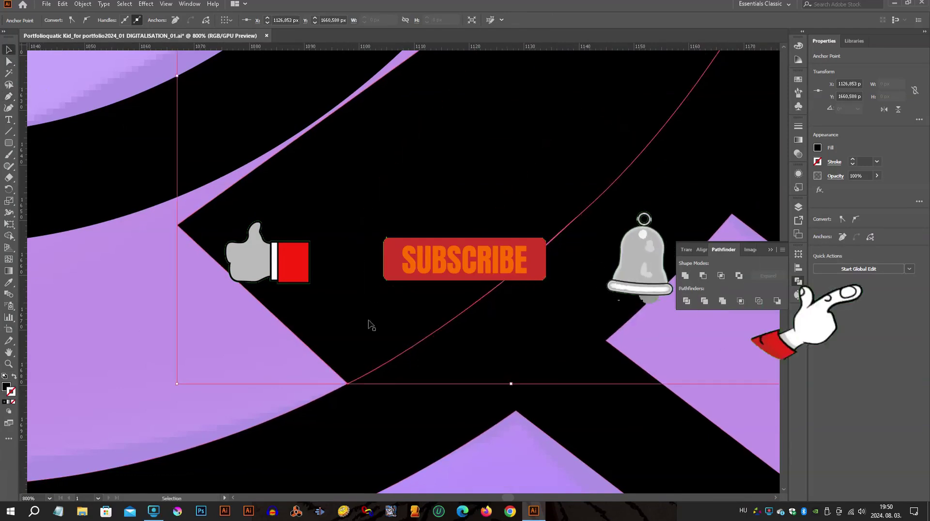
Step: Select the translucent purple shirt shape
{"action": "key", "text": "v"}
{"action": "scroll", "coordinate": [469, 291], "scroll_direction": "up", "scroll_amount": 2}
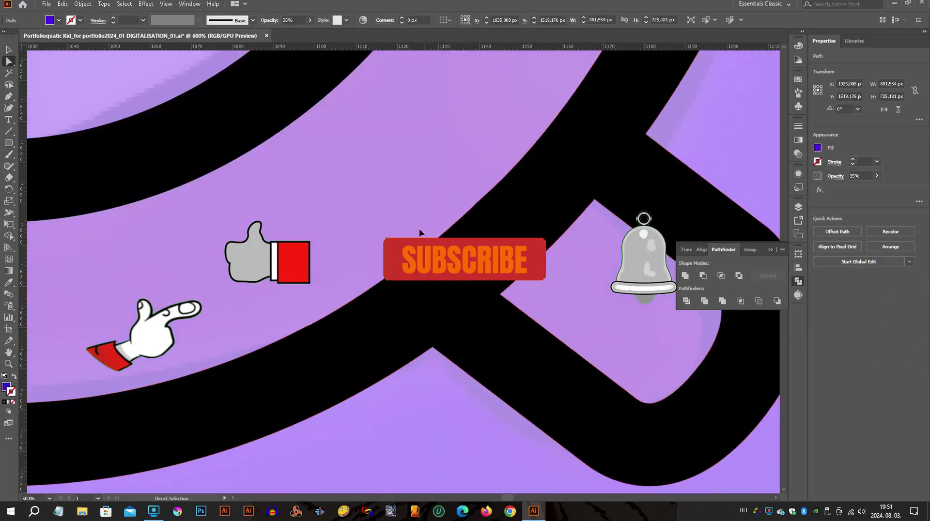
{"action": "scroll", "coordinate": [420, 228], "scroll_direction": "down", "scroll_amount": 5}
{"action": "key", "text": "a"}
{"action": "left_click", "coordinate": [459, 271]}
{"action": "scroll", "coordinate": [458, 270], "scroll_direction": "up", "scroll_amount": 4}
{"action": "scroll", "coordinate": [461, 330], "scroll_direction": "up", "scroll_amount": 2}
Step: Draw a four-sided cutting shape across the tail and swap its fill and stroke
{"action": "key", "text": "p"}
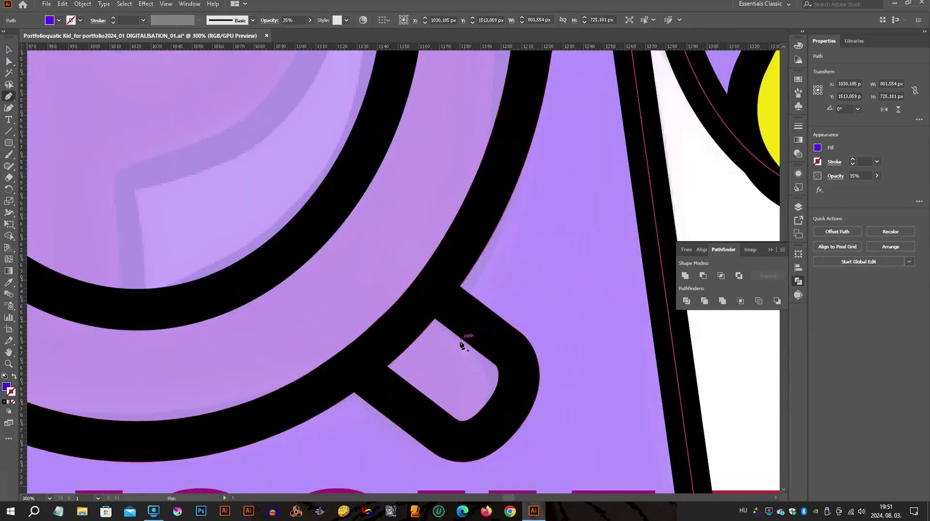
{"action": "left_click", "coordinate": [462, 339]}
{"action": "left_click", "coordinate": [379, 277]}
{"action": "left_click", "coordinate": [341, 333]}
{"action": "left_click", "coordinate": [440, 406]}
{"action": "left_click", "coordinate": [462, 339]}
{"action": "scroll", "coordinate": [357, 363], "scroll_direction": "up", "scroll_amount": 3}
{"action": "key", "text": "shift+x"}
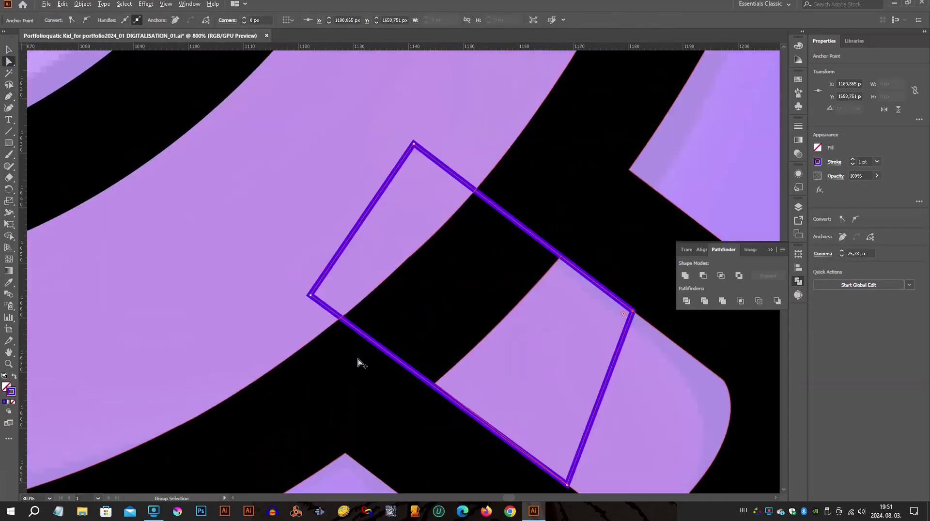
{"action": "key", "text": "a"}
{"action": "key", "text": "ctrl+z"}
{"action": "scroll", "coordinate": [484, 217], "scroll_direction": "down", "scroll_amount": 3}
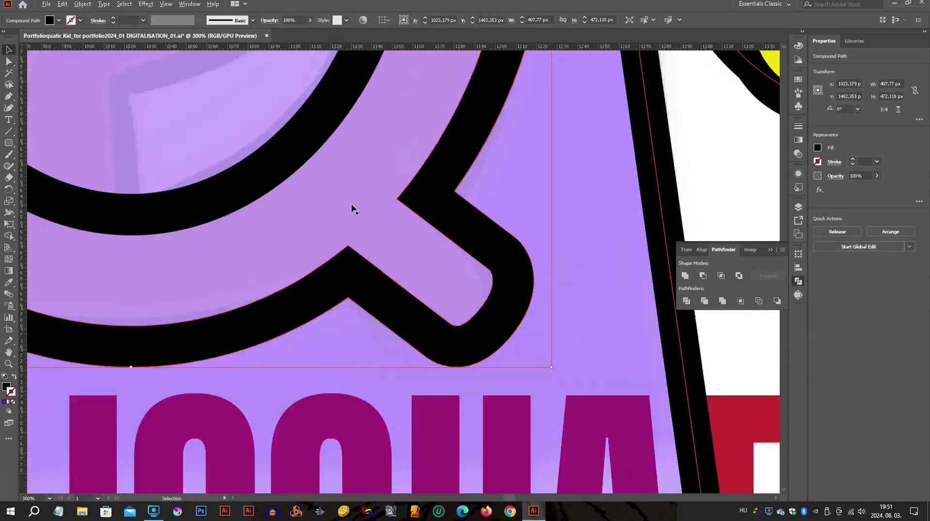
{"action": "scroll", "coordinate": [387, 219], "scroll_direction": "down", "scroll_amount": 2}
Step: Draw an outline-only tall rounded rectangle over the P's stem and adjust its top edge and corner
{"action": "left_click_drag", "start_coordinate": [401, 466], "coordinate": [401, 468]}
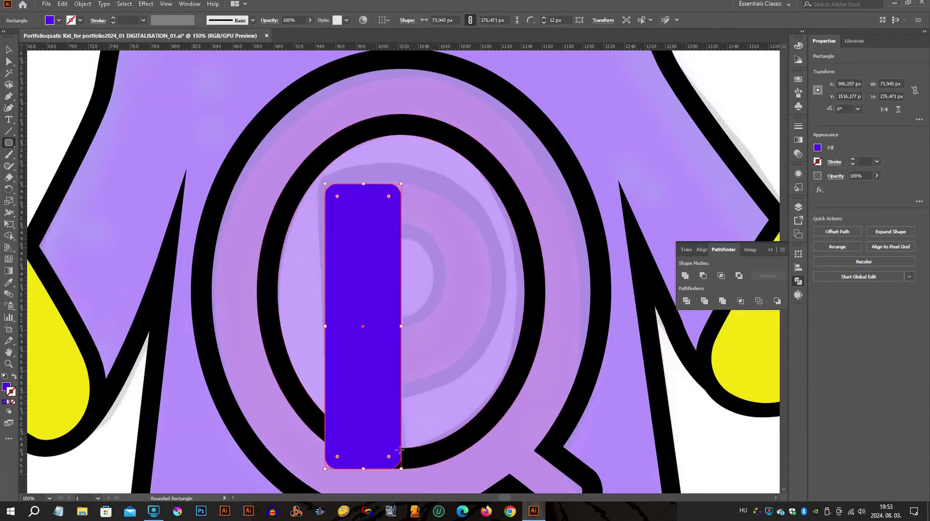
{"action": "key", "text": "shift+x"}
{"action": "scroll", "coordinate": [97, 102], "scroll_direction": "up", "scroll_amount": 3}
{"action": "key", "text": "v"}
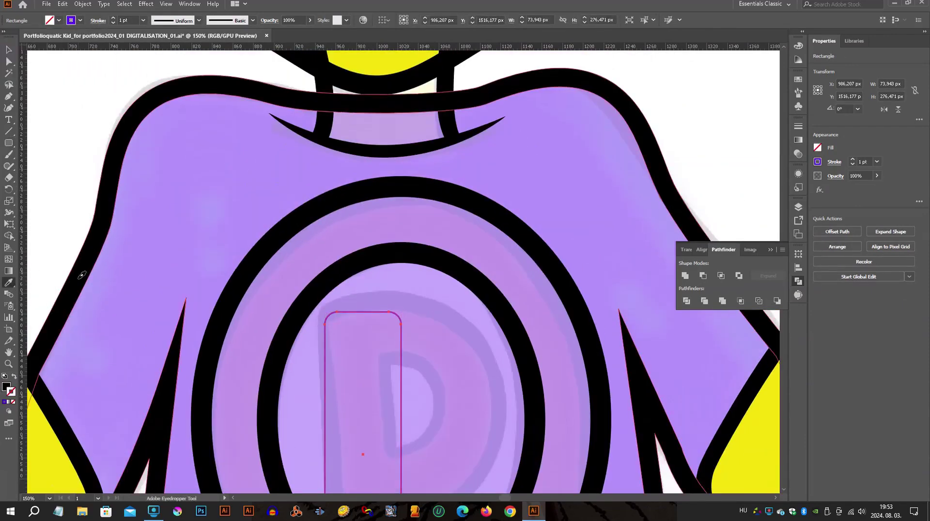
{"action": "key", "text": "ctrl+plus"}
{"action": "left_click_drag", "start_coordinate": [336, 231], "coordinate": [337, 229]}
{"action": "scroll", "coordinate": [368, 237], "scroll_direction": "down", "scroll_amount": 4}
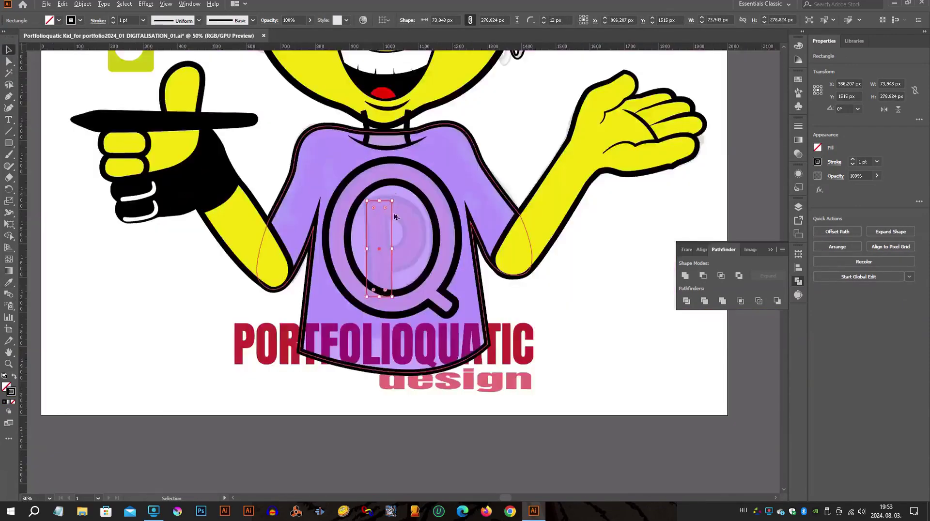
{"action": "scroll", "coordinate": [382, 243], "scroll_direction": "up", "scroll_amount": 2}
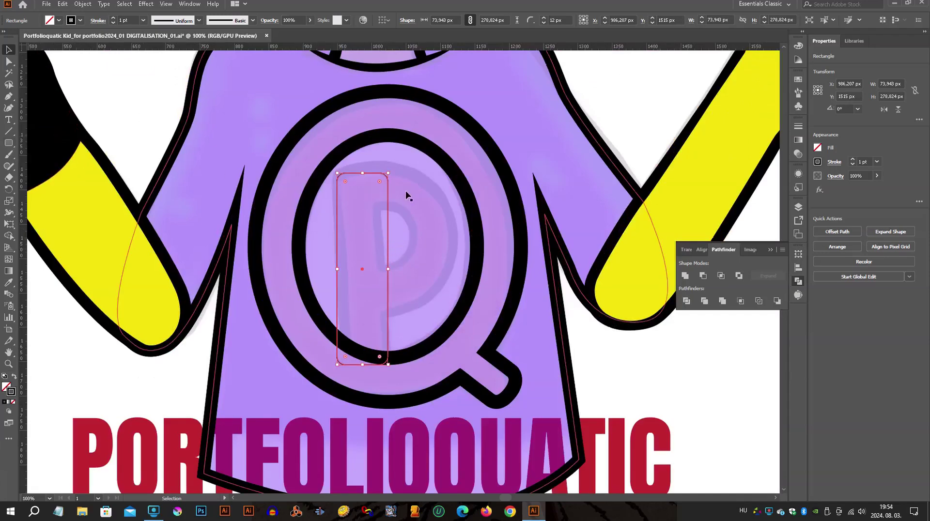
{"action": "key", "text": "a"}
{"action": "left_click_drag", "start_coordinate": [387, 175], "coordinate": [385, 180]}
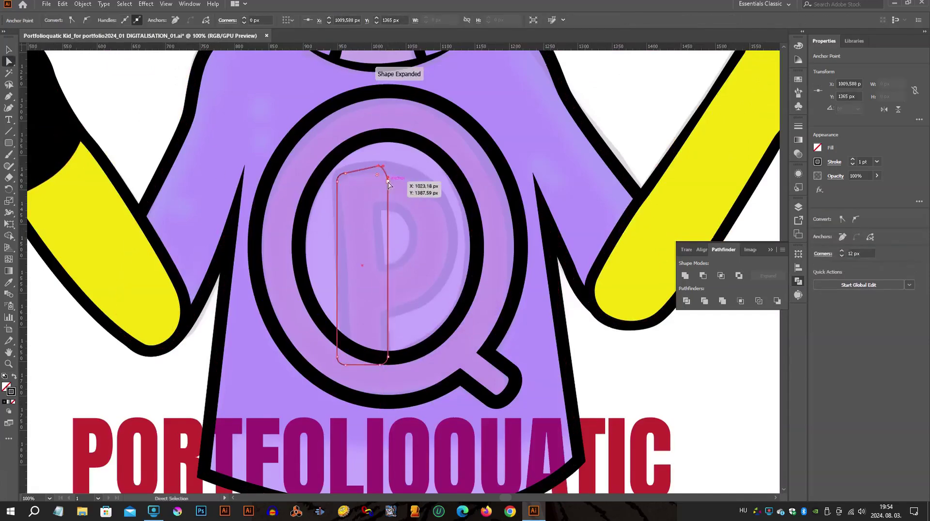
Step: Add an ellipse over the P's bowl and Pen lines to its top-left corner
{"action": "left_click_drag", "start_coordinate": [8, 143], "coordinate": [48, 165]}
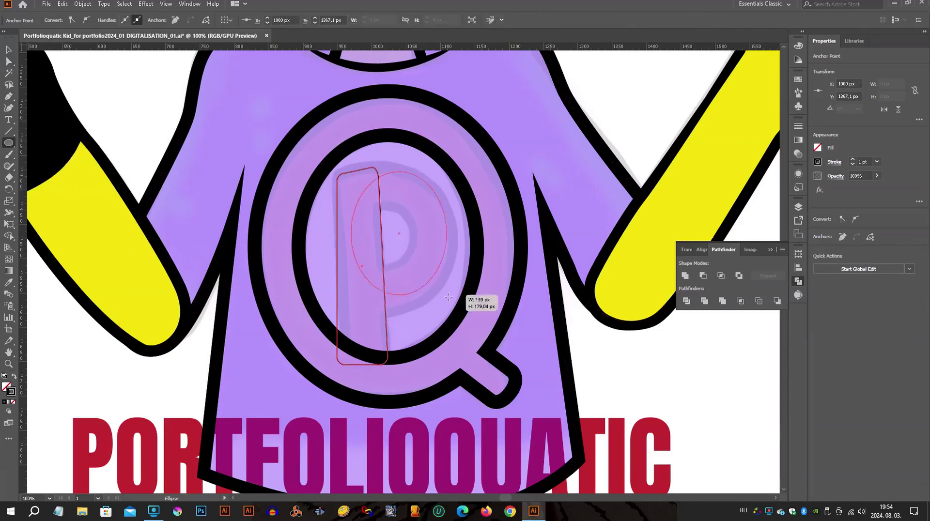
{"action": "left_click_drag", "start_coordinate": [351, 171], "coordinate": [454, 307]}
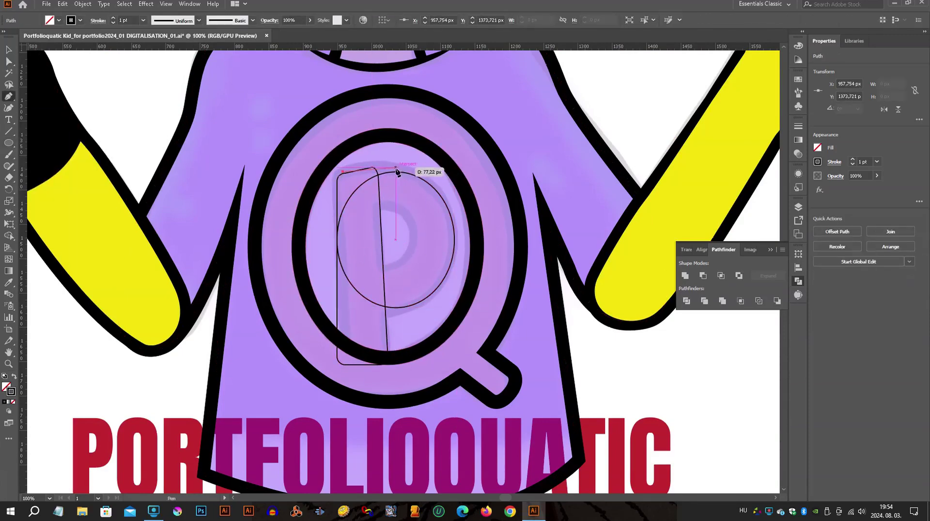
{"action": "left_click_drag", "start_coordinate": [397, 170], "coordinate": [409, 170]}
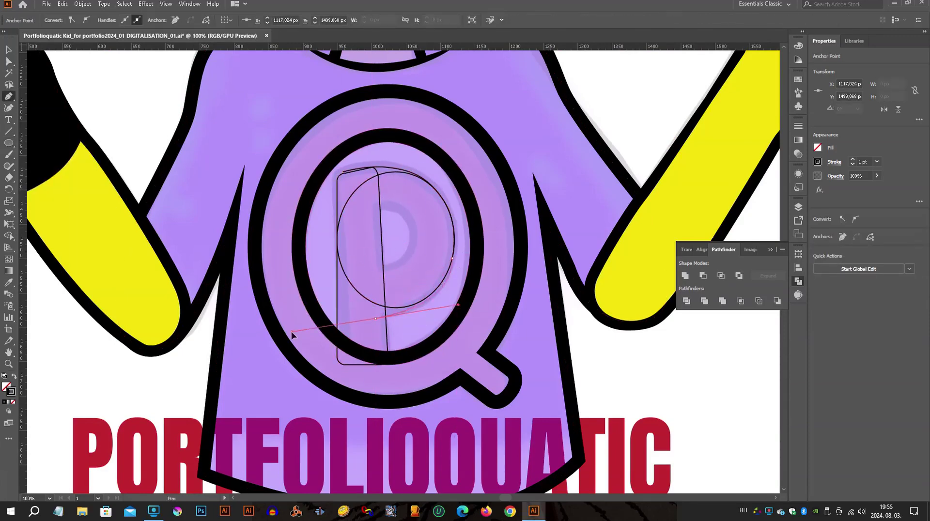
{"action": "scroll", "coordinate": [342, 188], "scroll_direction": "up", "scroll_amount": 4}
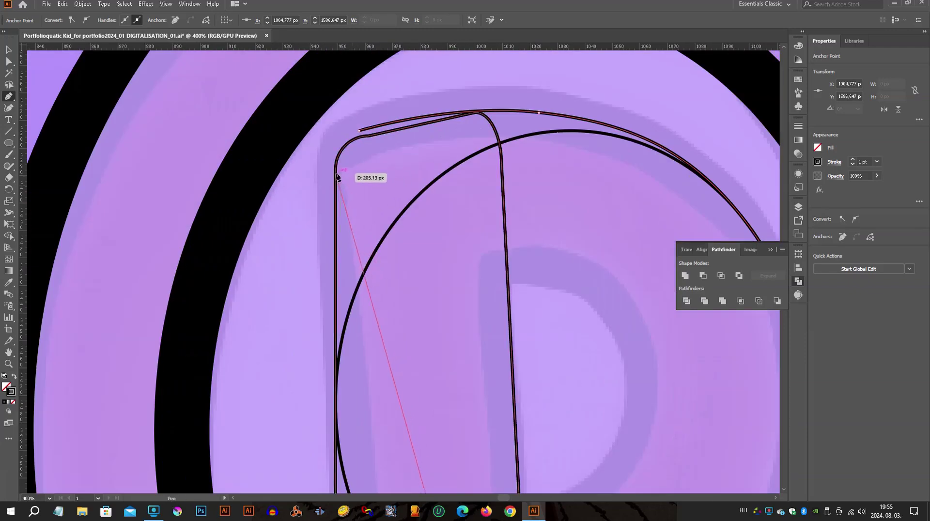
{"action": "left_click_drag", "start_coordinate": [337, 174], "coordinate": [336, 112]}
{"action": "key", "text": "a"}
{"action": "scroll", "coordinate": [343, 150], "scroll_direction": "up", "scroll_amount": 2}
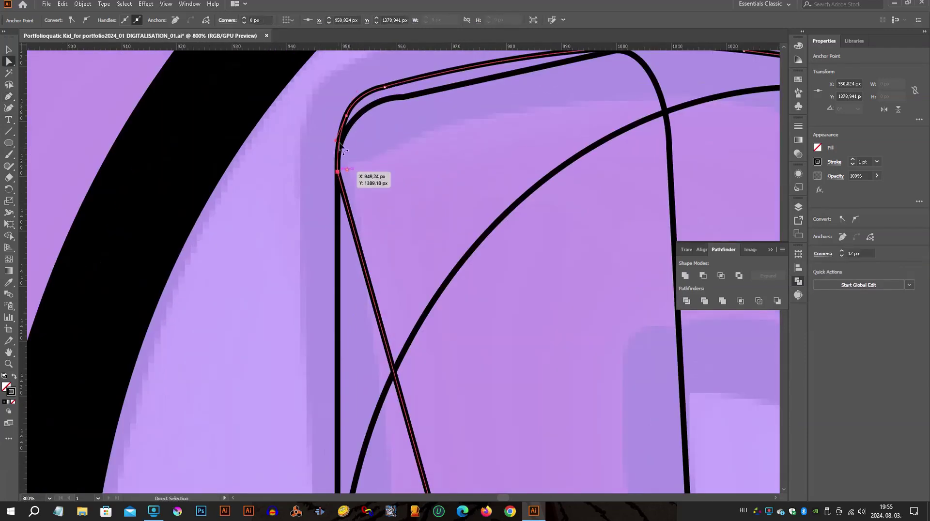
{"action": "left_click_drag", "start_coordinate": [385, 88], "coordinate": [386, 88]}
{"action": "scroll", "coordinate": [385, 88], "scroll_direction": "down", "scroll_amount": 6}
Step: Select all the P pieces and unite them with Pathfinder
{"action": "left_click", "coordinate": [798, 207]}
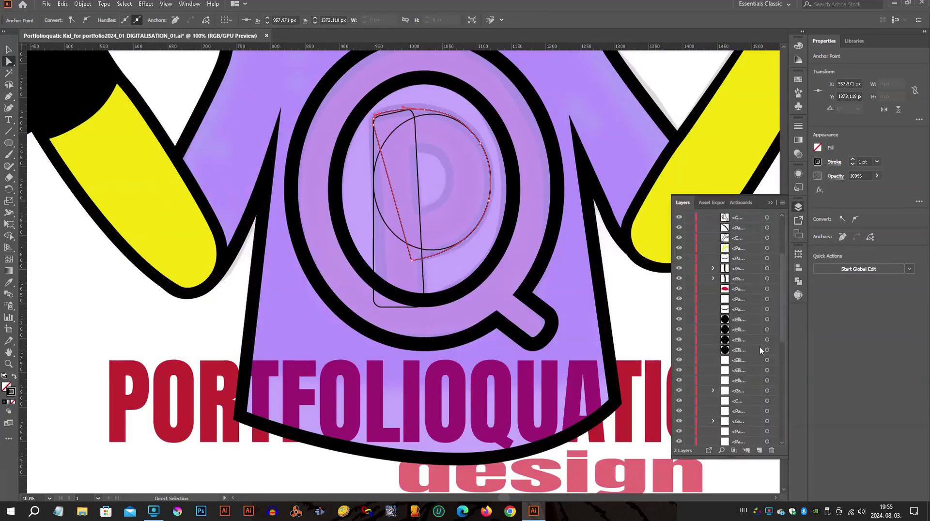
{"action": "left_click", "coordinate": [767, 248], "text": "shift"}
{"action": "left_click", "coordinate": [798, 281]}
{"action": "left_click", "coordinate": [684, 272]}
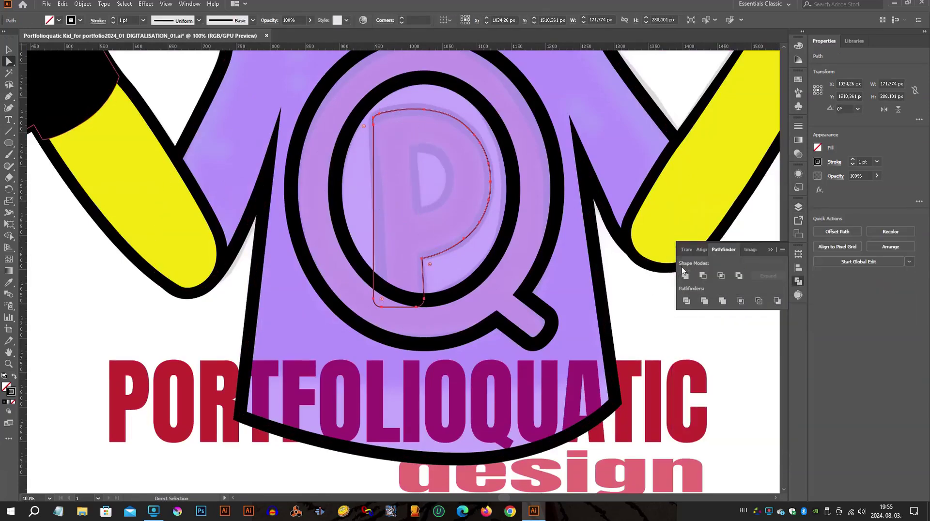
Step: Set the P's stroke weight to 16 and nudge the P outline slightly down
{"action": "left_click", "coordinate": [122, 19]}
{"action": "type", "text": "16"}
{"action": "key", "text": "Return"}
{"action": "key", "text": "v"}
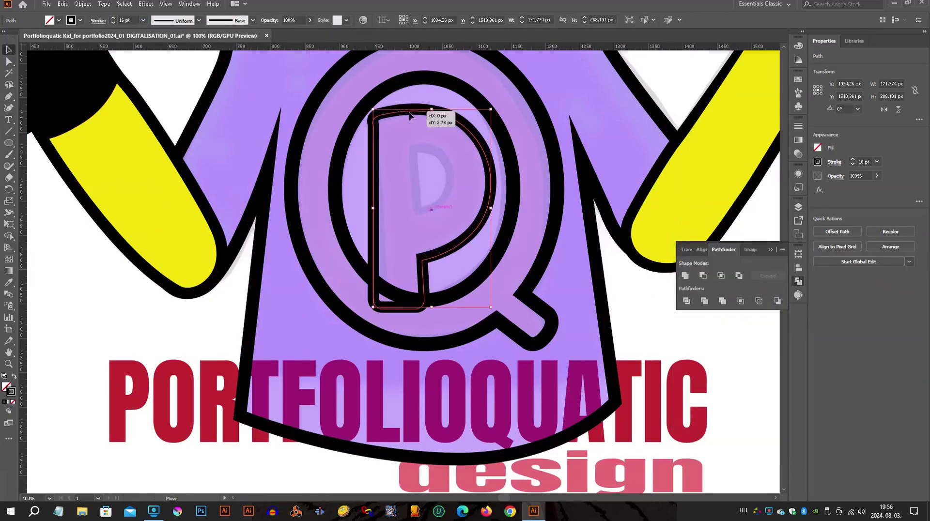
{"action": "left_click_drag", "start_coordinate": [405, 118], "coordinate": [405, 122]}
Step: Draw a closed, curved D-shaped counter inside the P and nudge it right
{"action": "key", "text": "p"}
{"action": "left_click", "coordinate": [412, 149]}
{"action": "left_click_drag", "start_coordinate": [417, 209], "coordinate": [448, 178]}
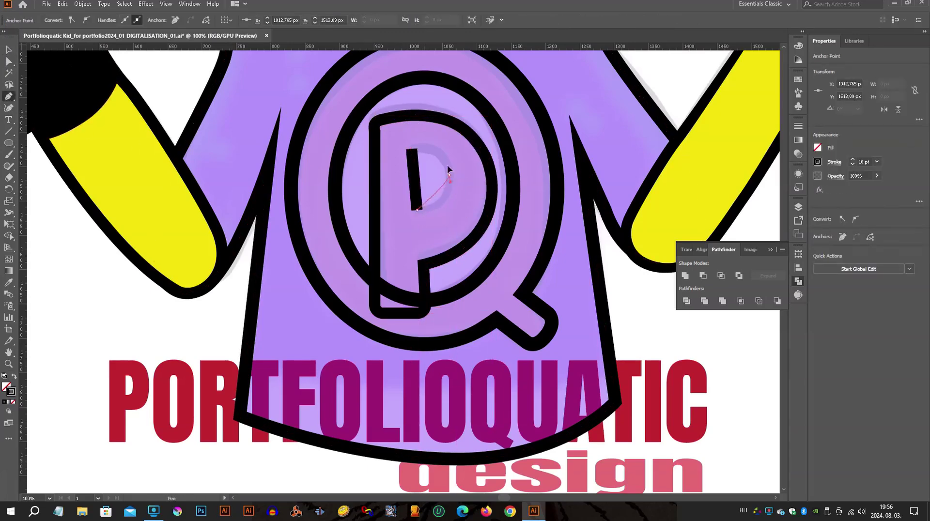
{"action": "left_click", "coordinate": [411, 148]}
{"action": "key", "text": "v"}
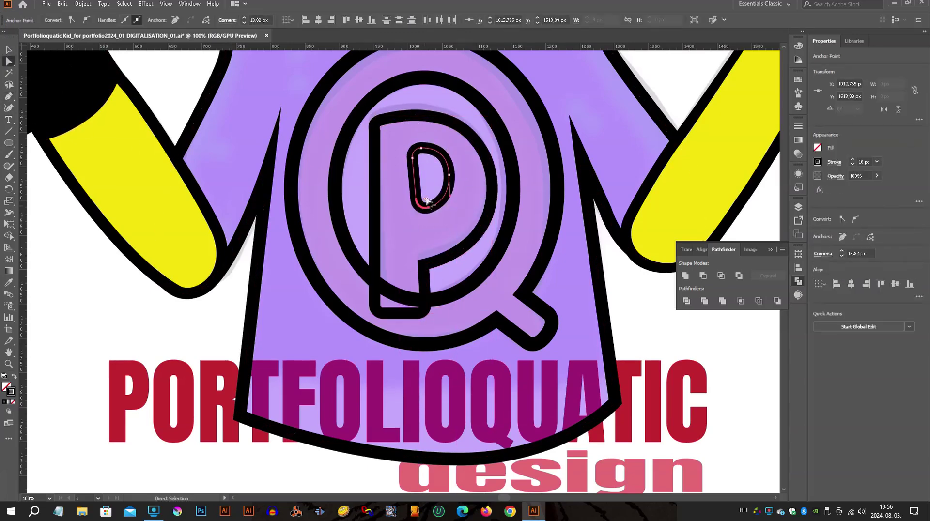
{"action": "left_click_drag", "start_coordinate": [451, 179], "coordinate": [453, 179]}
Step: Expand the P and D outlines into filled shapes, ungroup them, and select the bottom stub
{"action": "left_click", "coordinate": [484, 228], "text": "shift"}
{"action": "left_click", "coordinate": [83, 4]}
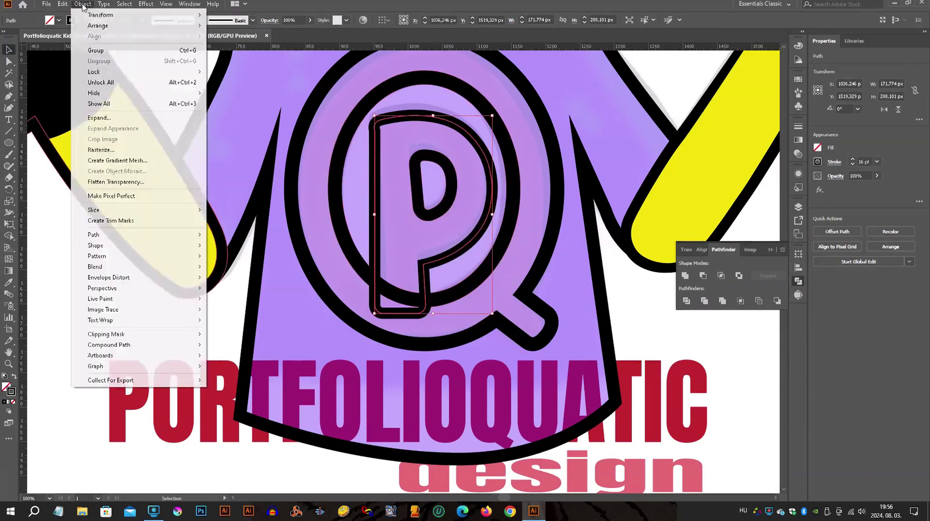
{"action": "left_click", "coordinate": [125, 118]}
{"action": "key", "text": "Return"}
{"action": "right_click", "coordinate": [373, 291]}
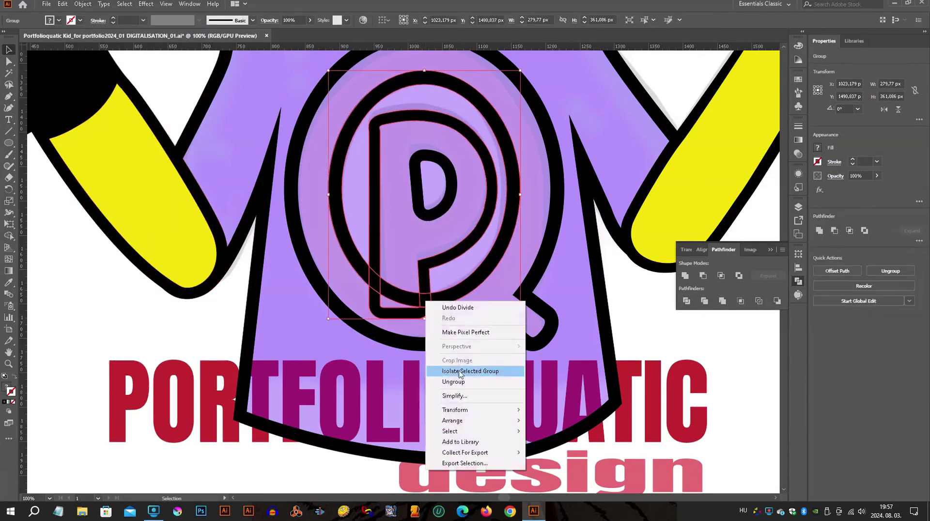
{"action": "left_click", "coordinate": [395, 364]}
{"action": "left_click", "coordinate": [397, 318]}
Step: Drag the P's inner corner anchor right to smooth the curve
{"action": "key", "text": "a"}
{"action": "scroll", "coordinate": [397, 243], "scroll_direction": "up", "scroll_amount": 6}
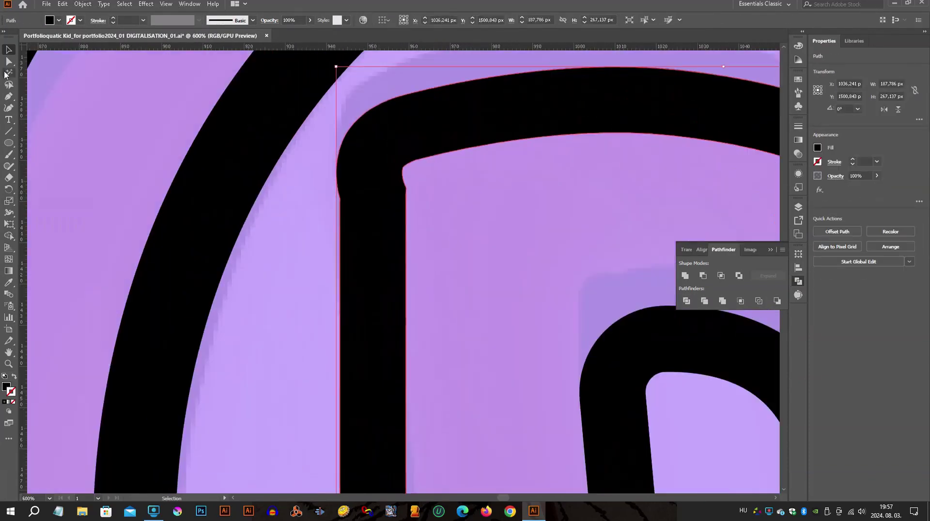
{"action": "scroll", "coordinate": [394, 182], "scroll_direction": "up", "scroll_amount": 2}
{"action": "left_click", "coordinate": [387, 182]}
{"action": "left_click_drag", "start_coordinate": [387, 184], "coordinate": [400, 184]}
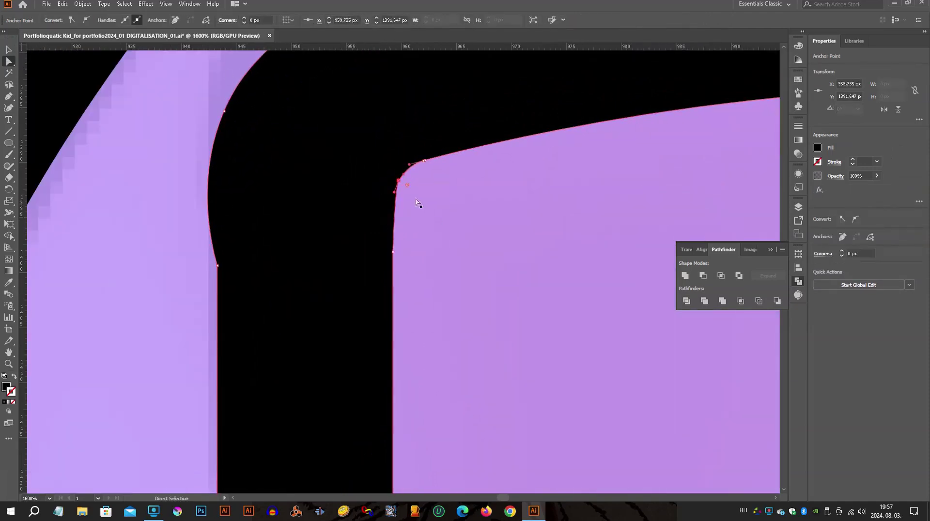
Step: Reselect the inner corner anchor, undo the last change, and eyedropper the red swatch as fill
{"action": "scroll", "coordinate": [191, 223], "scroll_direction": "down", "scroll_amount": 1}
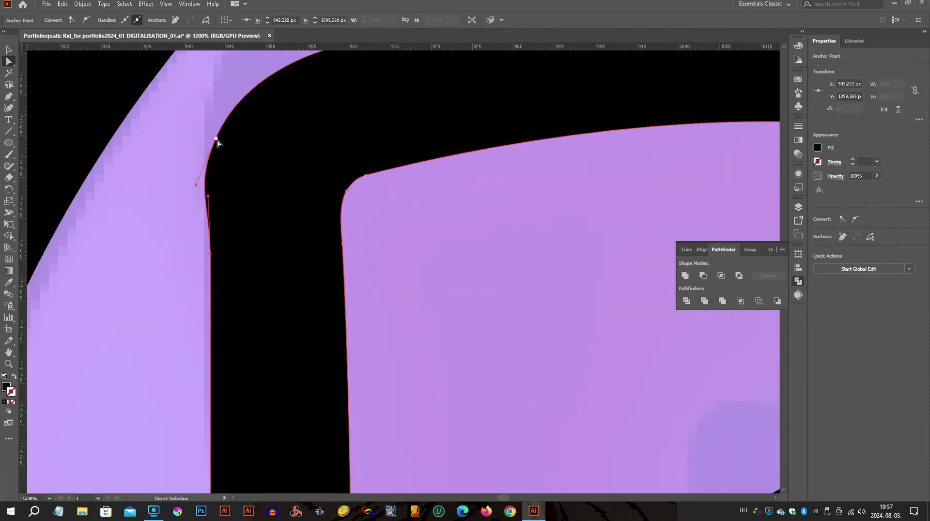
{"action": "scroll", "coordinate": [216, 141], "scroll_direction": "down", "scroll_amount": 2}
{"action": "scroll", "coordinate": [233, 199], "scroll_direction": "down", "scroll_amount": 1}
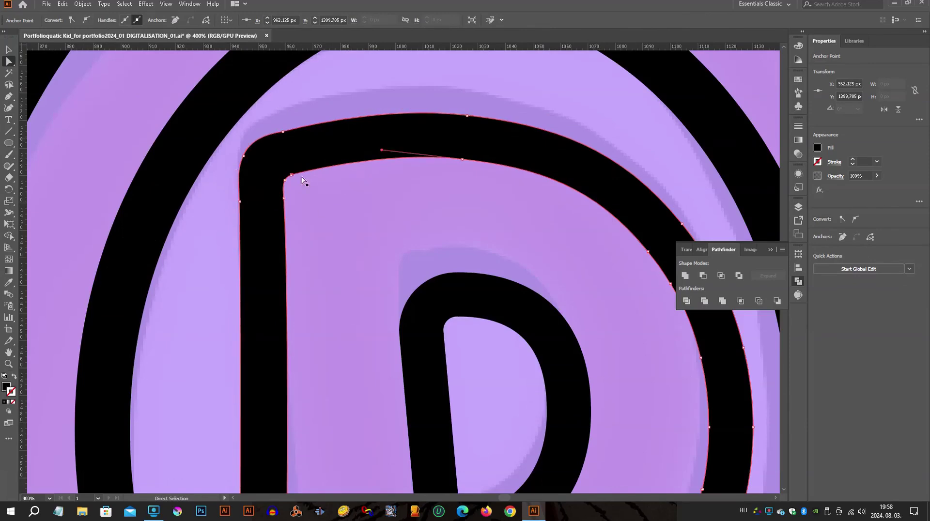
{"action": "scroll", "coordinate": [302, 180], "scroll_direction": "up", "scroll_amount": 5}
{"action": "left_click", "coordinate": [286, 198]}
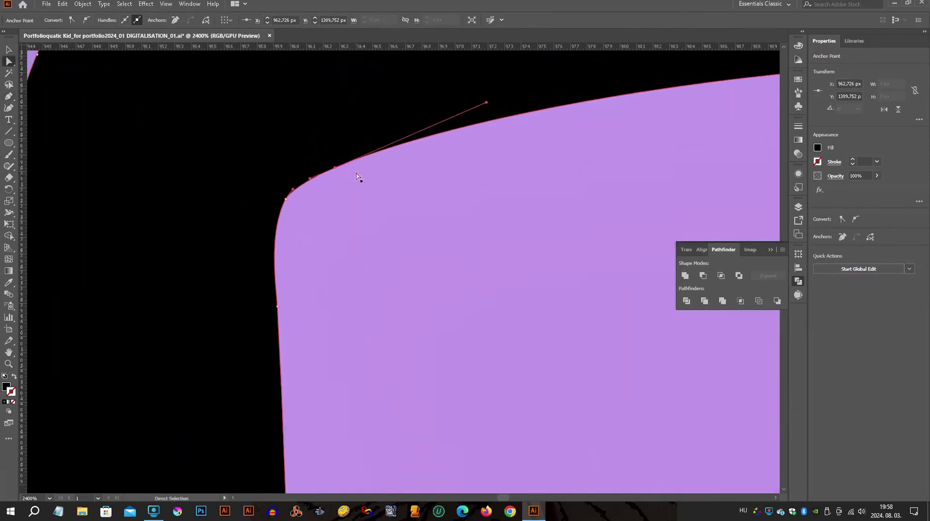
{"action": "key", "text": "ctrl+z"}
{"action": "scroll", "coordinate": [429, 156], "scroll_direction": "down", "scroll_amount": 4}
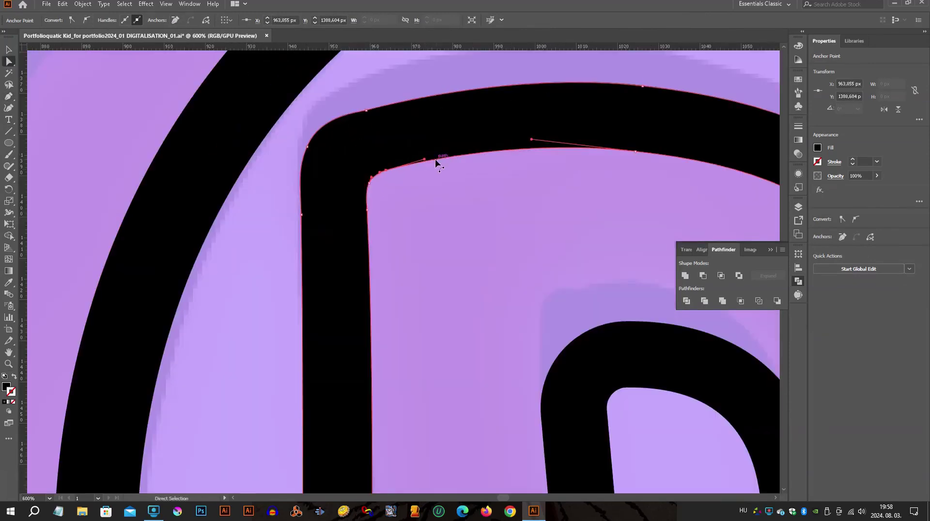
{"action": "scroll", "coordinate": [436, 161], "scroll_direction": "down", "scroll_amount": 3}
{"action": "scroll", "coordinate": [338, 207], "scroll_direction": "down", "scroll_amount": 5}
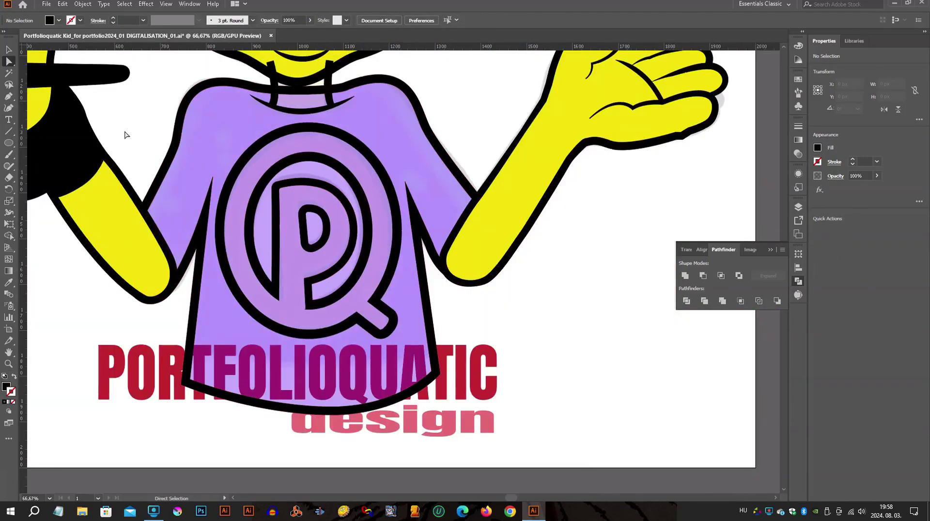
{"action": "scroll", "coordinate": [185, 218], "scroll_direction": "down", "scroll_amount": 1}
{"action": "scroll", "coordinate": [186, 218], "scroll_direction": "up", "scroll_amount": 5}
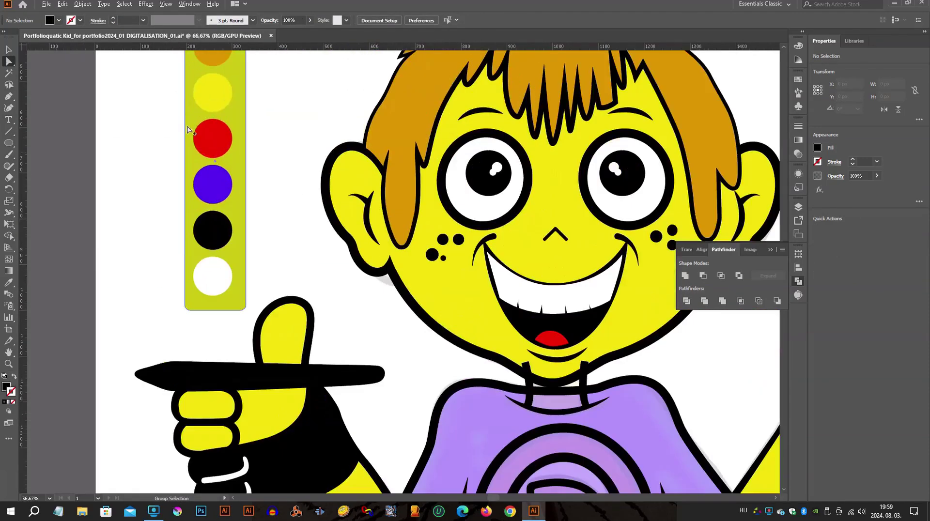
{"action": "key", "text": "i"}
{"action": "left_click", "coordinate": [212, 135]}
Step: Paint red over the logo with the Paintbrush, then select and unite the red strokes
{"action": "scroll", "coordinate": [306, 304], "scroll_direction": "down", "scroll_amount": 4}
{"action": "key", "text": "b"}
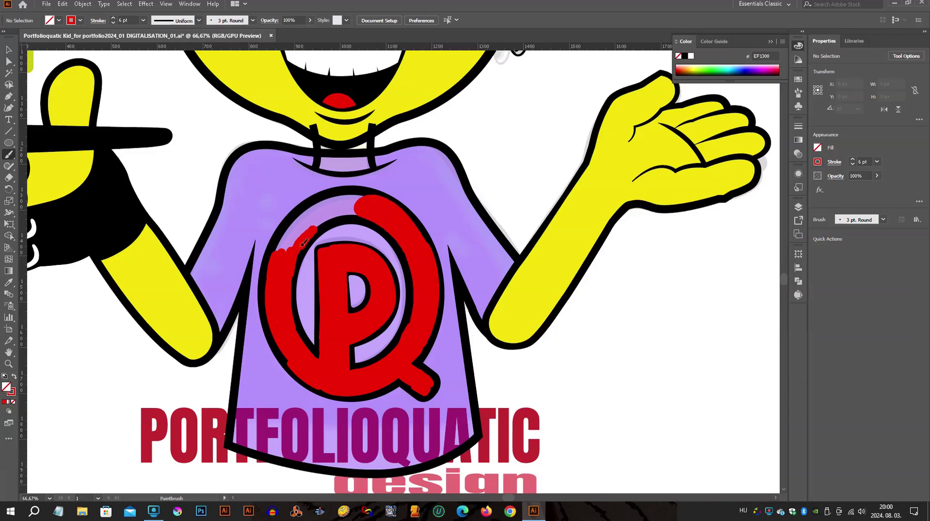
{"action": "key", "text": "v"}
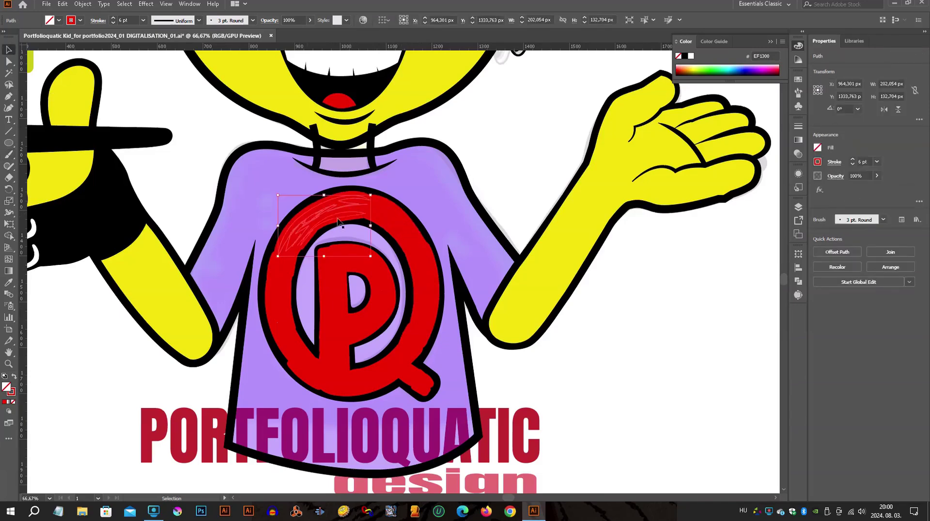
{"action": "left_click", "coordinate": [798, 207]}
{"action": "left_click_drag", "start_coordinate": [774, 339], "coordinate": [777, 271]}
{"action": "left_click", "coordinate": [798, 280]}
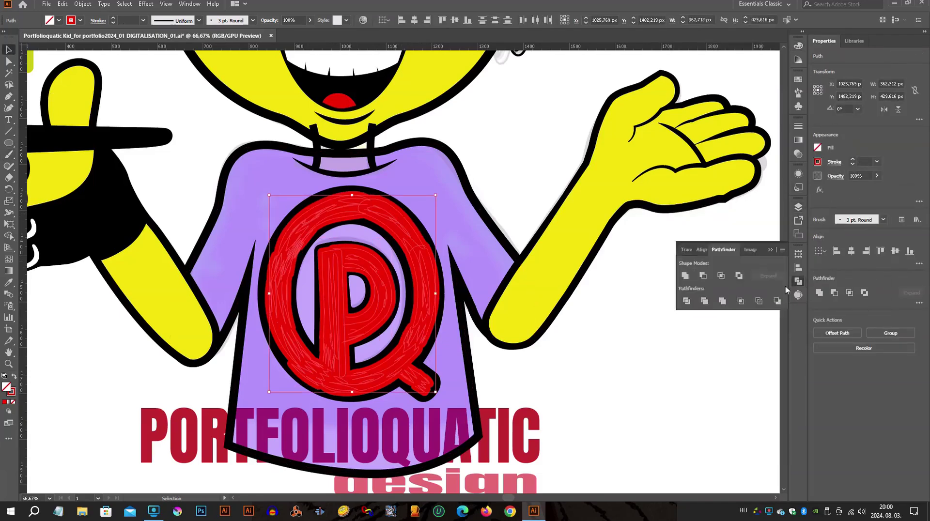
Step: Group the merged red logo pieces
{"action": "left_click", "coordinate": [685, 276]}
{"action": "left_click", "coordinate": [82, 4]}
{"action": "left_click", "coordinate": [125, 119]}
{"action": "key", "text": "ctrl+0"}
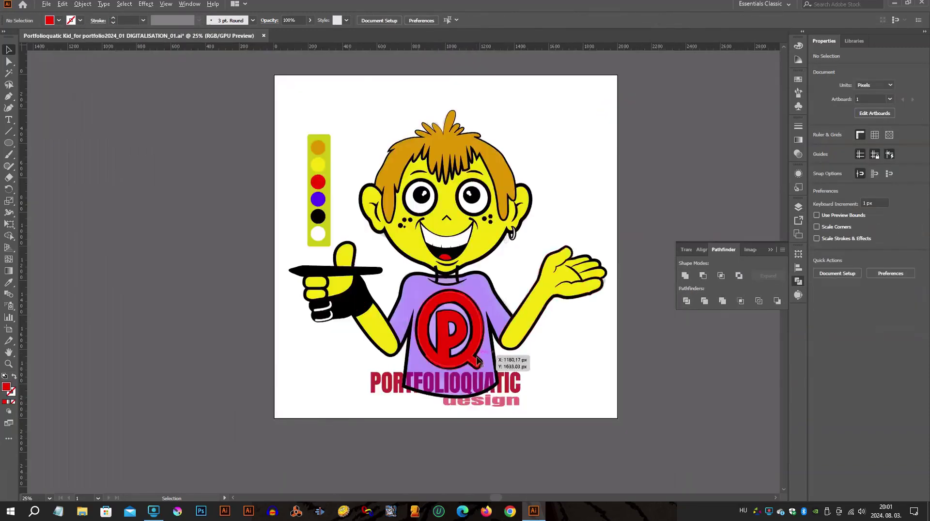
{"action": "key", "text": "ctrl+1"}
Step: Arrange the black outline group in front of the red fill
{"action": "left_click", "coordinate": [409, 122]}
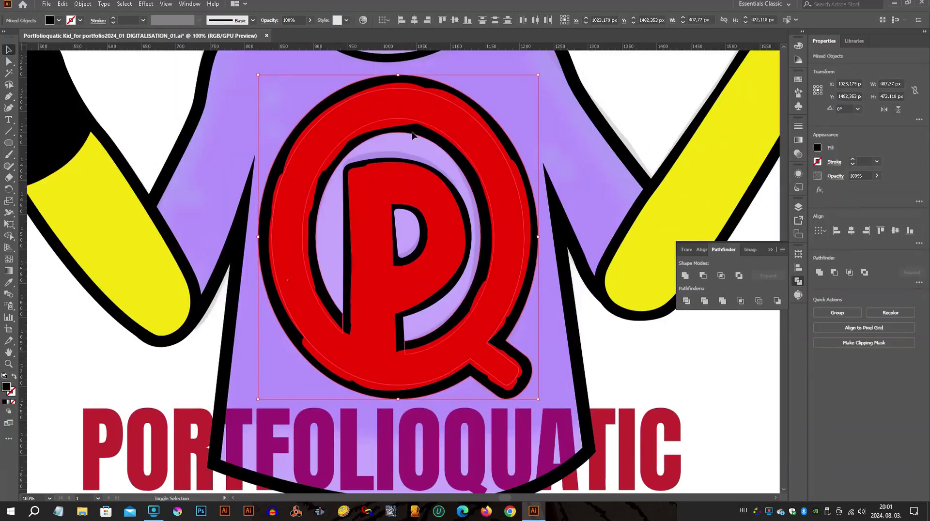
{"action": "right_click", "coordinate": [460, 166]}
{"action": "key", "text": "Escape"}
{"action": "key", "text": "ctrl+plus"}
{"action": "key", "text": "ctrl+plus"}
{"action": "key", "text": "ctrl+plus"}
{"action": "key", "text": "ctrl+1"}
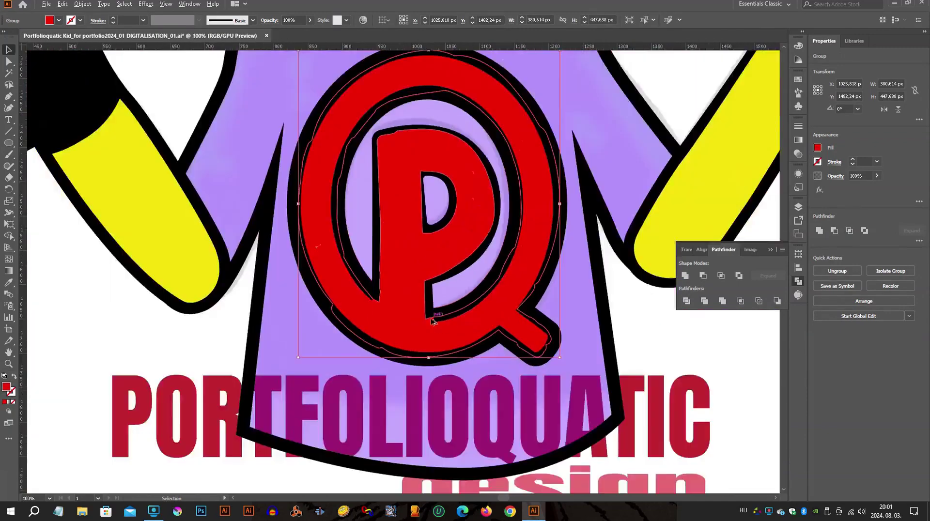
{"action": "key", "text": "ctrl+plus"}
Step: Group the pieces of the P together
{"action": "left_click", "coordinate": [409, 190], "text": "shift"}
{"action": "right_click", "coordinate": [473, 217]}
{"action": "left_click", "coordinate": [498, 289]}
{"action": "right_click", "coordinate": [578, 225]}
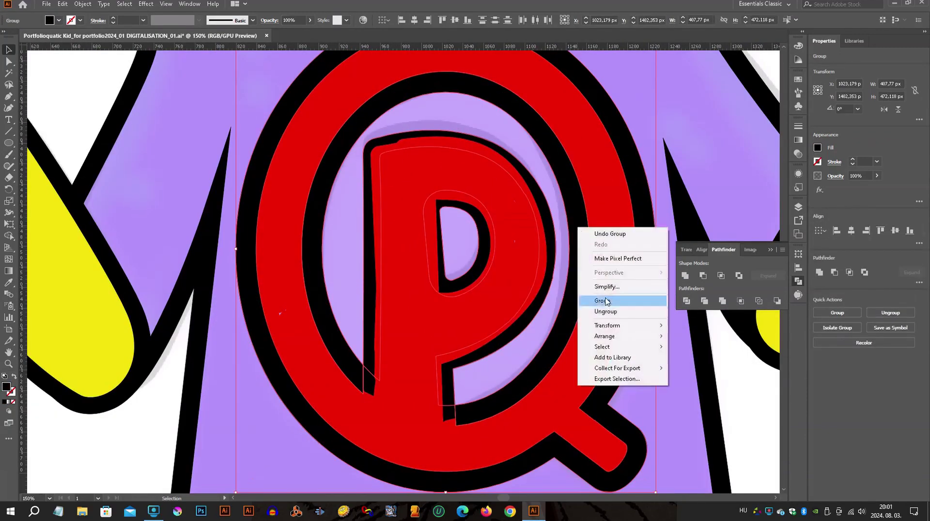
{"action": "right_click", "coordinate": [488, 266]}
Step: Inspect a small stray path in the P, then view the whole character
{"action": "key", "text": "ctrl+0"}
{"action": "key", "text": "ctrl+plus"}
{"action": "key", "text": "ctrl+plus"}
{"action": "key", "text": "ctrl+plus"}
{"action": "left_click", "coordinate": [415, 334]}
{"action": "key", "text": "ctrl+minus"}
{"action": "key", "text": "ctrl+minus"}
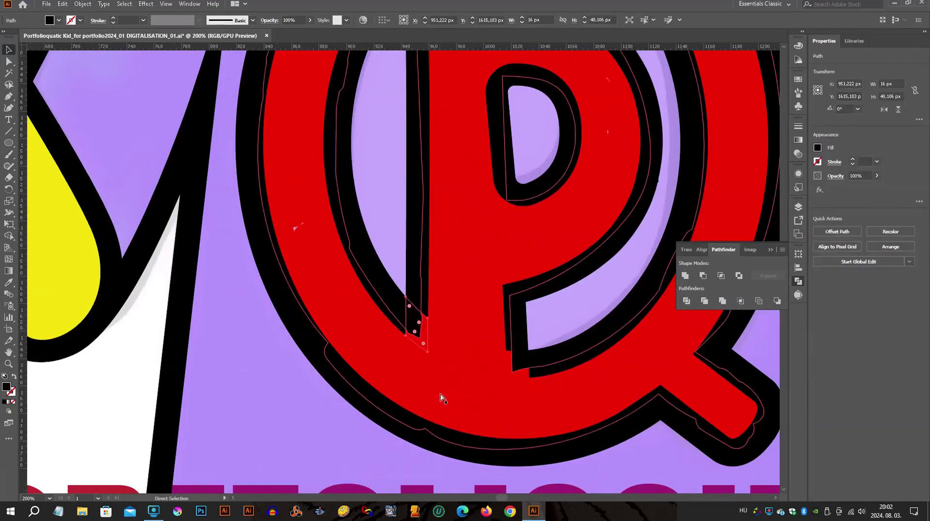
{"action": "key", "text": "ctrl+minus"}
{"action": "key", "text": "ctrl+minus"}
{"action": "key", "text": "ctrl+shift+a"}
{"action": "key", "text": "ctrl+minus"}
{"action": "key", "text": "ctrl+minus"}
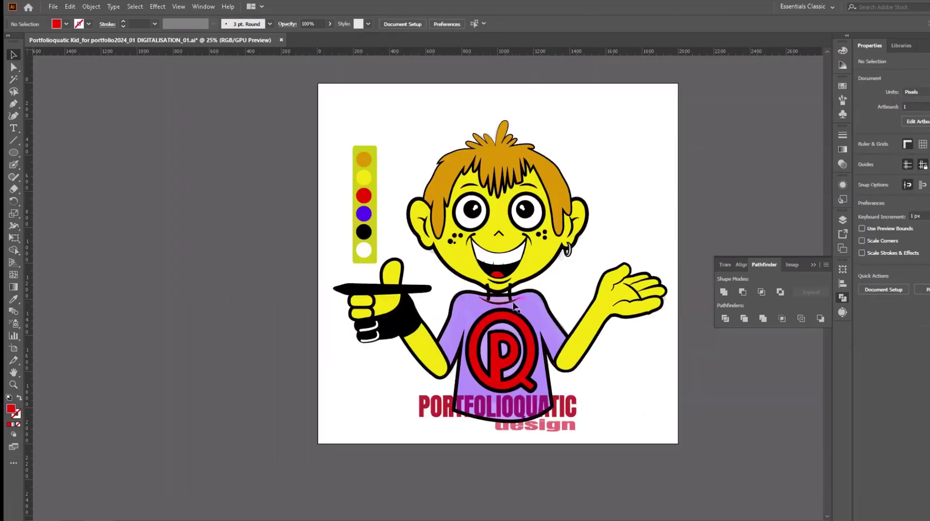
{"action": "key", "text": "ctrl+plus"}
{"action": "key", "text": "ctrl+plus"}
{"action": "key", "text": "ctrl+plus"}
{"action": "key", "text": "ctrl+minus"}
{"action": "key", "text": "ctrl+minus"}
{"action": "key", "text": "ctrl+minus"}
Step: Blob-brush purple over the shoulders, chest and lower shirt, then send it behind the red logo
{"action": "key", "text": "ctrl+plus"}
{"action": "key", "text": "ctrl+plus"}
{"action": "key", "text": "ctrl+plus"}
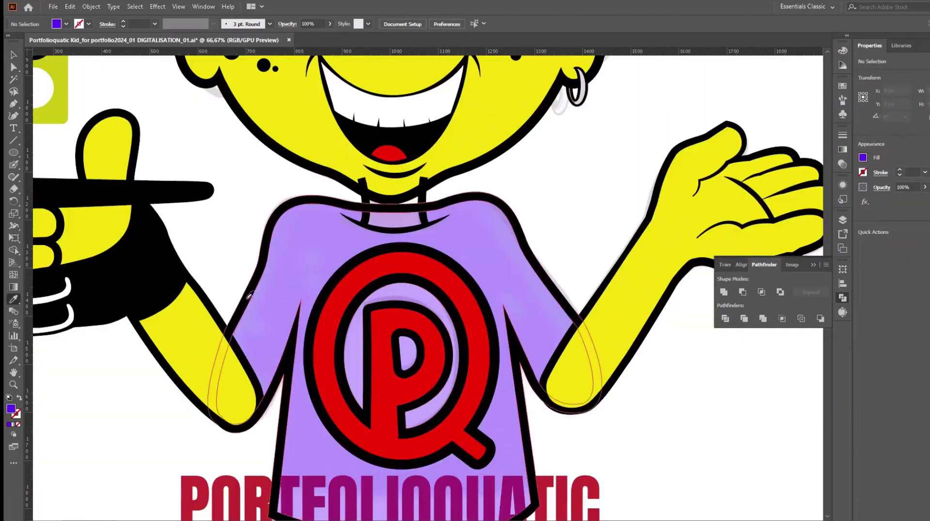
{"action": "key", "text": "b"}
{"action": "left_click_drag", "start_coordinate": [257, 363], "coordinate": [299, 306]}
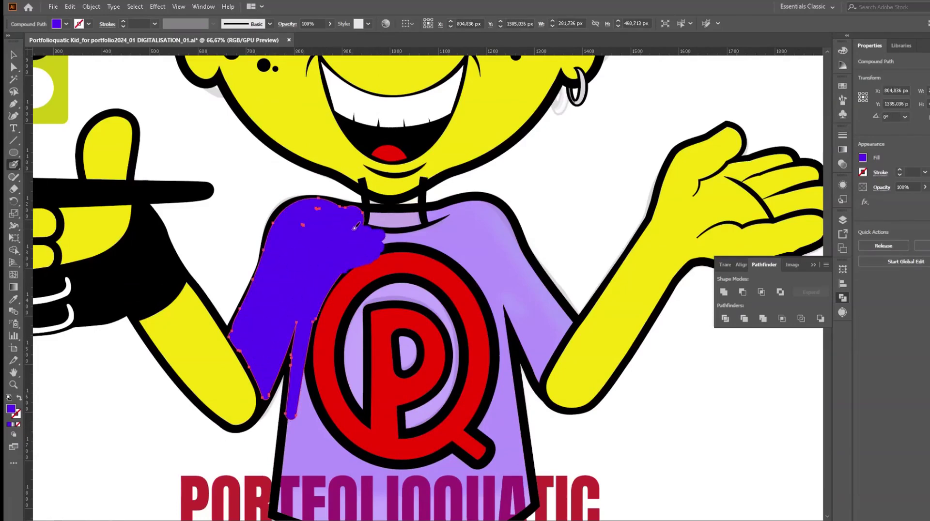
{"action": "left_click_drag", "start_coordinate": [491, 204], "coordinate": [459, 213]}
{"action": "left_click_drag", "start_coordinate": [317, 216], "coordinate": [509, 345]}
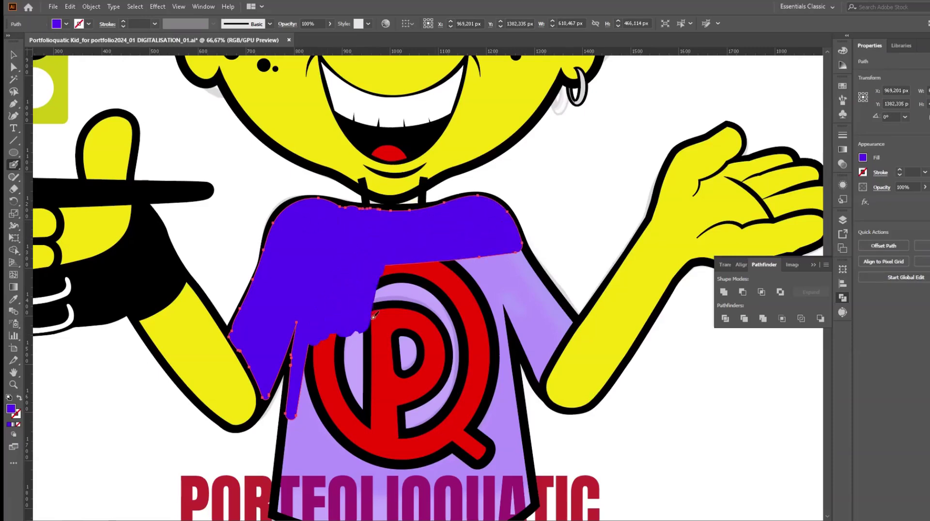
{"action": "left_click_drag", "start_coordinate": [504, 407], "coordinate": [355, 369]}
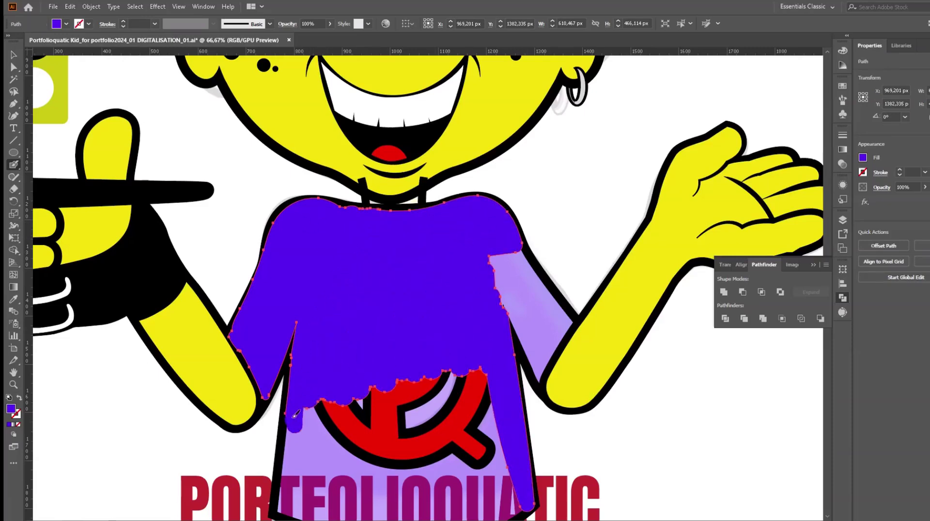
{"action": "left_click_drag", "start_coordinate": [330, 440], "coordinate": [331, 494]}
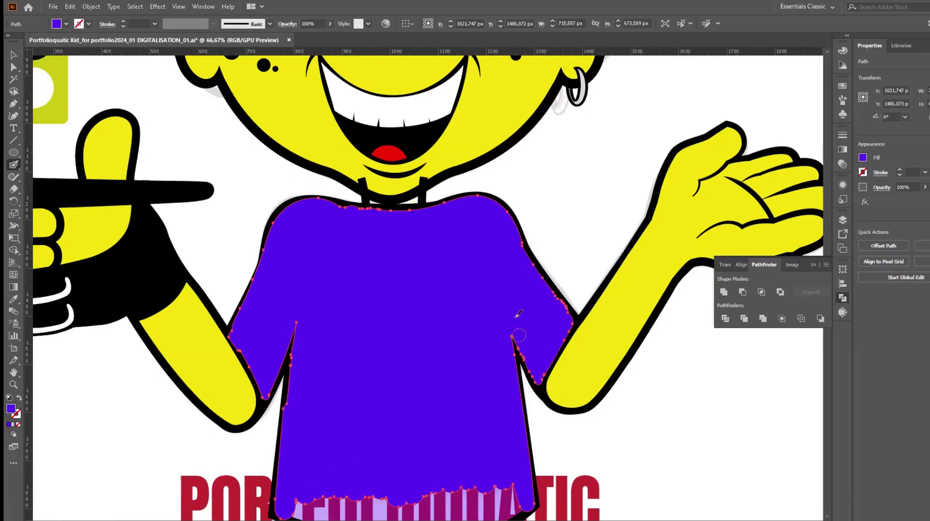
{"action": "scroll", "coordinate": [386, 237], "scroll_direction": "down", "scroll_amount": 1}
{"action": "scroll", "coordinate": [447, 361], "scroll_direction": "down", "scroll_amount": 4}
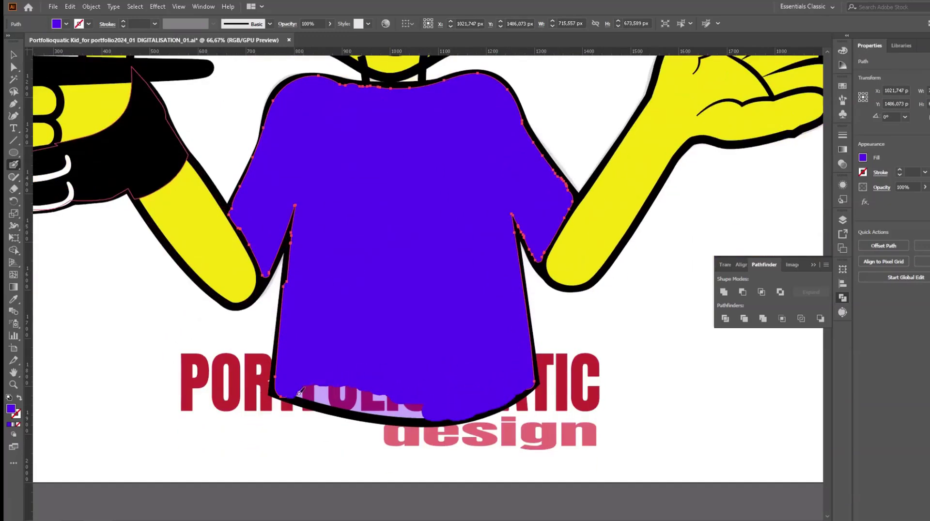
{"action": "right_click", "coordinate": [419, 236]}
{"action": "mouse_move", "coordinate": [447, 406]}
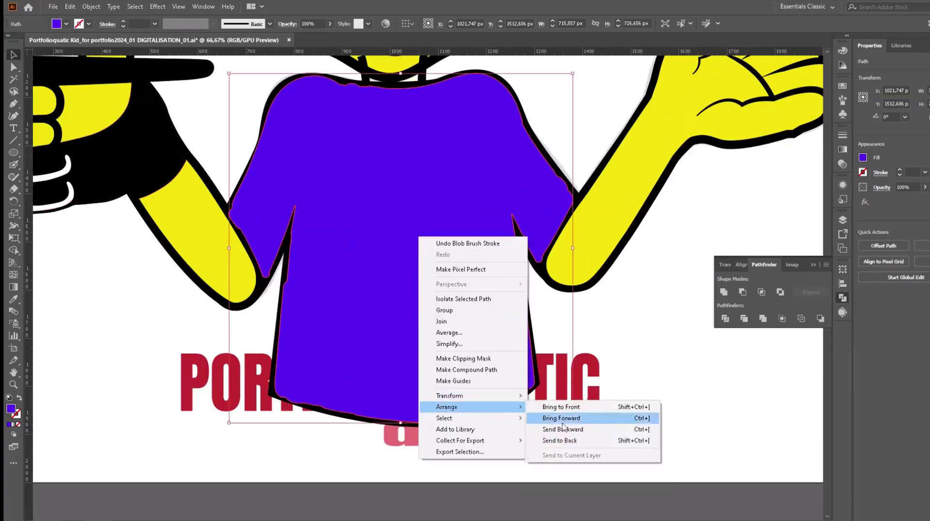
{"action": "left_click", "coordinate": [571, 434]}
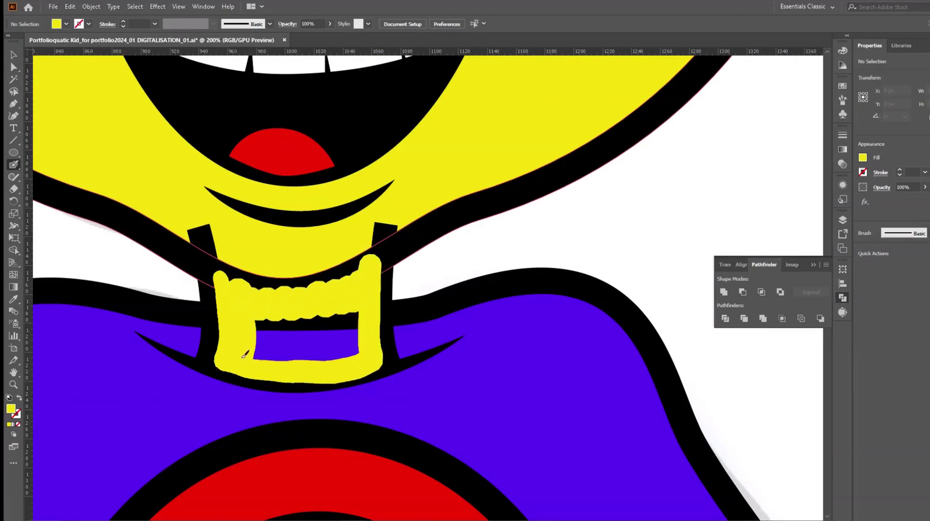
Step: Patch the neck with yellow Blob Brush paint and select the neck and strap group
{"action": "left_click_drag", "start_coordinate": [373, 292], "coordinate": [363, 352]}
{"action": "key", "text": "v"}
{"action": "right_click", "coordinate": [342, 245]}
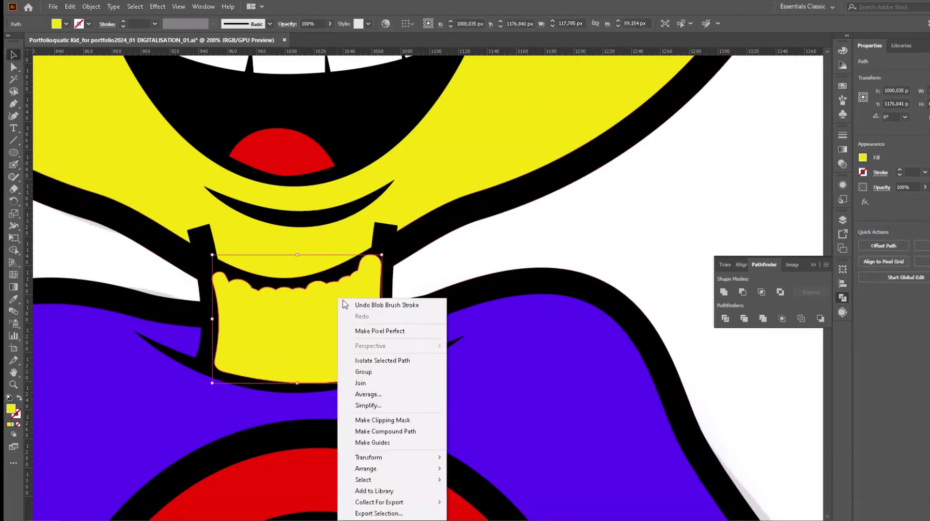
{"action": "key", "text": "Escape"}
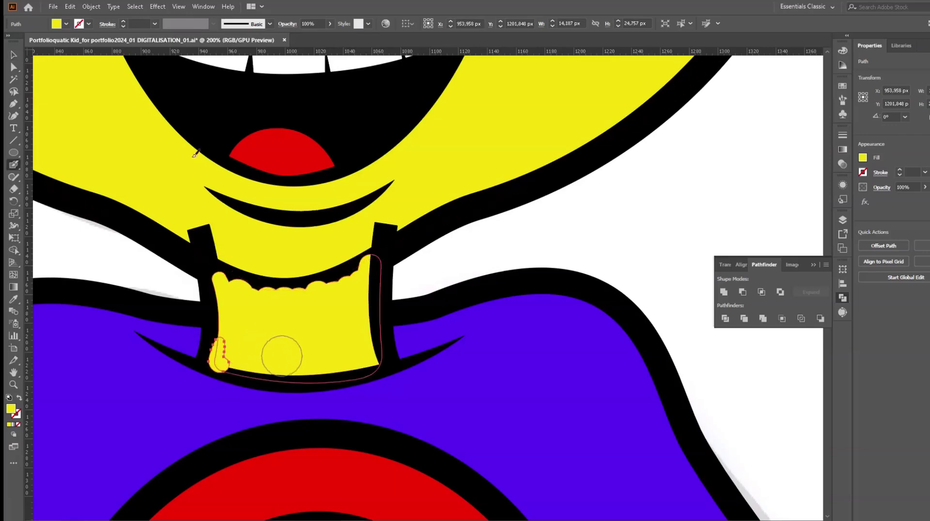
{"action": "key", "text": "v"}
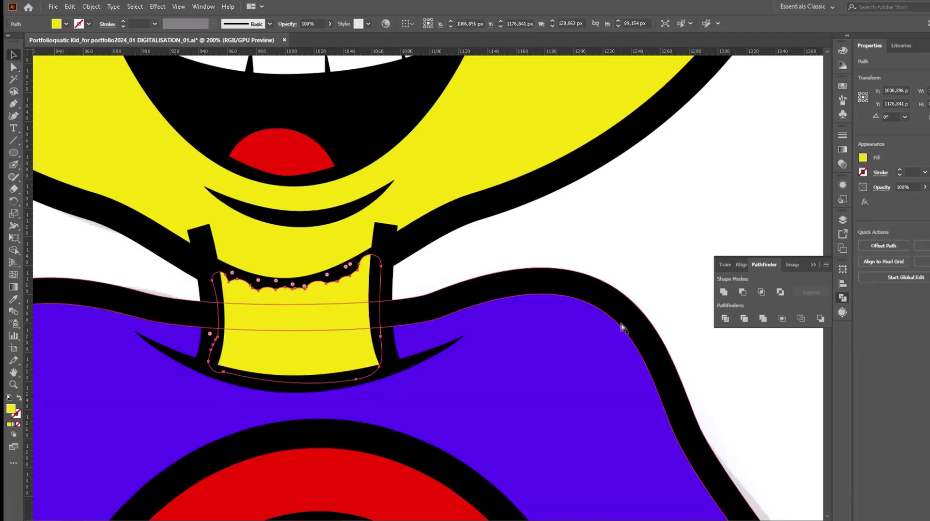
{"action": "left_click", "coordinate": [318, 329]}
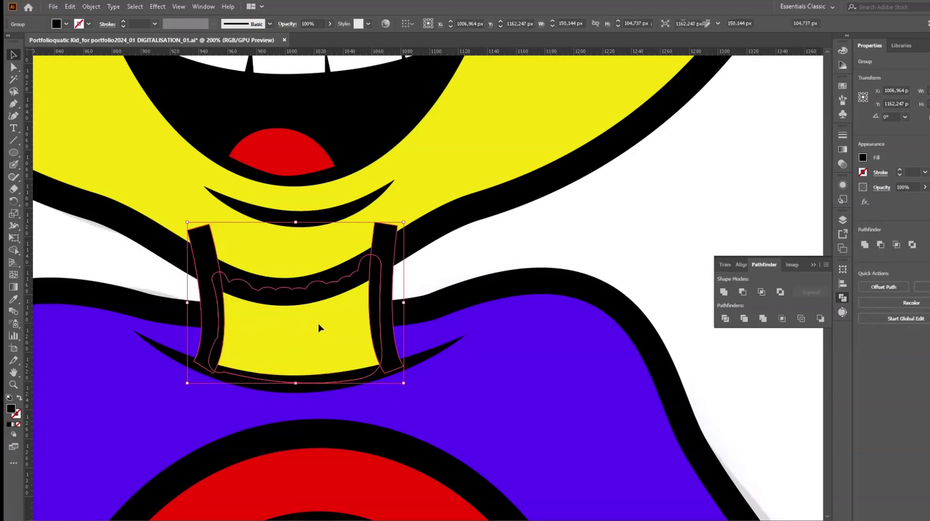
Step: Switch to Direct Selection, clear the selection, and select the white teeth shape
{"action": "key", "text": "a"}
{"action": "left_click", "coordinate": [678, 223]}
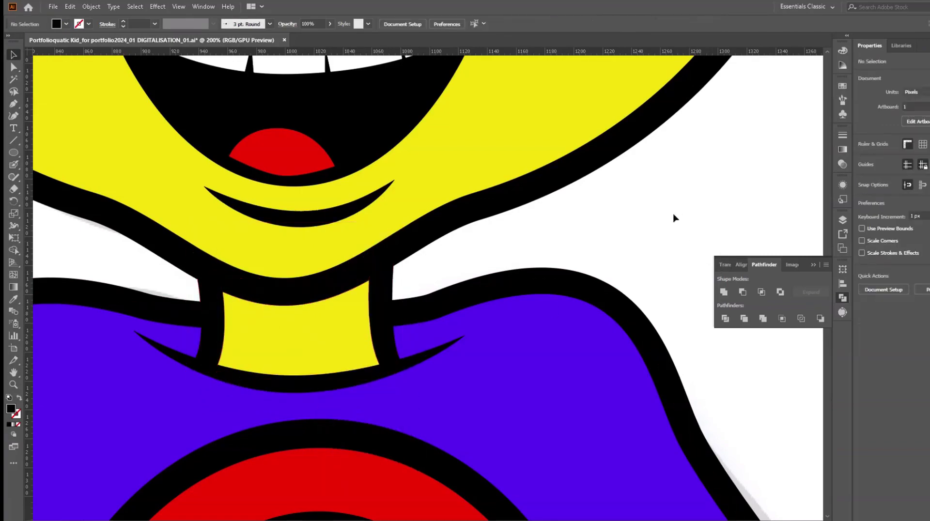
{"action": "scroll", "coordinate": [481, 345], "scroll_direction": "down", "scroll_amount": 5}
{"action": "scroll", "coordinate": [436, 305], "scroll_direction": "up", "scroll_amount": 4}
{"action": "scroll", "coordinate": [436, 306], "scroll_direction": "up", "scroll_amount": 3}
{"action": "left_click", "coordinate": [436, 271]}
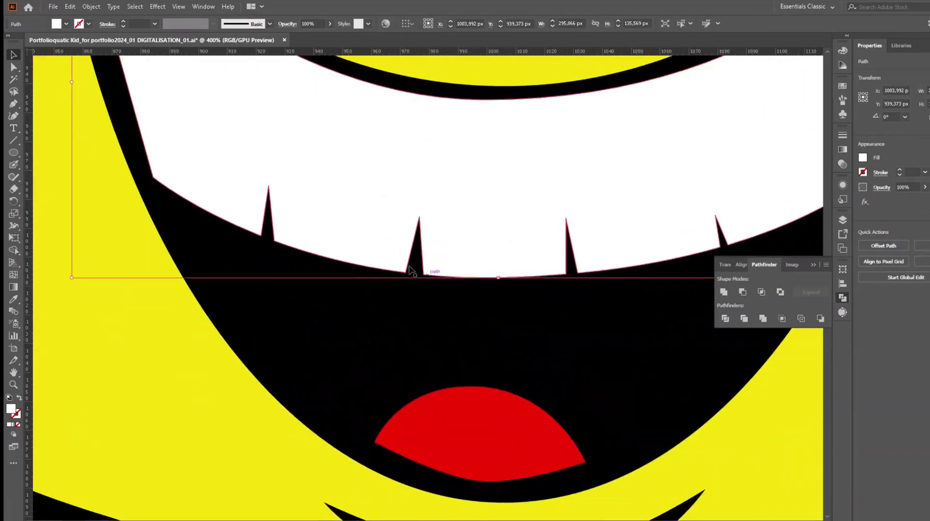
{"action": "scroll", "coordinate": [437, 274], "scroll_direction": "down", "scroll_amount": 2}
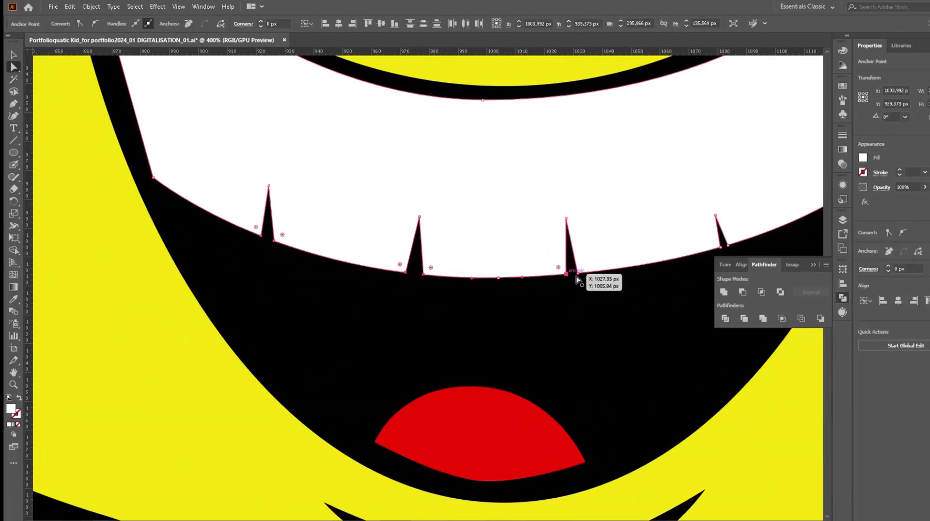
Step: Select the white teeth shape and add an anchor on its top edge
{"action": "left_click", "coordinate": [484, 290], "text": "shift"}
{"action": "scroll", "coordinate": [484, 289], "scroll_direction": "up", "scroll_amount": 2}
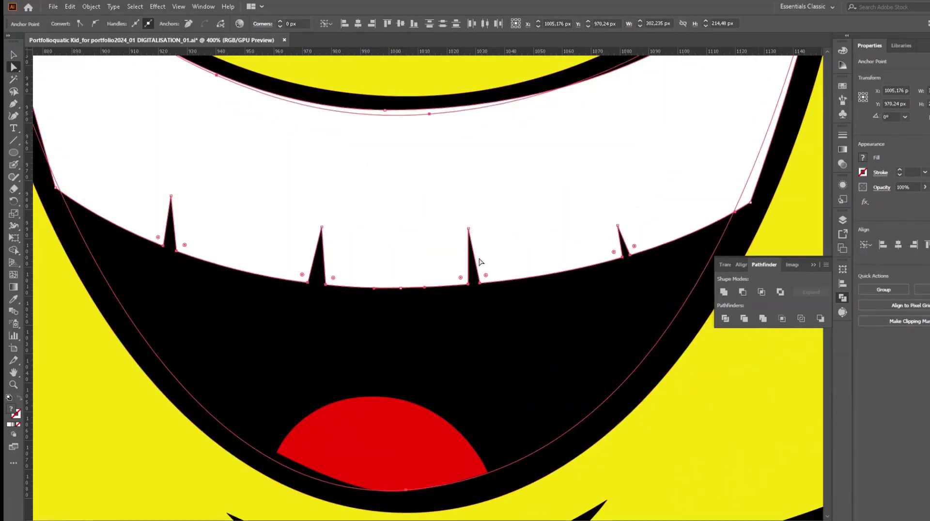
{"action": "scroll", "coordinate": [488, 248], "scroll_direction": "down", "scroll_amount": 5}
{"action": "scroll", "coordinate": [488, 248], "scroll_direction": "up", "scroll_amount": 4}
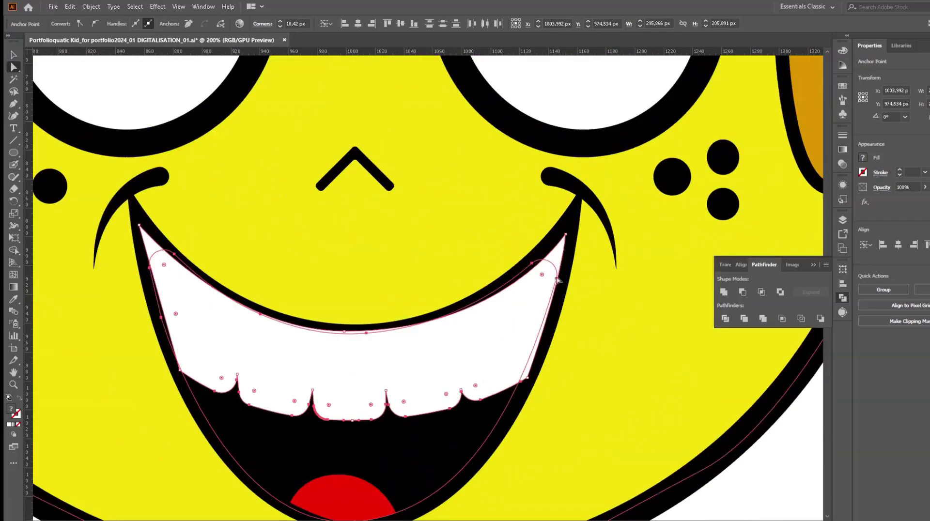
{"action": "left_click", "coordinate": [544, 295]}
{"action": "scroll", "coordinate": [544, 295], "scroll_direction": "down", "scroll_amount": 3}
{"action": "scroll", "coordinate": [618, 368], "scroll_direction": "down", "scroll_amount": 3}
{"action": "scroll", "coordinate": [416, 283], "scroll_direction": "up", "scroll_amount": 5}
{"action": "left_click", "coordinate": [416, 283]}
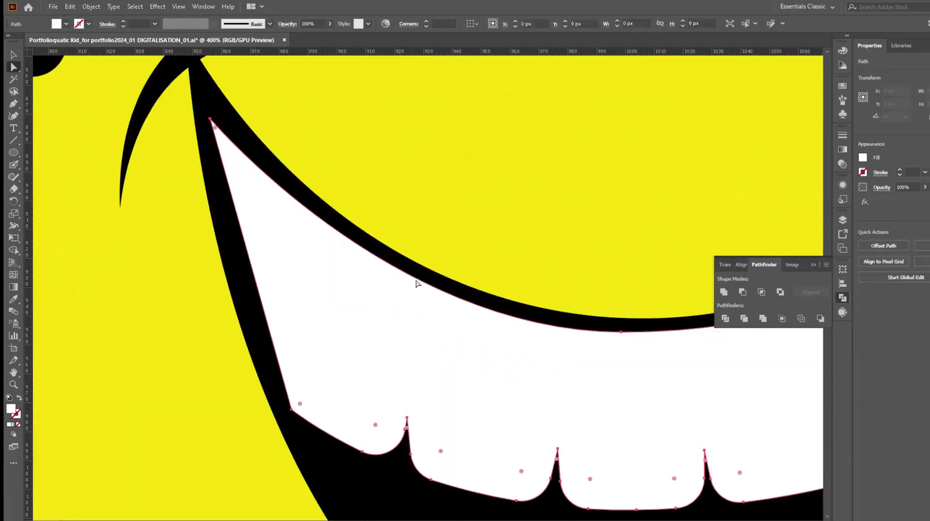
{"action": "left_click", "coordinate": [405, 274]}
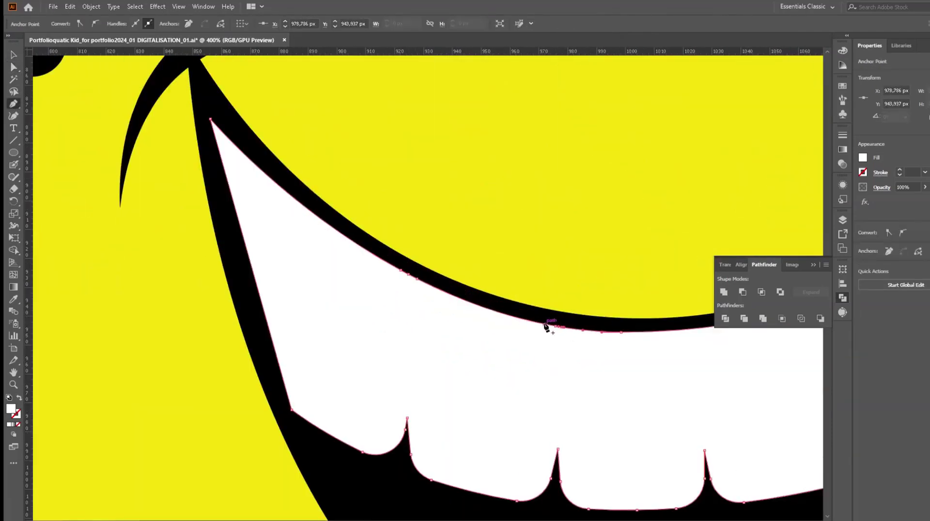
Step: Add anchors along the upper teeth edge and pull five gap spikes down across it
{"action": "left_click_drag", "start_coordinate": [712, 331], "coordinate": [436, 333]}
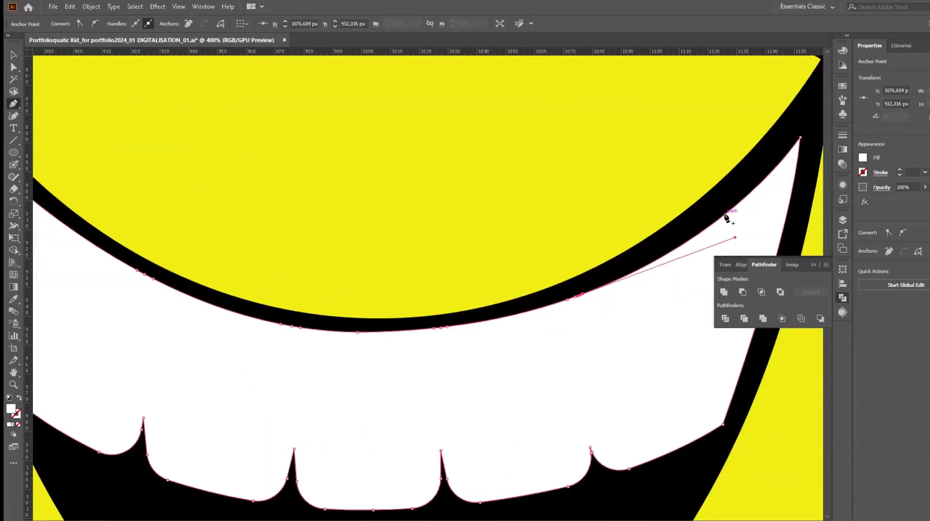
{"action": "left_click", "coordinate": [739, 203]}
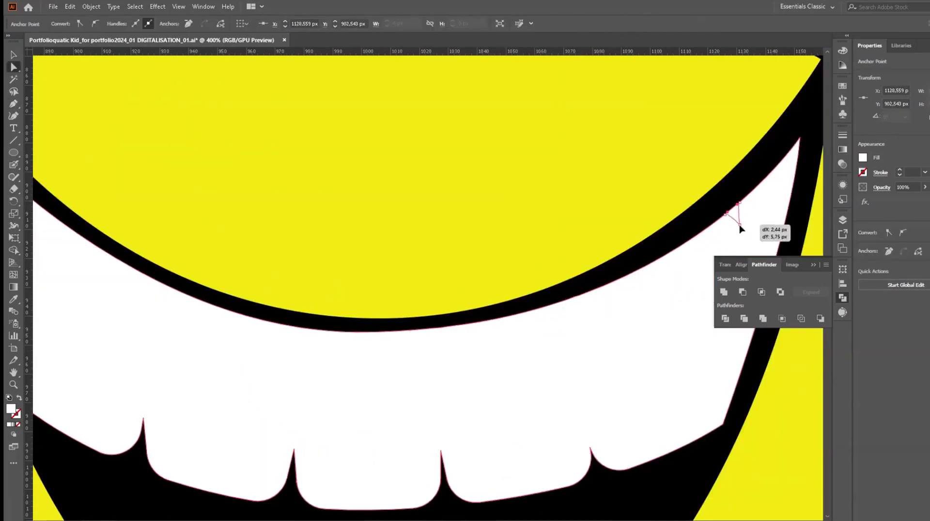
{"action": "left_click_drag", "start_coordinate": [740, 228], "coordinate": [734, 229]}
{"action": "left_click_drag", "start_coordinate": [577, 297], "coordinate": [577, 314]}
{"action": "left_click_drag", "start_coordinate": [441, 330], "coordinate": [441, 355]}
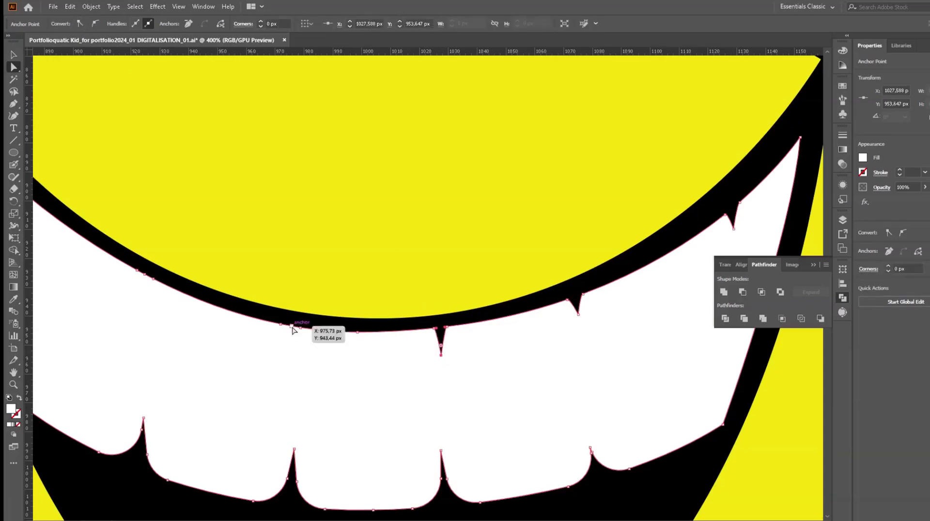
{"action": "left_click_drag", "start_coordinate": [292, 327], "coordinate": [293, 354]}
{"action": "left_click_drag", "start_coordinate": [144, 274], "coordinate": [148, 305]}
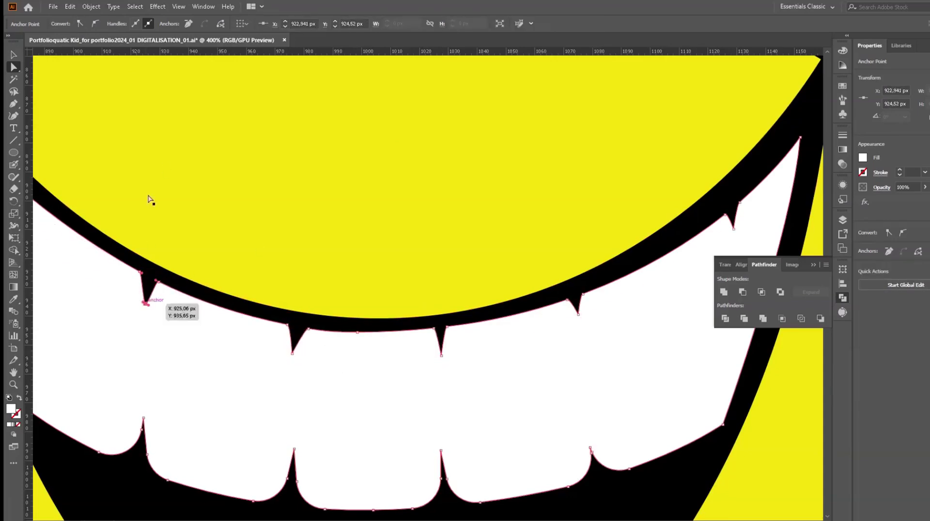
Step: Add gap spikes near the left corner and right side, and lengthen the middle gap
{"action": "key", "text": "p"}
{"action": "scroll", "coordinate": [266, 189], "scroll_direction": "up", "scroll_amount": 2}
{"action": "scroll", "coordinate": [276, 183], "scroll_direction": "left", "scroll_amount": 1}
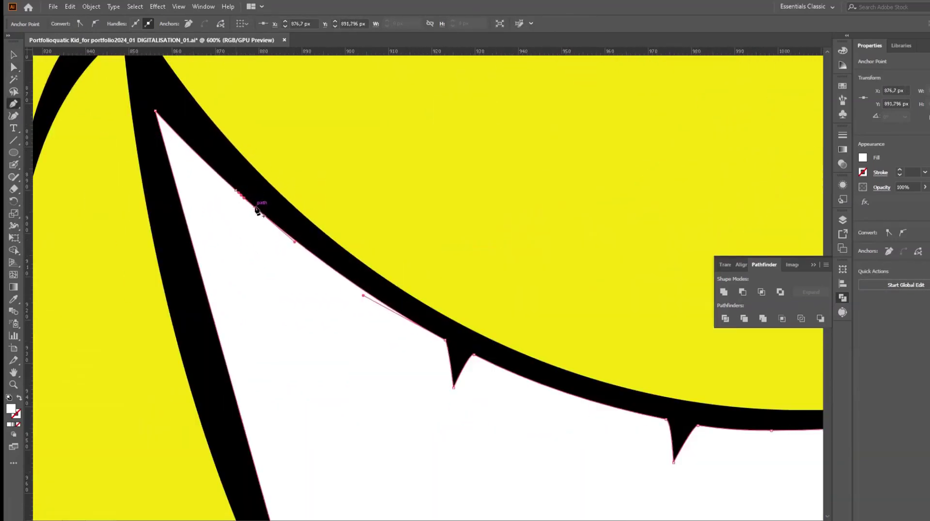
{"action": "left_click_drag", "start_coordinate": [247, 204], "coordinate": [245, 228]}
{"action": "scroll", "coordinate": [245, 227], "scroll_direction": "down", "scroll_amount": 5}
{"action": "scroll", "coordinate": [411, 247], "scroll_direction": "up", "scroll_amount": 5}
{"action": "left_click_drag", "start_coordinate": [388, 242], "coordinate": [388, 270]}
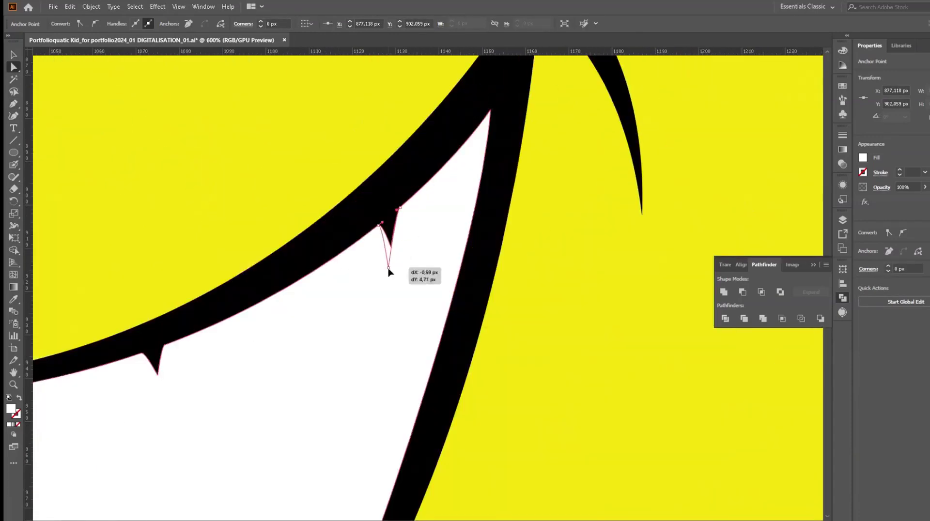
{"action": "scroll", "coordinate": [388, 269], "scroll_direction": "down", "scroll_amount": 5}
{"action": "scroll", "coordinate": [191, 302], "scroll_direction": "up", "scroll_amount": 3}
{"action": "left_click_drag", "start_coordinate": [317, 322], "coordinate": [317, 322]}
{"action": "left_click_drag", "start_coordinate": [424, 318], "coordinate": [426, 332]}
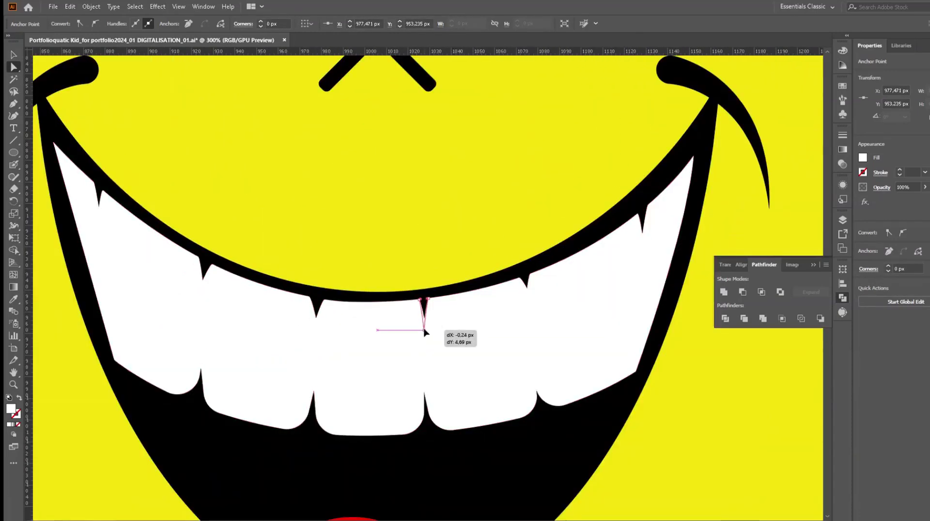
Step: Reshape the upper teeth edge's curve at three points to fit under the mouth
{"action": "scroll", "coordinate": [430, 311], "scroll_direction": "up", "scroll_amount": 3}
{"action": "scroll", "coordinate": [585, 297], "scroll_direction": "down", "scroll_amount": 4}
{"action": "scroll", "coordinate": [511, 317], "scroll_direction": "up", "scroll_amount": 1}
{"action": "scroll", "coordinate": [512, 317], "scroll_direction": "down", "scroll_amount": 4}
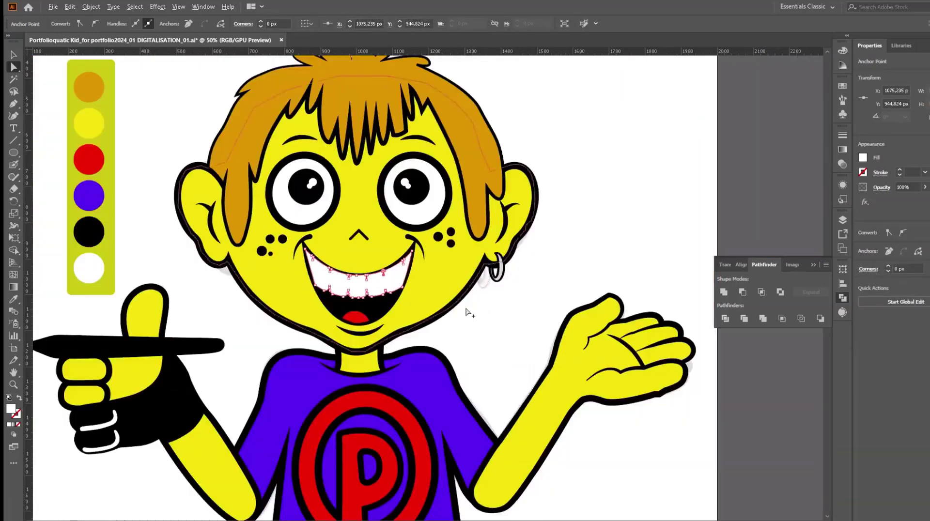
{"action": "scroll", "coordinate": [467, 311], "scroll_direction": "down", "scroll_amount": 3}
{"action": "scroll", "coordinate": [467, 312], "scroll_direction": "up", "scroll_amount": 6}
{"action": "scroll", "coordinate": [384, 259], "scroll_direction": "down", "scroll_amount": 2}
{"action": "left_click_drag", "start_coordinate": [441, 289], "coordinate": [415, 290]}
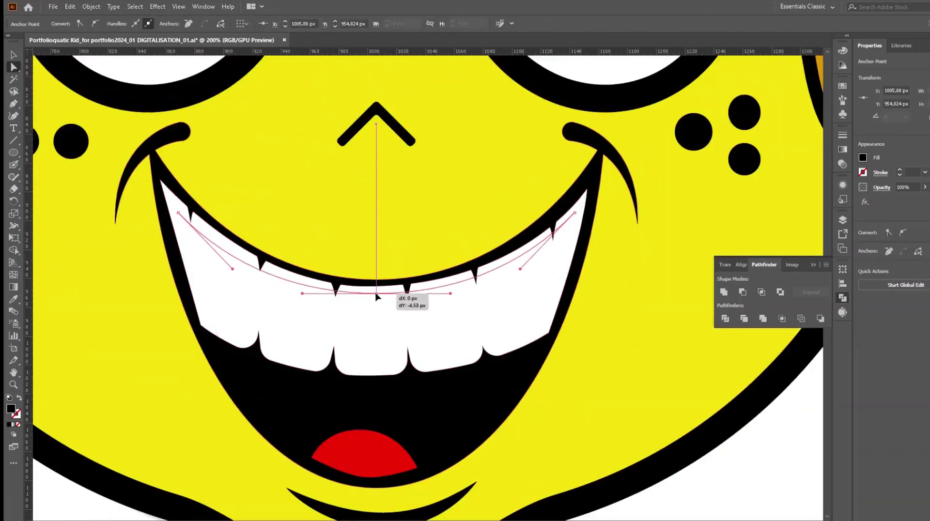
{"action": "left_click_drag", "start_coordinate": [574, 212], "coordinate": [585, 207]}
{"action": "left_click_drag", "start_coordinate": [177, 212], "coordinate": [177, 207]}
{"action": "left_click", "coordinate": [254, 263], "text": "ctrl"}
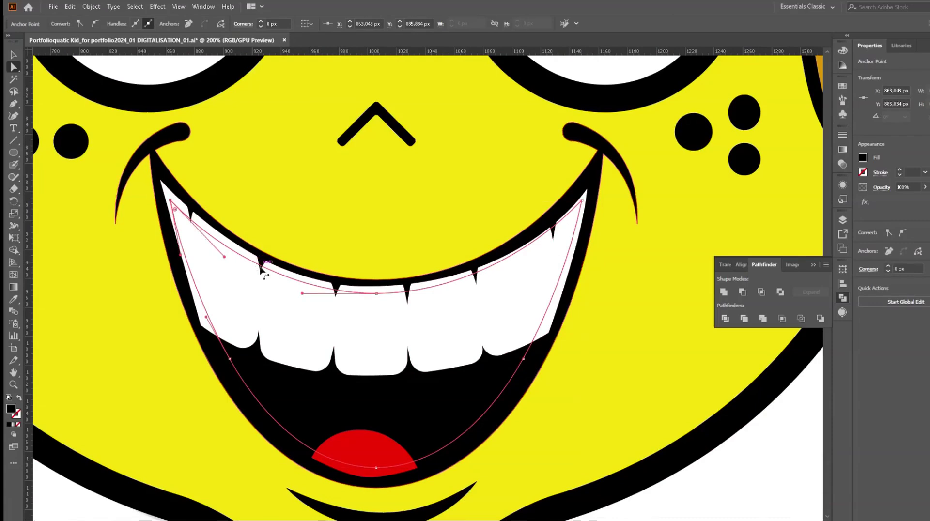
Step: Check the cheek-and-mouth outline and the red tongue, then deselect everything
{"action": "key", "text": "v"}
{"action": "left_click", "coordinate": [619, 236]}
{"action": "key", "text": "ctrl+minus"}
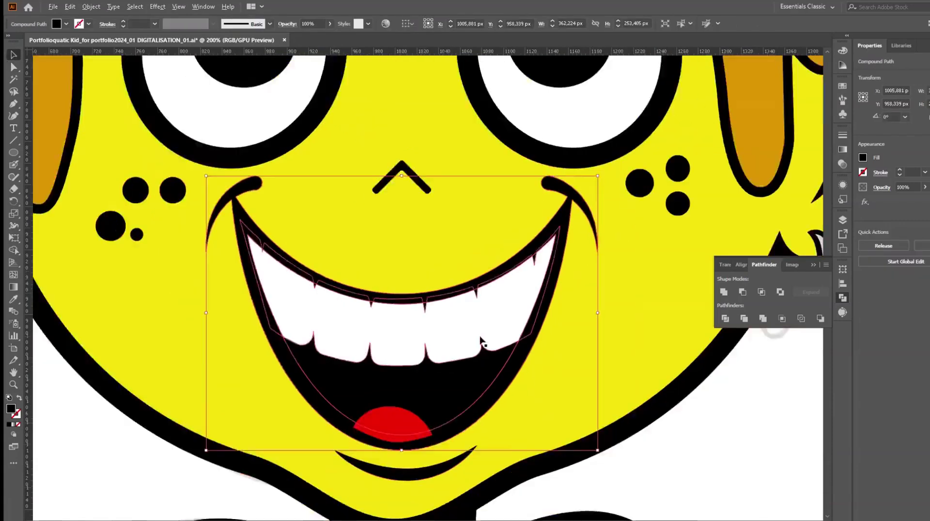
{"action": "left_click", "coordinate": [415, 389]}
{"action": "left_click", "coordinate": [716, 457]}
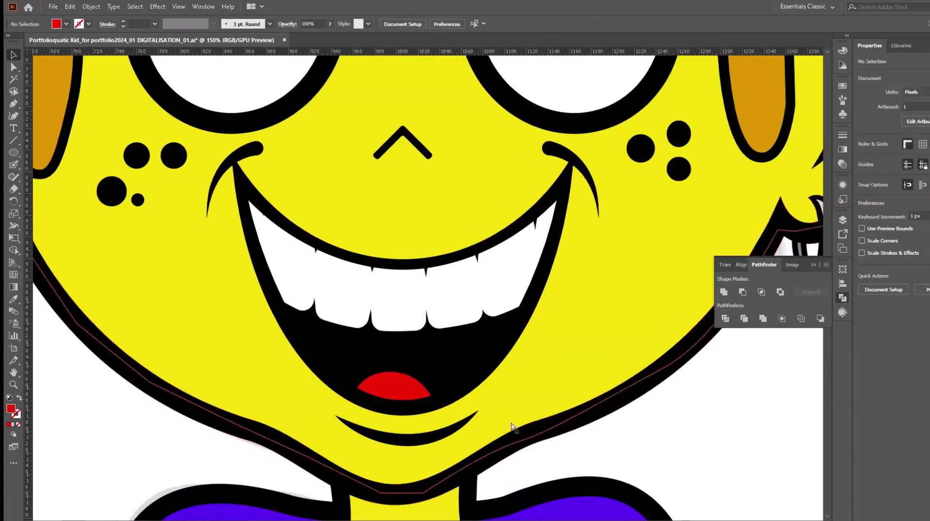
{"action": "scroll", "coordinate": [339, 242], "scroll_direction": "down", "scroll_amount": 10}
Step: Place the gradient reference image beside the artboard
{"action": "scroll", "coordinate": [272, 255], "scroll_direction": "up", "scroll_amount": 2}
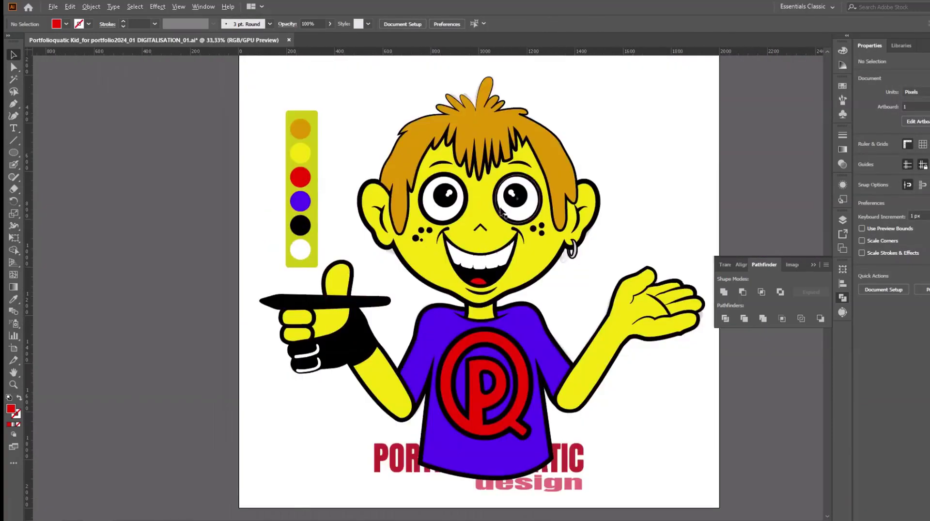
{"action": "key", "text": "ctrl+shift+p"}
{"action": "double_click", "coordinate": [229, 224]}
{"action": "left_click_drag", "start_coordinate": [167, 81], "coordinate": [330, 244]}
Step: Trace a closed red highlight stripe along the pointing finger with the Pen tool
{"action": "scroll", "coordinate": [218, 170], "scroll_direction": "up", "scroll_amount": 2}
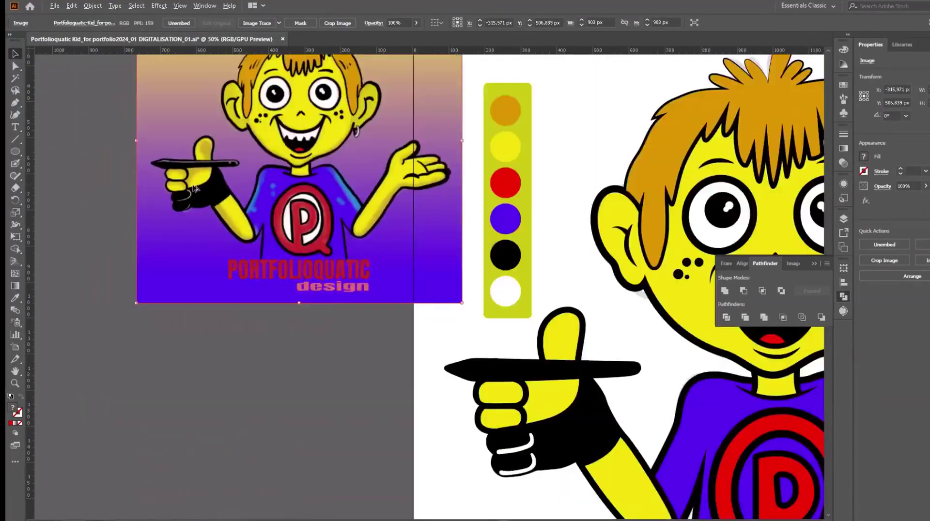
{"action": "scroll", "coordinate": [199, 193], "scroll_direction": "down", "scroll_amount": 2}
{"action": "scroll", "coordinate": [198, 197], "scroll_direction": "up", "scroll_amount": 1}
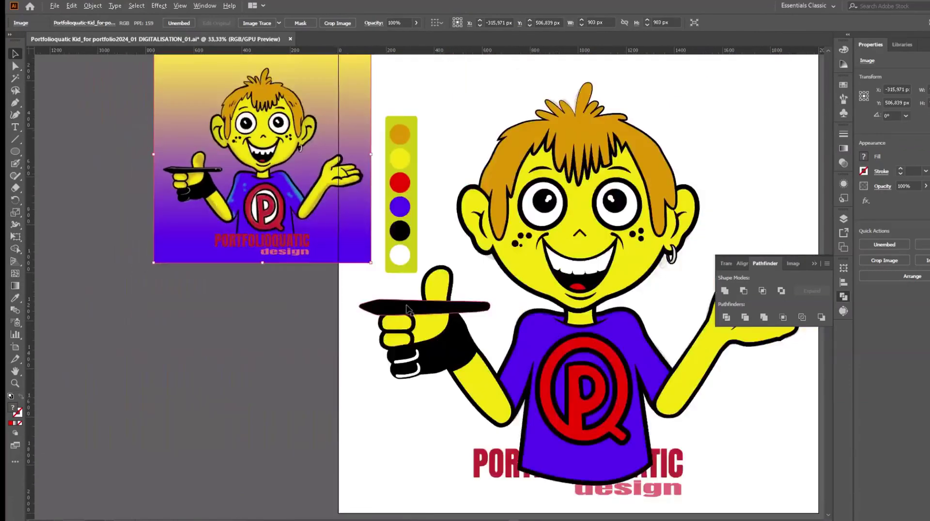
{"action": "scroll", "coordinate": [407, 303], "scroll_direction": "up", "scroll_amount": 3}
{"action": "key", "text": "p"}
{"action": "left_click", "coordinate": [286, 306]}
{"action": "left_click", "coordinate": [319, 300]}
{"action": "left_click", "coordinate": [406, 303]}
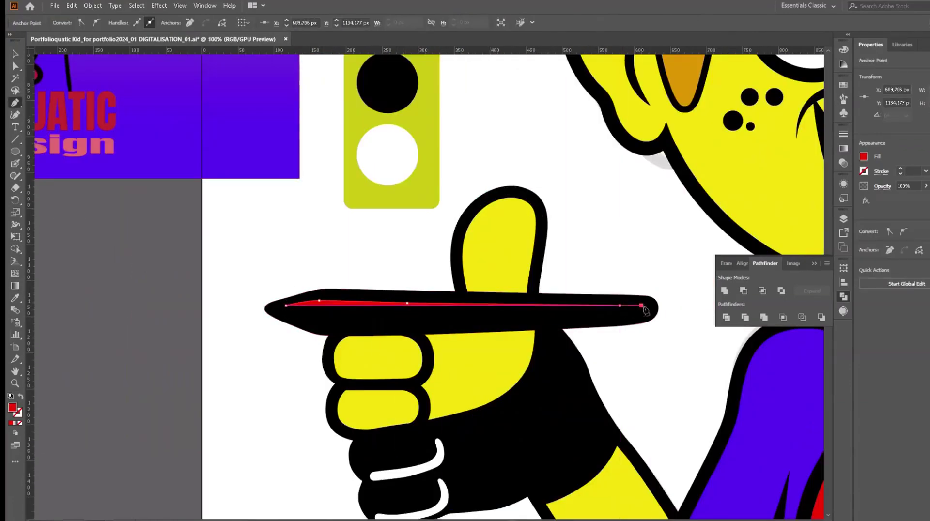
{"action": "scroll", "coordinate": [644, 309], "scroll_direction": "up", "scroll_amount": 3}
{"action": "left_click", "coordinate": [660, 277]}
{"action": "scroll", "coordinate": [426, 269], "scroll_direction": "down", "scroll_amount": 2}
{"action": "left_click", "coordinate": [121, 275]}
{"action": "scroll", "coordinate": [394, 250], "scroll_direction": "left", "scroll_amount": 8}
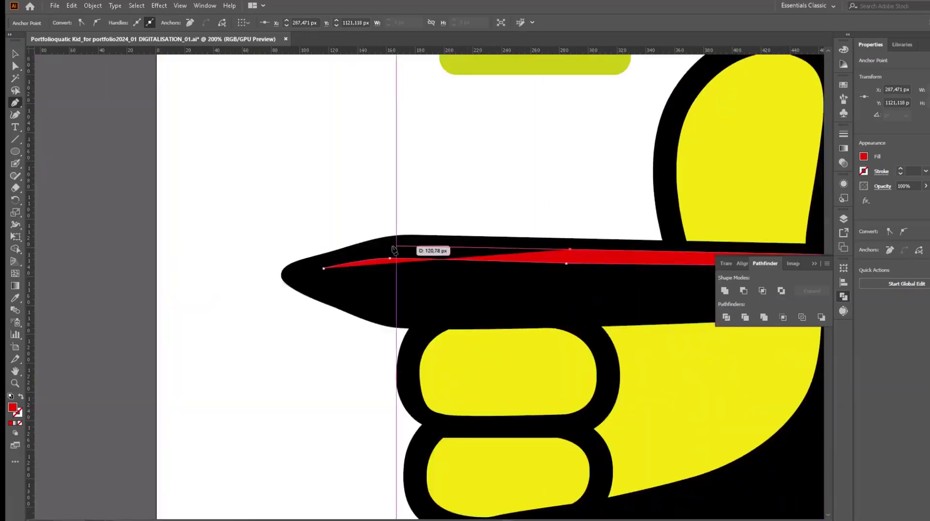
{"action": "left_click", "coordinate": [323, 267]}
Step: Adjust the stripe's tip anchors, extending the right tip and selecting the left tip
{"action": "scroll", "coordinate": [334, 276], "scroll_direction": "up", "scroll_amount": 5}
{"action": "left_click", "coordinate": [305, 316], "text": "ctrl"}
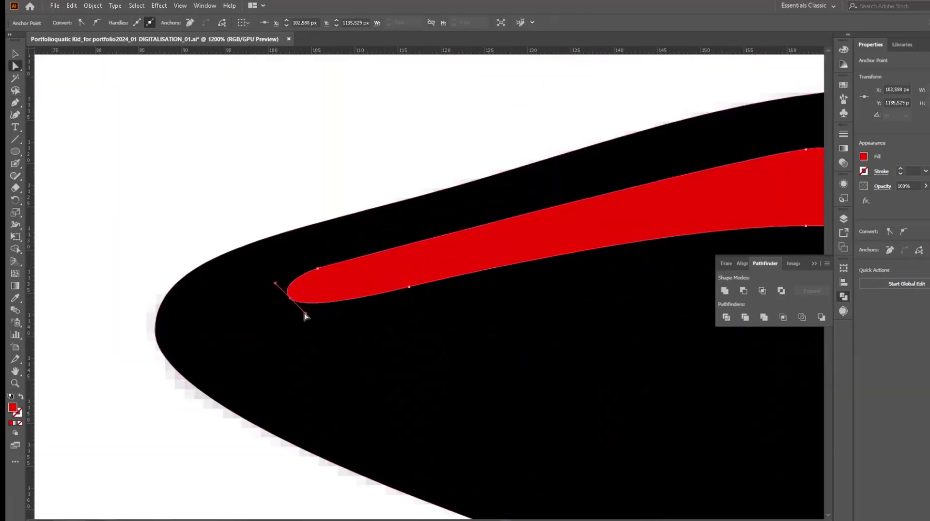
{"action": "scroll", "coordinate": [300, 285], "scroll_direction": "down", "scroll_amount": 5}
{"action": "scroll", "coordinate": [587, 188], "scroll_direction": "up", "scroll_amount": 5}
{"action": "left_click", "coordinate": [588, 184], "text": "ctrl"}
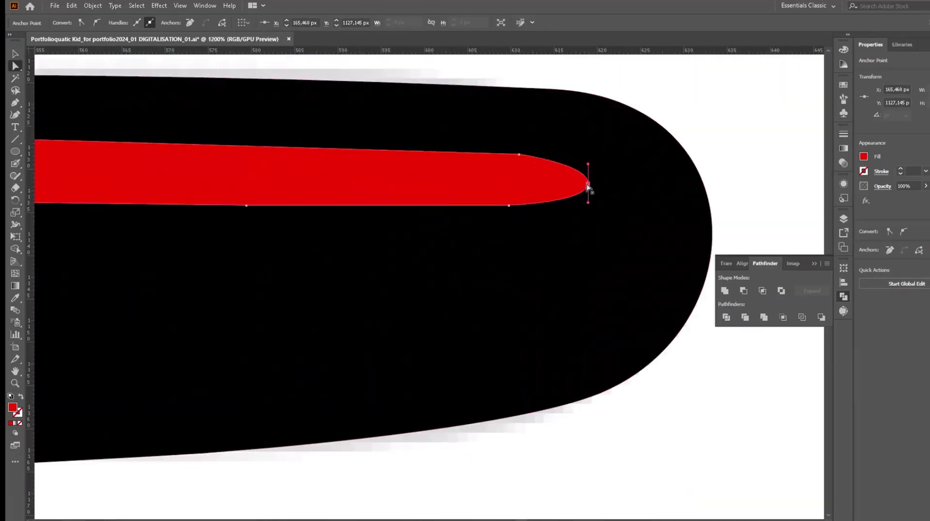
{"action": "left_click_drag", "start_coordinate": [589, 184], "coordinate": [602, 183]}
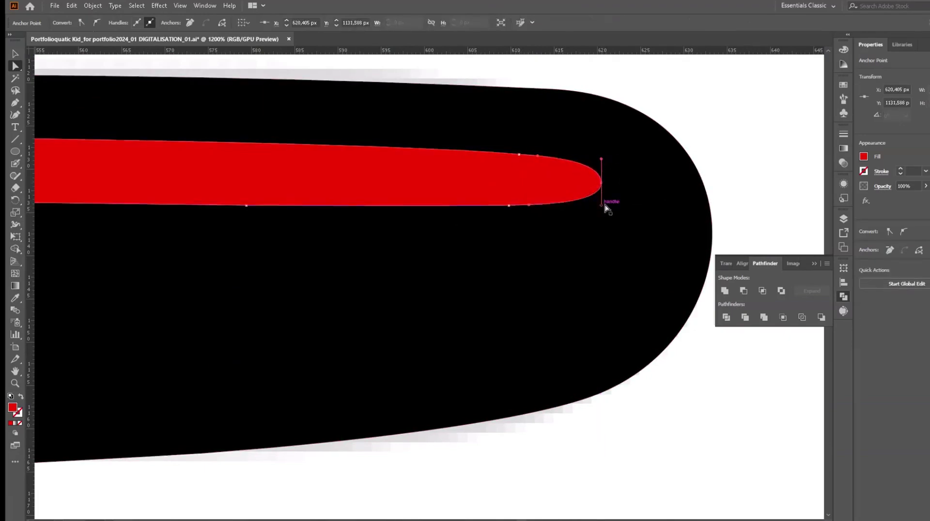
{"action": "scroll", "coordinate": [484, 208], "scroll_direction": "down", "scroll_amount": 2}
{"action": "scroll", "coordinate": [339, 204], "scroll_direction": "down", "scroll_amount": 3}
{"action": "scroll", "coordinate": [213, 198], "scroll_direction": "up", "scroll_amount": 5}
{"action": "left_click", "coordinate": [226, 192]}
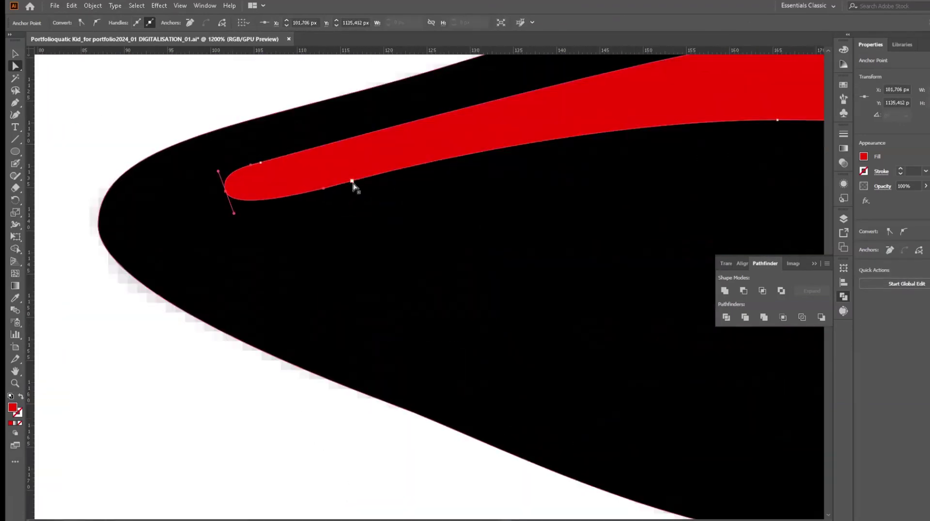
{"action": "scroll", "coordinate": [328, 198], "scroll_direction": "down", "scroll_amount": 7}
{"action": "scroll", "coordinate": [300, 277], "scroll_direction": "down", "scroll_amount": 3}
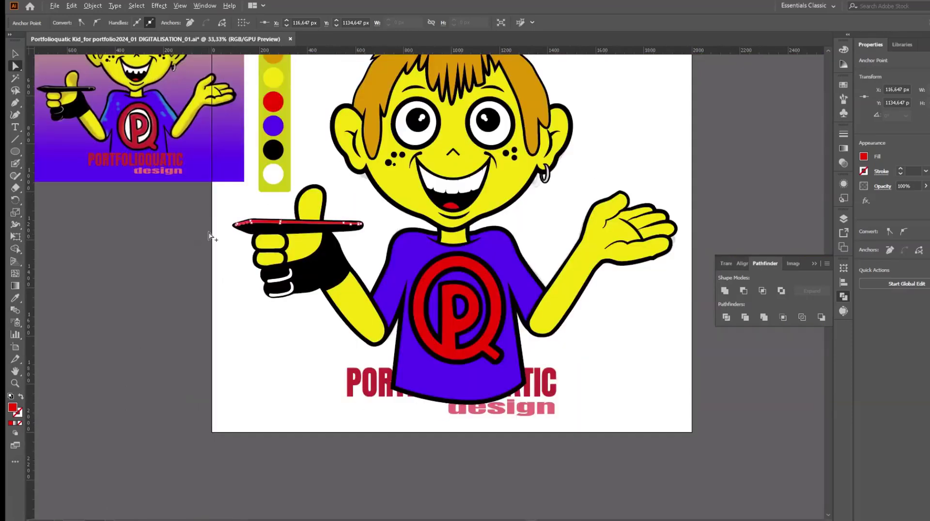
Step: Select points on the upper and lower white highlights and smooth the highlight's curve
{"action": "scroll", "coordinate": [260, 276], "scroll_direction": "up", "scroll_amount": 6}
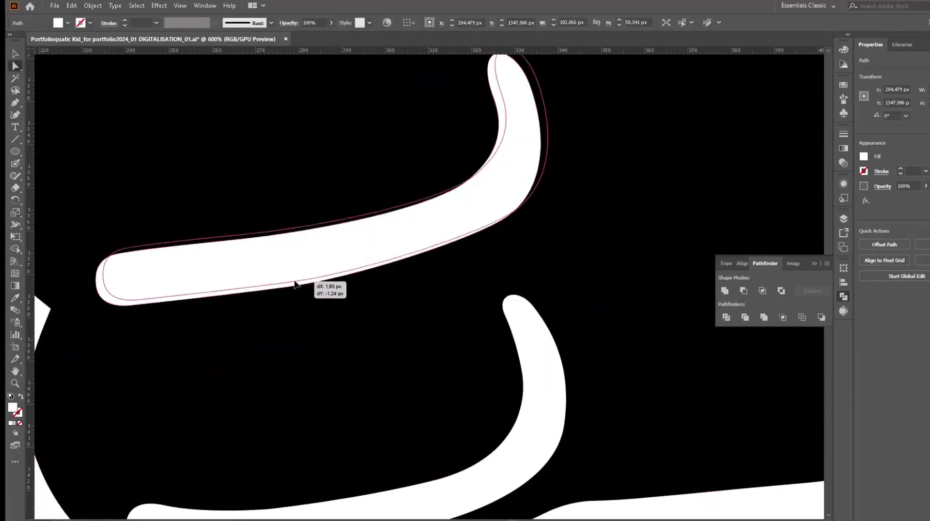
{"action": "left_click", "coordinate": [350, 277]}
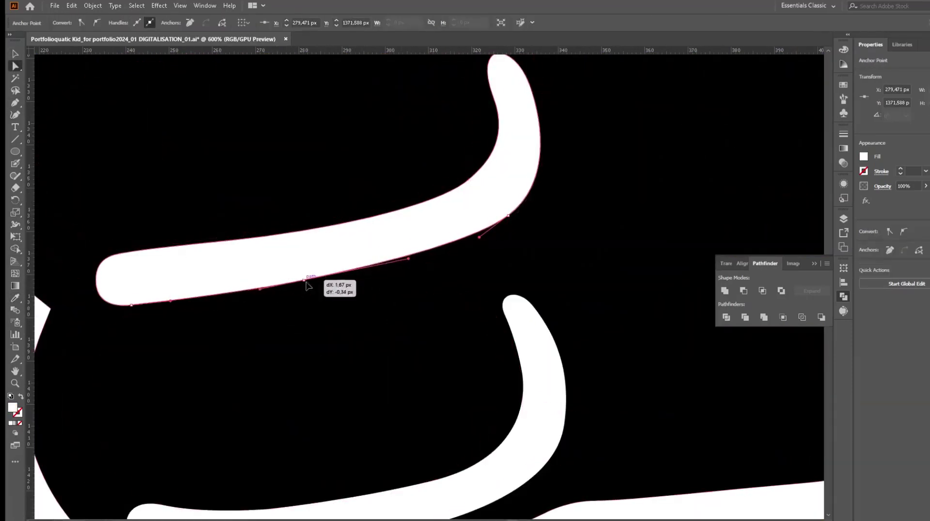
{"action": "scroll", "coordinate": [350, 257], "scroll_direction": "down", "scroll_amount": 3}
{"action": "left_click", "coordinate": [126, 387]}
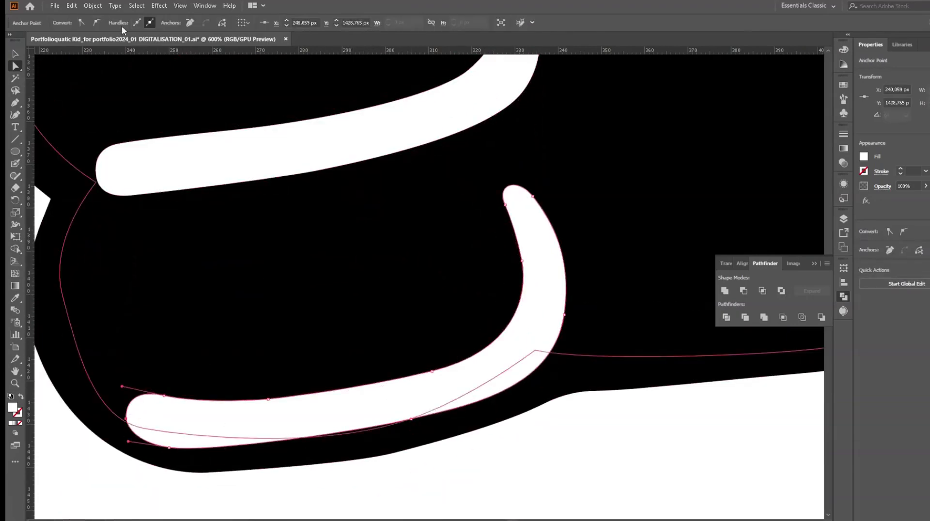
{"action": "scroll", "coordinate": [192, 336], "scroll_direction": "up", "scroll_amount": 6}
{"action": "scroll", "coordinate": [197, 336], "scroll_direction": "down", "scroll_amount": 3}
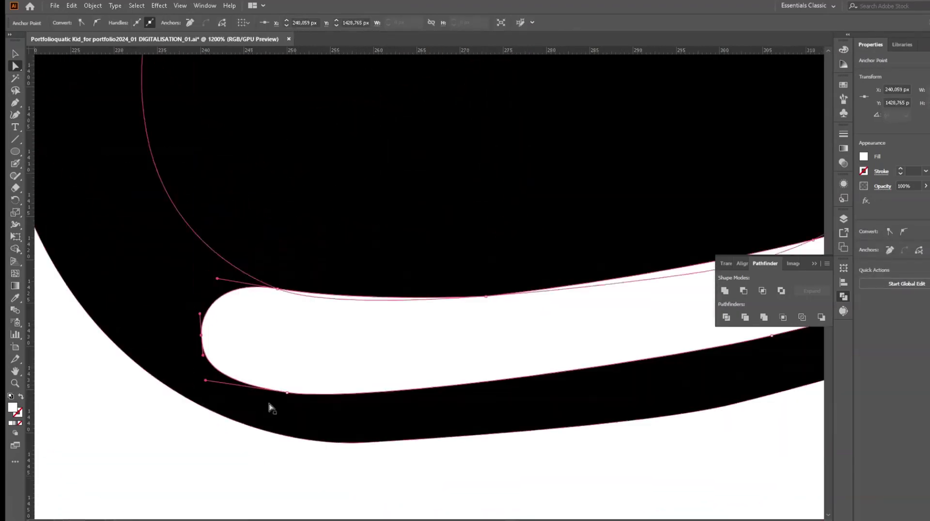
{"action": "left_click", "coordinate": [294, 385]}
{"action": "scroll", "coordinate": [379, 396], "scroll_direction": "down", "scroll_amount": 3}
{"action": "scroll", "coordinate": [469, 369], "scroll_direction": "up", "scroll_amount": 2}
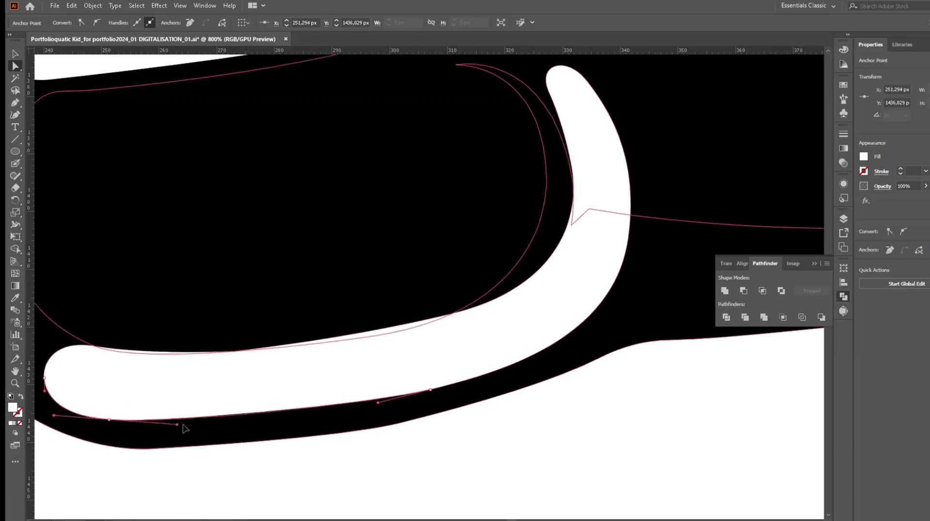
{"action": "left_click", "coordinate": [441, 390]}
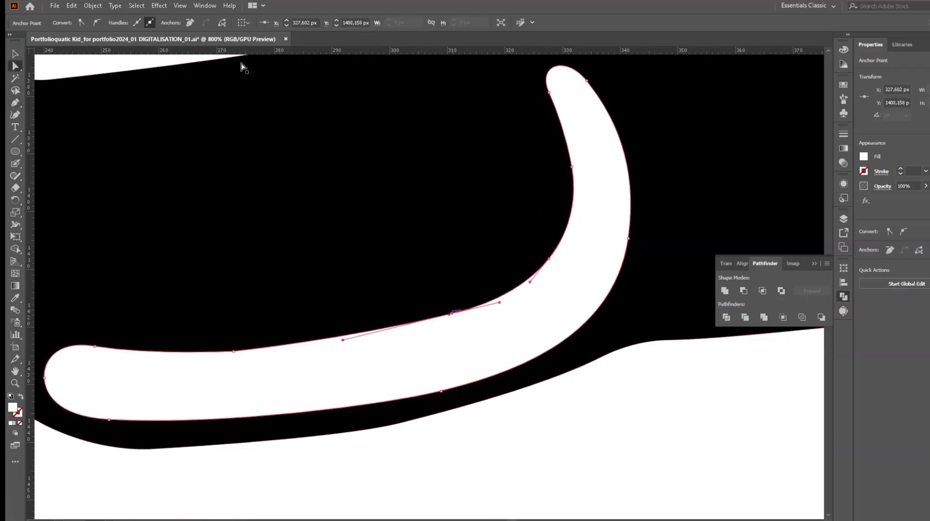
{"action": "mouse_move", "coordinate": [549, 259]}
{"action": "left_mouse_down"}
{"action": "mouse_move", "coordinate": [498, 320]}
{"action": "mouse_move", "coordinate": [438, 358]}
{"action": "left_mouse_up"}
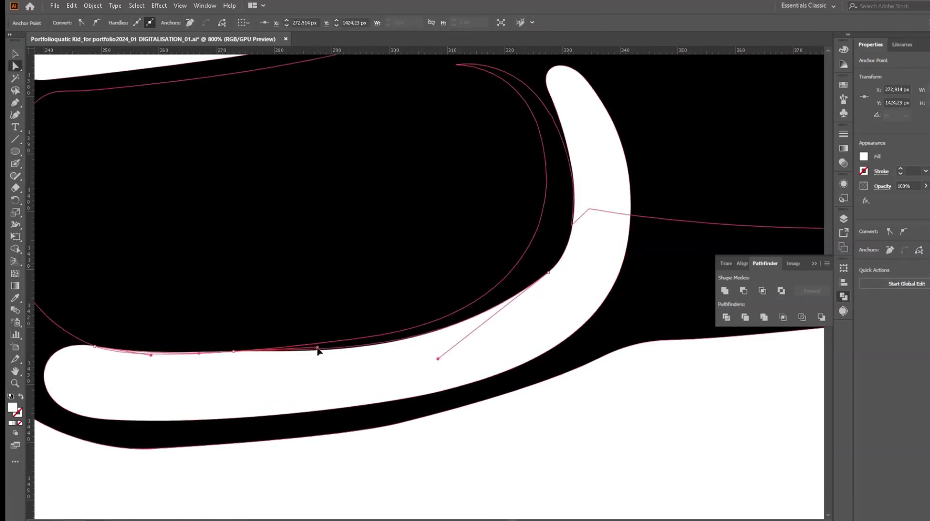
{"action": "scroll", "coordinate": [291, 364], "scroll_direction": "down", "scroll_amount": 3}
{"action": "scroll", "coordinate": [235, 403], "scroll_direction": "down", "scroll_amount": 3}
Step: Enlarge the lower white highlight on the hand slightly
{"action": "key", "text": "v"}
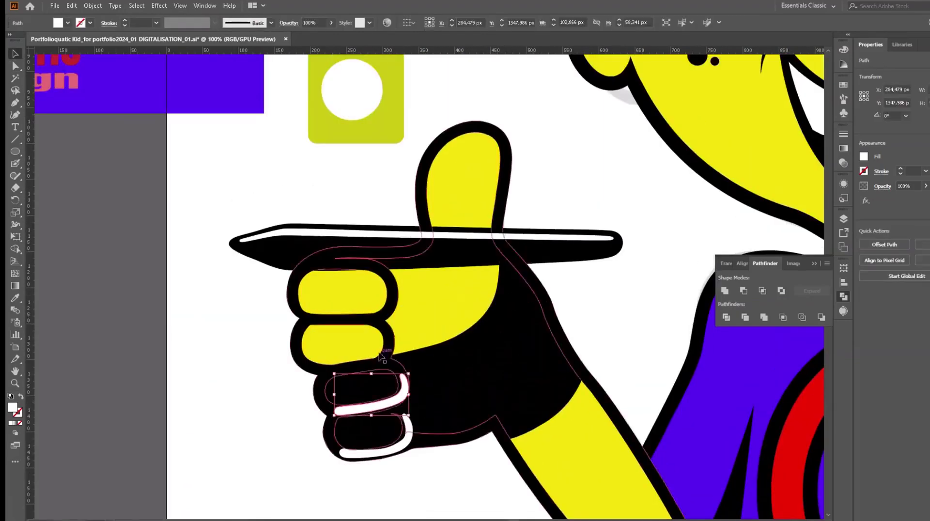
{"action": "left_click", "coordinate": [403, 411]}
{"action": "left_click_drag", "start_coordinate": [404, 415], "coordinate": [414, 417]}
{"action": "scroll", "coordinate": [412, 397], "scroll_direction": "up", "scroll_amount": 4}
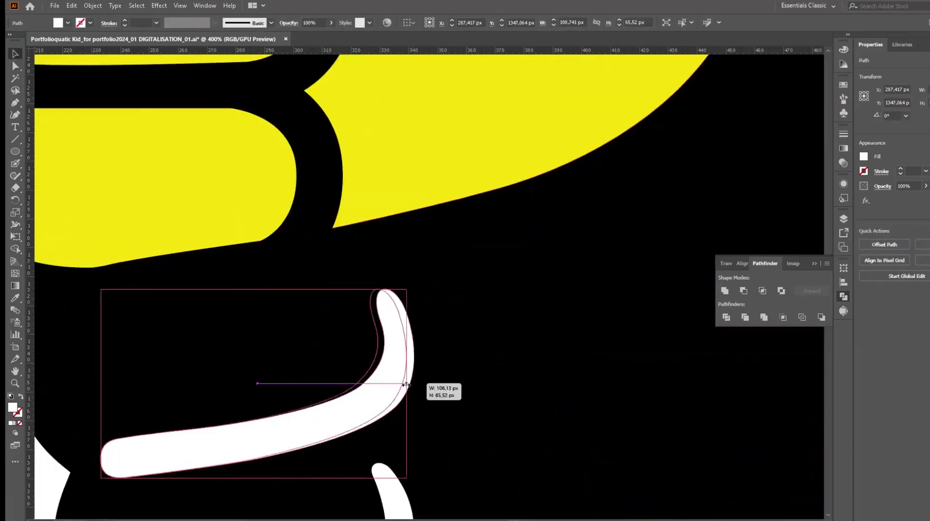
{"action": "scroll", "coordinate": [255, 382], "scroll_direction": "down", "scroll_amount": 3}
{"action": "scroll", "coordinate": [191, 357], "scroll_direction": "up", "scroll_amount": 3}
Step: Nudge a lower-highlight point and reshape the left end of the middle highlight
{"action": "key", "text": "a"}
{"action": "left_click_drag", "start_coordinate": [336, 359], "coordinate": [337, 362]}
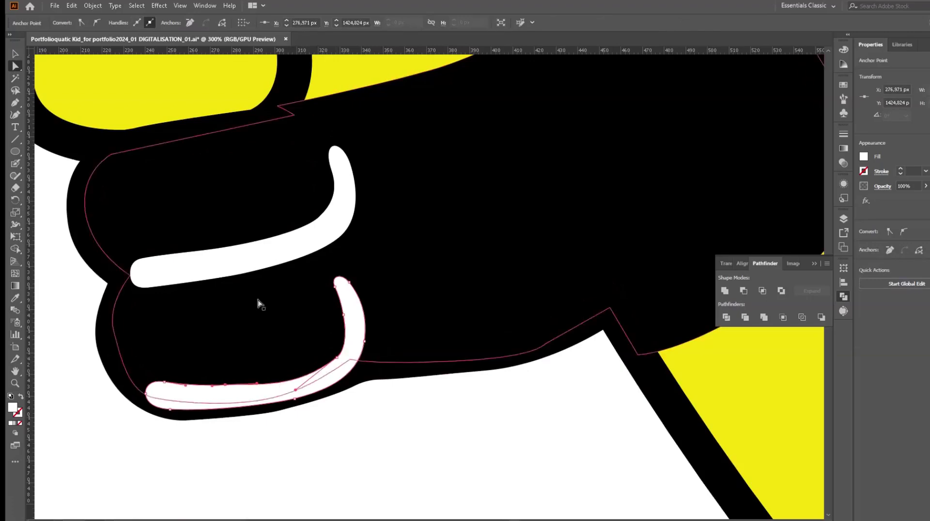
{"action": "left_click", "coordinate": [144, 261]}
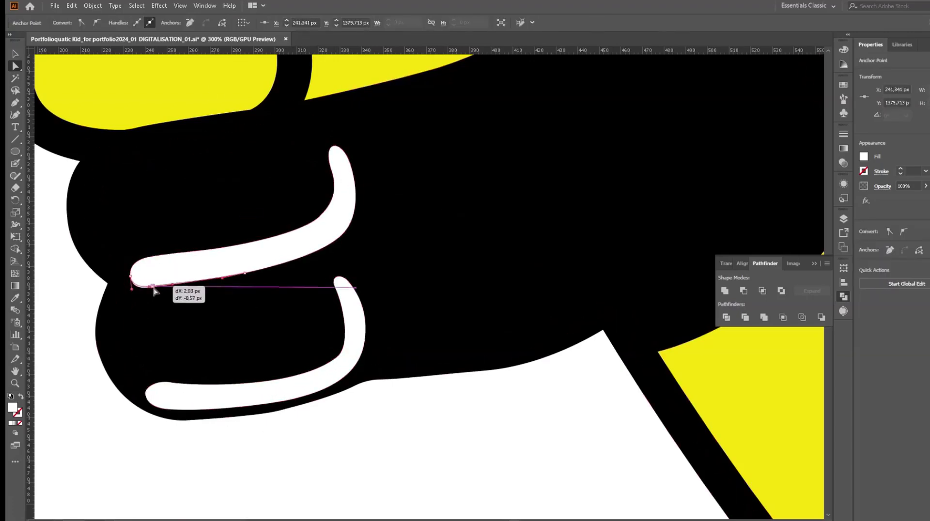
{"action": "left_click_drag", "start_coordinate": [153, 289], "coordinate": [154, 289]}
{"action": "left_click", "coordinate": [83, 357]}
{"action": "scroll", "coordinate": [85, 346], "scroll_direction": "down", "scroll_amount": 1}
Step: Draw a small curved hook path on the finger's white stripe with the Pen tool
{"action": "scroll", "coordinate": [290, 314], "scroll_direction": "down", "scroll_amount": 3}
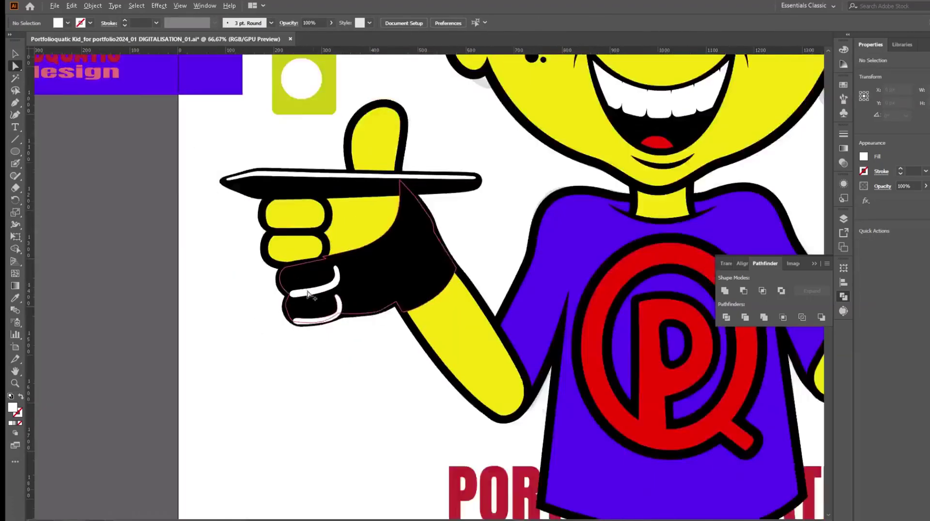
{"action": "scroll", "coordinate": [446, 299], "scroll_direction": "down", "scroll_amount": 2}
{"action": "scroll", "coordinate": [375, 407], "scroll_direction": "down", "scroll_amount": 1}
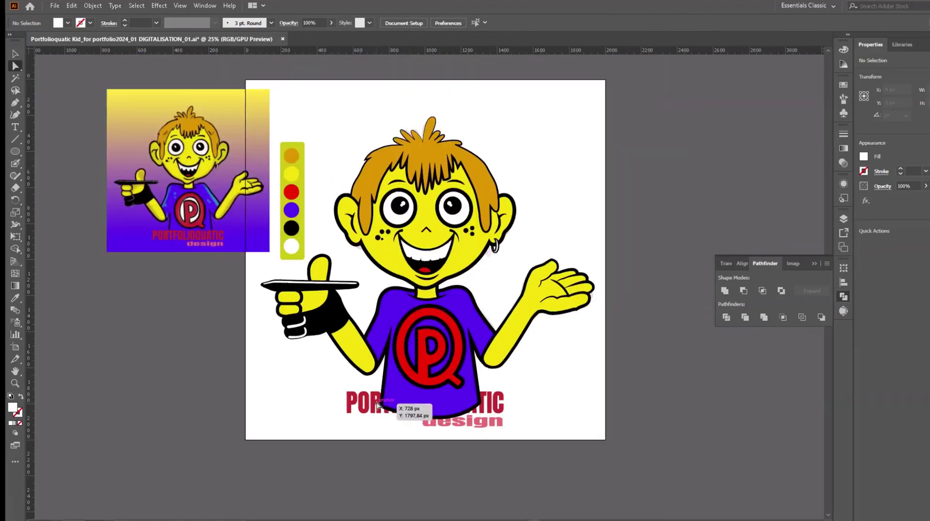
{"action": "scroll", "coordinate": [392, 286], "scroll_direction": "up", "scroll_amount": 7}
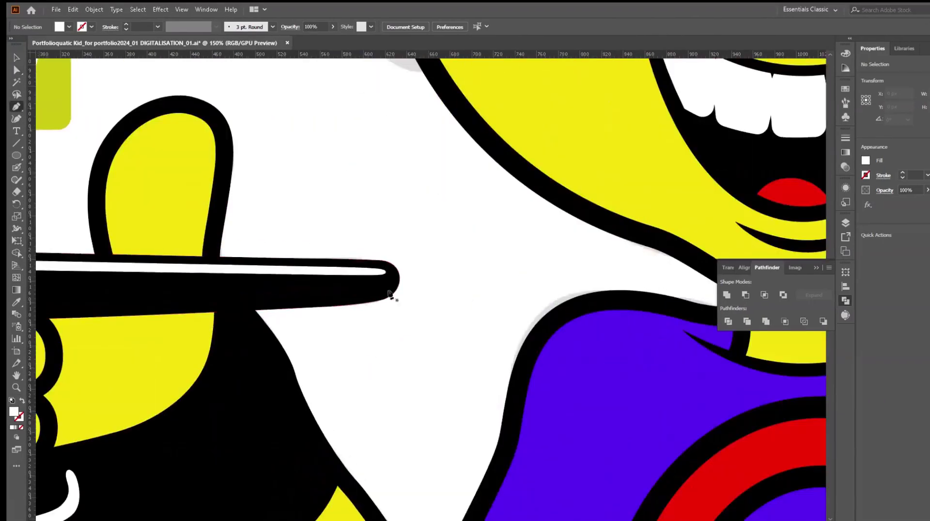
{"action": "scroll", "coordinate": [392, 291], "scroll_direction": "down", "scroll_amount": 1}
{"action": "key", "text": "p"}
{"action": "left_click", "coordinate": [473, 282]}
{"action": "left_click_drag", "start_coordinate": [482, 301], "coordinate": [495, 301]}
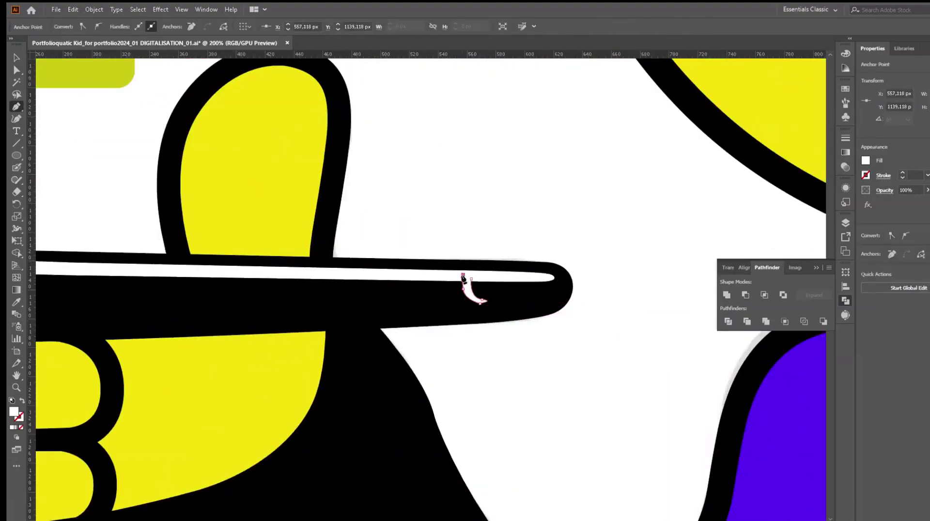
Step: Adjust the hook's anchors, extending its tip right and rounding its inner curve
{"action": "key", "text": "a"}
{"action": "scroll", "coordinate": [498, 322], "scroll_direction": "up", "scroll_amount": 5}
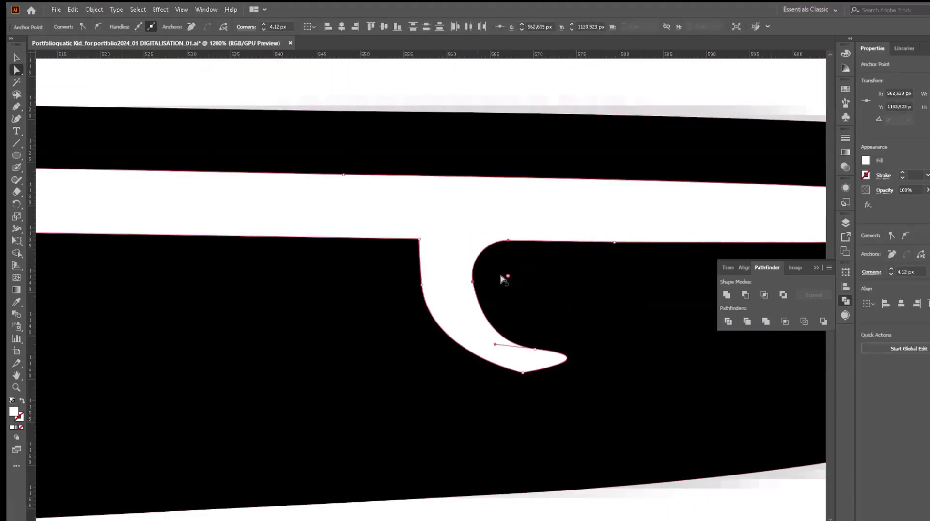
{"action": "left_click", "coordinate": [522, 372]}
{"action": "left_click_drag", "start_coordinate": [614, 357], "coordinate": [577, 359]}
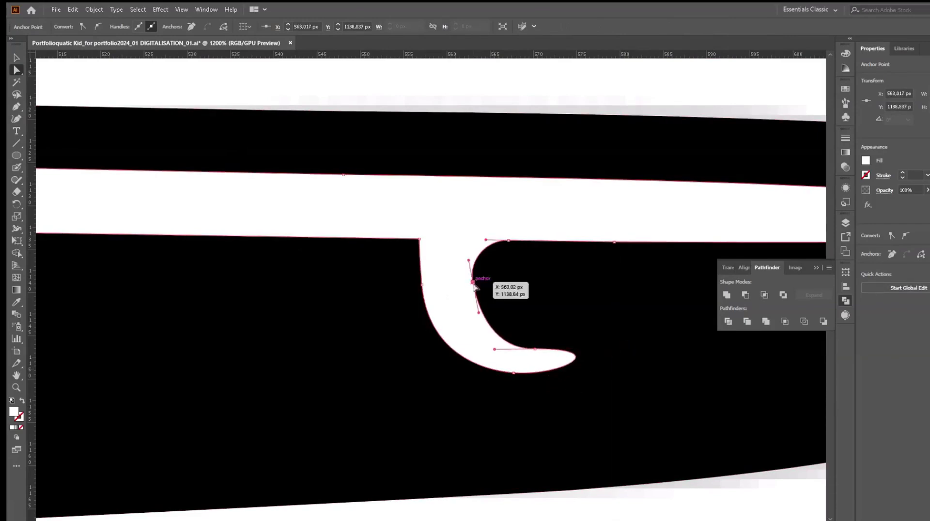
{"action": "left_click_drag", "start_coordinate": [492, 284], "coordinate": [464, 310]}
{"action": "scroll", "coordinate": [472, 291], "scroll_direction": "down", "scroll_amount": 2}
{"action": "scroll", "coordinate": [484, 271], "scroll_direction": "down", "scroll_amount": 3}
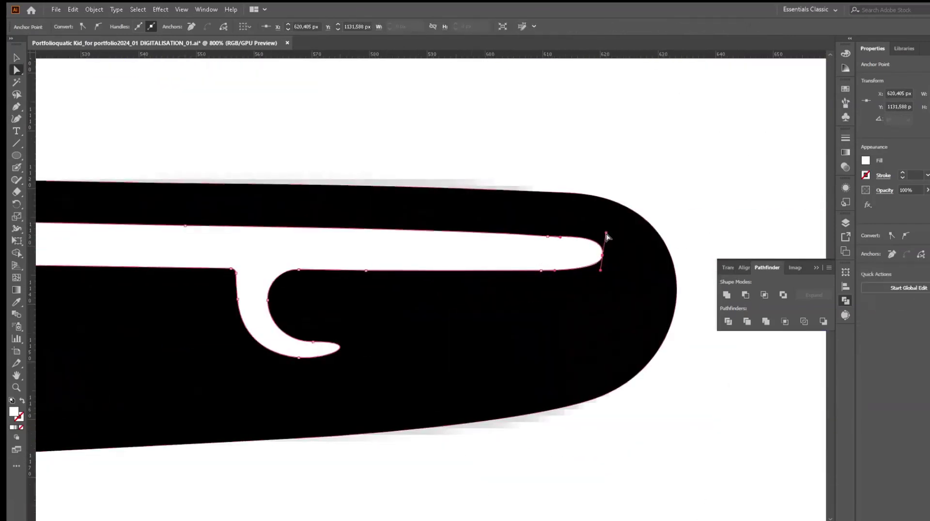
{"action": "scroll", "coordinate": [436, 252], "scroll_direction": "down", "scroll_amount": 1}
{"action": "scroll", "coordinate": [237, 261], "scroll_direction": "down", "scroll_amount": 2}
Step: Duplicate the white palette circle below itself and fill the copy light grey
{"action": "key", "text": "v"}
{"action": "left_click", "coordinate": [302, 204]}
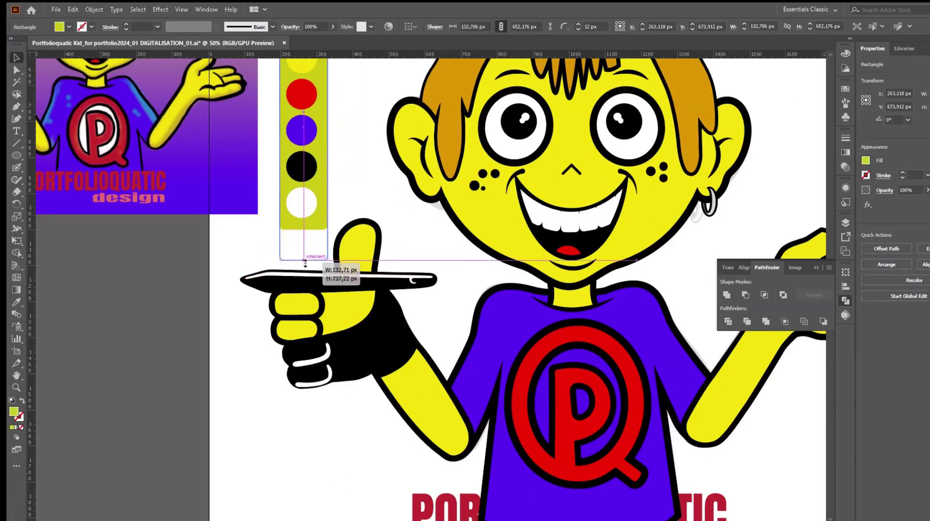
{"action": "left_click_drag", "start_coordinate": [302, 203], "coordinate": [301, 239]}
{"action": "double_click", "coordinate": [14, 412]}
{"action": "left_click", "coordinate": [656, 160]}
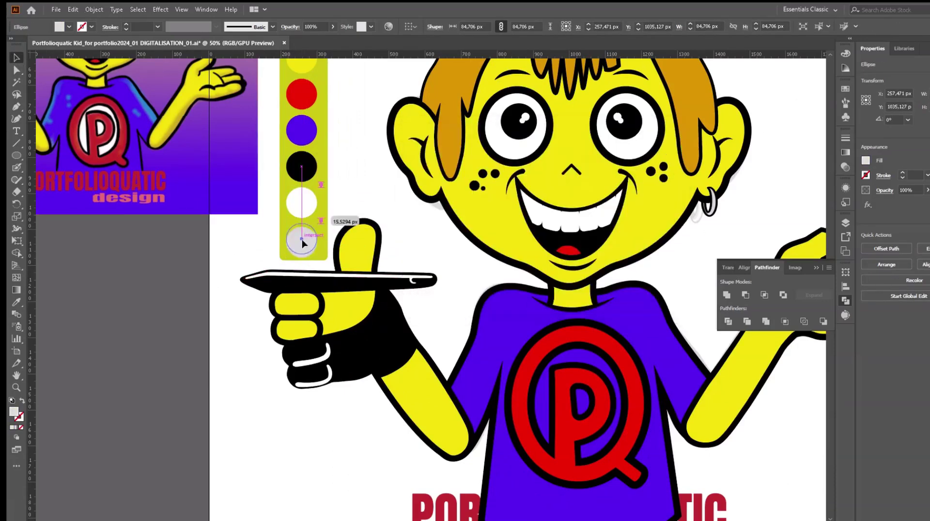
{"action": "left_click", "coordinate": [339, 278]}
{"action": "left_click", "coordinate": [273, 386]}
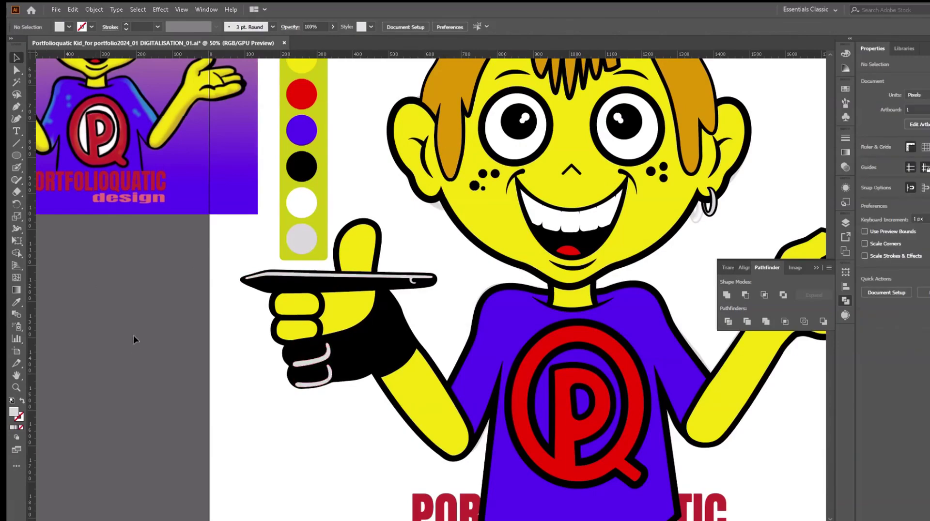
Step: Add a placeholder 'Lorem ipsum' text object on the pasteboard beside the artwork
{"action": "scroll", "coordinate": [135, 339], "scroll_direction": "down", "scroll_amount": 2}
{"action": "scroll", "coordinate": [373, 151], "scroll_direction": "up", "scroll_amount": 1}
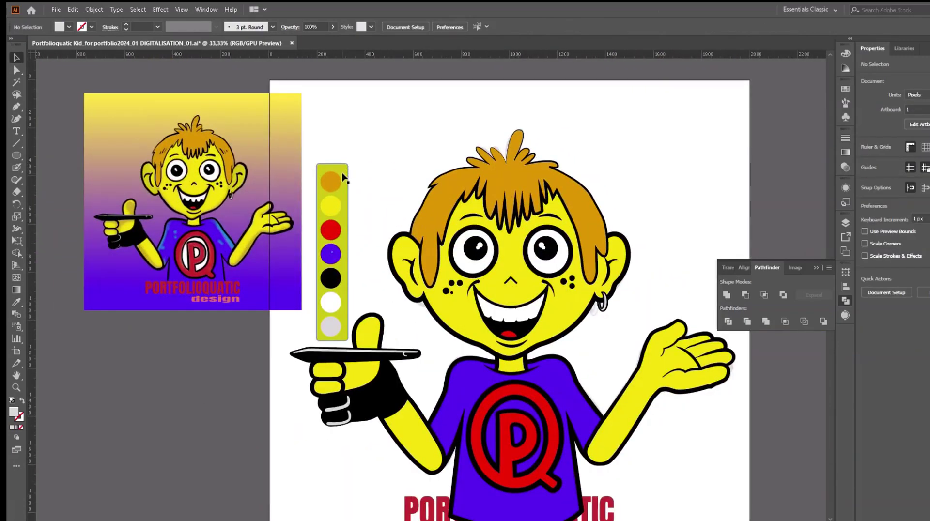
{"action": "right_click", "coordinate": [324, 153]}
{"action": "left_click_drag", "start_coordinate": [331, 208], "coordinate": [323, 135]}
{"action": "left_click_drag", "start_coordinate": [229, 291], "coordinate": [182, 290]}
{"action": "scroll", "coordinate": [391, 301], "scroll_direction": "down", "scroll_amount": 3}
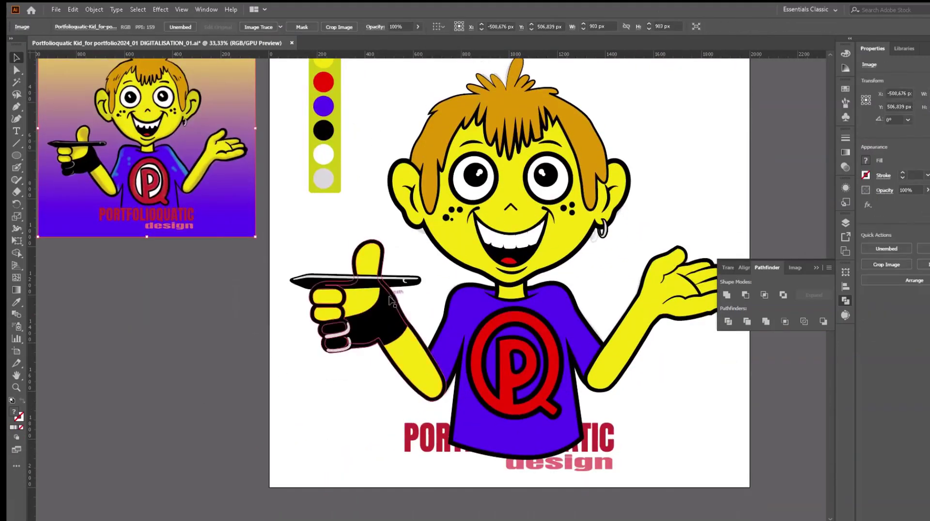
{"action": "key", "text": "t"}
{"action": "left_click", "coordinate": [196, 393]}
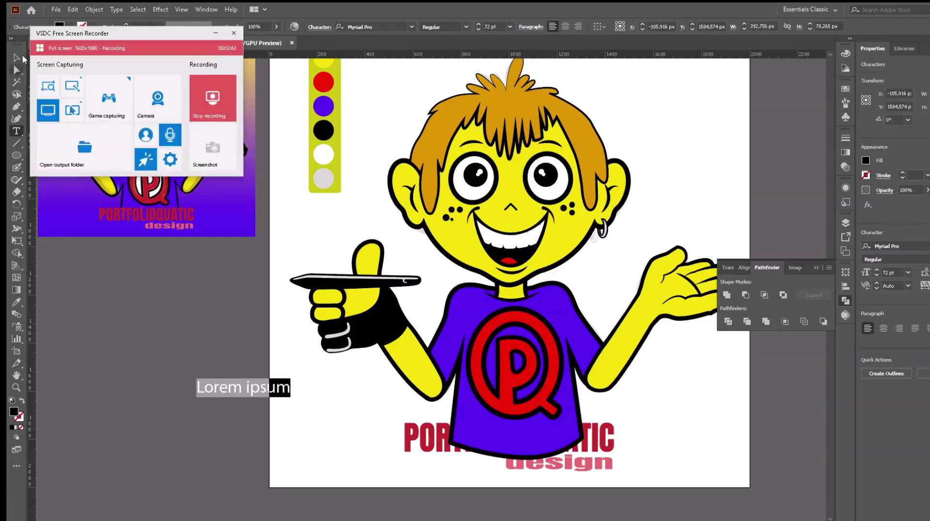
Step: Replace the placeholder with 'portfolioquatic' in Anton at 72 pt below the artwork
{"action": "key", "text": "Escape"}
{"action": "left_click_drag", "start_coordinate": [290, 377], "coordinate": [466, 343]}
{"action": "mouse_move", "coordinate": [251, 369]}
{"action": "left_mouse_down"}
{"action": "mouse_move", "coordinate": [194, 422]}
{"action": "mouse_move", "coordinate": [531, 401]}
{"action": "left_mouse_up"}
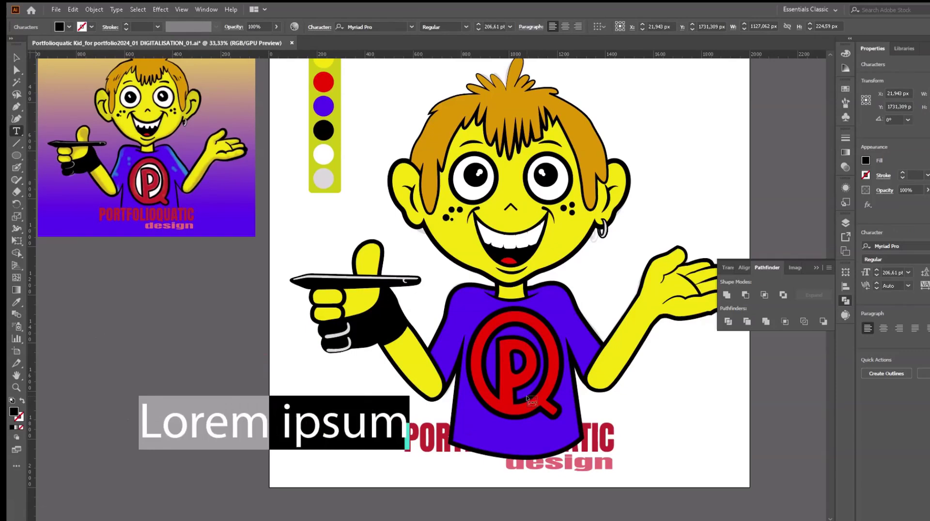
{"action": "type", "text": "portfolioquatic"}
{"action": "double_click", "coordinate": [146, 426]}
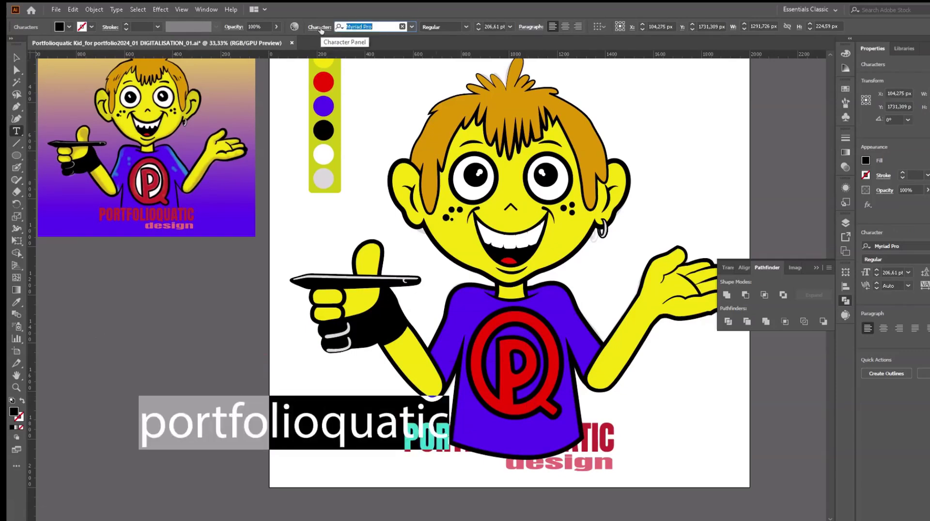
{"action": "type", "text": "anton"}
{"action": "key", "text": "Return"}
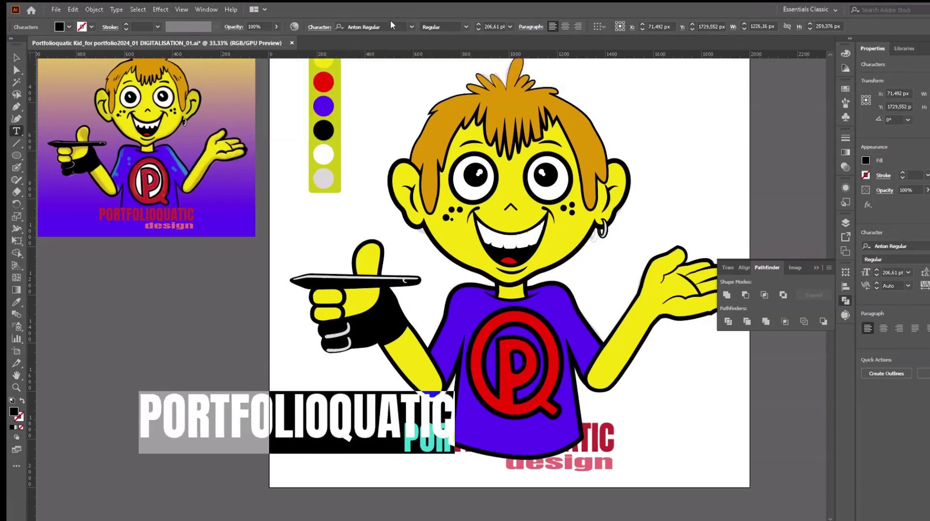
{"action": "left_click", "coordinate": [494, 26]}
{"action": "type", "text": "72"}
{"action": "key", "text": "Return"}
Step: Add 'design' text beneath PORTFOLIOQUATIC and colour both words with the red swatch
{"action": "left_click", "coordinate": [144, 316]}
{"action": "type", "text": "design"}
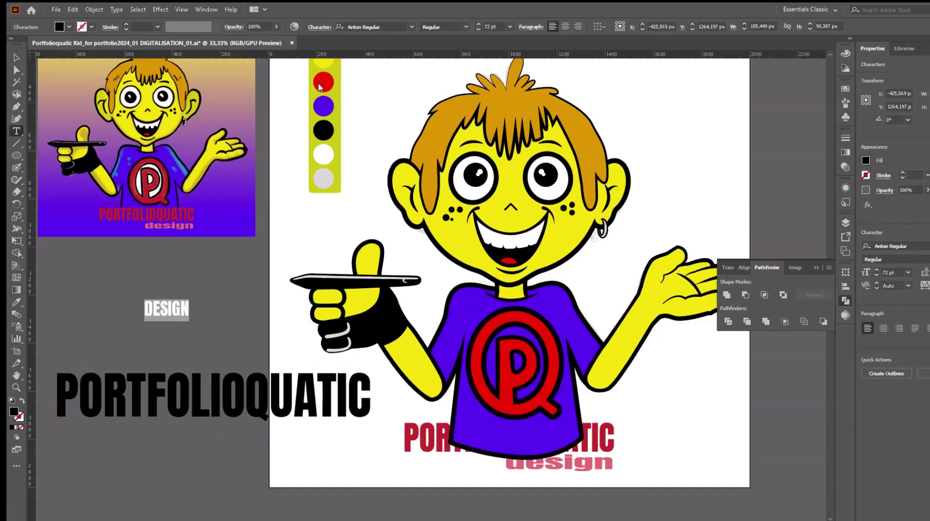
{"action": "left_click", "coordinate": [320, 27]}
{"action": "key", "text": "Escape"}
{"action": "key", "text": "Escape"}
{"action": "left_click_drag", "start_coordinate": [179, 310], "coordinate": [359, 429]}
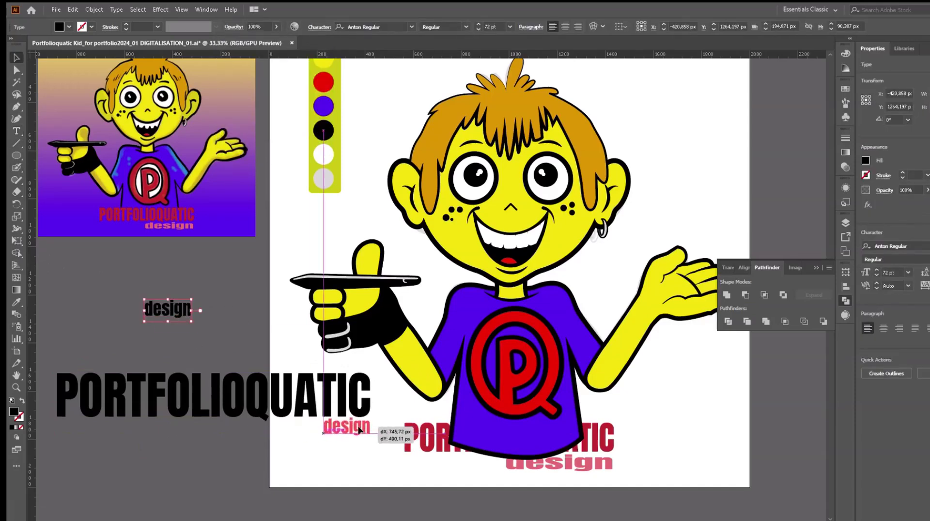
{"action": "left_click", "coordinate": [288, 430], "text": "shift"}
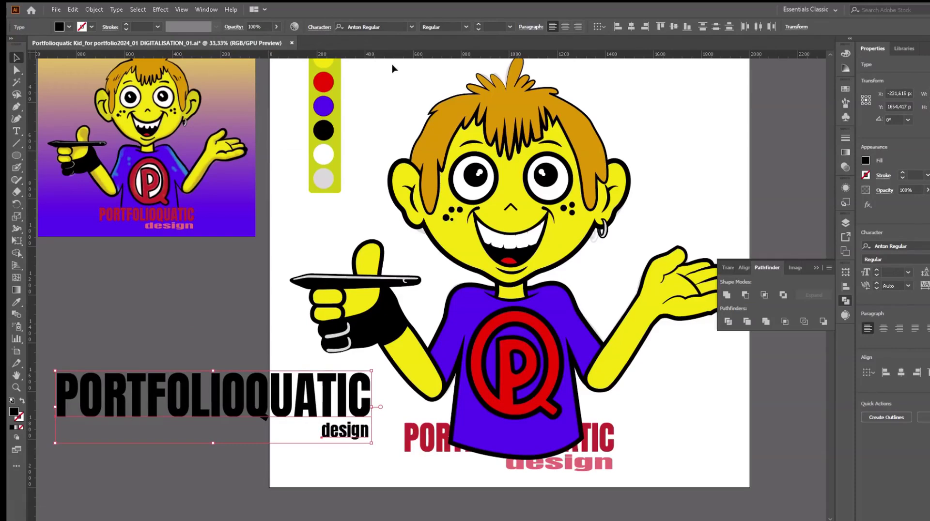
{"action": "left_click", "coordinate": [323, 82]}
Step: Extend the swatch strip for red and move the swatch column right of the artboard
{"action": "key", "text": "v"}
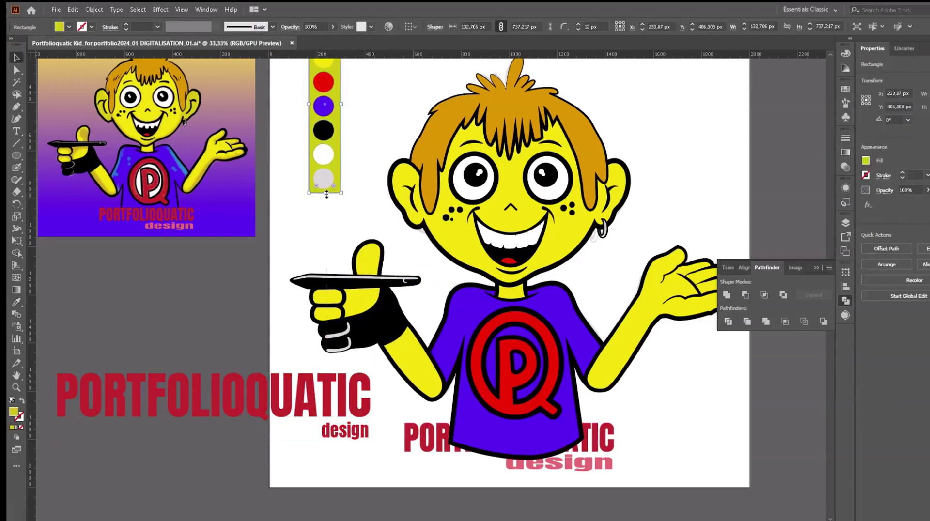
{"action": "left_click_drag", "start_coordinate": [325, 192], "coordinate": [325, 237]}
{"action": "mouse_move", "coordinate": [323, 142]}
{"action": "left_mouse_down"}
{"action": "mouse_move", "coordinate": [323, 159]}
{"action": "mouse_move", "coordinate": [326, 110]}
{"action": "left_mouse_up"}
{"action": "left_click", "coordinate": [320, 157], "text": "shift"}
{"action": "left_click", "coordinate": [324, 227]}
{"action": "scroll", "coordinate": [324, 227], "scroll_direction": "down", "scroll_amount": 2}
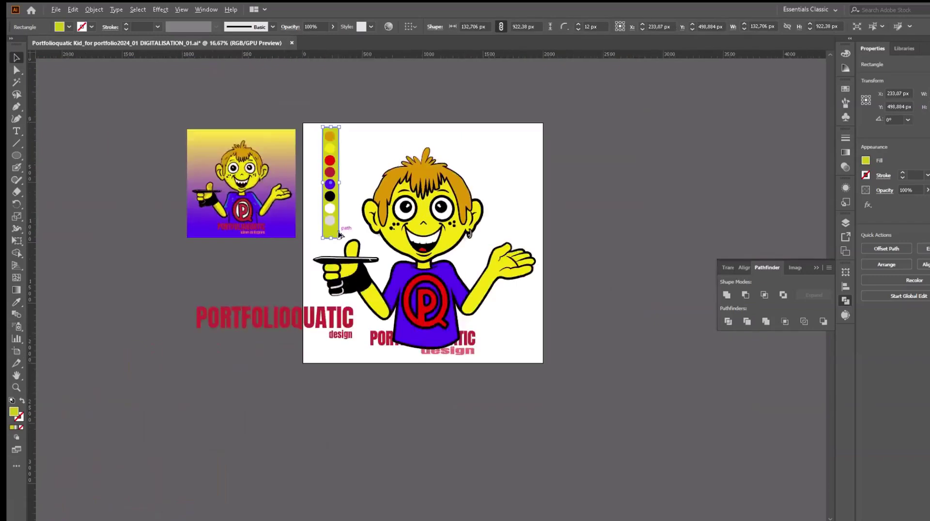
{"action": "left_click_drag", "start_coordinate": [322, 228], "coordinate": [547, 224]}
Step: Select the PORTFOLIOQUATIC text and zoom in on the wordmark
{"action": "left_click", "coordinate": [330, 328]}
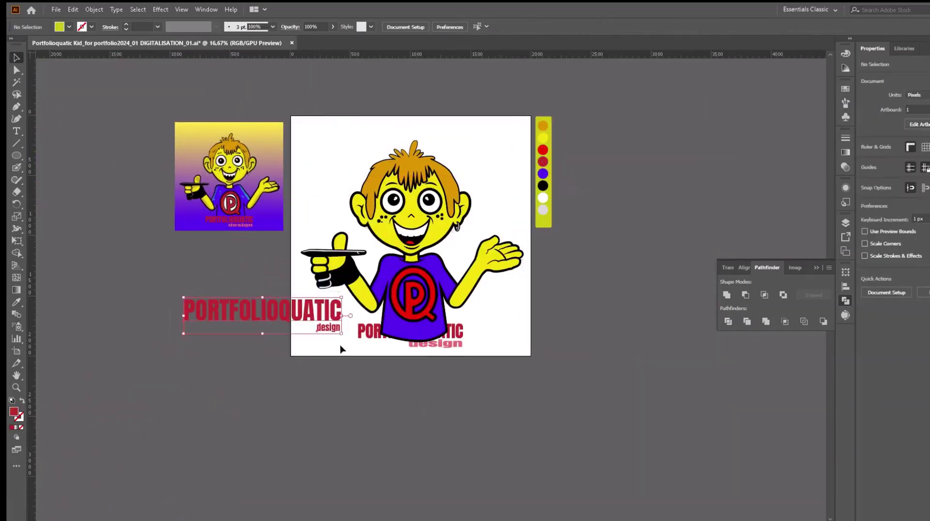
{"action": "right_click", "coordinate": [322, 315]}
{"action": "key", "text": "Escape"}
{"action": "key", "text": "ctrl+equal"}
{"action": "key", "text": "ctrl+equal"}
{"action": "key", "text": "ctrl+equal"}
Step: Group PORTFOLIOQUATIC and design and move the wordmark below the kid's shirt
{"action": "left_click", "coordinate": [94, 9]}
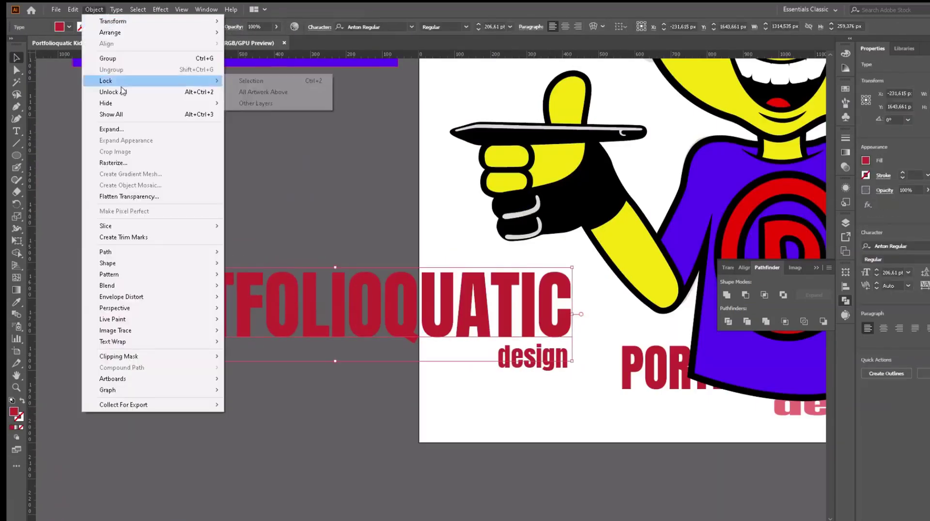
{"action": "left_click", "coordinate": [381, 276]}
{"action": "left_click", "coordinate": [381, 276]}
{"action": "key", "text": "ctrl+minus"}
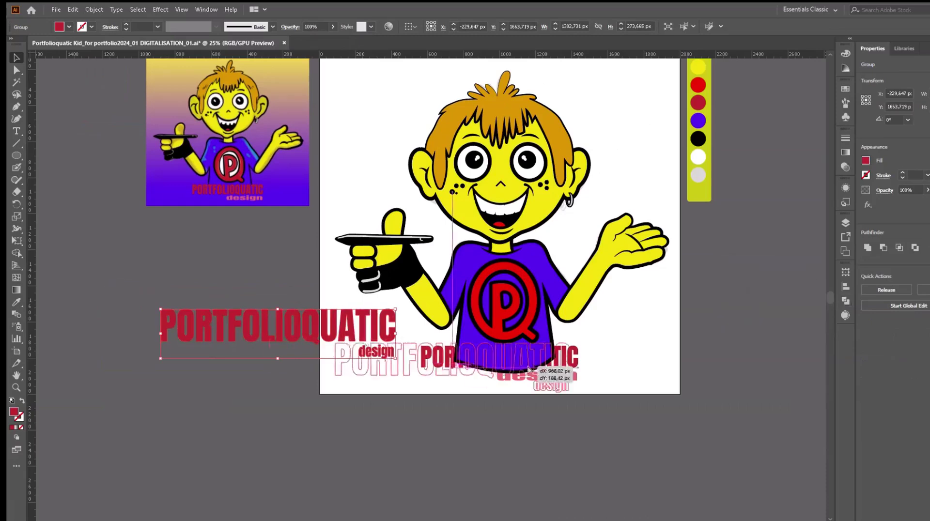
{"action": "left_click_drag", "start_coordinate": [244, 318], "coordinate": [416, 372]}
{"action": "key", "text": "ctrl+equal"}
{"action": "key", "text": "ctrl+z"}
Step: Select the red wordmark group via Layers and open the Offset Path settings
{"action": "key", "text": "F7"}
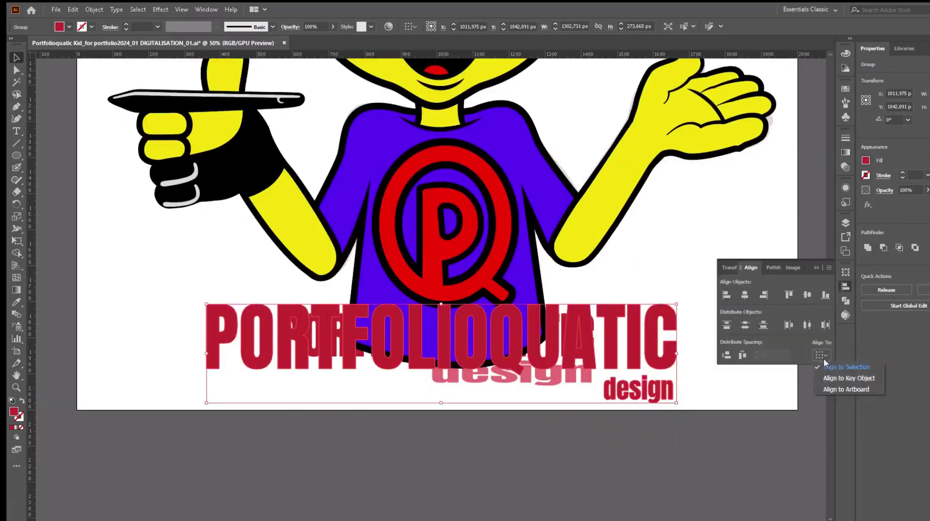
{"action": "key", "text": "ctrl+minus"}
{"action": "scroll", "coordinate": [736, 457], "scroll_direction": "down", "scroll_amount": 1}
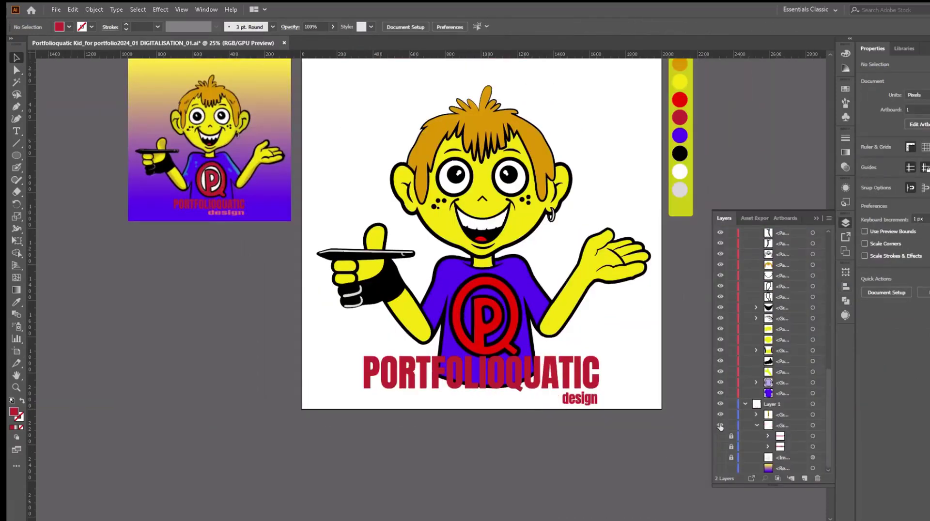
{"action": "left_click", "coordinate": [532, 387]}
{"action": "key", "text": "F7"}
{"action": "key", "text": "ctrl+equal"}
{"action": "key", "text": "ctrl+equal"}
{"action": "key", "text": "ctrl+minus"}
{"action": "left_click", "coordinate": [94, 9]}
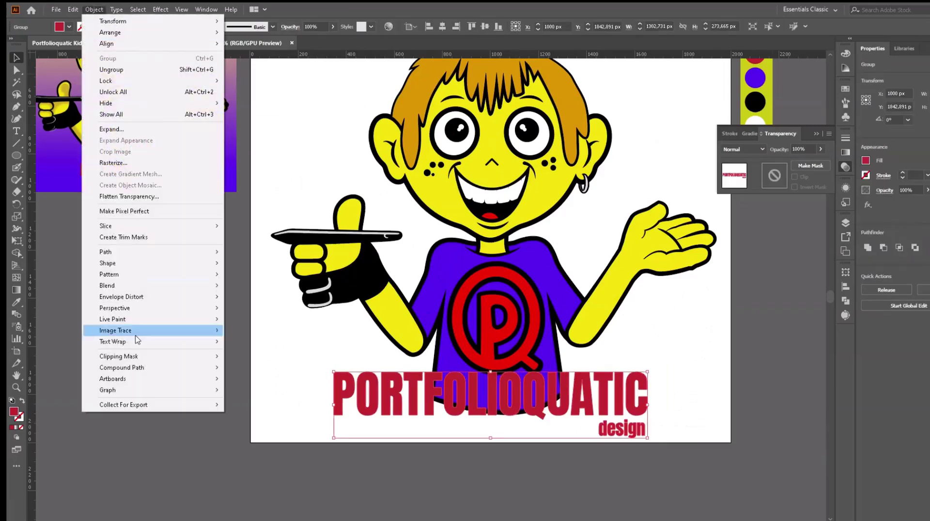
{"action": "left_click", "coordinate": [252, 286]}
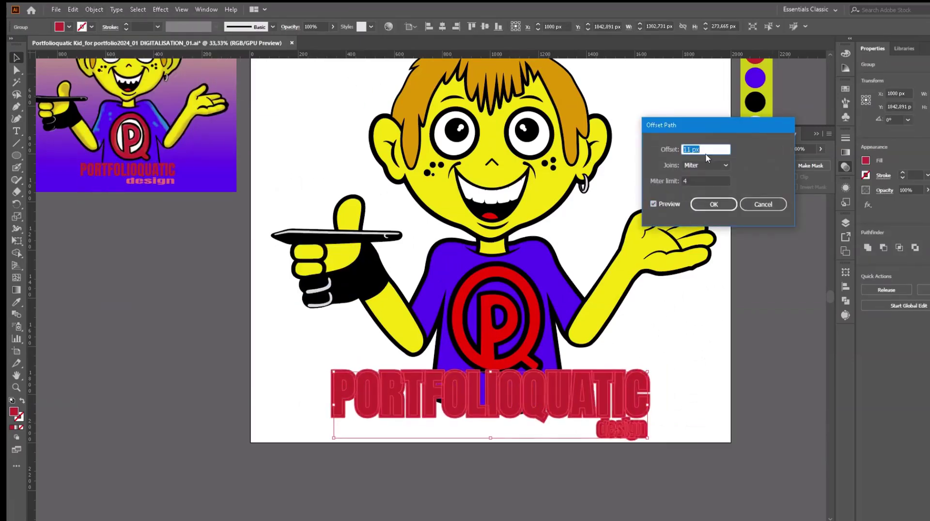
Step: Apply the offset outline to the wordmark and bring the 'design' letters in front of it
{"action": "key", "text": "Return"}
{"action": "scroll", "coordinate": [452, 291], "scroll_direction": "down", "scroll_amount": 1}
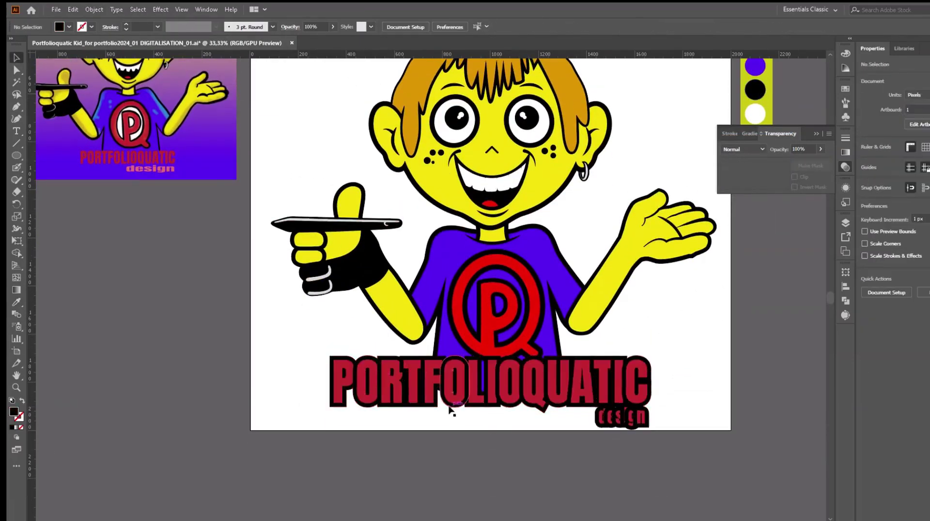
{"action": "scroll", "coordinate": [516, 426], "scroll_direction": "up", "scroll_amount": 2}
{"action": "right_click", "coordinate": [698, 402]}
{"action": "key", "text": "Escape"}
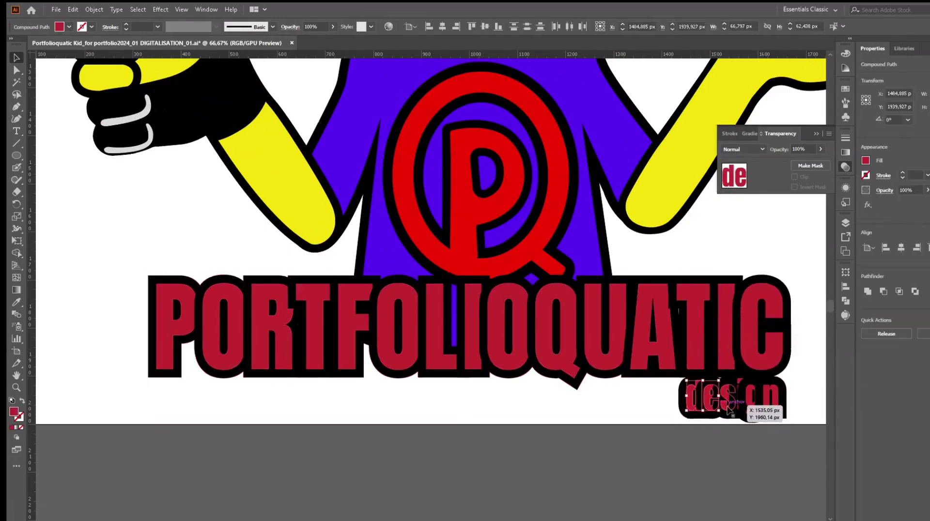
{"action": "scroll", "coordinate": [729, 410], "scroll_direction": "up", "scroll_amount": 3}
{"action": "left_click", "coordinate": [687, 386]}
{"action": "right_click", "coordinate": [529, 383]}
{"action": "left_click", "coordinate": [659, 331]}
Step: Check the stacking of the design and FOLIOQUATIC letters and select the whole wordmark group
{"action": "right_click", "coordinate": [633, 338]}
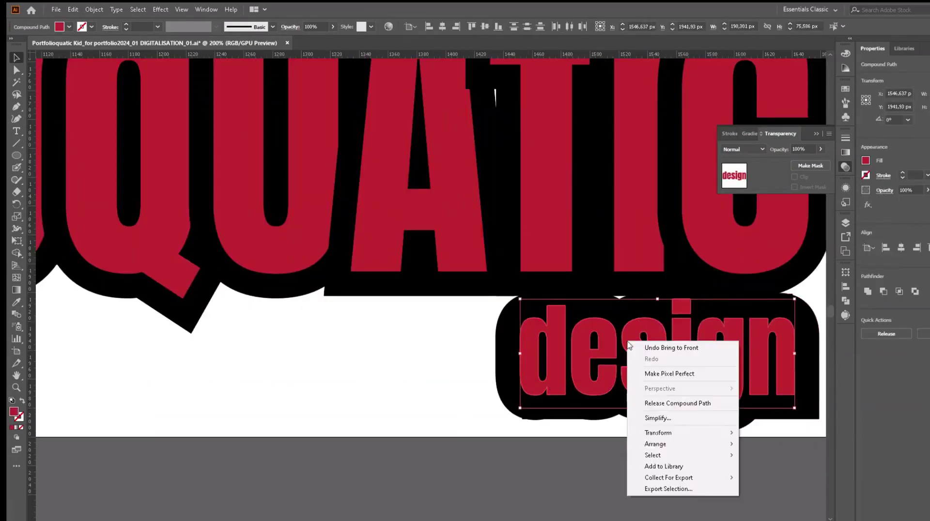
{"action": "key", "text": "Escape"}
{"action": "right_click", "coordinate": [741, 393]}
{"action": "key", "text": "Escape"}
{"action": "scroll", "coordinate": [741, 393], "scroll_direction": "down", "scroll_amount": 3}
{"action": "left_click", "coordinate": [679, 343]}
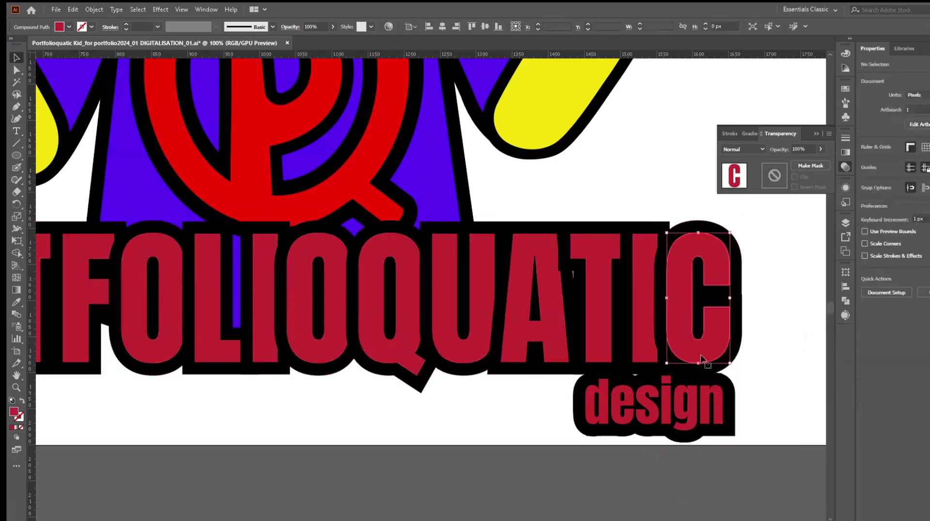
{"action": "scroll", "coordinate": [741, 383], "scroll_direction": "down", "scroll_amount": 2}
{"action": "scroll", "coordinate": [469, 379], "scroll_direction": "up", "scroll_amount": 3}
{"action": "scroll", "coordinate": [426, 349], "scroll_direction": "down", "scroll_amount": 3}
{"action": "left_click", "coordinate": [378, 315]}
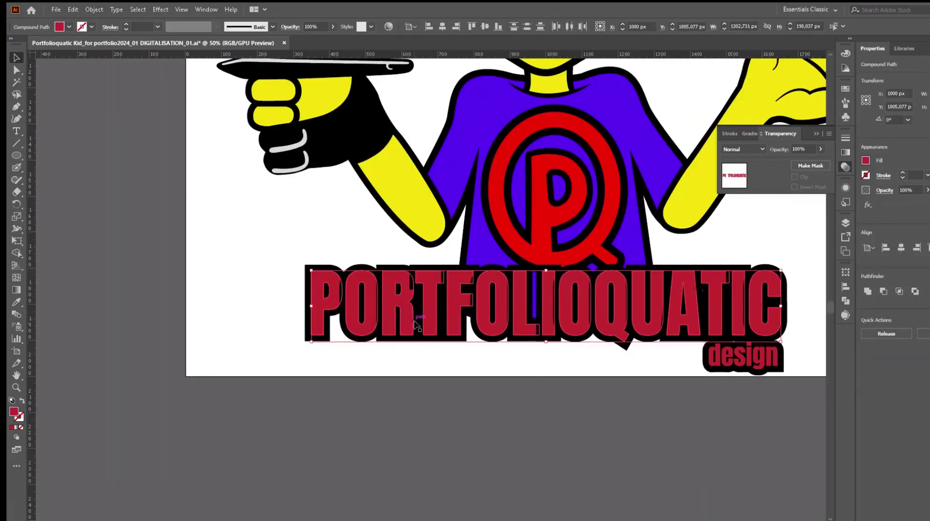
{"action": "right_click", "coordinate": [377, 315]}
{"action": "key", "text": "Escape"}
Step: Select the black offset outline pieces and merge them into one shape with Pathfinder Unite
{"action": "left_click", "coordinate": [327, 310]}
{"action": "scroll", "coordinate": [359, 350], "scroll_direction": "up", "scroll_amount": 1}
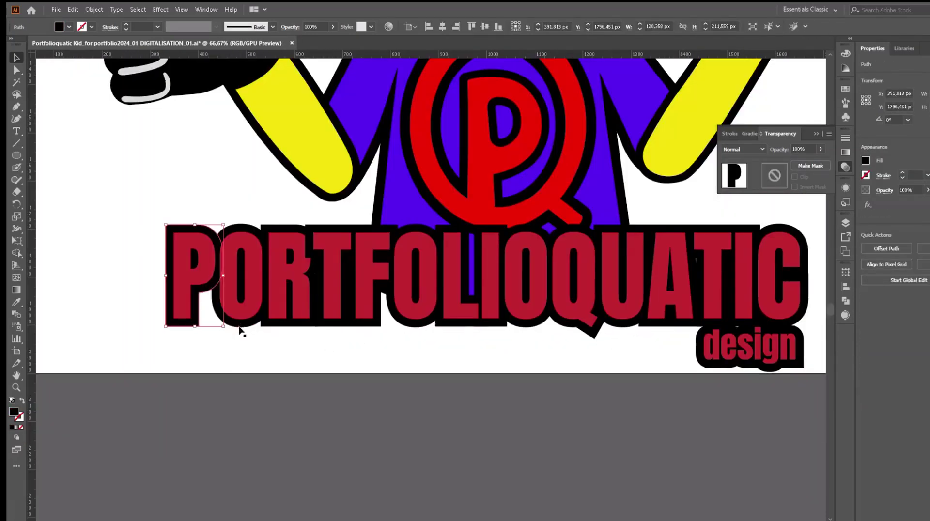
{"action": "left_click", "coordinate": [765, 330], "text": "shift"}
{"action": "scroll", "coordinate": [765, 329], "scroll_direction": "up", "scroll_amount": 5}
{"action": "left_click", "coordinate": [845, 301]}
{"action": "scroll", "coordinate": [564, 281], "scroll_direction": "down", "scroll_amount": 2}
{"action": "left_click", "coordinate": [563, 280]}
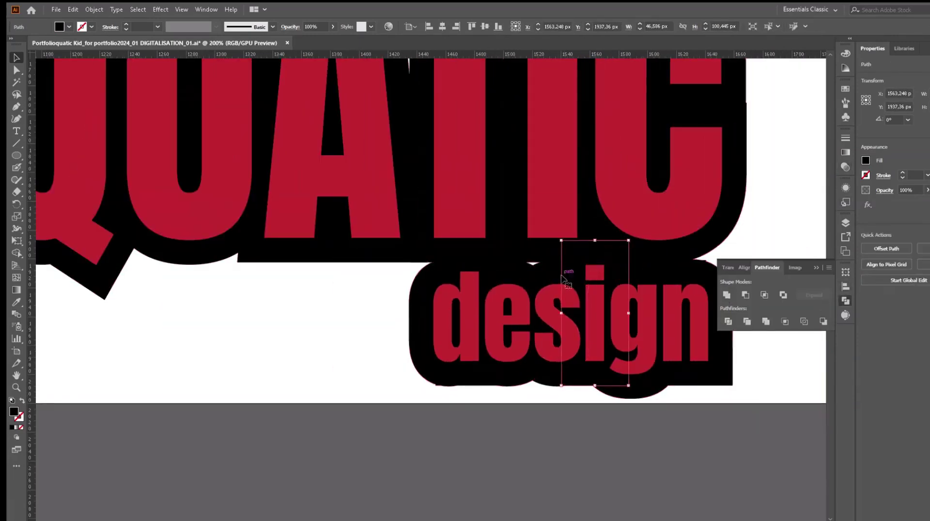
{"action": "left_click", "coordinate": [727, 295]}
Step: Send the merged black outline behind the red letters
{"action": "scroll", "coordinate": [532, 291], "scroll_direction": "down", "scroll_amount": 2}
{"action": "scroll", "coordinate": [429, 325], "scroll_direction": "up", "scroll_amount": 2}
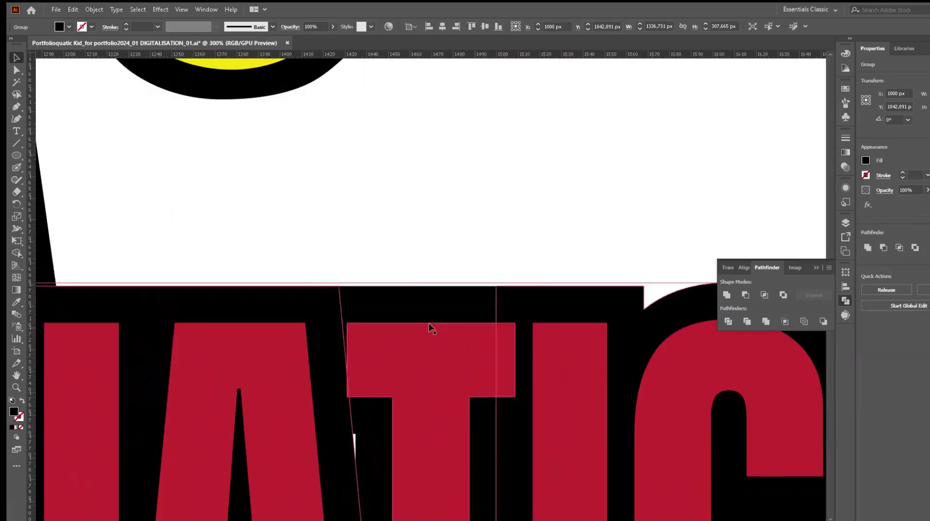
{"action": "scroll", "coordinate": [415, 244], "scroll_direction": "down", "scroll_amount": 1}
{"action": "scroll", "coordinate": [415, 243], "scroll_direction": "down", "scroll_amount": 1}
{"action": "right_click", "coordinate": [139, 259]}
{"action": "left_click", "coordinate": [322, 403]}
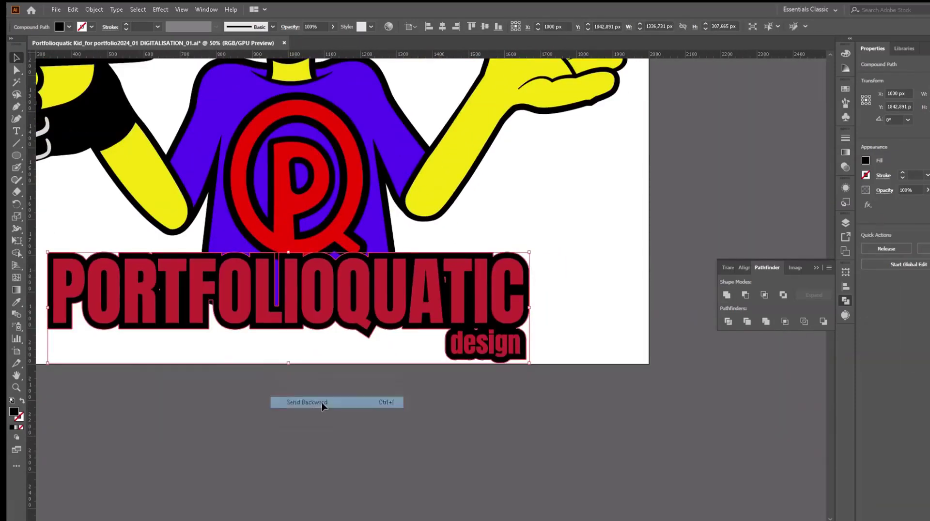
{"action": "right_click", "coordinate": [129, 294]}
{"action": "left_click", "coordinate": [166, 355]}
Step: With Direct Selection, drag a stray outline anchor to close a gap in the outline
{"action": "key", "text": "a"}
{"action": "scroll", "coordinate": [504, 326], "scroll_direction": "up", "scroll_amount": 5}
{"action": "scroll", "coordinate": [446, 297], "scroll_direction": "up", "scroll_amount": 3}
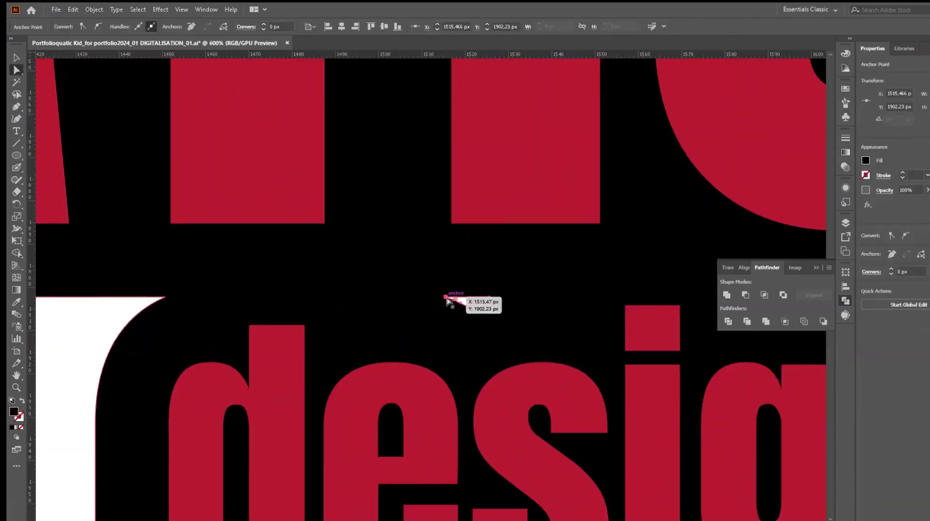
{"action": "left_click_drag", "start_coordinate": [446, 299], "coordinate": [480, 301]}
{"action": "scroll", "coordinate": [393, 225], "scroll_direction": "up", "scroll_amount": 2}
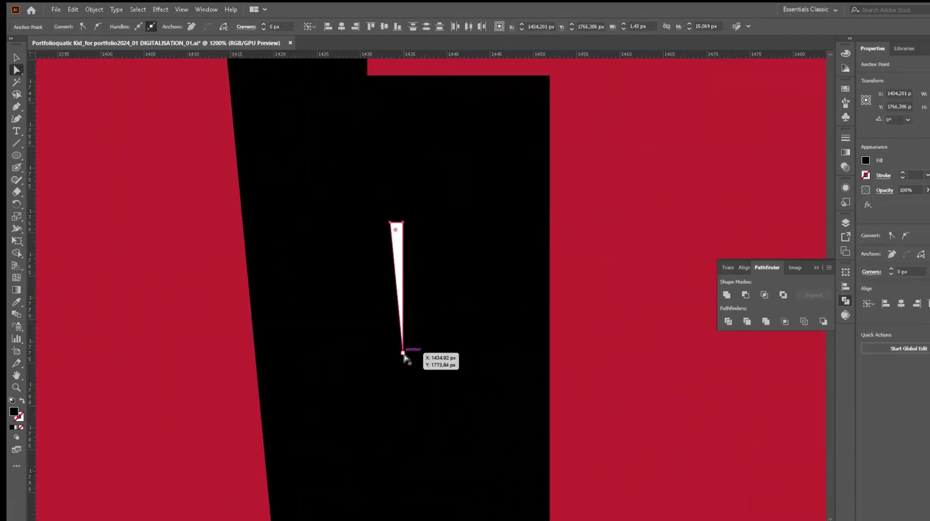
{"action": "scroll", "coordinate": [442, 220], "scroll_direction": "down", "scroll_amount": 8}
{"action": "scroll", "coordinate": [463, 219], "scroll_direction": "up", "scroll_amount": 6}
{"action": "scroll", "coordinate": [492, 235], "scroll_direction": "down", "scroll_amount": 3}
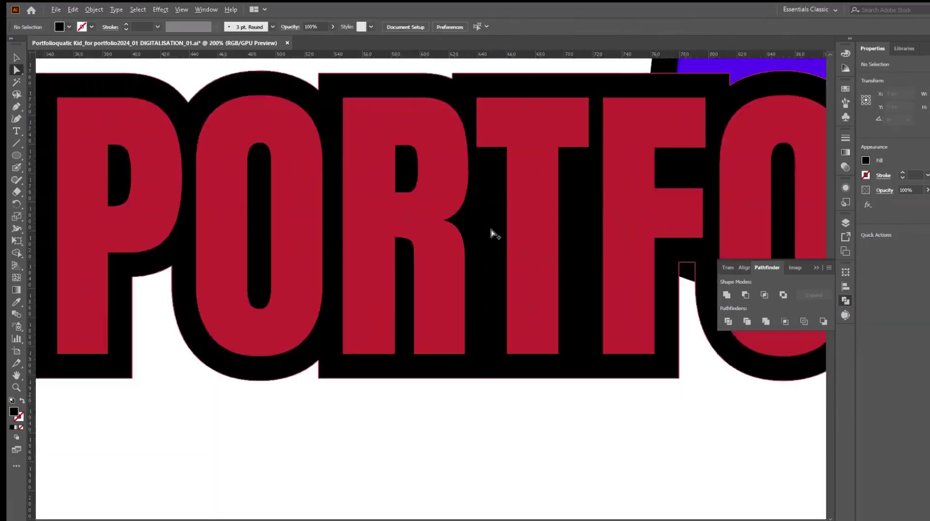
{"action": "scroll", "coordinate": [436, 242], "scroll_direction": "down", "scroll_amount": 2}
{"action": "scroll", "coordinate": [355, 232], "scroll_direction": "up", "scroll_amount": 2}
{"action": "scroll", "coordinate": [643, 289], "scroll_direction": "down", "scroll_amount": 2}
{"action": "scroll", "coordinate": [643, 289], "scroll_direction": "down", "scroll_amount": 2}
Step: Draw a black rectangle across the wordmark to fill the gaps and send it behind the title
{"action": "left_click_drag", "start_coordinate": [16, 155], "coordinate": [56, 156]}
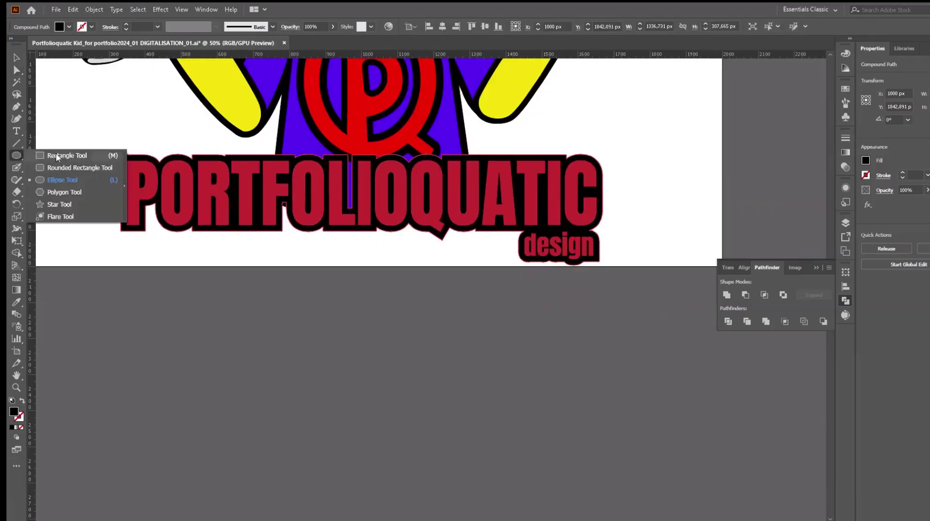
{"action": "left_click_drag", "start_coordinate": [581, 230], "coordinate": [582, 232]}
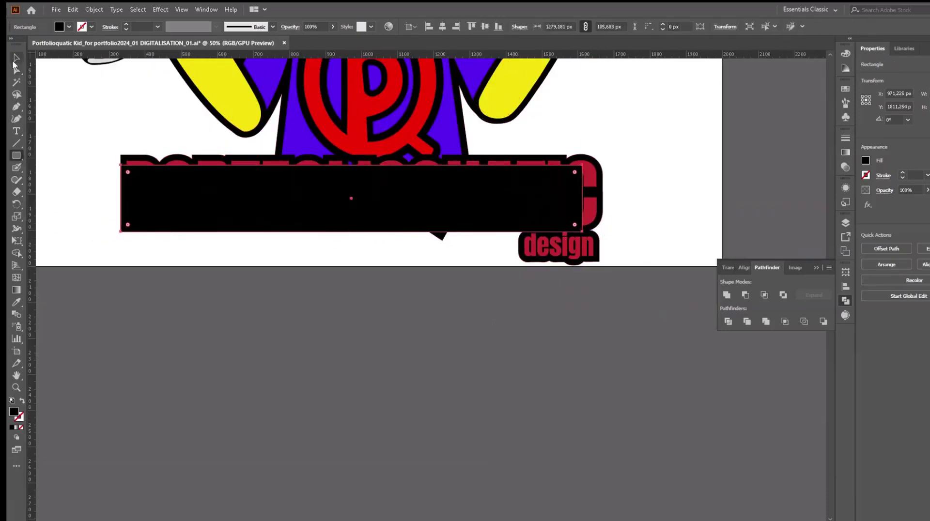
{"action": "right_click", "coordinate": [564, 209]}
{"action": "left_click", "coordinate": [727, 260]}
Step: Nudge the wordmark slightly down and right, then move it below the artboard
{"action": "left_click", "coordinate": [581, 249]}
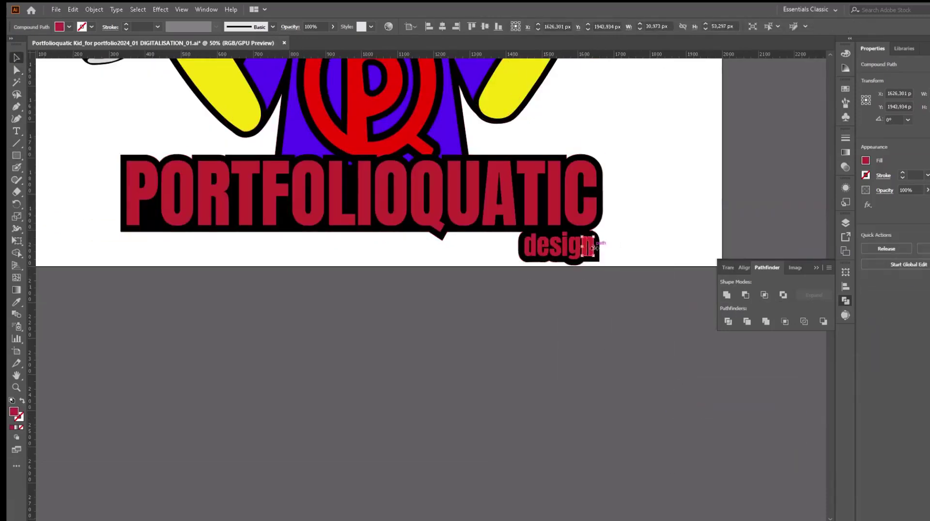
{"action": "scroll", "coordinate": [556, 254], "scroll_direction": "up", "scroll_amount": 5}
{"action": "scroll", "coordinate": [394, 344], "scroll_direction": "down", "scroll_amount": 6}
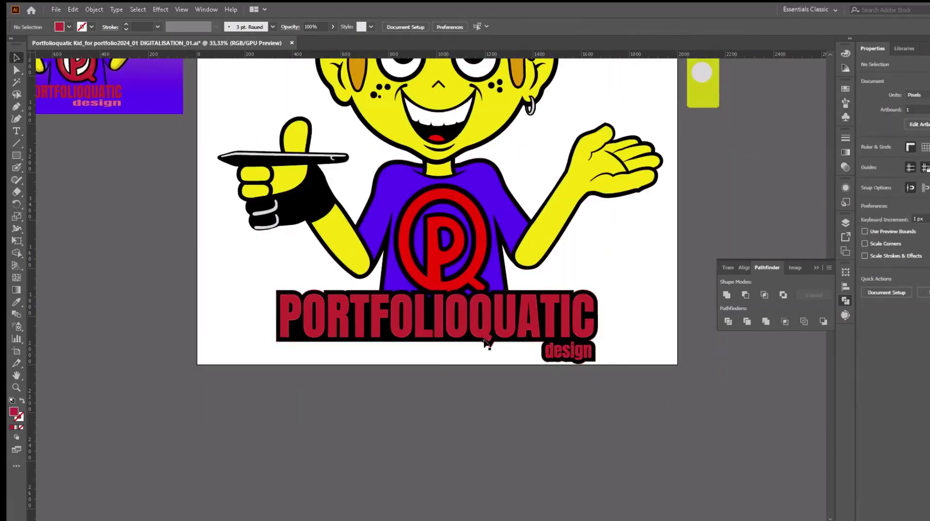
{"action": "left_click_drag", "start_coordinate": [556, 354], "coordinate": [562, 362]}
{"action": "scroll", "coordinate": [500, 319], "scroll_direction": "down", "scroll_amount": 2}
{"action": "left_click_drag", "start_coordinate": [502, 332], "coordinate": [504, 413]}
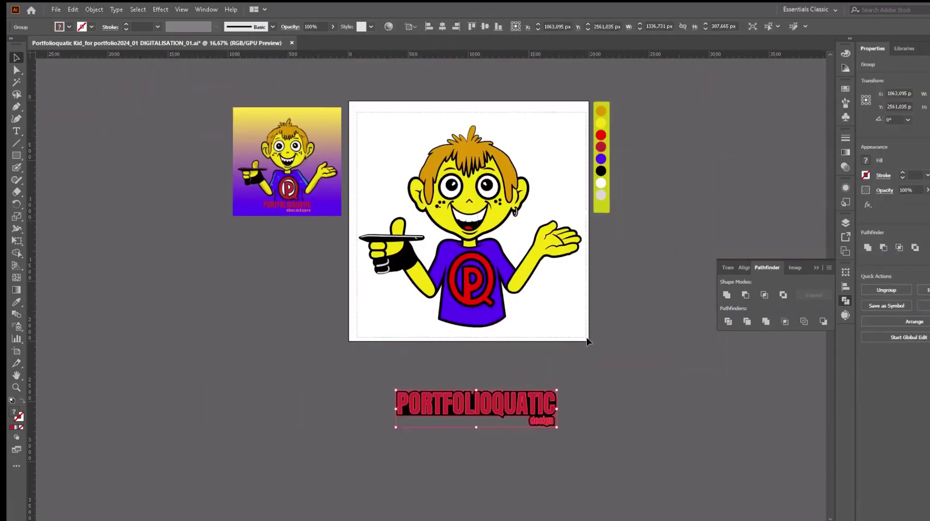